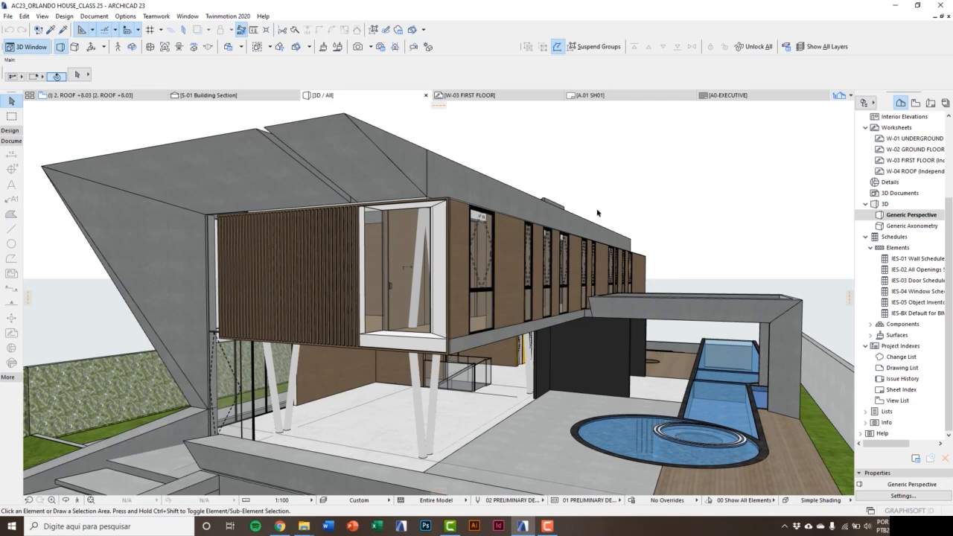
- Check the class project files in the CLASSES DEVELOPMENT folder in File Explorer, and switch back to ARCHICAD
left_click(306, 530)
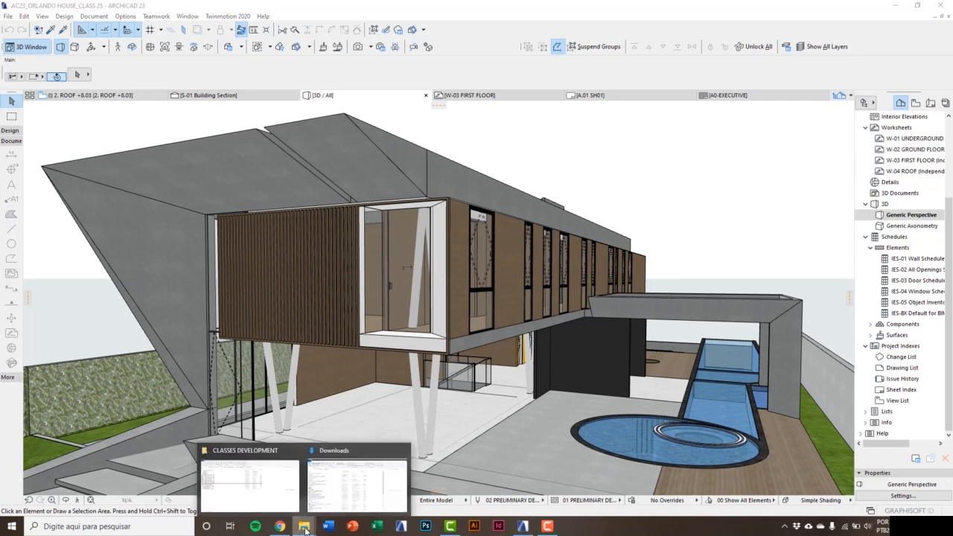
left_click(262, 492)
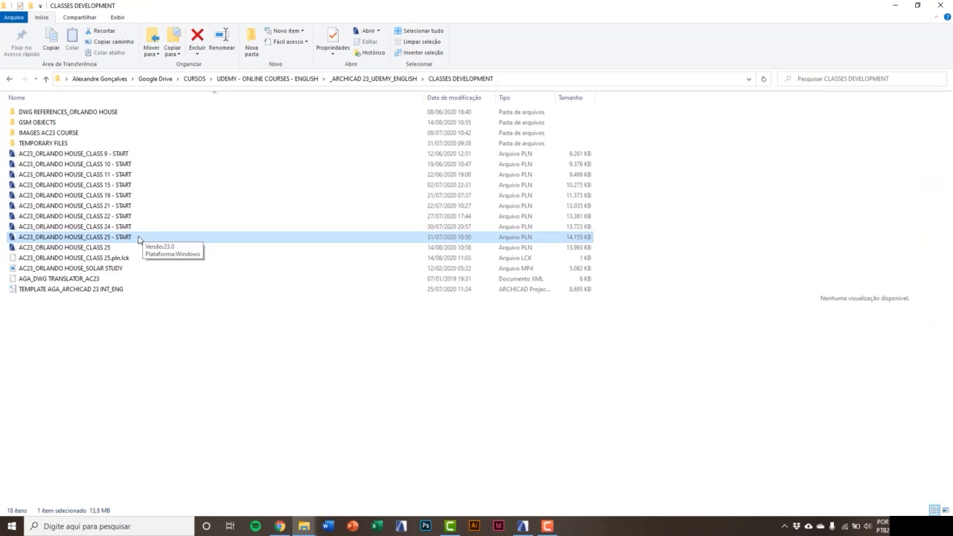
left_click(523, 533)
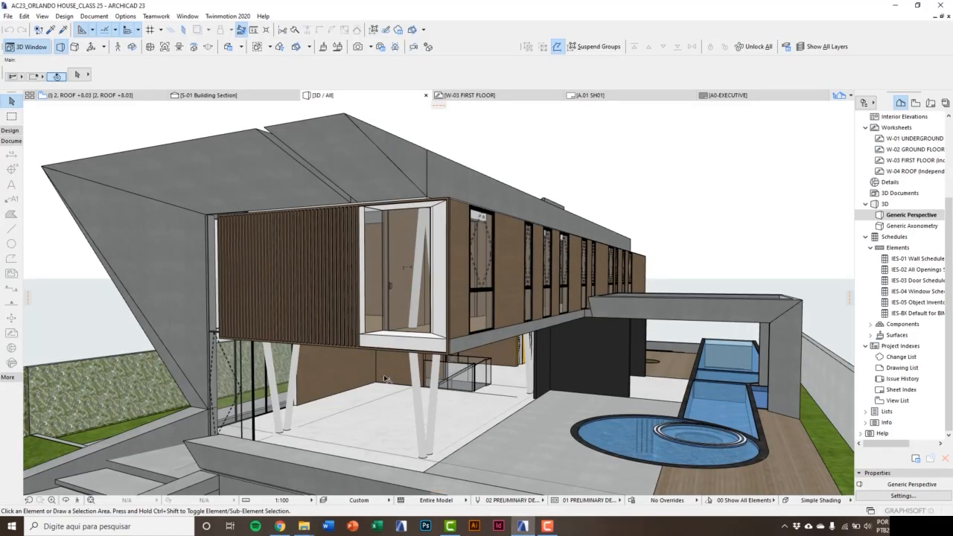
- Inspect the upper-floor window nearest the facade's front corner by selecting it in the 3D view, and clear the selection
middle_click_drag(400, 377, 388, 372, "shift")
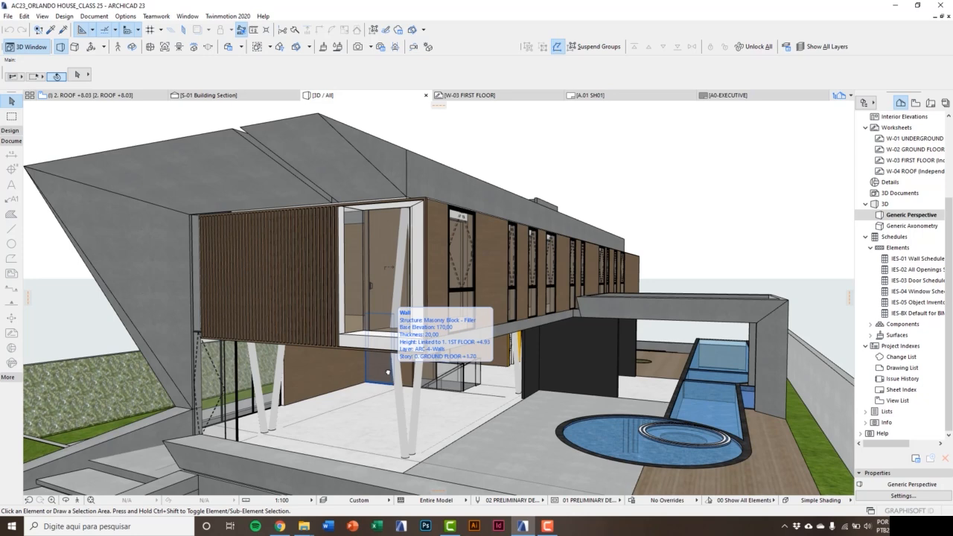
scroll(475, 275, "up", 2)
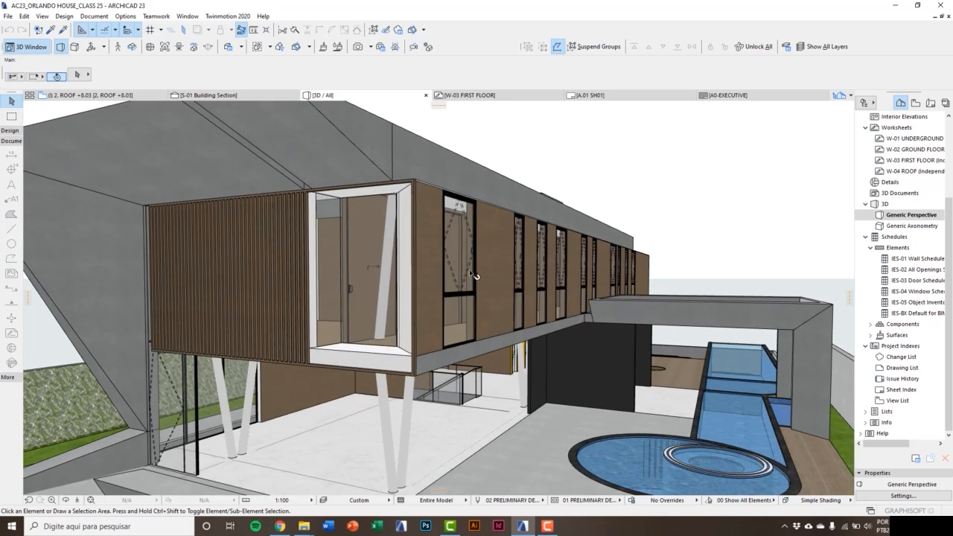
left_click(472, 254)
scroll(473, 254, "up", 1)
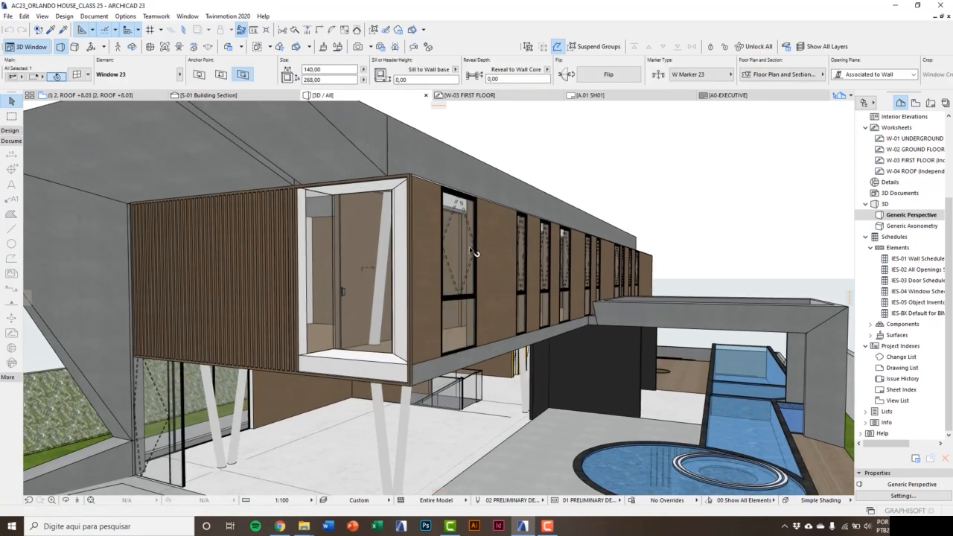
middle_click_drag(469, 252, 456, 252)
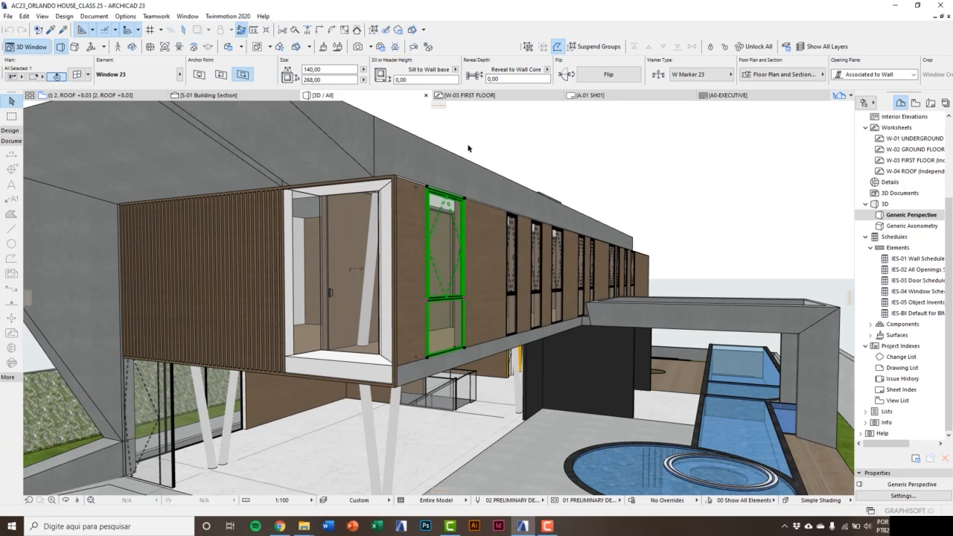
left_click(615, 169)
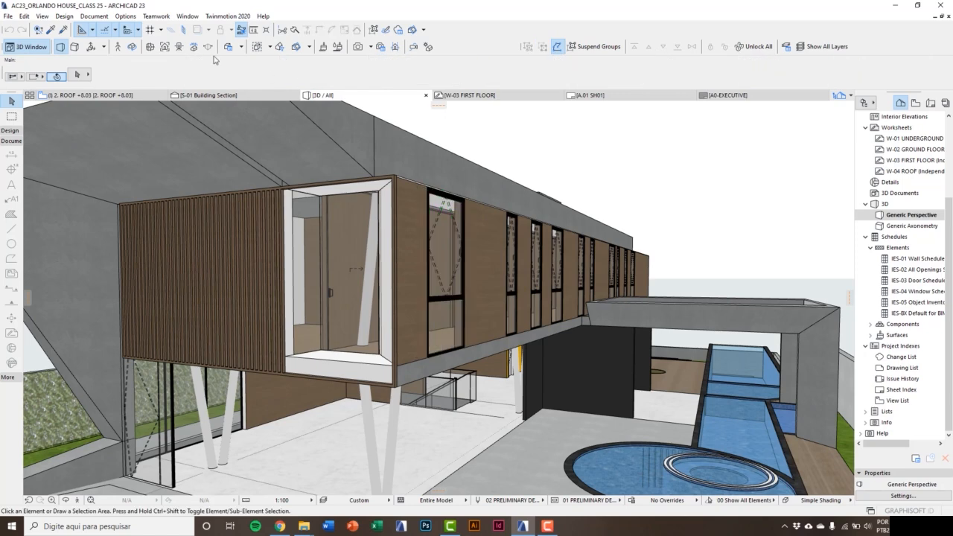
- Open the Library Manager and examine the Embedded Library's objects and texture, plus the ARCHICAD Library 23 entry
left_click(7, 16)
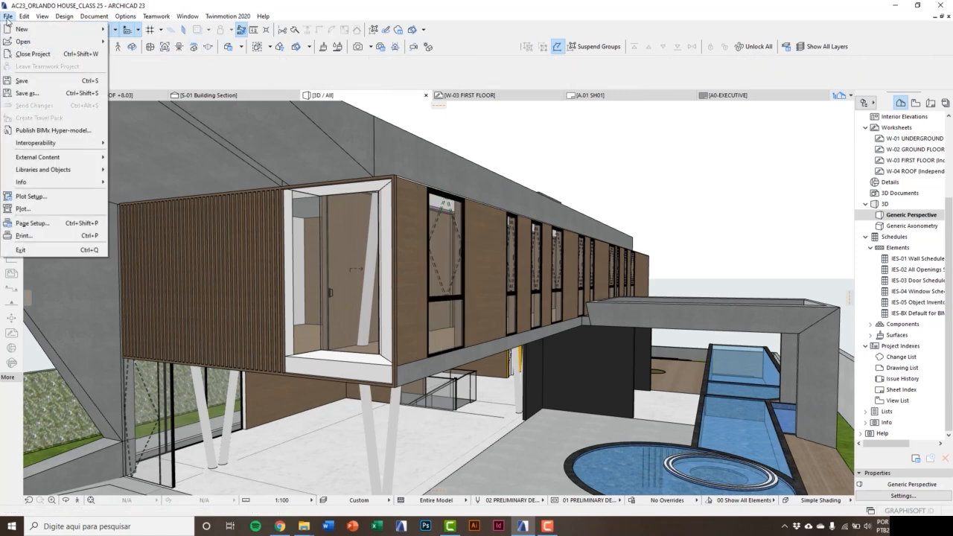
mouse_move(76, 173)
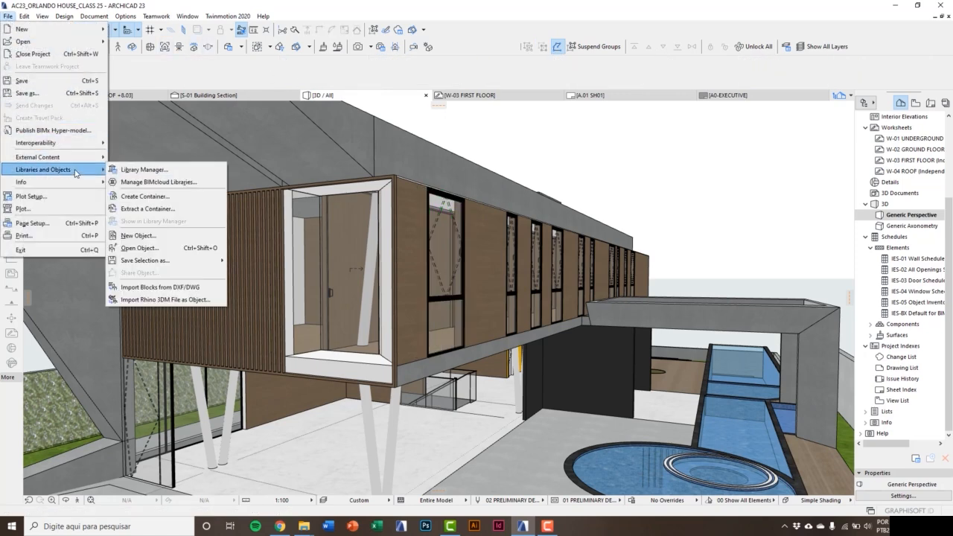
left_click(164, 171)
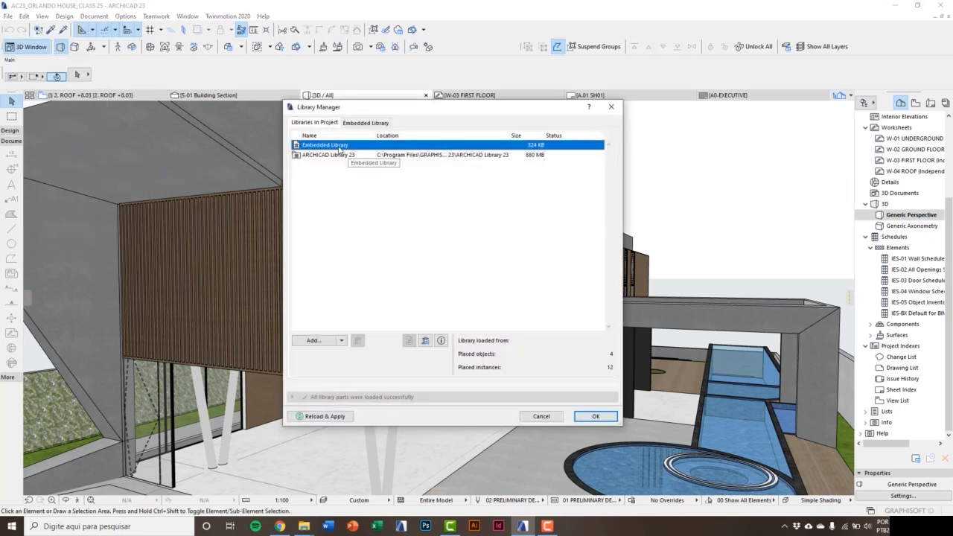
left_click(358, 124)
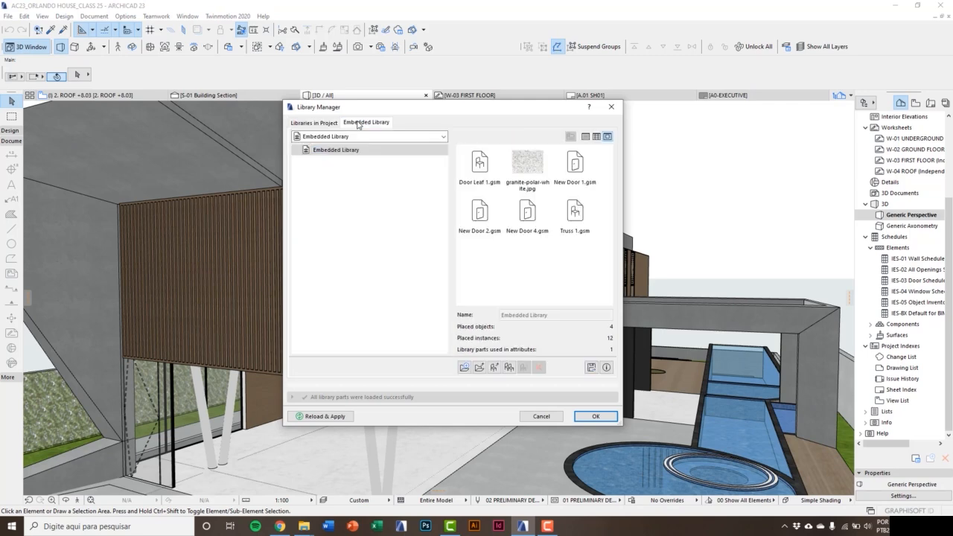
left_click(481, 166)
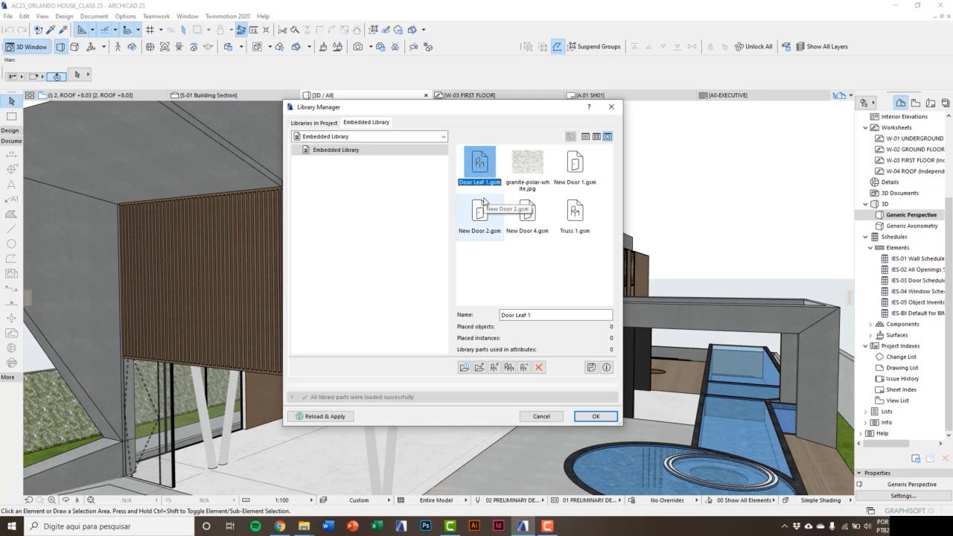
left_click(525, 173)
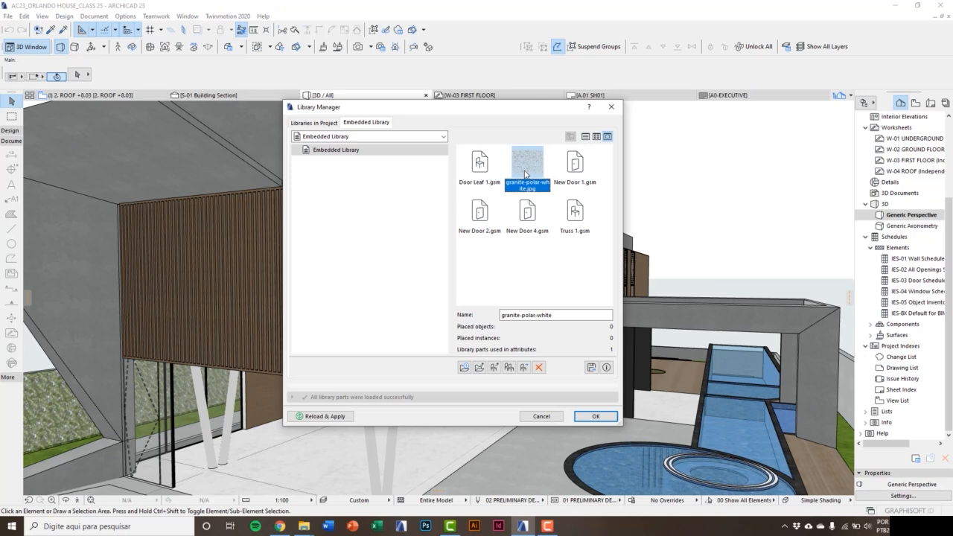
left_click(563, 208)
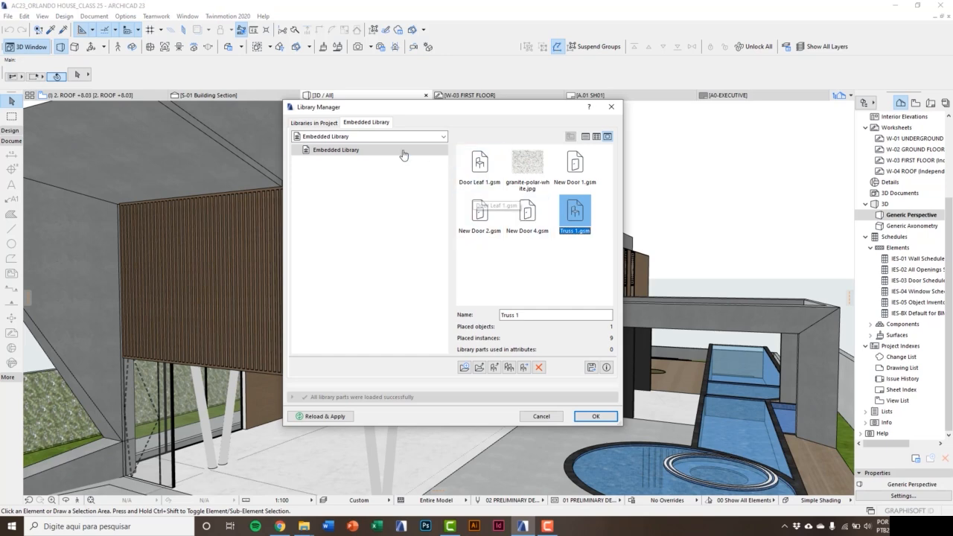
left_click(327, 123)
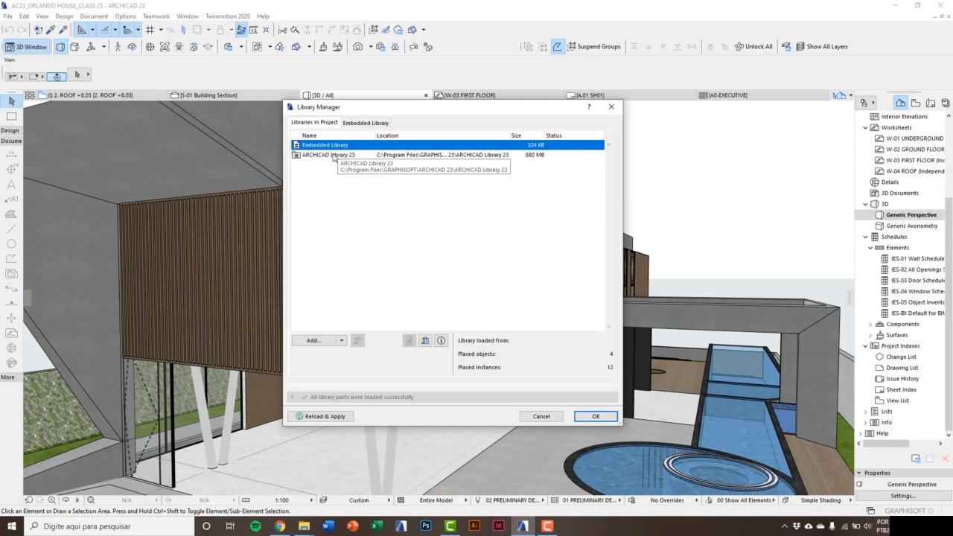
left_click(333, 155)
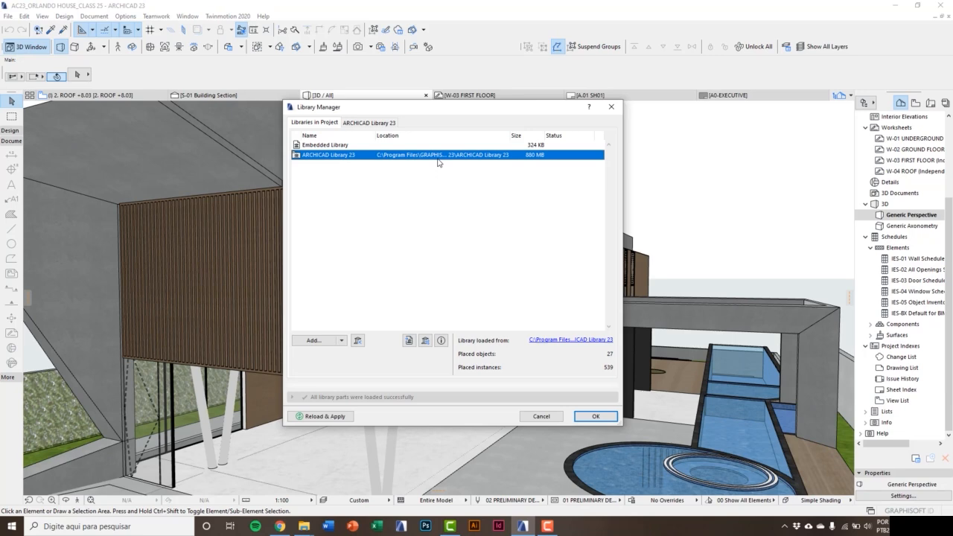
- Add the ARCHICAD 21 Migration Library from the ARCHICAD 23 program folder to the project libraries and select its entry
left_click(314, 341)
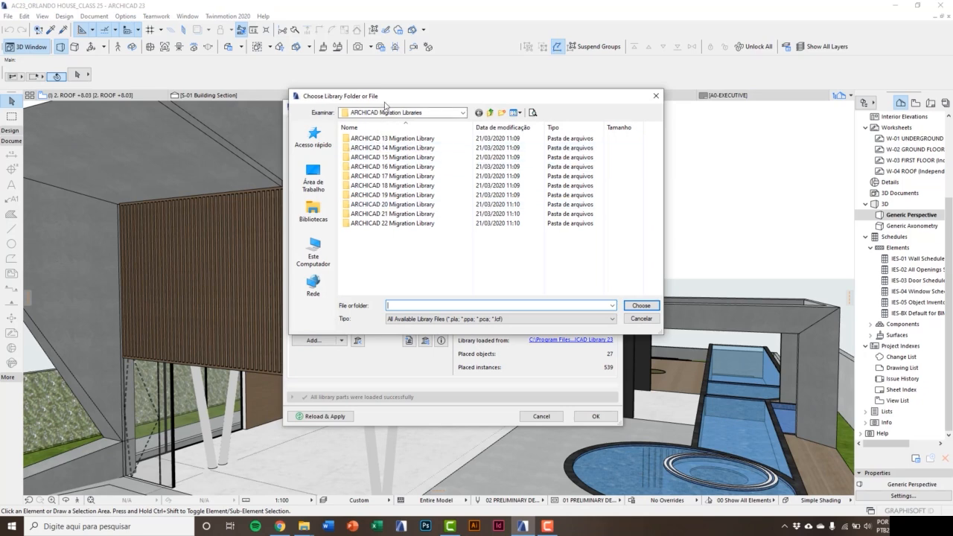
left_click_drag(385, 102, 333, 115)
left_click(350, 125)
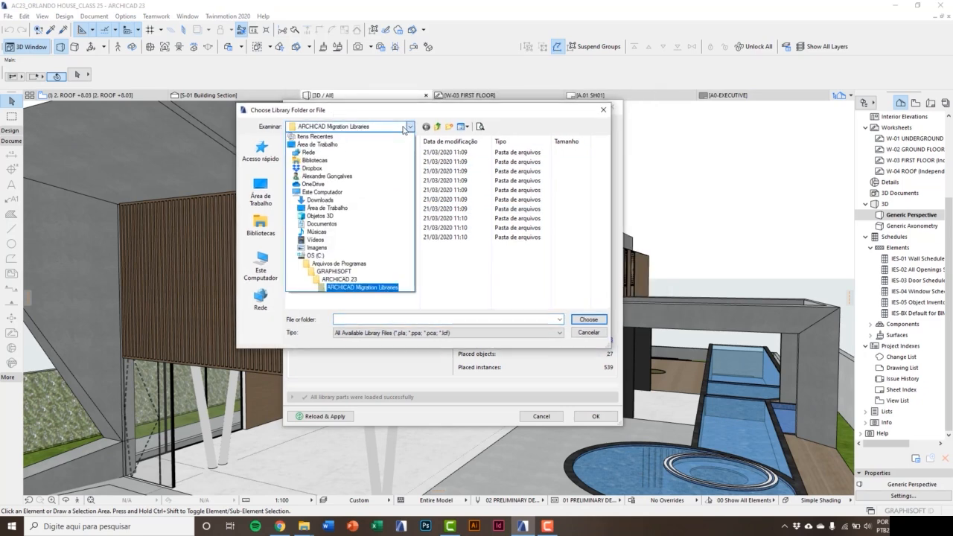
left_click(346, 280)
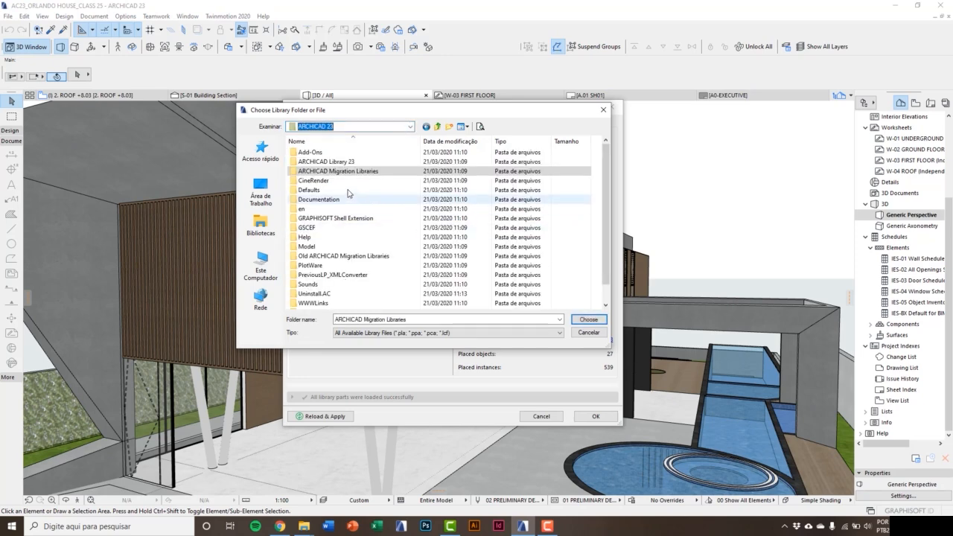
left_click(344, 162)
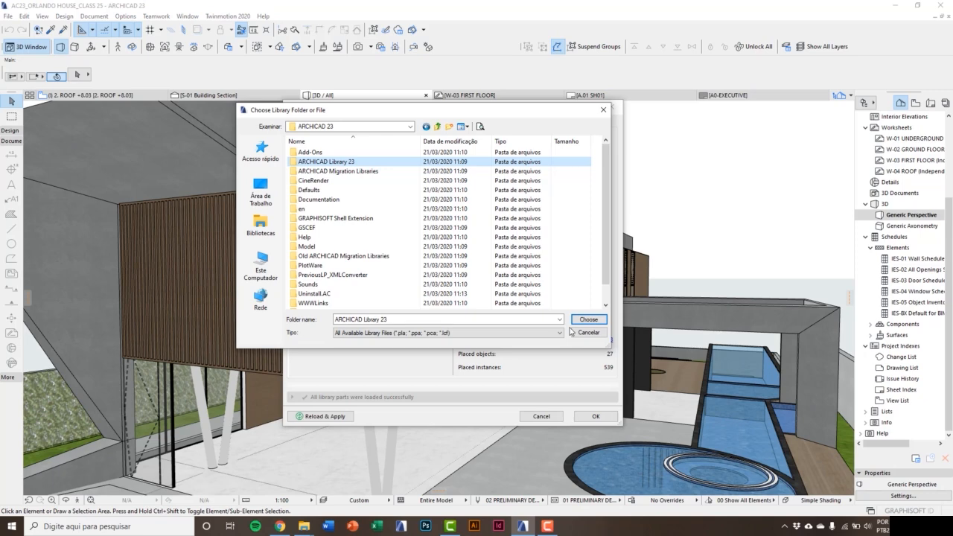
left_click(364, 171)
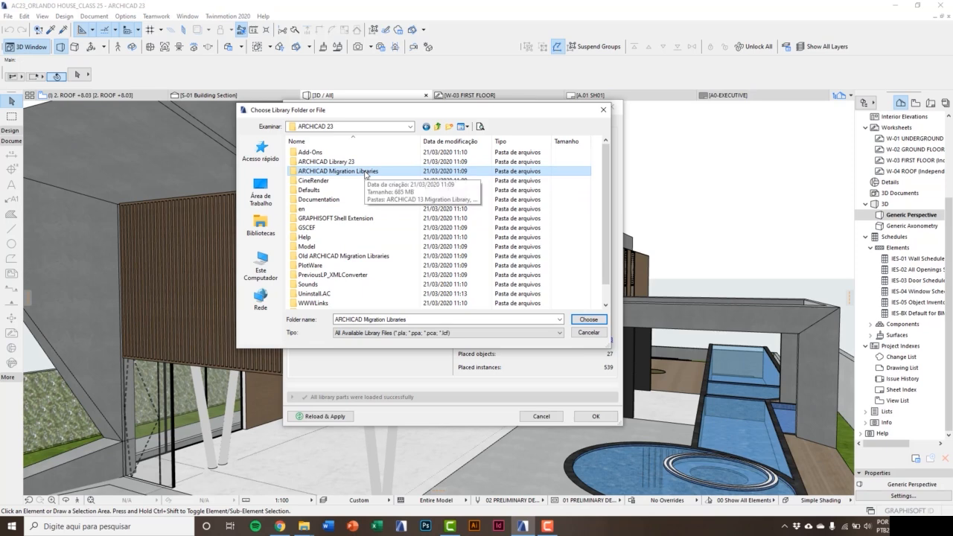
double_click(366, 172)
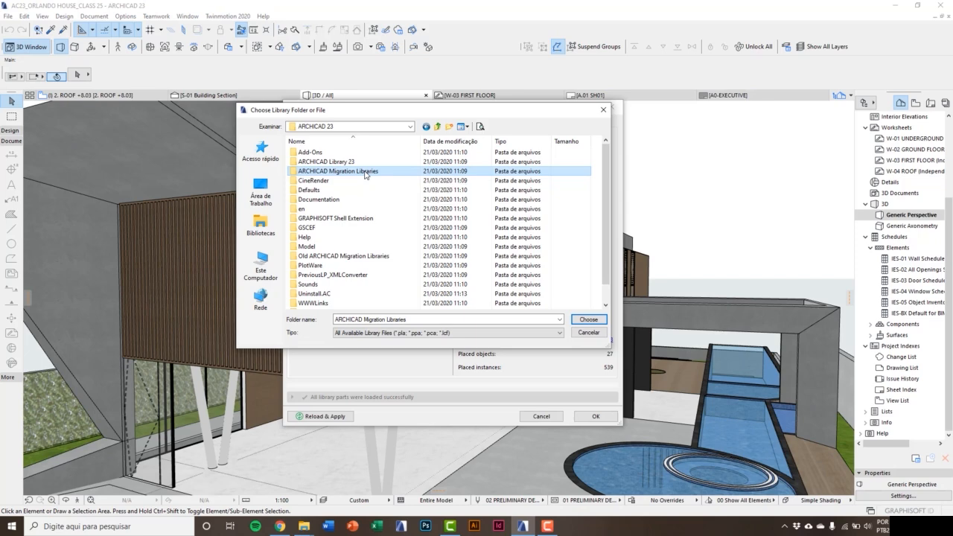
left_click(343, 228)
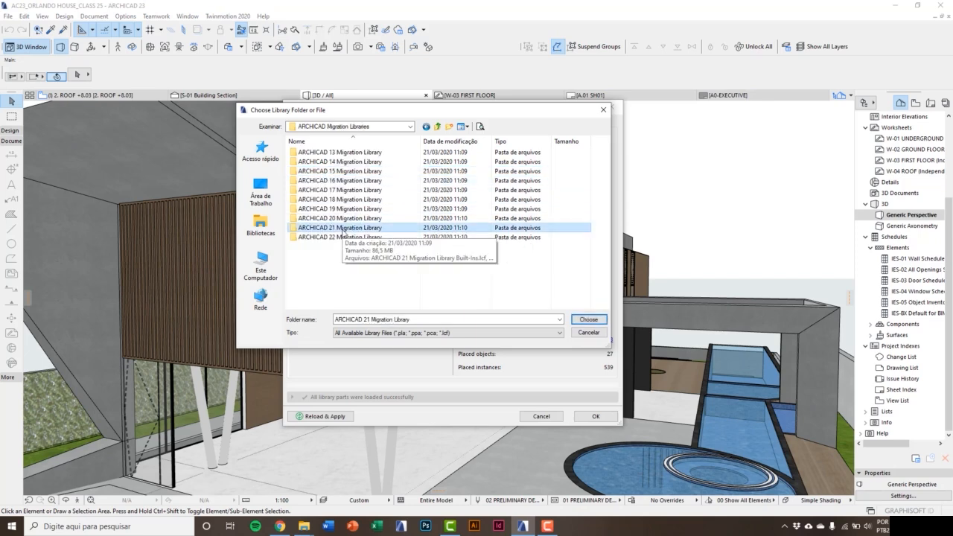
left_click(588, 319)
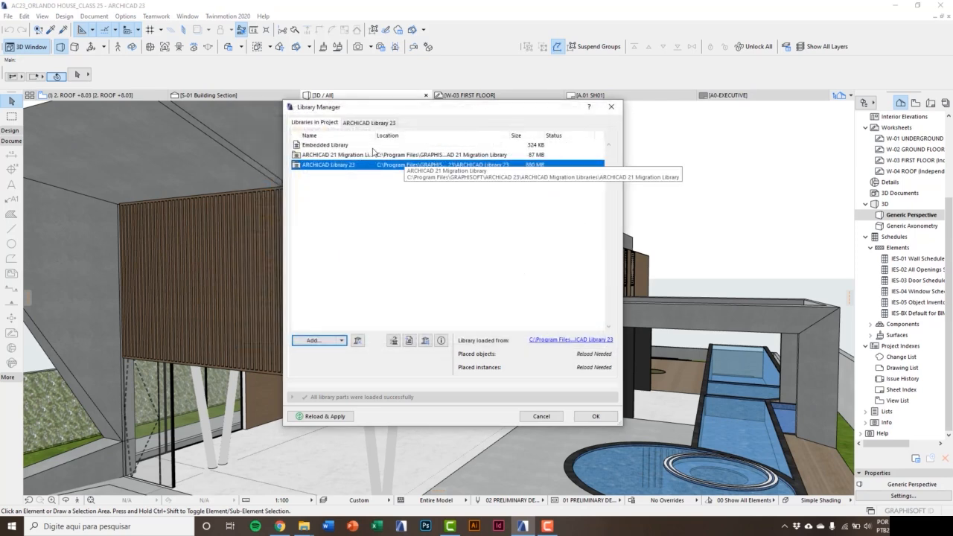
left_click_drag(374, 135, 409, 147)
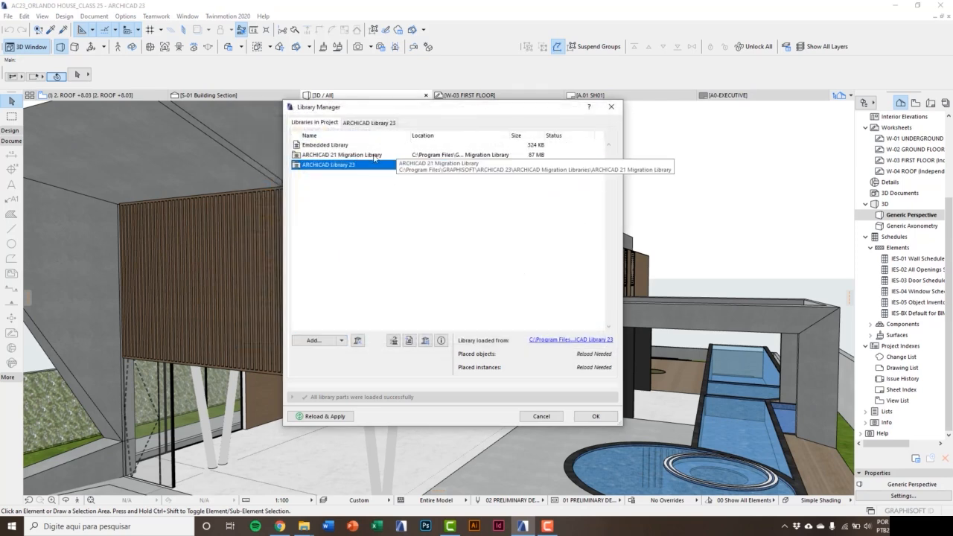
left_click(375, 155)
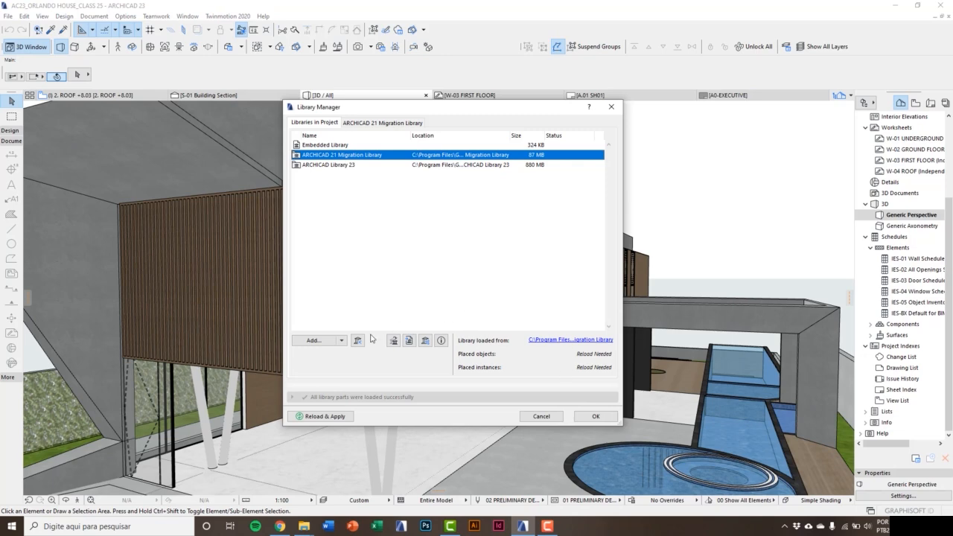
- Add the whole ARCHICAD Migration Libraries folder to the project libraries and select its entry
left_click(327, 340)
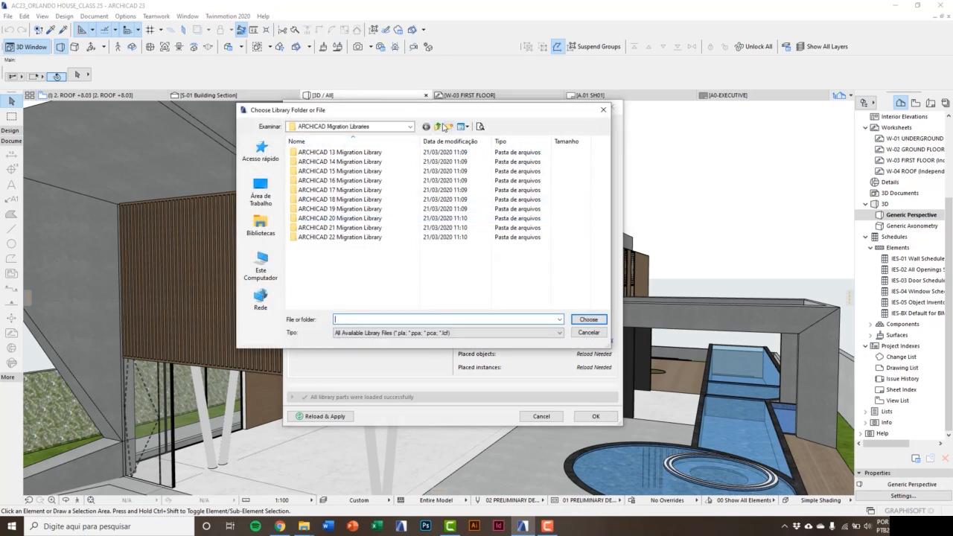
left_click(437, 126)
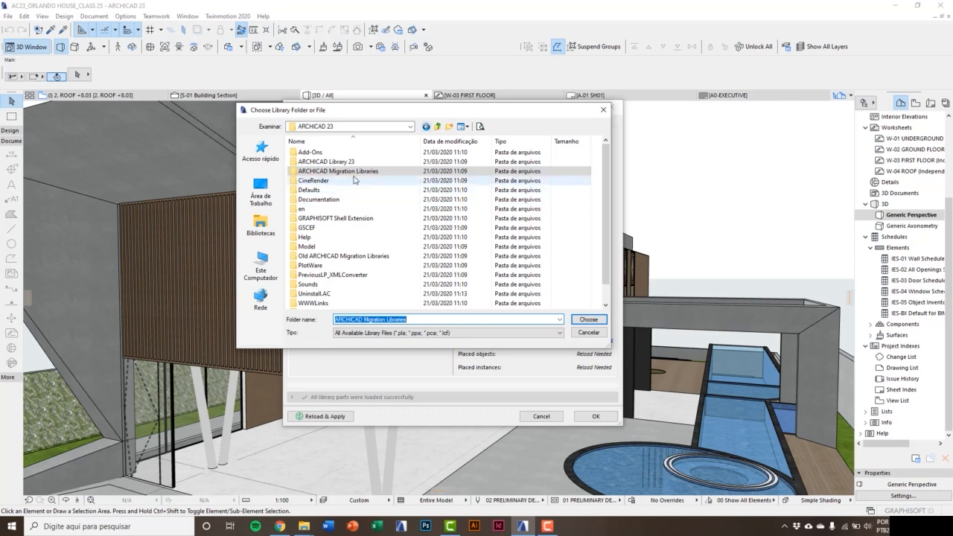
left_click(365, 172)
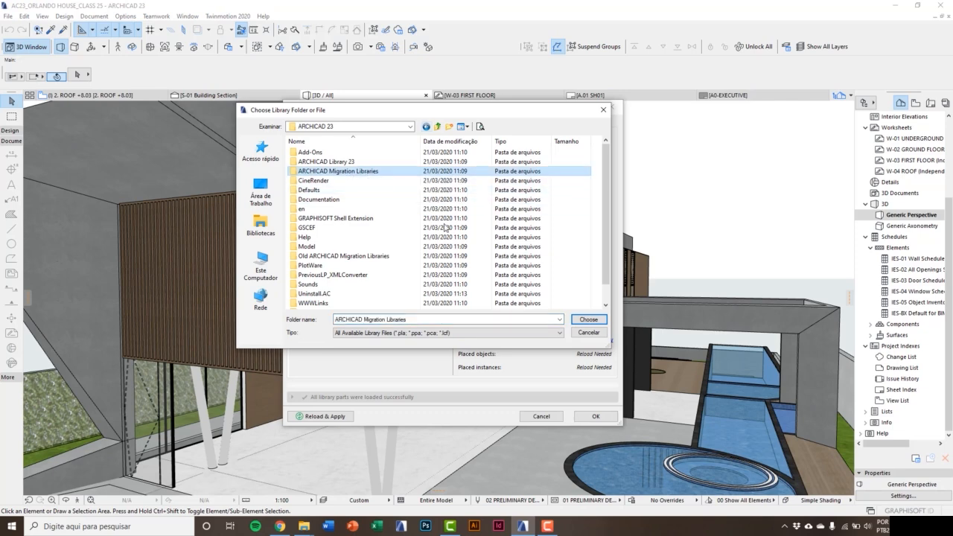
left_click(584, 322)
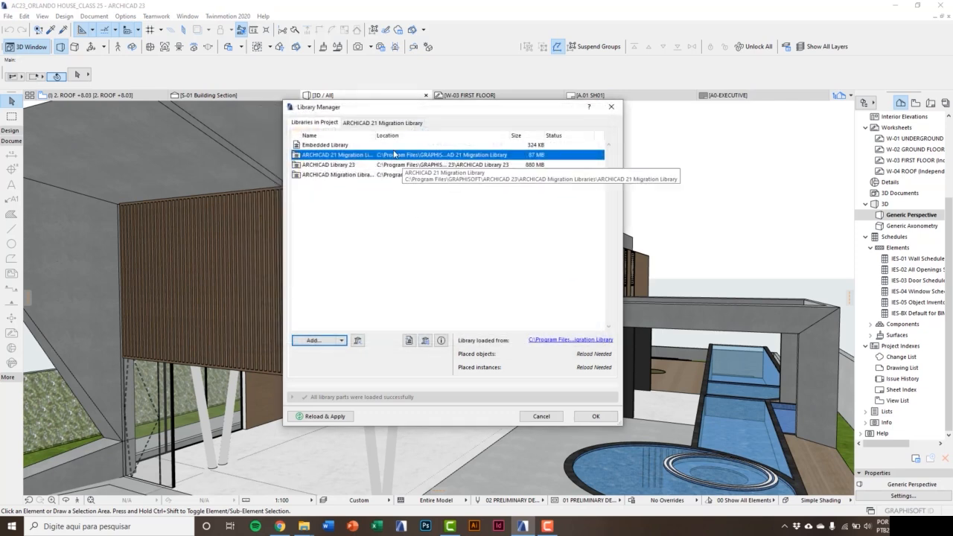
left_click_drag(376, 135, 411, 135)
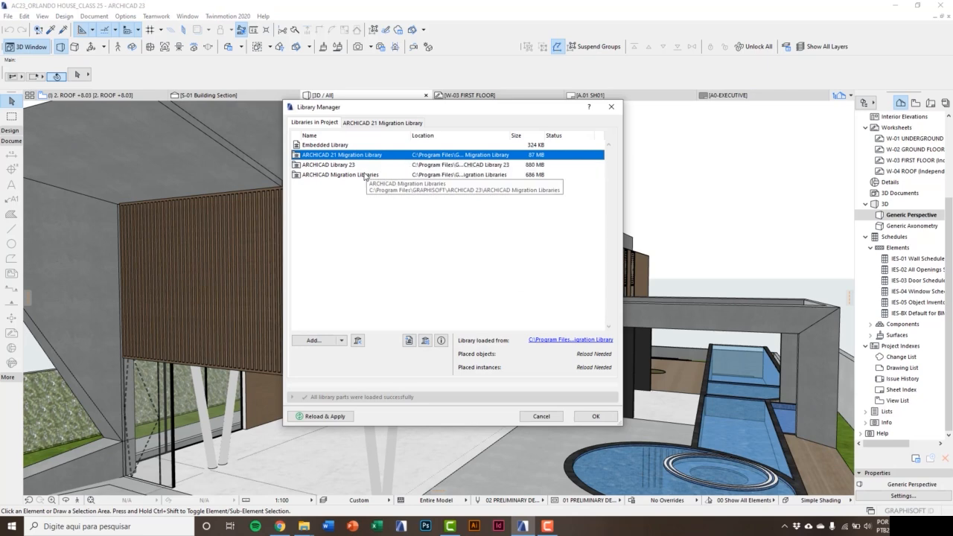
left_click(364, 175)
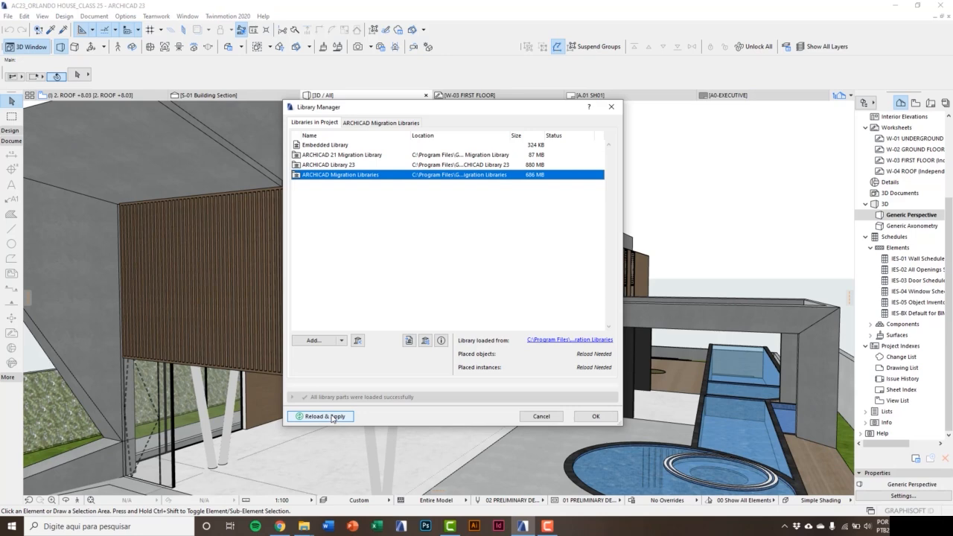
- Remove ARCHICAD Migration Libraries and the ARCHICAD 21 Migration Library from the project's library list
left_click(357, 340)
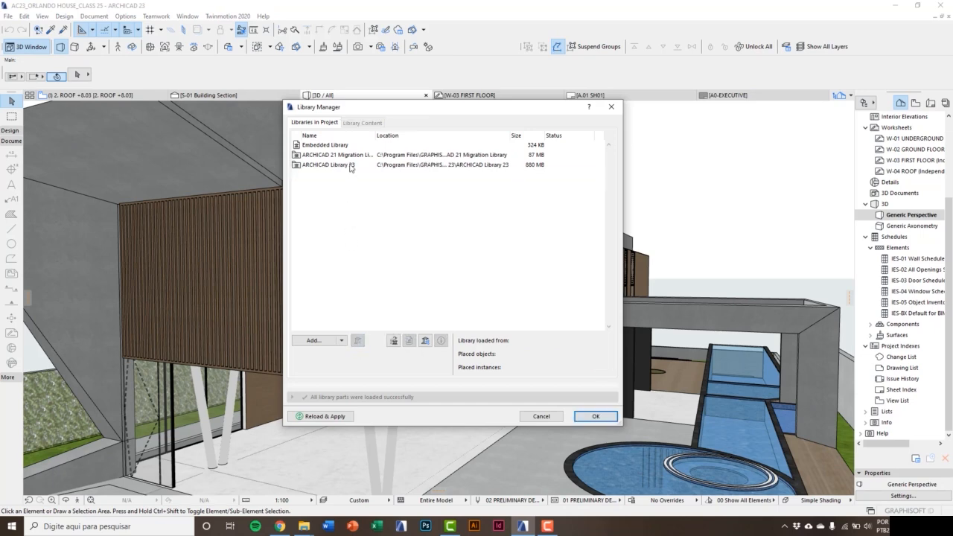
left_click(350, 155)
left_click(357, 341)
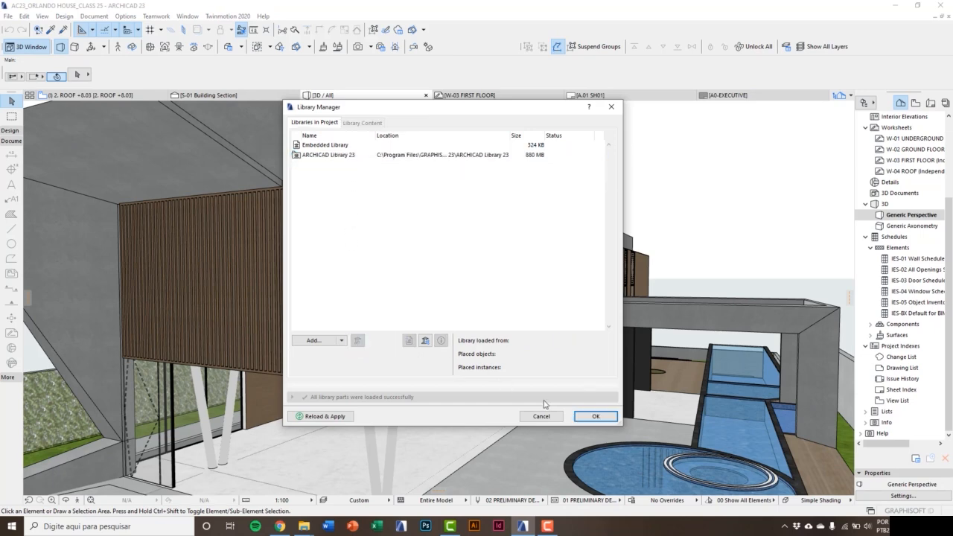
- Close the Library Manager with its changes accepted and browse the Object tool's default settings to the 1.1 Furnishing 23 folder of ARCHICAD Library 23
left_click(588, 416)
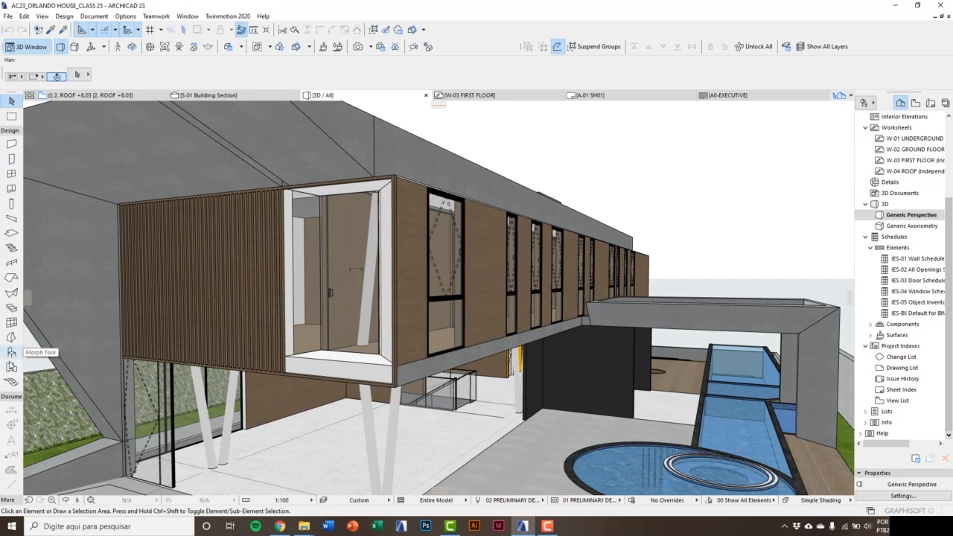
double_click(13, 354)
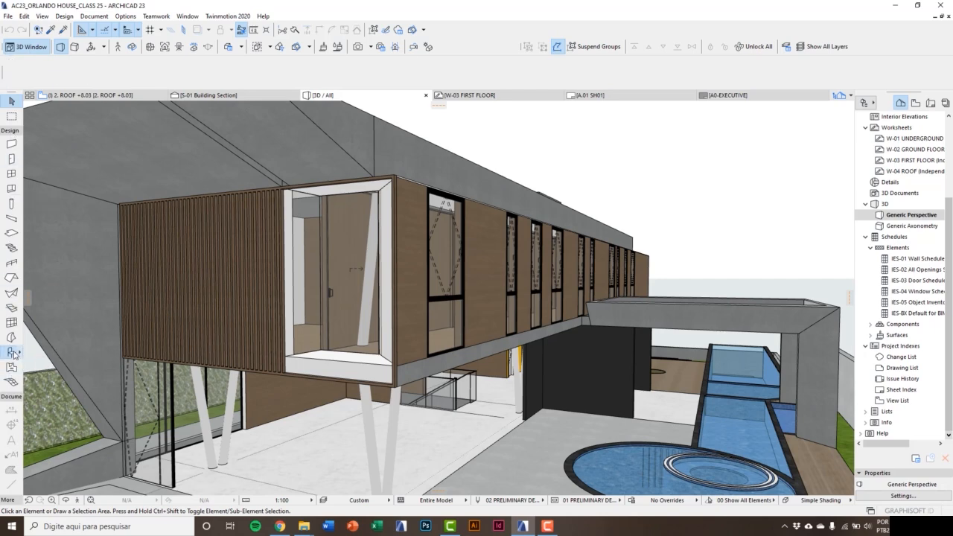
left_click_drag(317, 67, 281, 79)
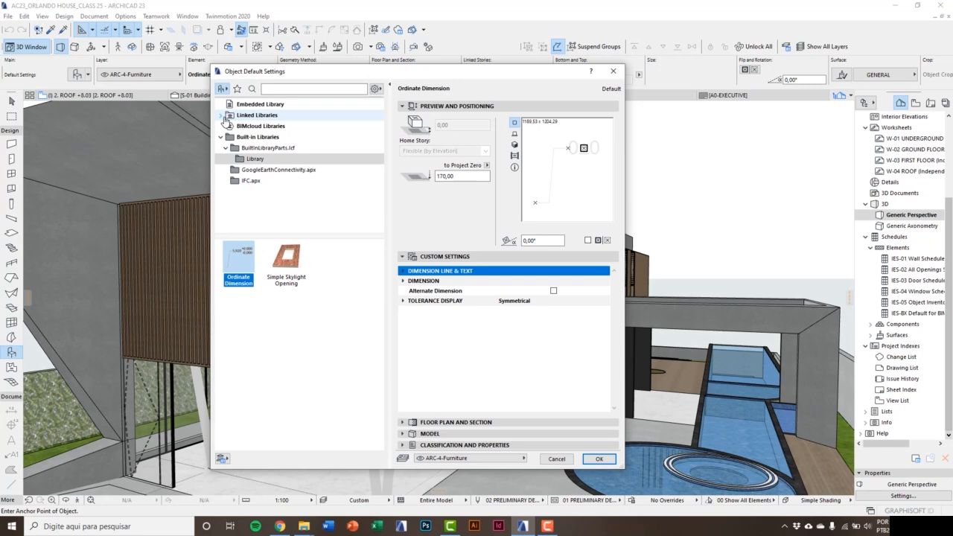
left_click(223, 116)
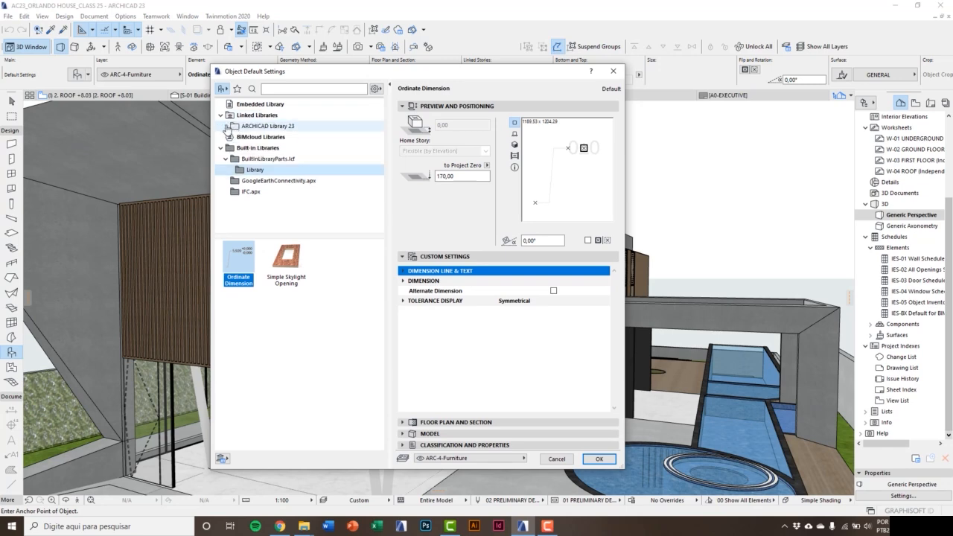
left_click(226, 126)
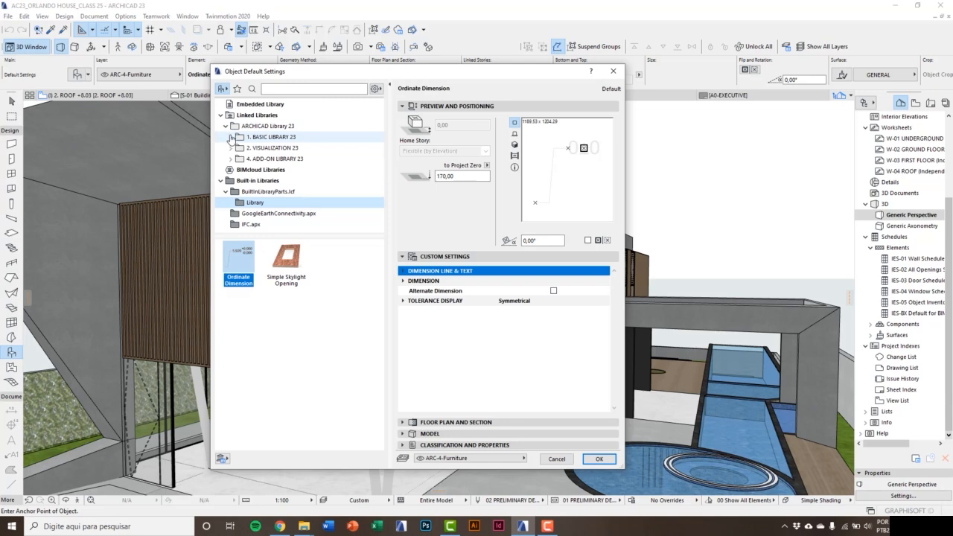
left_click(231, 138)
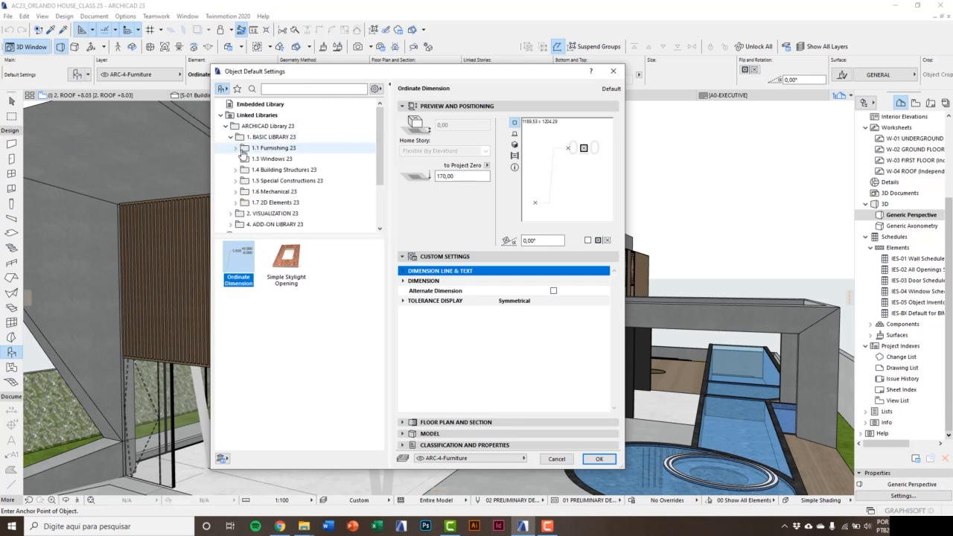
left_click_drag(269, 235, 269, 295)
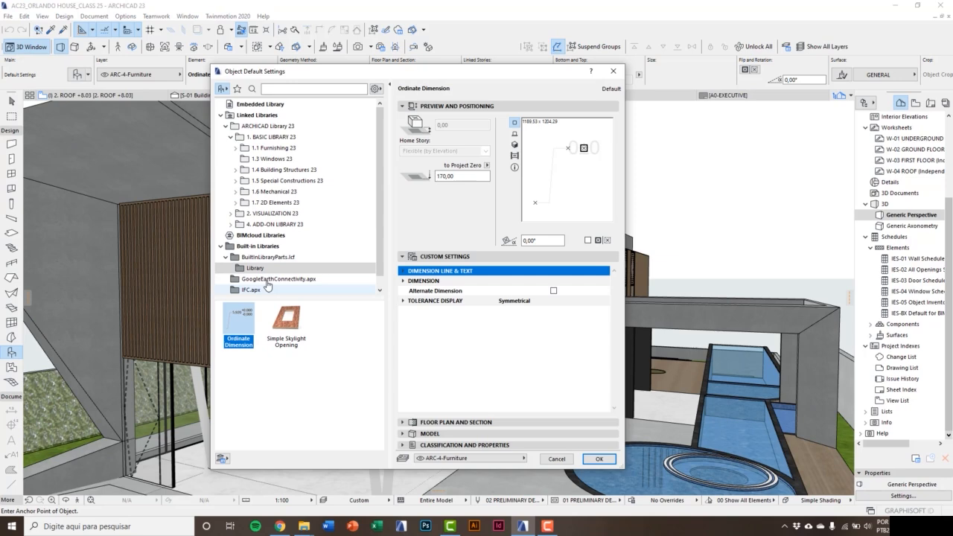
left_click(272, 148)
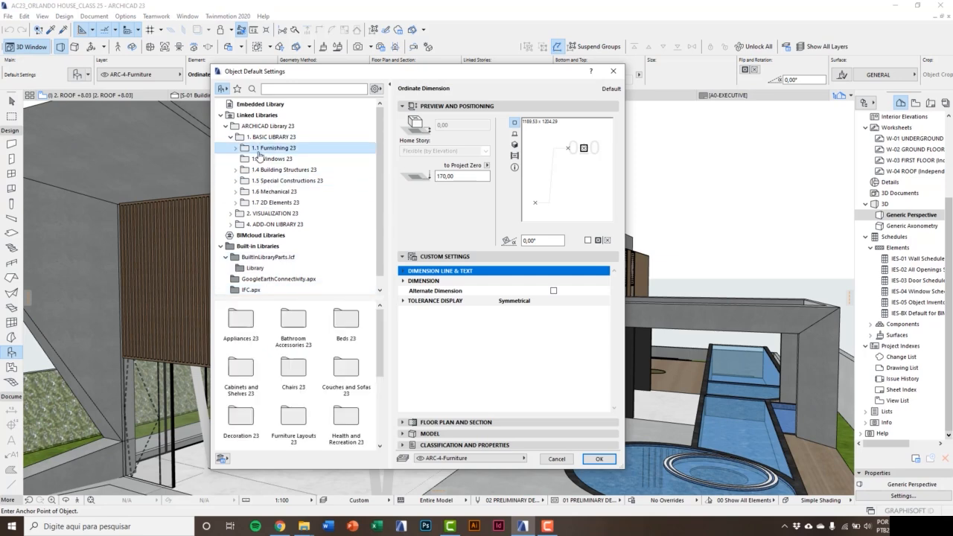
- Enlarge the object settings dialog, open the Appliances 23 subfolder and give its thumbnails more room
left_click_drag(275, 75, 244, 39)
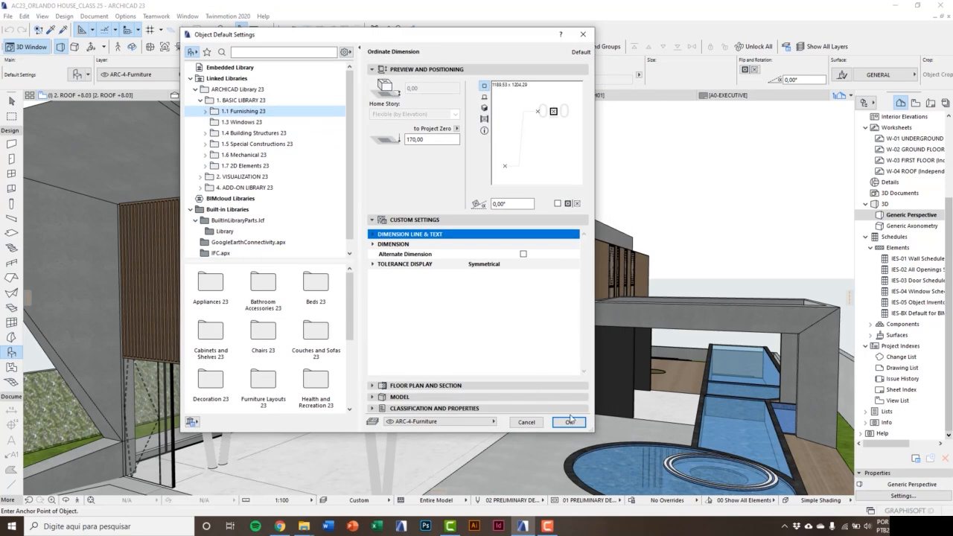
left_click_drag(593, 434, 608, 489)
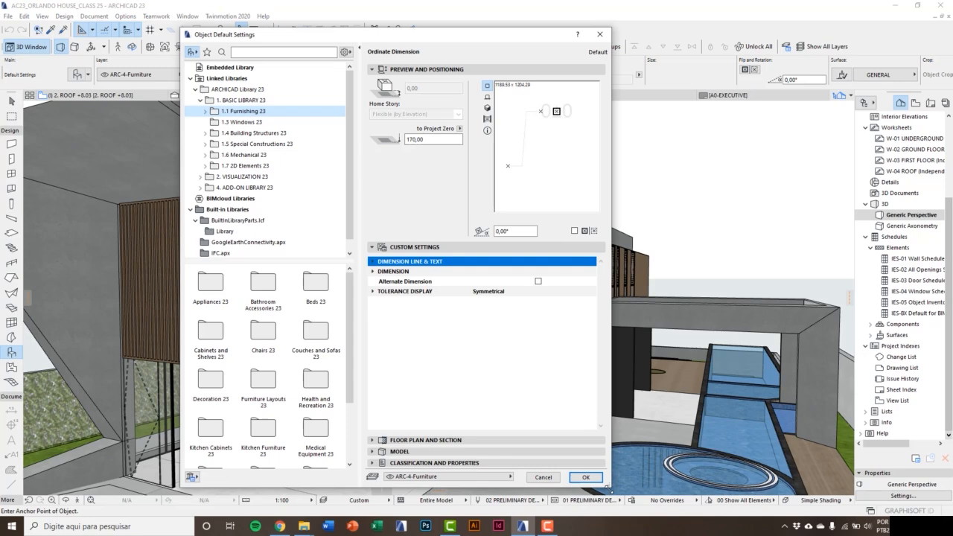
left_click(204, 110)
left_click(246, 78)
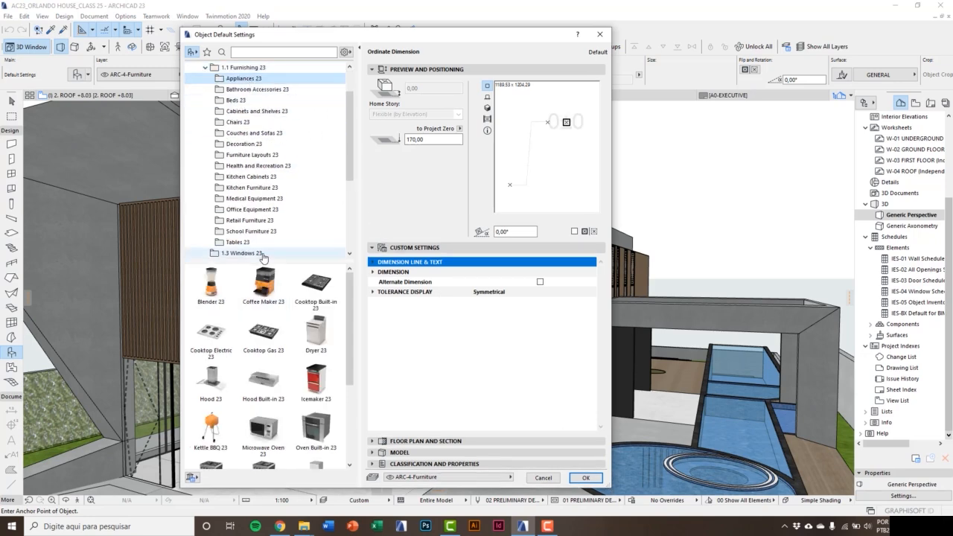
left_click_drag(260, 260, 263, 203)
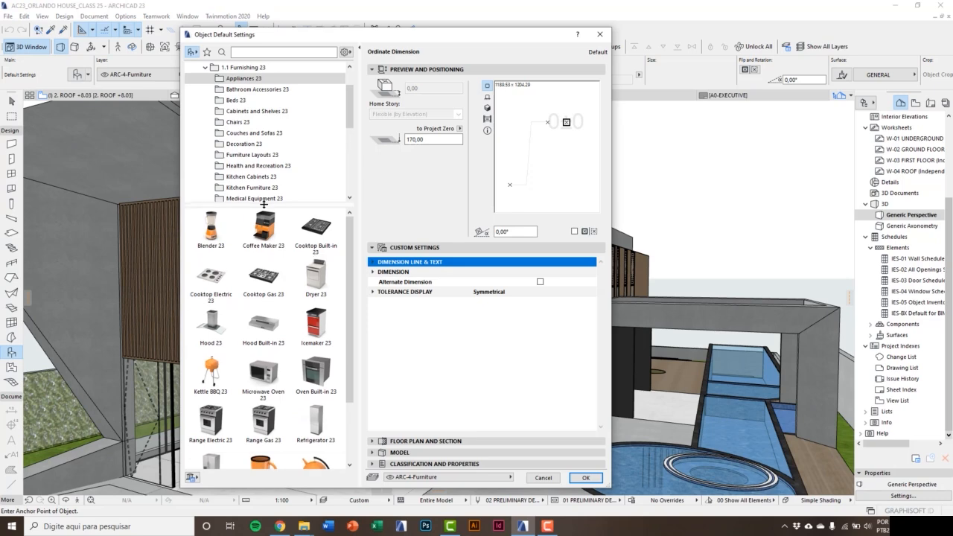
- Select Blender 23, Cooktop Electric 23 and Hood 23 in turn to compare their object settings
left_click(222, 240)
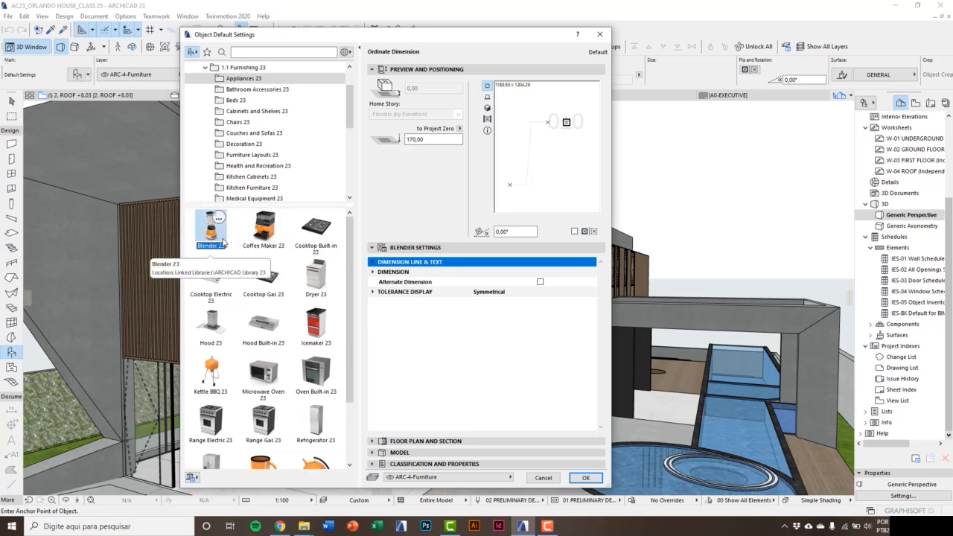
left_click(213, 277)
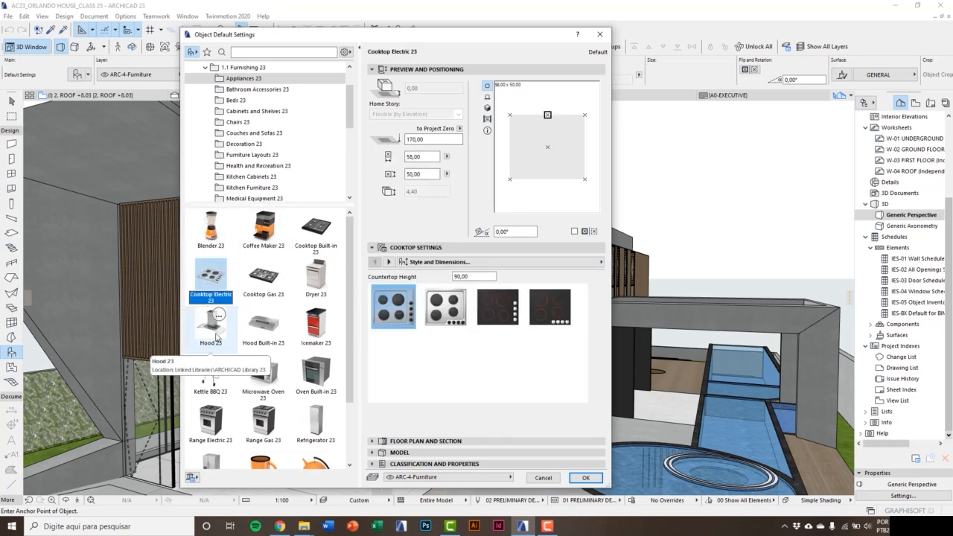
left_click(217, 337)
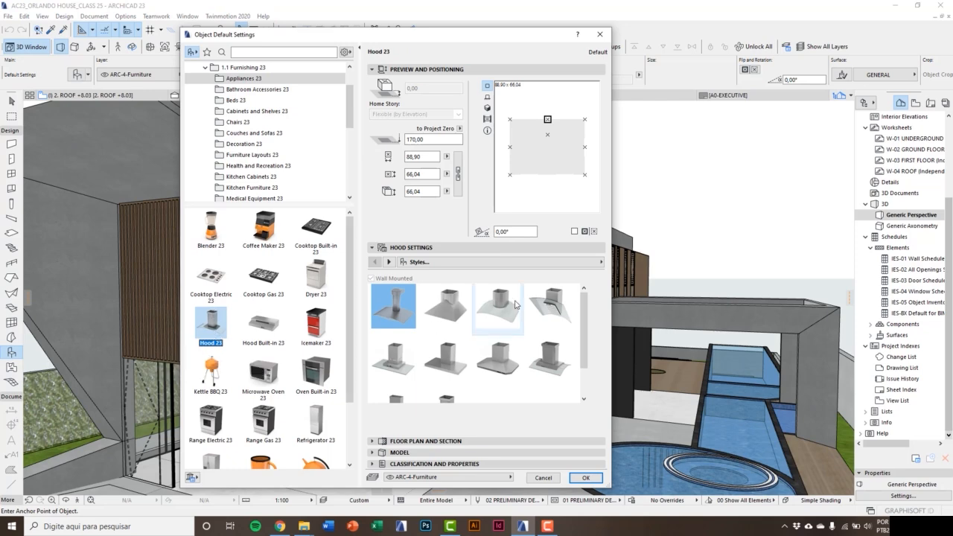
- Try several wall-mounted styles for Hood 23, ending on the second style in the second row, and show the preview in 3D
left_click(447, 313)
left_click(448, 358)
left_click(492, 367)
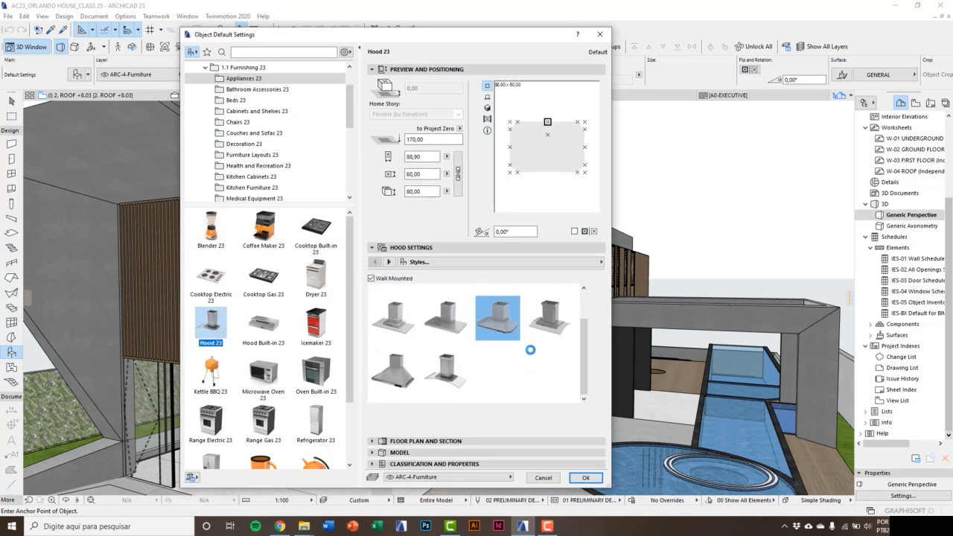
left_click(533, 351)
left_click(460, 379)
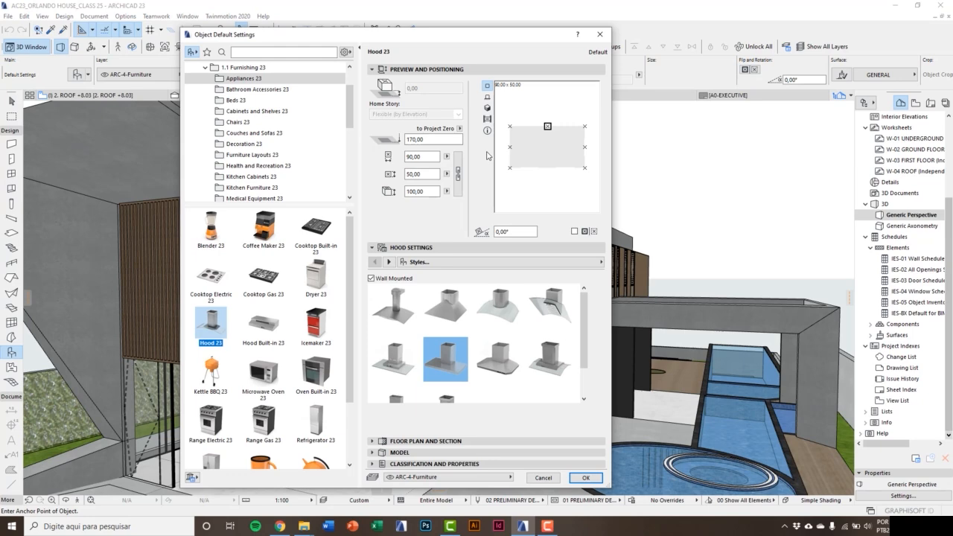
left_click(487, 108)
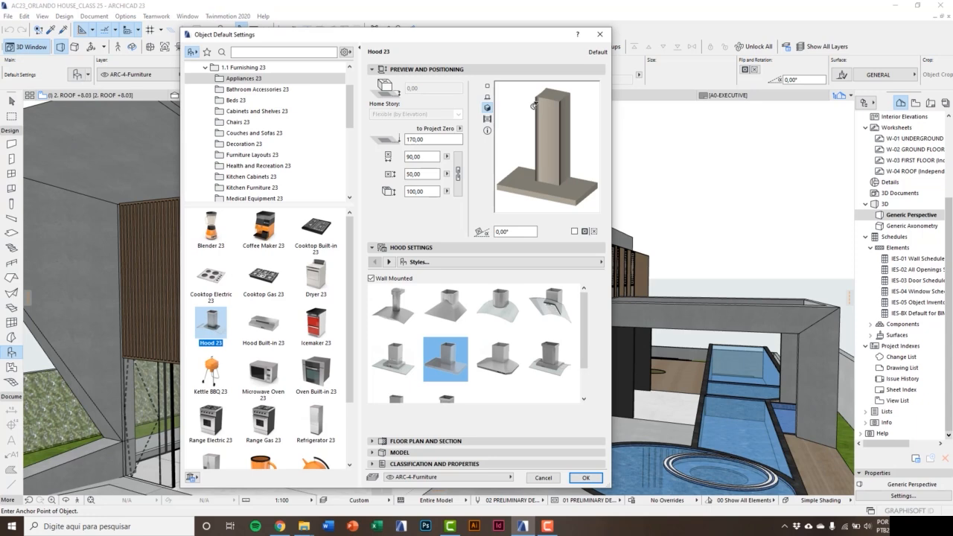
- Examine the hood's Representation and Surfaces, size and Description parameters, and return to its Styles page
left_click(388, 262)
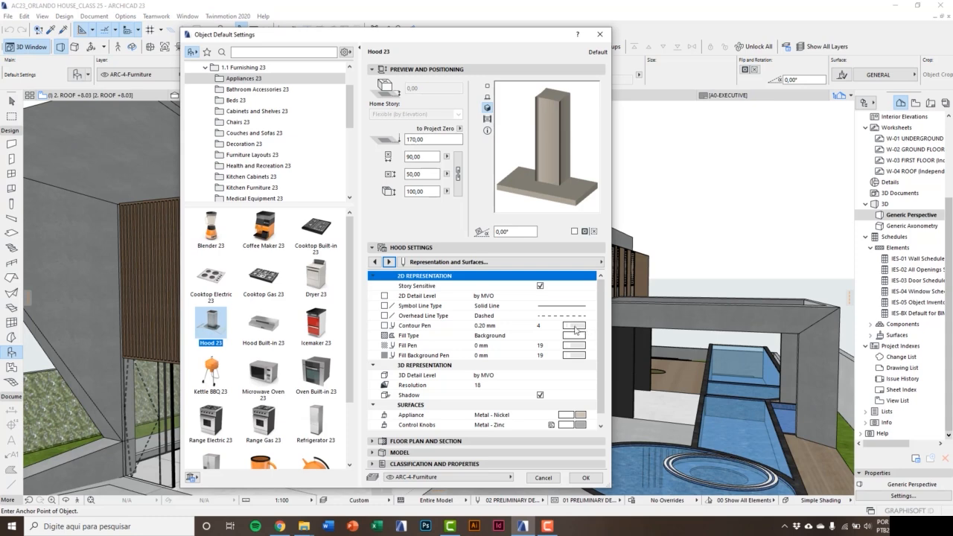
left_click(432, 156)
left_click(427, 174)
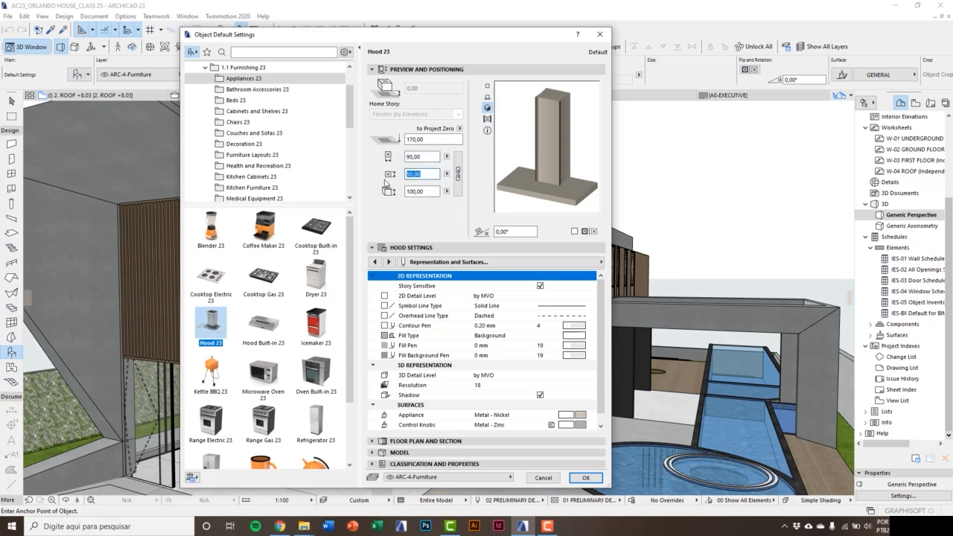
left_click(374, 262)
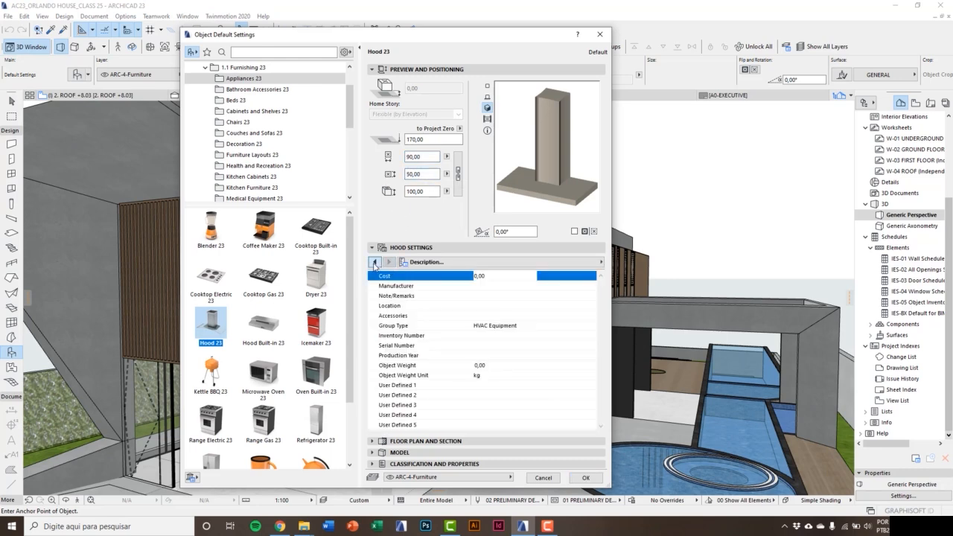
left_click(374, 262)
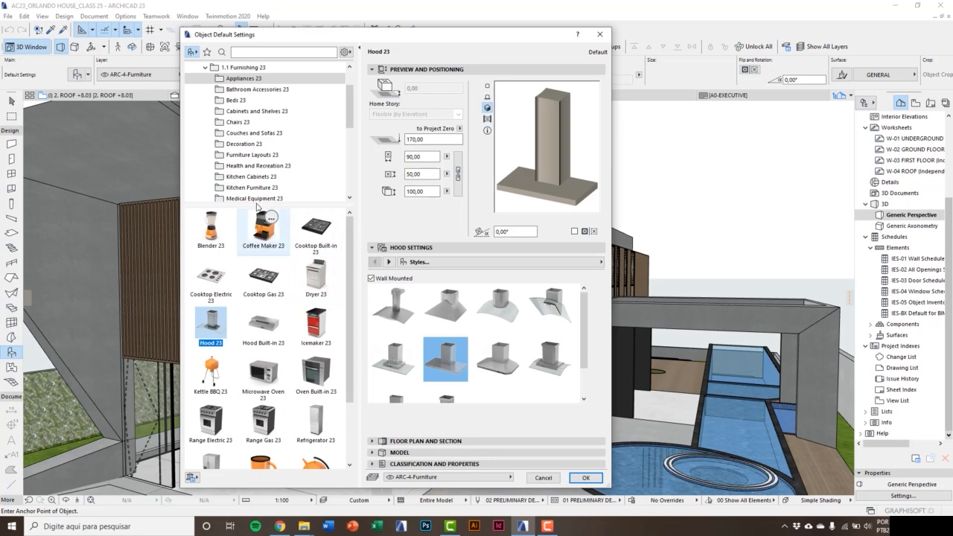
- Browse the Bathroom Accessories, Beds, and Cabinets and Shelves folders and inspect the row and column settings of Flexible Shelf 23
left_click(236, 89)
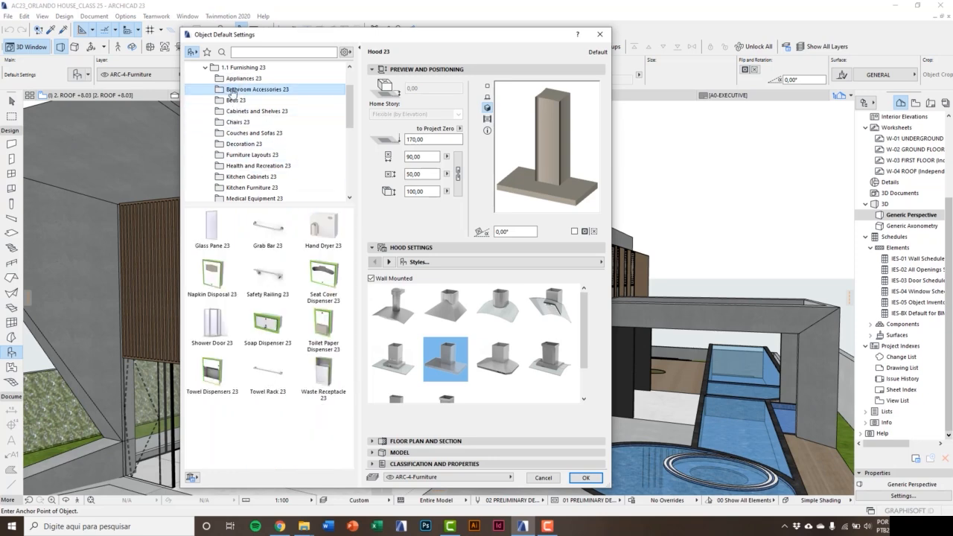
left_click(235, 100)
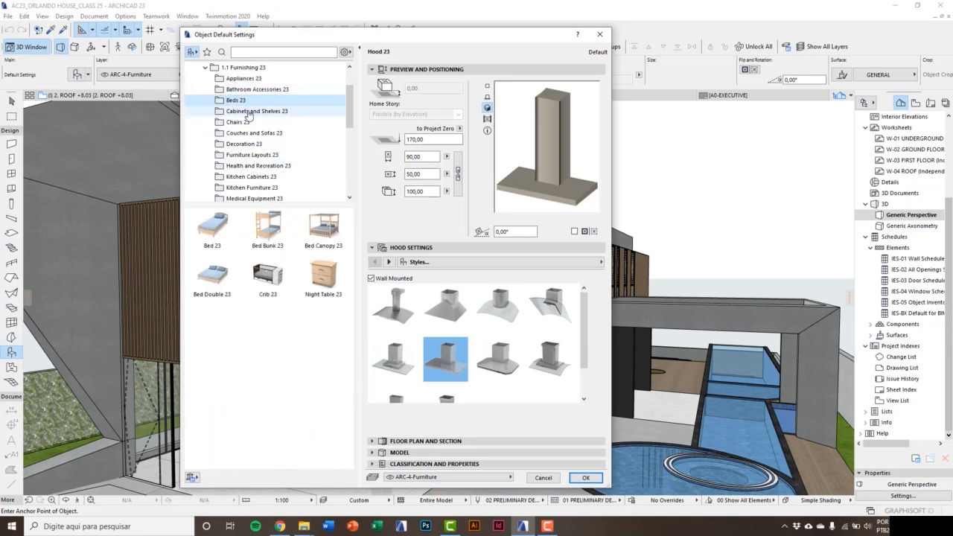
left_click(250, 112)
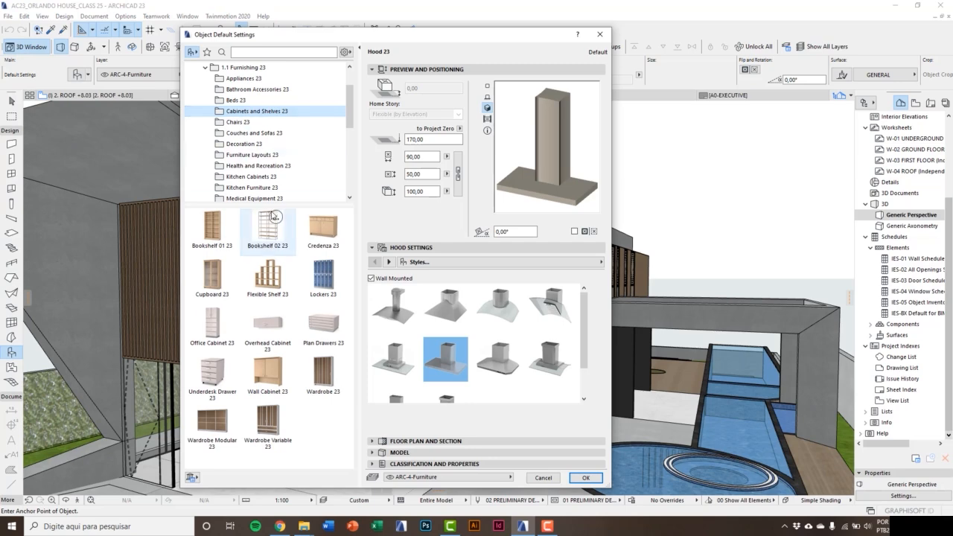
left_click(268, 283)
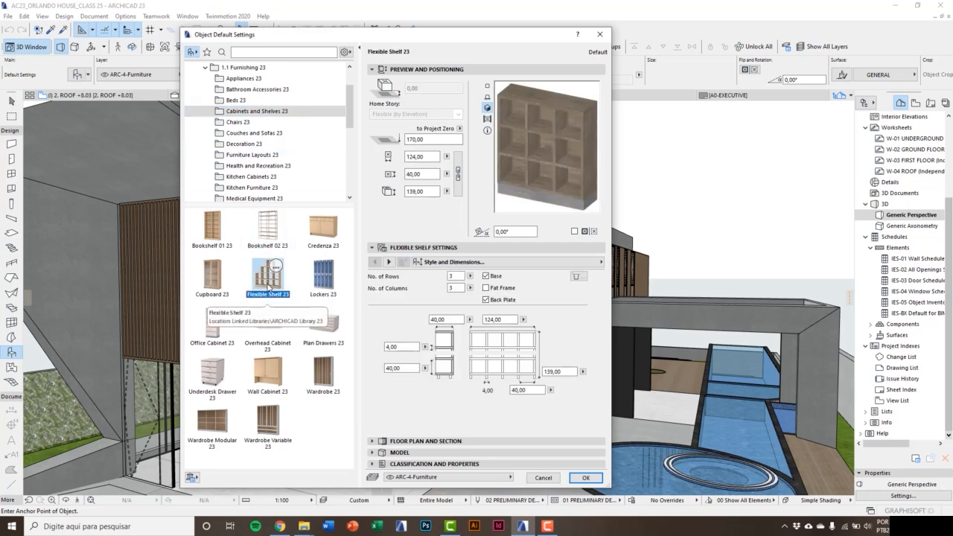
left_click(456, 287)
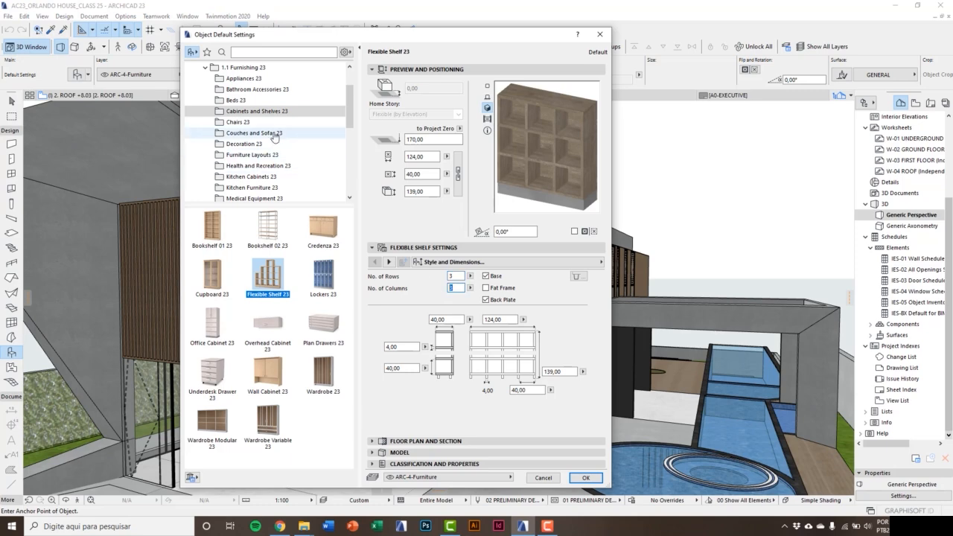
- Look through the Chairs 23 folder and select Designer Chair 03 23 to view its preview and settings
left_click(254, 123)
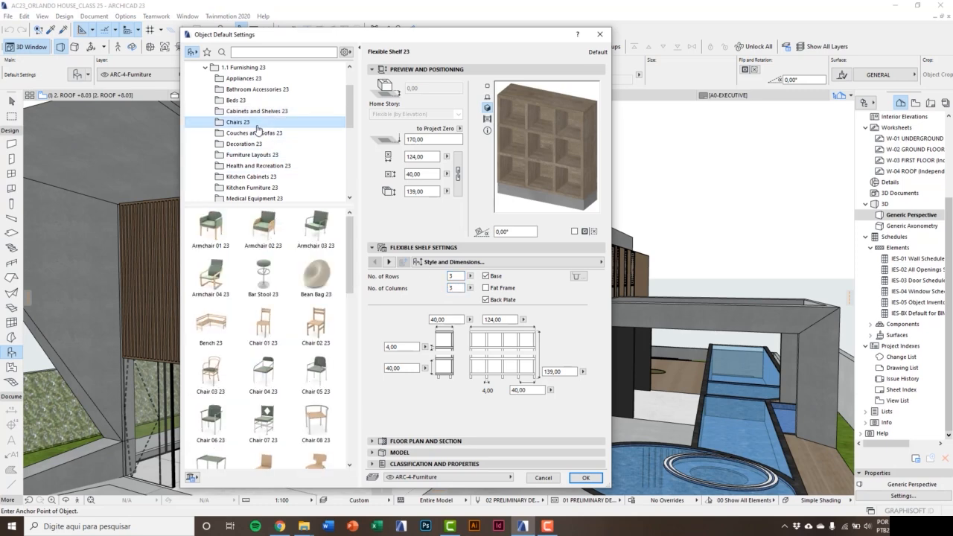
scroll(272, 339, "down", 5)
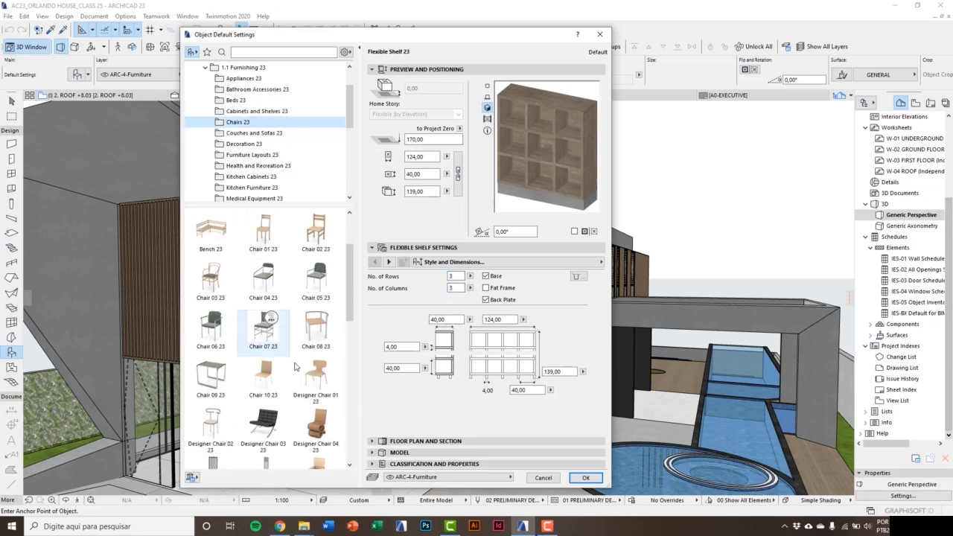
left_click(265, 343)
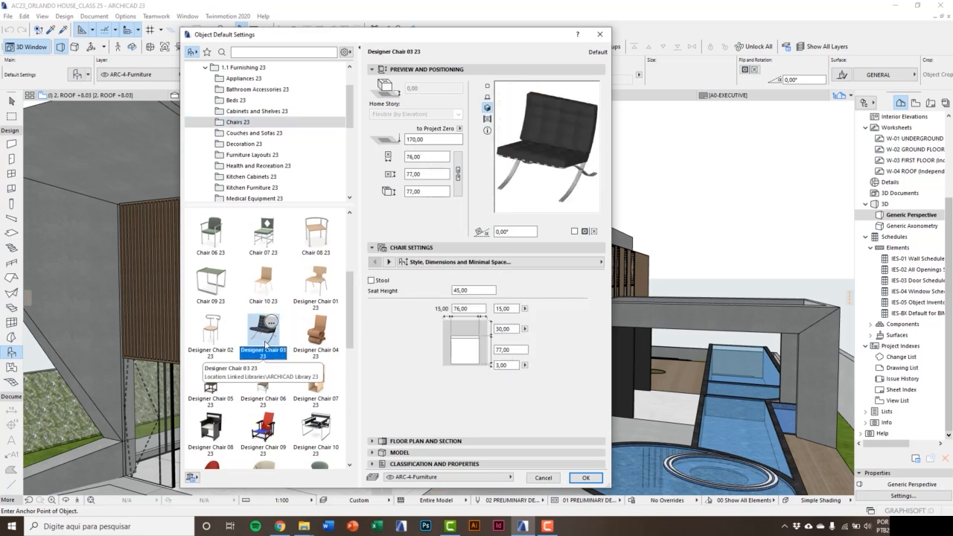
- View the Couches and Sofas 23 objects, select Sofa Set 01 23 and examine its available unit types, keeping Standard
left_click(239, 134)
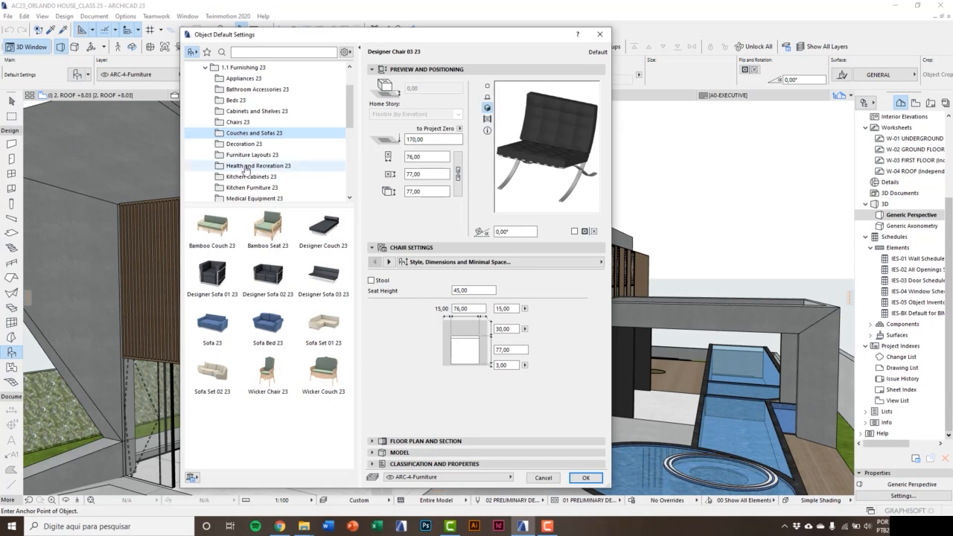
left_click(214, 333)
left_click(326, 332)
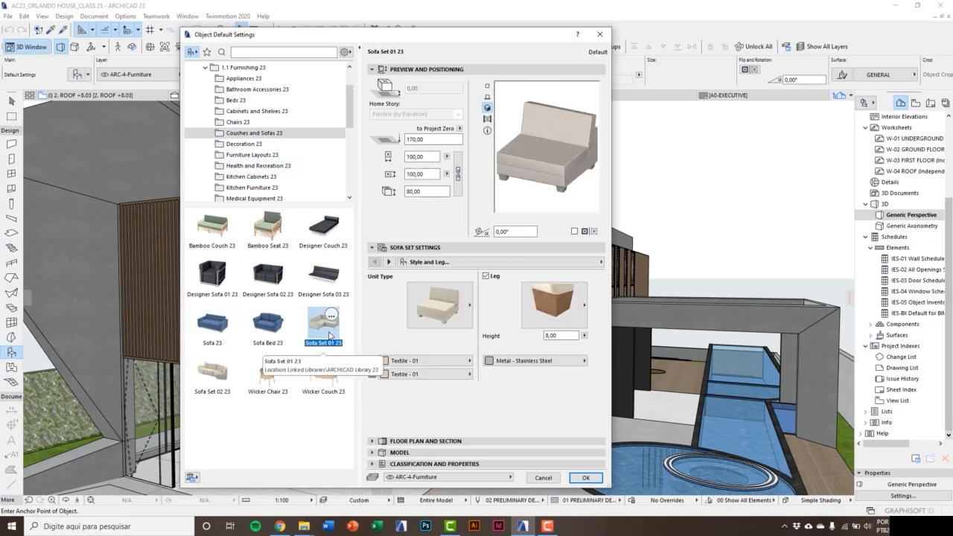
left_click(454, 305)
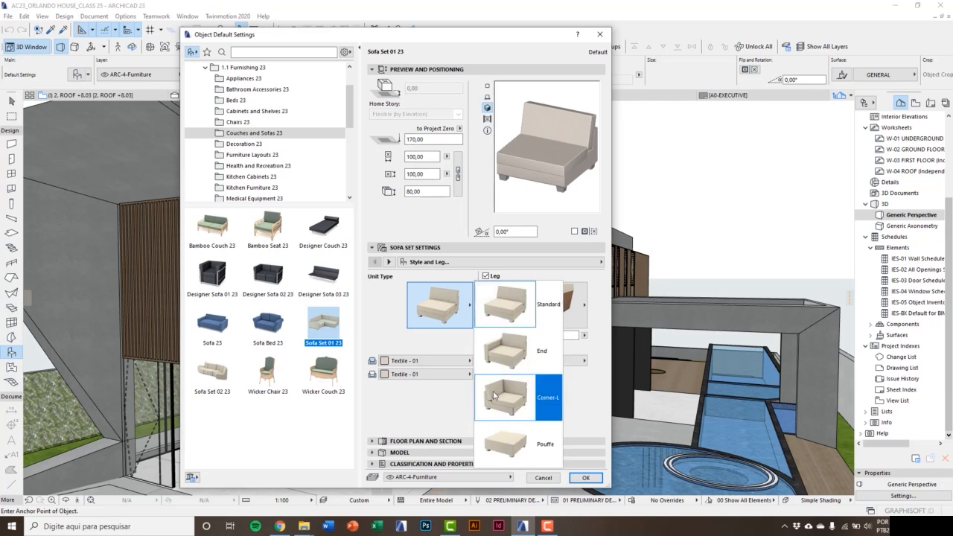
left_click(419, 313)
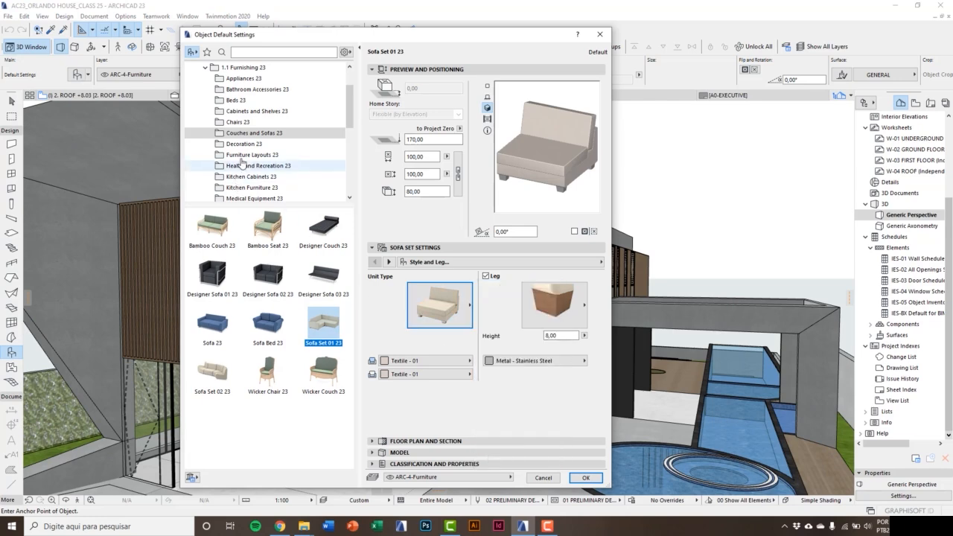
- Browse the Decoration 23 objects and select Text 3D 23 to view its preview and settings
left_click(246, 144)
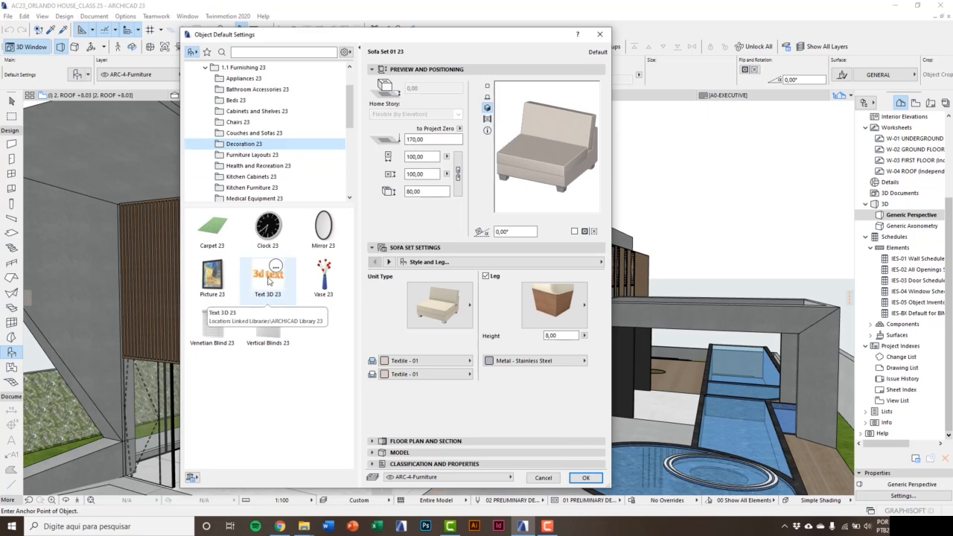
left_click(271, 292)
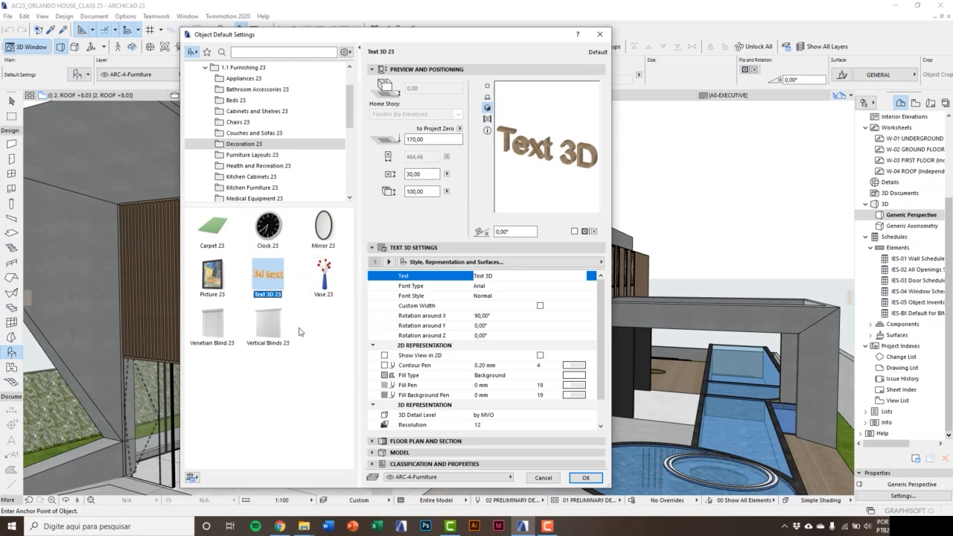
- Select Audience Seating 23 from the Furniture Layouts 23 folder and expand its Seats Layout parameters
left_click(268, 156)
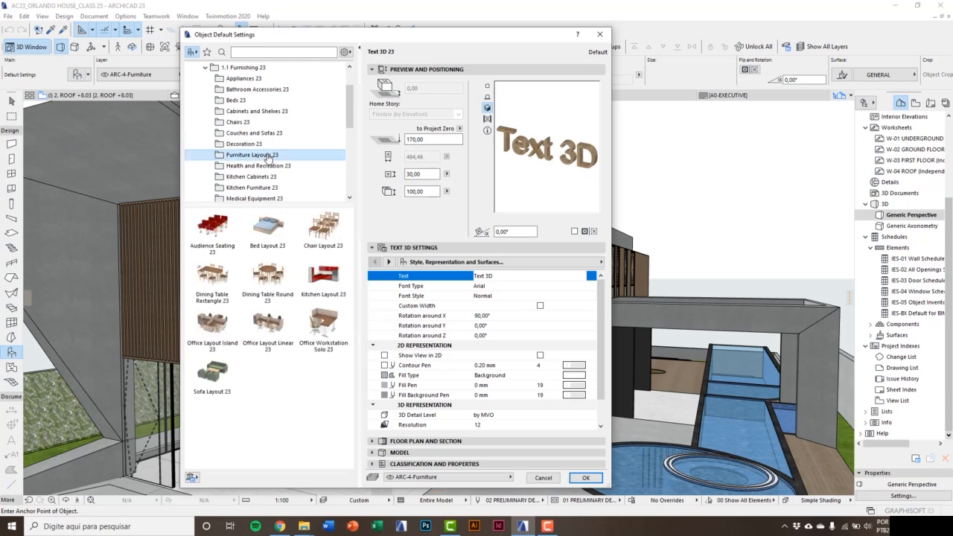
left_click(204, 236)
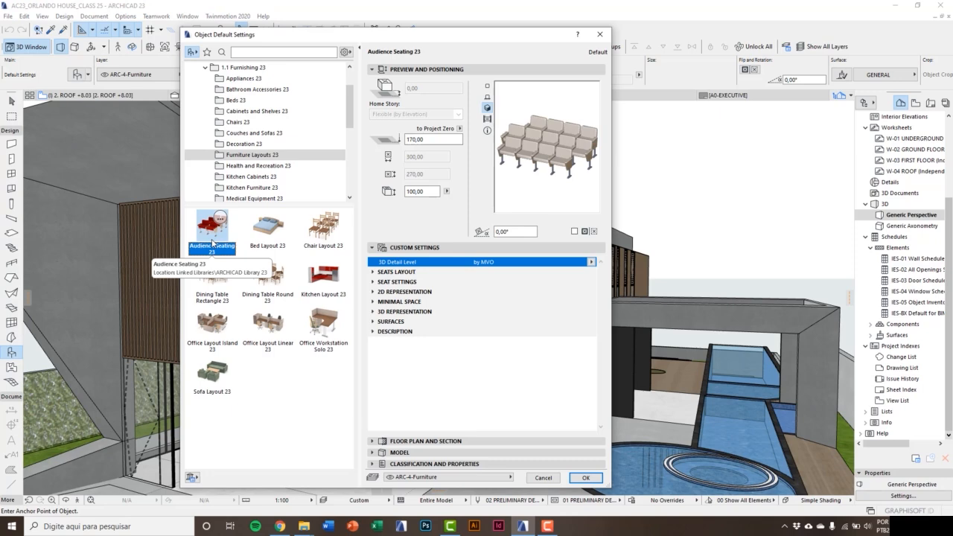
left_click(374, 272)
left_click(517, 283)
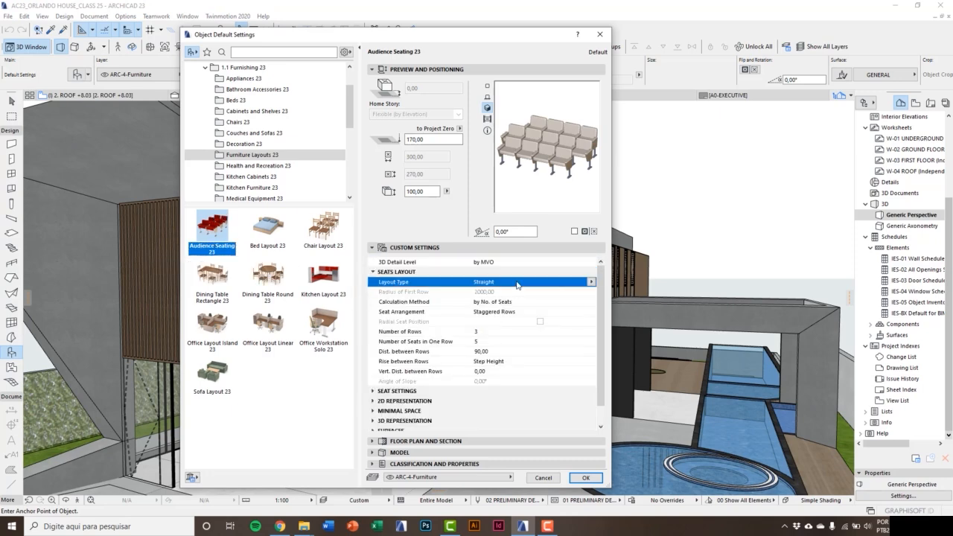
- Try the Curved layout type for the audience seating and return it to Straight
left_click(591, 282)
left_click(611, 293)
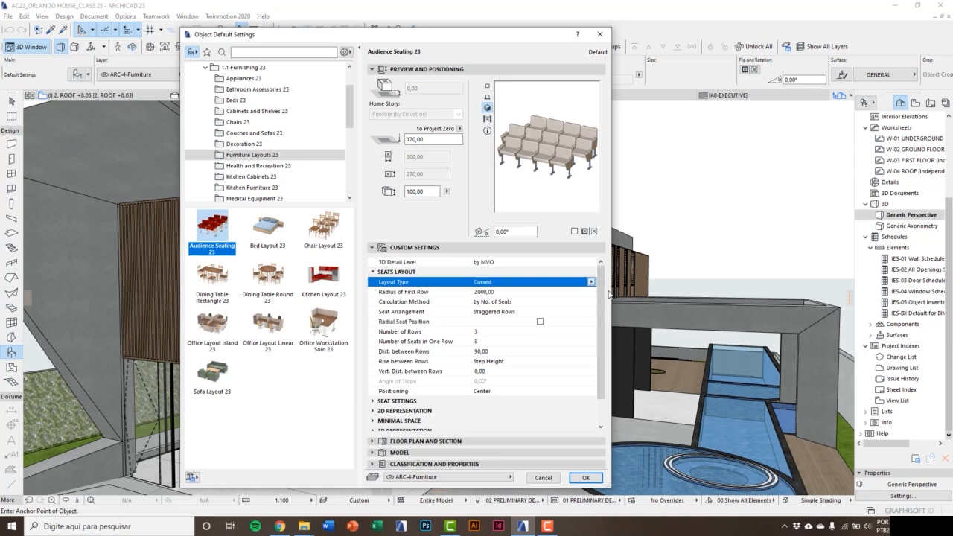
left_click(591, 282)
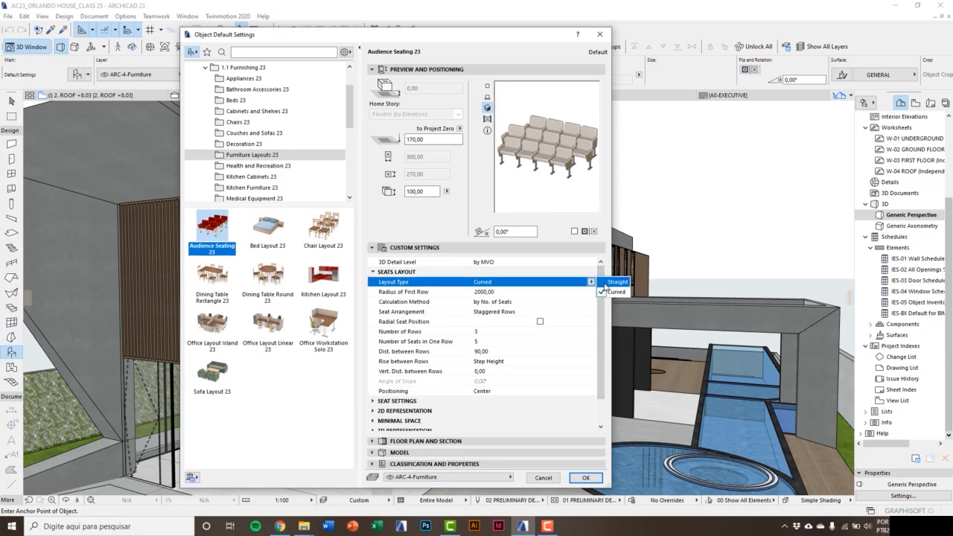
left_click(607, 283)
- Check the seating's Calculation Method options, keeping by No. of Seats, and look at the Seat Arrangement parameter
left_click(429, 304)
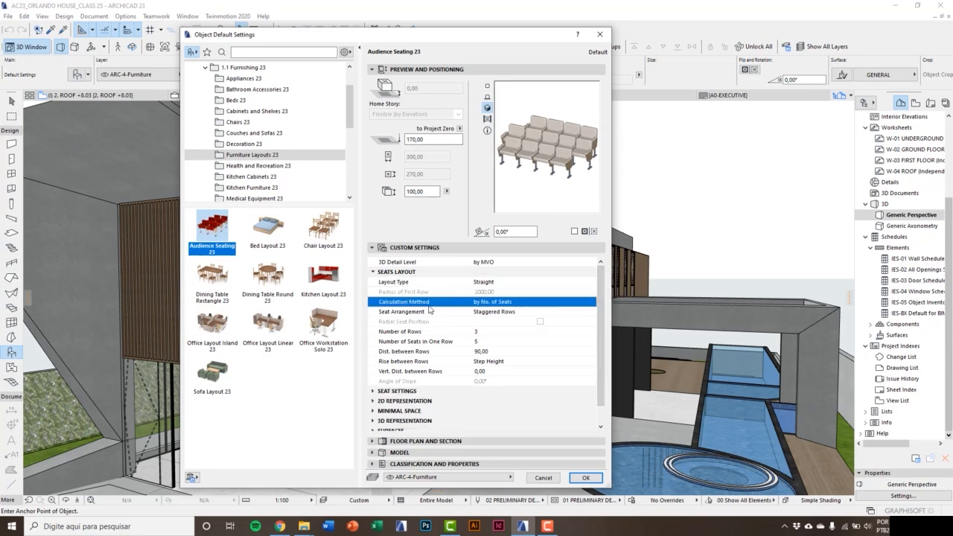
left_click(591, 302)
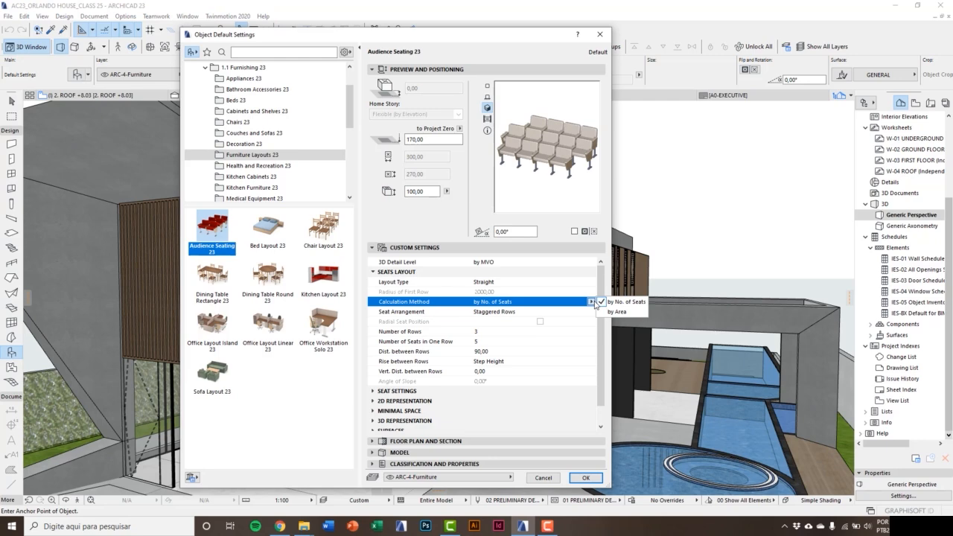
left_click(624, 301)
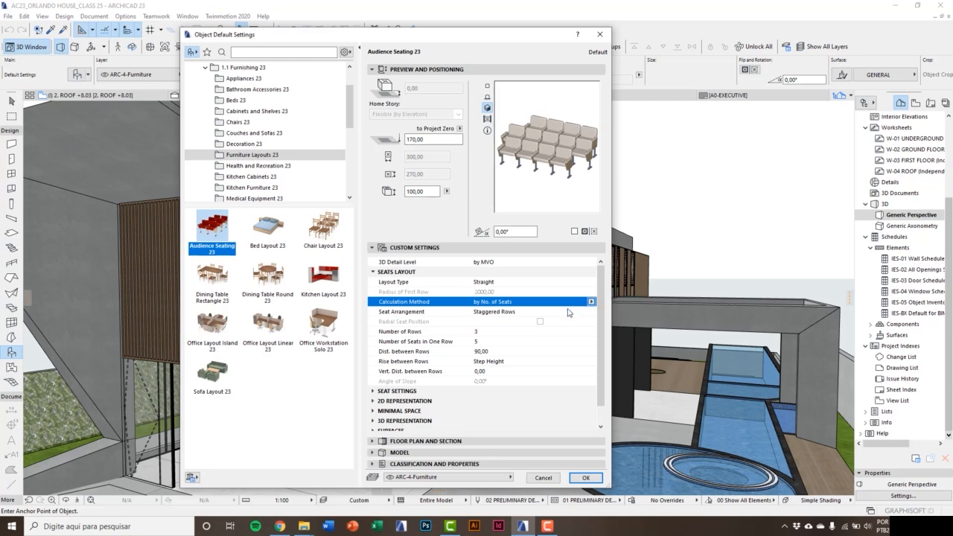
left_click(446, 312)
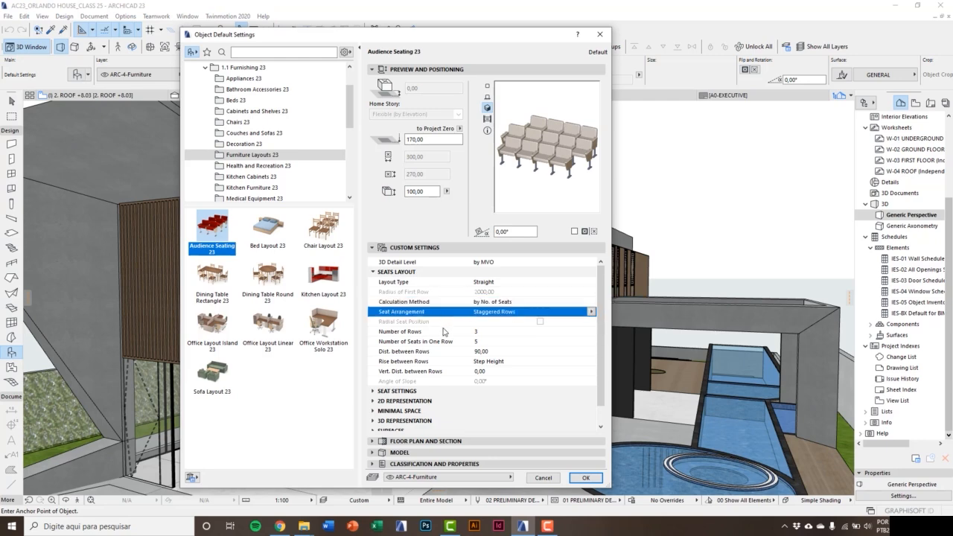
- Set the audience seating to 10 rows with 12 seats in one row
left_click(434, 334)
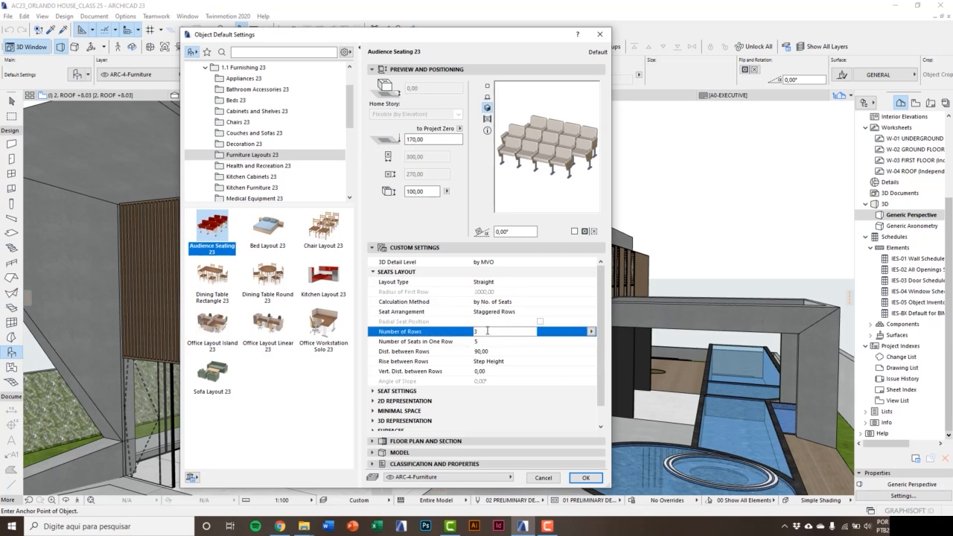
left_click_drag(486, 331, 463, 334)
type("10")
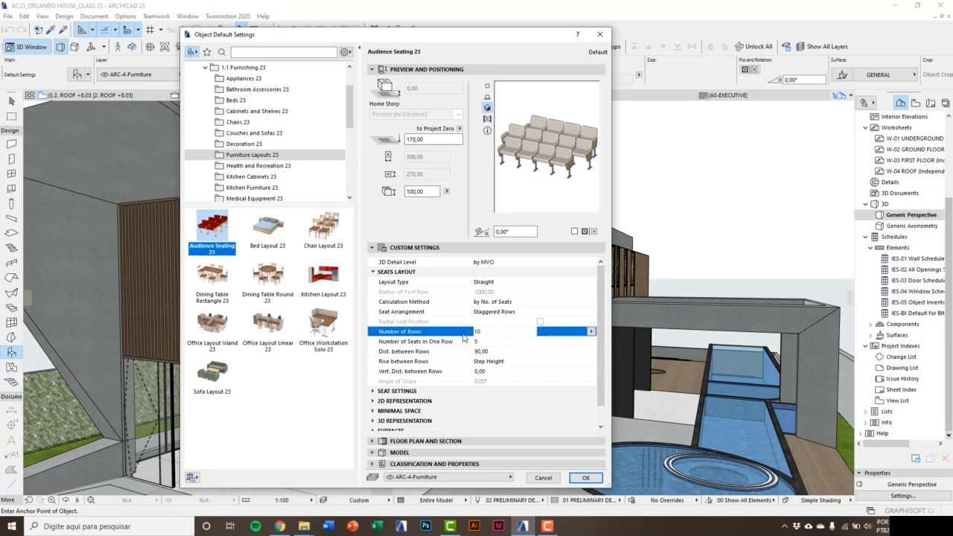
left_click(475, 343)
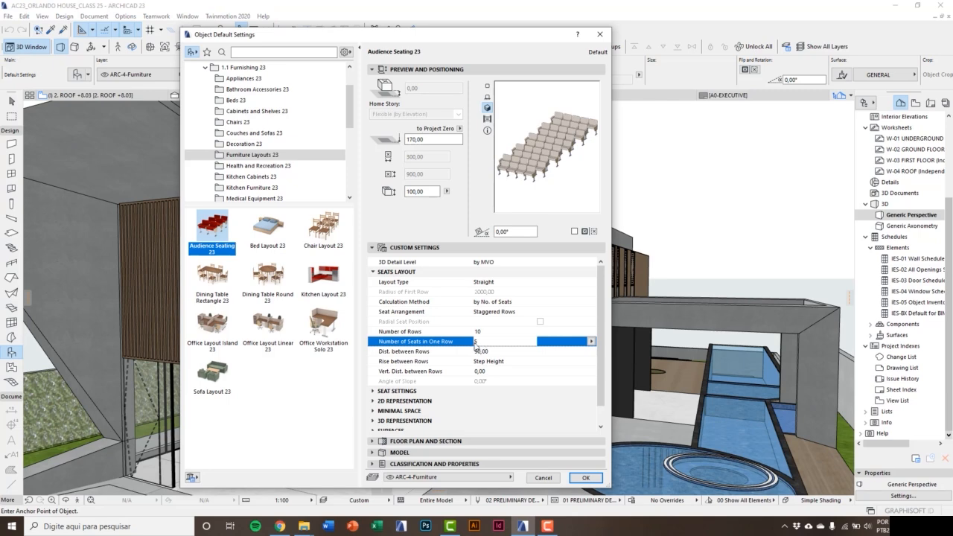
left_click_drag(490, 341, 470, 342)
- Set the distance between rows to 100 and the vertical distance to 10, keeping the rise between rows as Step Height
left_click(485, 352)
left_click_drag(489, 351, 468, 352)
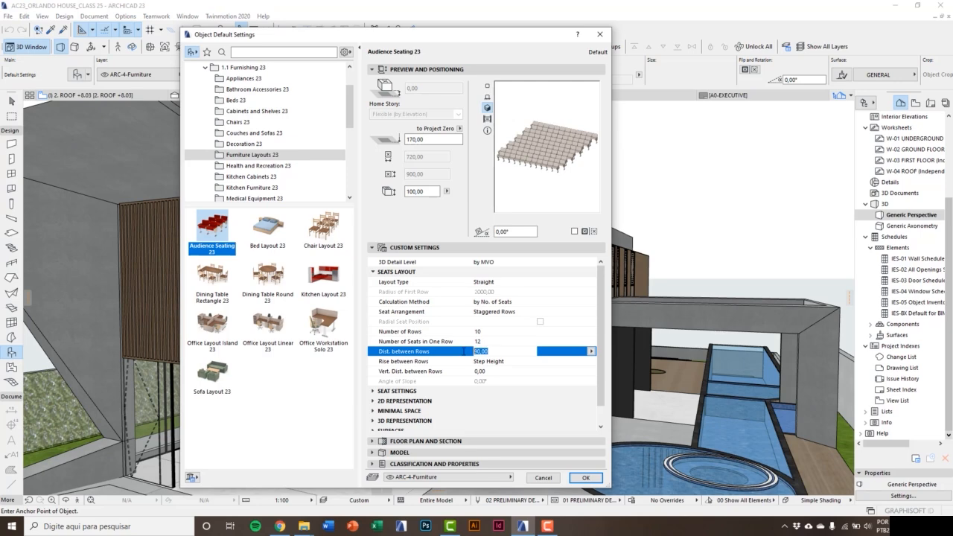
type("100")
left_click(489, 361)
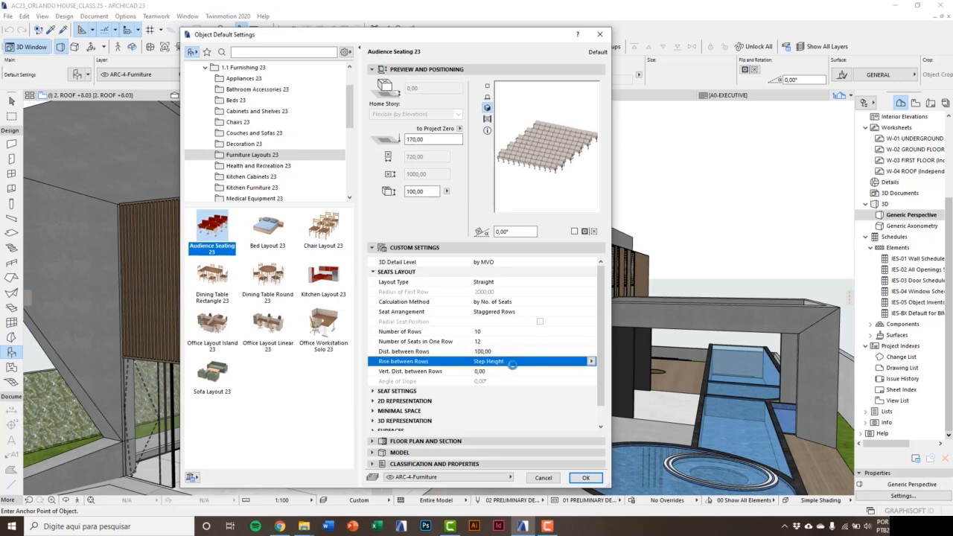
left_click(591, 361)
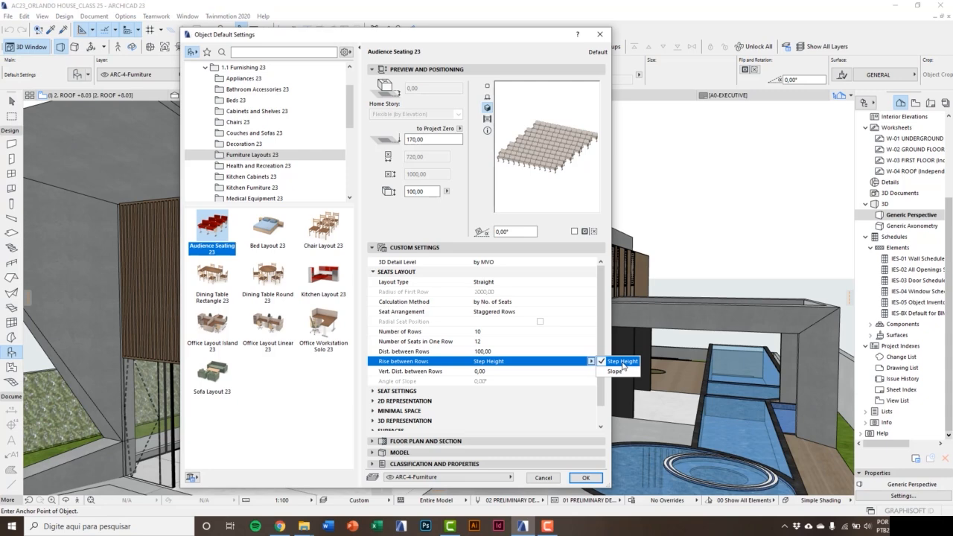
left_click(623, 361)
left_click(514, 371)
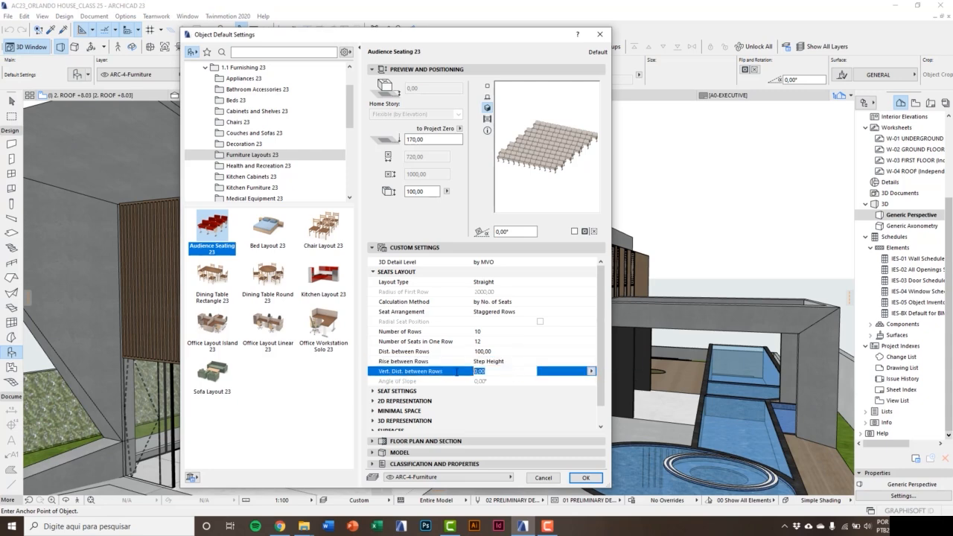
type("10")
key("Return")
- Expand the Seat Settings parameters and examine the seat, arm, leg and cushion options
scroll(471, 350, "down", 1)
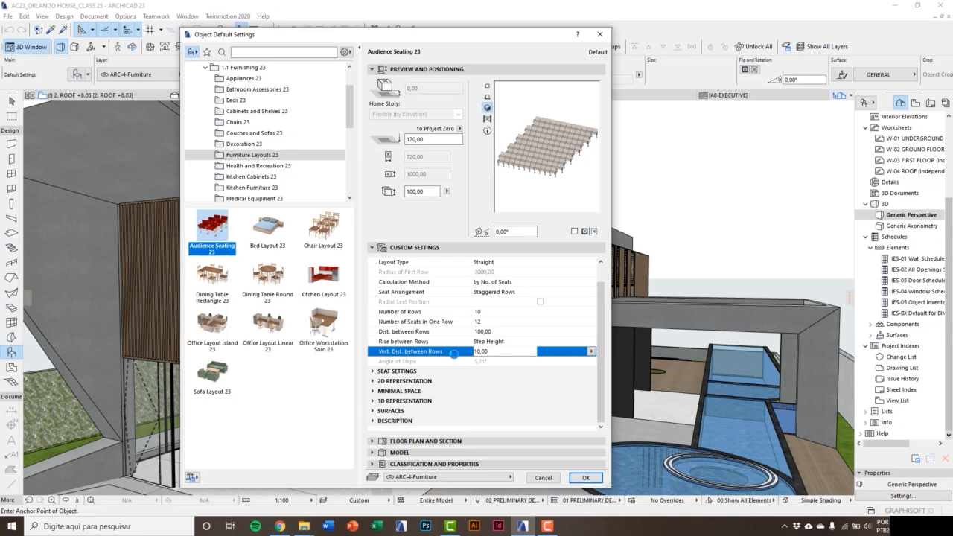
left_click(374, 372)
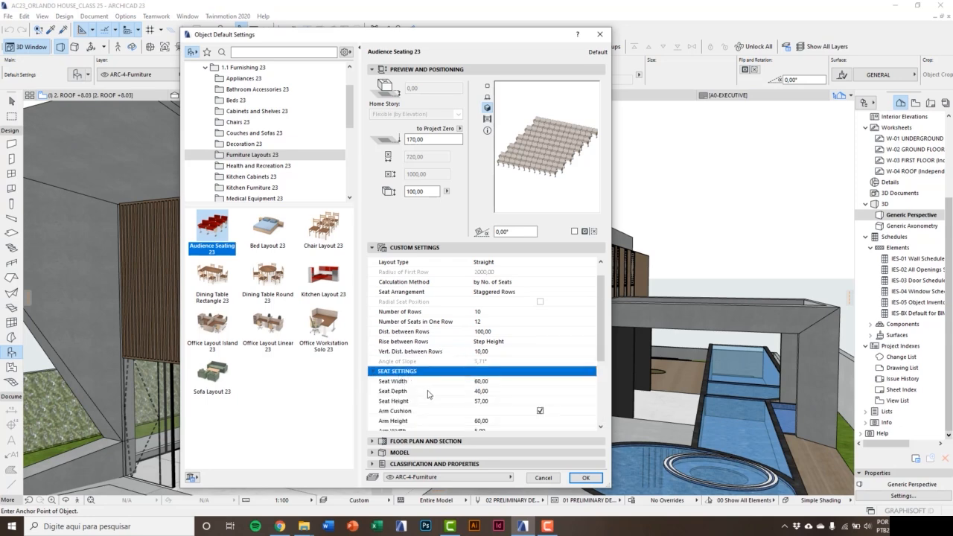
scroll(439, 395, "down", 1)
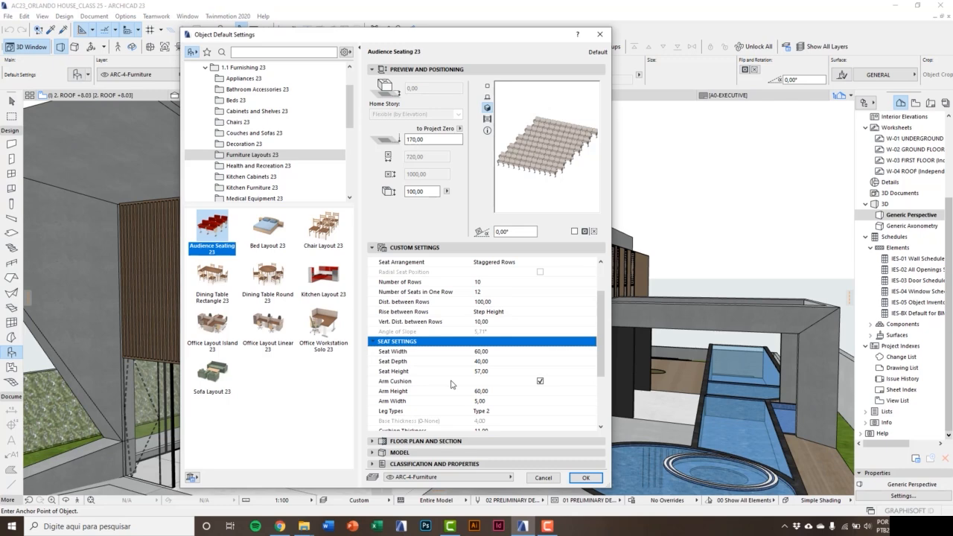
scroll(447, 387, "down", 3)
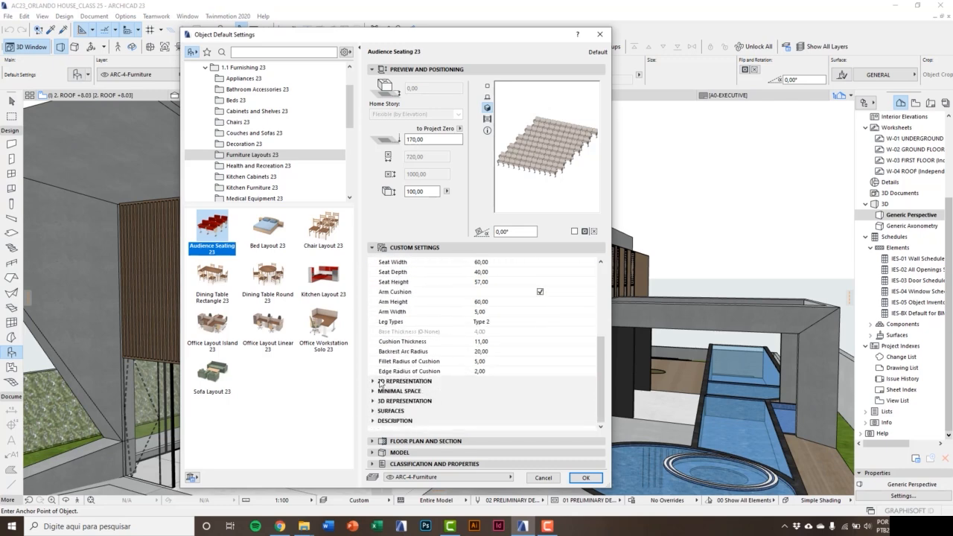
- Set the Contour Pen in the seating's 2D Representation to pen 102 (0.20 mm)
left_click(382, 382)
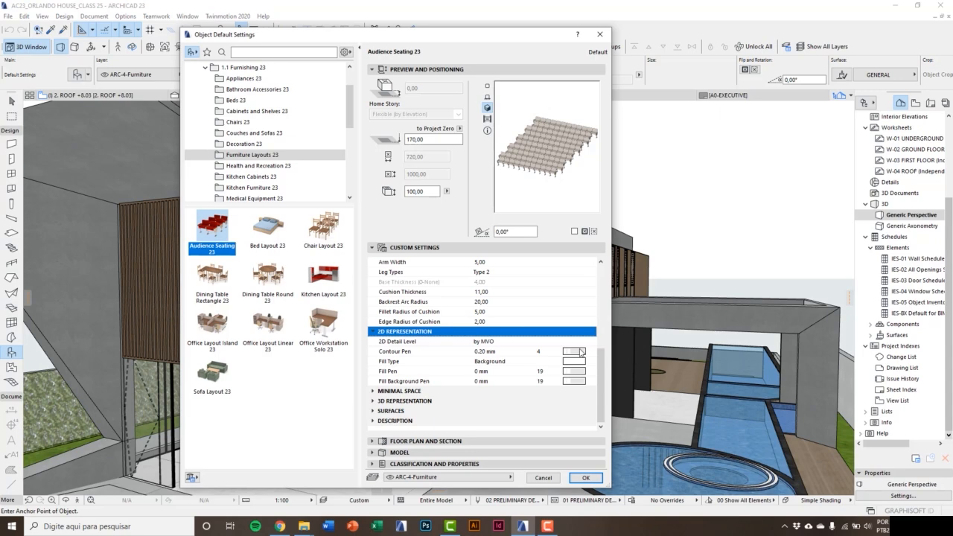
left_click(582, 352)
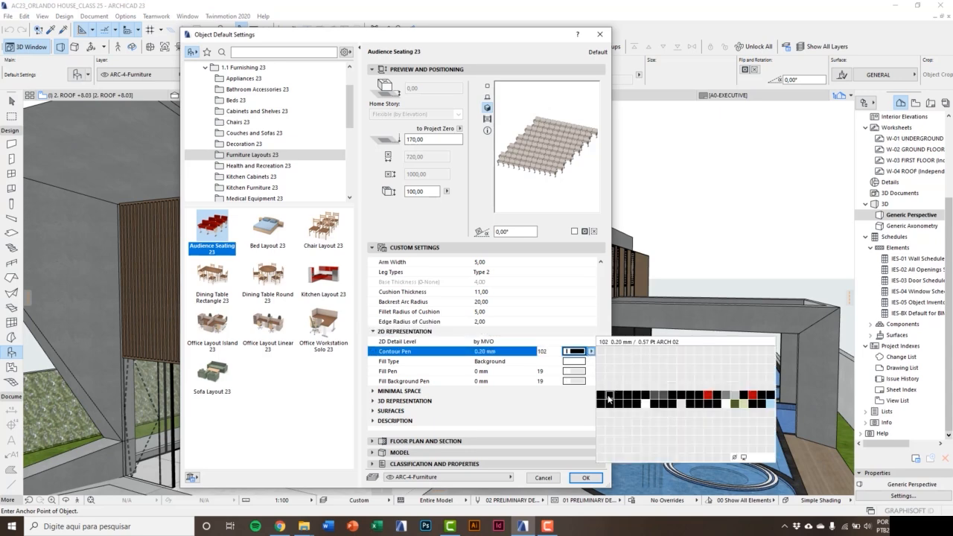
left_click(609, 400)
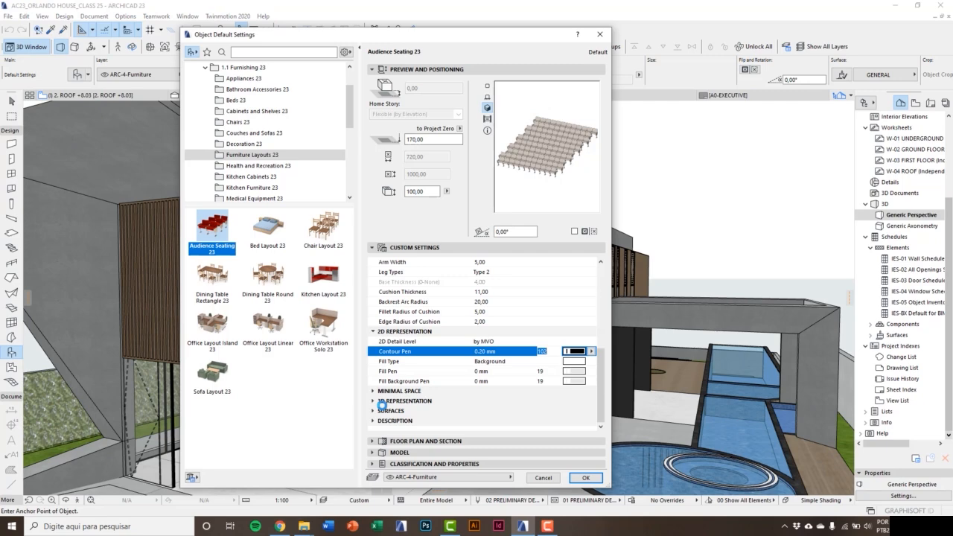
- Set the Seating, Seating Frame and Arm Cushion surfaces to Paint - Vermilion
left_click(382, 411)
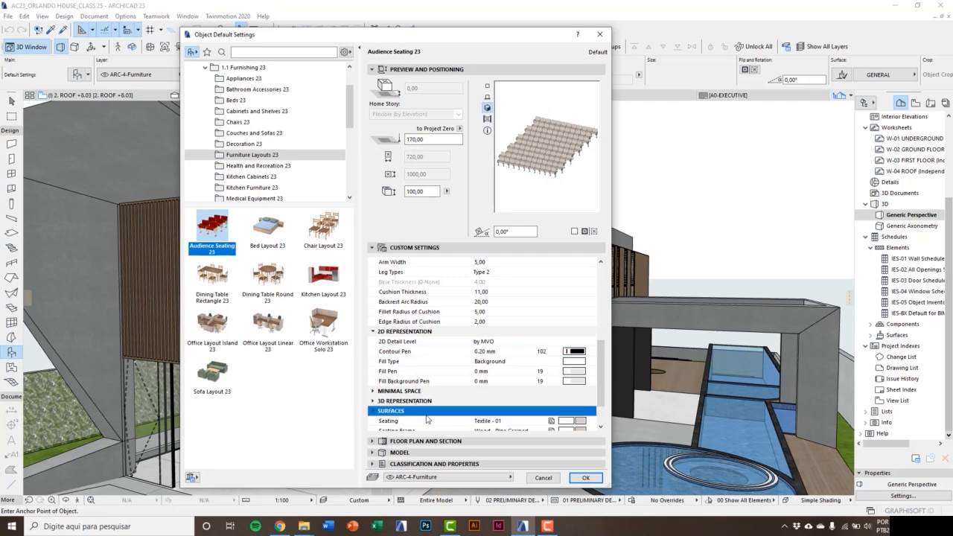
scroll(427, 419, "down", 1)
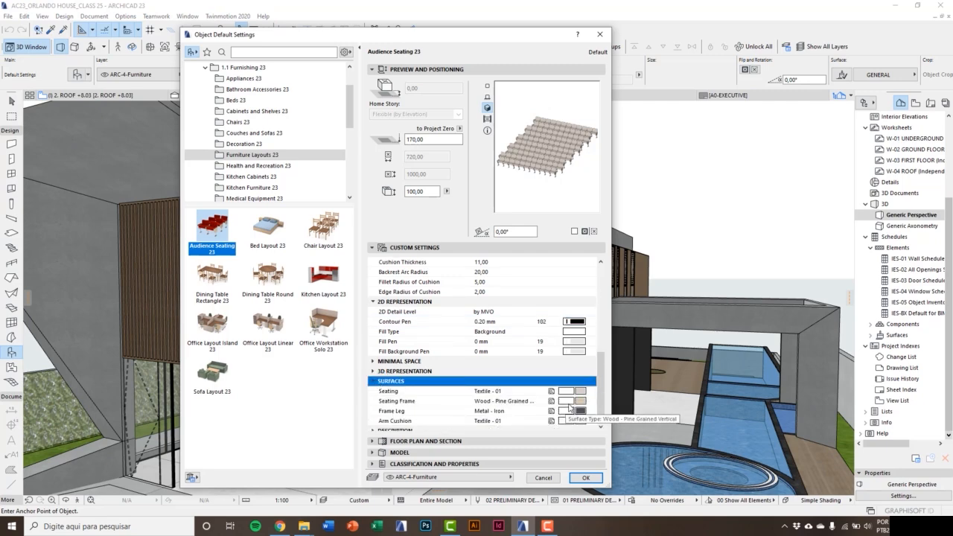
scroll(571, 406, "down", 1)
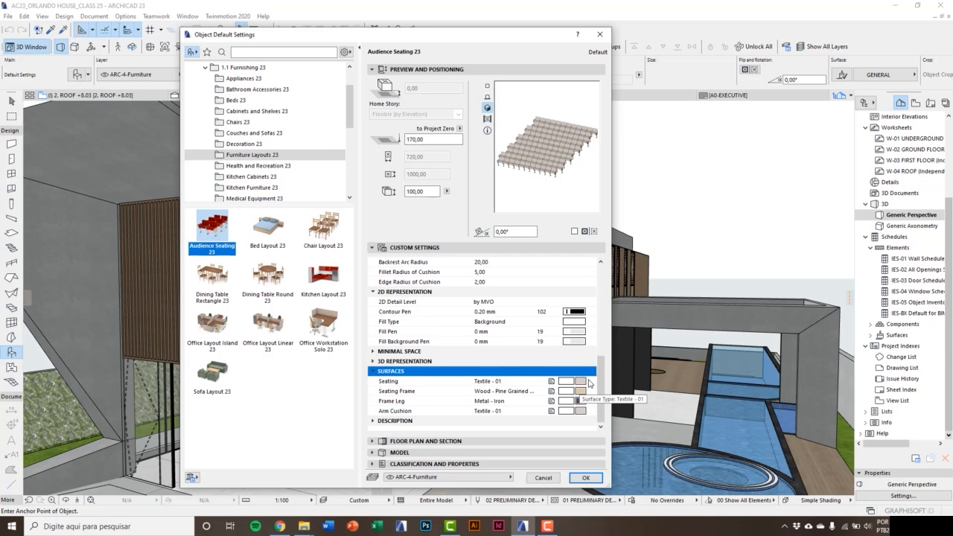
left_click(589, 382)
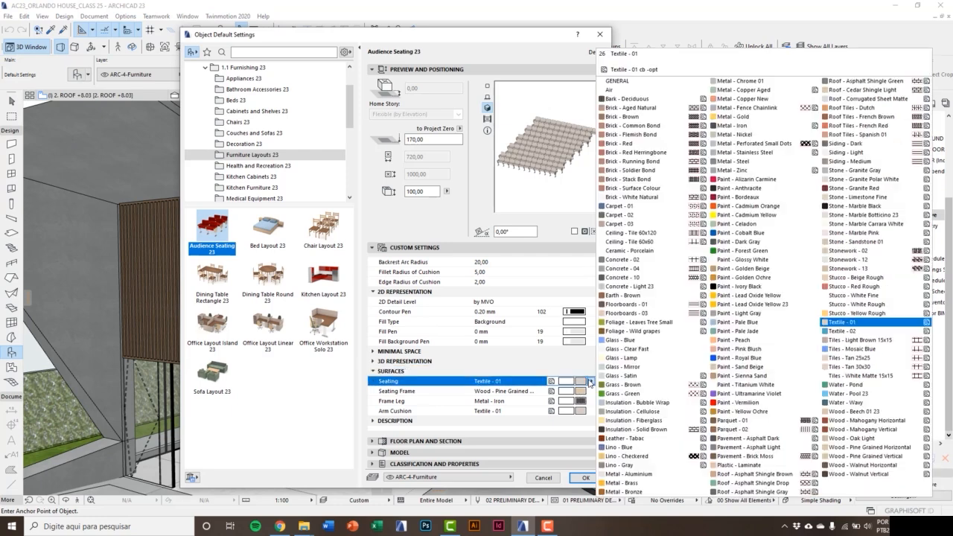
left_click(740, 402)
left_click(591, 391)
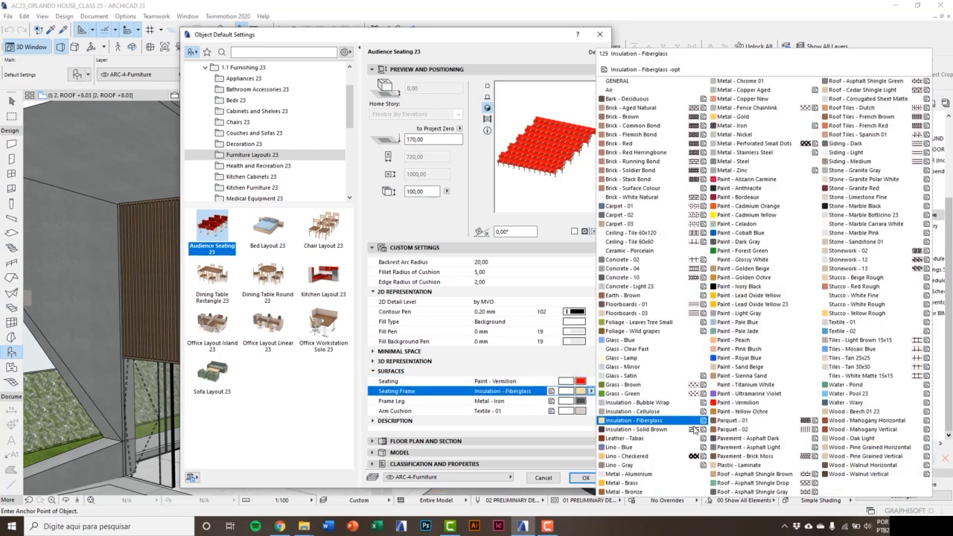
left_click(721, 403)
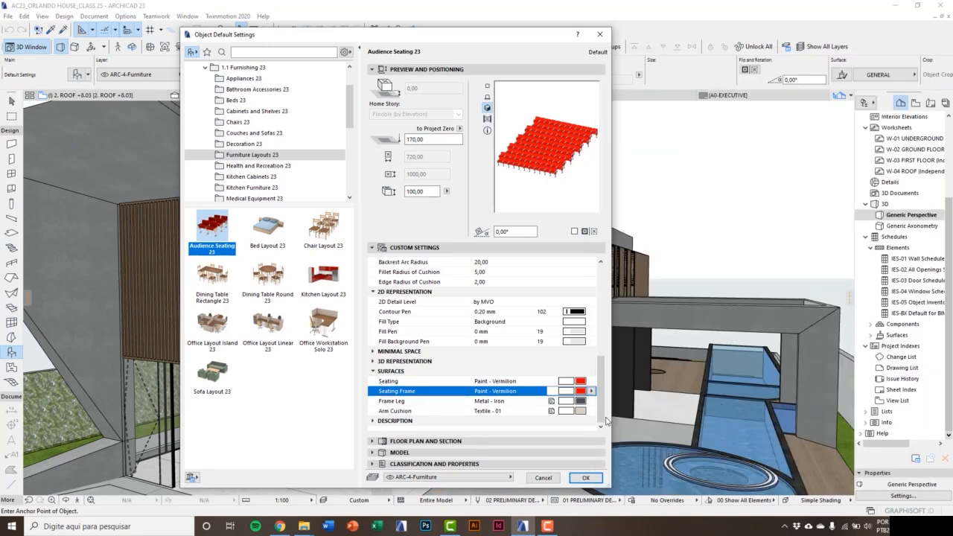
left_click(591, 410)
left_click(744, 405)
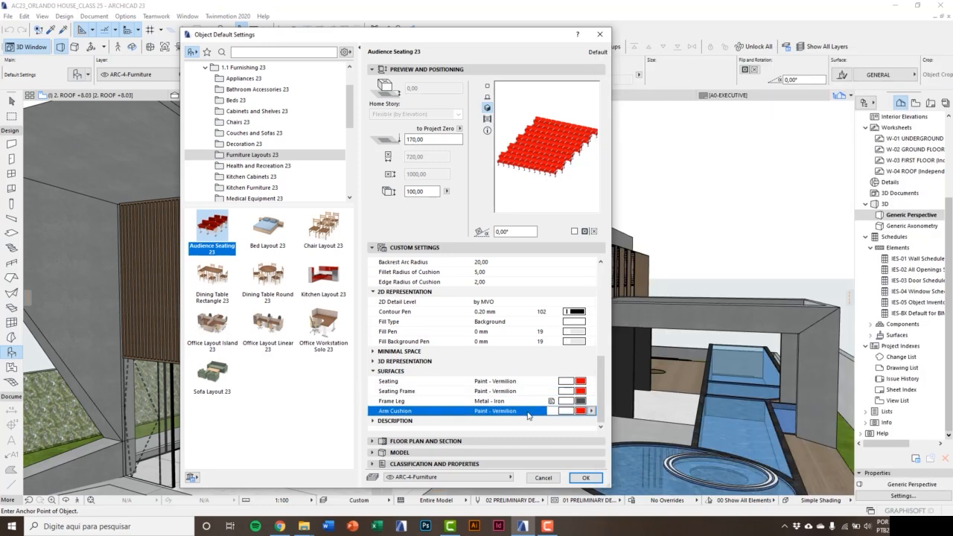
- Set the Frame Leg surface to Metal - Stainless Steel and check the object's layer choice, keeping ARC-4-Furniture
left_click(592, 401)
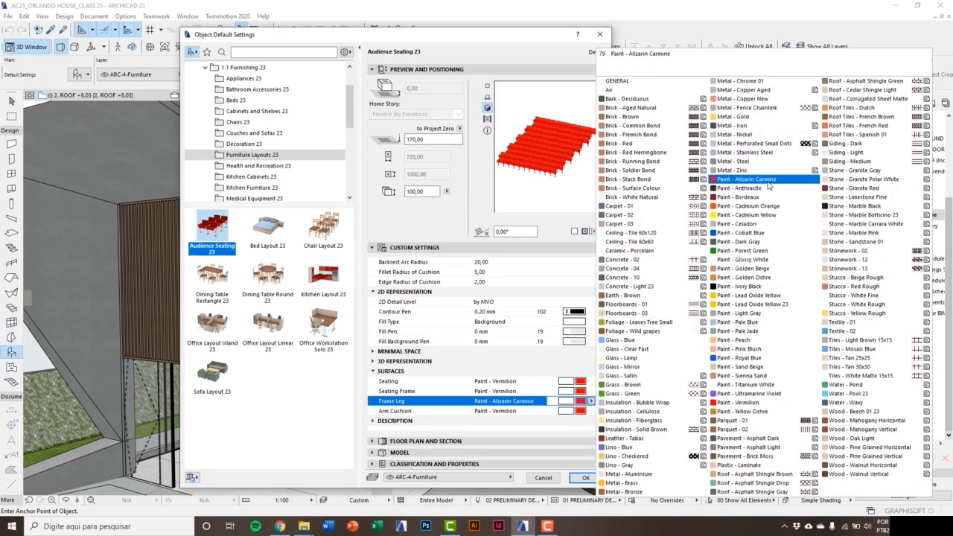
left_click(744, 152)
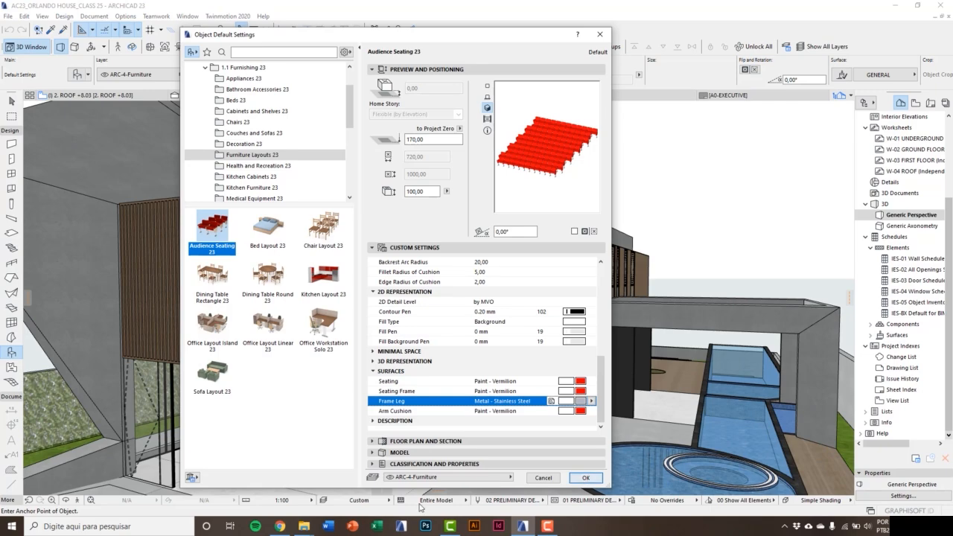
left_click(507, 477)
left_click(508, 477)
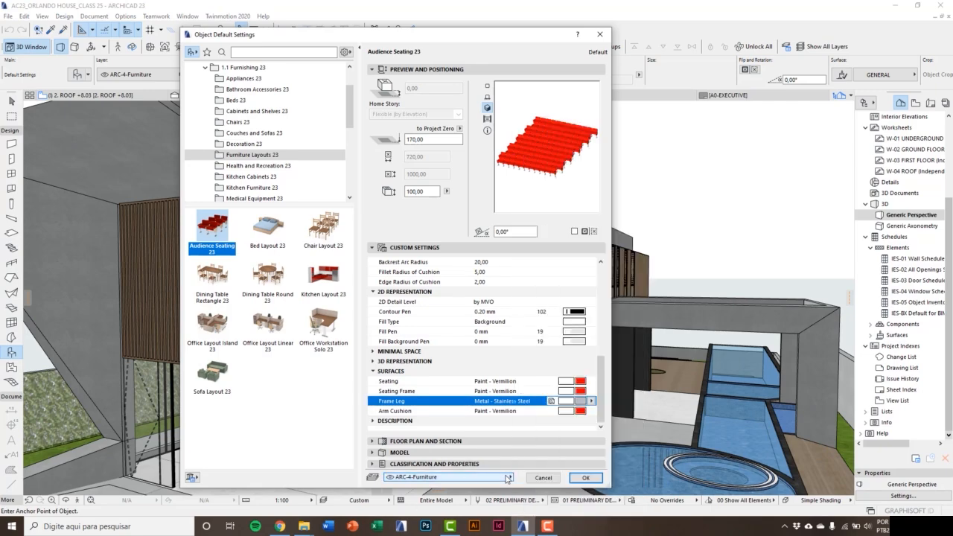
- Confirm the Audience Seating 23 settings, place the seating in 3D beside the house and inspect it up close
left_click(584, 478)
scroll(650, 439, "down", 5)
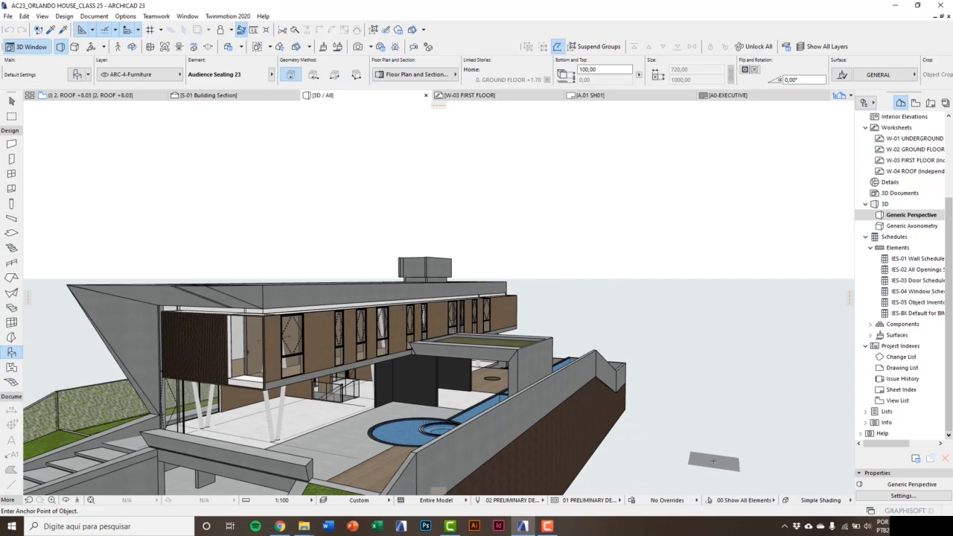
left_click(718, 465)
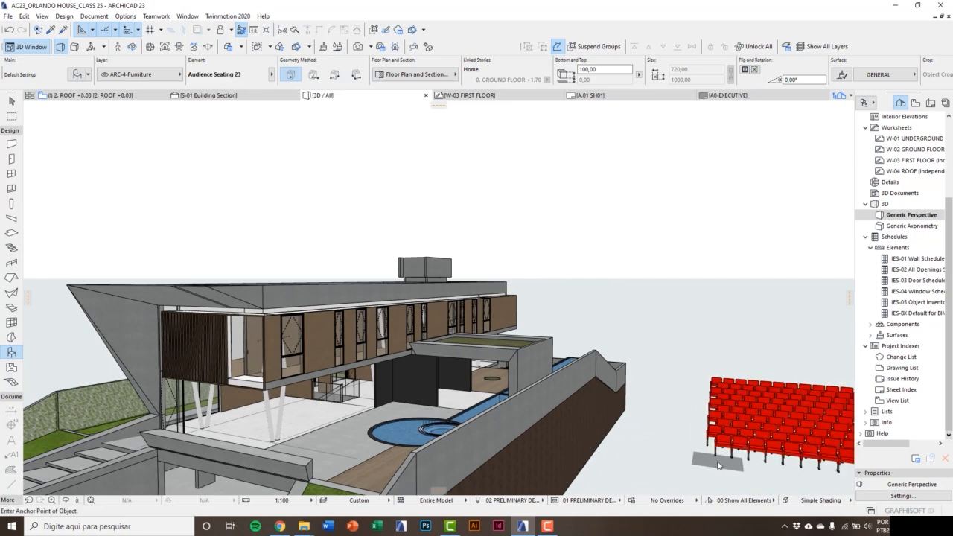
scroll(494, 431, "up", 5)
scroll(438, 298, "up", 5)
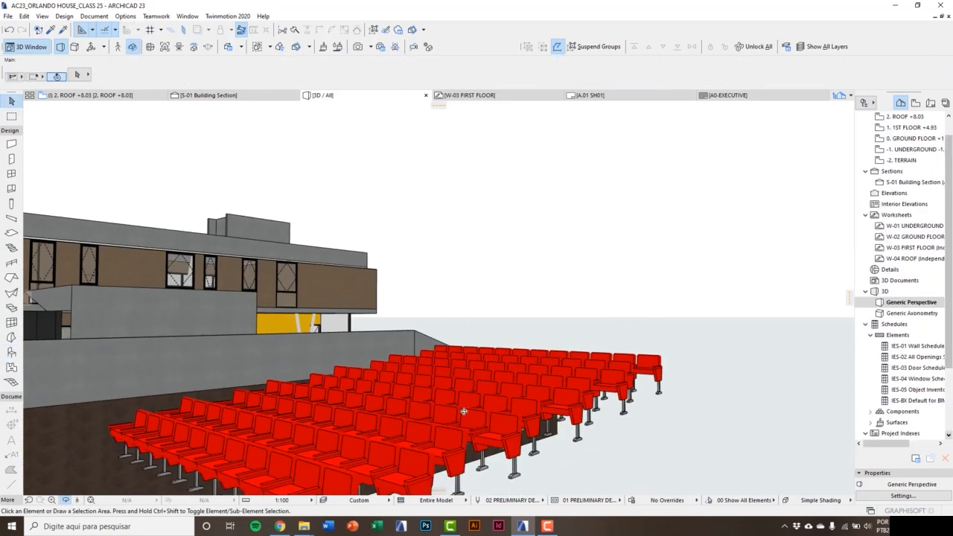
scroll(504, 375, "down", 3)
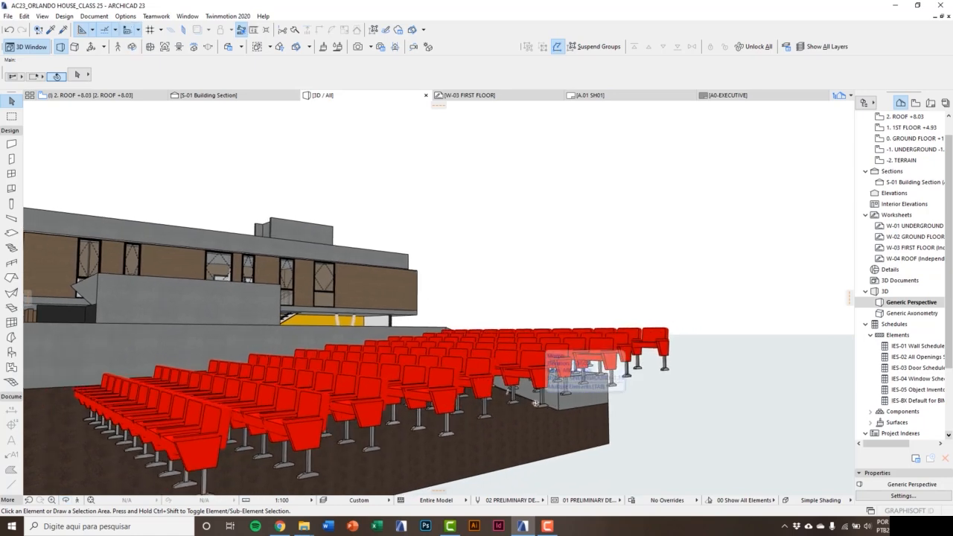
- Open the 0. Ground Floor plan and examine the 2D representation of the audience seating
key("F2")
double_click(902, 149)
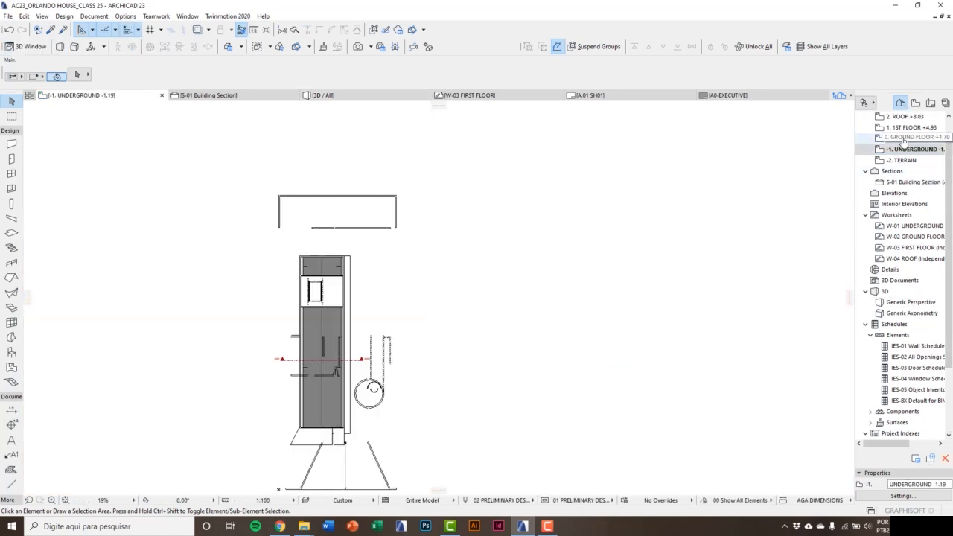
left_click(903, 139)
double_click(903, 140)
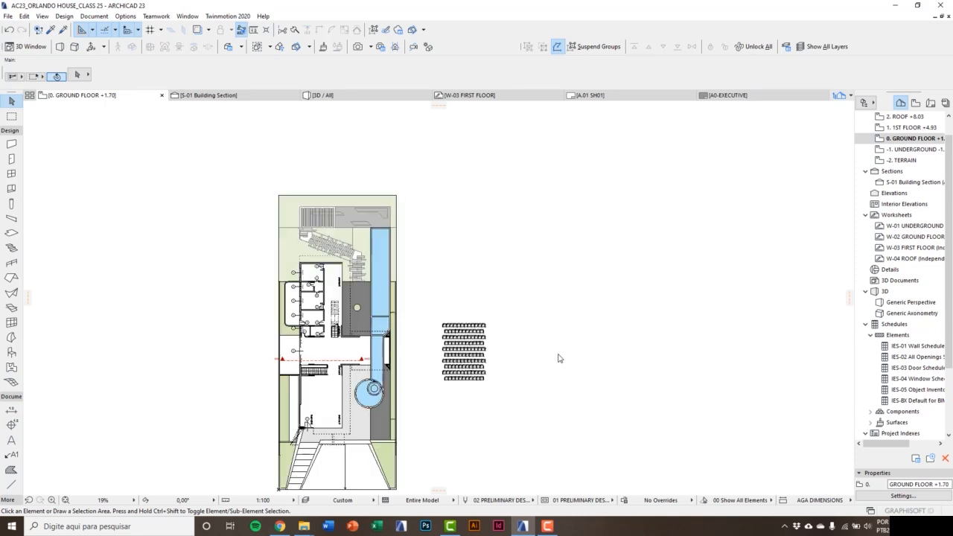
scroll(493, 361, "up", 5)
scroll(457, 364, "up", 1)
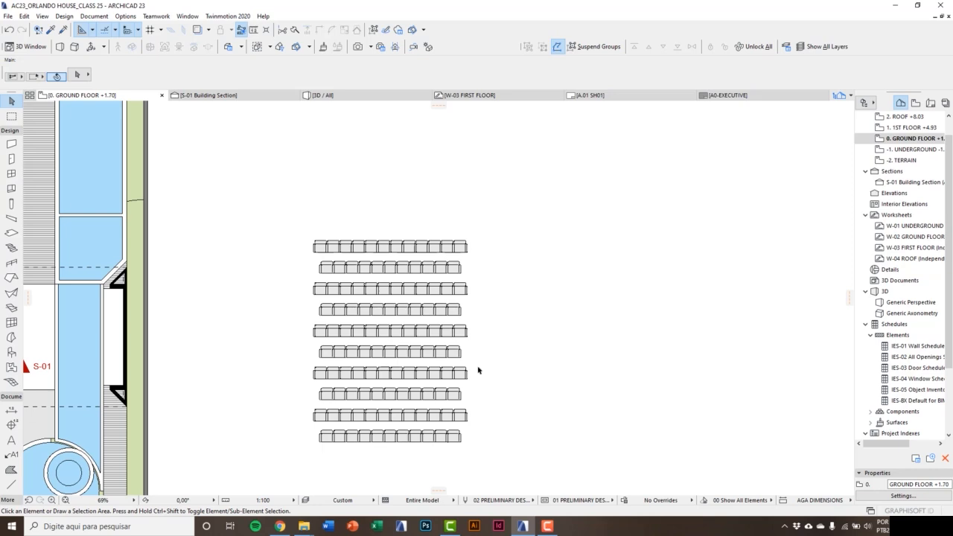
- Delete the audience seating beside the house from the ground floor plan
scroll(477, 371, "down", 4)
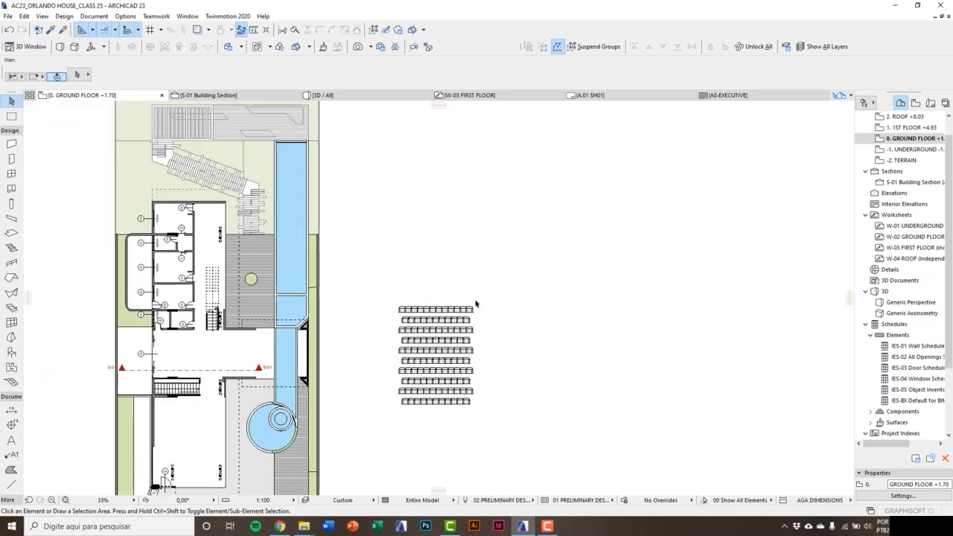
left_click(464, 314)
key("Delete")
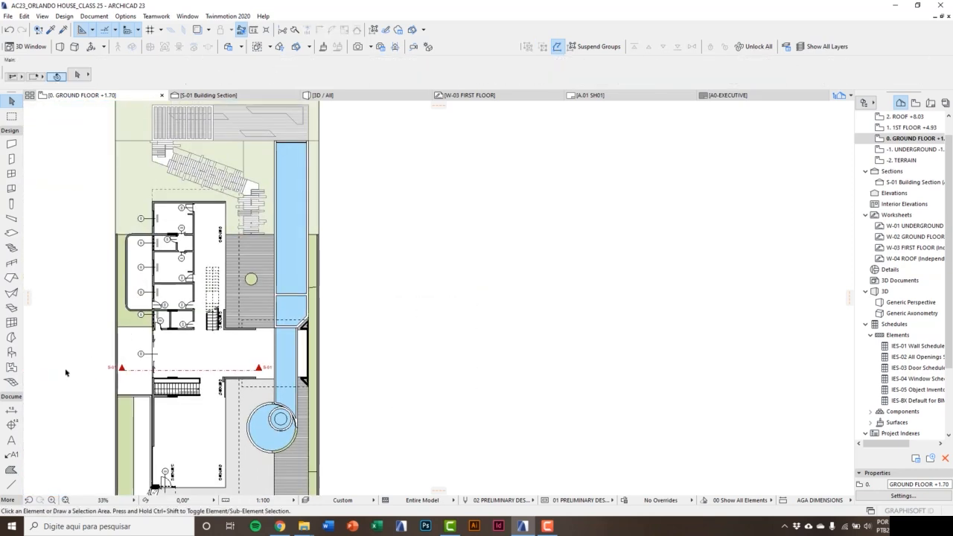
- Open the object default settings and browse the Health and Recreation, Kitchen Cabinets and Kitchen Furniture object folders
double_click(11, 353)
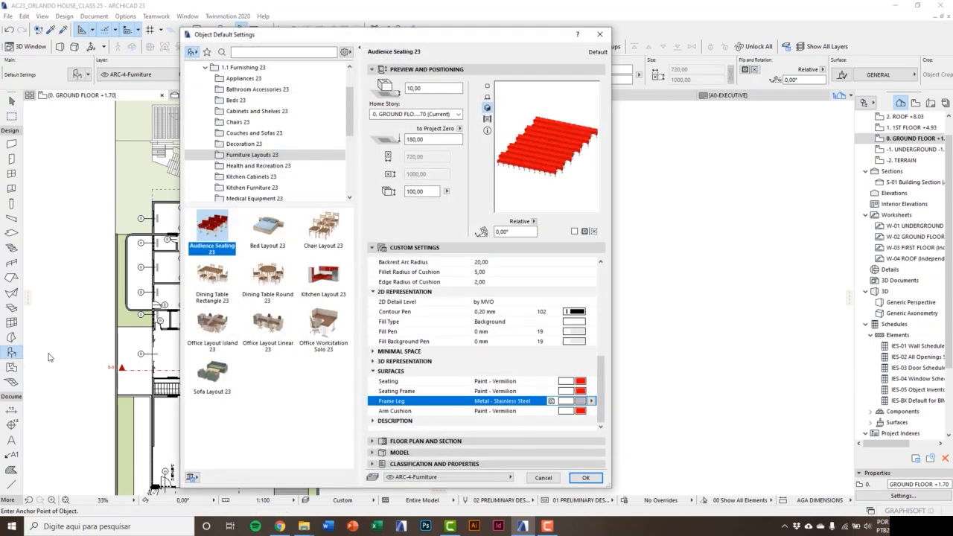
left_click_drag(255, 205, 255, 222)
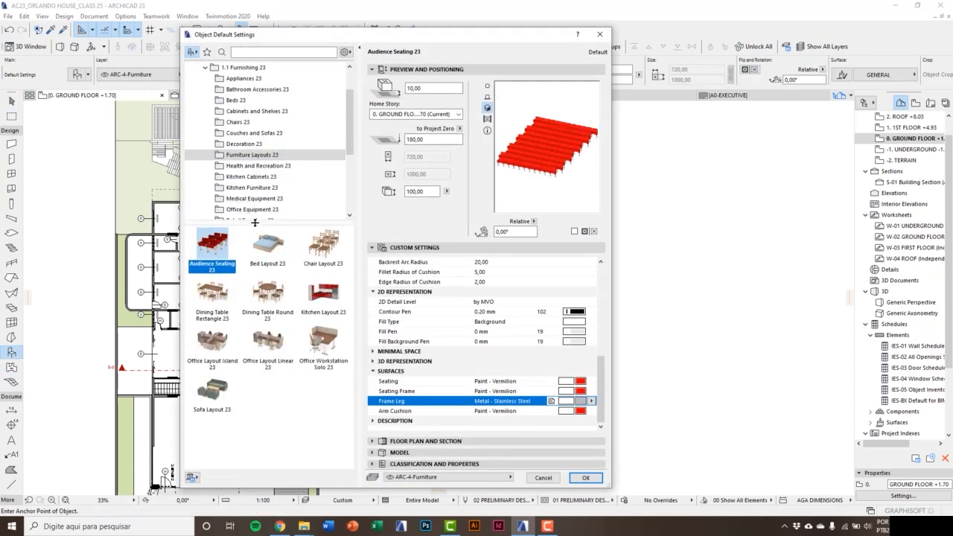
scroll(255, 193, "down", 1)
left_click(255, 134)
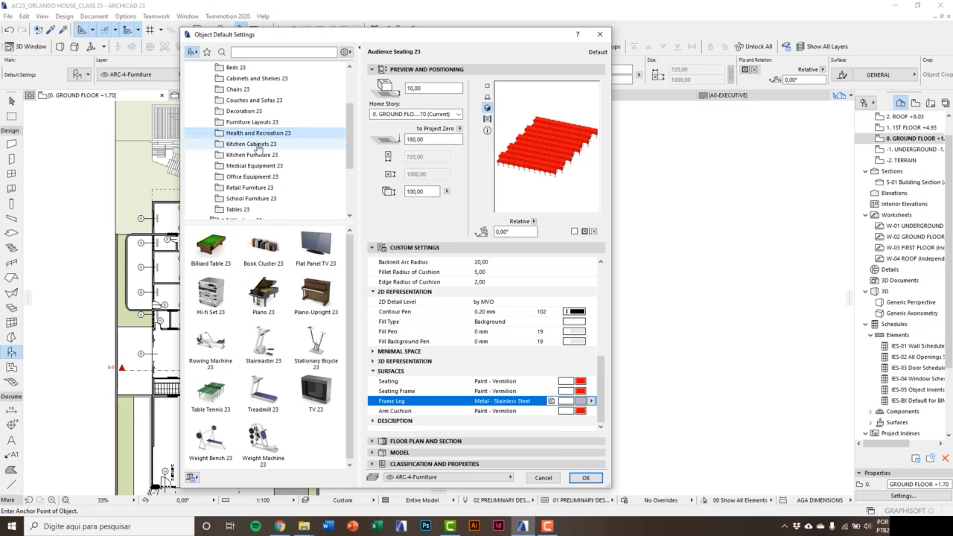
left_click(257, 145)
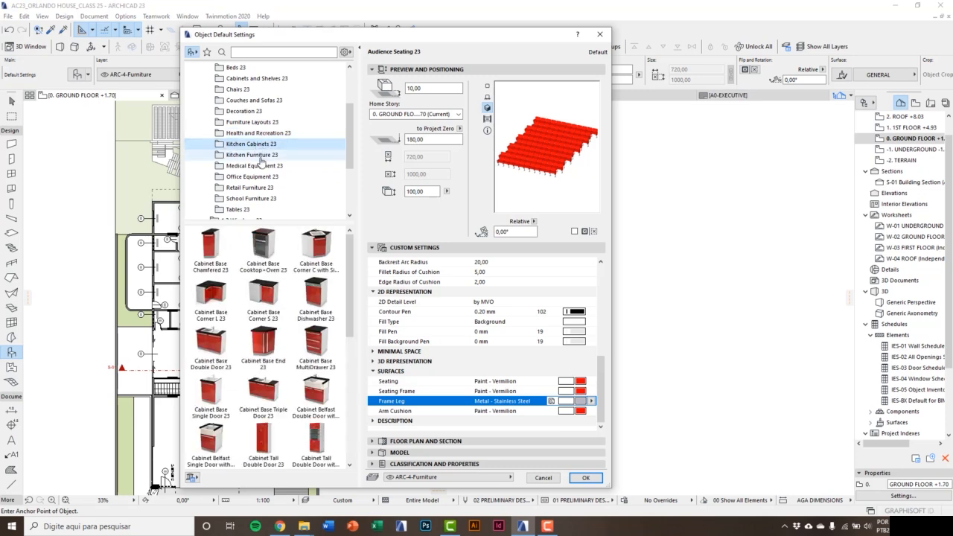
left_click(261, 155)
- Browse the remaining furnishing folders: Medical Equipment, Office Equipment, Retail Furniture, School Furniture and Tables
left_click(261, 167)
left_click(262, 177)
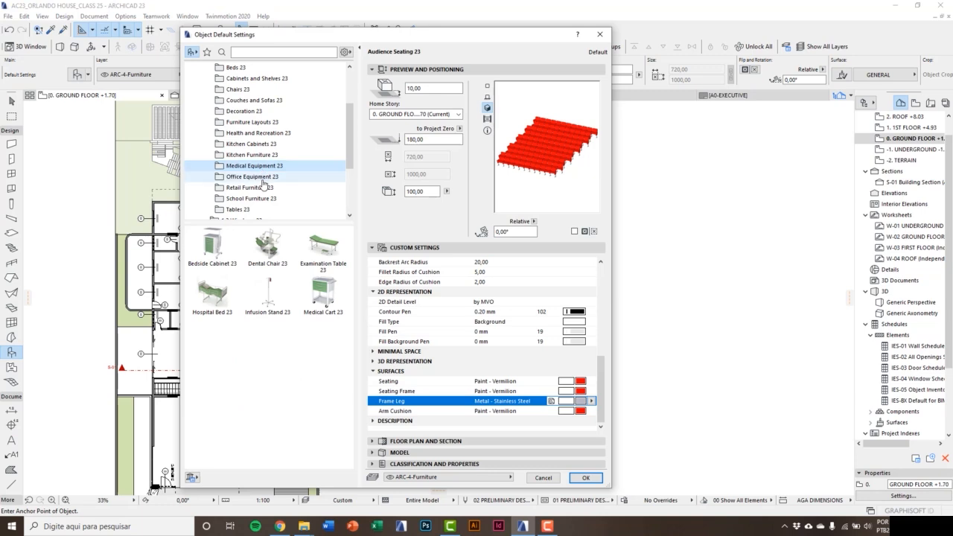
left_click(253, 188)
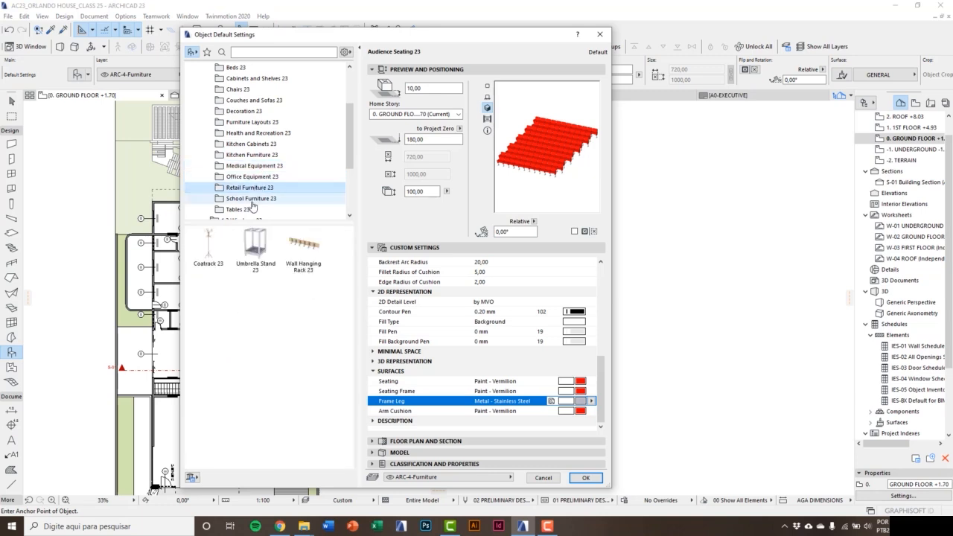
left_click(252, 199)
scroll(248, 193, "down", 1)
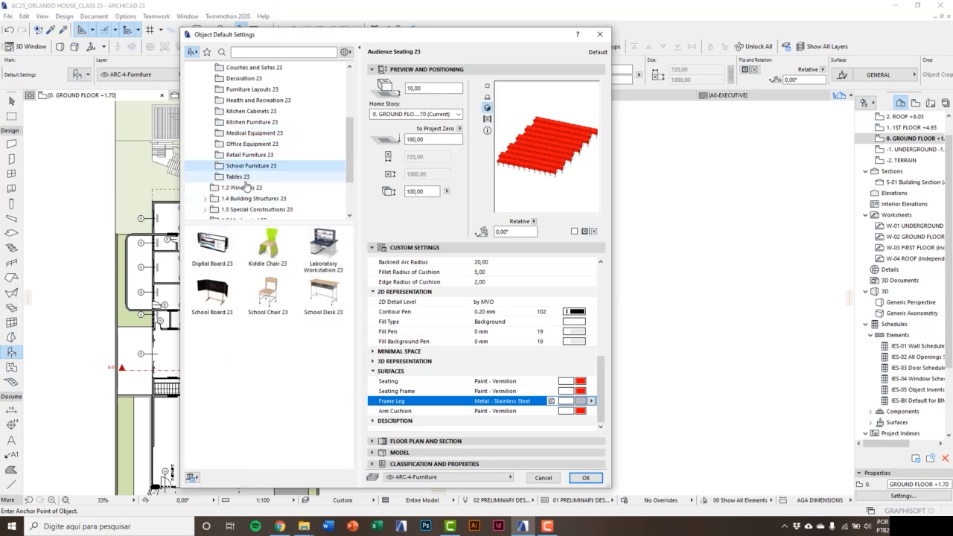
left_click(245, 179)
- Examine the 1.3 Windows objects and the 1.4 Building Structures folders, including Cladding
scroll(245, 187, "down", 2)
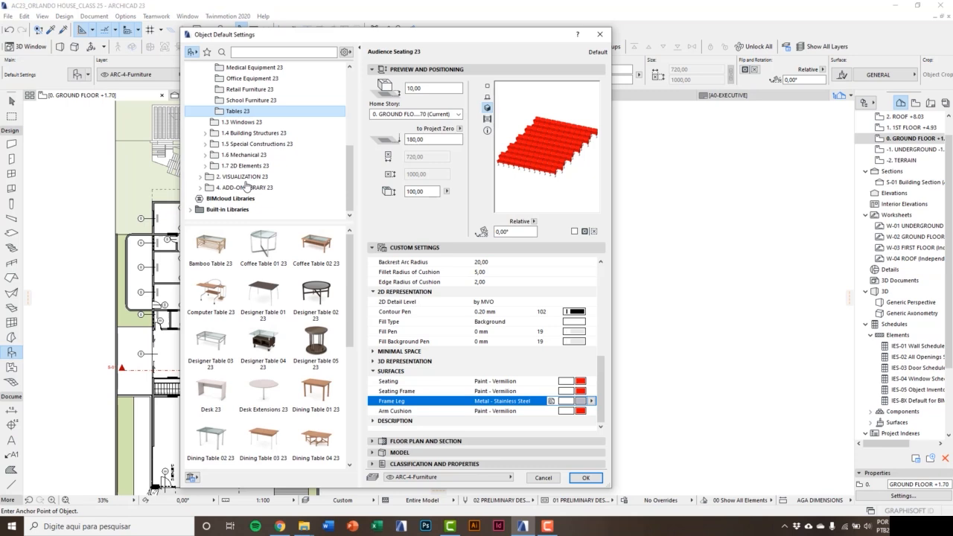
left_click(241, 123)
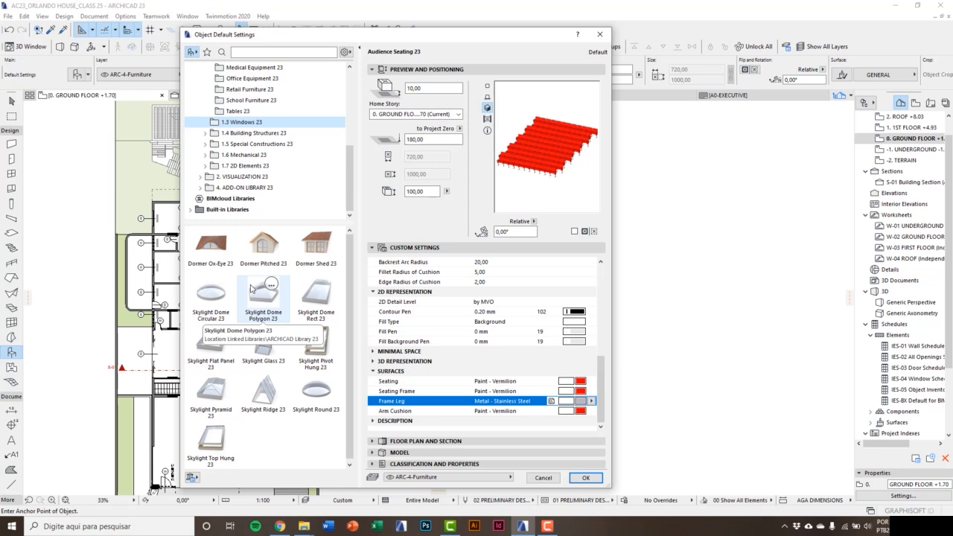
left_click(260, 132)
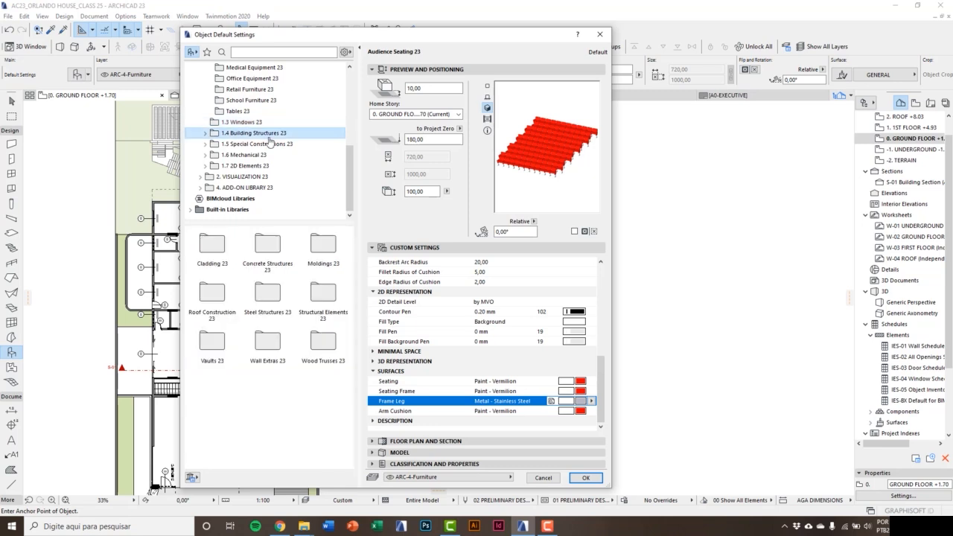
left_click(205, 132)
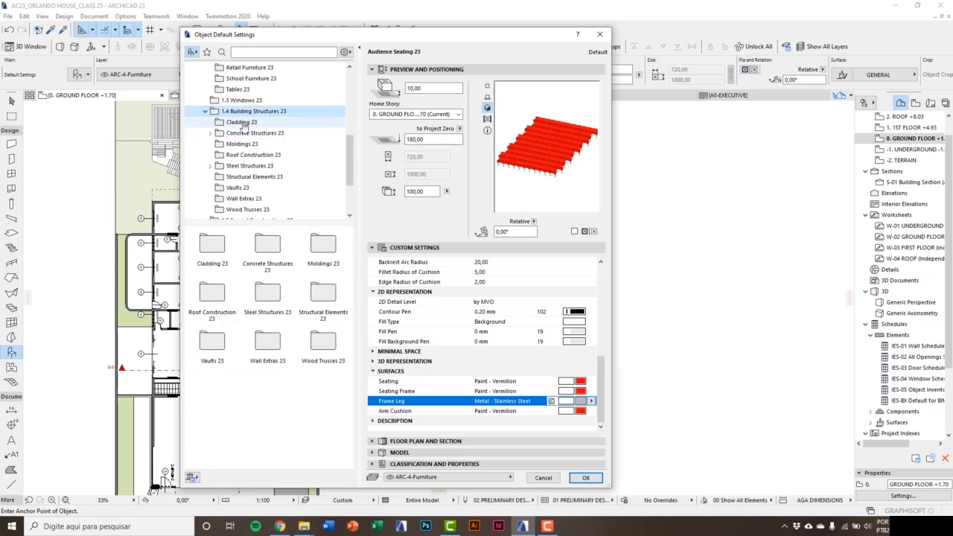
left_click(242, 122)
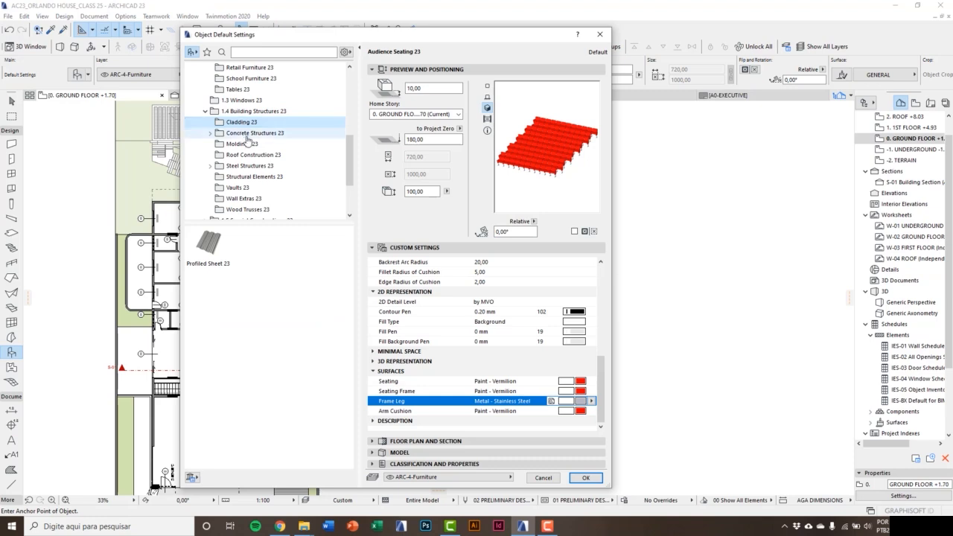
- Expand 1.5 Special Constructions and browse Accessory Elements, Basic Shapes, and Fireplaces, Stoves, Chimneys
scroll(250, 149, "down", 2)
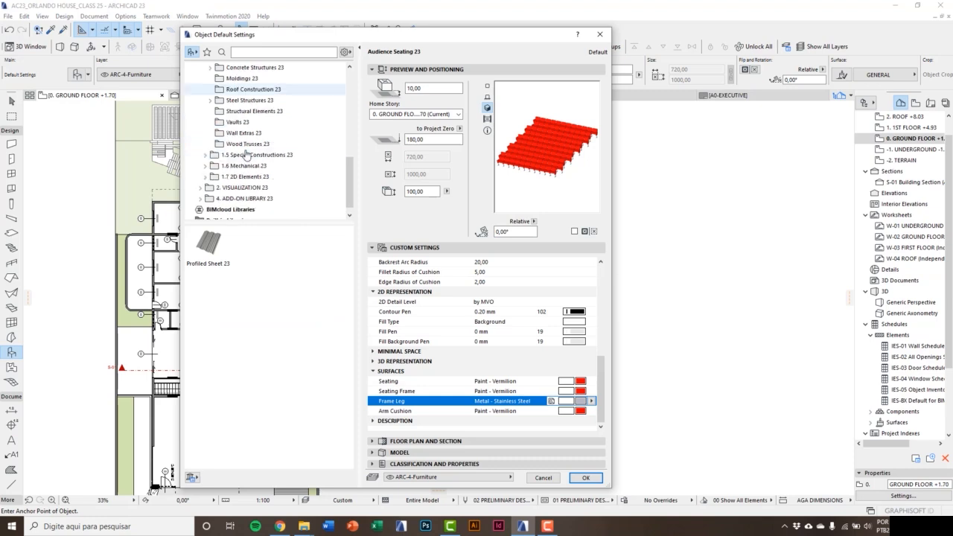
double_click(225, 155)
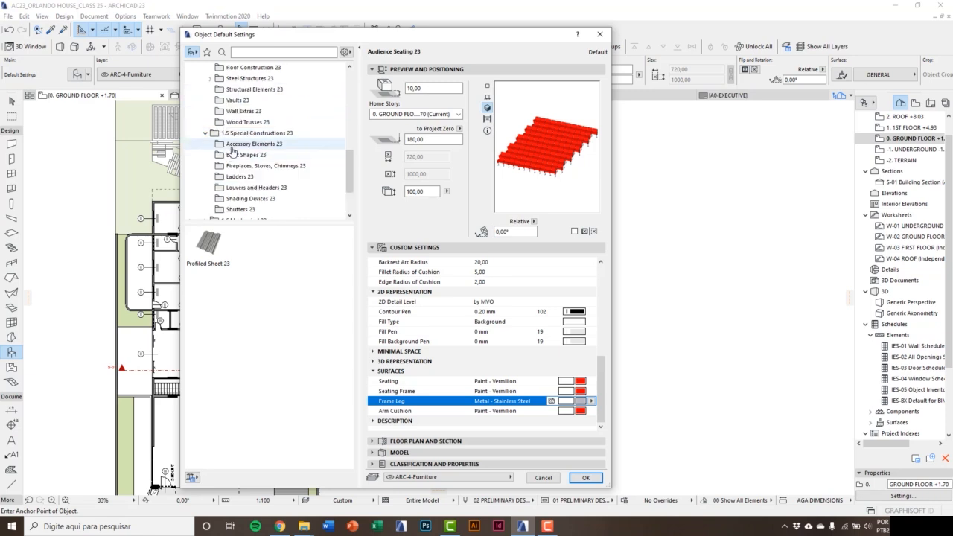
left_click(237, 145)
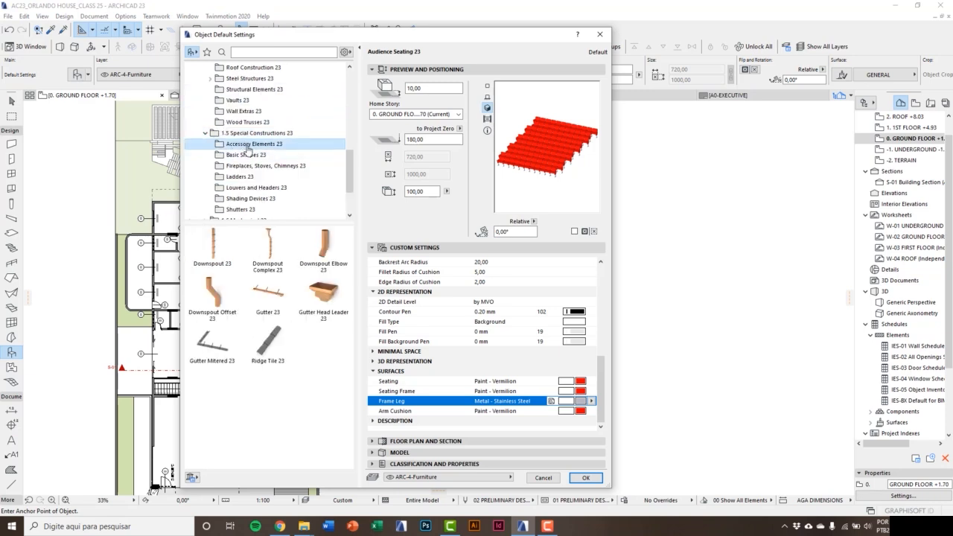
left_click(249, 155)
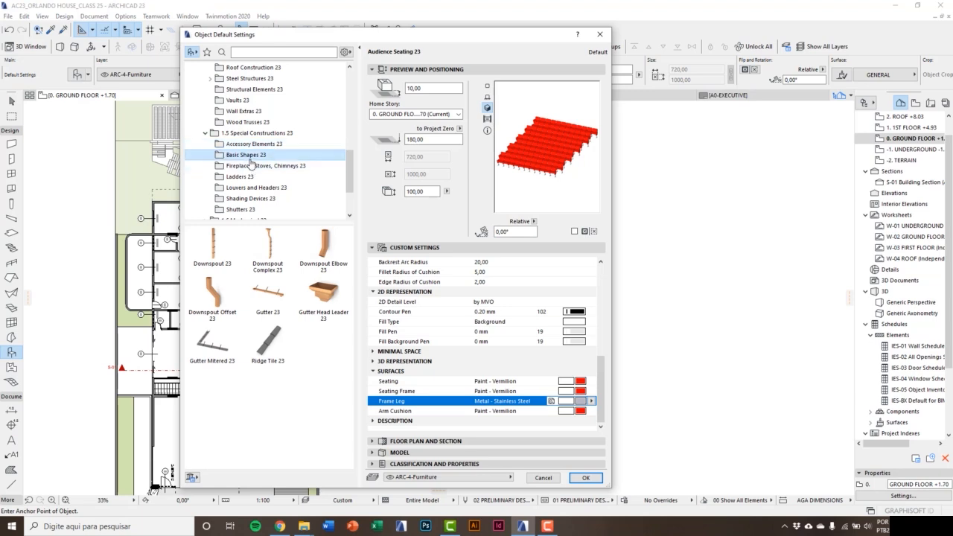
left_click(249, 167)
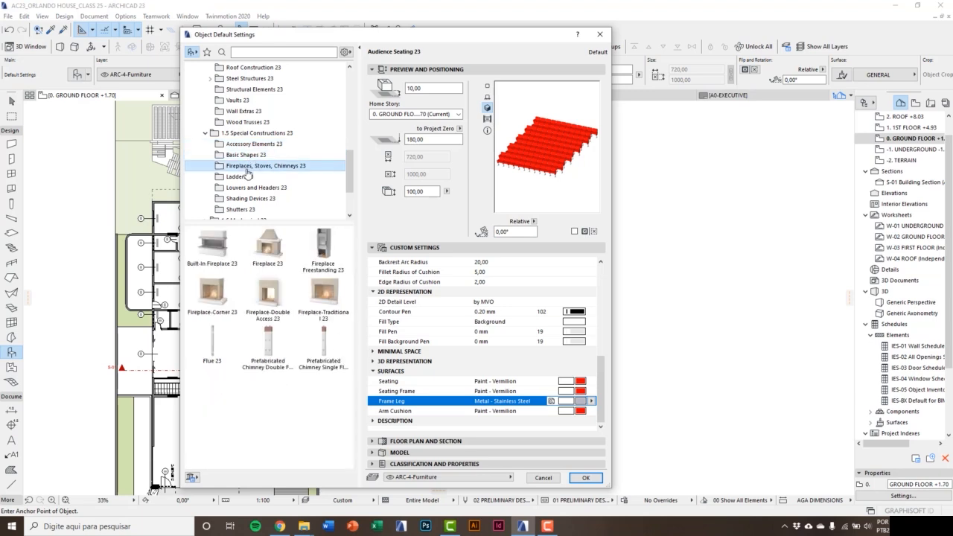
- Expand 1.6 Mechanical and browse the Elevators and Escalators and Fire Protection objects
scroll(248, 173, "down", 2)
left_click(206, 155)
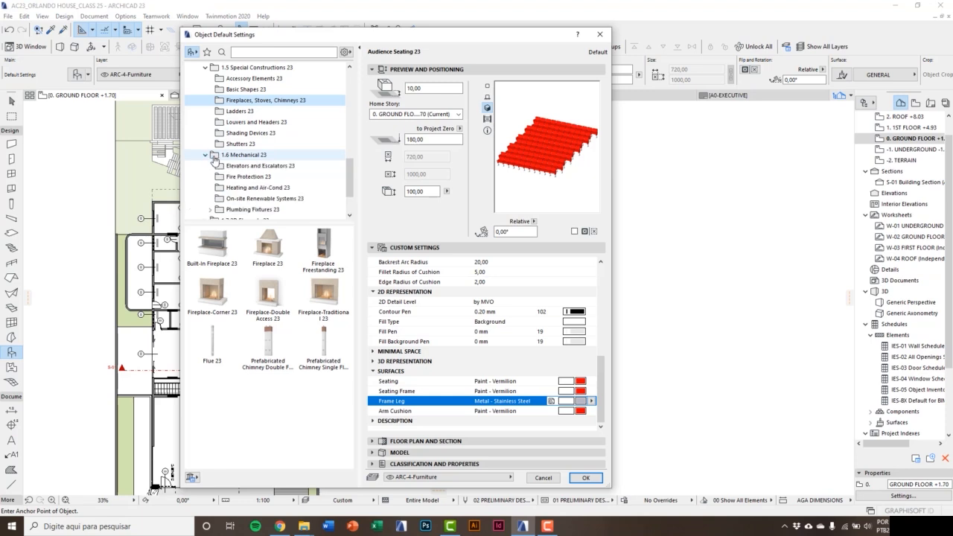
left_click(242, 168)
scroll(253, 174, "down", 1)
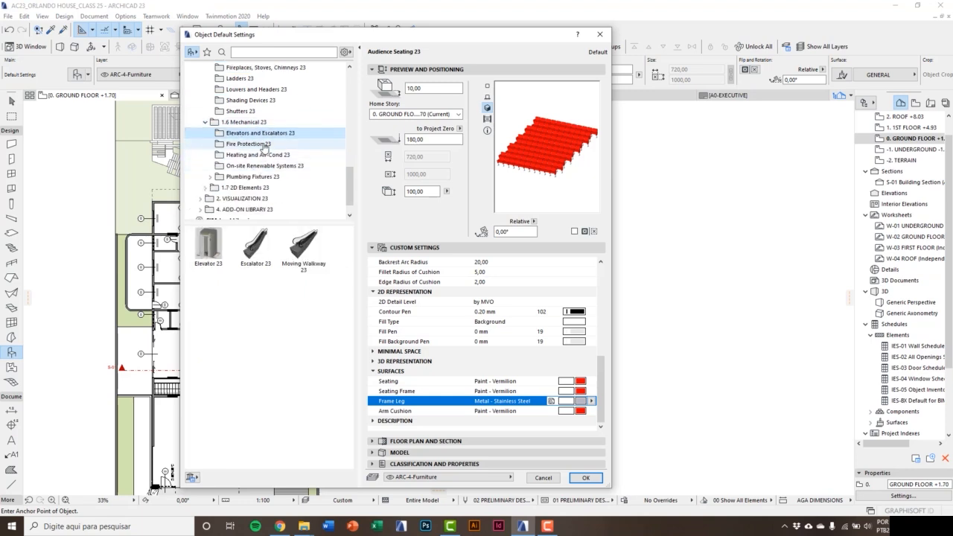
left_click(262, 145)
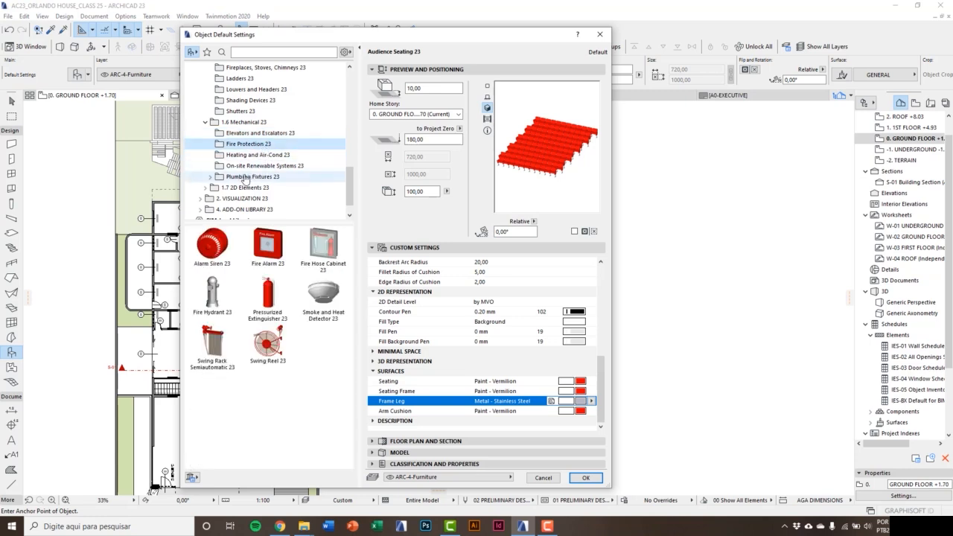
- Expand Plumbing Fixtures and browse the Basins, Partitions and Sinks objects
left_click(211, 177)
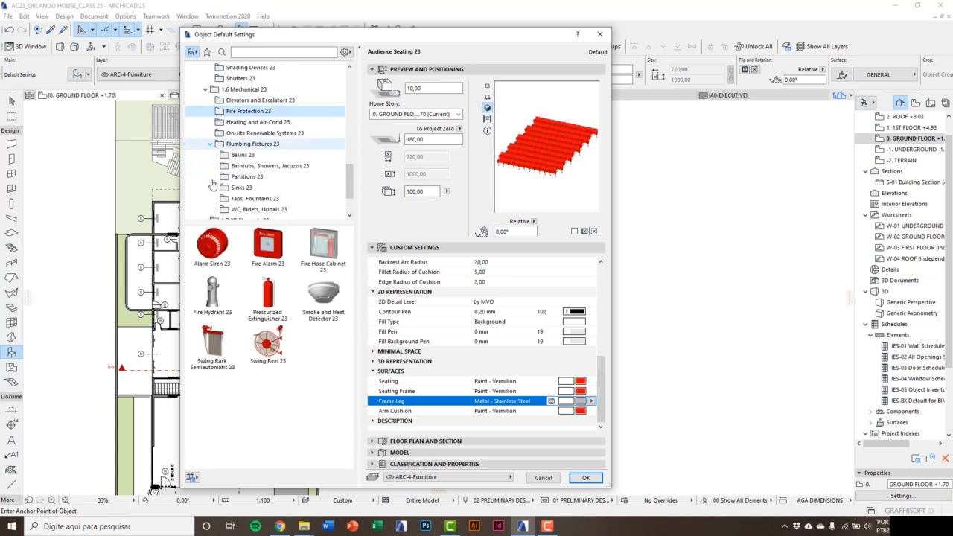
left_click(254, 156)
left_click(250, 177)
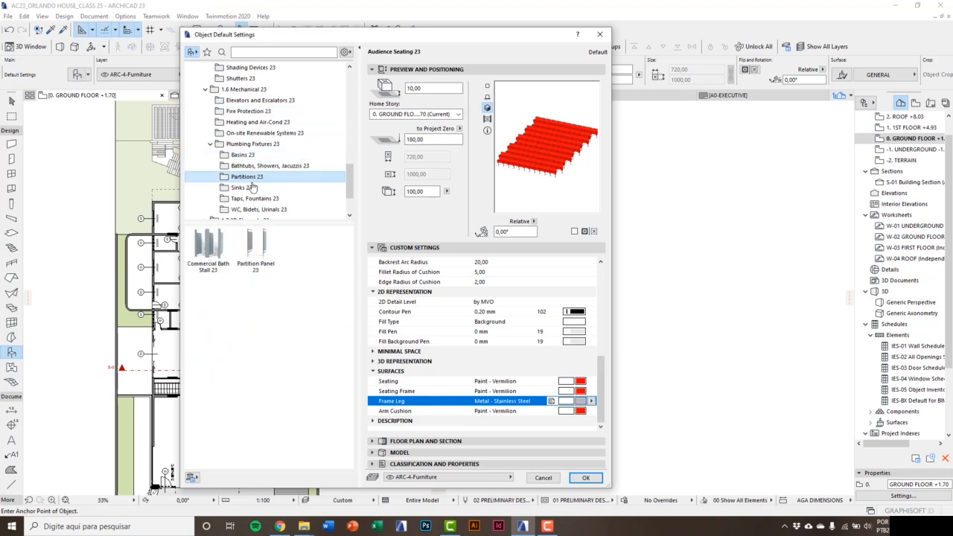
scroll(252, 179, "down", 1)
left_click(242, 154)
- Expand 1.7 2D Elements and browse the Electric, Graphic, Interior Elevations, Mechanical and Plant symbol folders
scroll(223, 158, "down", 1)
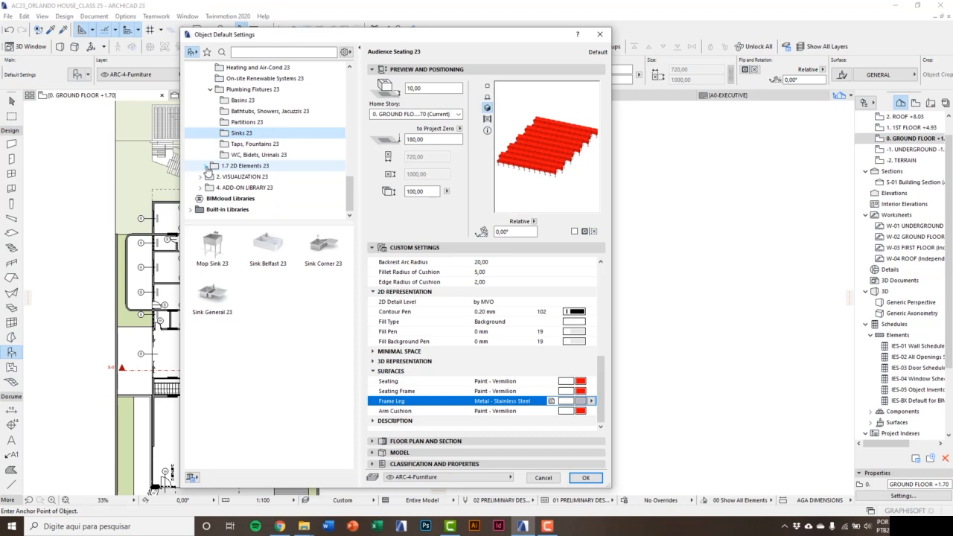
left_click(206, 166)
scroll(216, 163, "down", 1)
left_click(246, 144)
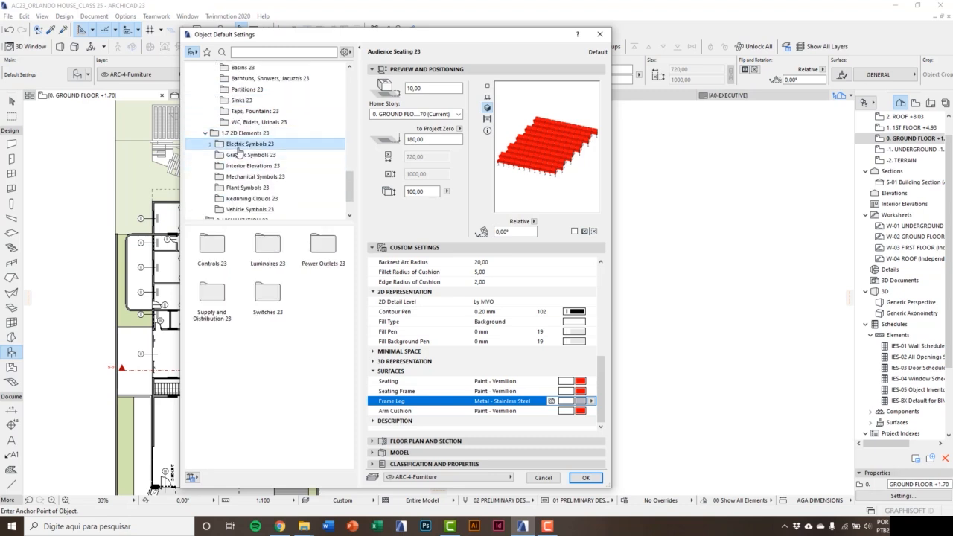
left_click(240, 154)
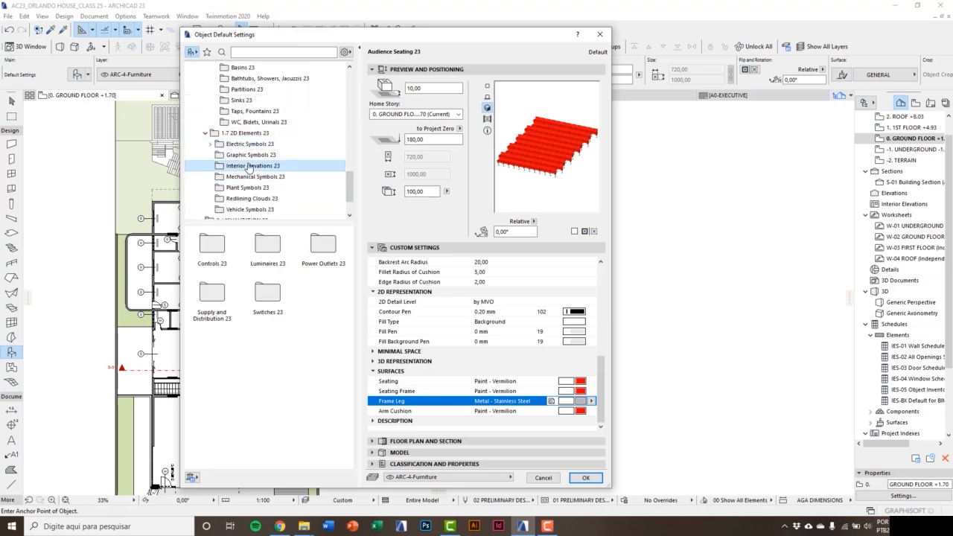
left_click(253, 176)
left_click(247, 188)
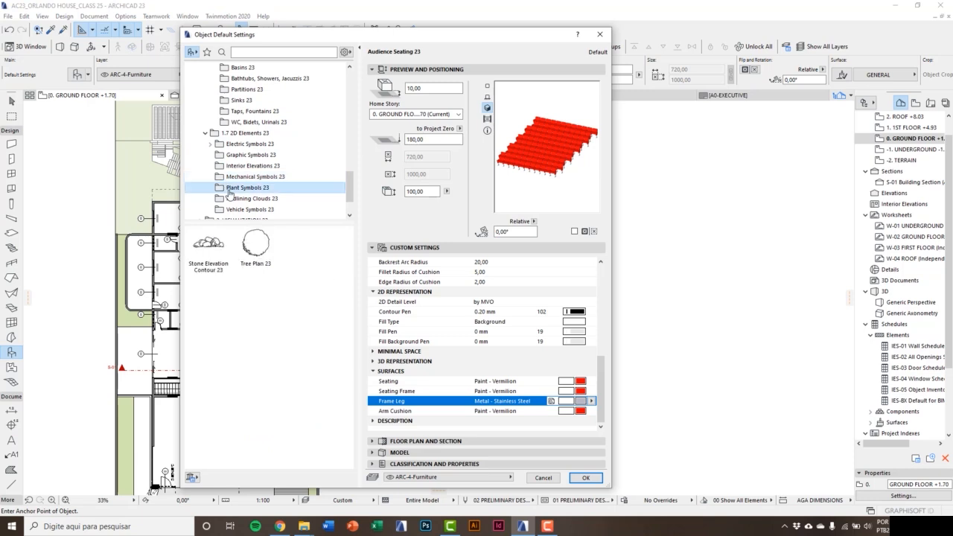
- Expand 2. Visualization and 2.2 Site Improvements and browse the Garden, Park and Street, and Sport objects
scroll(237, 181, "down", 2)
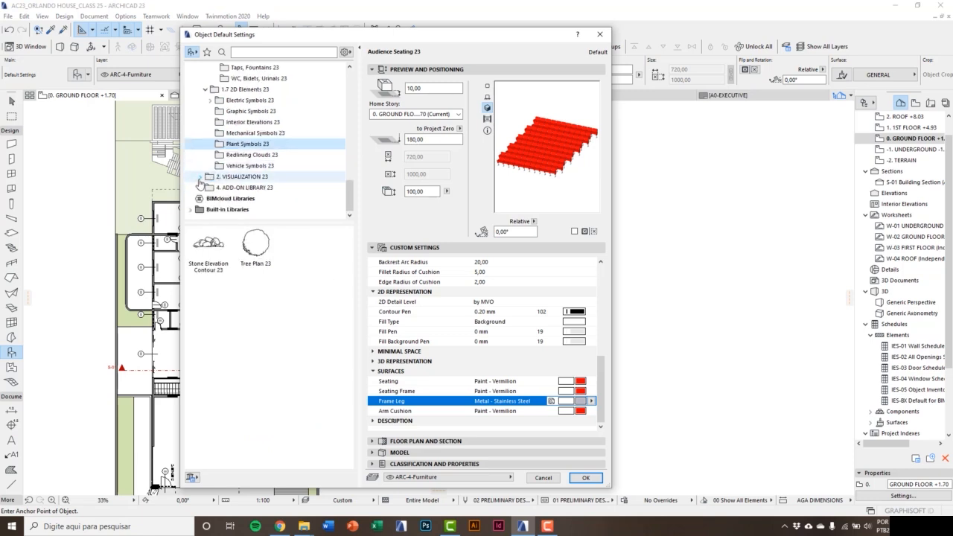
left_click(200, 176)
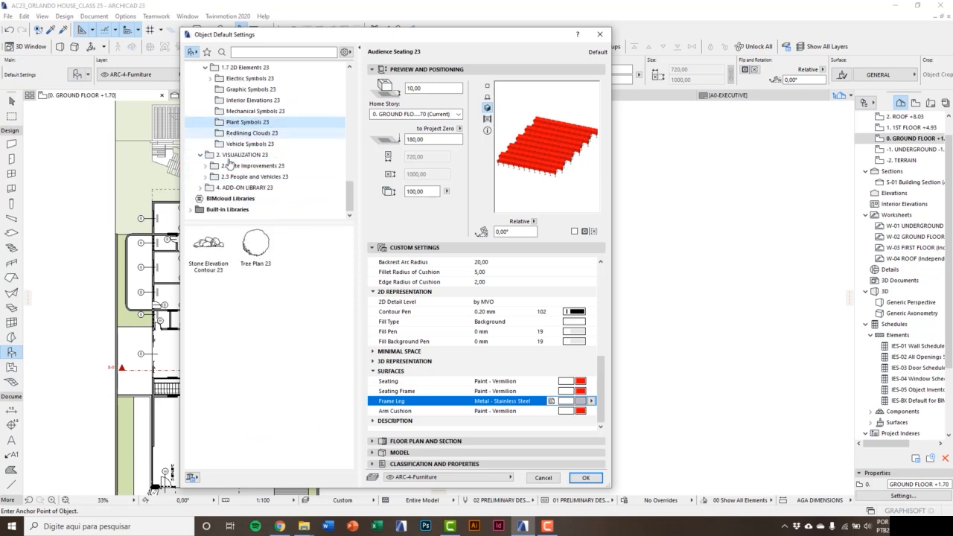
left_click(205, 165)
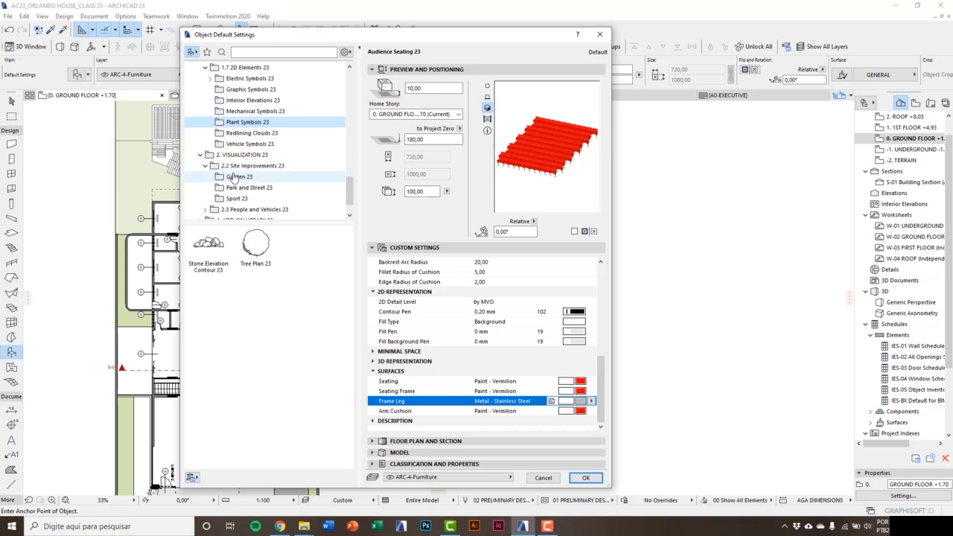
left_click(233, 177)
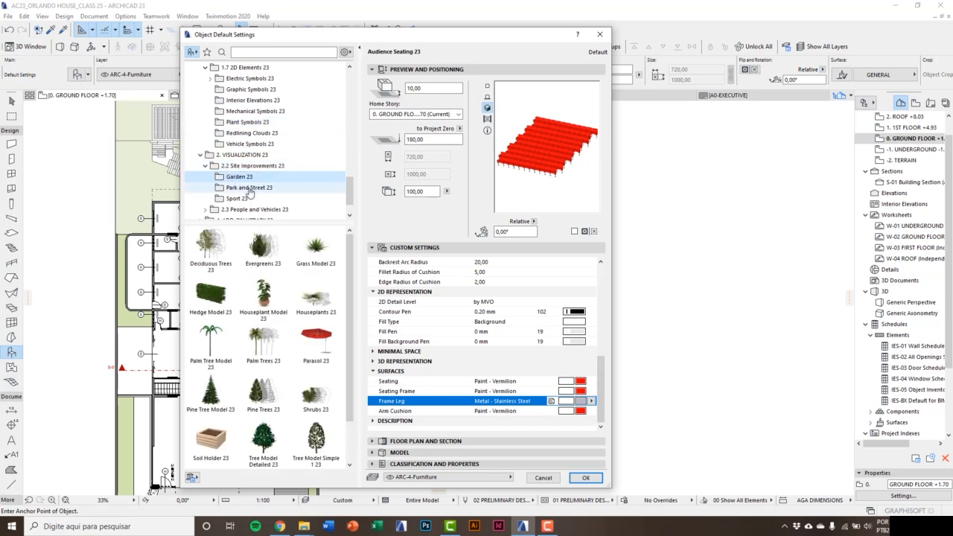
left_click(250, 190)
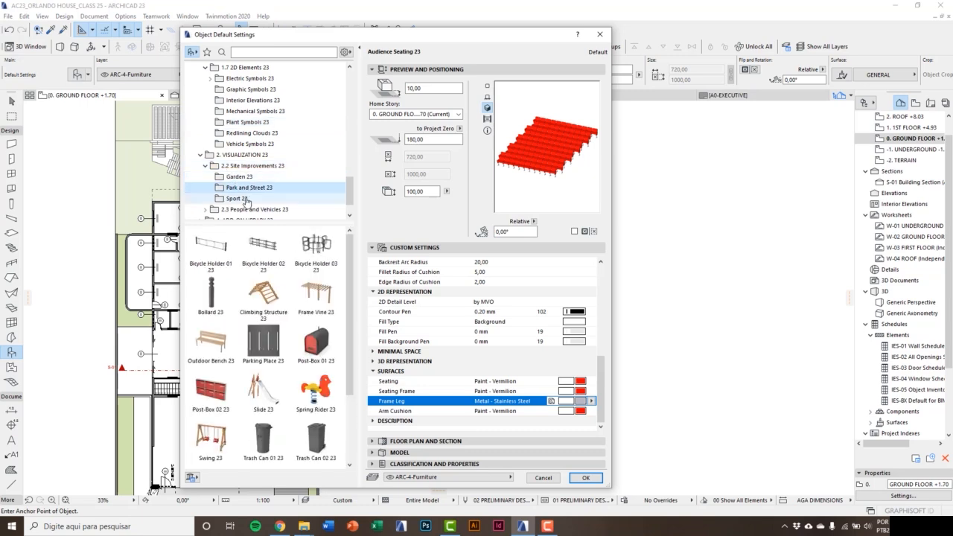
left_click(237, 198)
- Expand 2.3 People and Vehicles and browse the People, People Contour and Vehicles objects
scroll(211, 187, "down", 1)
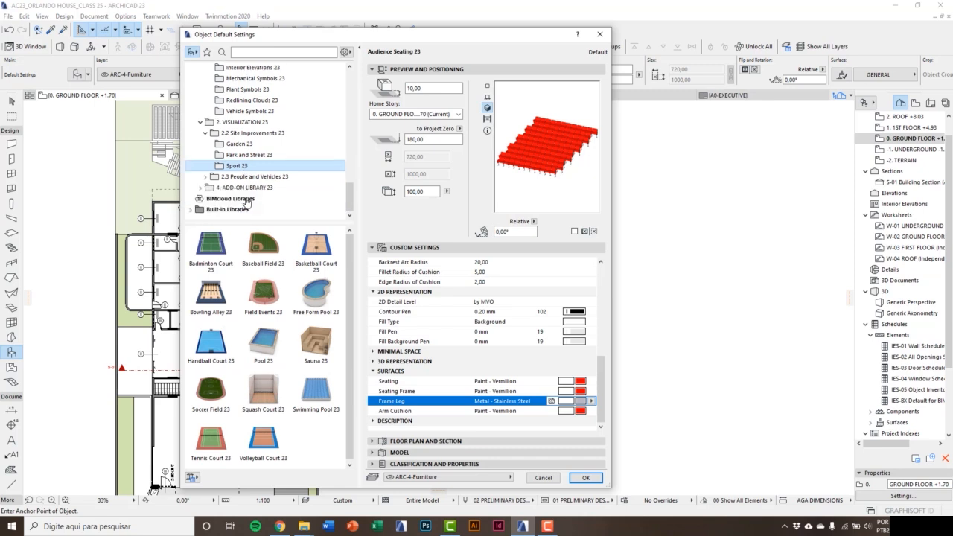
left_click(206, 177)
left_click(234, 189)
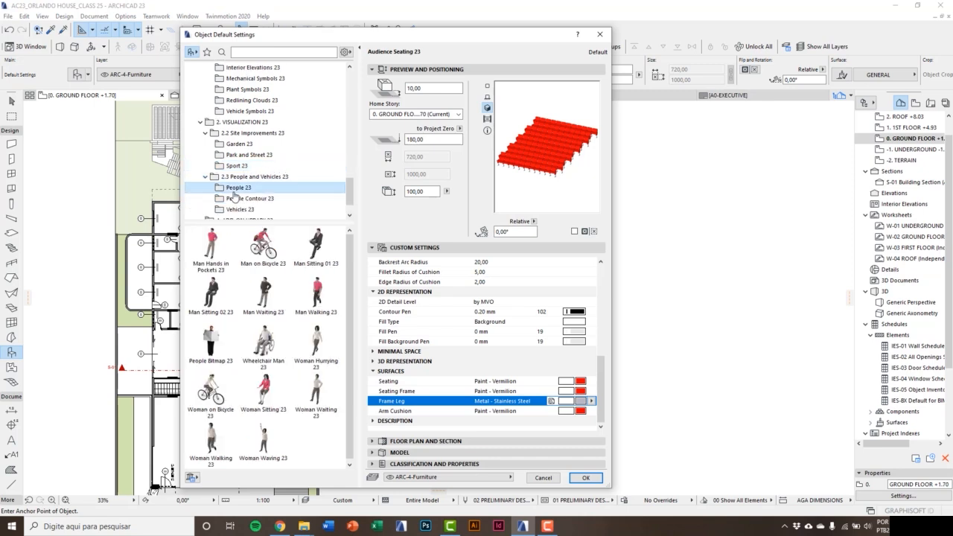
scroll(234, 195, "down", 1)
left_click(240, 166)
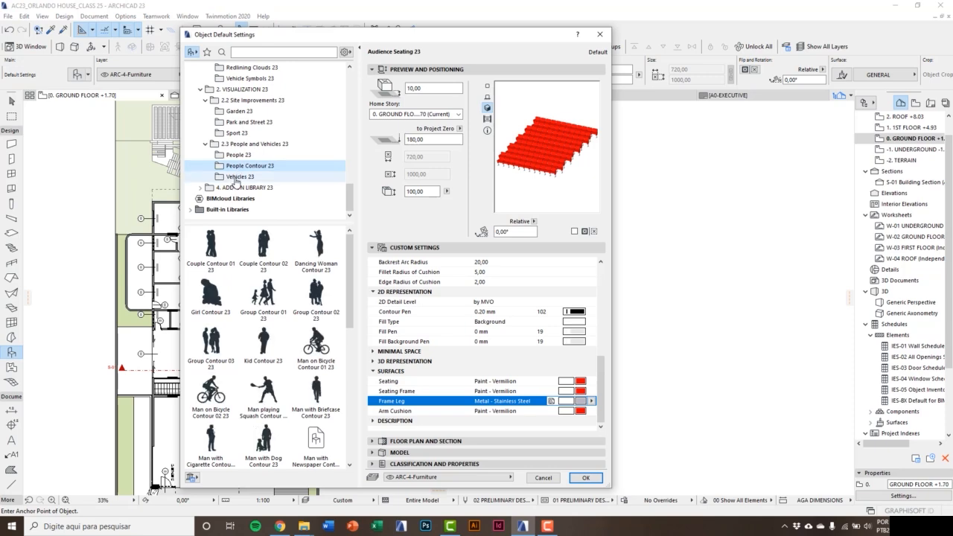
left_click(243, 177)
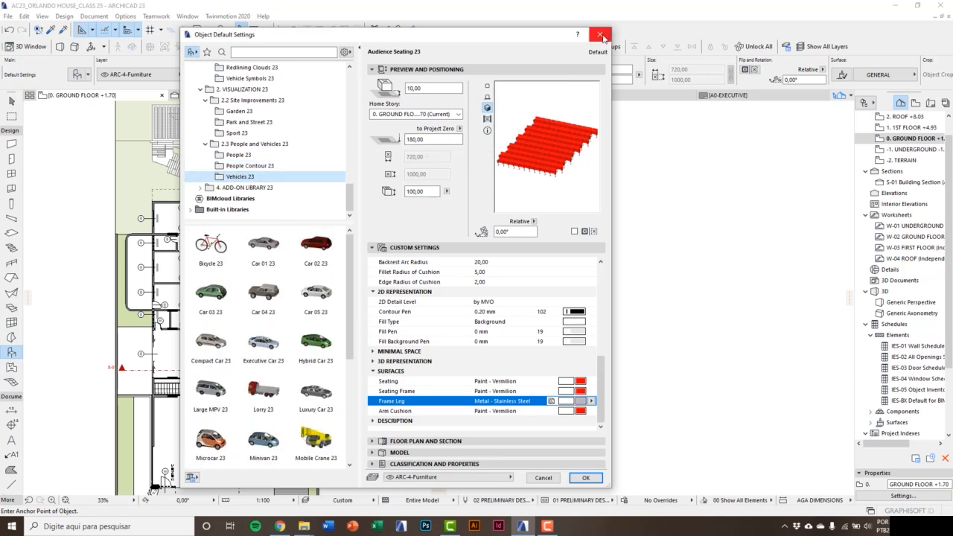
- Close the object default settings without applying them and leave the Object tool
left_click(600, 35)
middle_click_drag(436, 291, 491, 292)
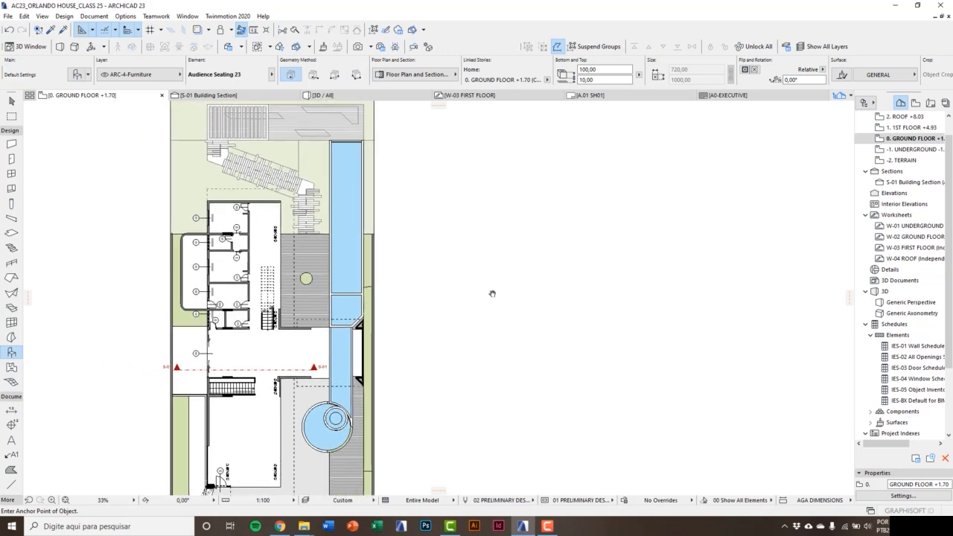
key("Escape")
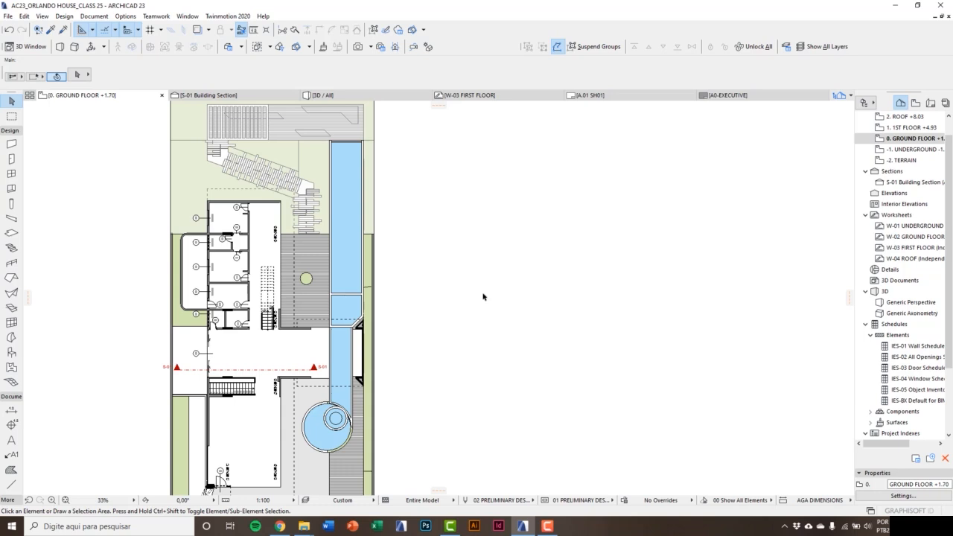
middle_click_drag(422, 309, 471, 296)
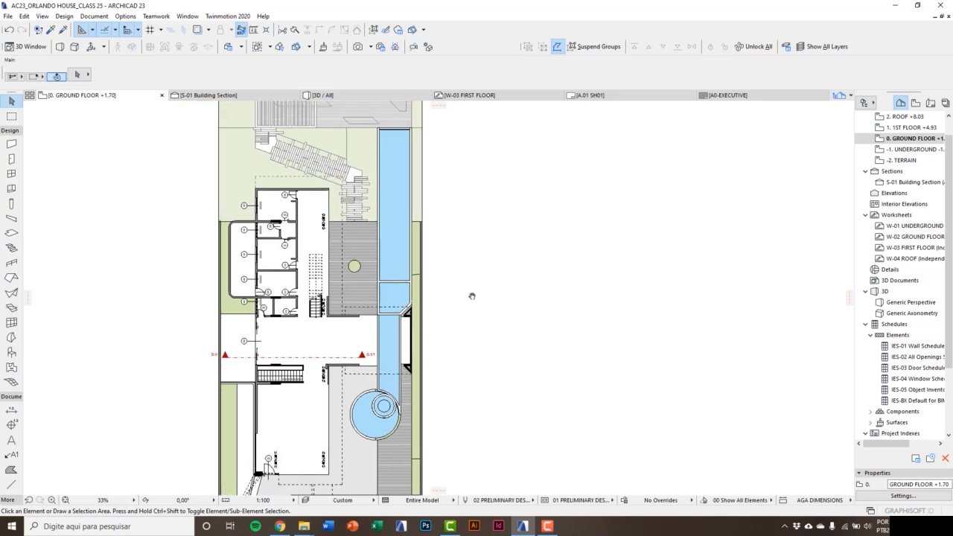
- Switch to Chrome and open the 3D Models section of archibaseplanet.com
left_click(279, 526)
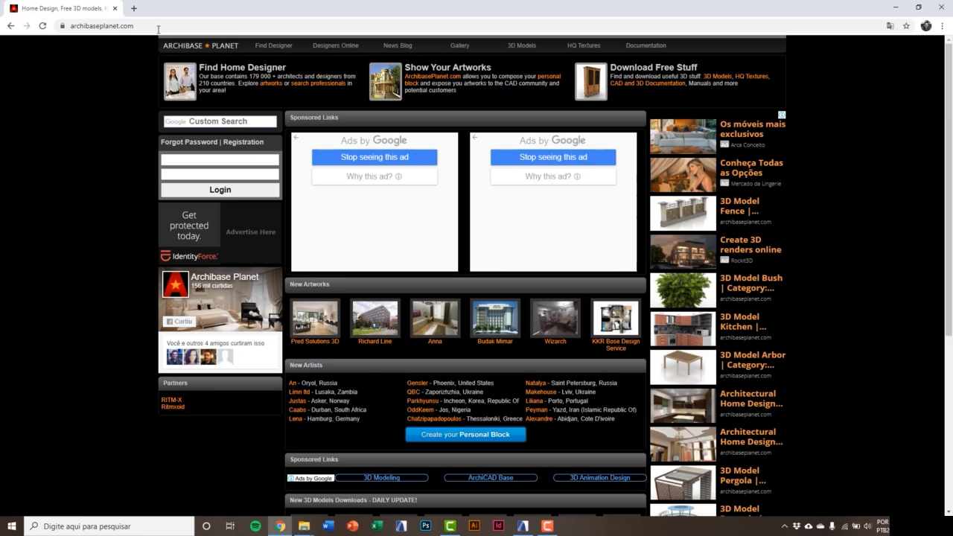
left_click_drag(158, 29, 74, 33)
left_click(85, 91)
left_click(534, 50)
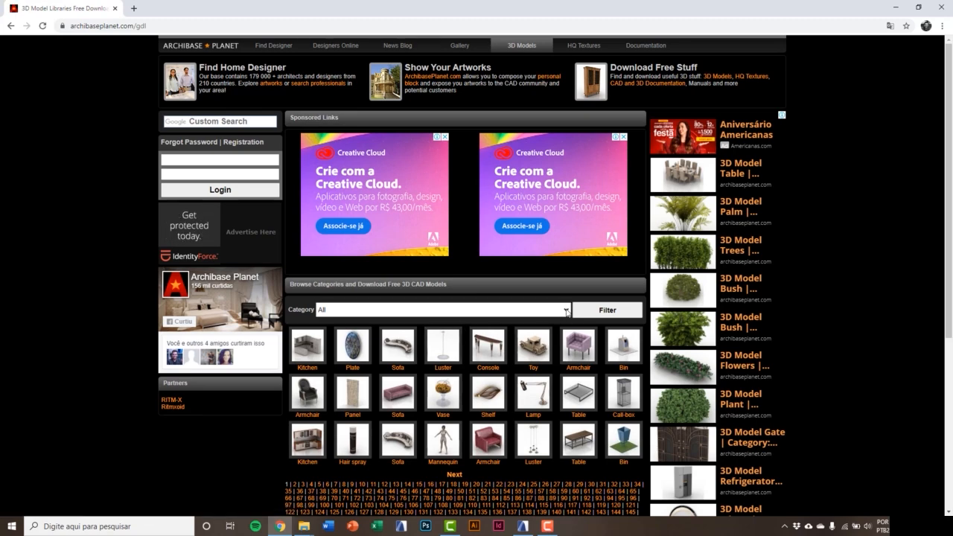
- Filter the free 3D models by the Ships & Vessels category
left_click(566, 310)
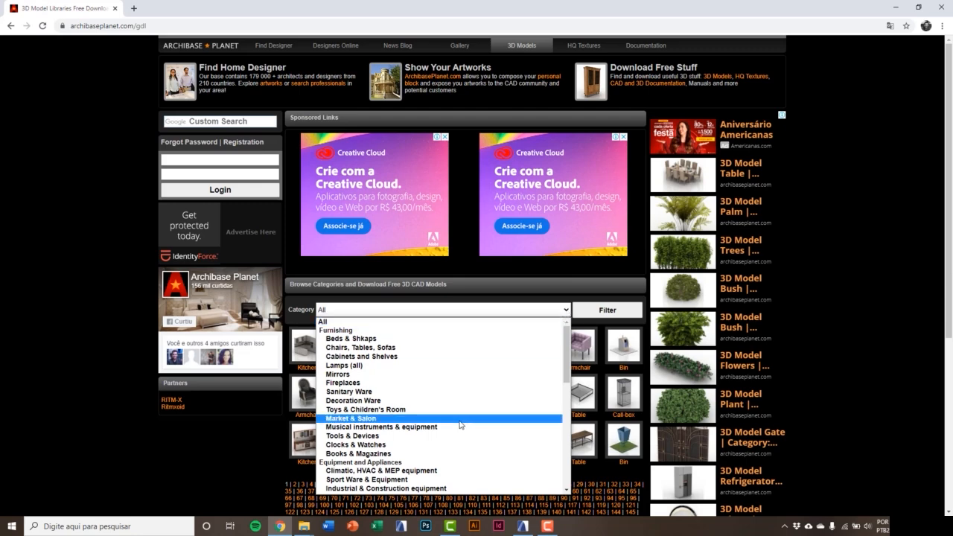
scroll(460, 425, "down", 3)
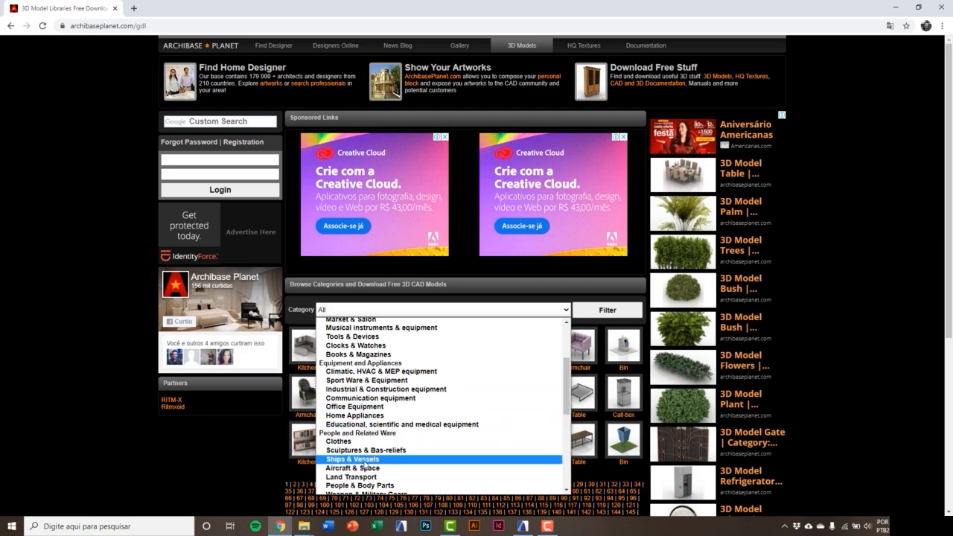
left_click(364, 462)
left_click(607, 314)
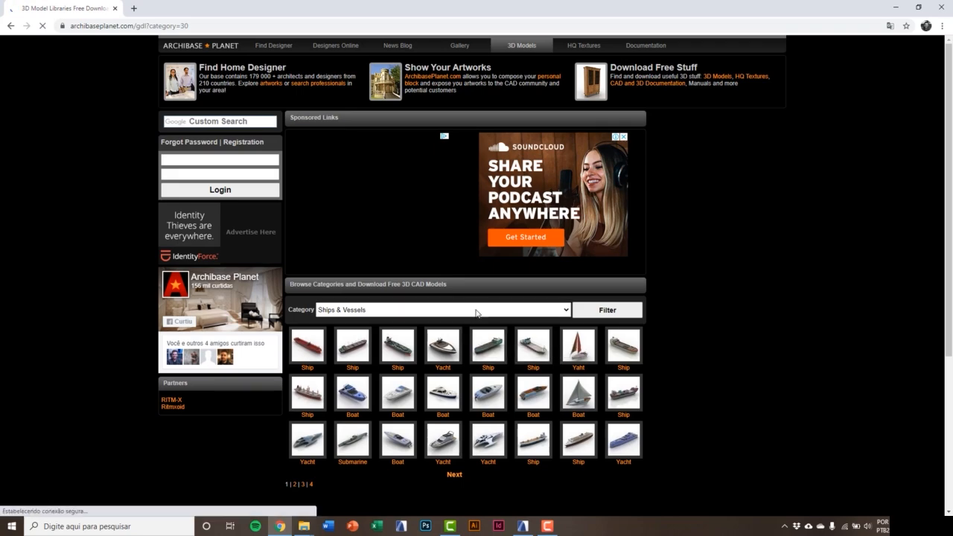
- Filter the free 3D models by the Aircraft & Space category
left_click(476, 312)
scroll(395, 374, "down", 3)
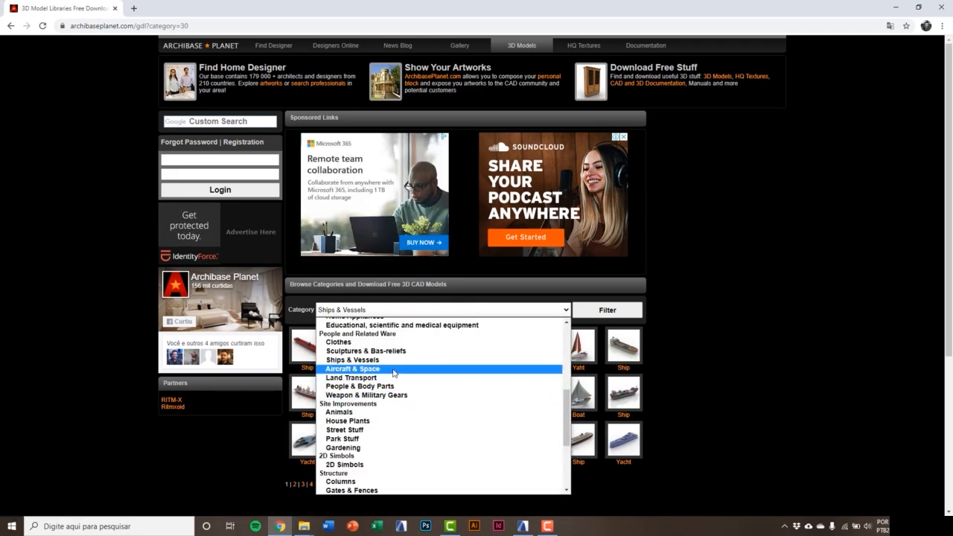
left_click(395, 370)
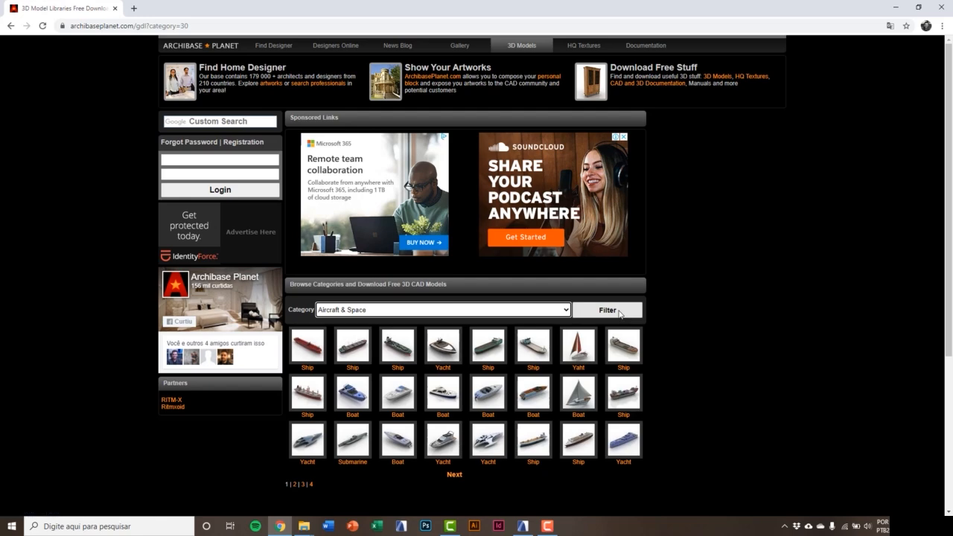
left_click(620, 313)
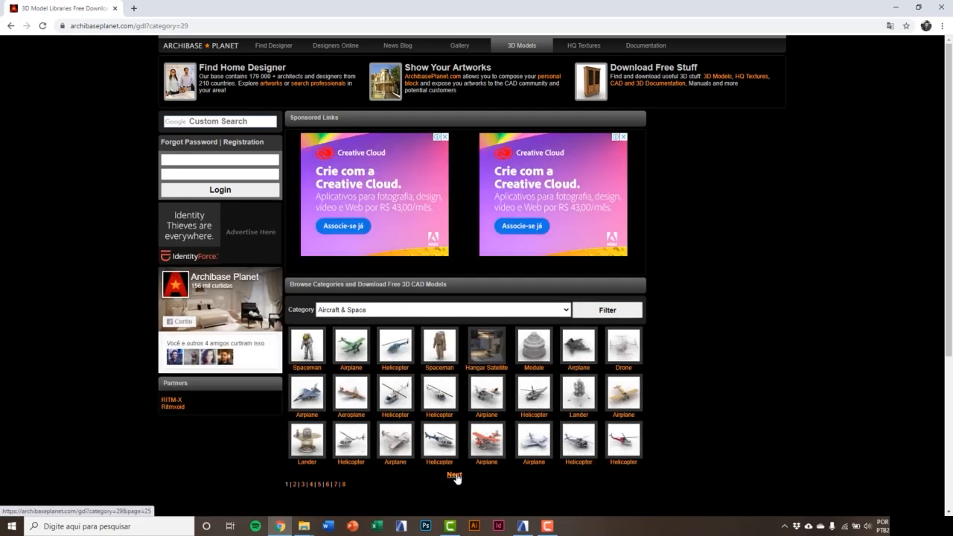
- Open the Airplane B747 L N010413 model from the second results page, check its file formats and download it
left_click(454, 475)
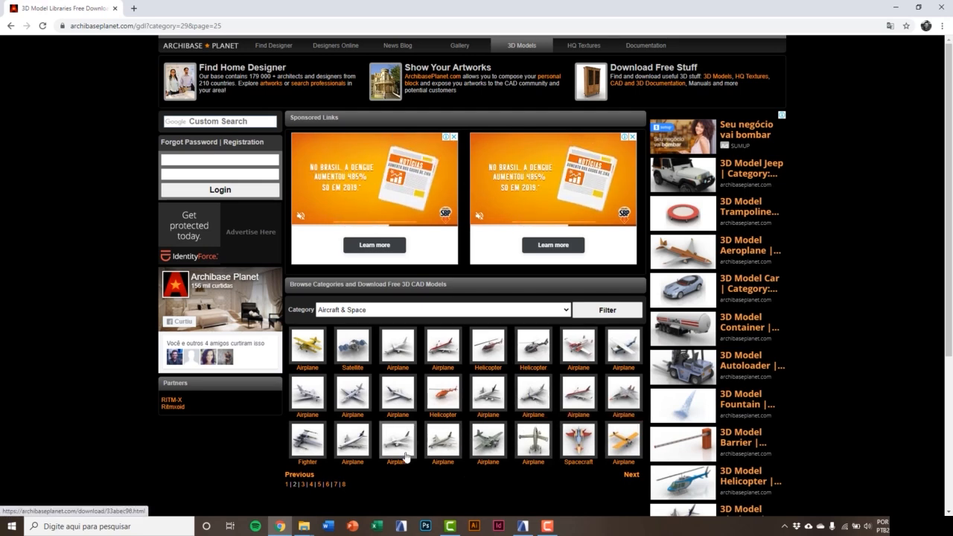
left_click(362, 454)
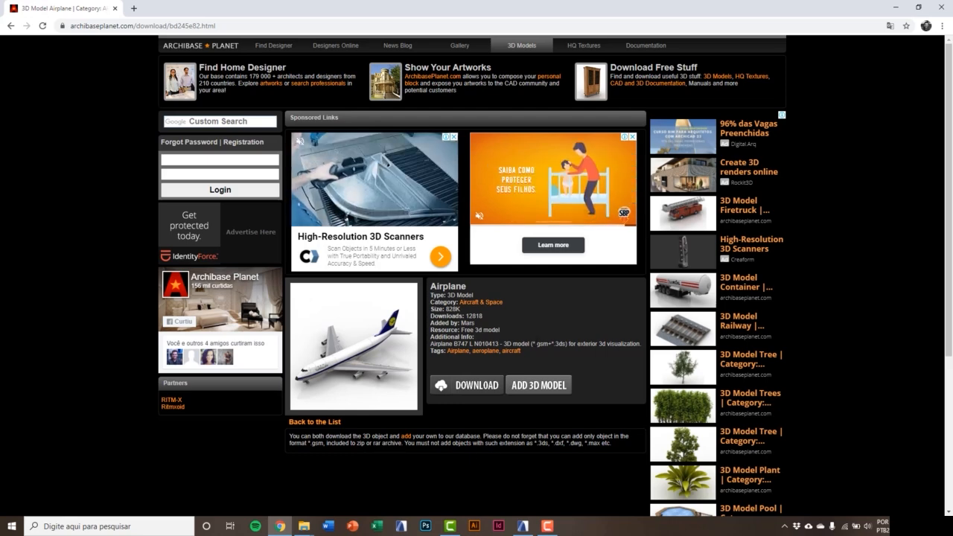
left_click_drag(533, 344, 566, 344)
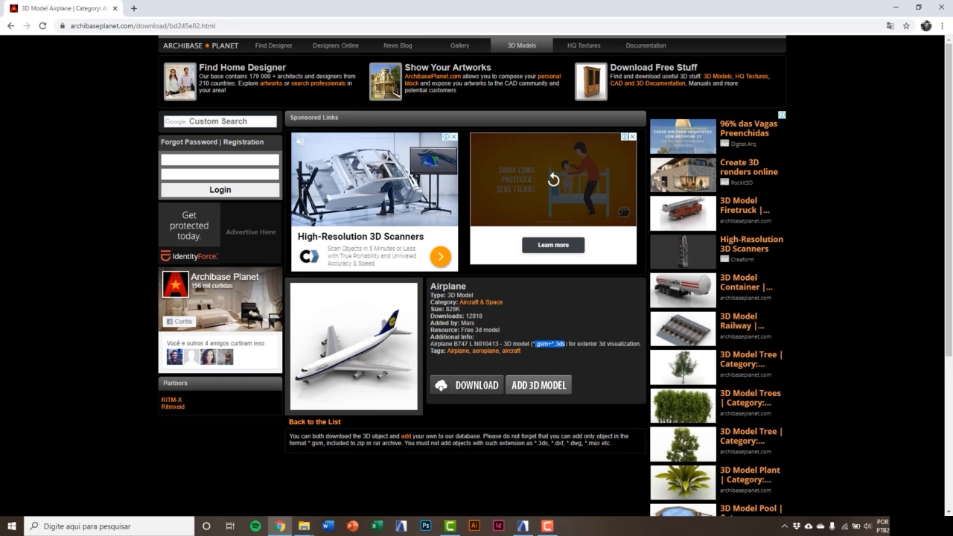
left_click(558, 352)
left_click(480, 387)
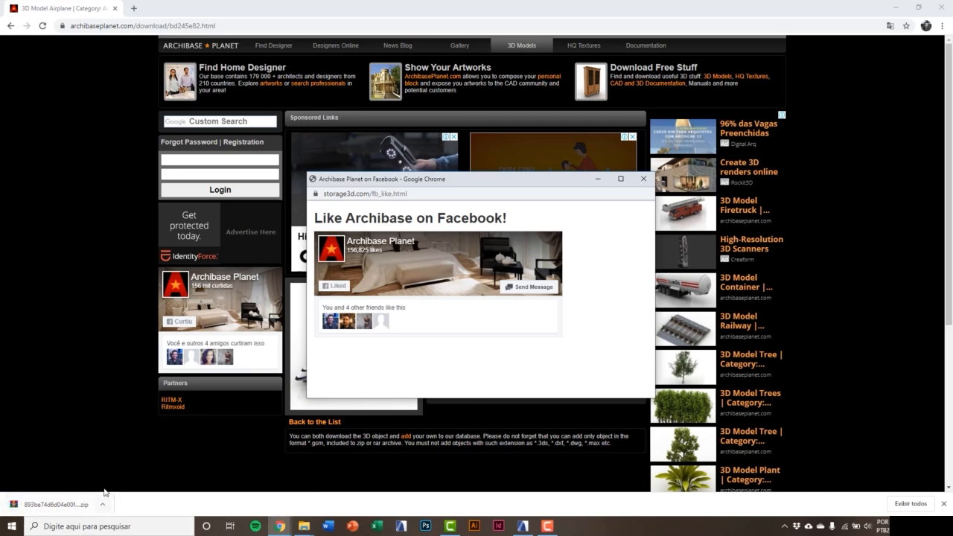
- Switch to File Explorer and paste the downloaded airplane ZIP from Downloads into CLASSES DEVELOPMENT > GSM OBJECTS > AIRPLANE
left_click(303, 526)
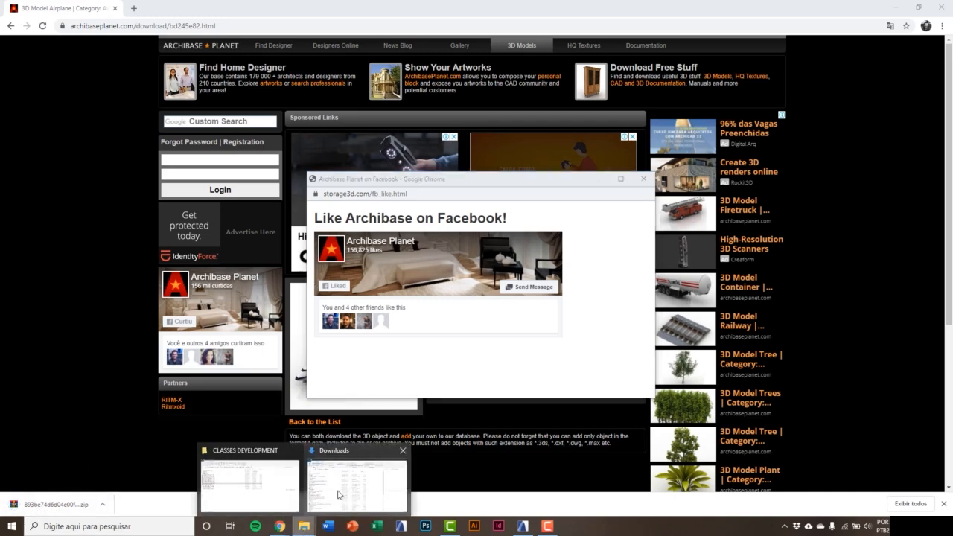
left_click(338, 495)
left_click(65, 125)
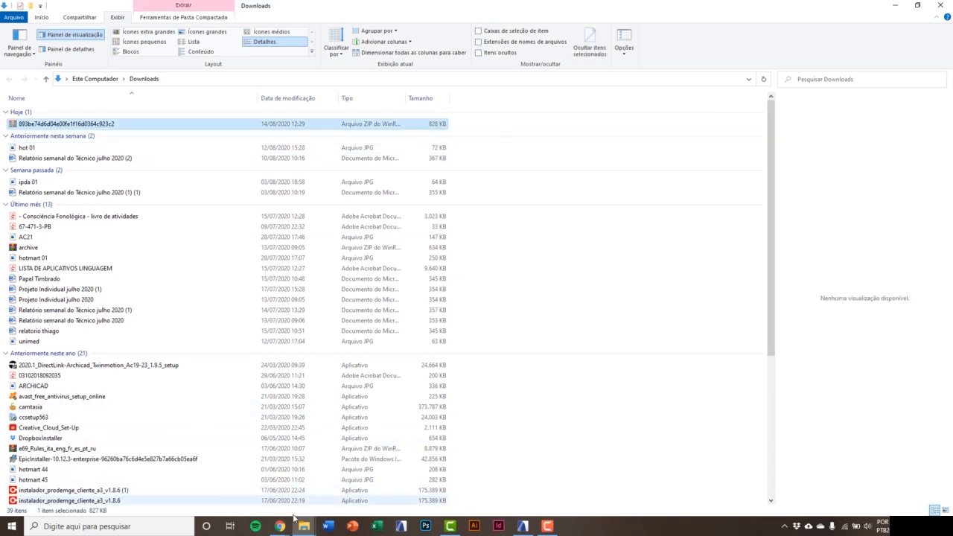
mouse_move(301, 526)
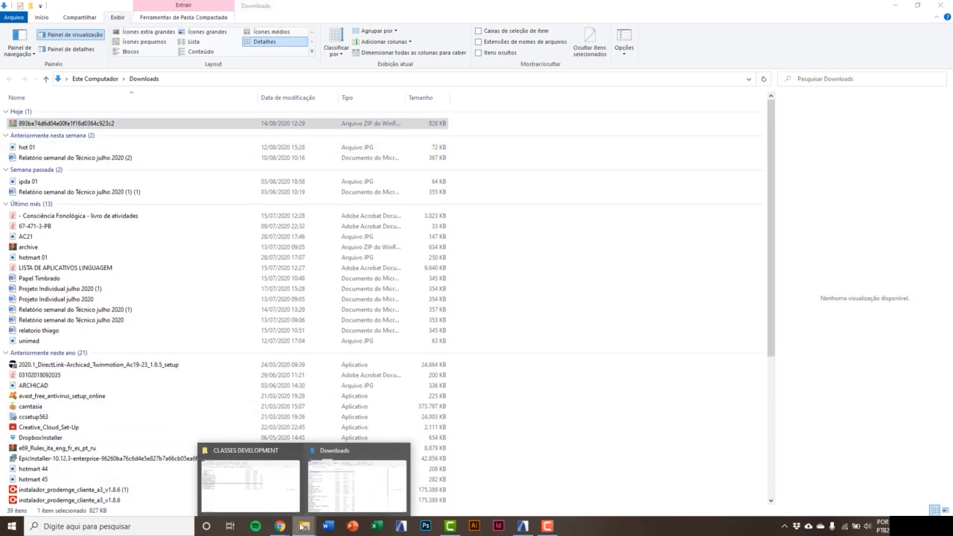
left_click(258, 485)
double_click(43, 123)
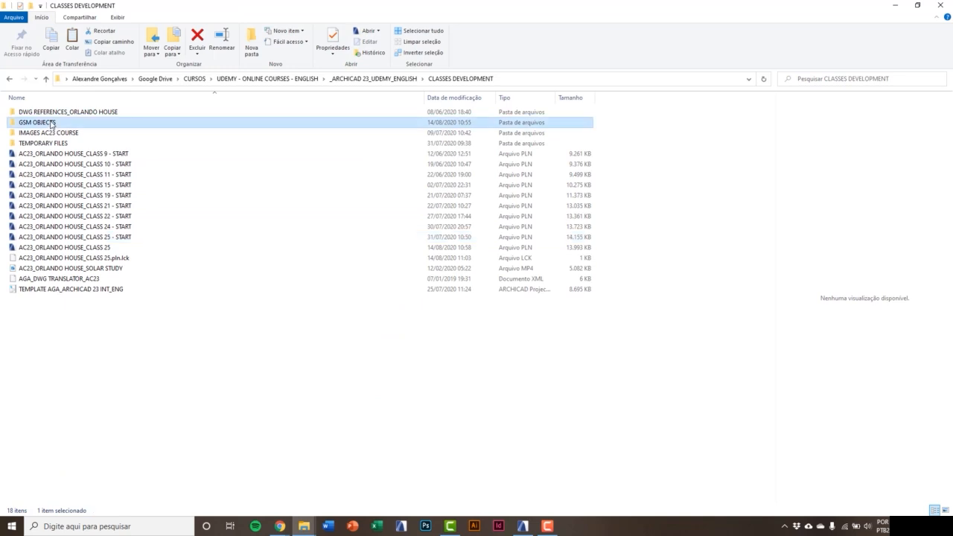
double_click(52, 112)
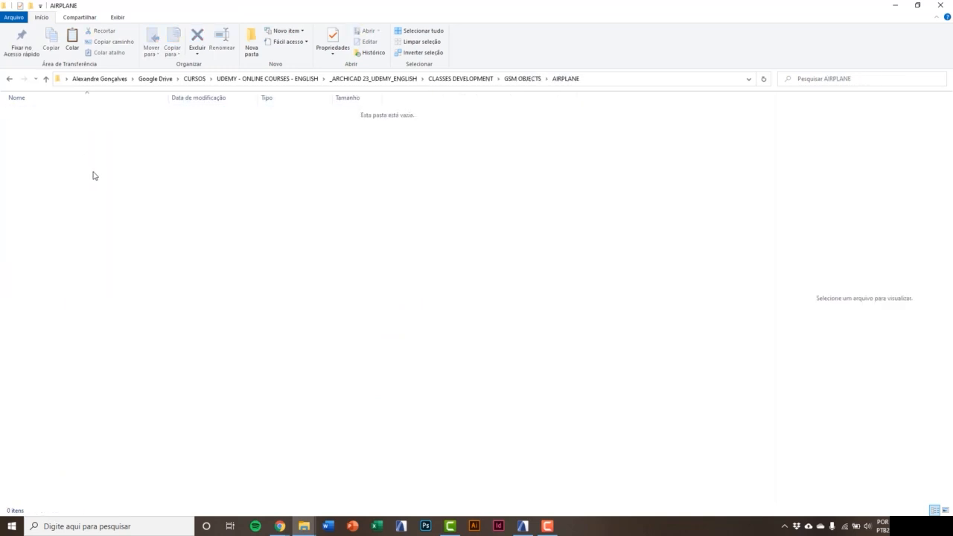
key("ctrl+v")
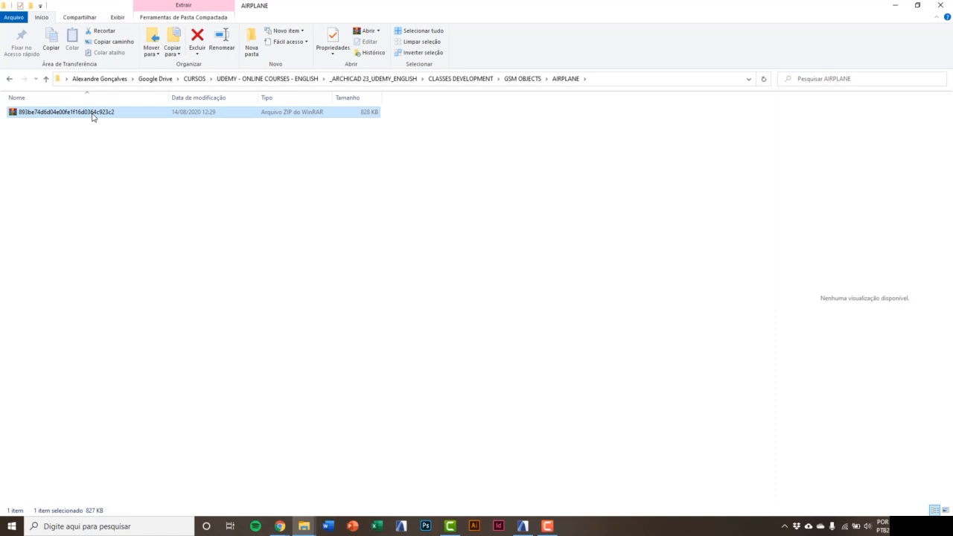
- Extract the airplane archive directly into the AIRPLANE folder, and delete the ZIP and the 3D Studio Model file
right_click(94, 117)
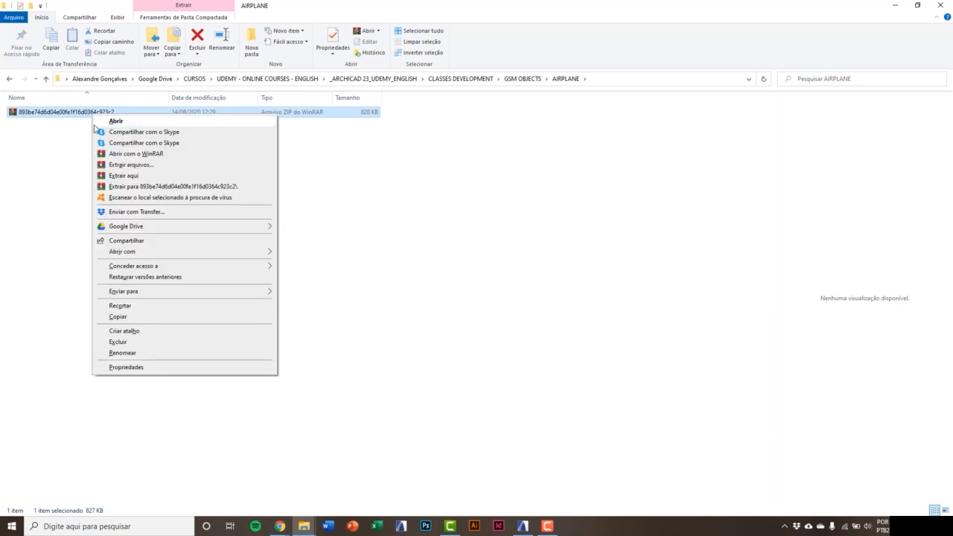
left_click(138, 178)
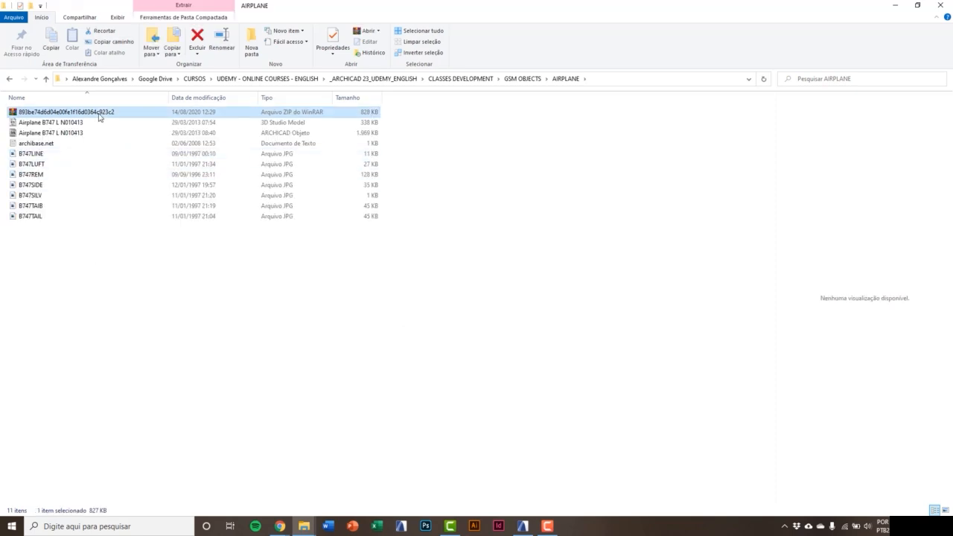
key("Delete")
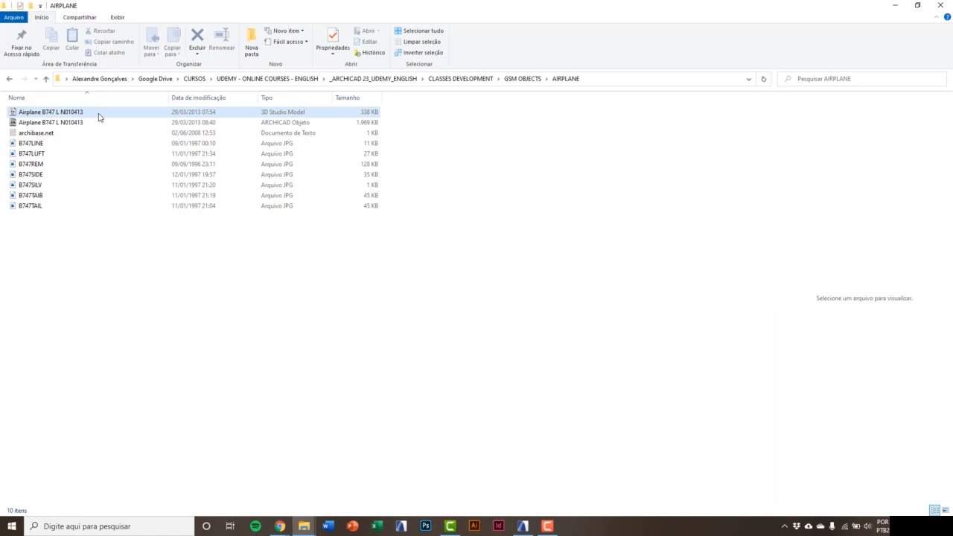
left_click(104, 115)
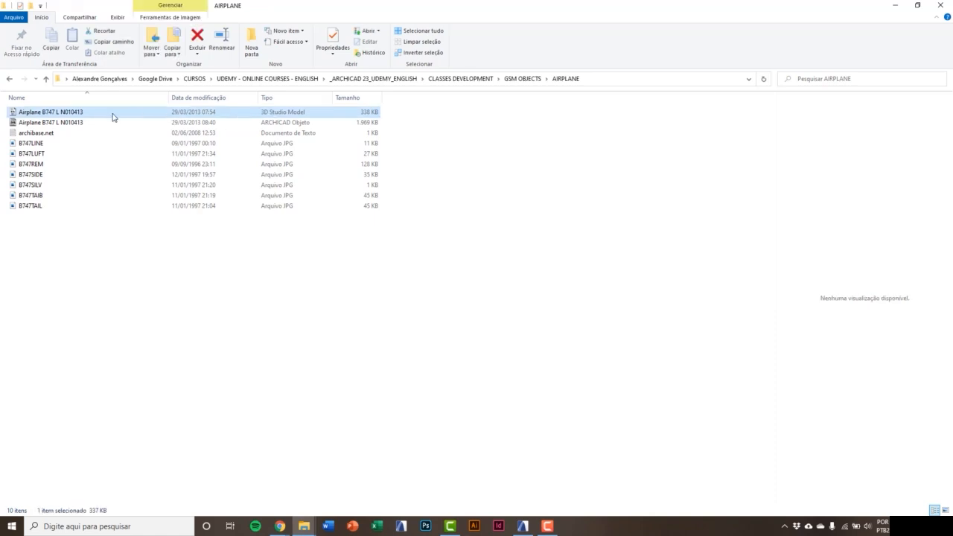
key("Delete")
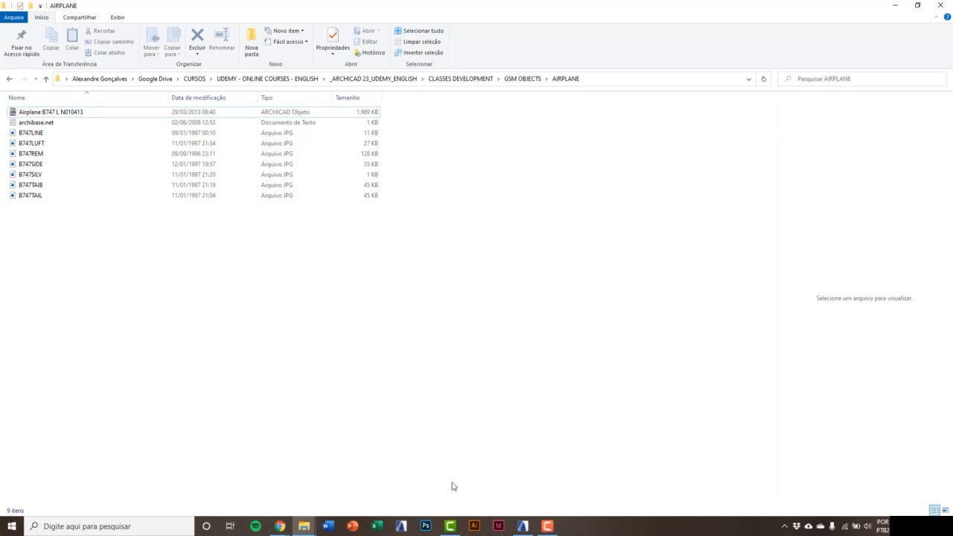
- Switch to ARCHICAD and add the AIRPLANE folder from CLASSES DEVELOPMENT > GSM OBJECTS to the project's linked libraries
left_click(522, 525)
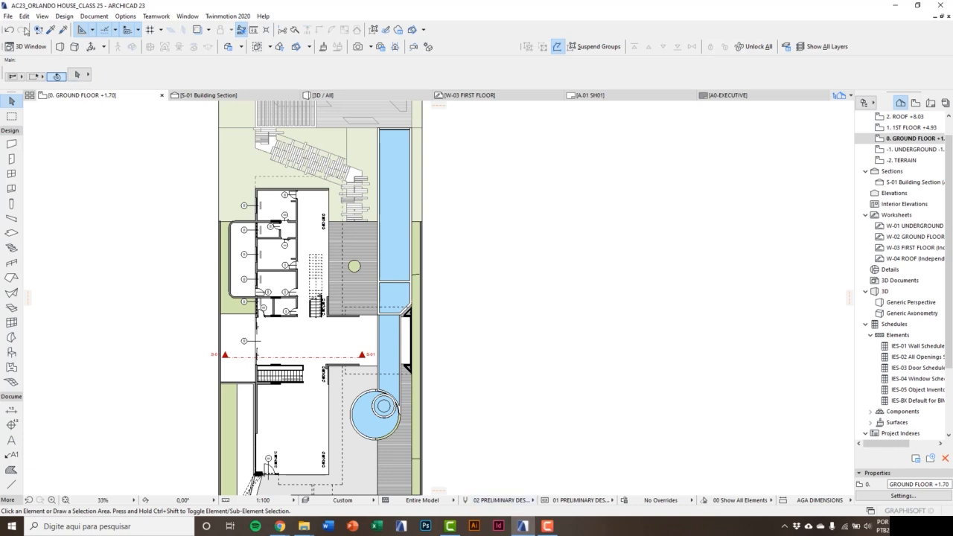
left_click(7, 16)
mouse_move(58, 171)
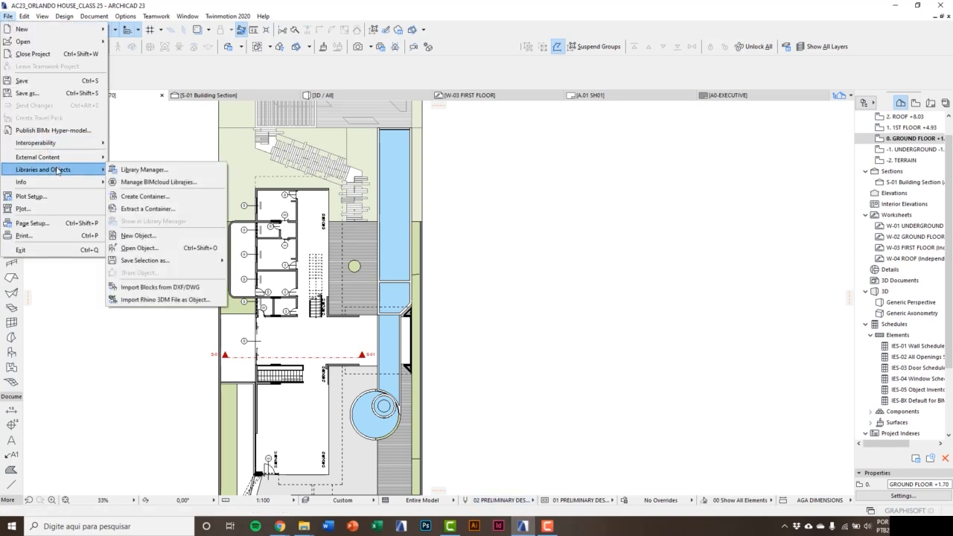
left_click(135, 171)
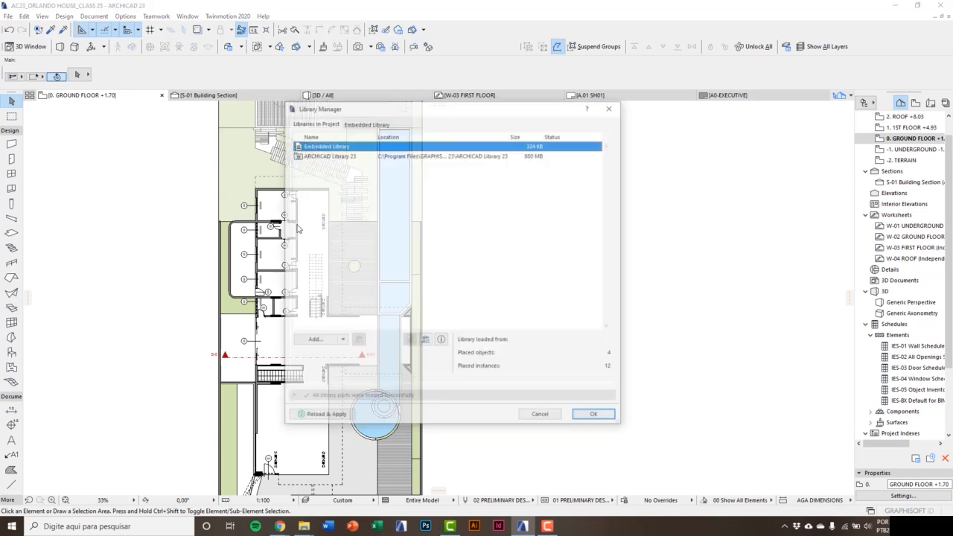
left_click(312, 340)
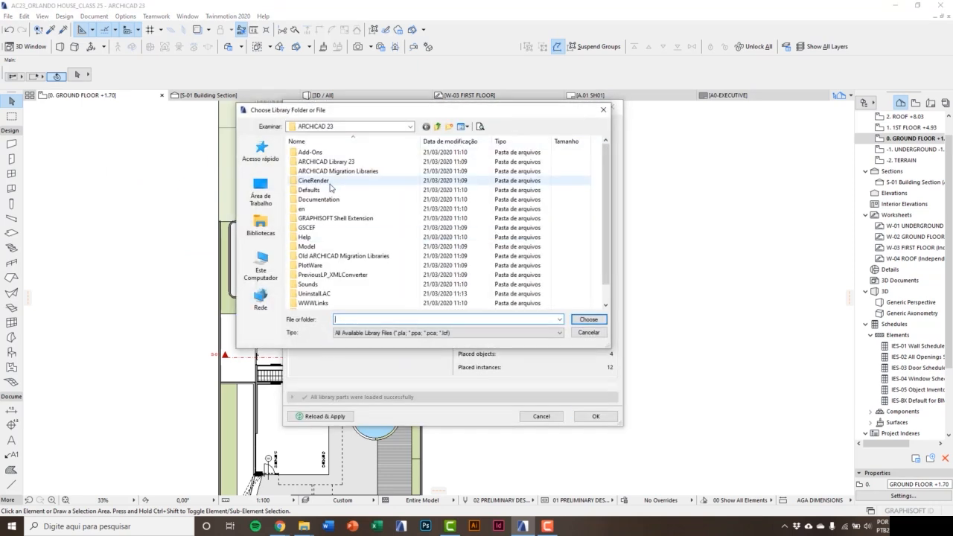
left_click(410, 127)
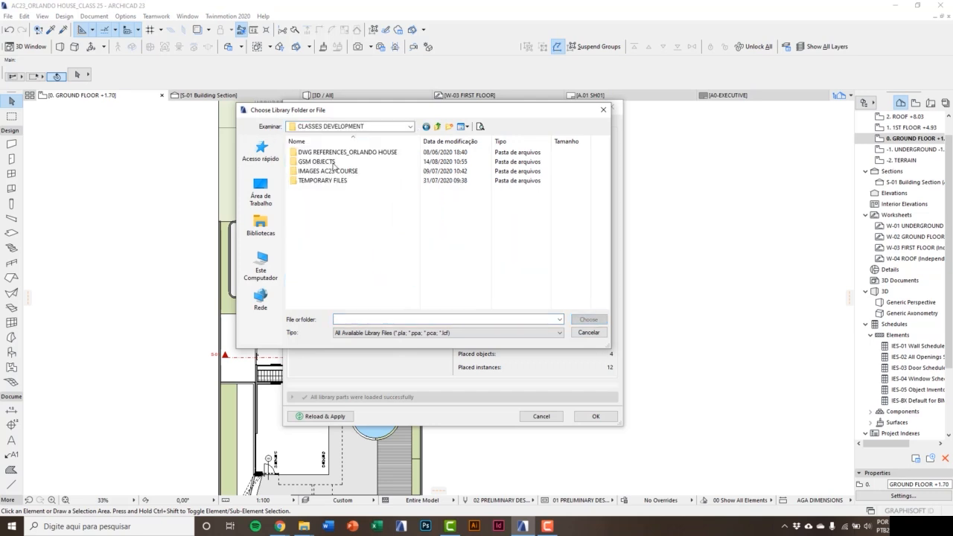
double_click(333, 163)
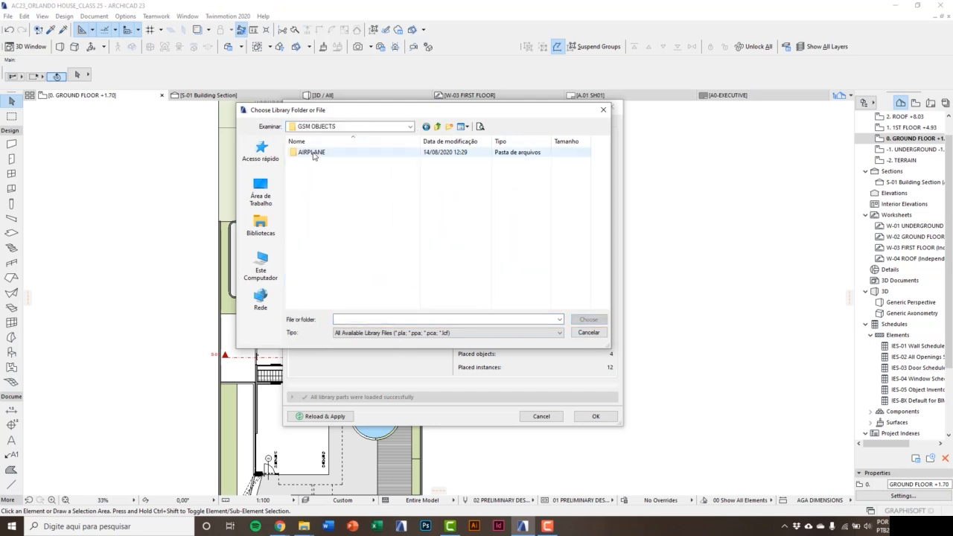
left_click(313, 154)
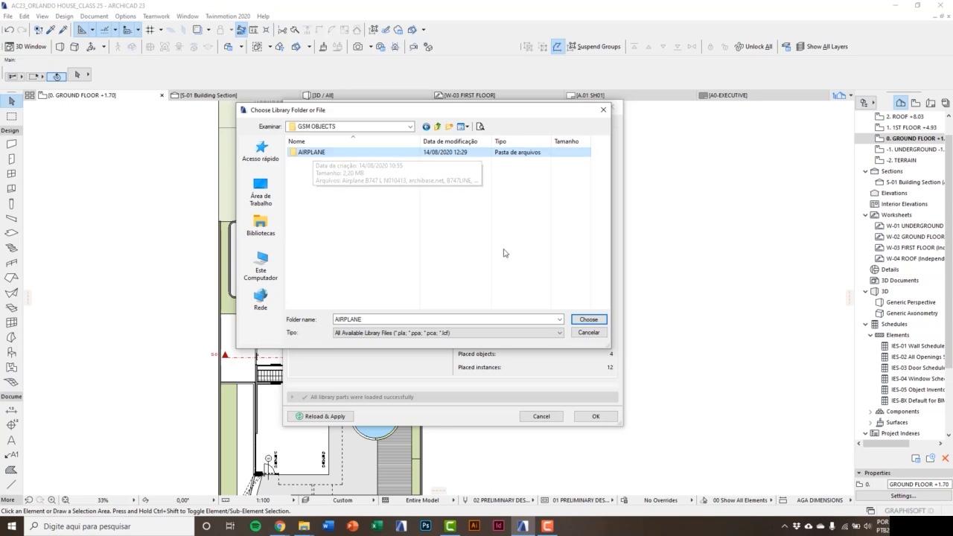
left_click(588, 319)
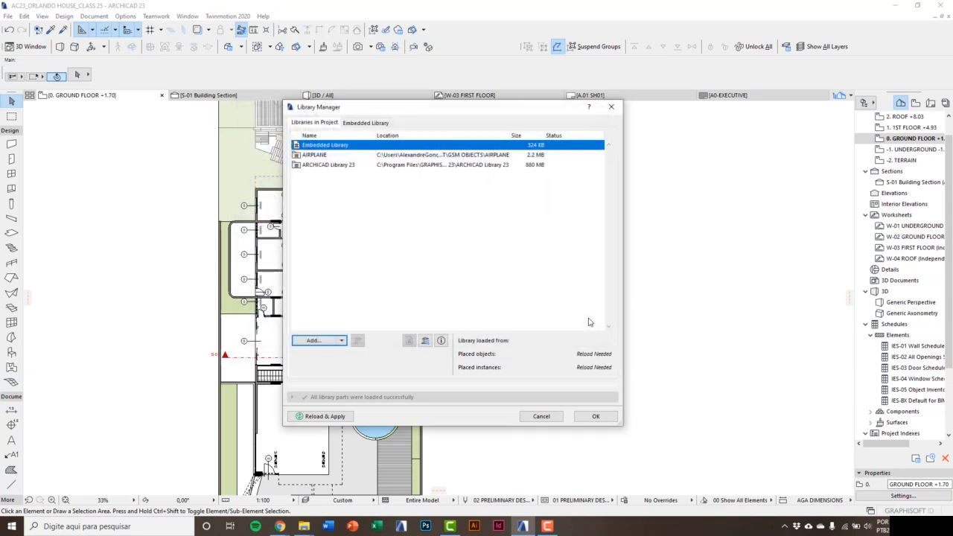
left_click(588, 418)
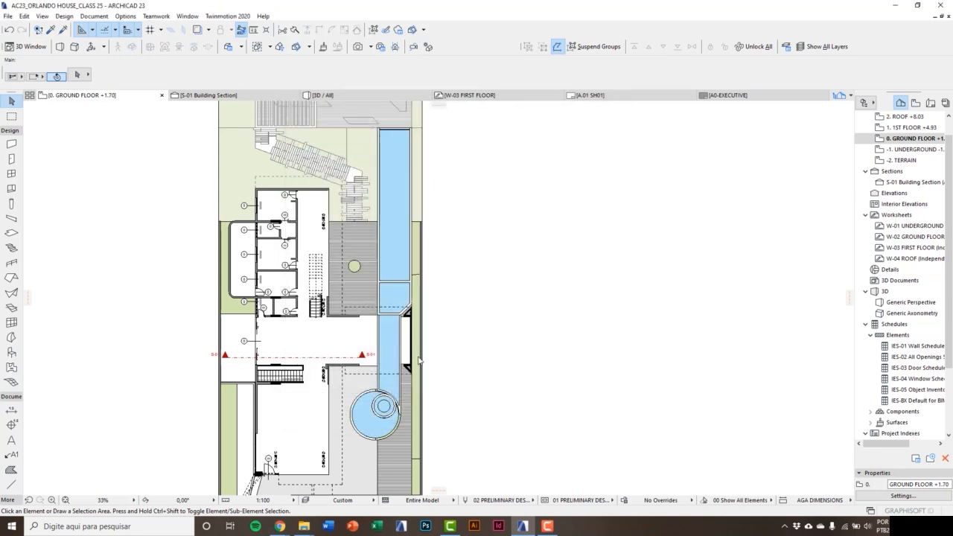
- Set the Object tool's default to Airplane B747 L N010413 from the linked AIRPLANE library
middle_click_drag(475, 353, 303, 325)
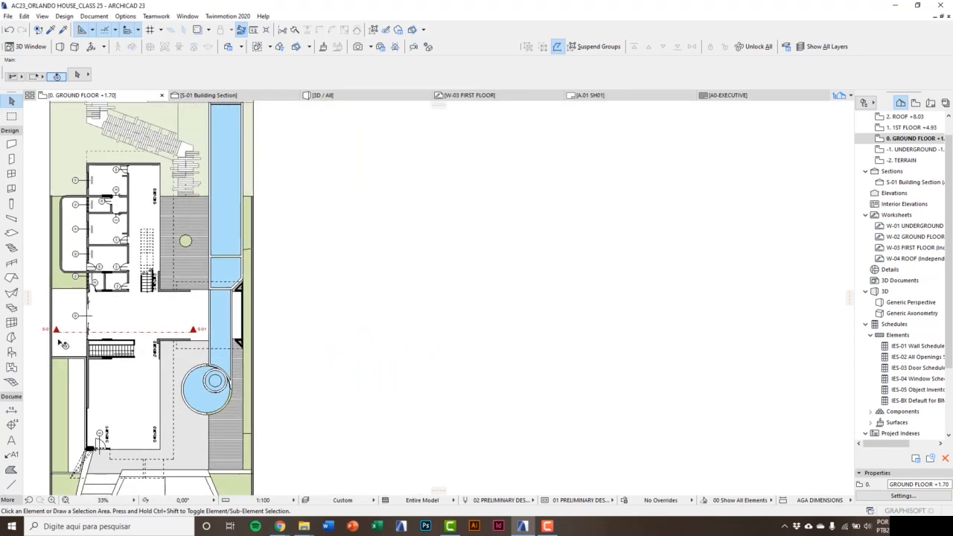
double_click(11, 353)
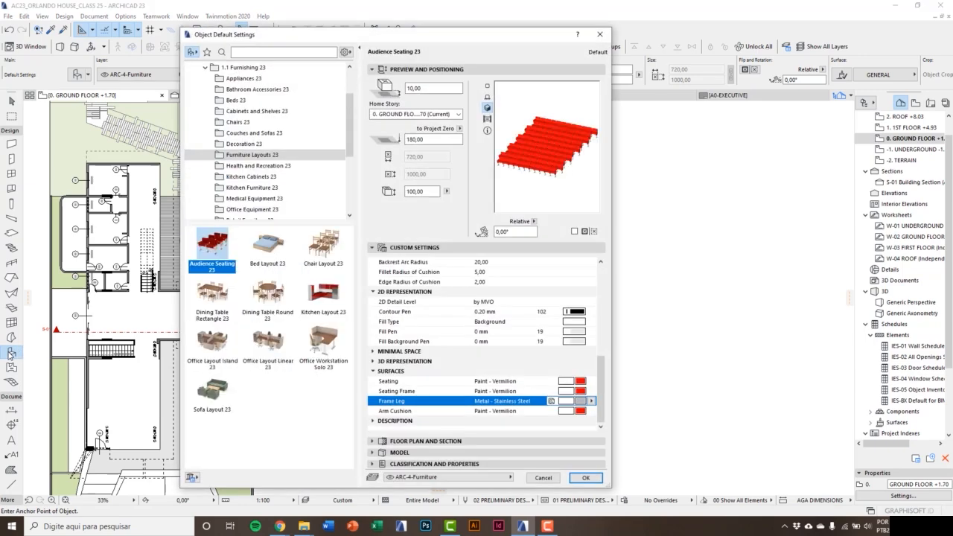
scroll(210, 120, "up", 2)
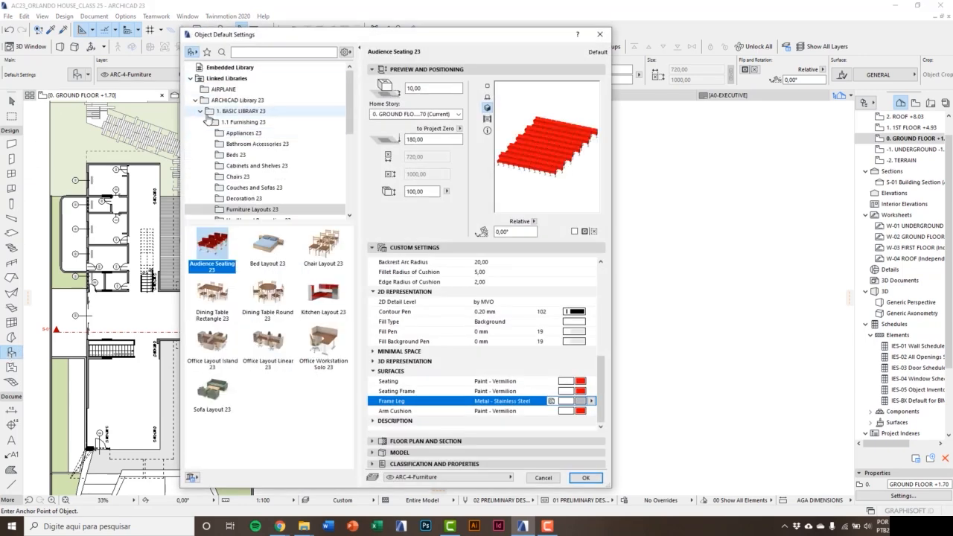
left_click(209, 121)
left_click(195, 100)
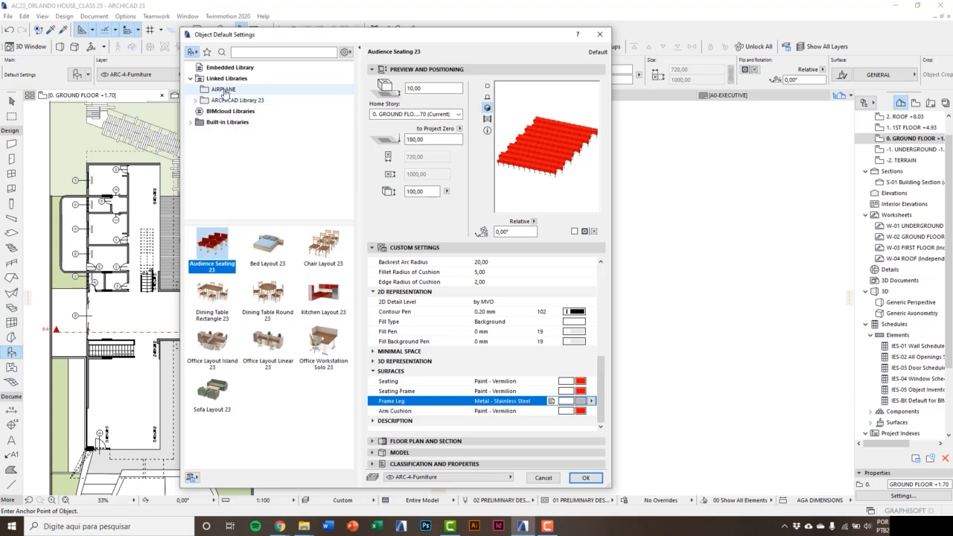
left_click(224, 90)
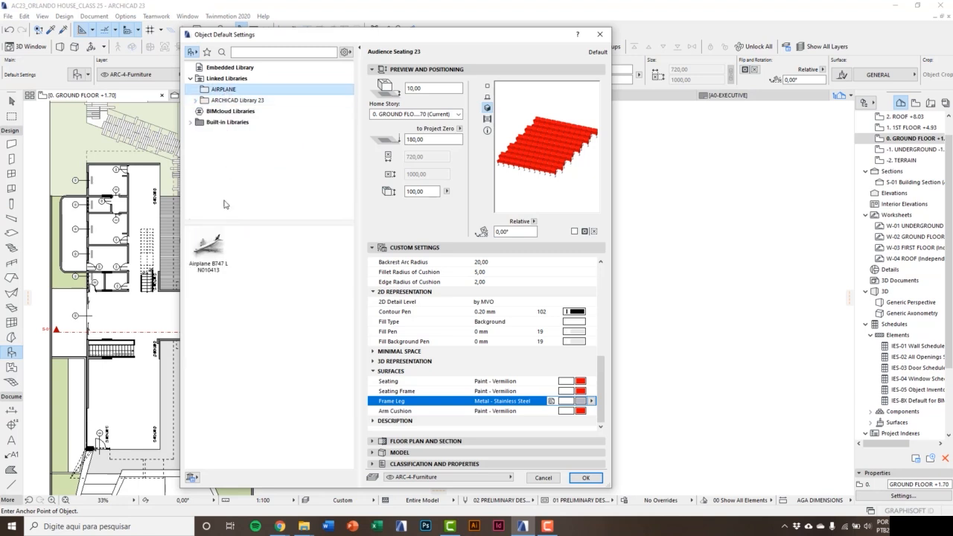
left_click(211, 256)
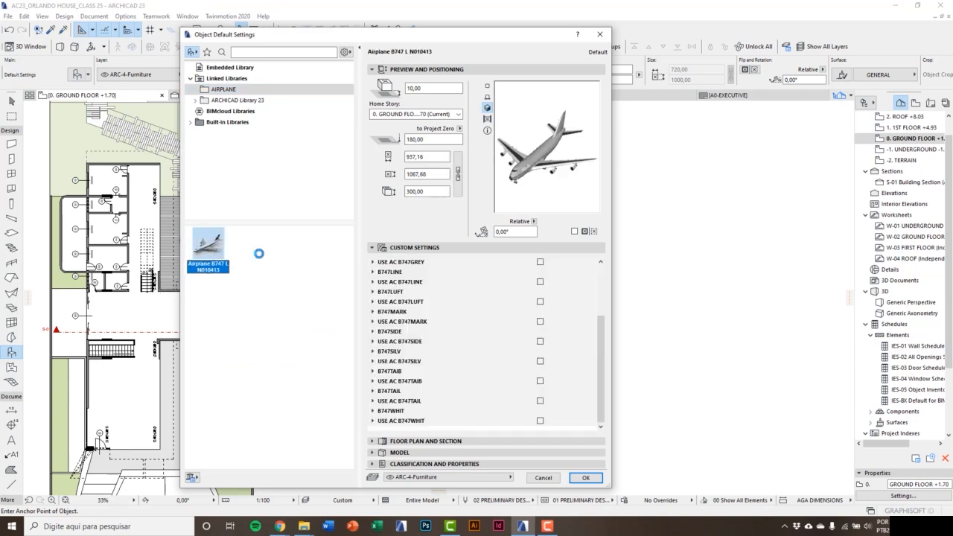
left_click(585, 477)
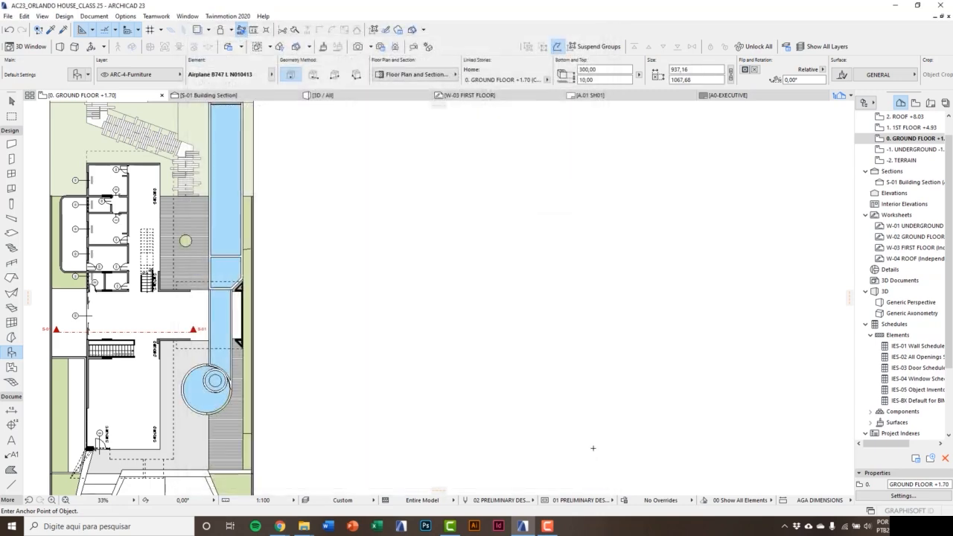
- Place the airplane object on the ground floor plan in the empty area east of the house
left_click(490, 362)
middle_click_drag(489, 365, 394, 381)
scroll(394, 339, "down", 1)
key("Escape")
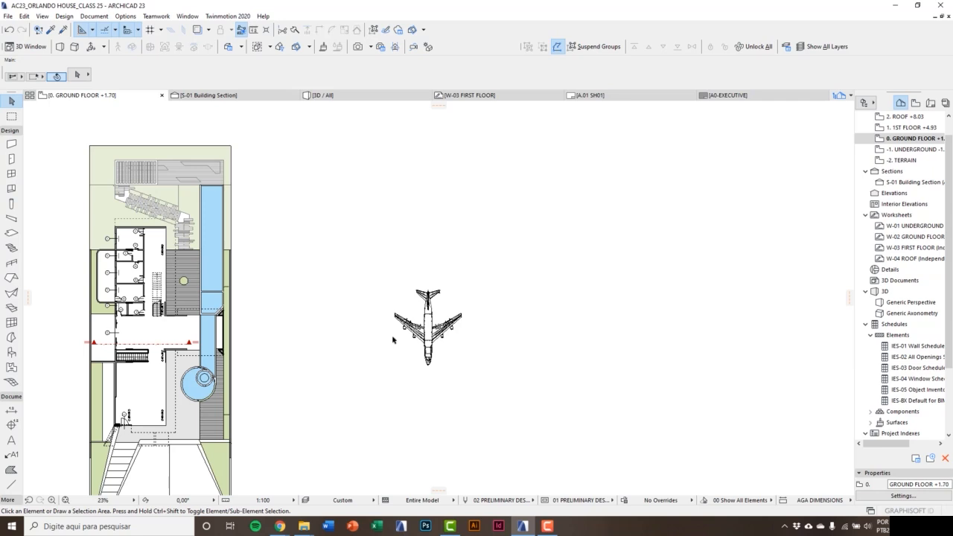
- Scale the placed airplane proportionally by setting its Dimension 2 to 3000
scroll(444, 321, "up", 2)
left_click_drag(264, 180, 529, 438)
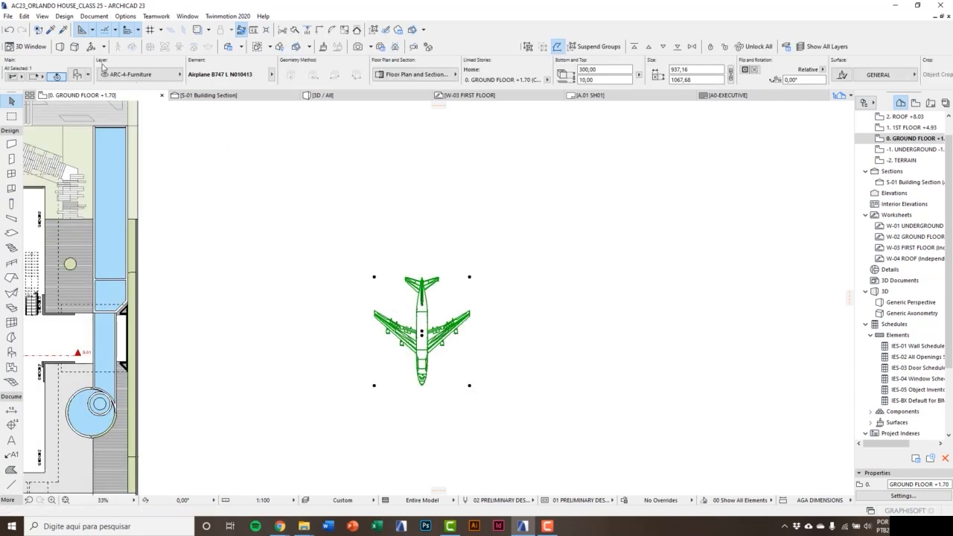
left_click(80, 76)
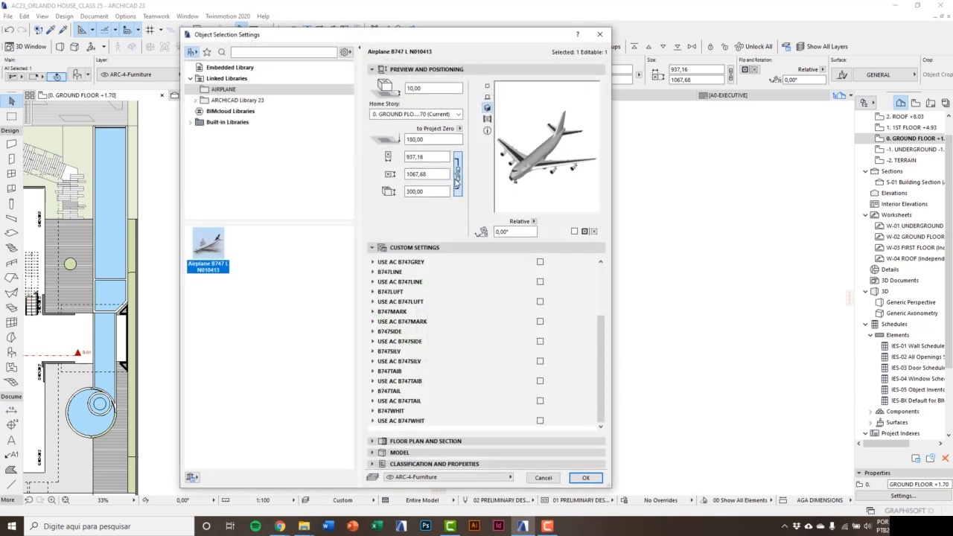
left_click(426, 176)
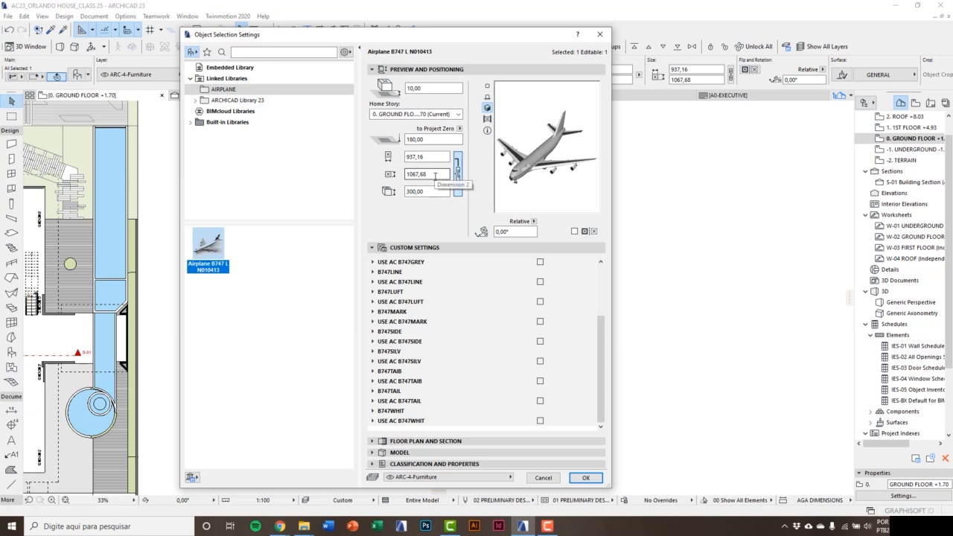
type("3000")
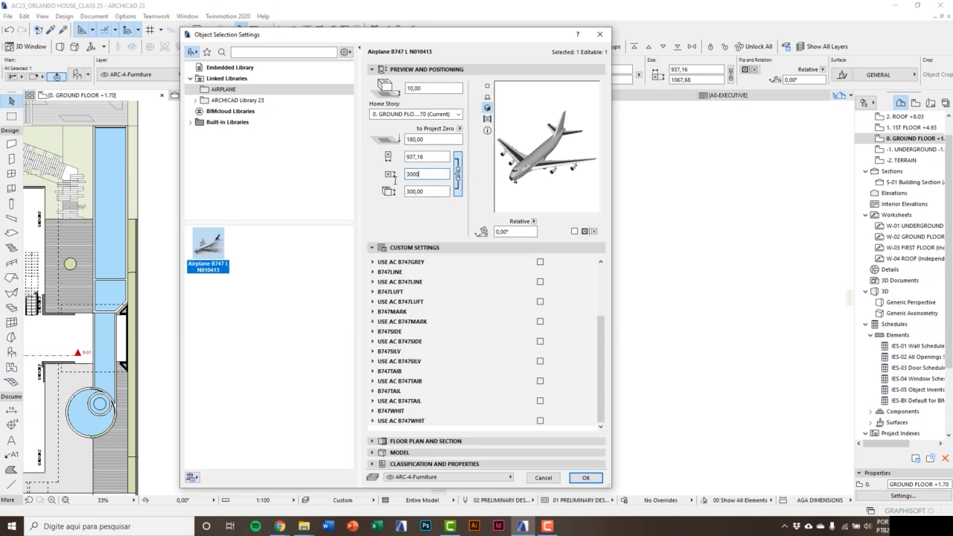
left_click(439, 191)
left_click(584, 478)
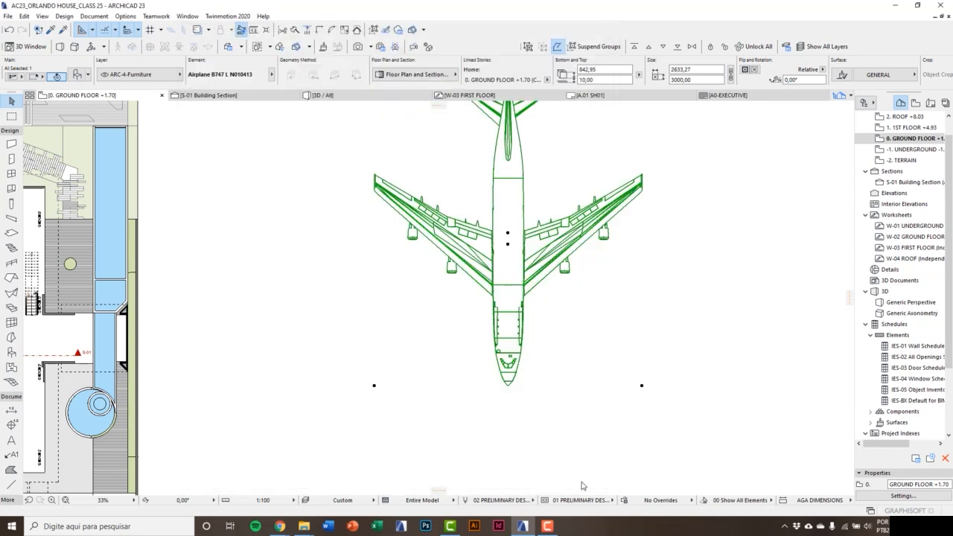
- Examine the enlarged airplane next to the house in the 3D perspective
scroll(524, 433, "down", 4)
middle_click_drag(492, 405, 462, 389)
key("F3")
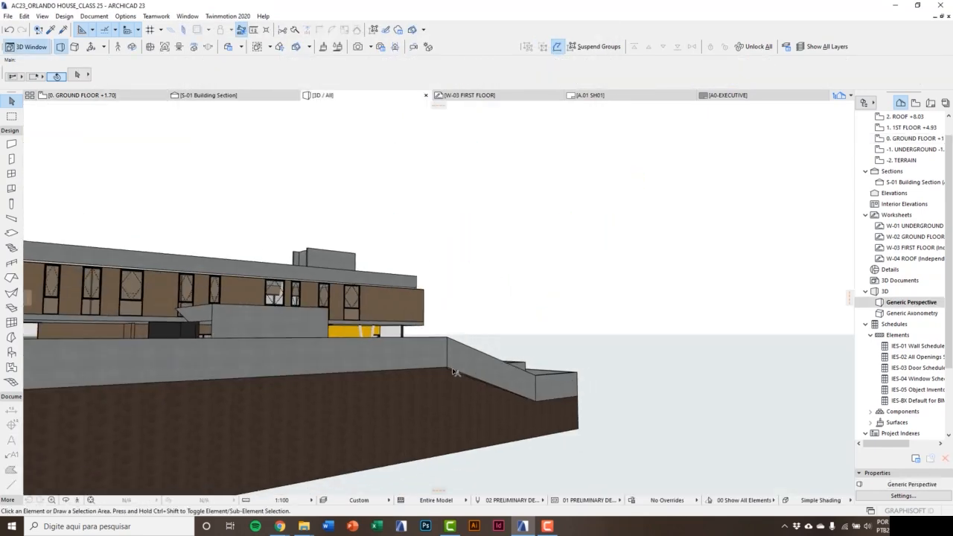
middle_click_drag(549, 370, 439, 298, "shift")
middle_click_drag(575, 398, 457, 389, "shift")
scroll(482, 382, "up", 1)
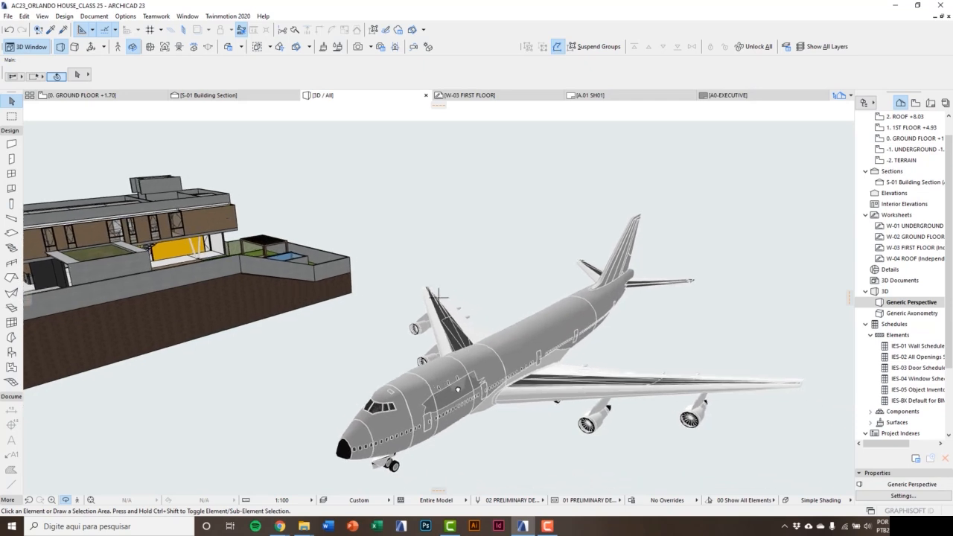
middle_click_drag(458, 400, 485, 383, "shift")
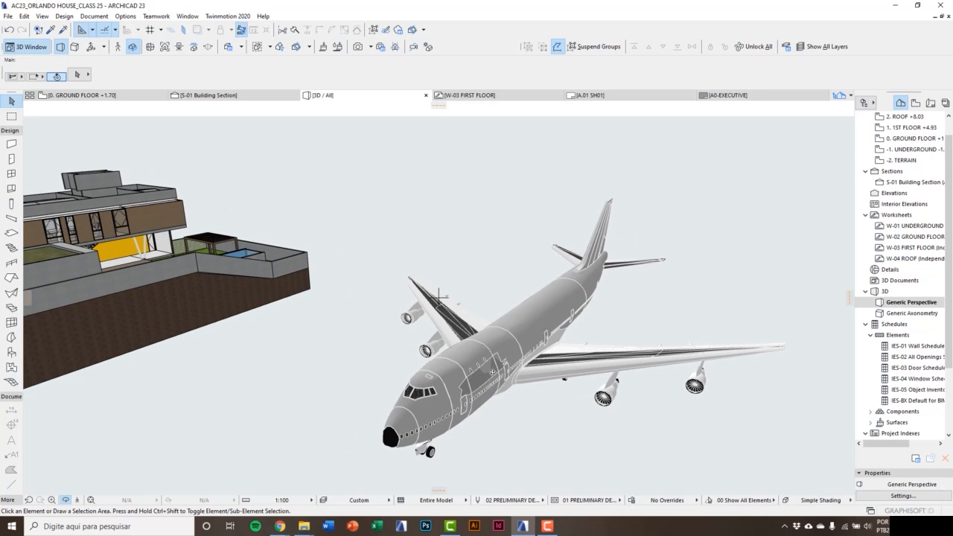
scroll(439, 294, "down", 2)
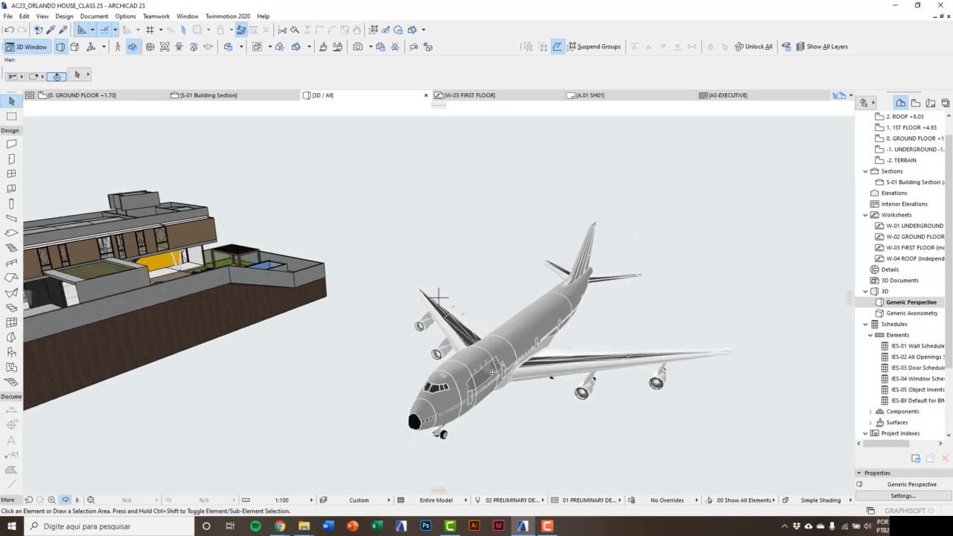
scroll(492, 370, "down", 2)
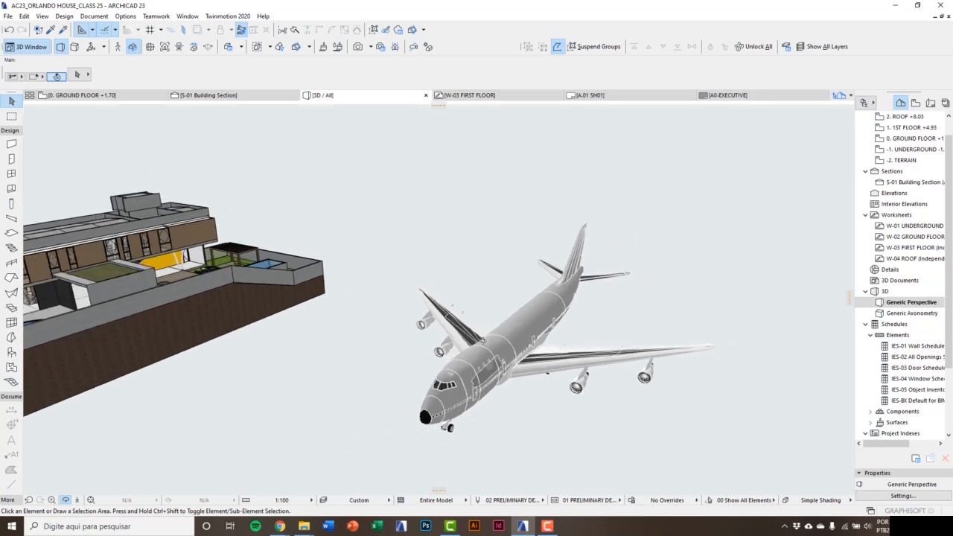
- Enable USE AC B747MARK for the airplane and set its B747mark surface to Paint - Vermilion
left_click_drag(378, 201, 740, 457)
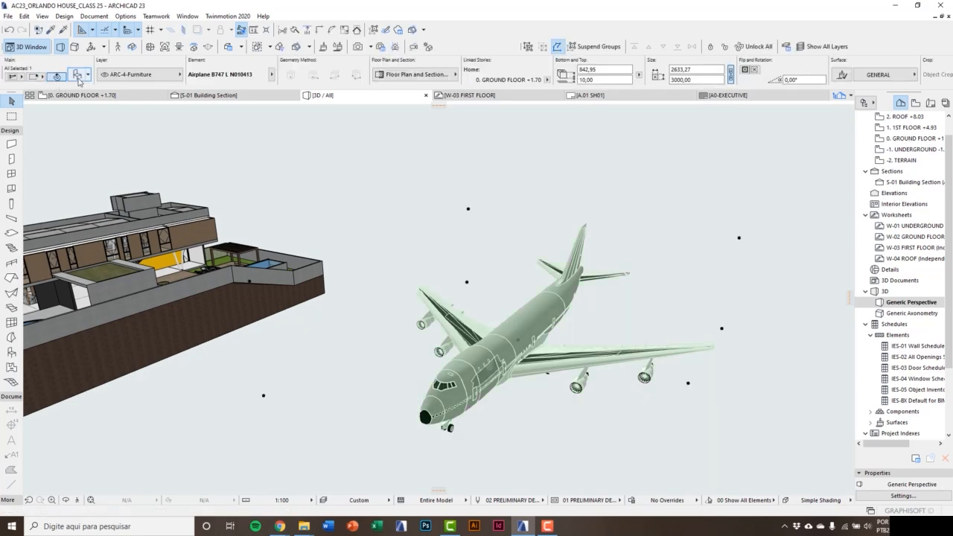
left_click(78, 76)
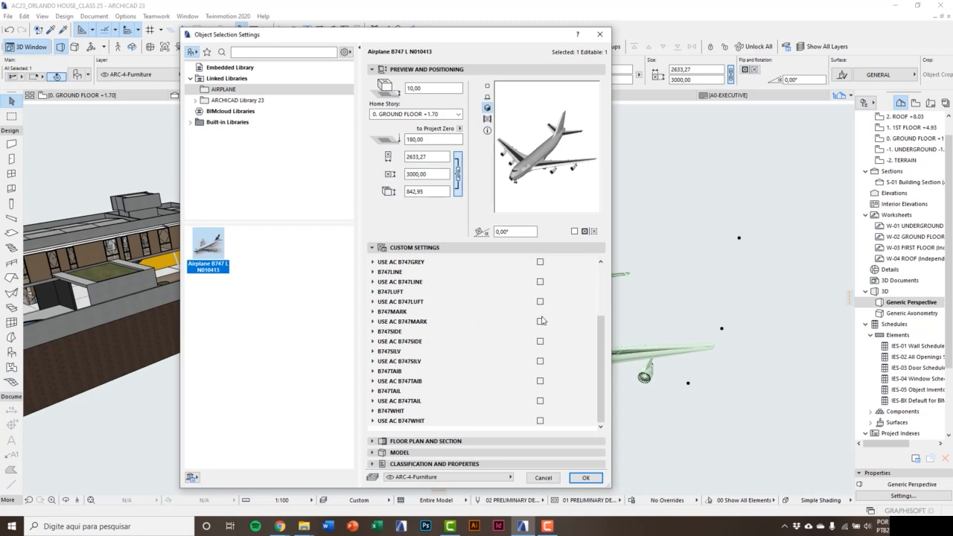
left_click(541, 323)
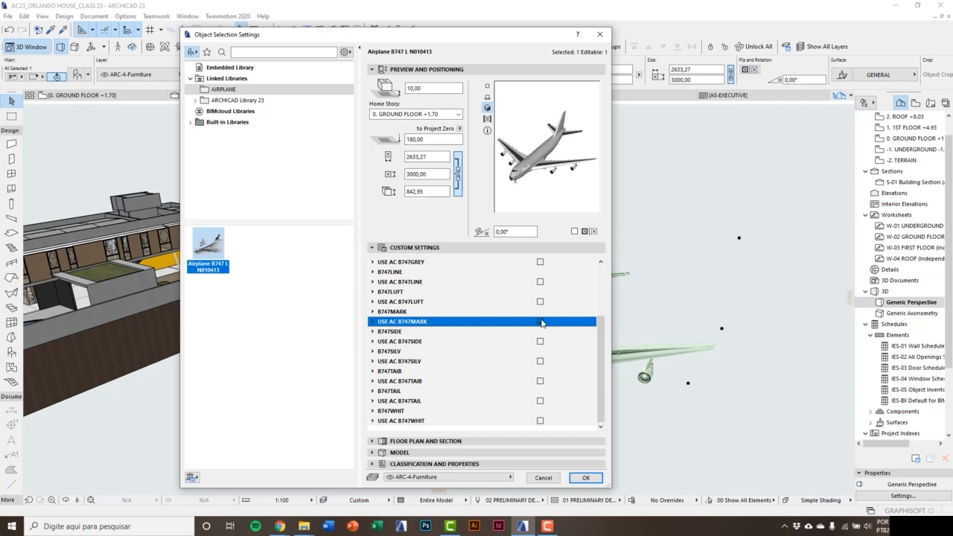
left_click(373, 322)
left_click(477, 332)
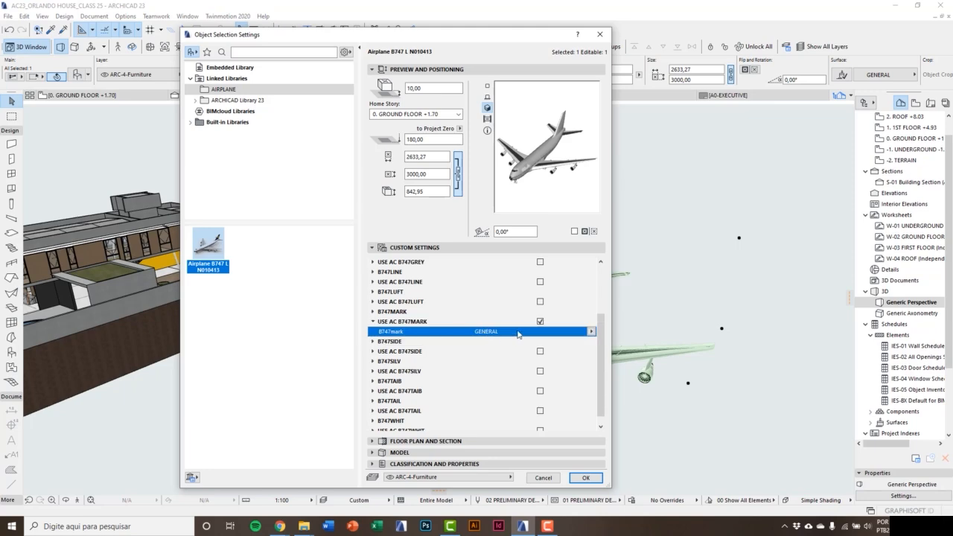
left_click(592, 333)
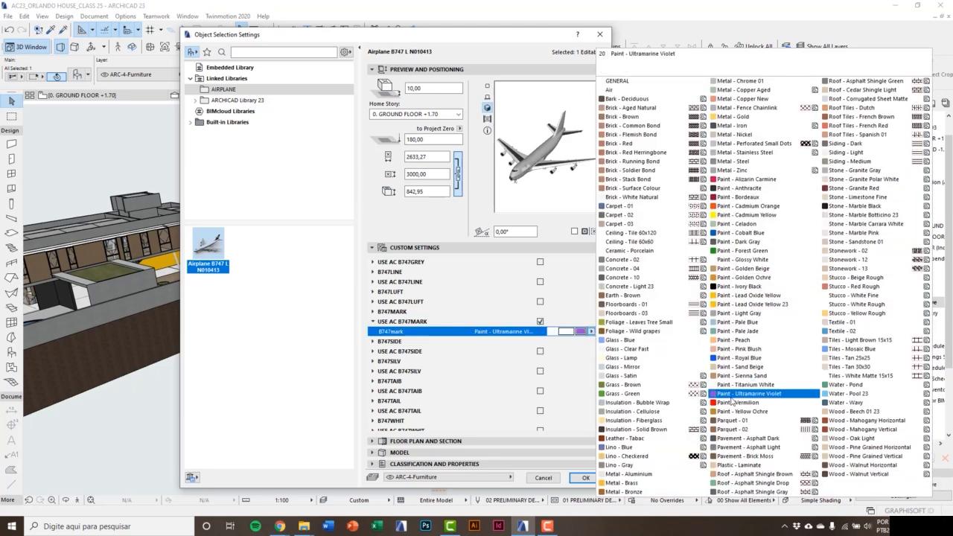
left_click(734, 402)
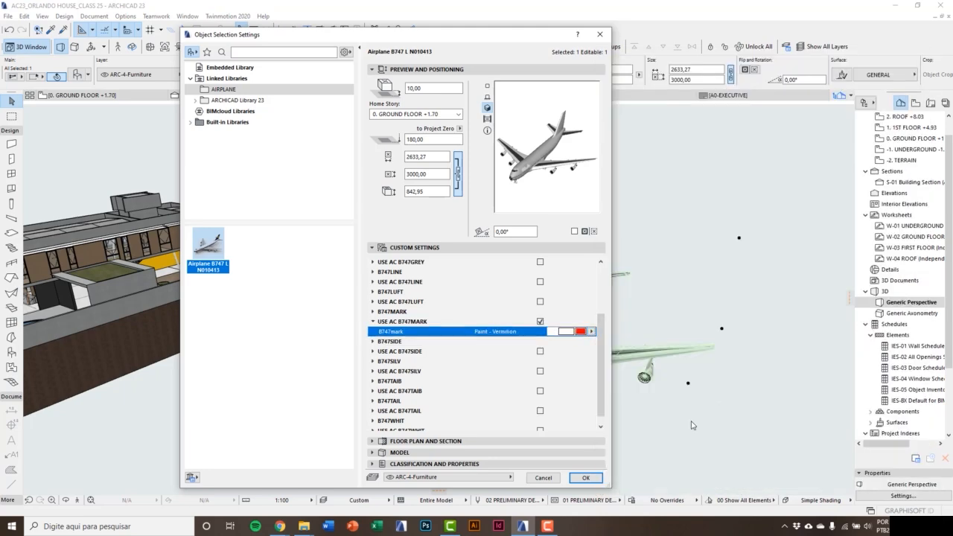
left_click(586, 477)
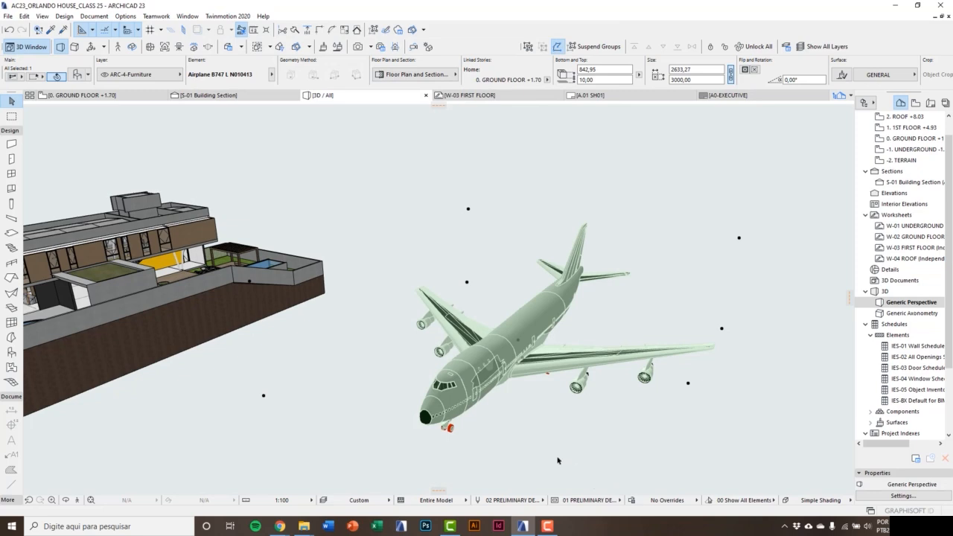
scroll(385, 395, "up", 8)
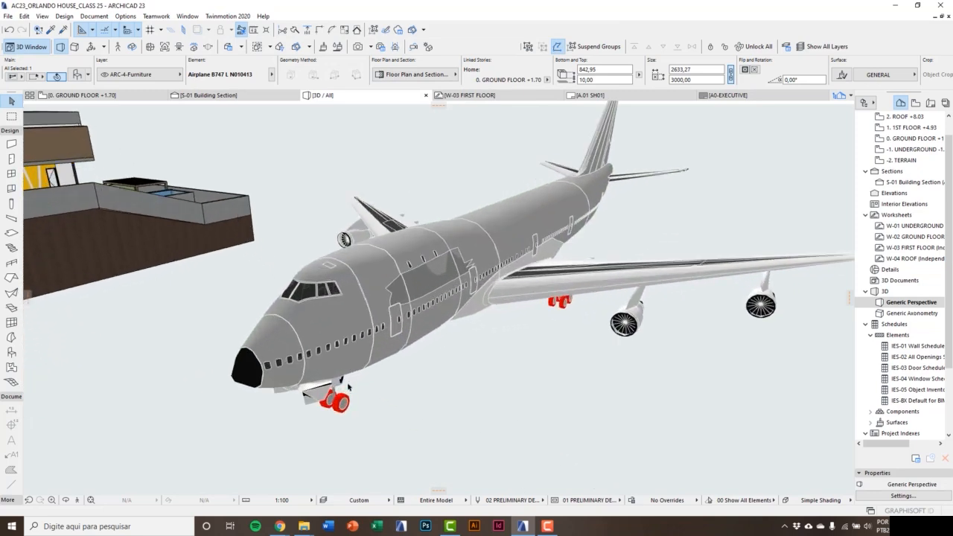
- Enable USE AC B747TAIB for the airplane and set its B747taiB surface to Paint - Royal Blue
scroll(347, 406, "up", 3)
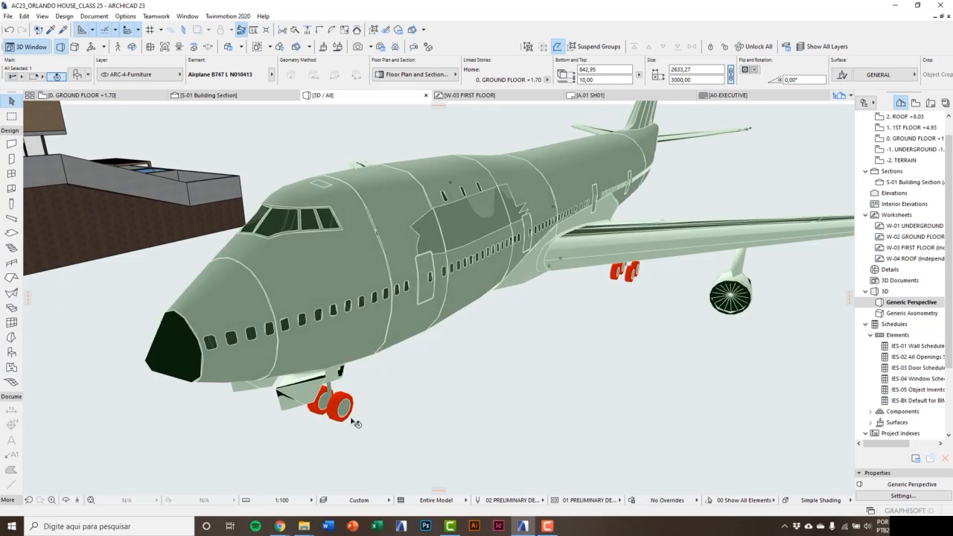
scroll(356, 420, "down", 5)
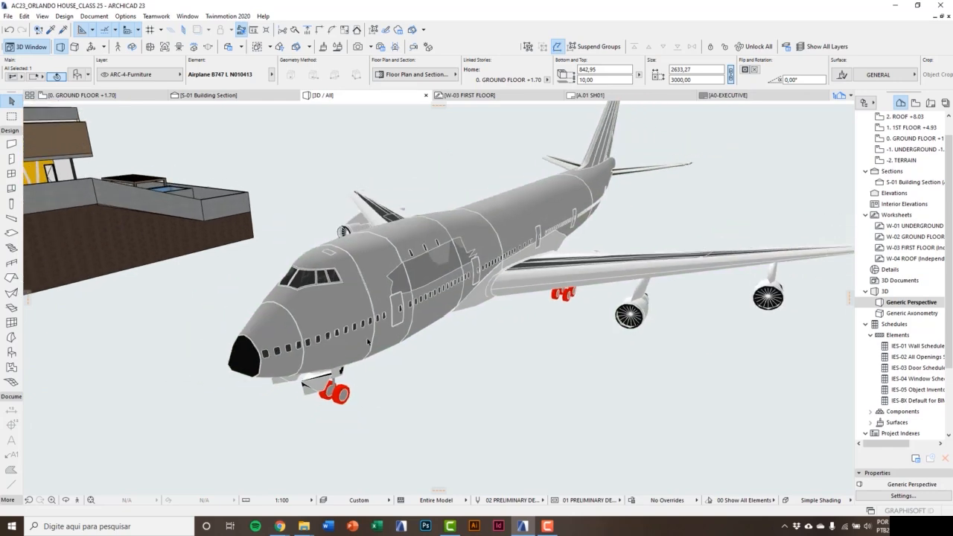
key("ctrl+t")
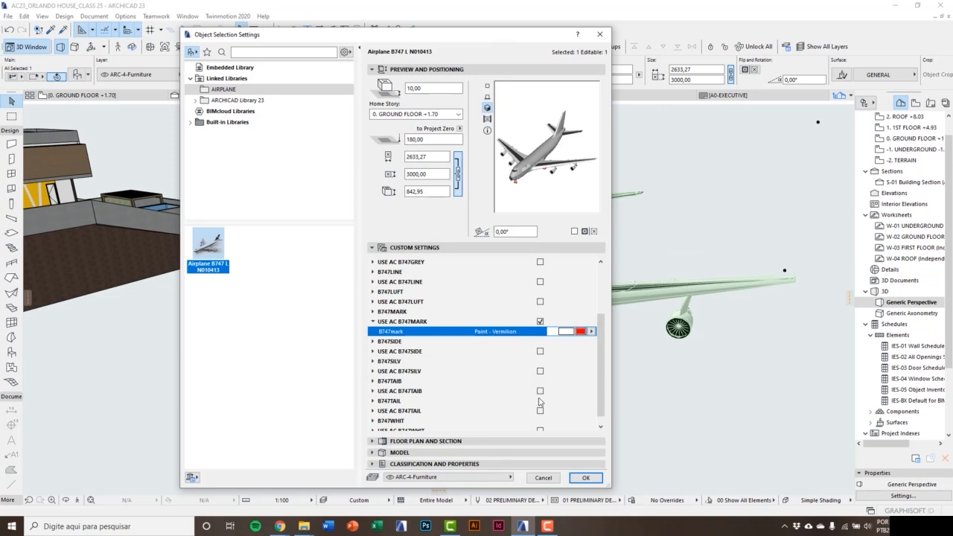
left_click(540, 391)
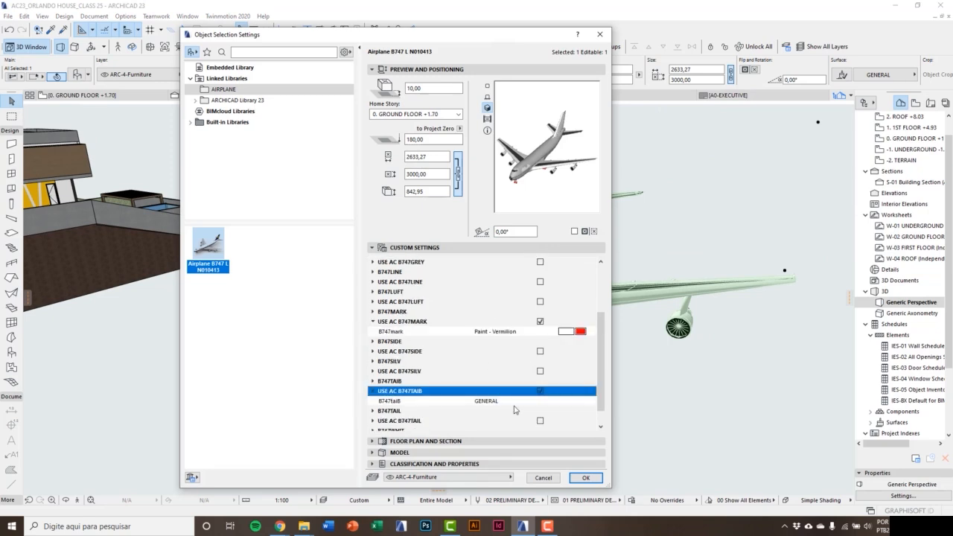
left_click(513, 402)
left_click(590, 401)
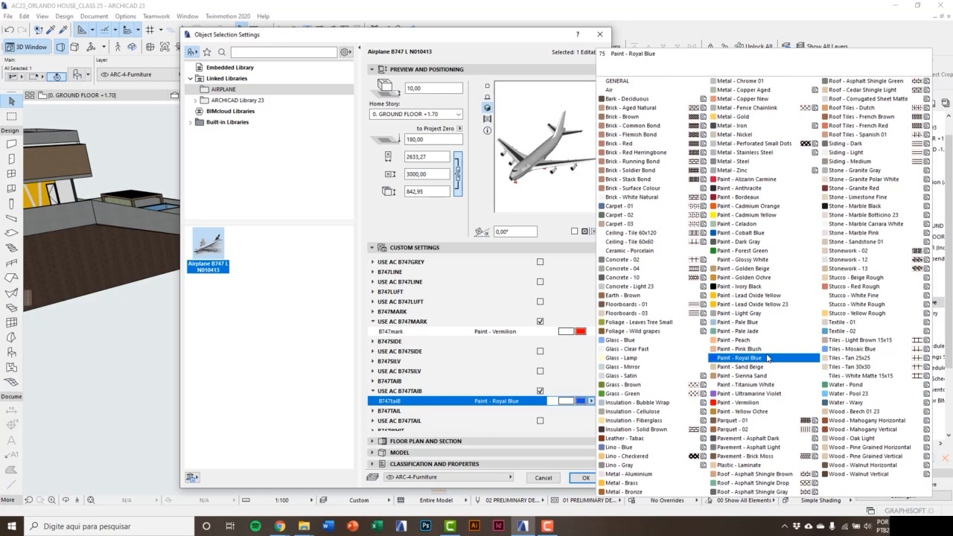
left_click(768, 359)
left_click(585, 478)
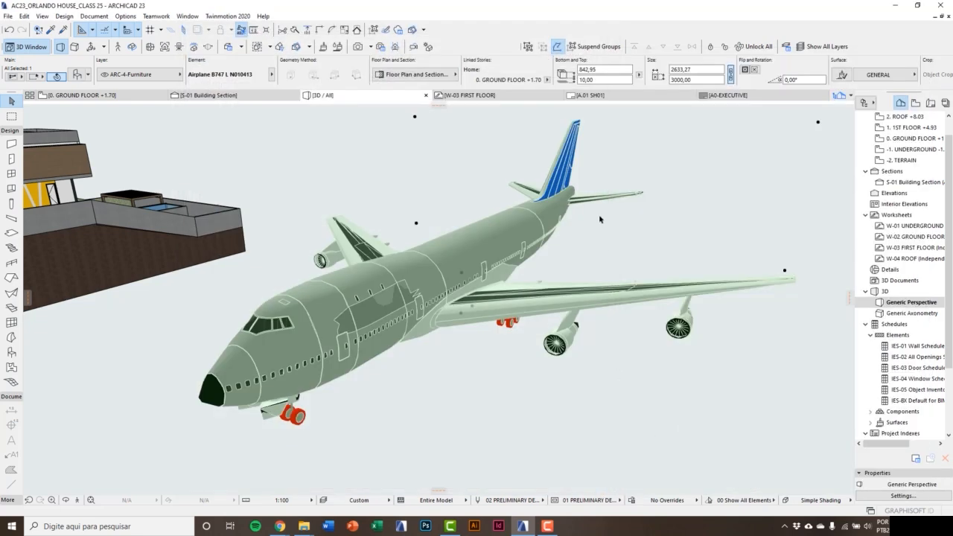
scroll(600, 219, "up", 8)
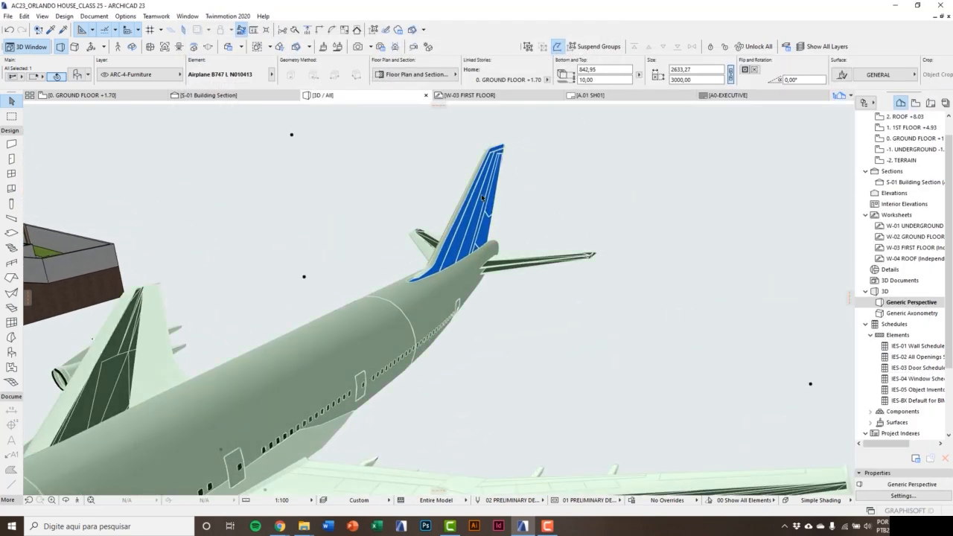
key("Escape")
scroll(521, 298, "down", 8)
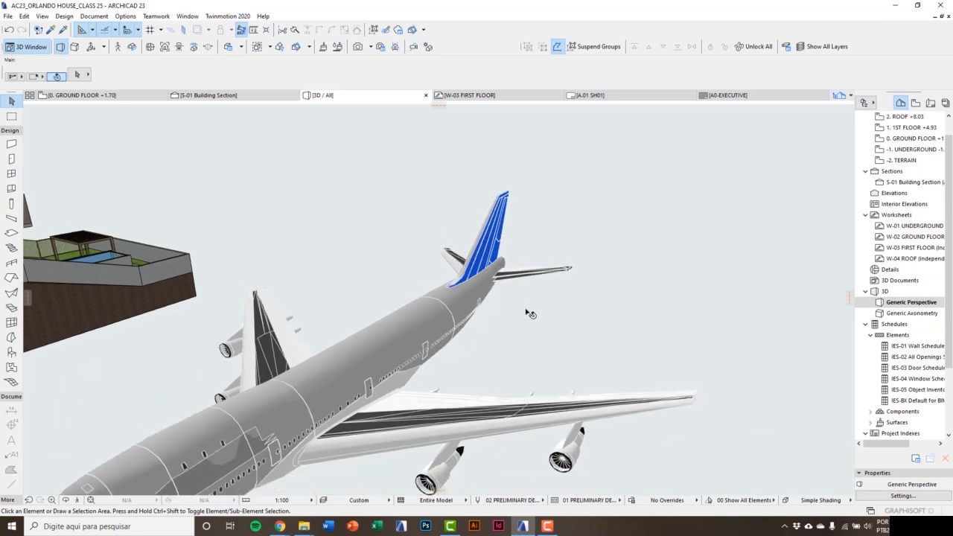
scroll(530, 314, "down", 5)
- Stretch the S-01 section line on the ground floor plan eastward across the pool to beyond the outer boundary wall
left_click(653, 284)
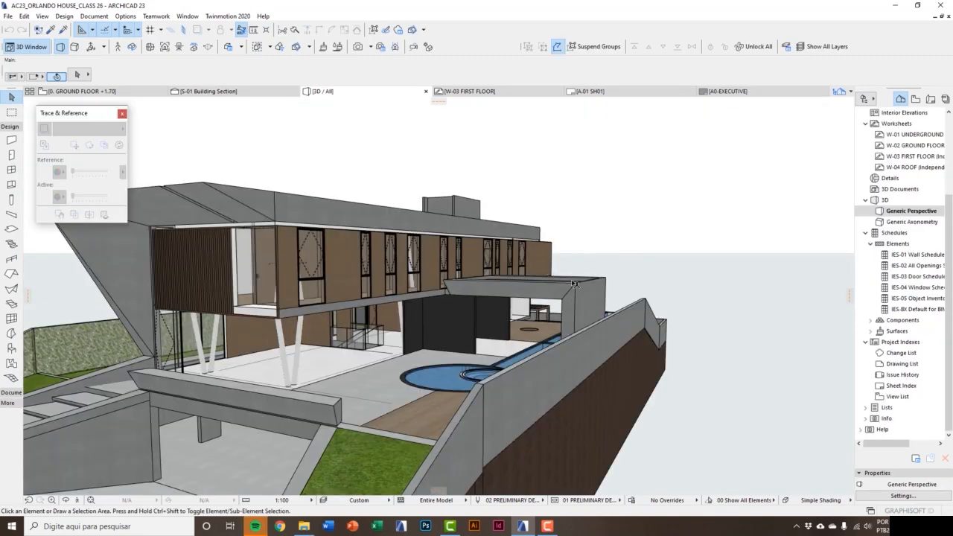
scroll(573, 283, "up", 10)
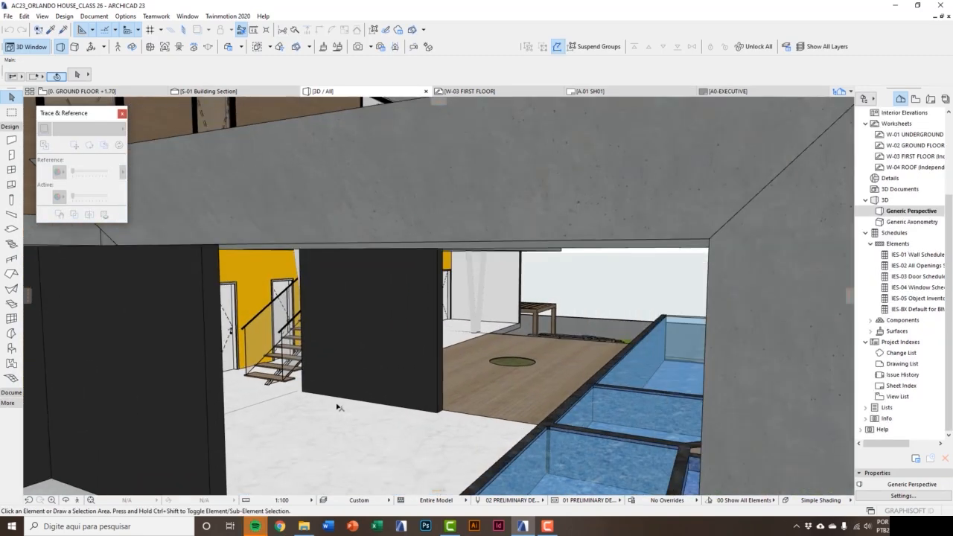
scroll(338, 407, "up", 5)
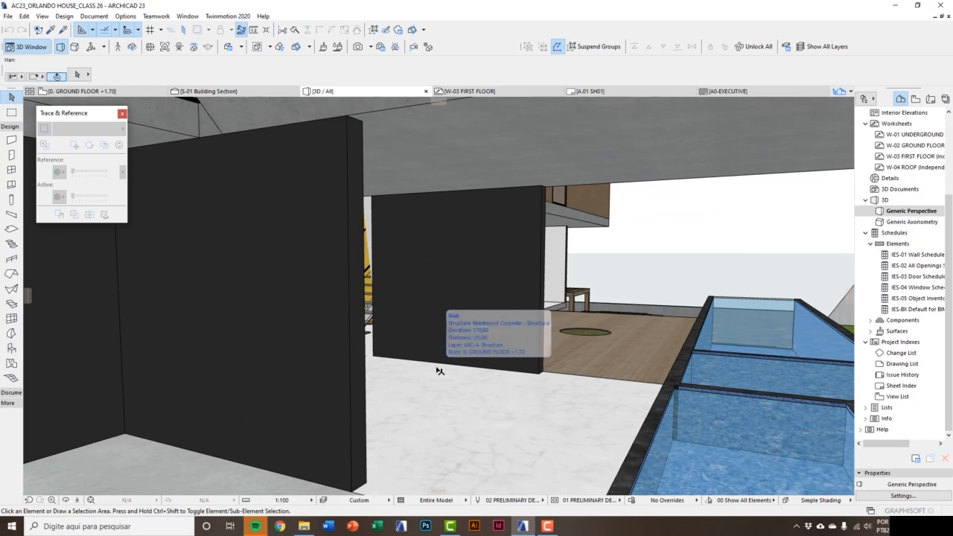
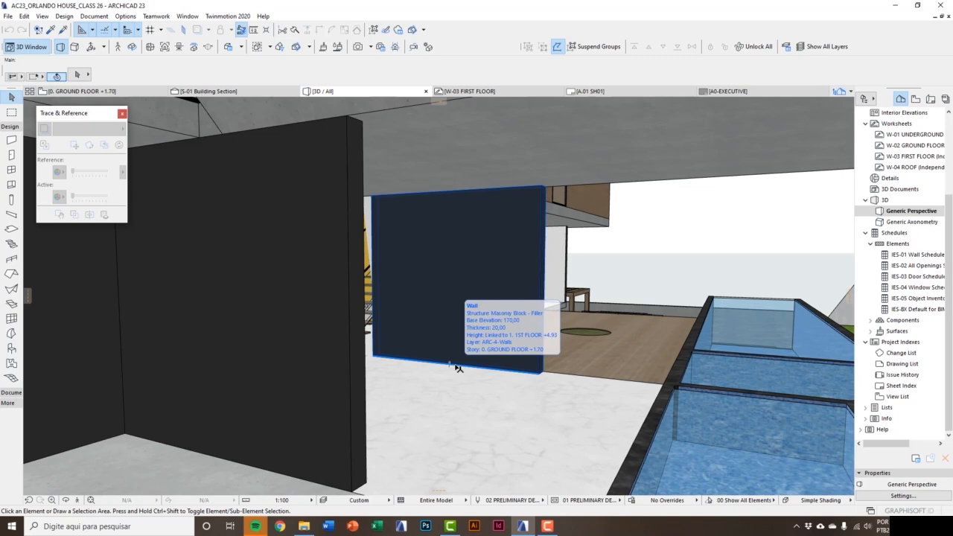
key("F2")
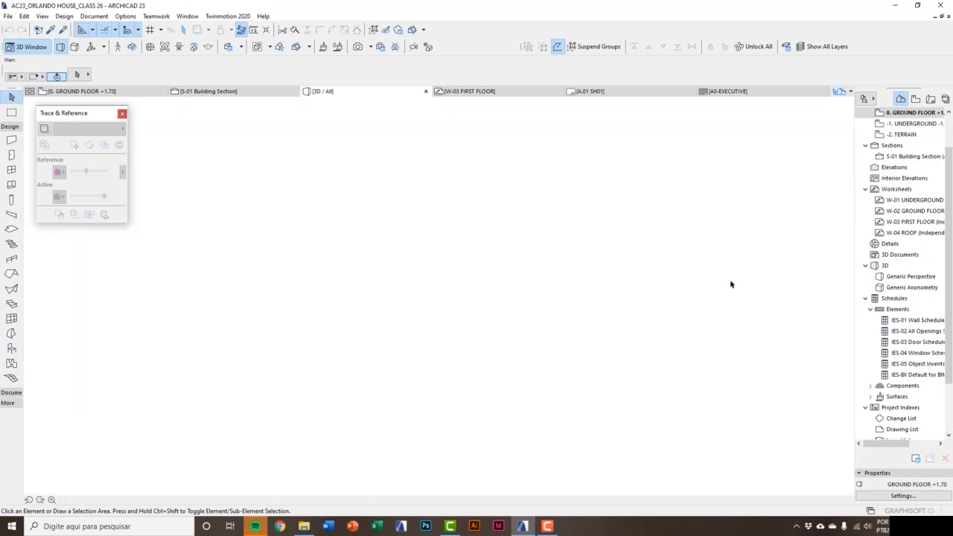
scroll(302, 336, "up", 8)
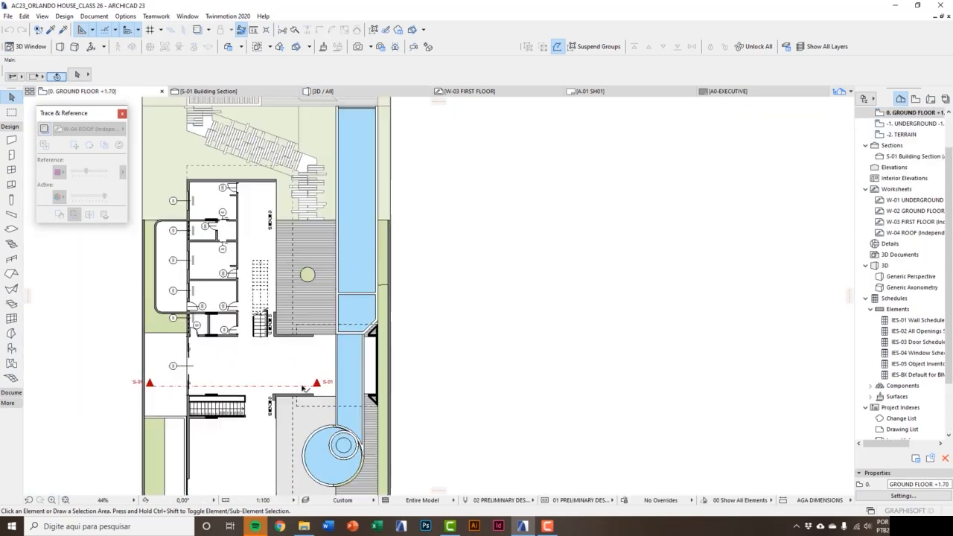
middle_click_drag(297, 332, 321, 342)
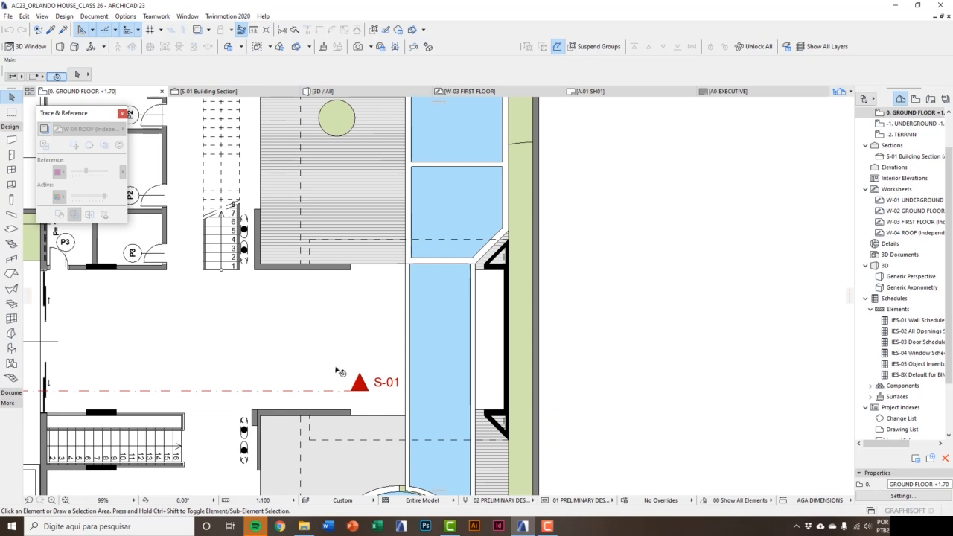
left_click(357, 389)
left_click(359, 388)
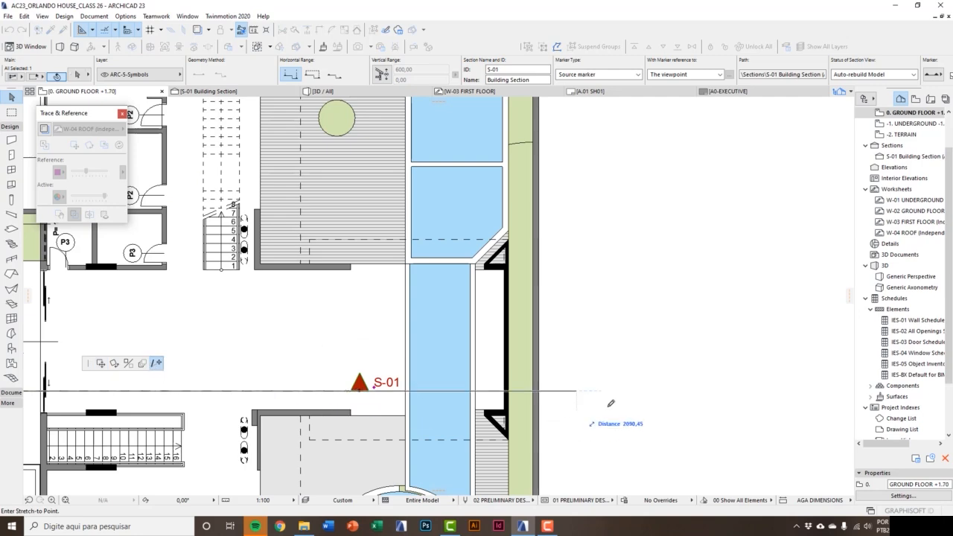
left_click(636, 408)
key("Escape")
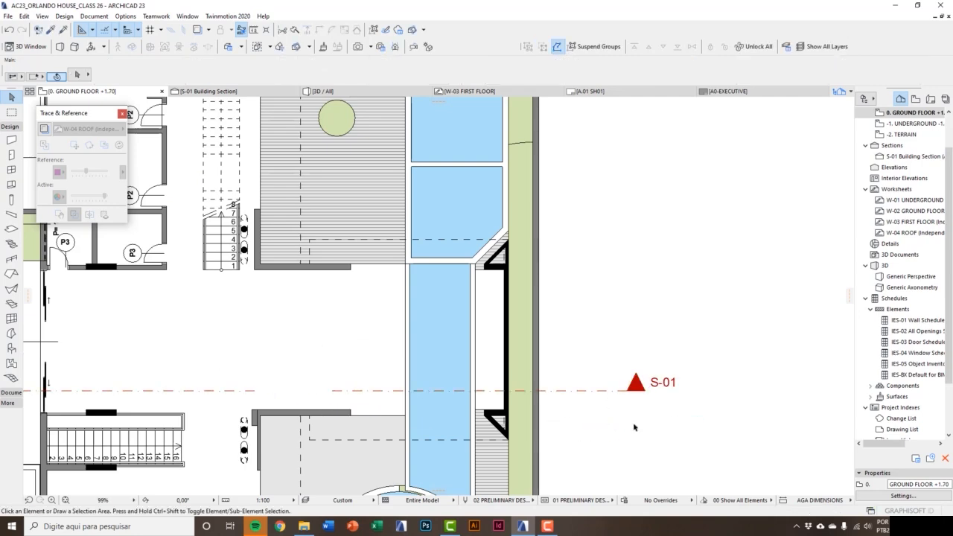
- Turn on the trace reference for the ground floor plan and set it to W-02 GROUND FLOOR (Independent)
scroll(633, 428, "down", 2)
middle_click_drag(633, 428, 638, 411)
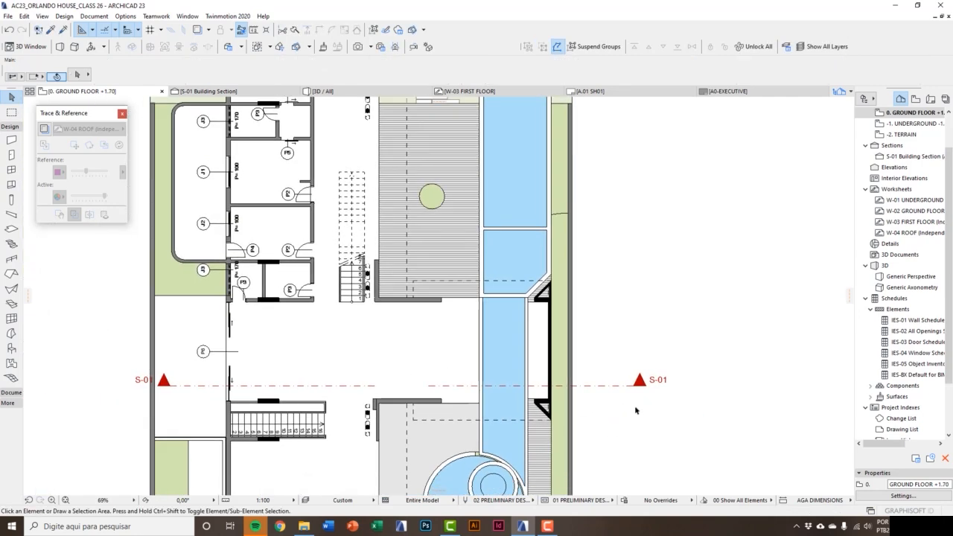
left_click(46, 131)
scroll(436, 349, "up", 4)
left_click(73, 128)
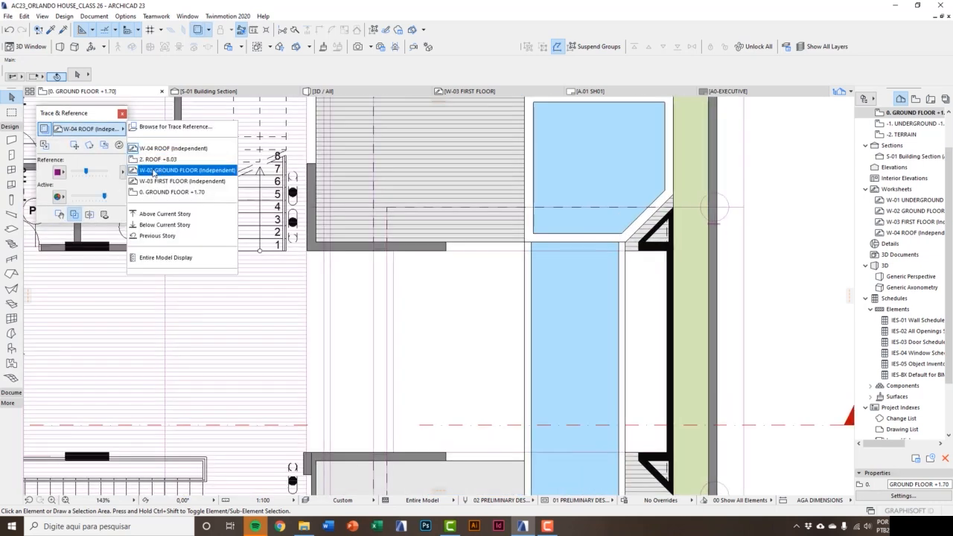
left_click(167, 171)
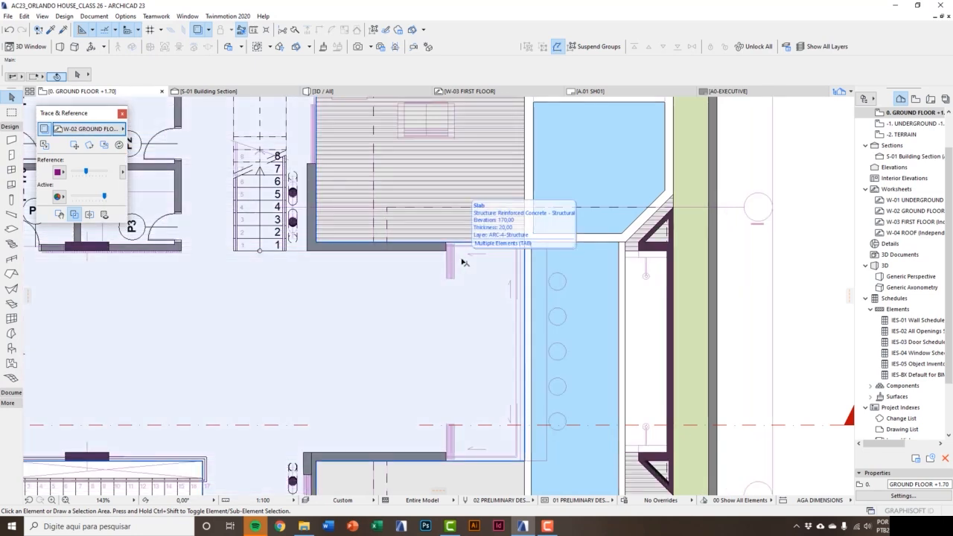
- Draw a vertical line joining the facing corners of the two living area walls and a horizontal line along the upper wall's face past its end
middle_click_drag(474, 306, 408, 260)
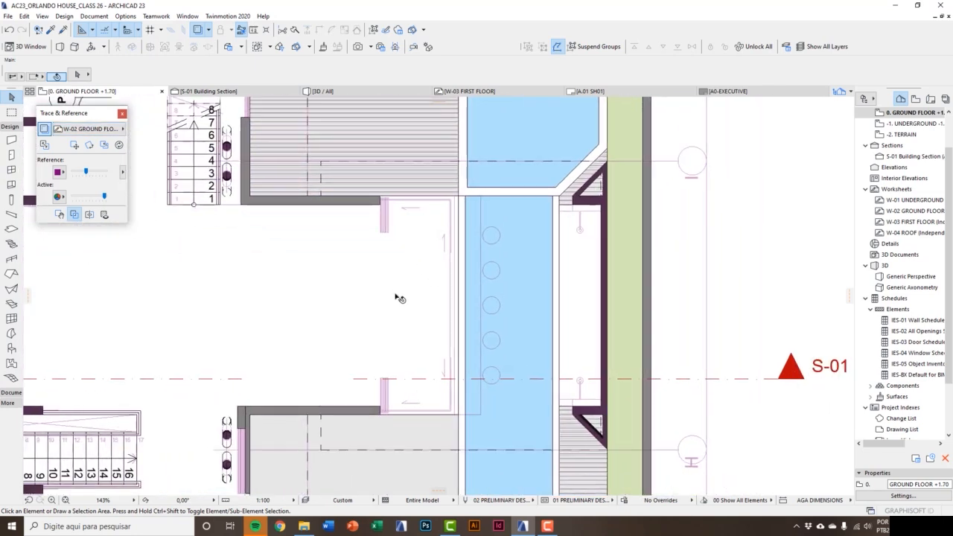
scroll(384, 319, "up", 2)
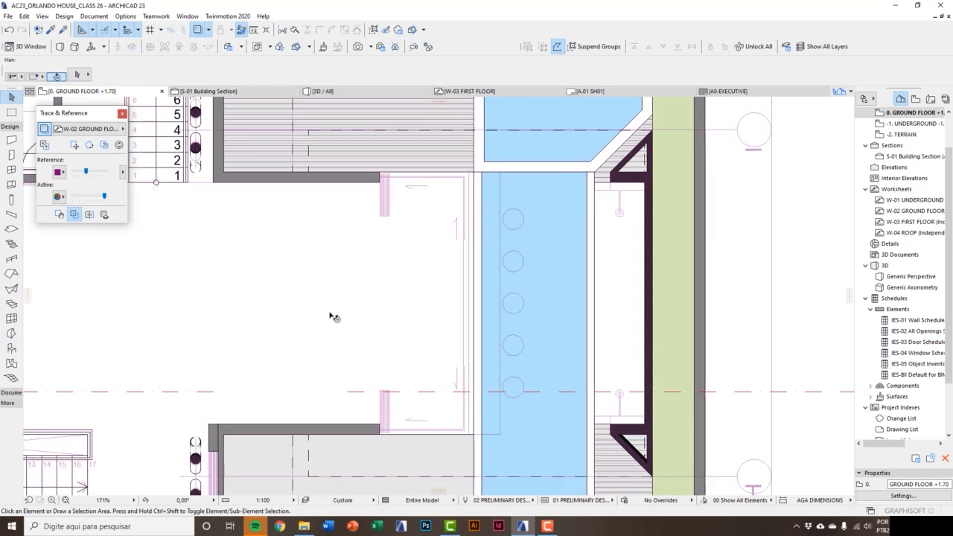
left_click(11, 127)
left_click(11, 136)
left_click(11, 225)
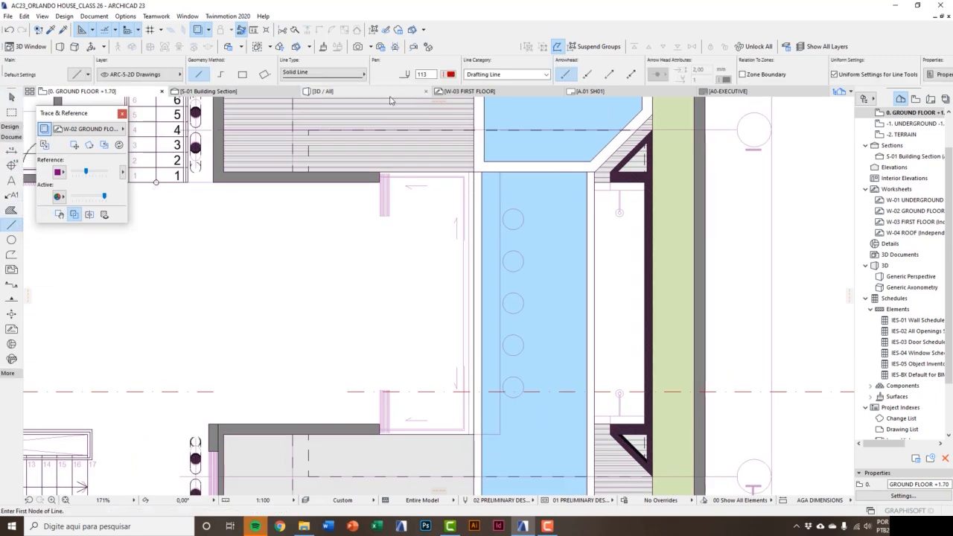
scroll(231, 193, "up", 3)
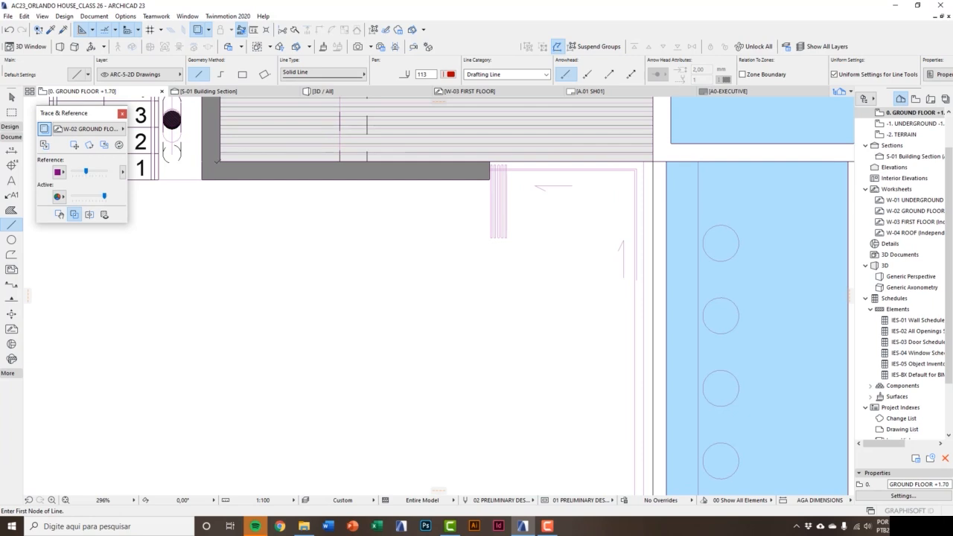
left_click(201, 175)
scroll(205, 224, "down", 3)
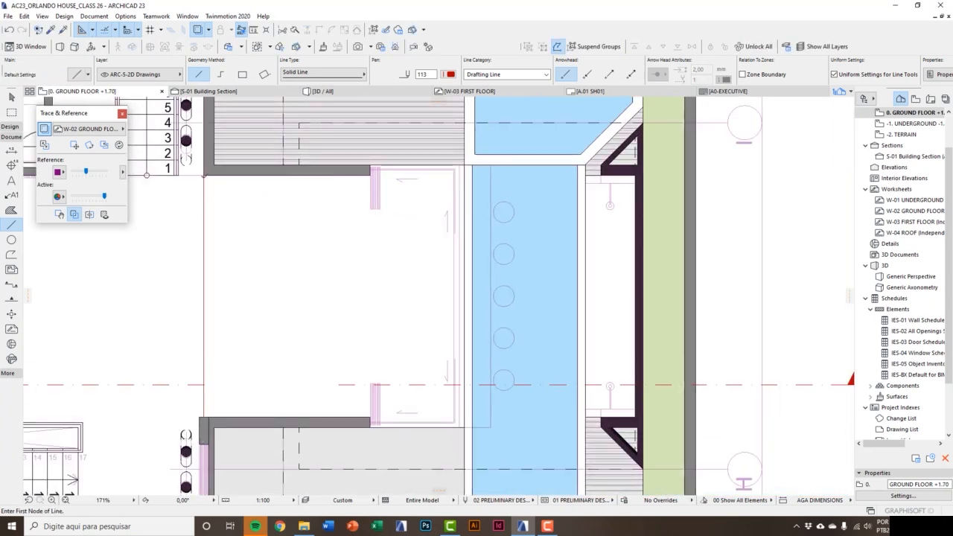
scroll(236, 177, "up", 4)
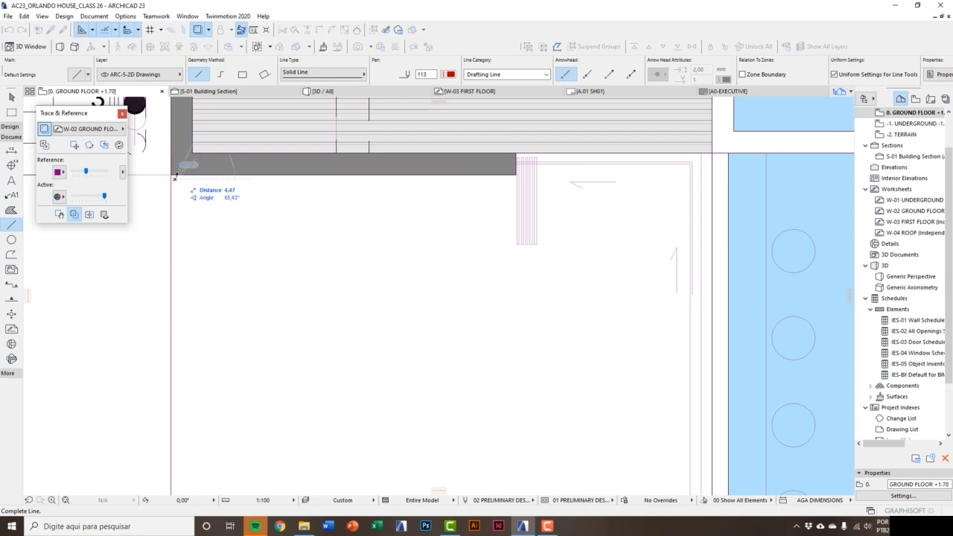
left_click(562, 176)
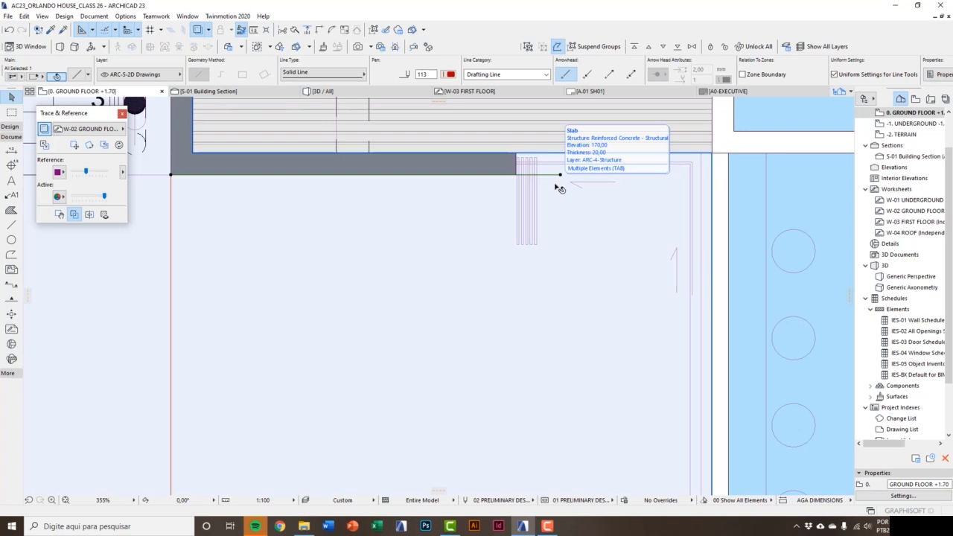
- Drag a copy of the horizontal line straight down into the living area, to the lower end of the traced panels
key("ctrl+shift+d")
left_click(560, 176)
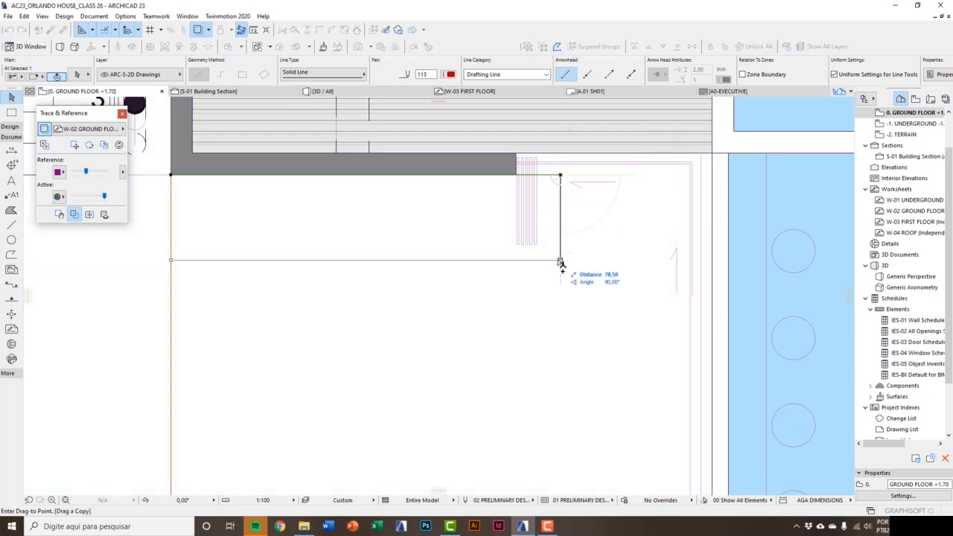
key("Tab")
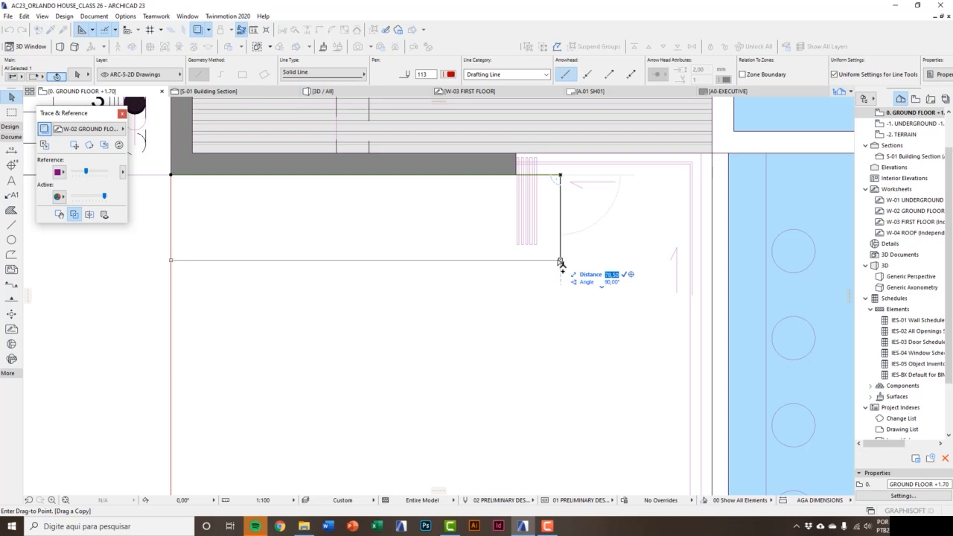
key("Return")
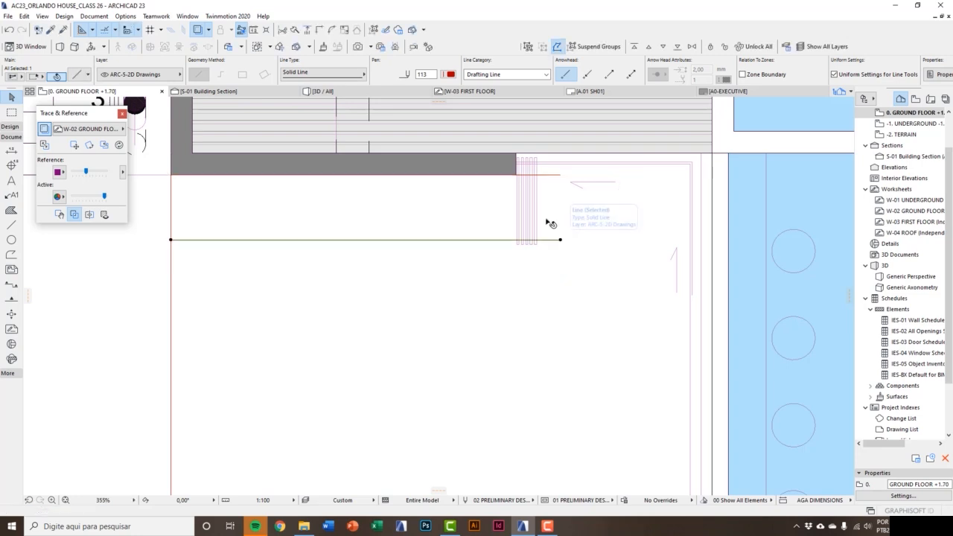
- Drag a copy of both horizontal lines straight down to the lower wall, aligned with the traced panels there
scroll(547, 223, "down", 2)
left_click(553, 180, "shift")
middle_click_drag(549, 268, 527, 217)
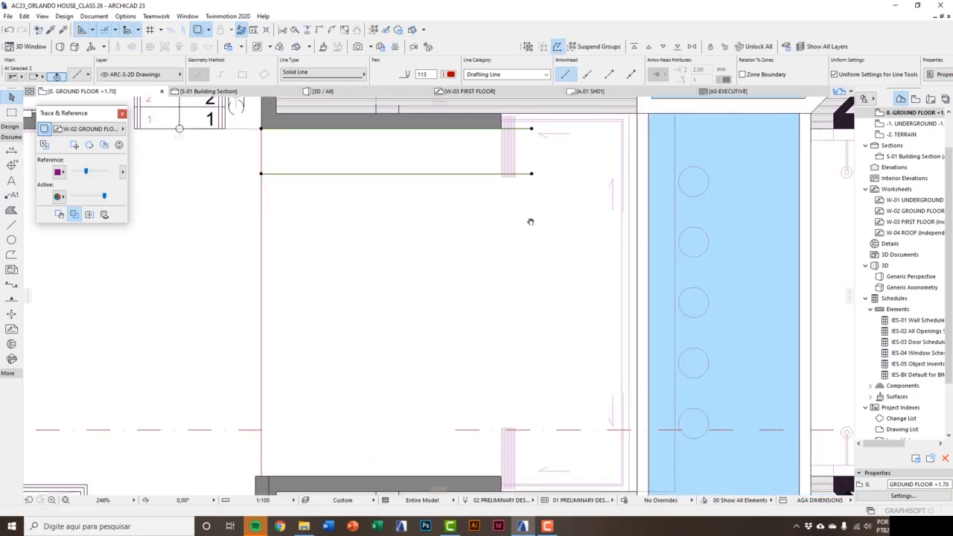
key("ctrl+shift+d")
left_click(532, 174)
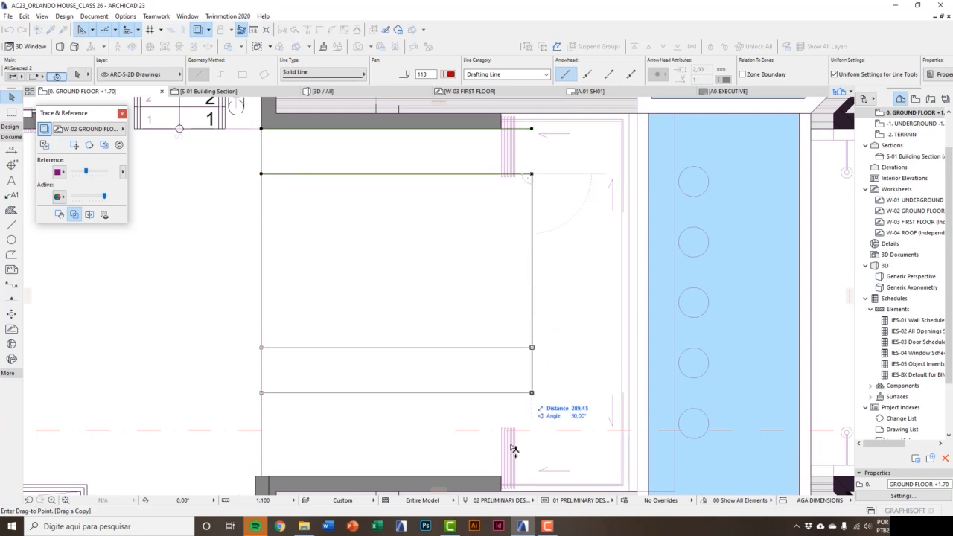
left_click(531, 430)
key("Escape")
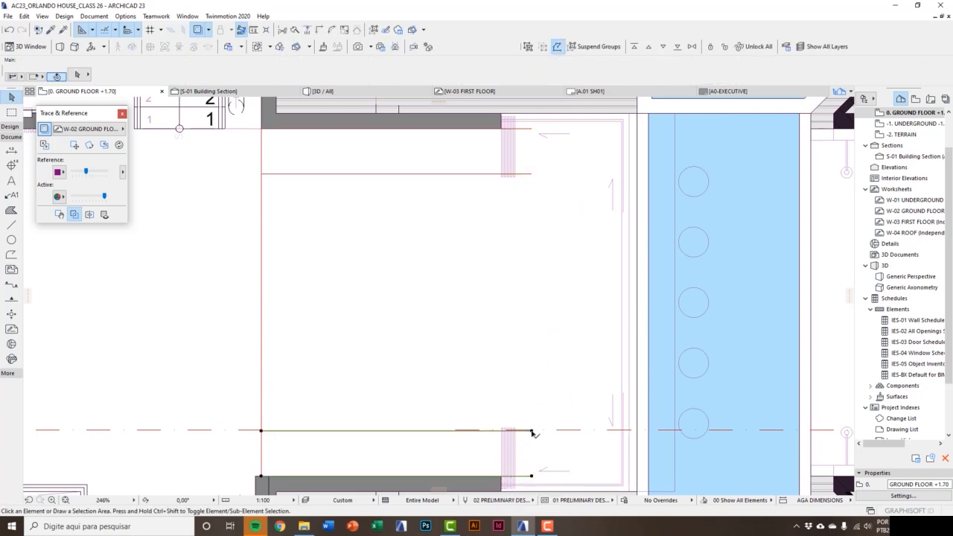
- Copy the inner horizontal guide line near the lower wall straight up by 120 cm
left_click(533, 432)
middle_click_drag(533, 436, 523, 422)
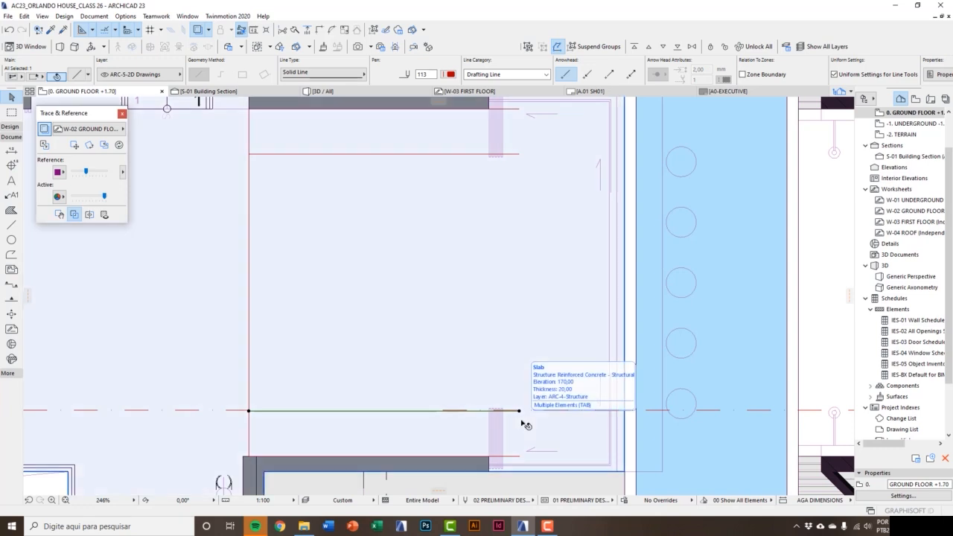
left_click(518, 410, "ctrl")
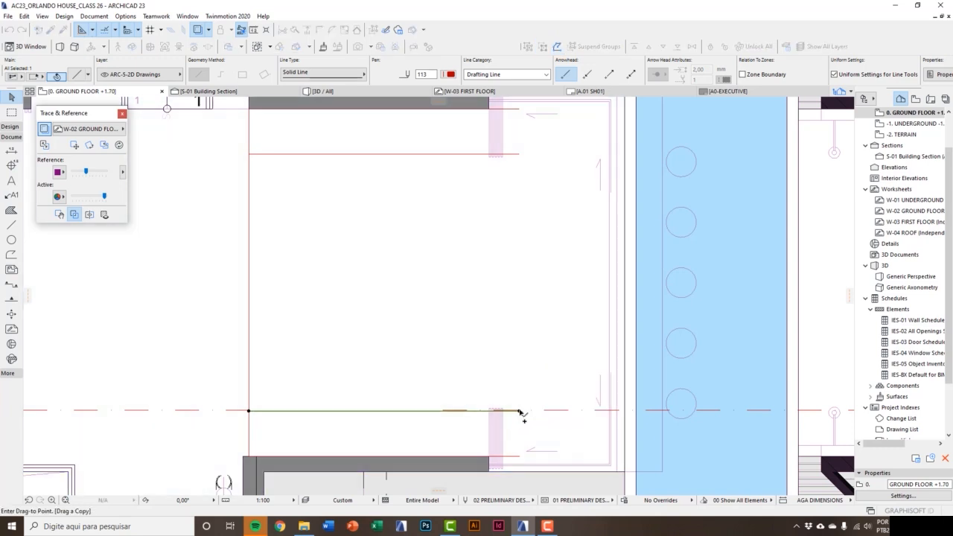
type("1")
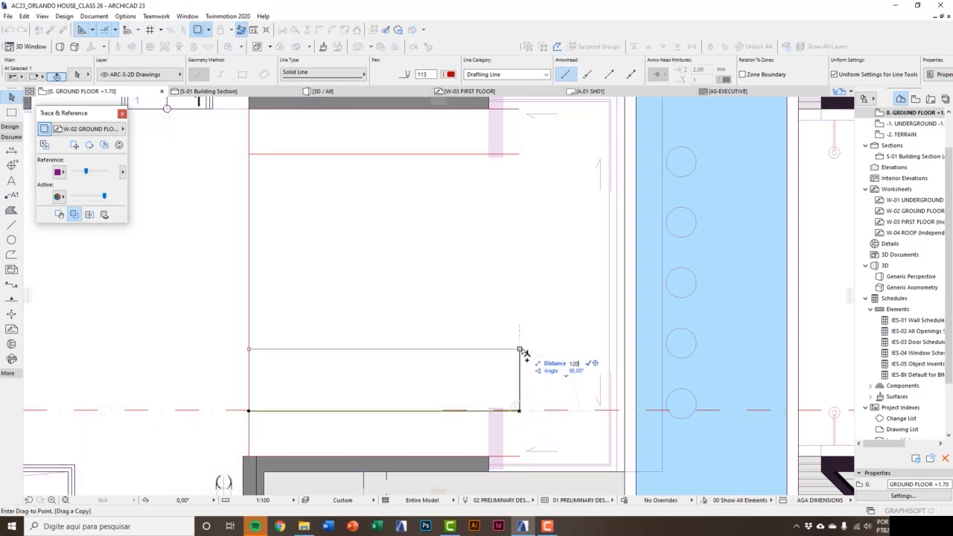
type("20")
key("Return")
key("Escape")
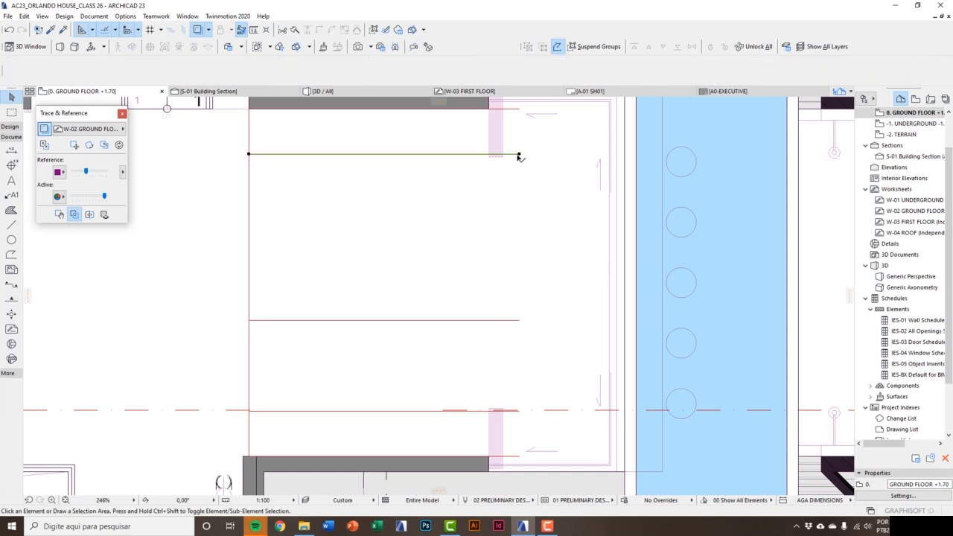
- Copy the inner horizontal guide line near the upper wall straight down by 120 cm
left_click(519, 155)
left_click(519, 155, "ctrl")
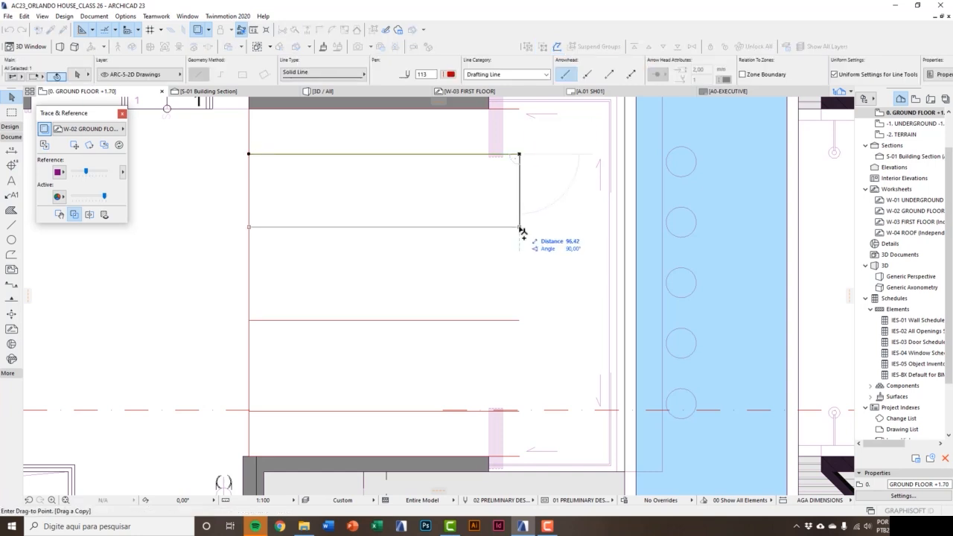
type("12")
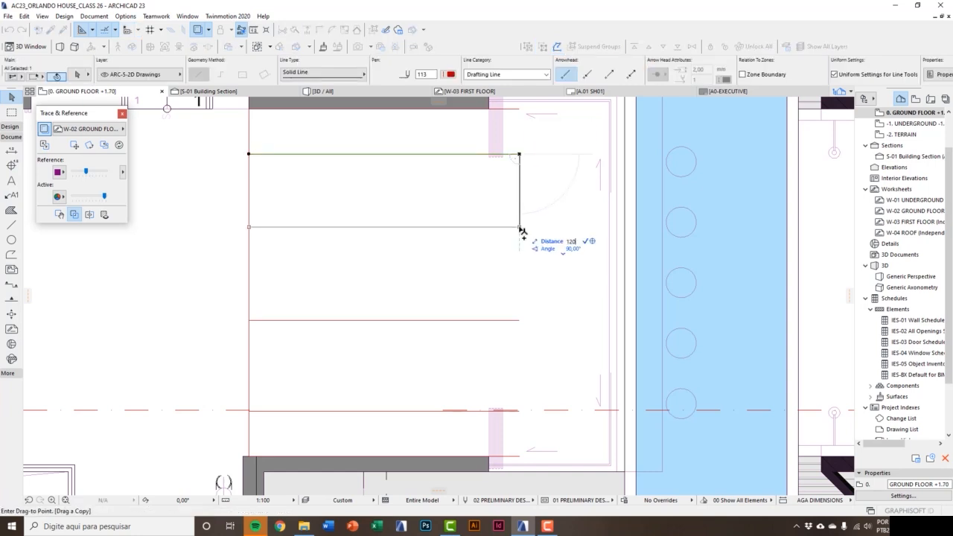
type("0")
key("Return")
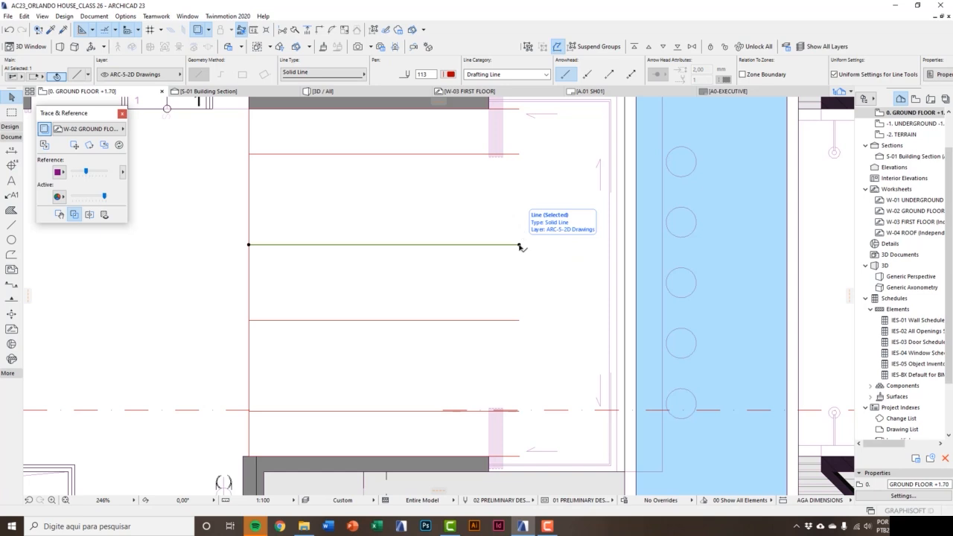
key("Escape")
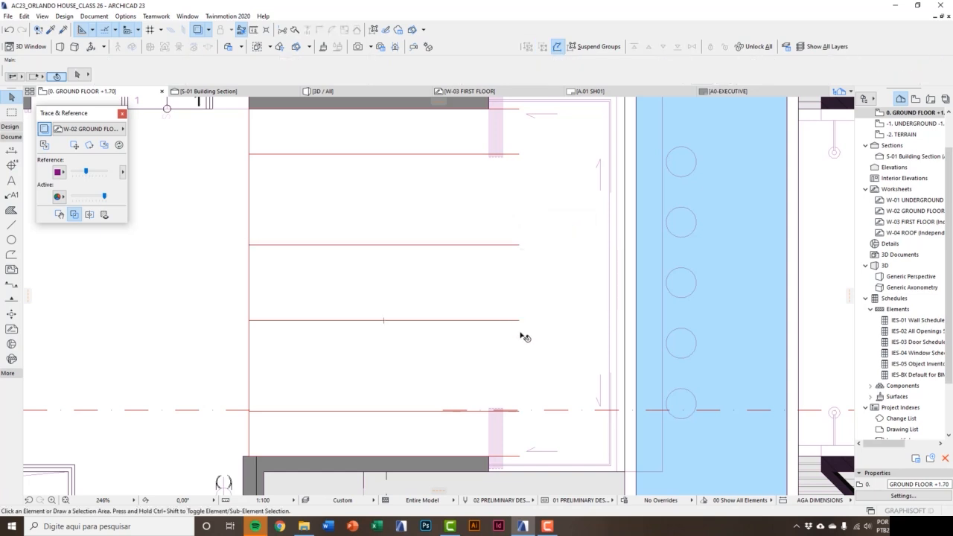
- Copy the lower of the two middle horizontal guide lines straight up by about 30 cm
middle_click_drag(523, 338, 518, 336)
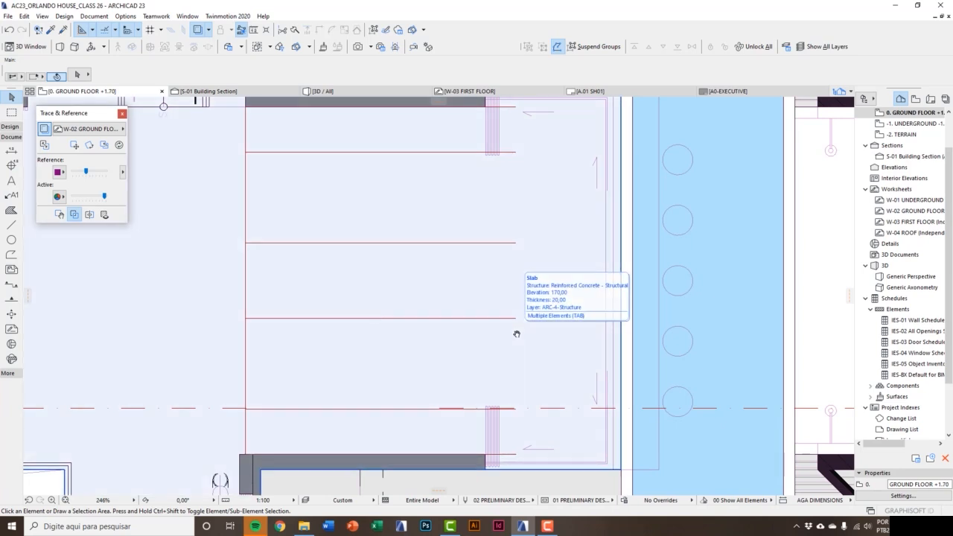
middle_click_drag(519, 336, 504, 336)
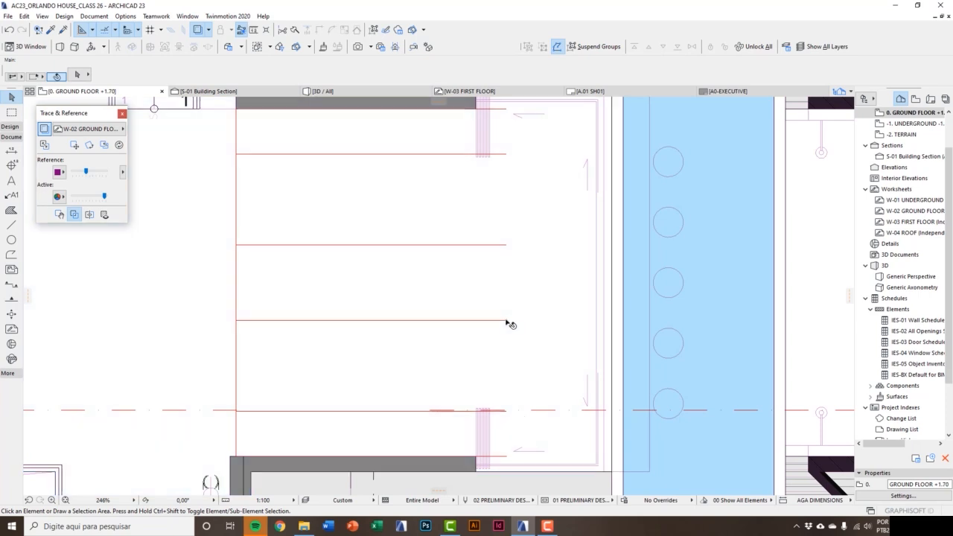
left_click(506, 321)
key("ctrl+shift+d")
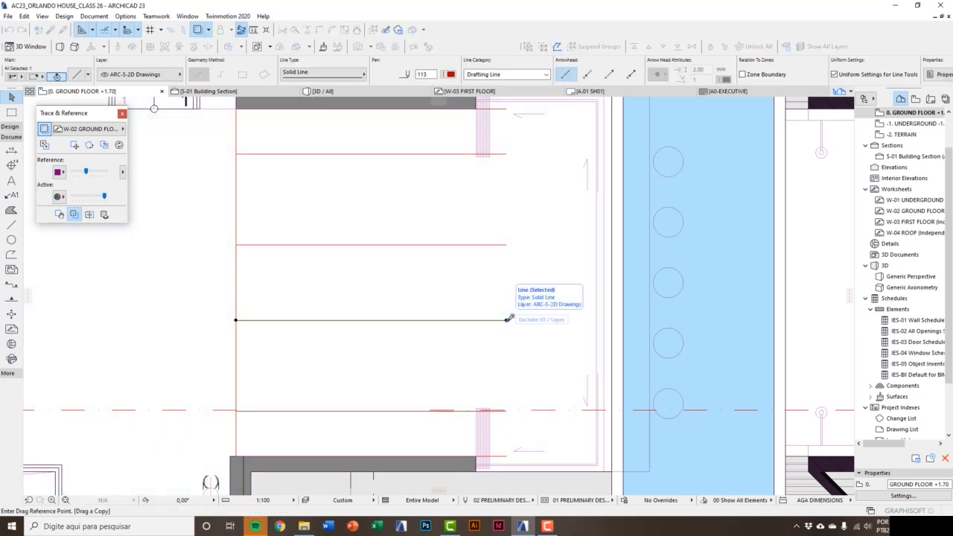
left_click(506, 320)
key("Tab")
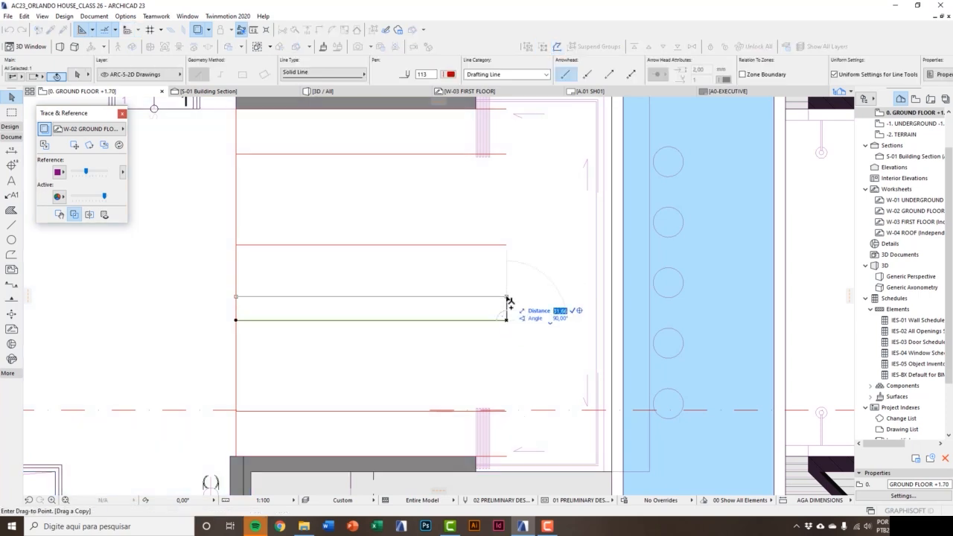
left_click(508, 298)
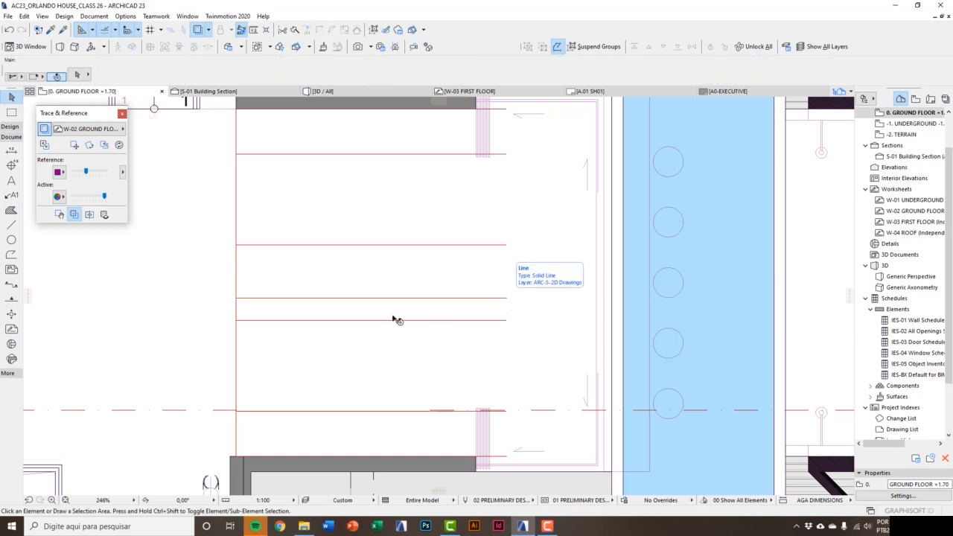
- Copy the vertical guide line joining the wall corners 150 cm horizontally toward the pool
middle_click_drag(380, 298, 397, 380)
scroll(320, 230, "up", 2)
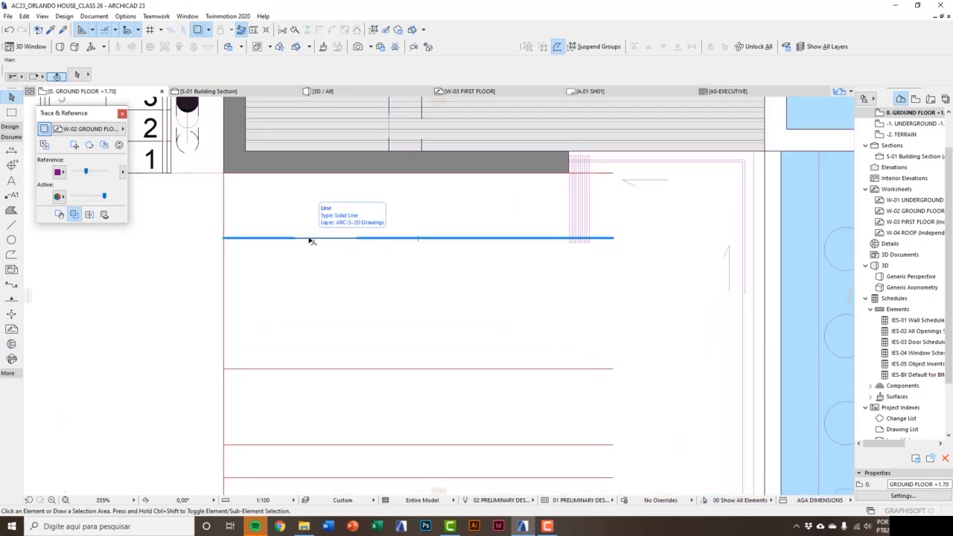
left_click(225, 204)
left_click(226, 204)
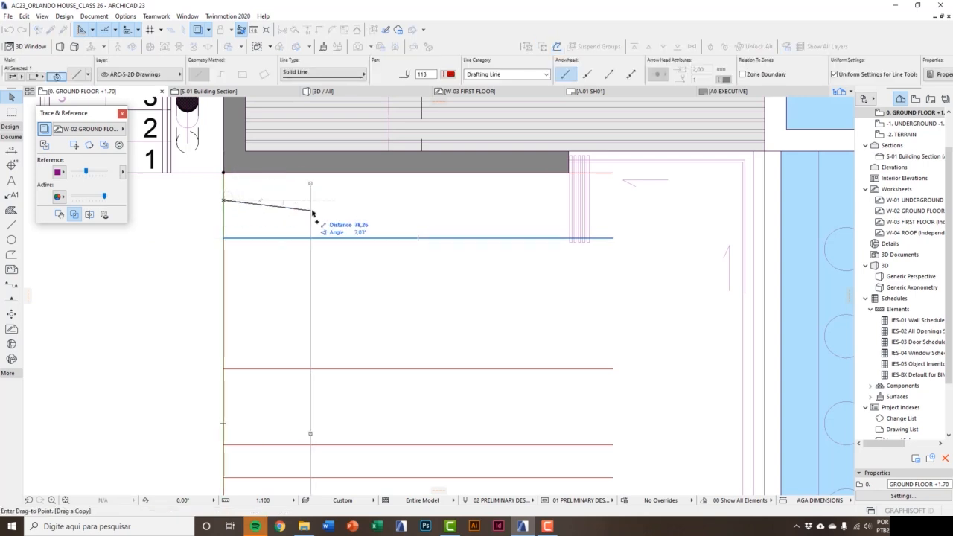
type("15")
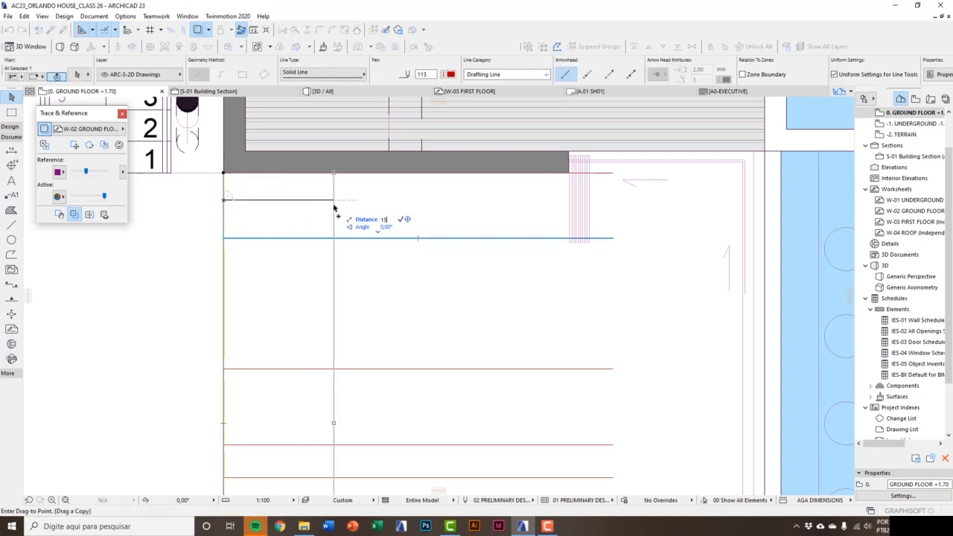
type("0")
key("Return")
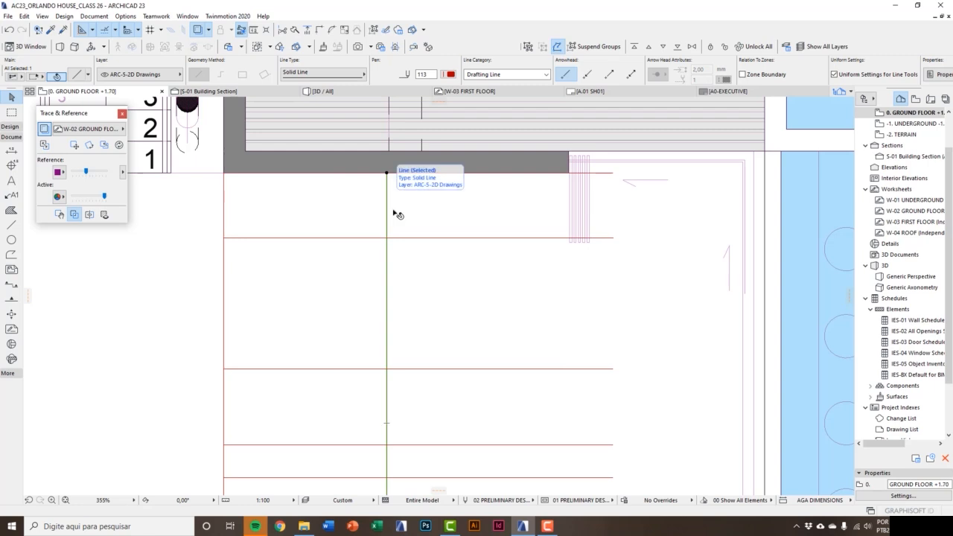
- Shorten the copied vertical line so it ends on the second horizontal guide line below the upper wall
scroll(393, 214, "down", 2)
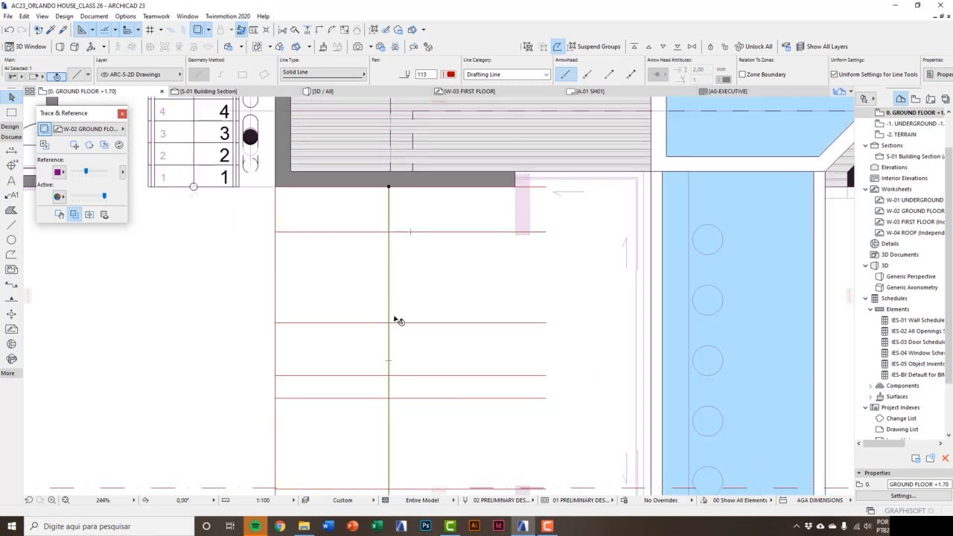
middle_click_drag(388, 326, 383, 274)
left_click(383, 483)
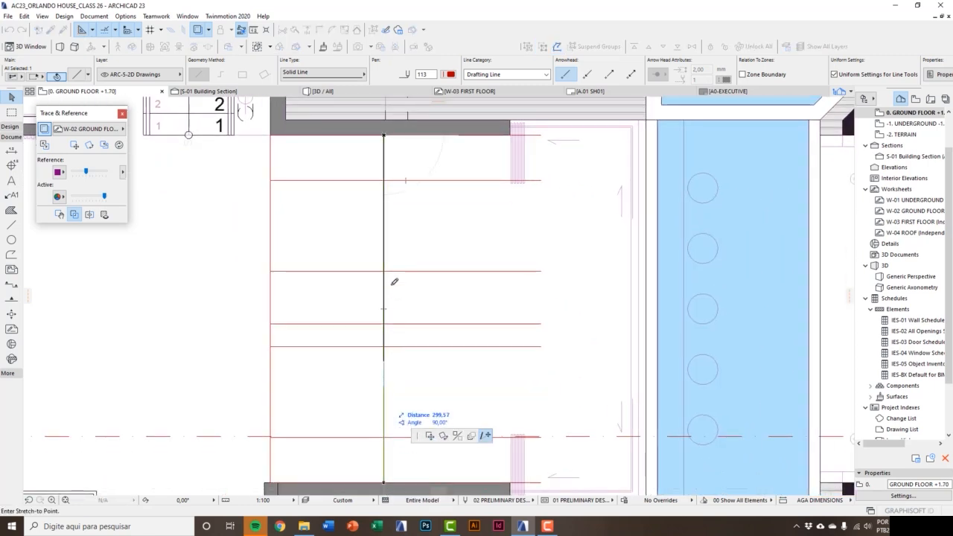
left_click(387, 178)
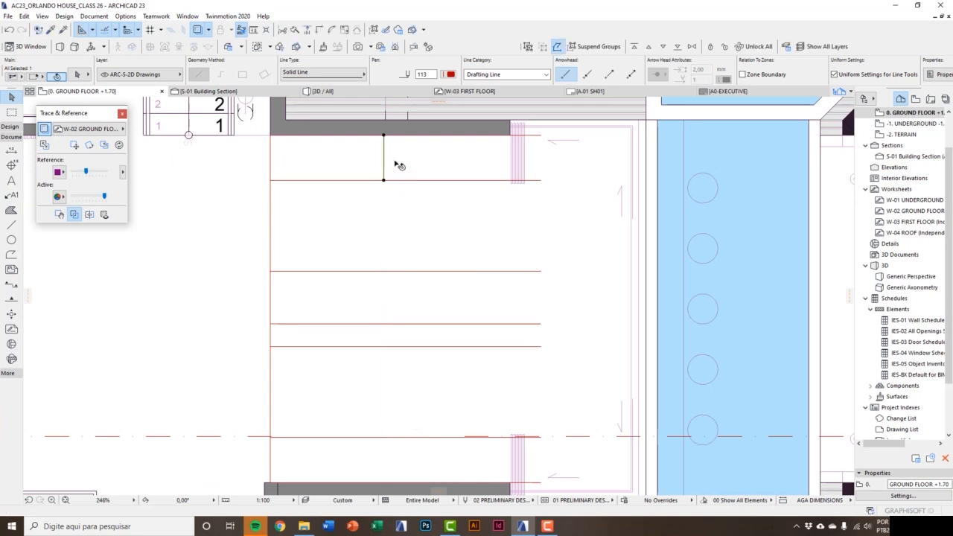
middle_click_drag(402, 198, 404, 225)
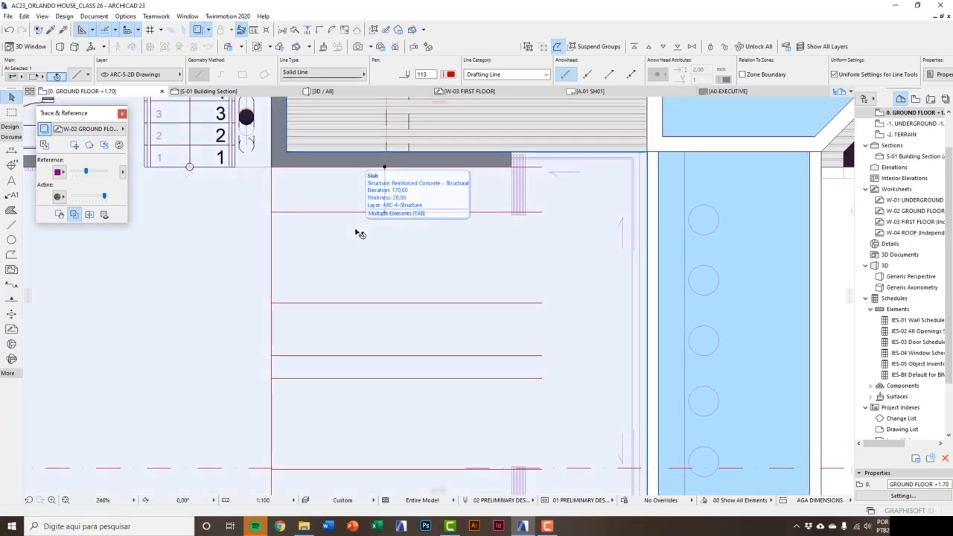
key("Escape")
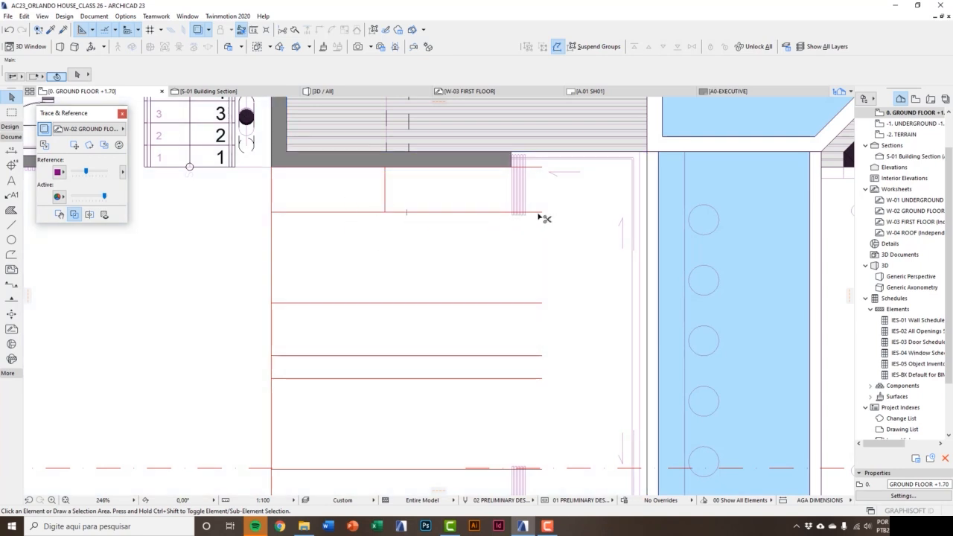
- Trim the second horizontal line back to the short vertical line, and undo the extra trim of its pool-side part
scroll(394, 238, "down", 2)
scroll(394, 212, "up", 3)
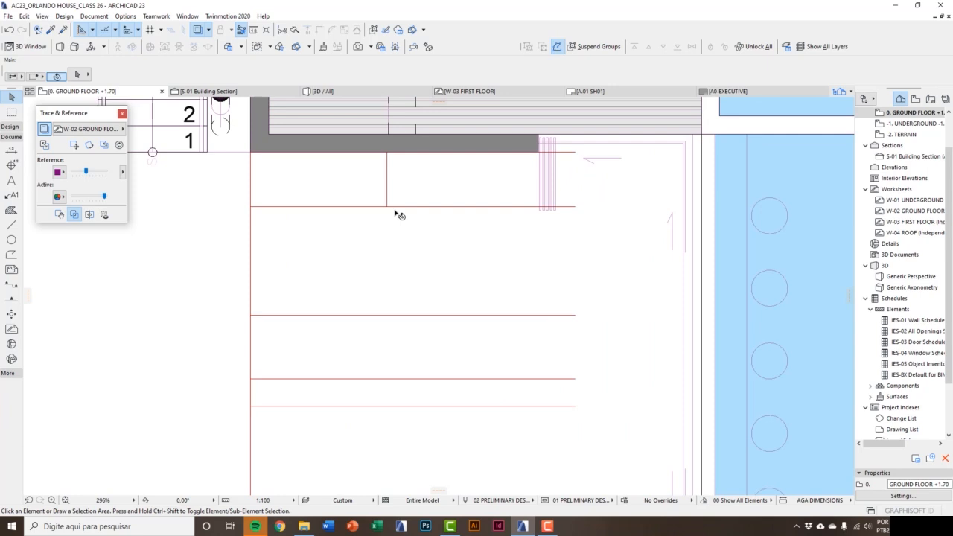
left_click(356, 208, "ctrl")
left_click(564, 207, "ctrl")
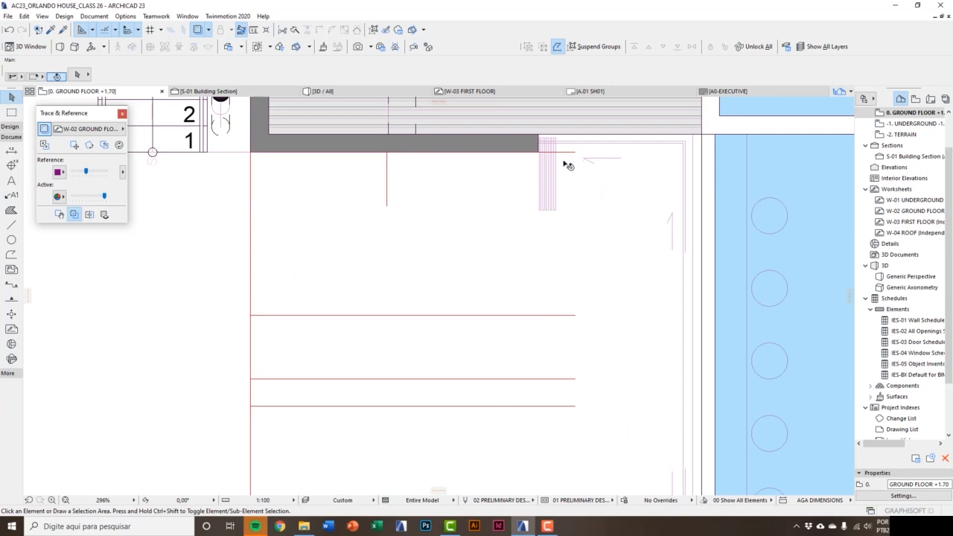
key("ctrl+z")
scroll(442, 268, "down", 3)
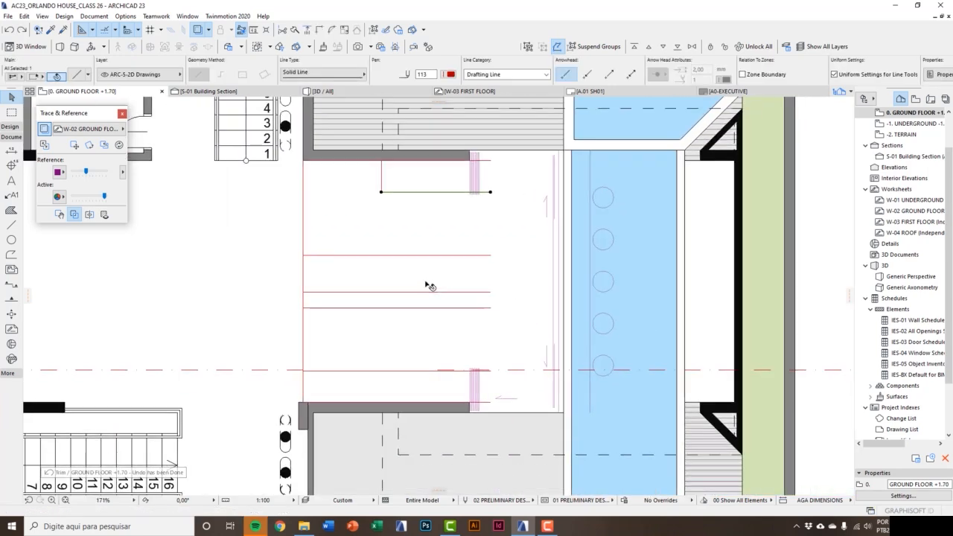
- Draw a vertical line from the end corner of the upper wall to the end corner of the lower wall
left_click(11, 224)
scroll(461, 188, "up", 8)
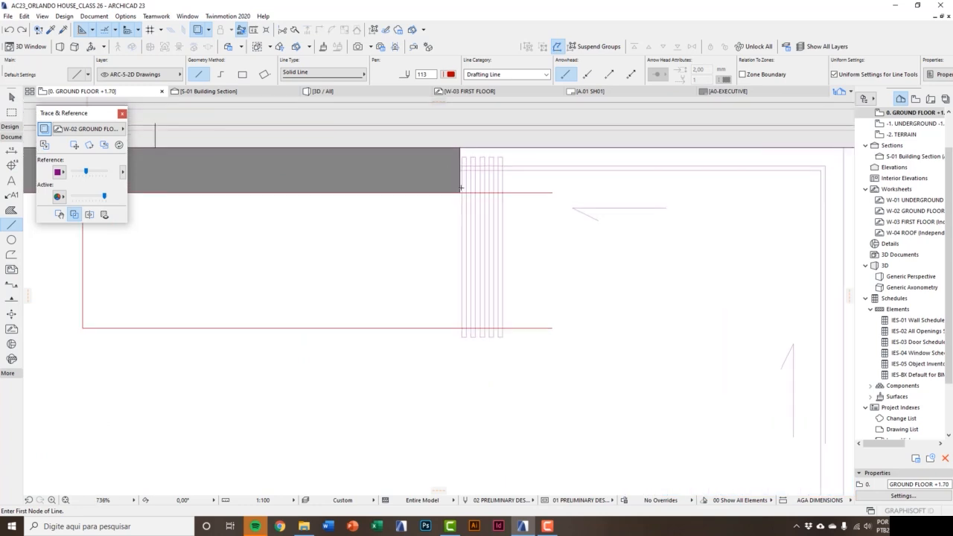
left_click(460, 189)
scroll(474, 261, "down", 3)
scroll(478, 437, "up", 3)
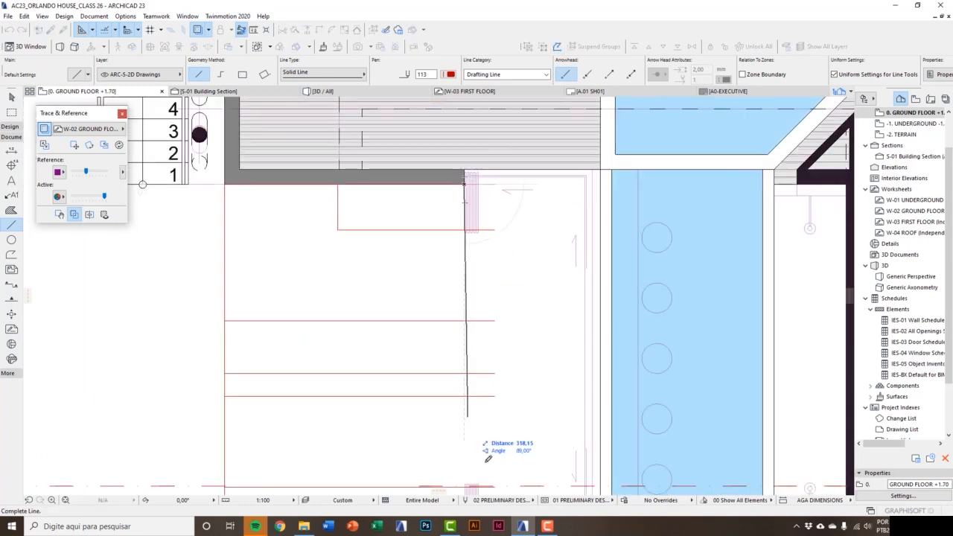
scroll(474, 414, "down", 2)
left_click(466, 441)
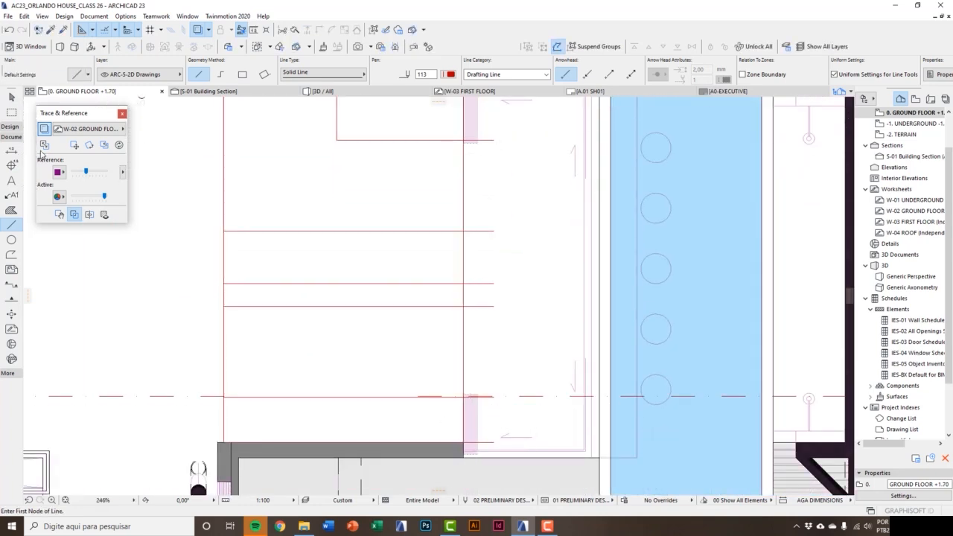
- Turn off the trace reference and trim the upper guide lines' overhangs and the wall-end vertical line between the first two boxes
left_click(46, 130)
scroll(403, 249, "down", 4)
scroll(437, 149, "up", 3)
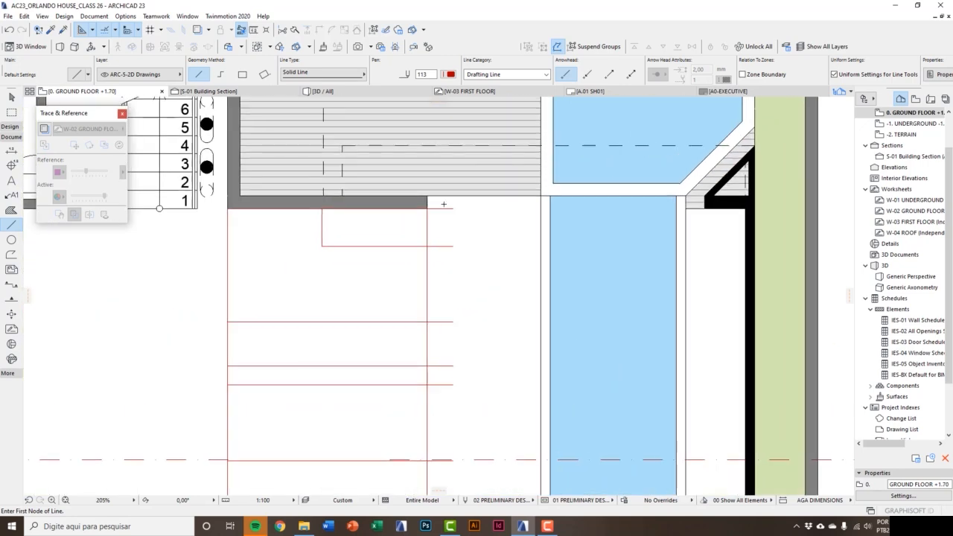
left_click(445, 247, "ctrl")
left_click(451, 322, "ctrl")
left_click(428, 301, "ctrl")
middle_click_drag(437, 344, 462, 278)
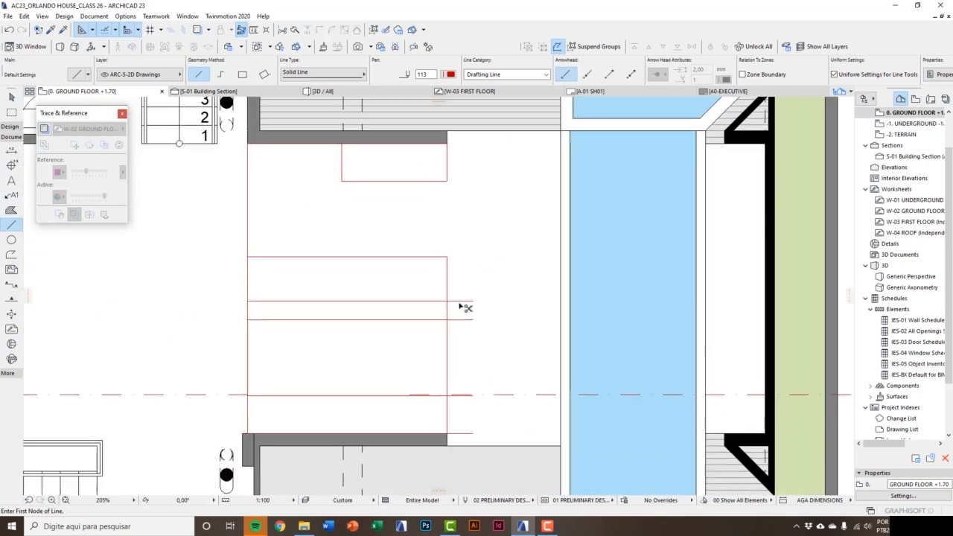
- Trim the middle lines' remaining overhangs and the vertical segments between the boxes, leaving separate rectangles, and exit the Line tool
left_click(461, 301, "ctrl")
left_click(448, 347, "ctrl")
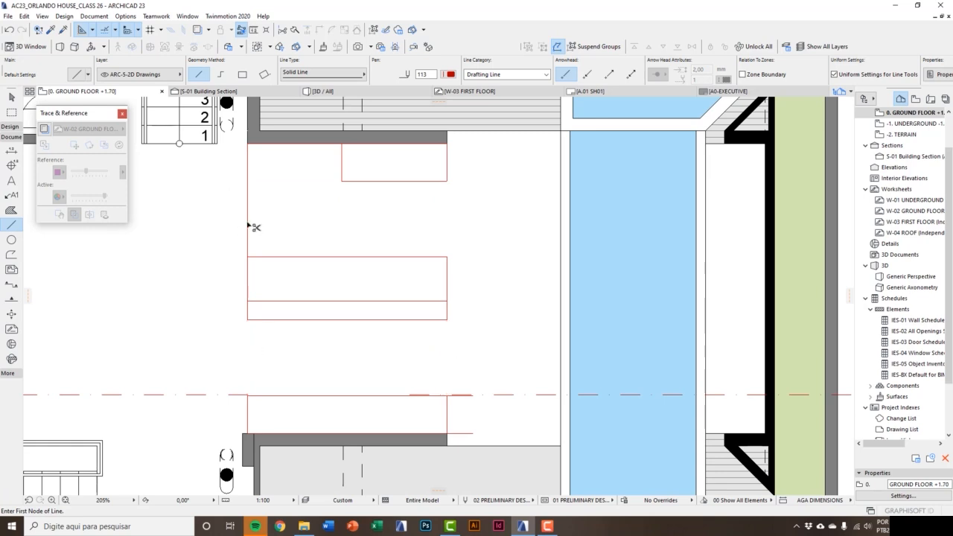
scroll(262, 195, "down", 2)
scroll(262, 195, "down", 1)
middle_click_drag(267, 209, 259, 204)
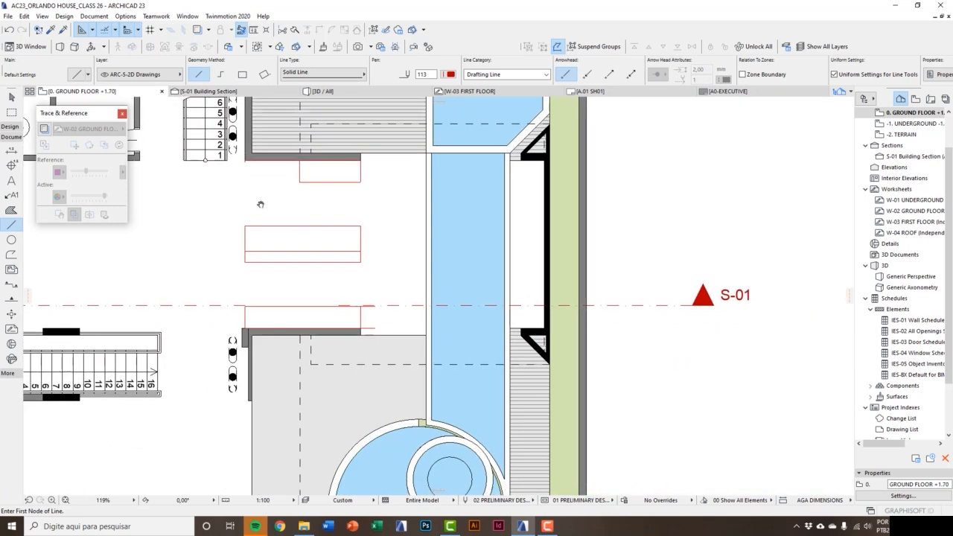
key("Escape")
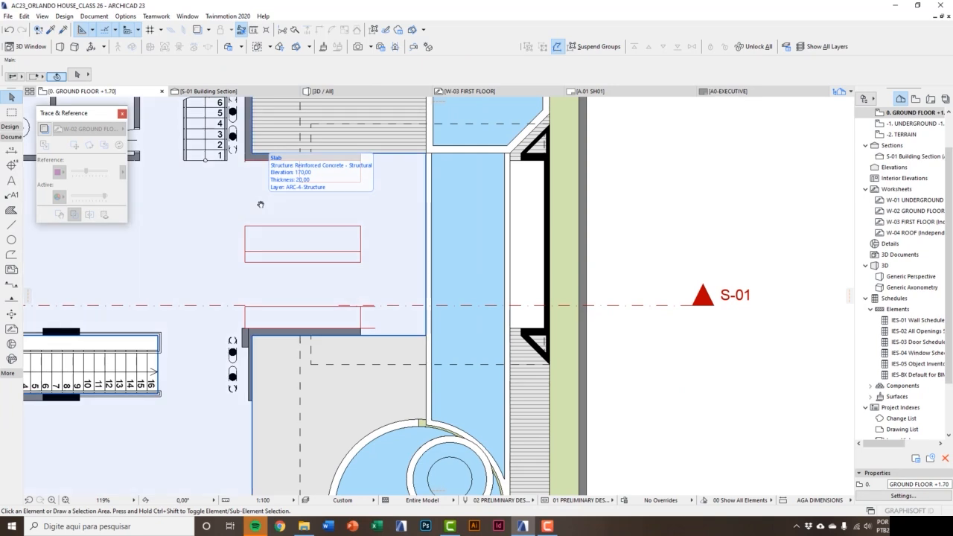
- Open the Object tool's default settings and expand ARCHICAD Library 23 down to the 1.1 Furnishing 23 folders
scroll(291, 212, "up", 2)
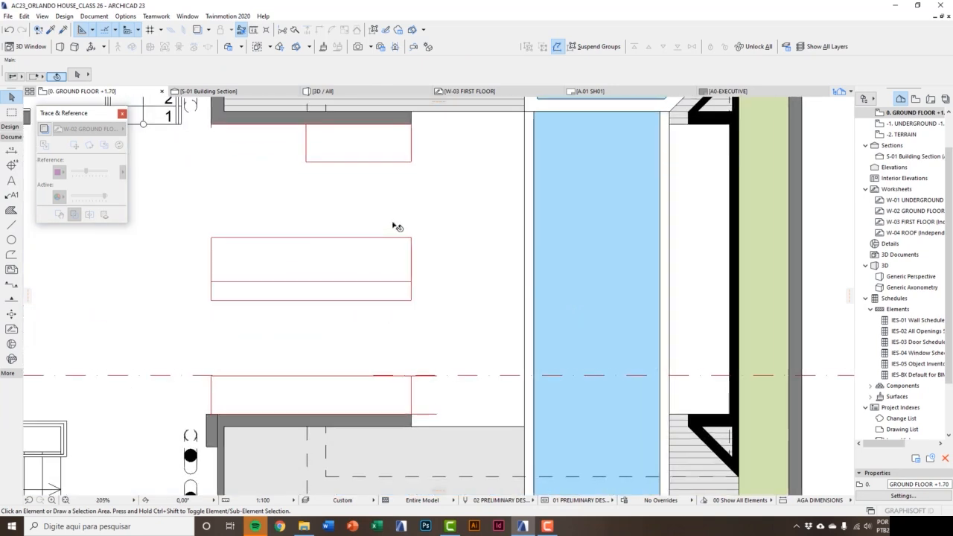
left_click(18, 128)
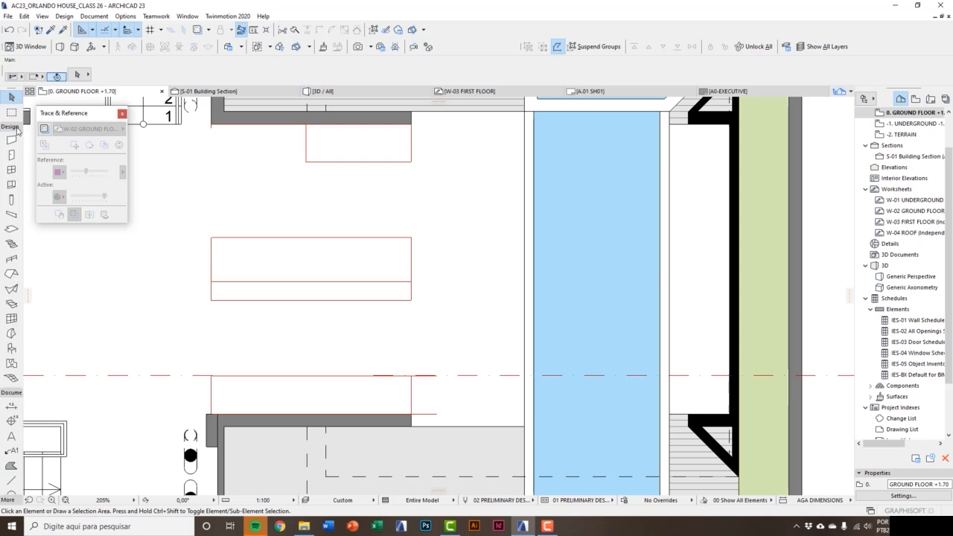
double_click(12, 349)
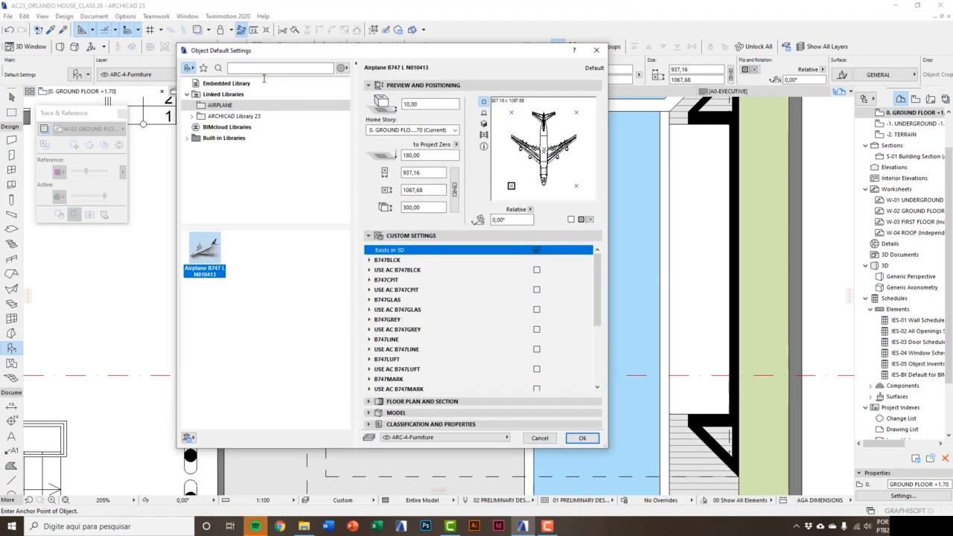
left_click(198, 117)
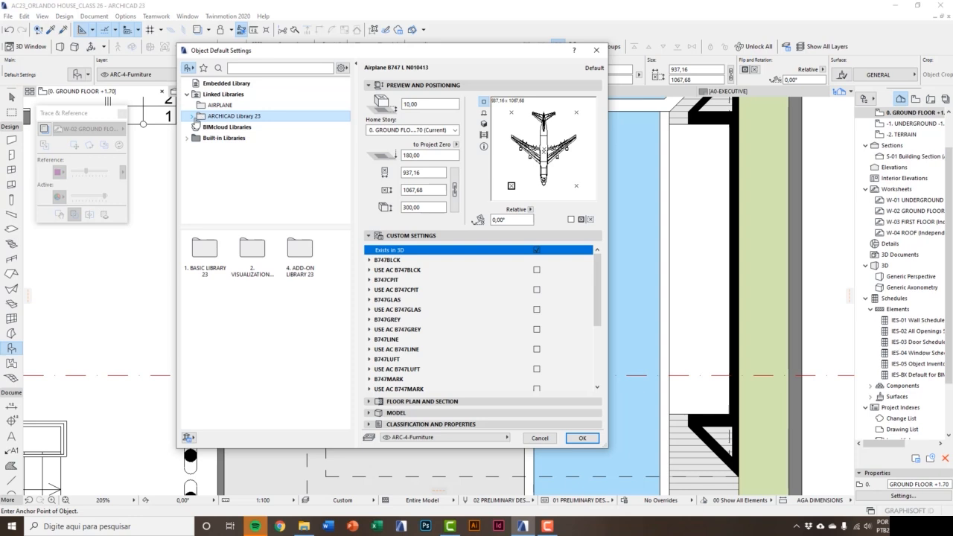
left_click(193, 117)
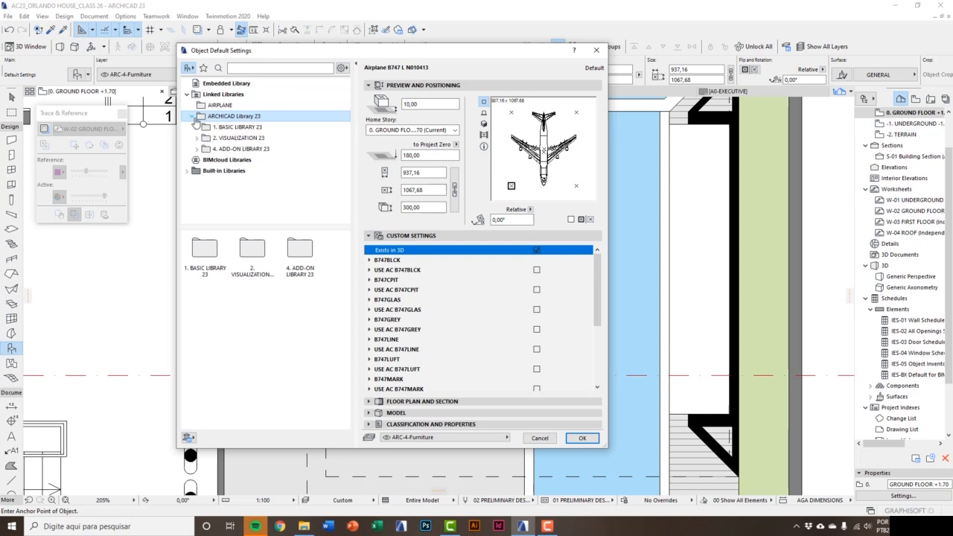
left_click(197, 127)
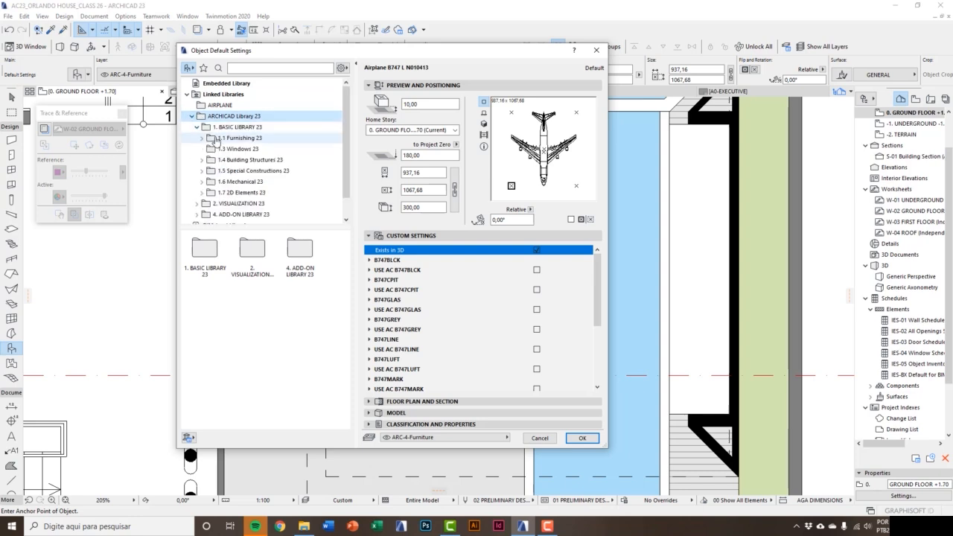
left_click(216, 139)
left_click(202, 139)
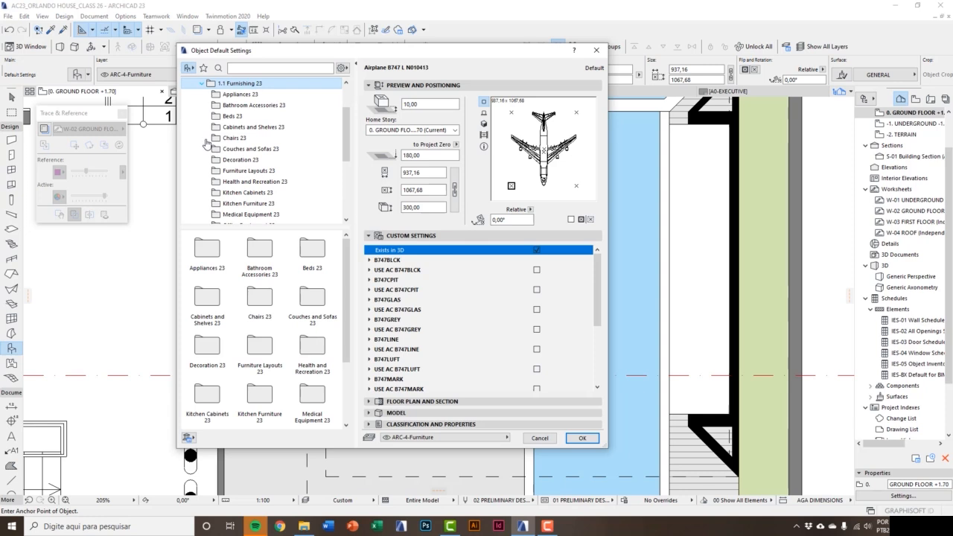
- Choose the Cabinet Base Triple Door 23 object from the Kitchen Cabinets 23 folder
left_click(244, 206)
left_click(235, 194)
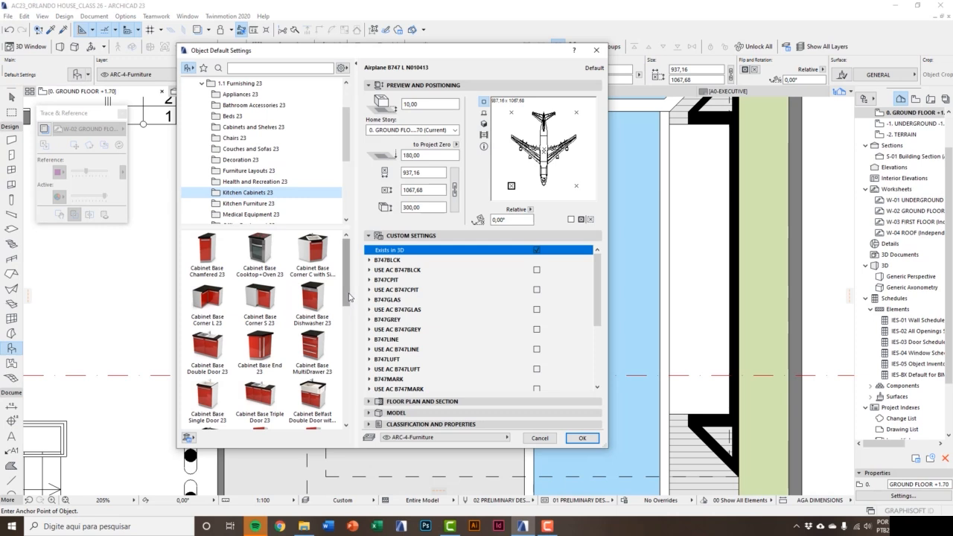
scroll(347, 297, "down", 2)
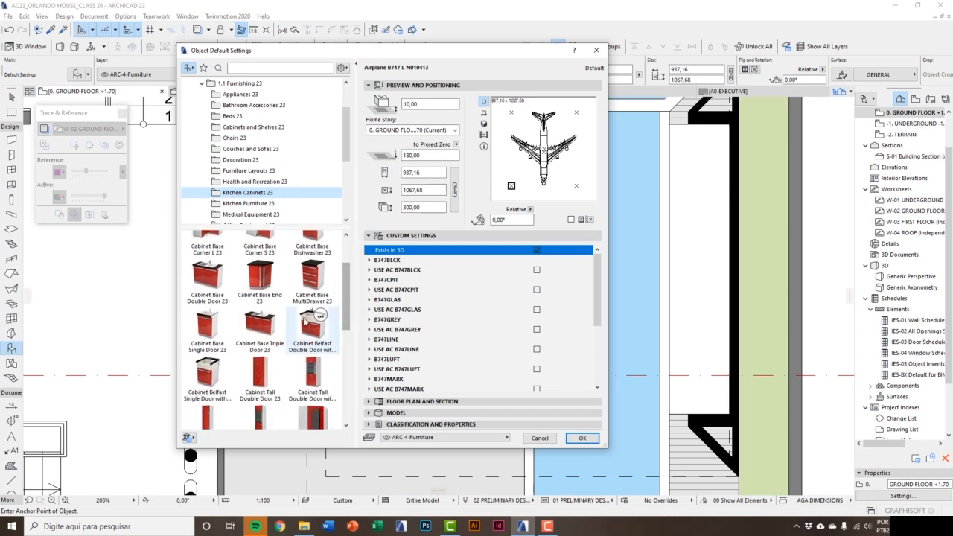
left_click(262, 328)
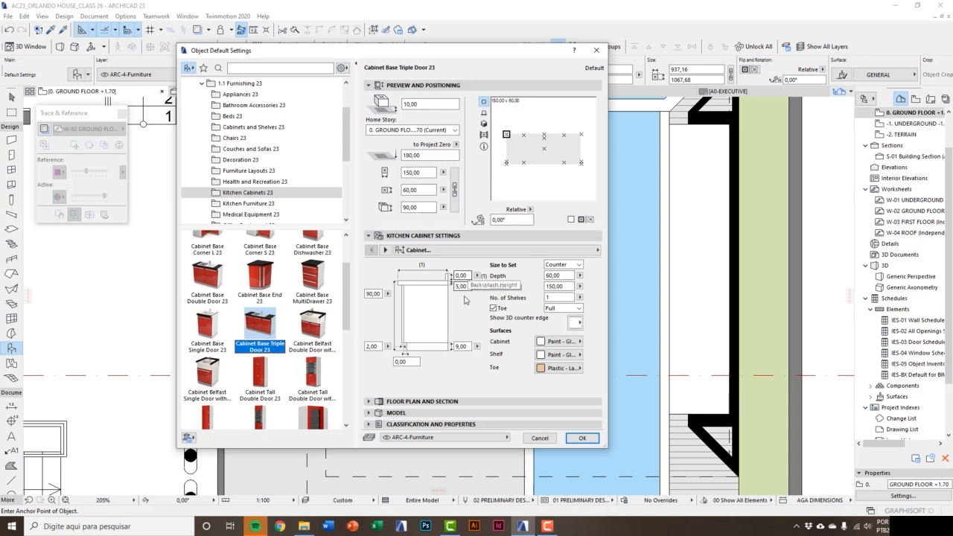
- Set the cabinet's counter thickness to 2 and the backsplash height to 20
left_click(381, 294)
double_click(381, 294)
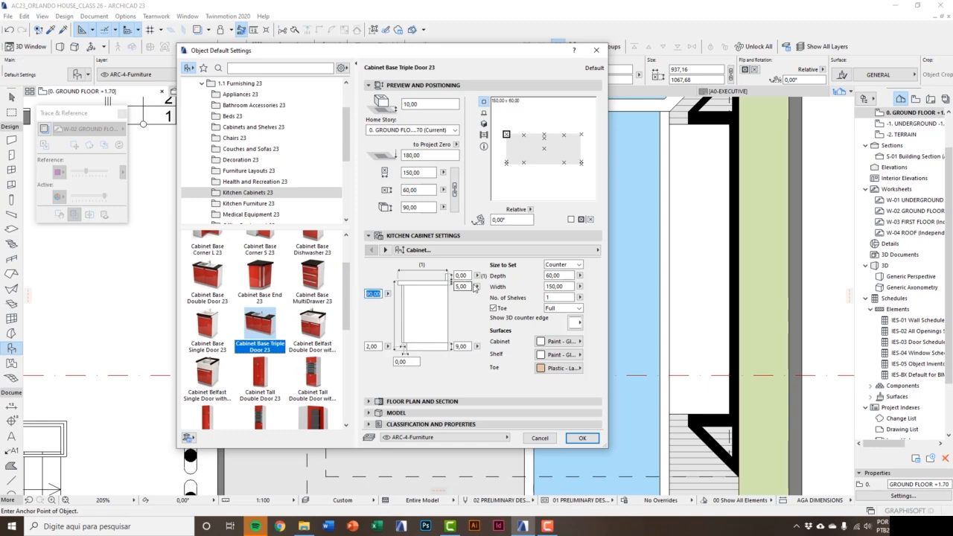
double_click(465, 287)
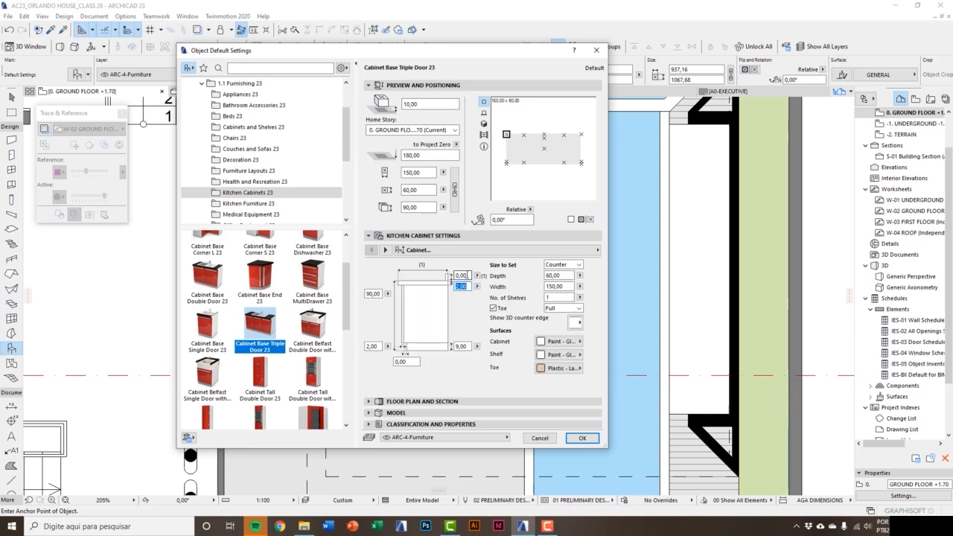
left_click_drag(468, 275, 447, 280)
type("2")
- Set the cabinet's toe height to 10 and the toe setback to 7
left_click_drag(462, 347, 451, 348)
type("10")
key("Return")
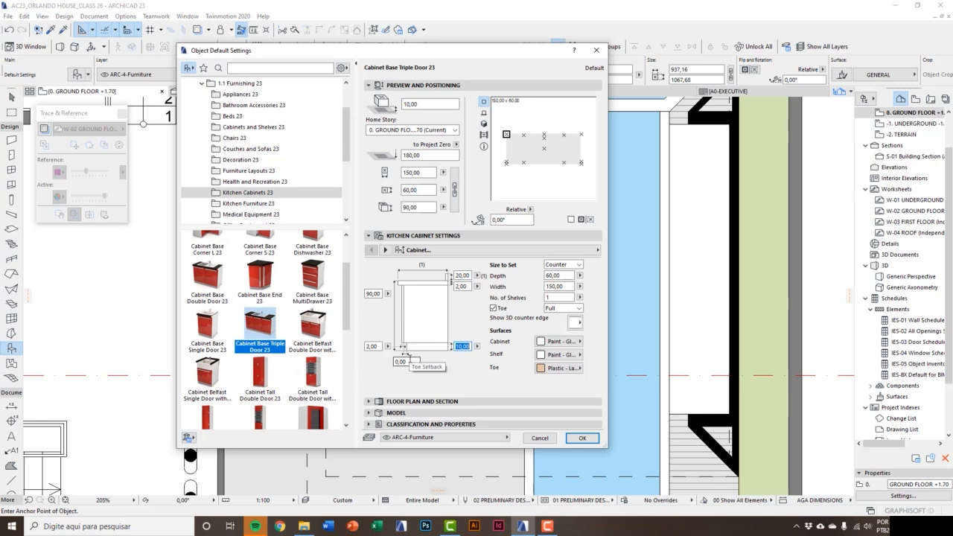
left_click(405, 361)
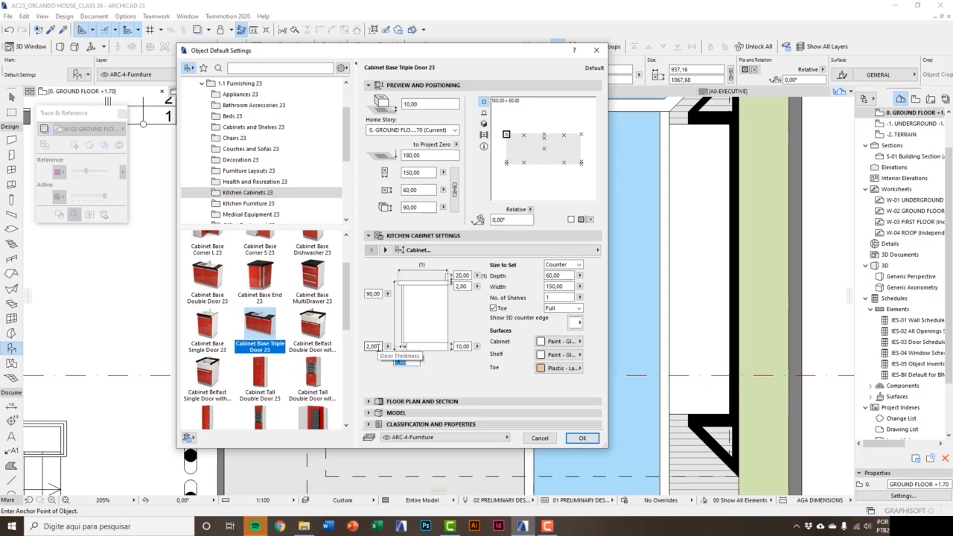
type("7")
left_click(377, 347)
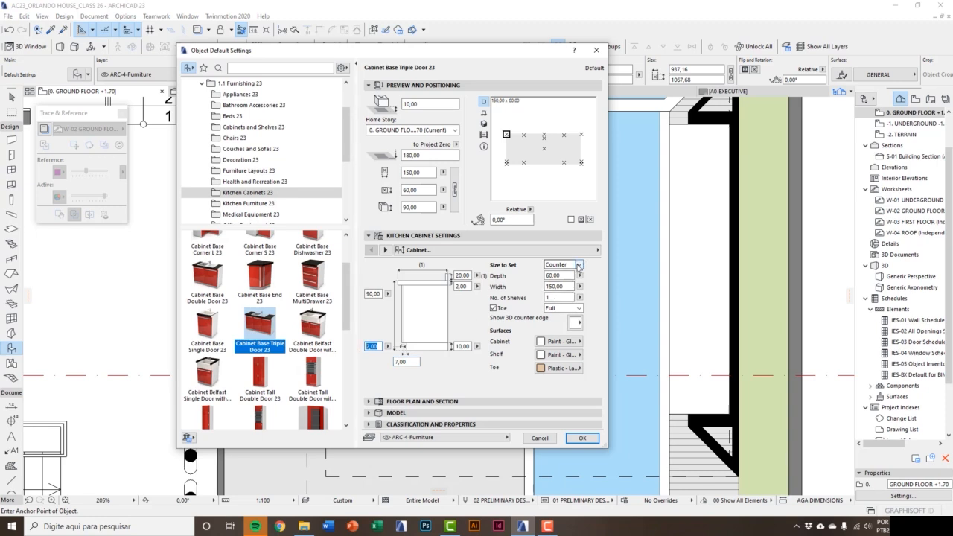
- Keep the size based on the counter, set its depth to 70, and show the cabinet preview in 3D
left_click(578, 266)
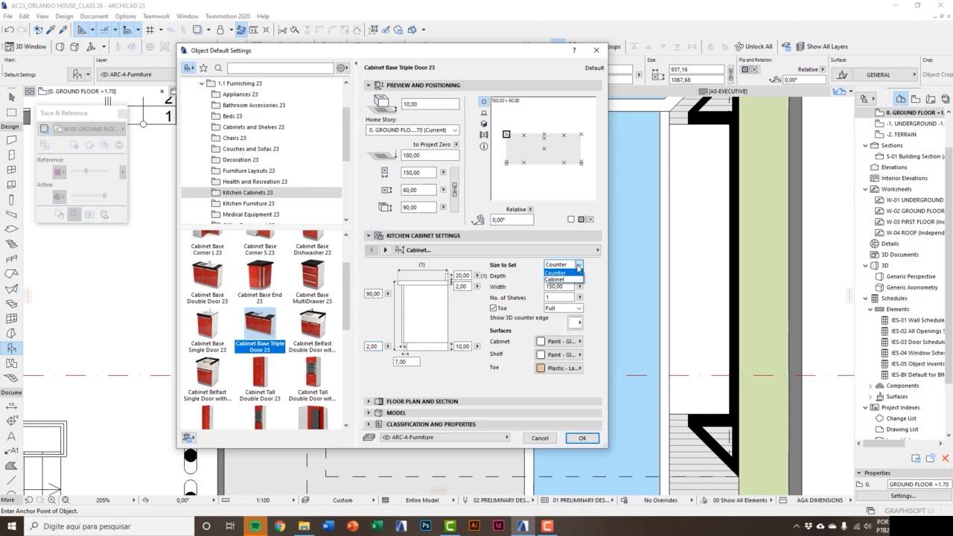
left_click(578, 268)
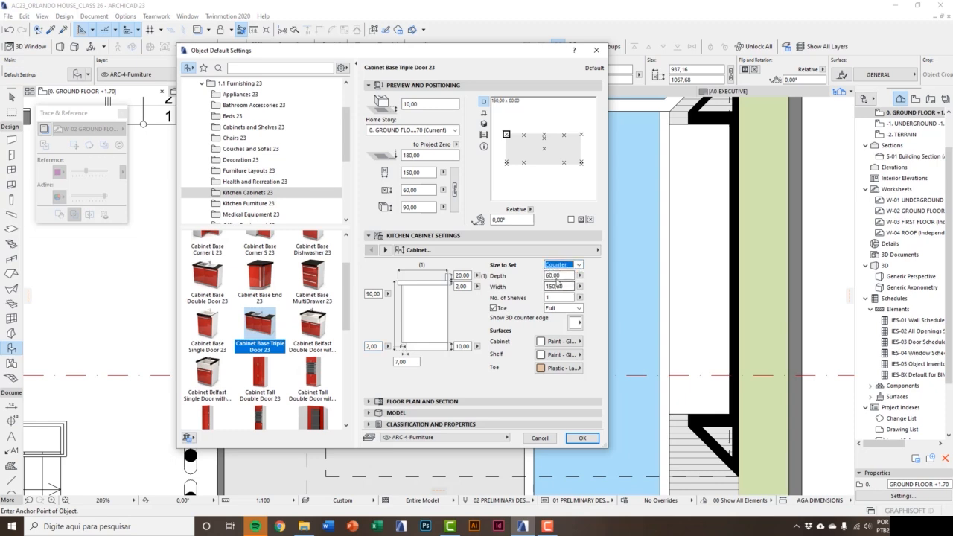
left_click(564, 275)
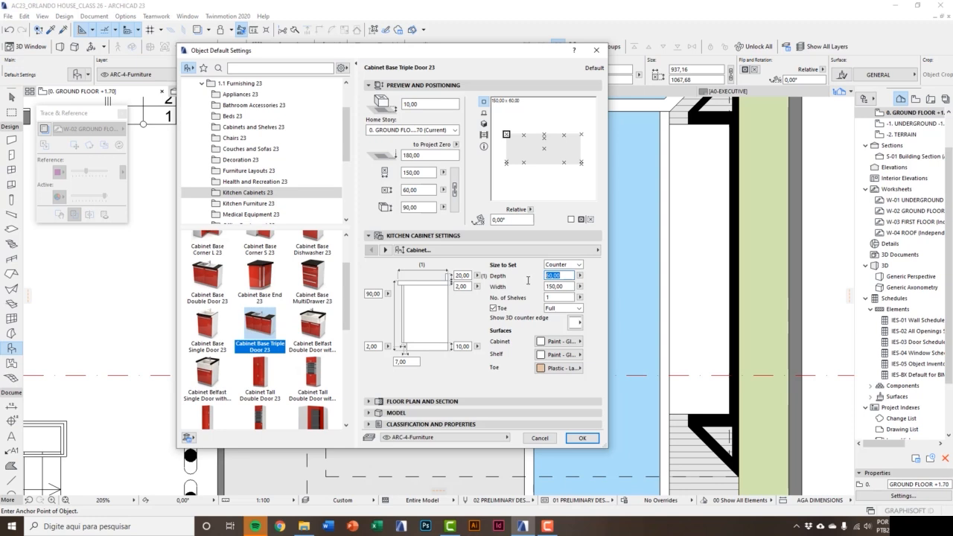
type("70")
key("Tab")
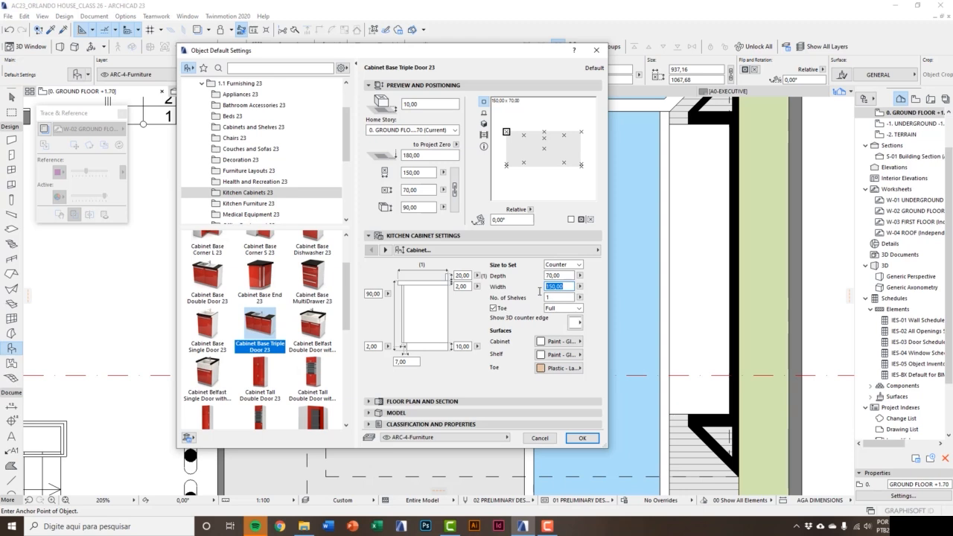
key("Tab")
left_click(484, 115)
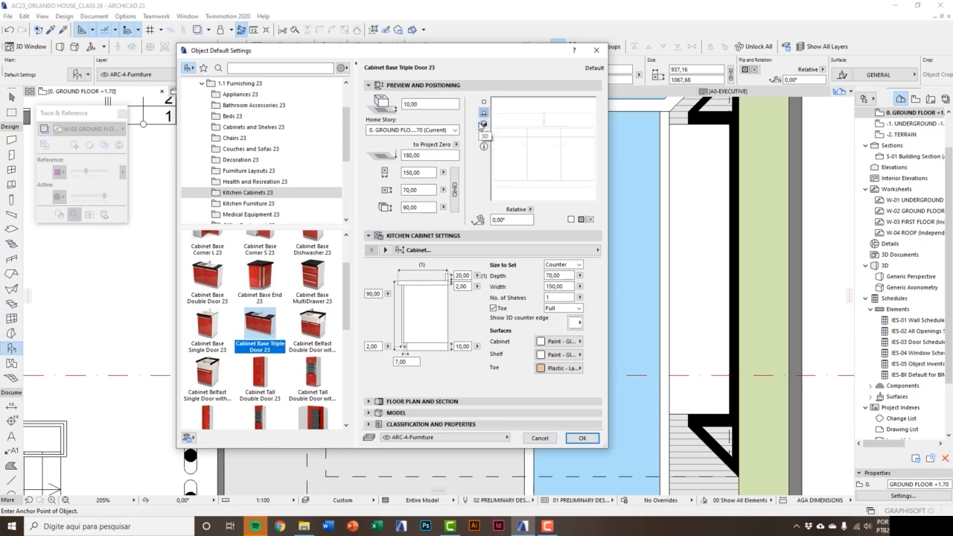
left_click(484, 124)
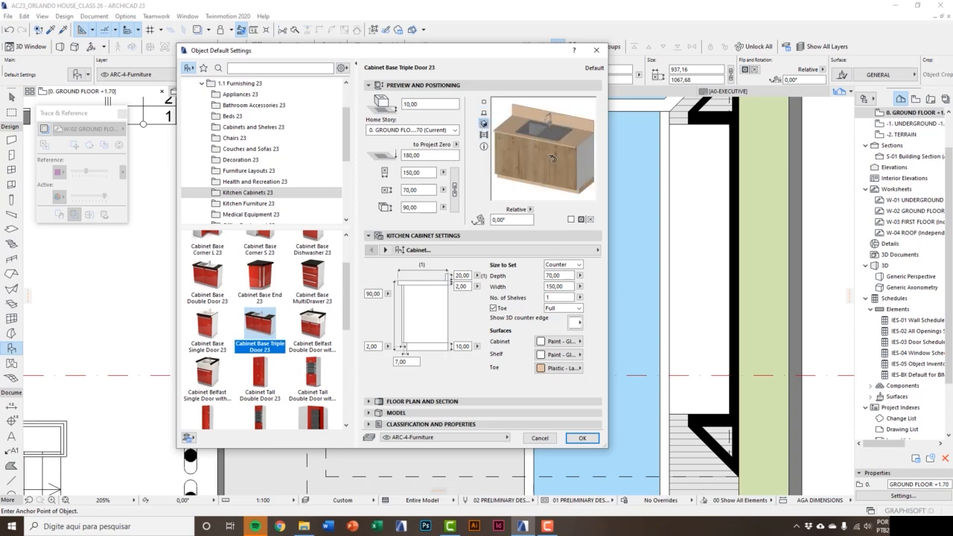
- Try the cabinet without a toe and with the Circle and Rectangular toe types, returning the type to Full
left_click(493, 308)
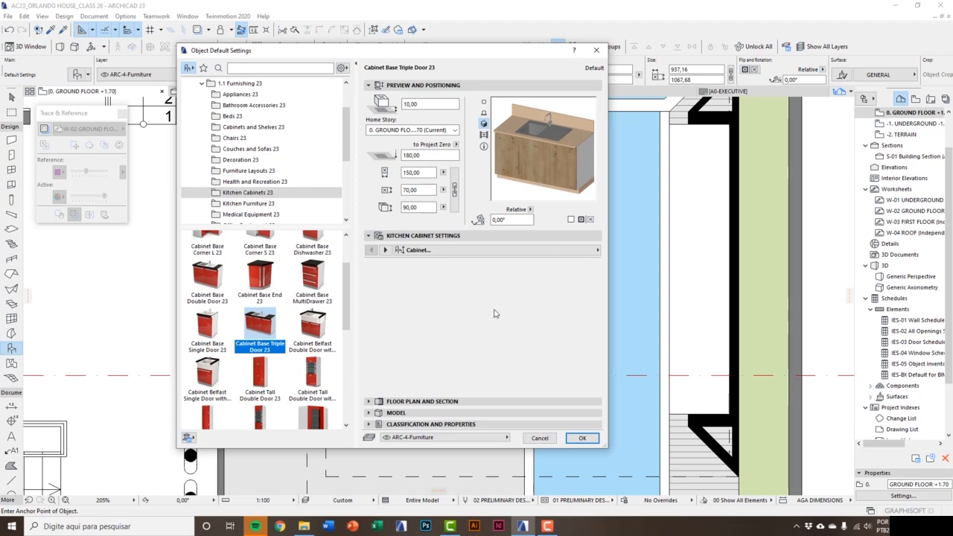
left_click(493, 308)
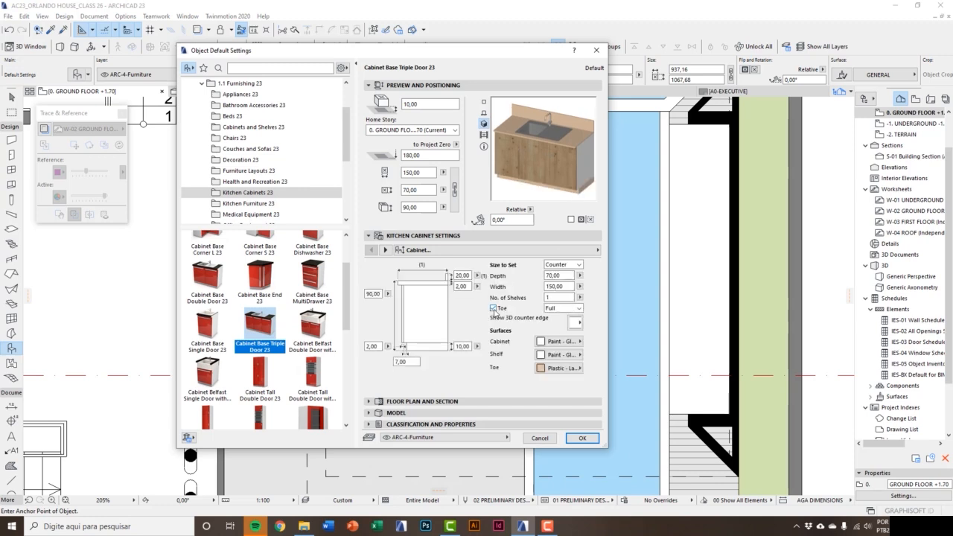
left_click(563, 308)
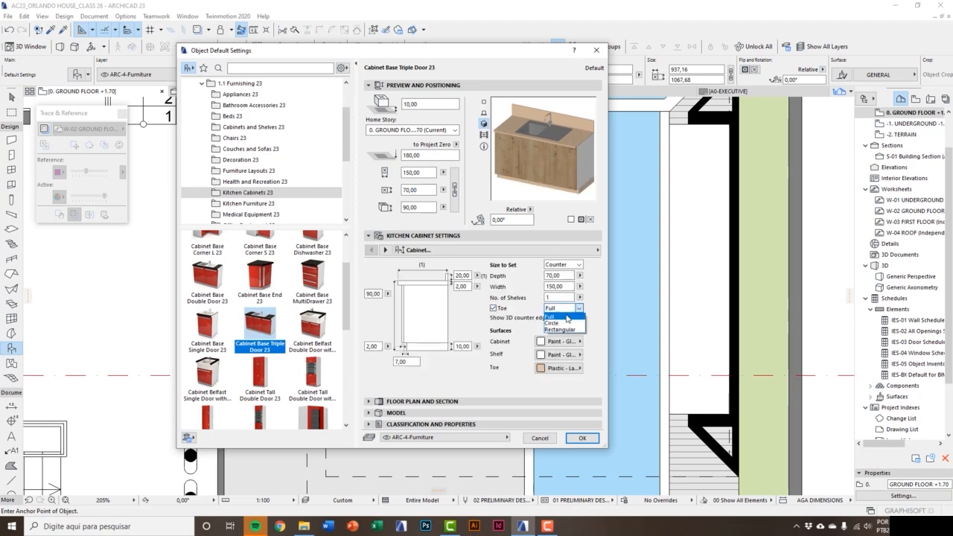
left_click(555, 324)
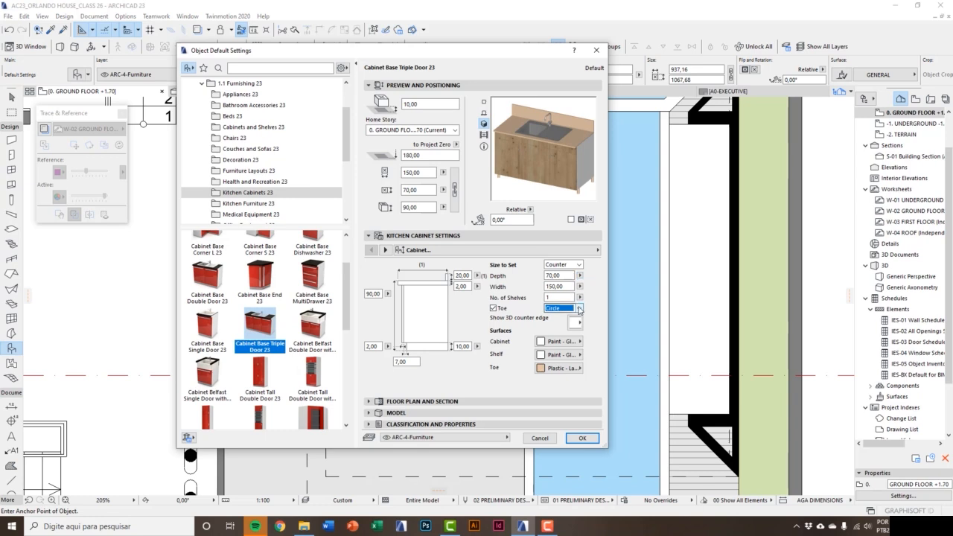
left_click(564, 307)
left_click(564, 329)
left_click(578, 310)
left_click(565, 319)
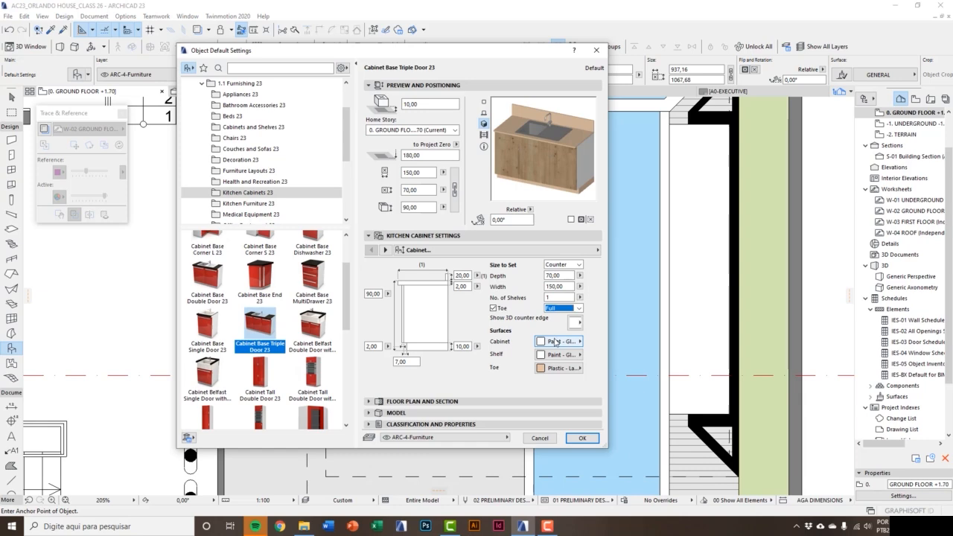
- Set the cabinet surface to Paint - Golden Ochre and the toe surface to Stone - Marble Black
left_click(554, 342)
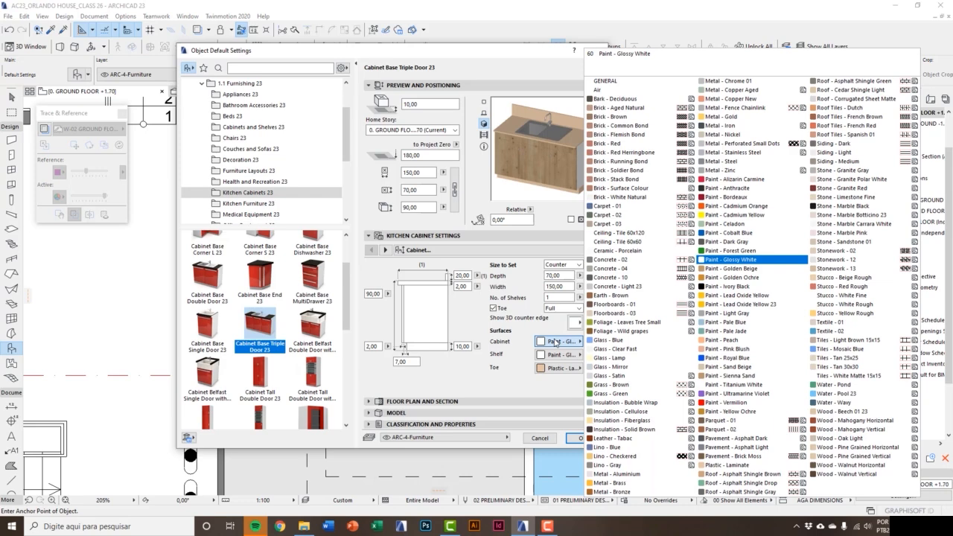
left_click(732, 277)
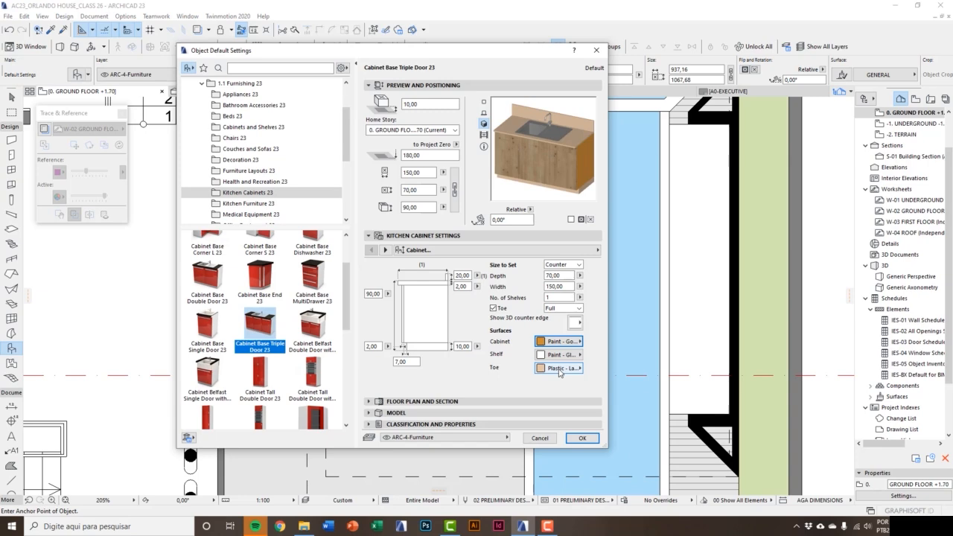
left_click(560, 368)
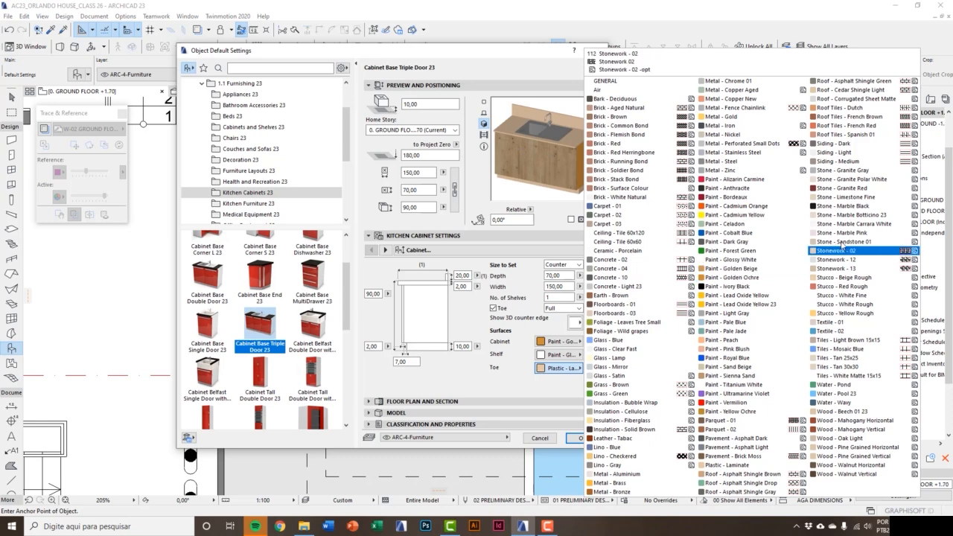
left_click(839, 212)
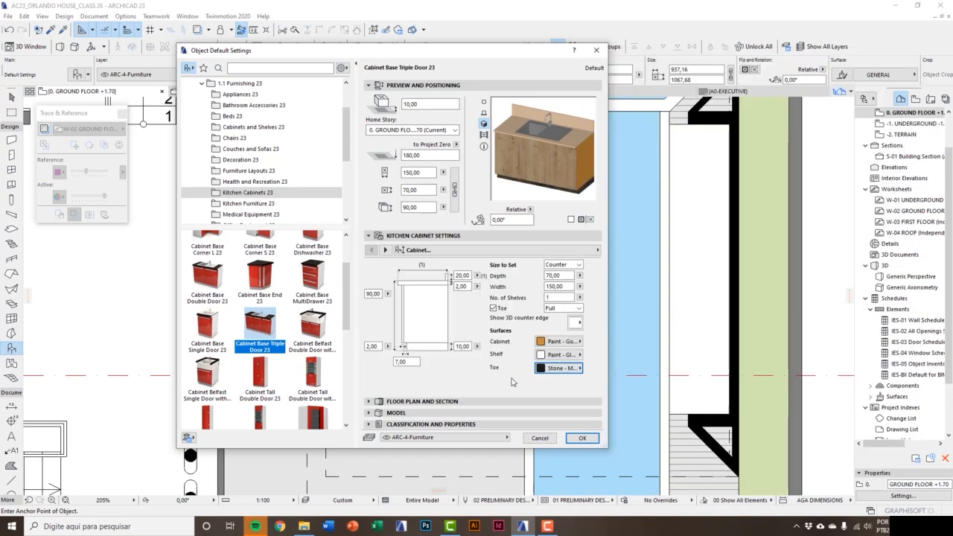
- In the Counter settings, set both the counter and backsplash surfaces to Stone - Marble Black
left_click(385, 251)
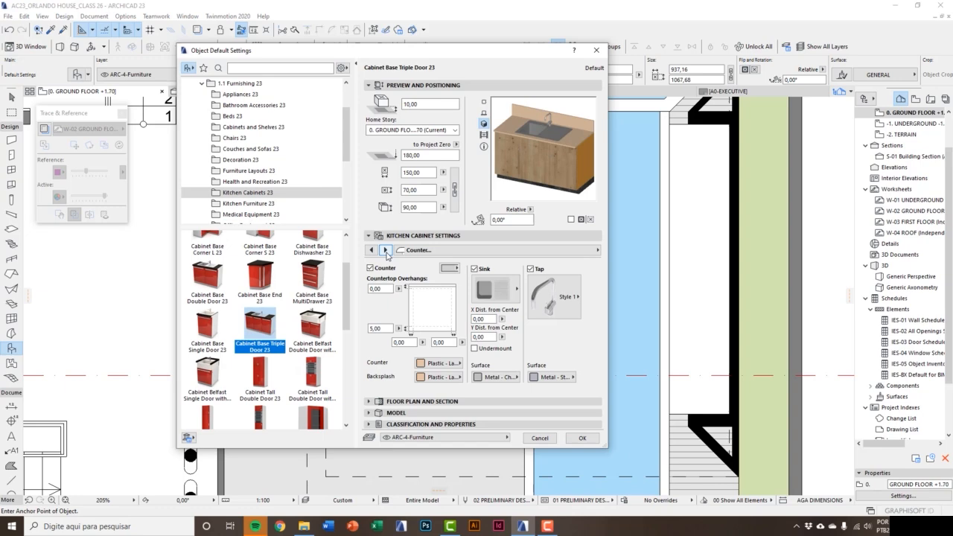
left_click(439, 363)
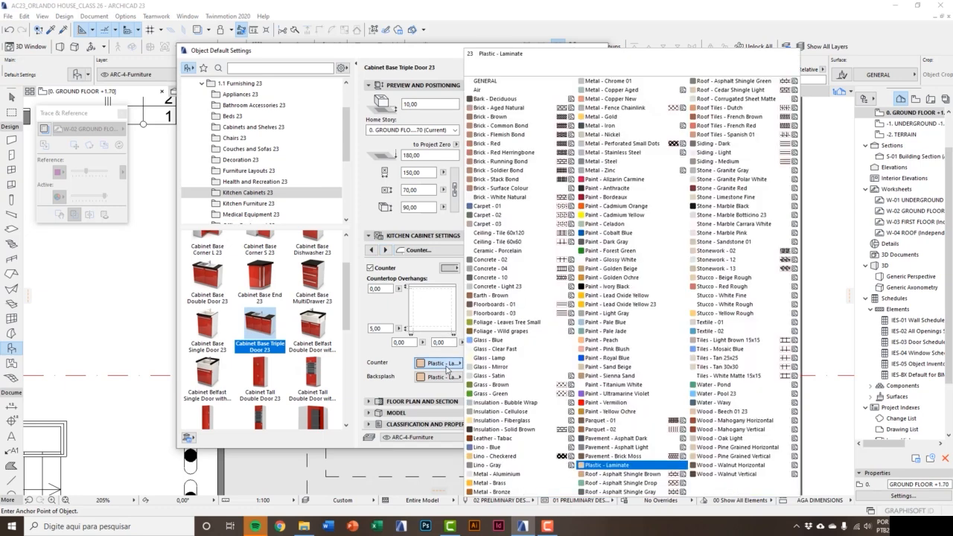
left_click(718, 205)
left_click(455, 377)
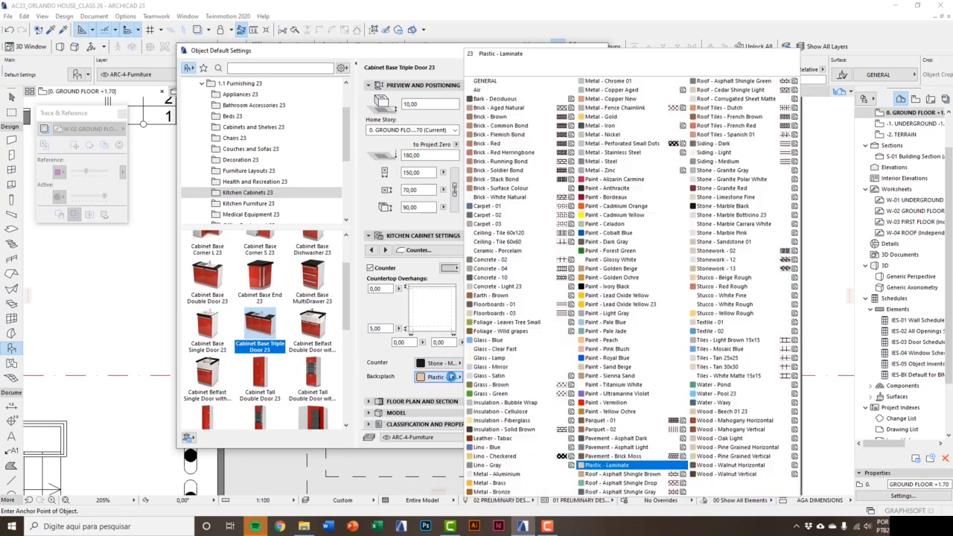
left_click(715, 206)
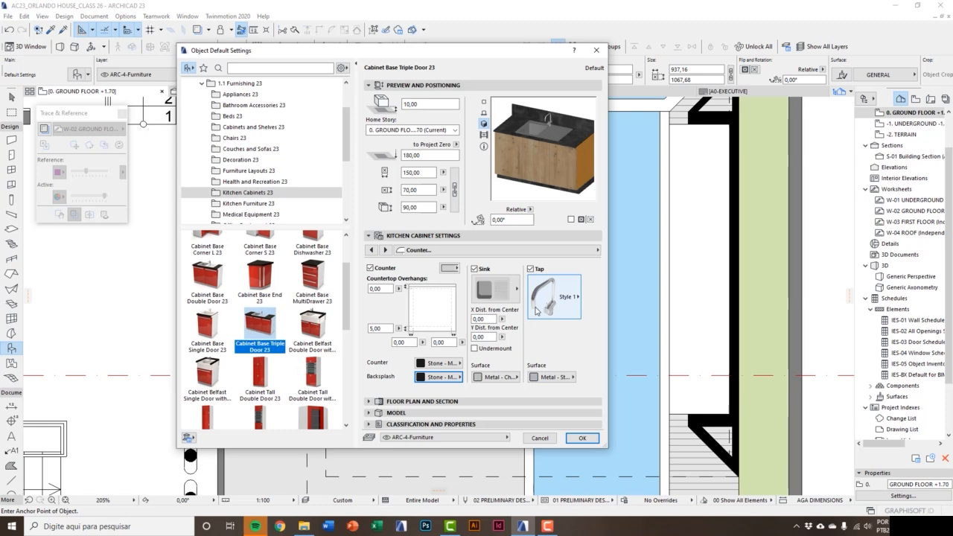
- Set the front countertop overhang to 2 and choose the sink model with two equal bowls side by side
left_click(380, 328)
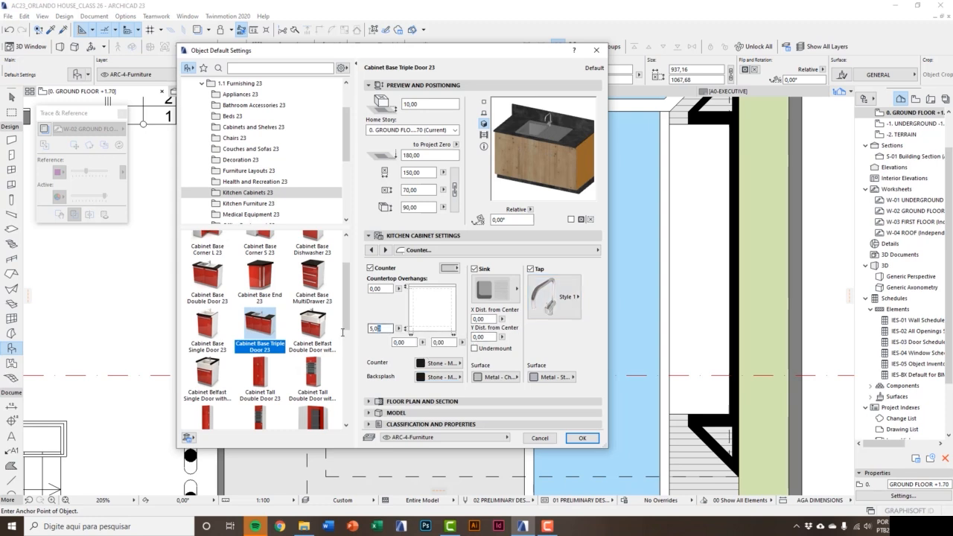
type("2")
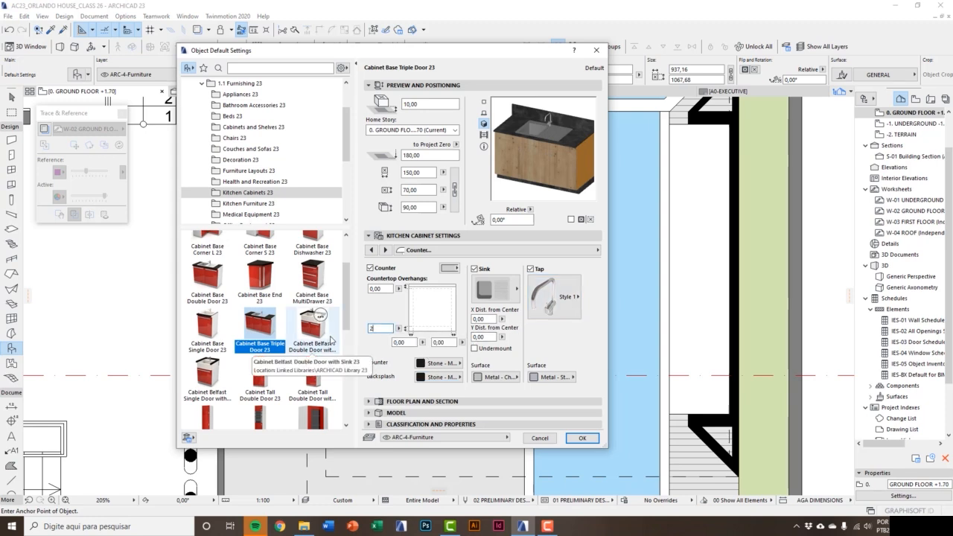
key("Return")
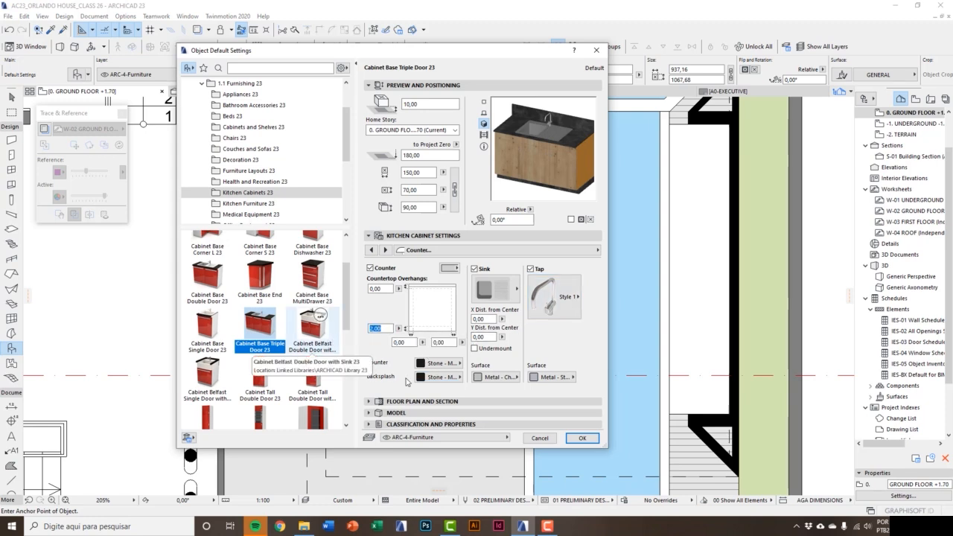
left_click(491, 297)
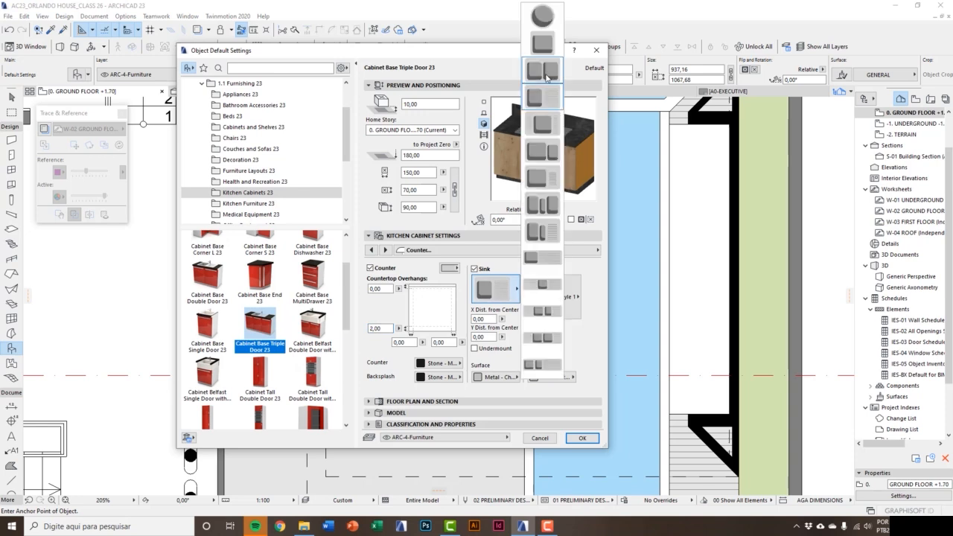
left_click(547, 75)
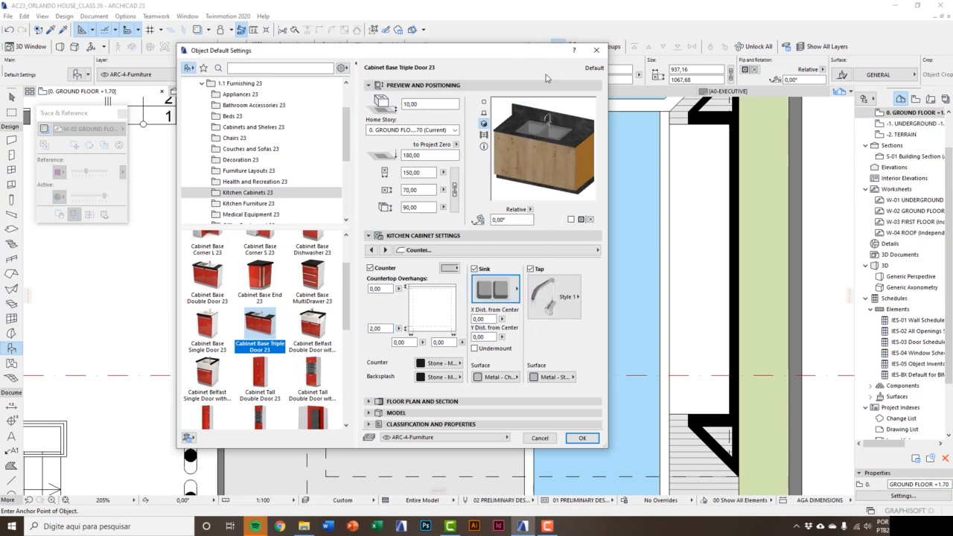
- Try the sink's X distance from center at 10, then set it to -10
left_click(493, 318)
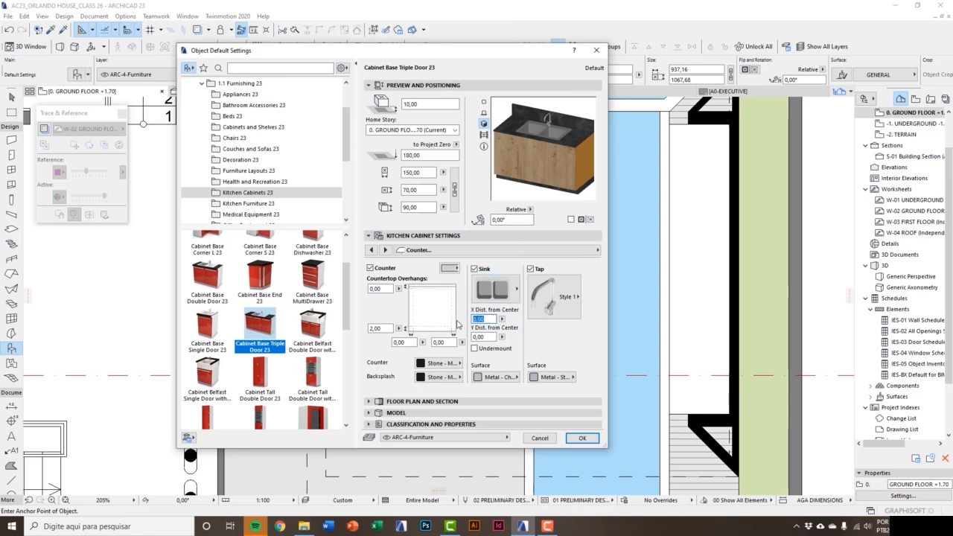
type("10")
key("Tab")
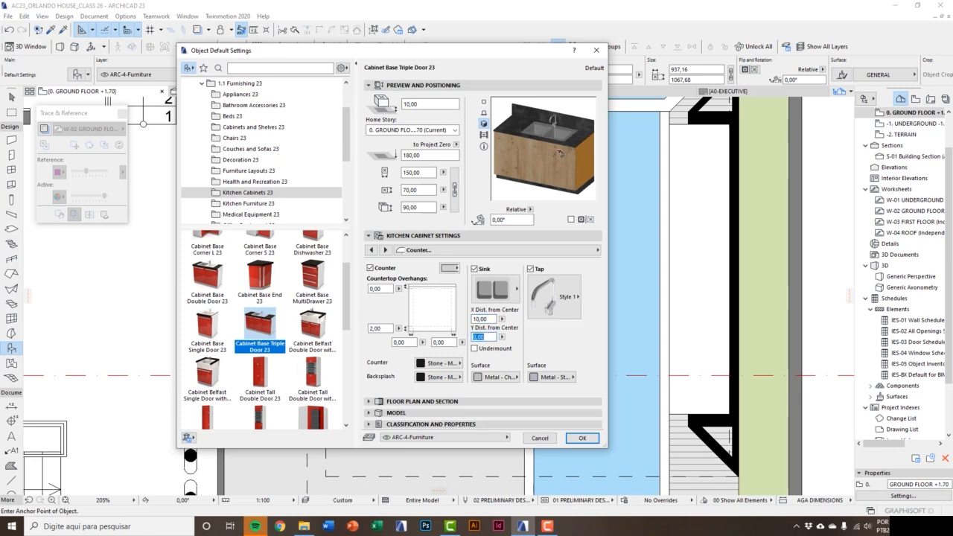
left_click(475, 319)
type("-")
key("Tab")
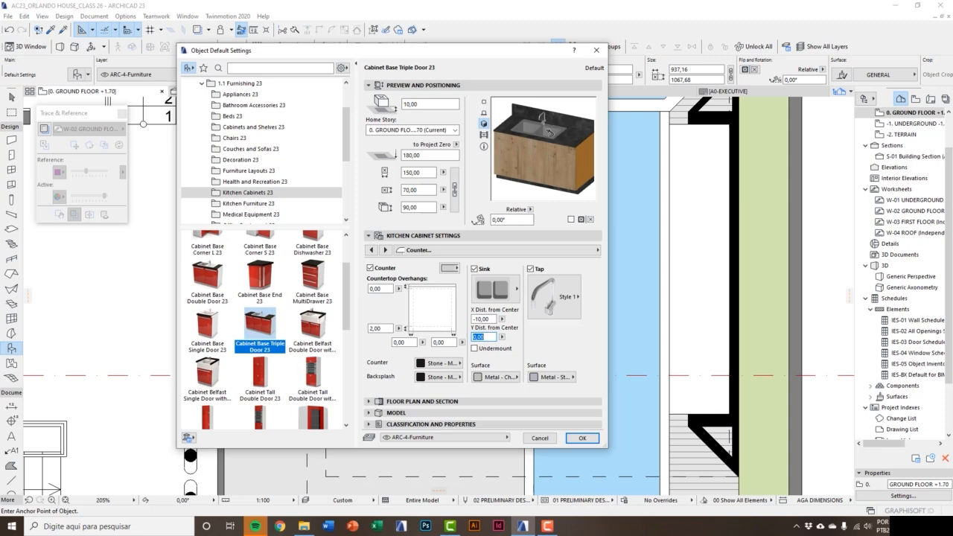
- Compare the sink with and without the Undermount option, leaving Undermount turned on
left_click(474, 348)
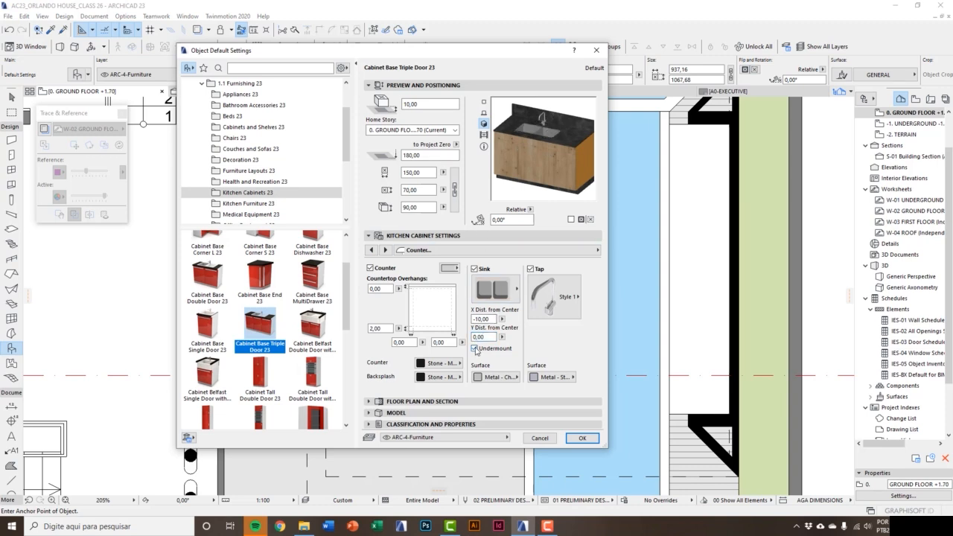
left_click(474, 348)
left_click(474, 347)
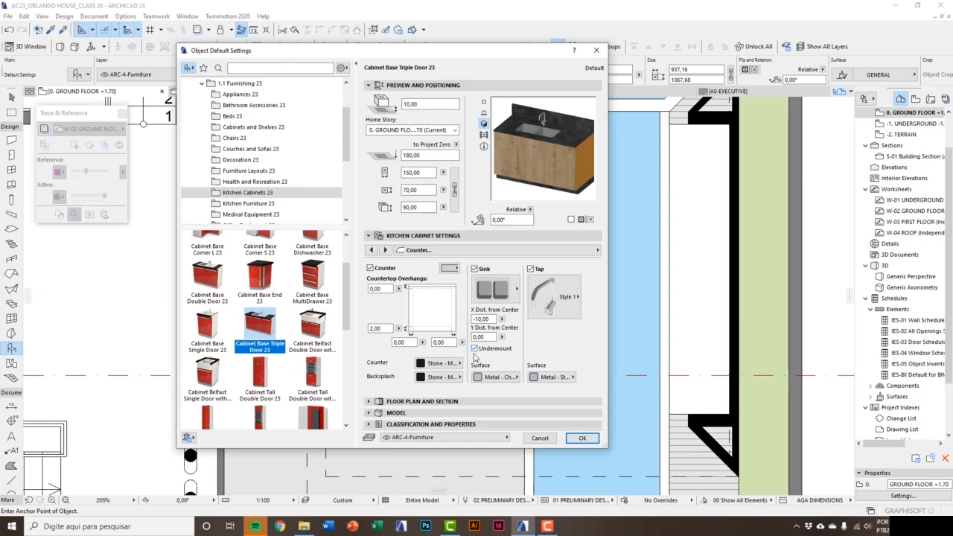
- Examine the available sink surfaces, tap styles and tap surfaces, keeping the current choices
left_click(489, 377)
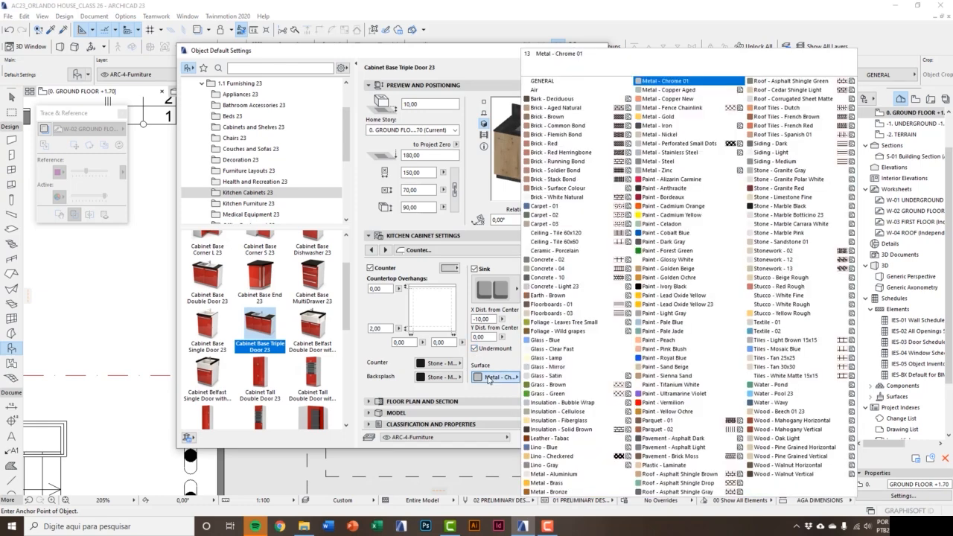
left_click(493, 381)
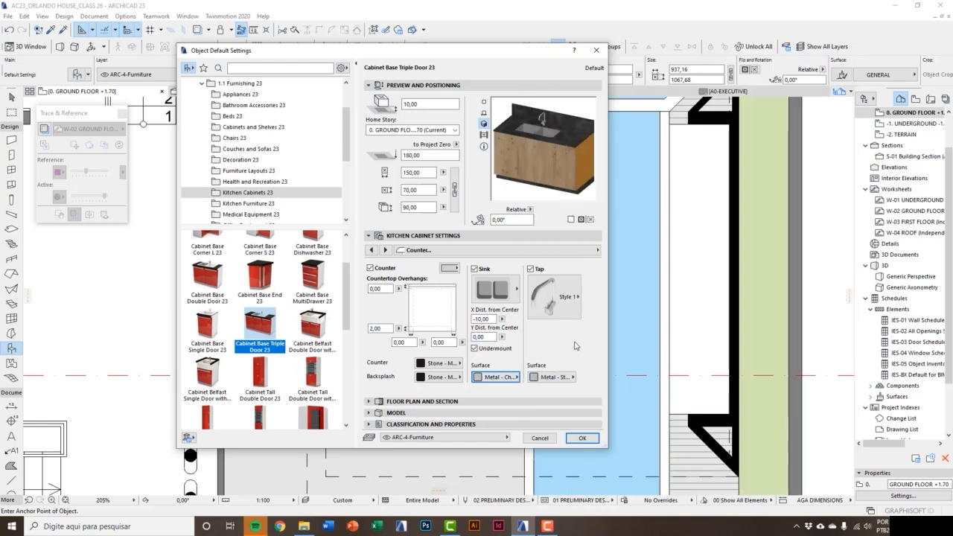
left_click(573, 301)
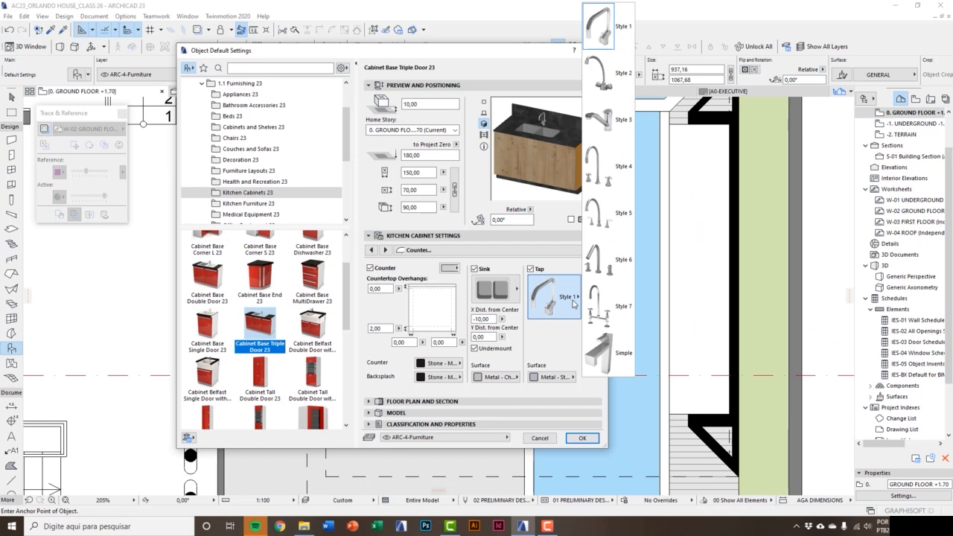
left_click(574, 301)
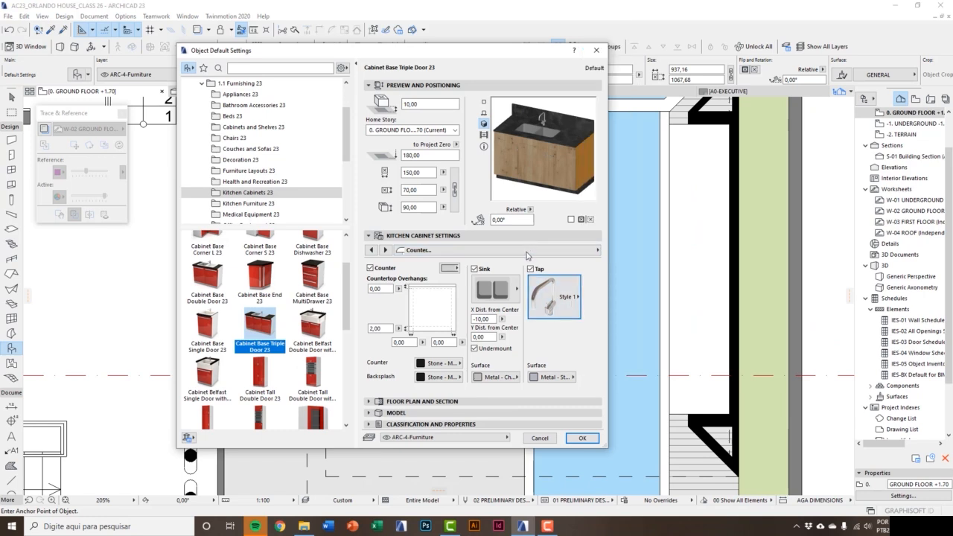
left_click(557, 310)
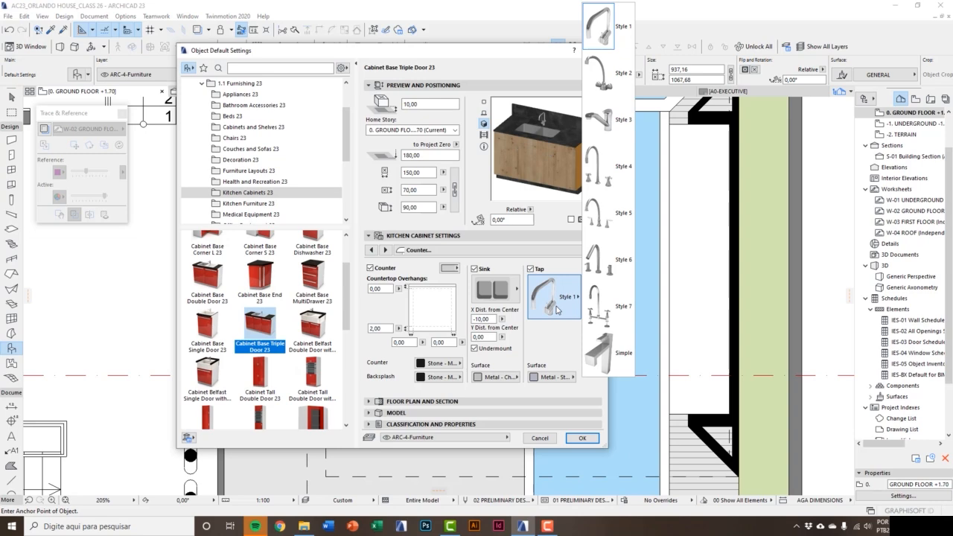
left_click(557, 309)
left_click(546, 378)
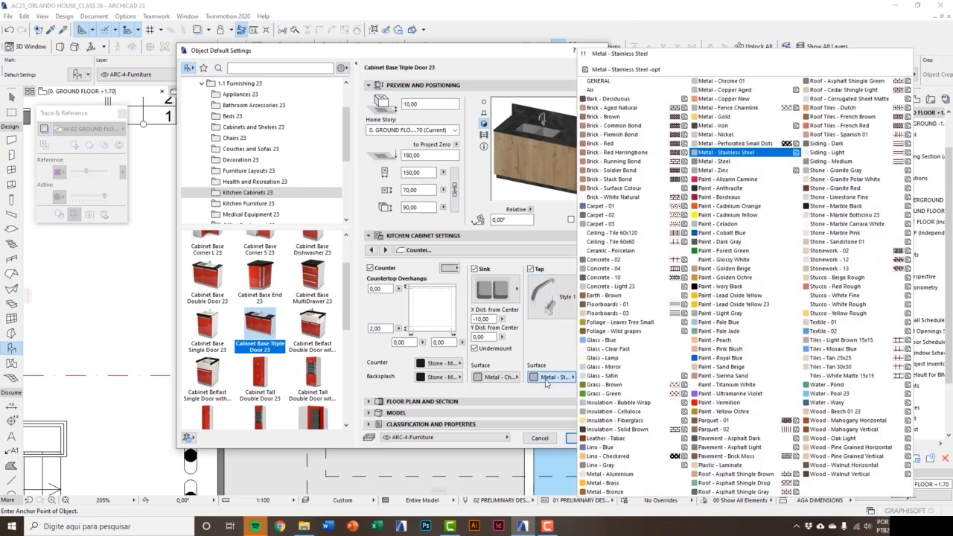
left_click(546, 380)
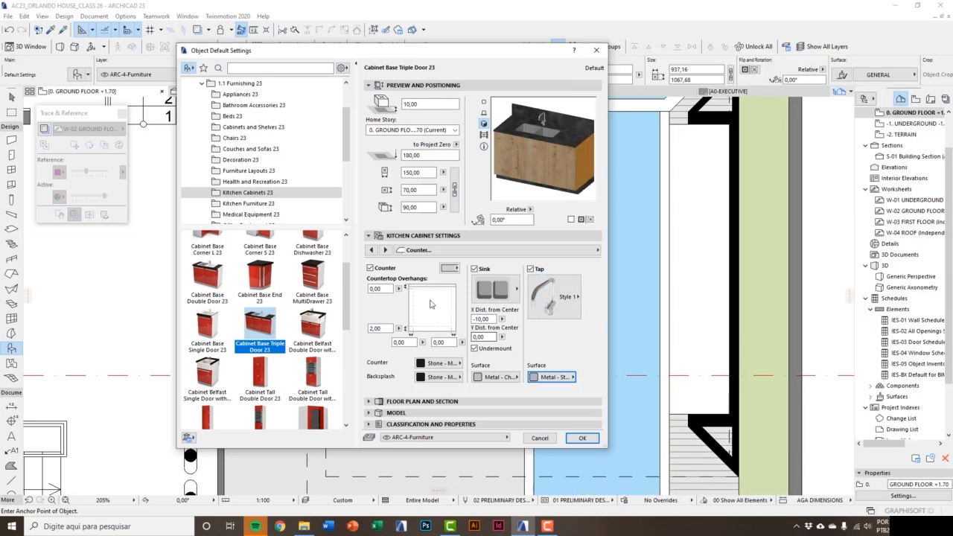
- Keep door Style 1 for the triple-door base cabinet and set its door frame and drawer surfaces to Paint - Golden Ochre
left_click(386, 251)
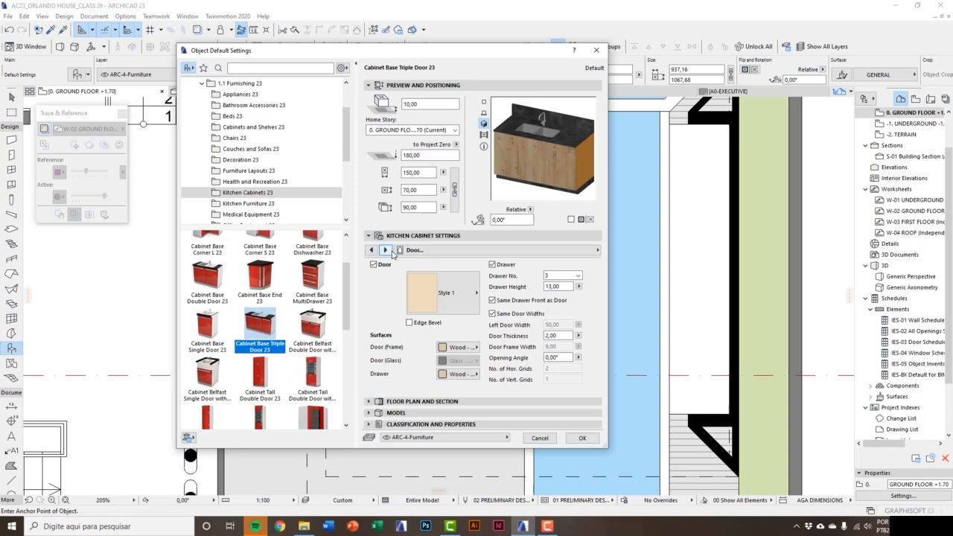
left_click(442, 302)
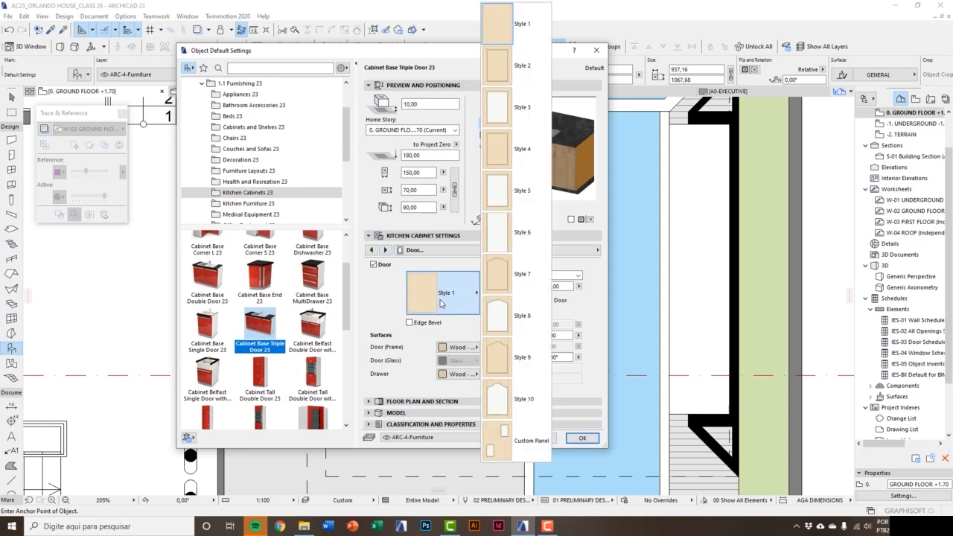
left_click(517, 30)
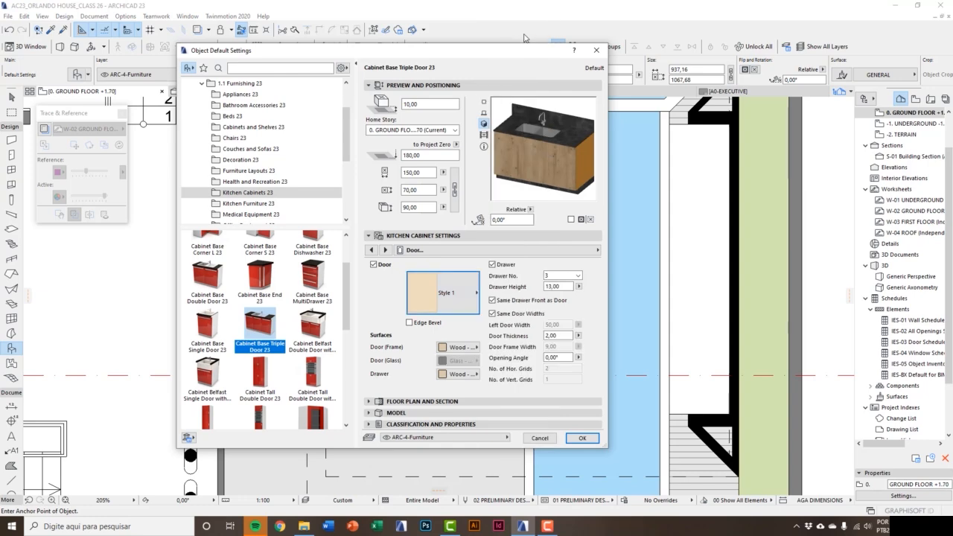
left_click(459, 348)
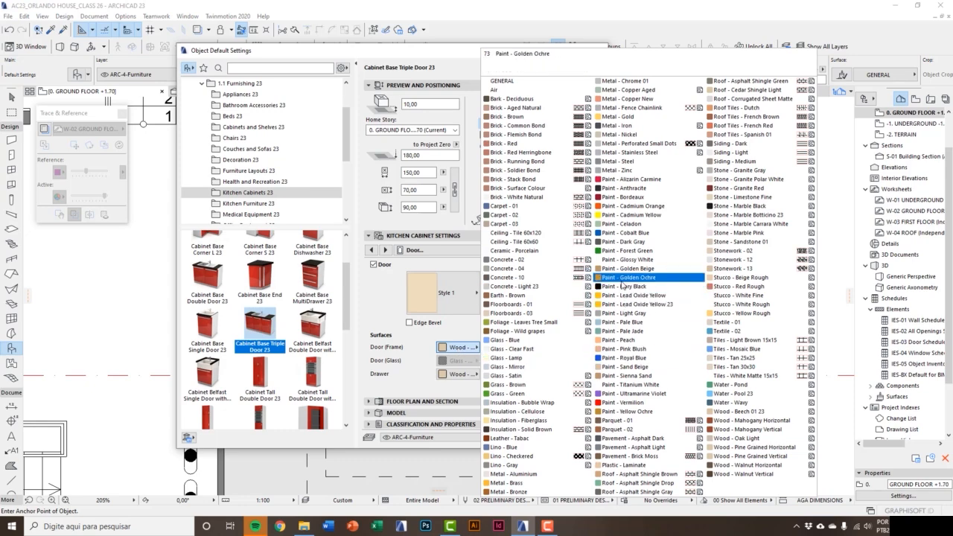
left_click(622, 280)
left_click(458, 374)
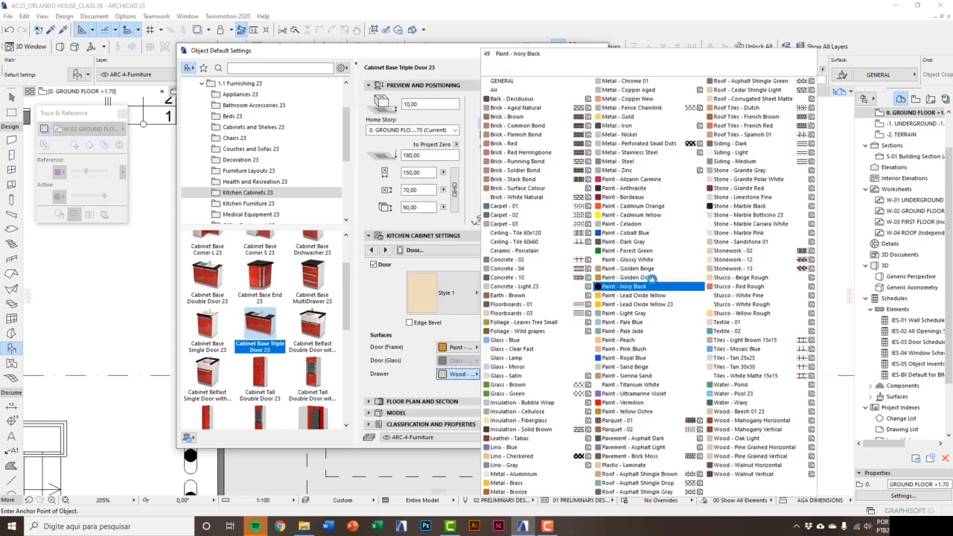
left_click(653, 277)
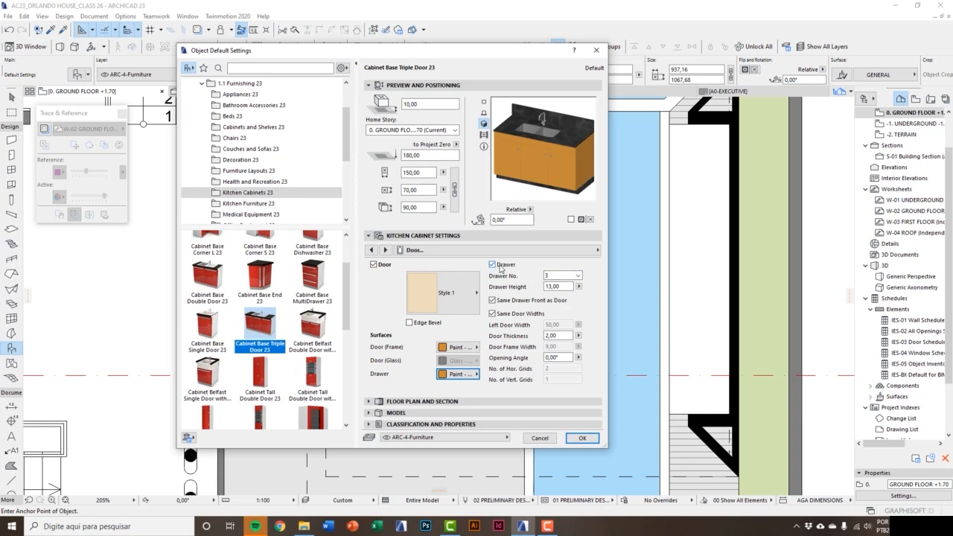
- Keep the cabinet's drawers enabled with a drawer number of 3 and set the drawer height to 15
left_click(492, 266)
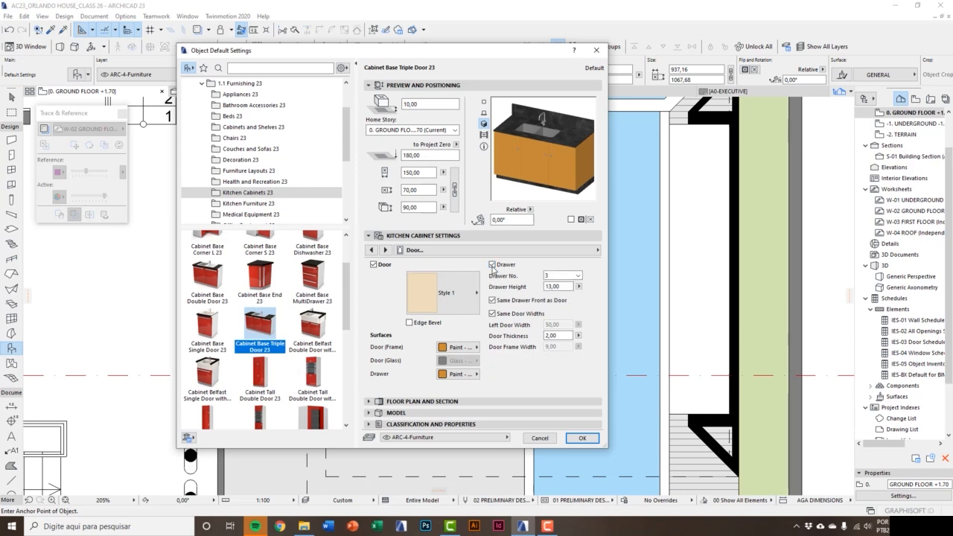
left_click(560, 276)
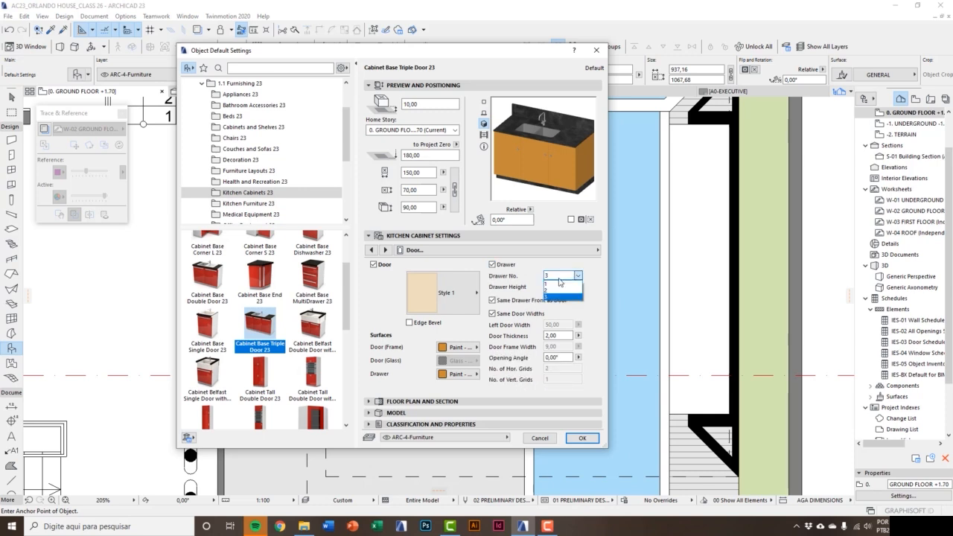
left_click(560, 296)
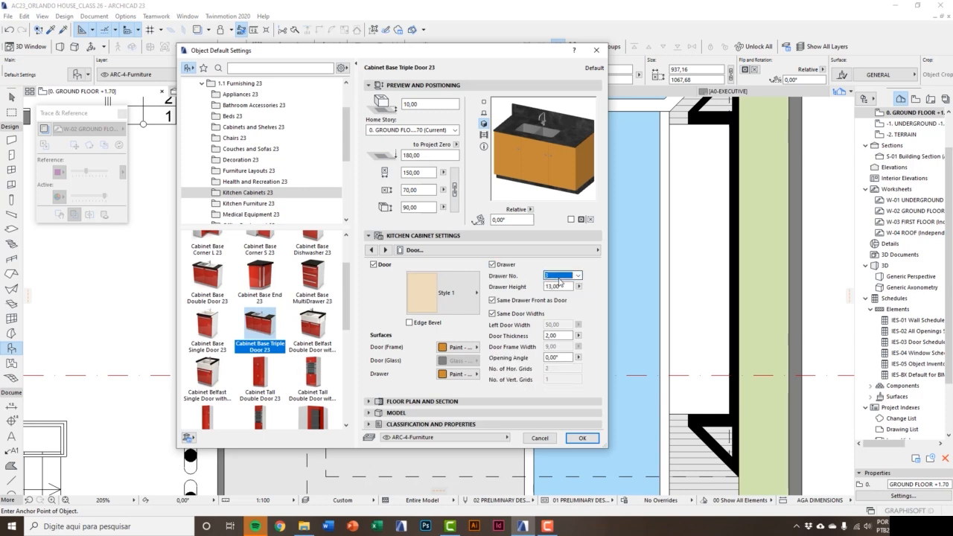
left_click(485, 112)
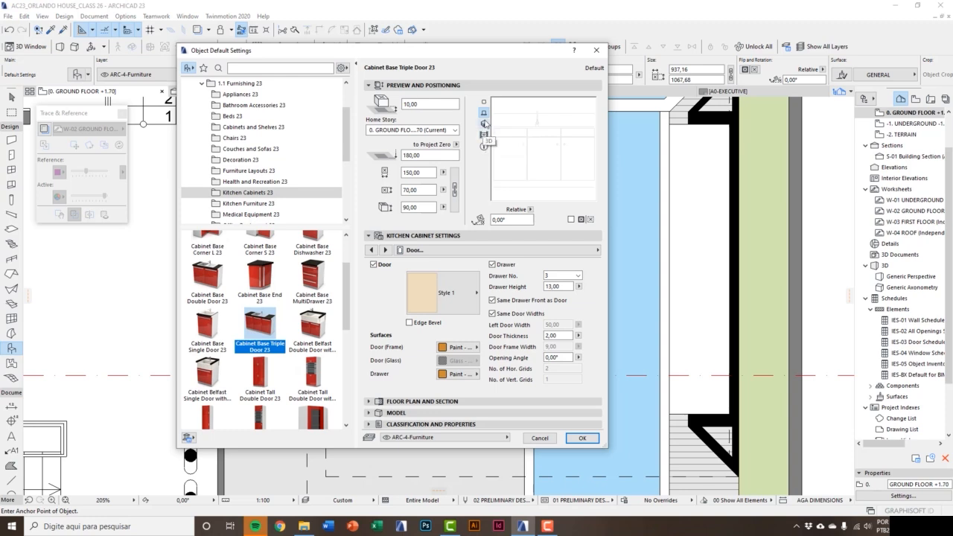
left_click(484, 123)
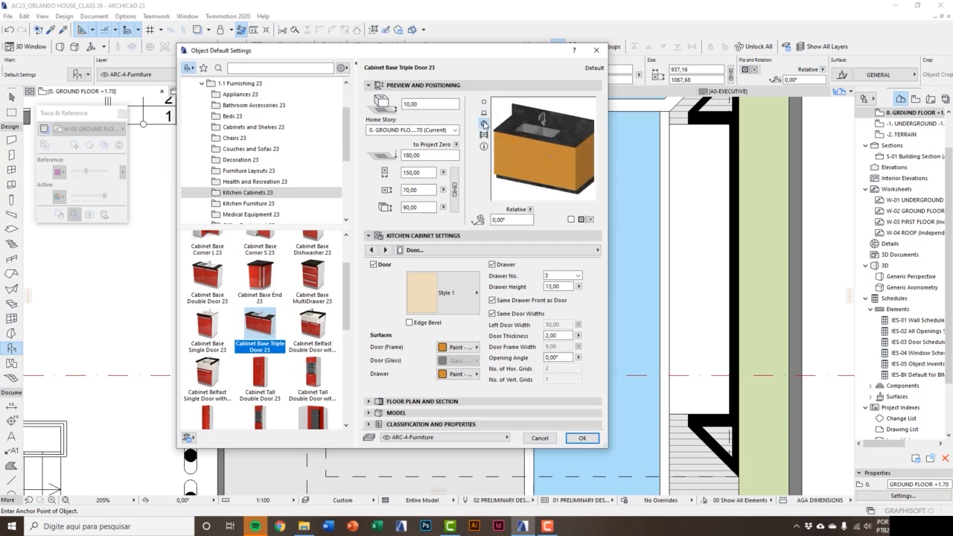
double_click(561, 286)
type("15")
key("Return")
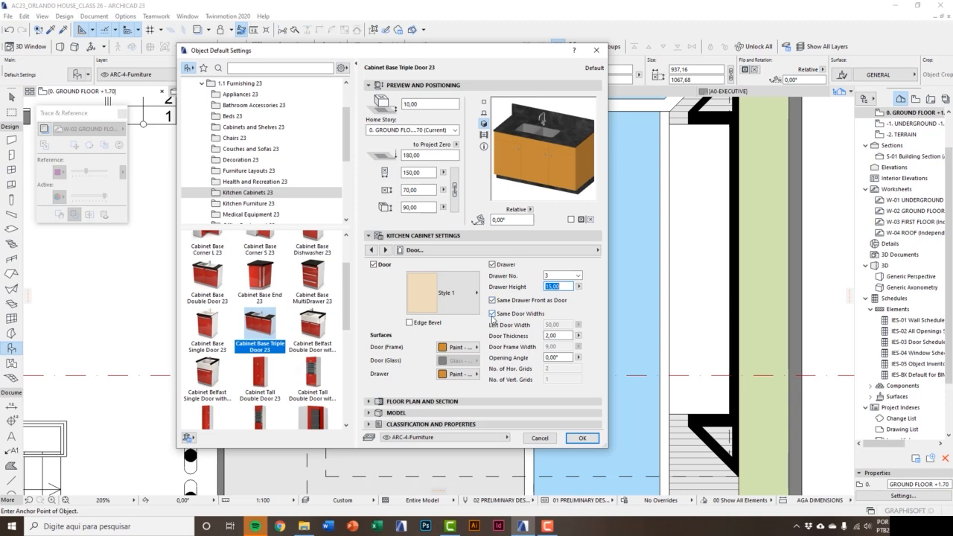
left_click_drag(562, 336, 537, 361)
- Look through the available knob styles and turn off the knobs on the cabinet
left_click(386, 249)
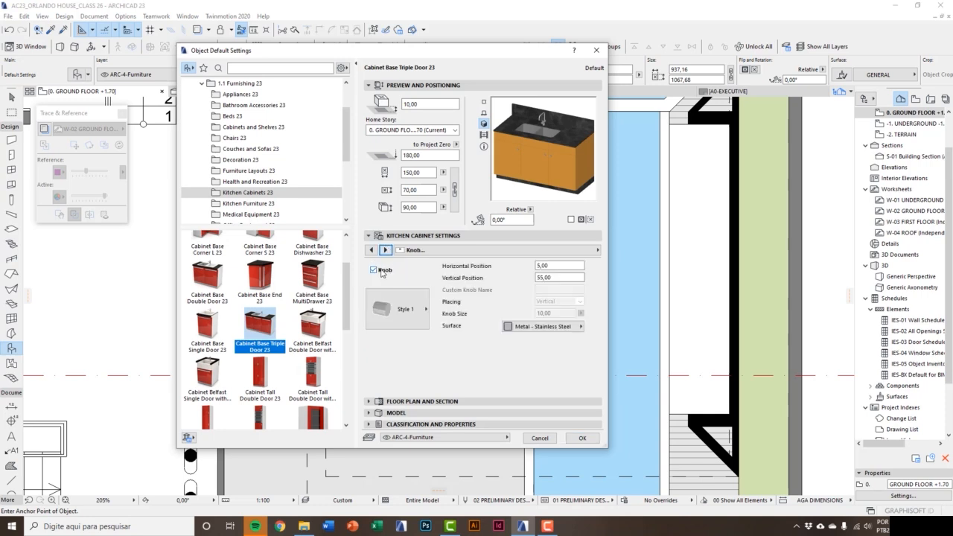
left_click(420, 318)
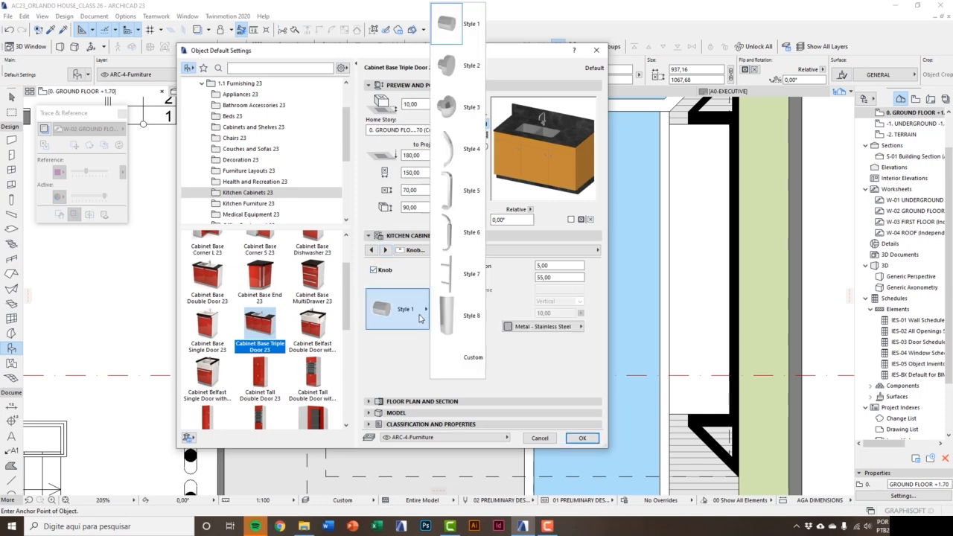
left_click(419, 317)
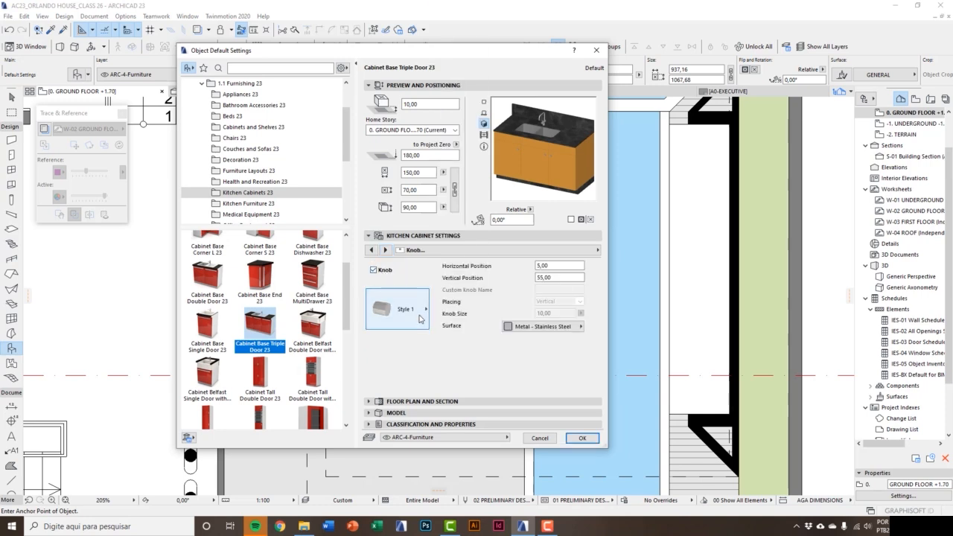
left_click(374, 270)
- Enable the left, right and rear end panels on the cabinet, keeping panel ending Type 1
left_click(385, 250)
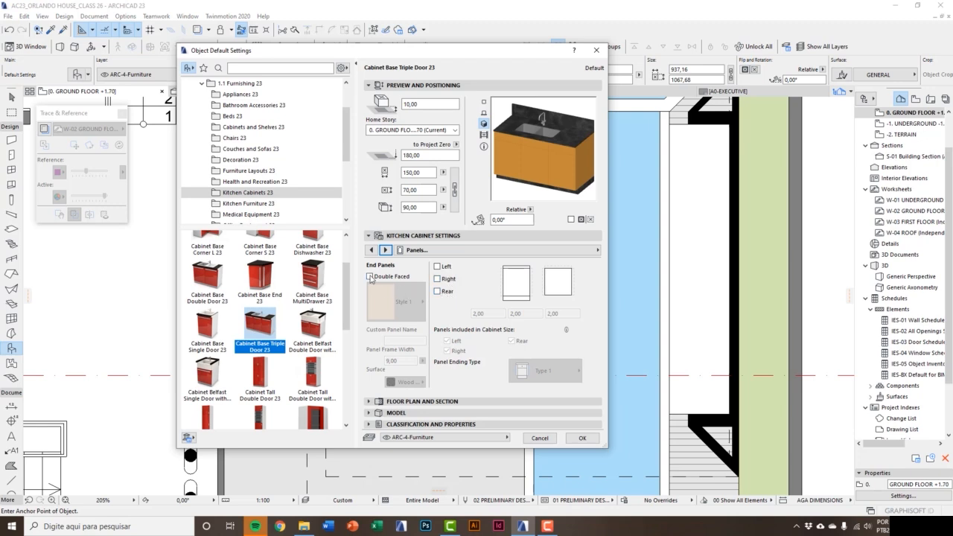
left_click(438, 266)
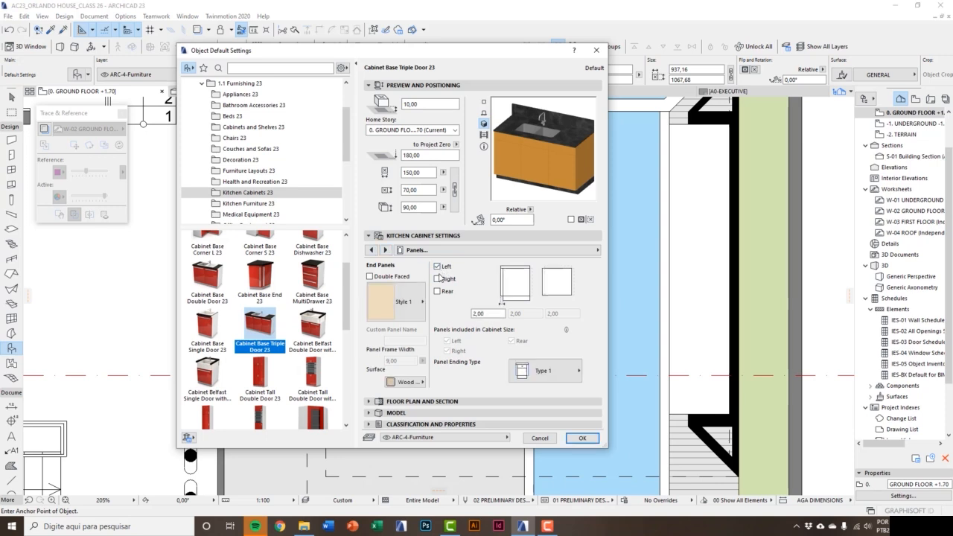
left_click(438, 279)
left_click(438, 292)
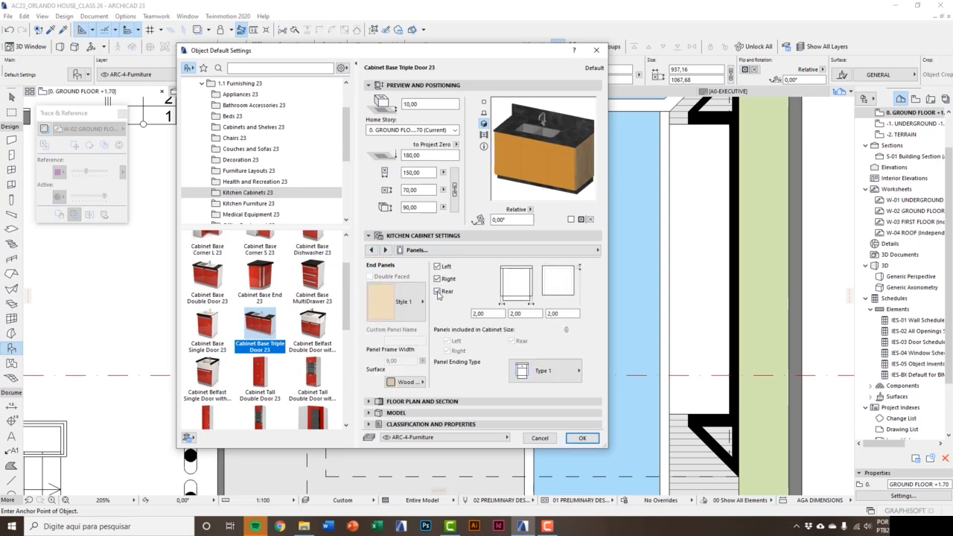
left_click(534, 375)
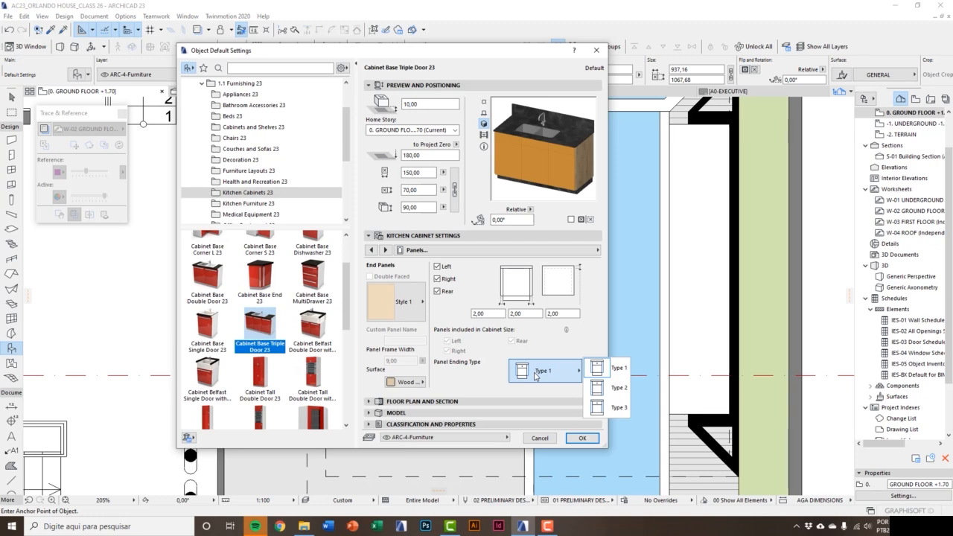
left_click(535, 375)
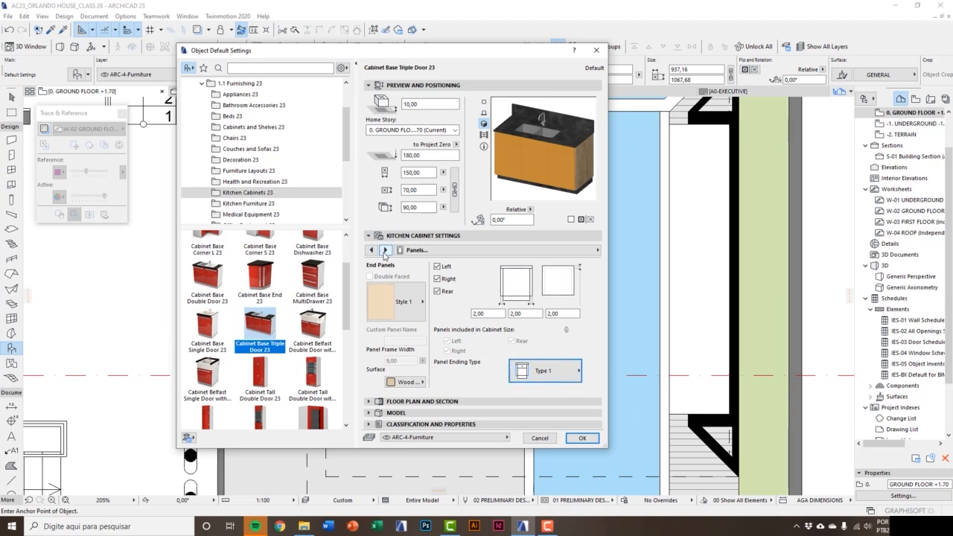
- Set the cabinet's 2D detail level to Symbolic, keep the plain symbol type and choose an edge visibility option
left_click(385, 250)
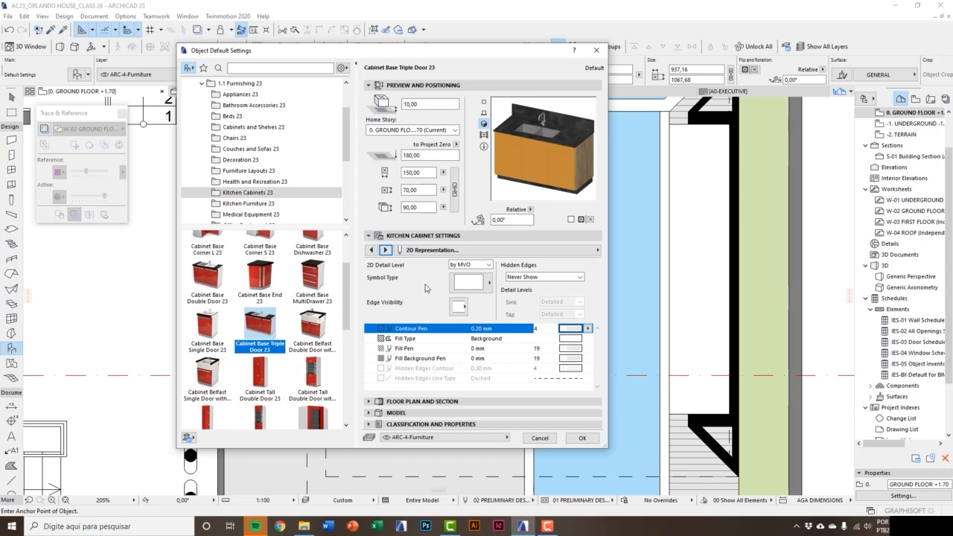
left_click(488, 265)
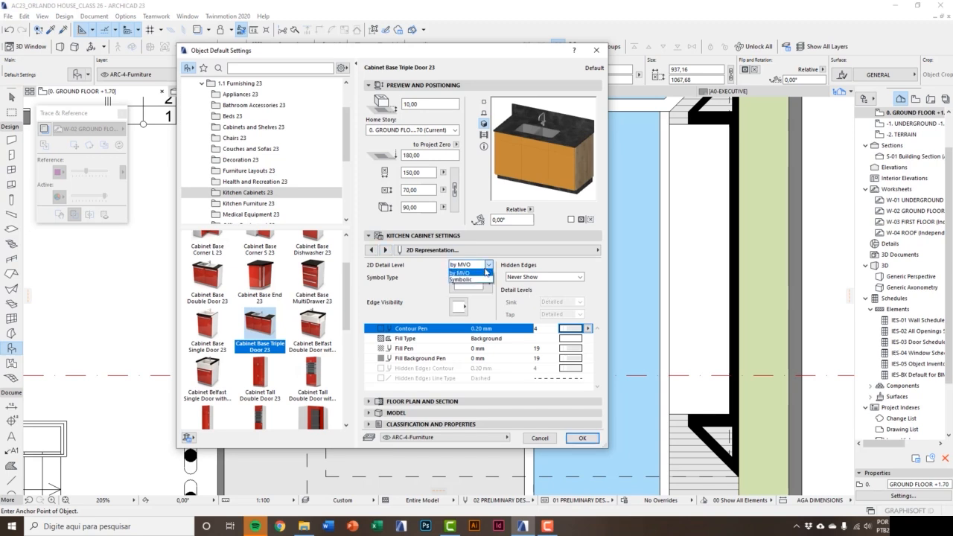
left_click(483, 279)
left_click(480, 282)
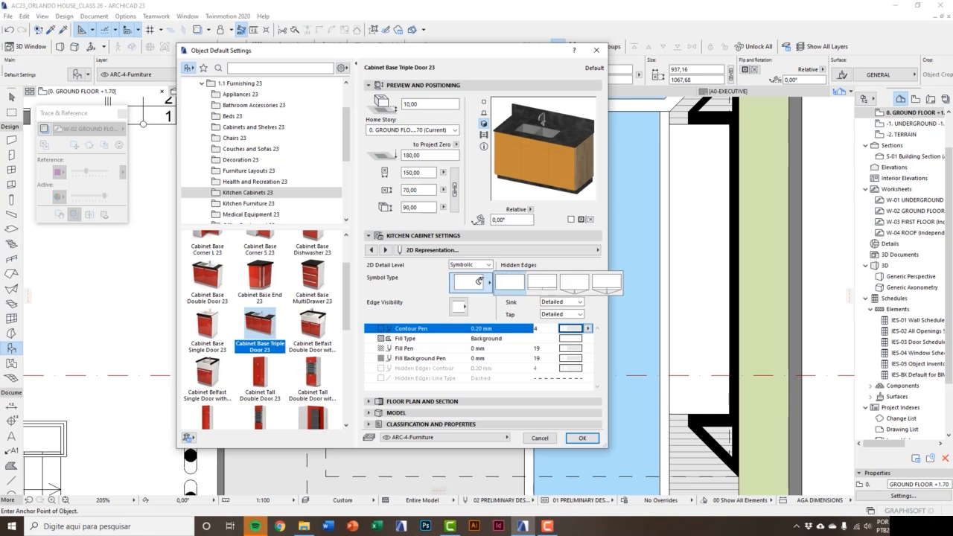
left_click(478, 281)
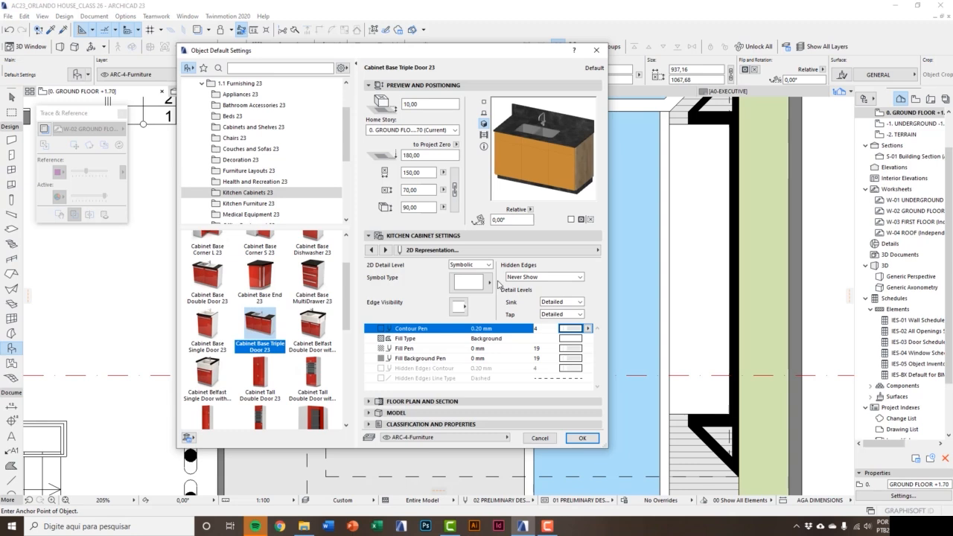
left_click(459, 306)
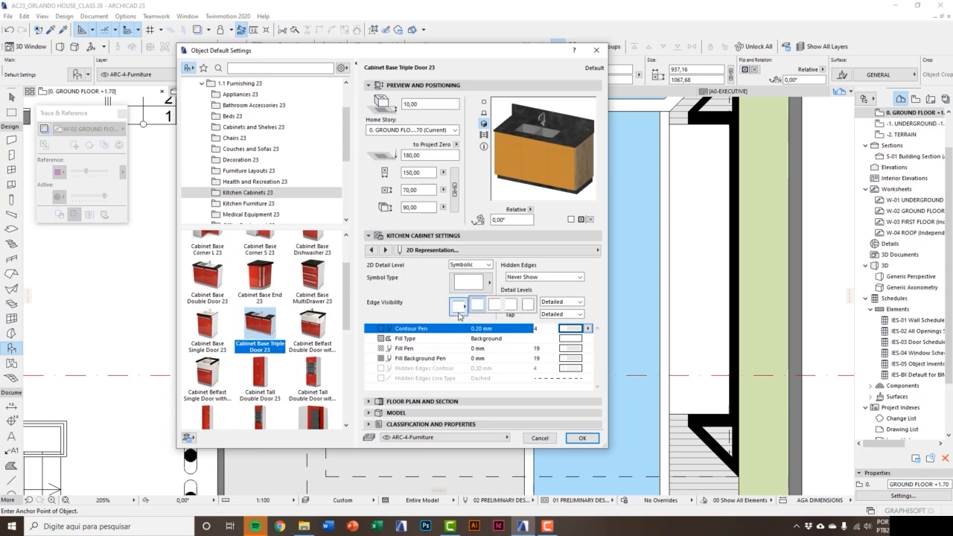
left_click(527, 310)
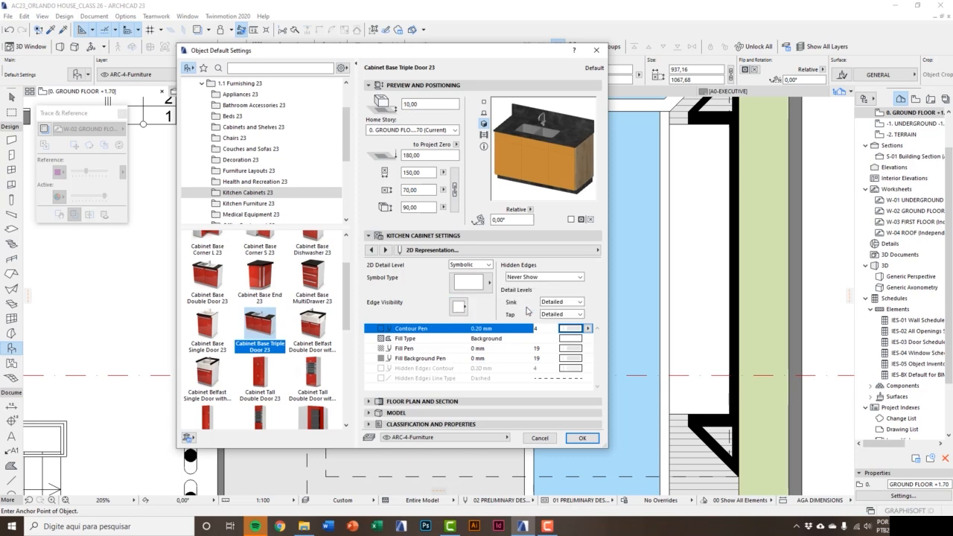
- With the 2D plan preview shown, set the cabinet's contour pen to 108 and its fill and fill background pens to 126
left_click(484, 101)
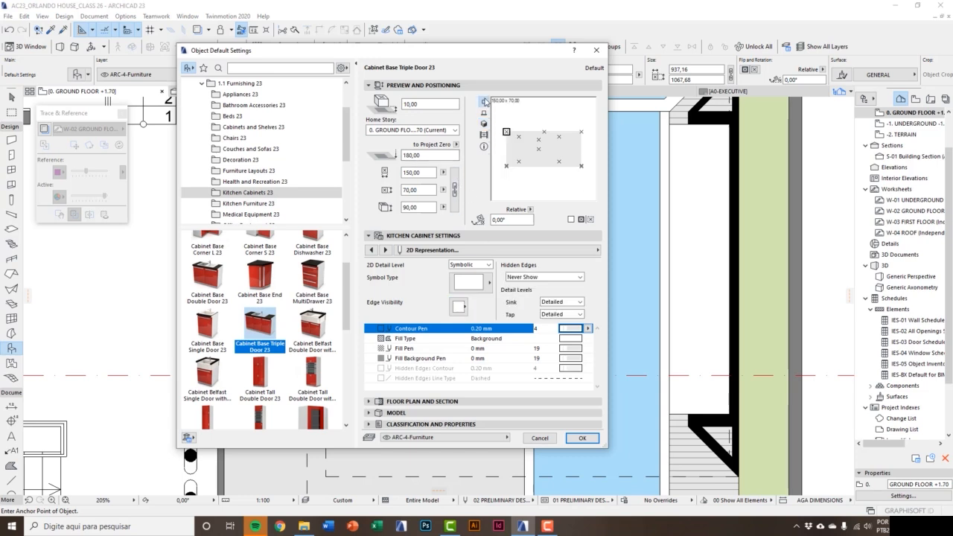
left_click(587, 329)
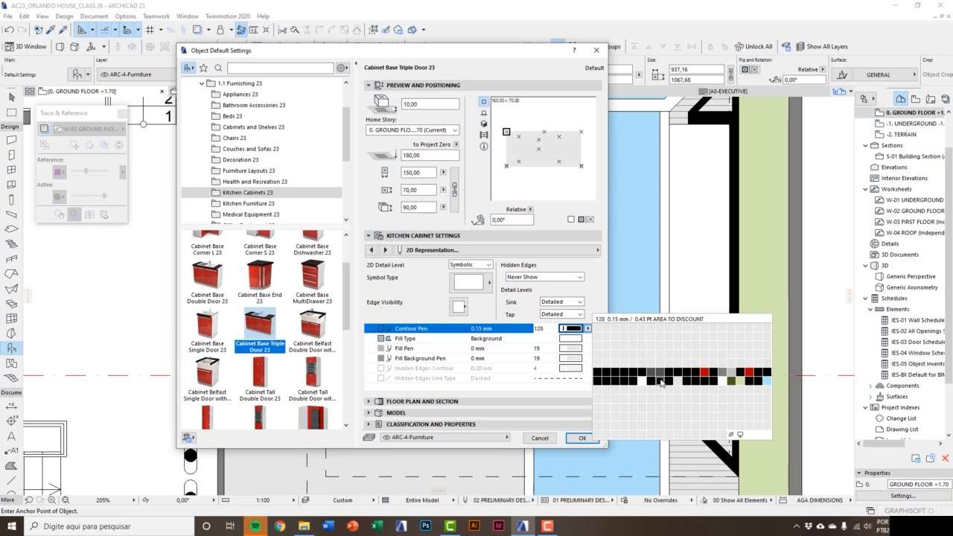
left_click(659, 377)
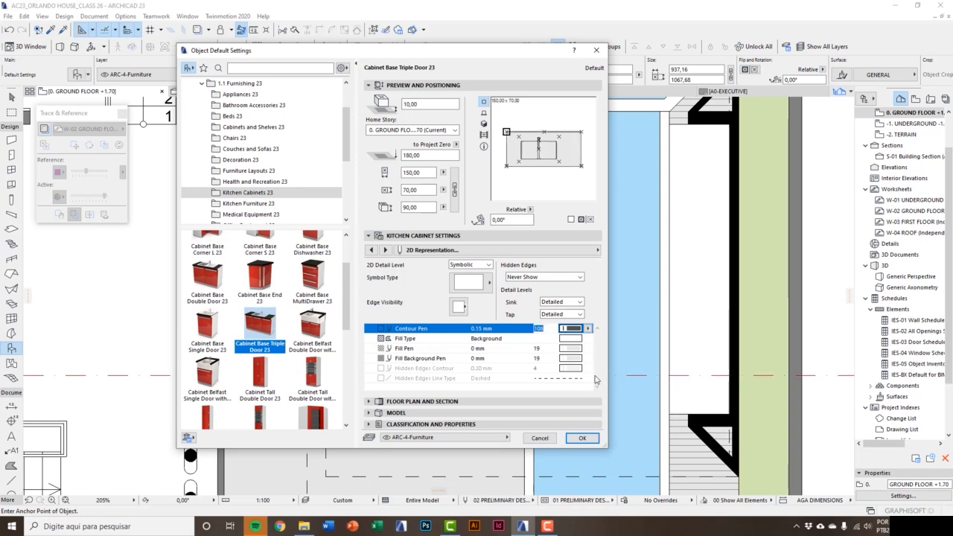
left_click(587, 348)
left_click(639, 402)
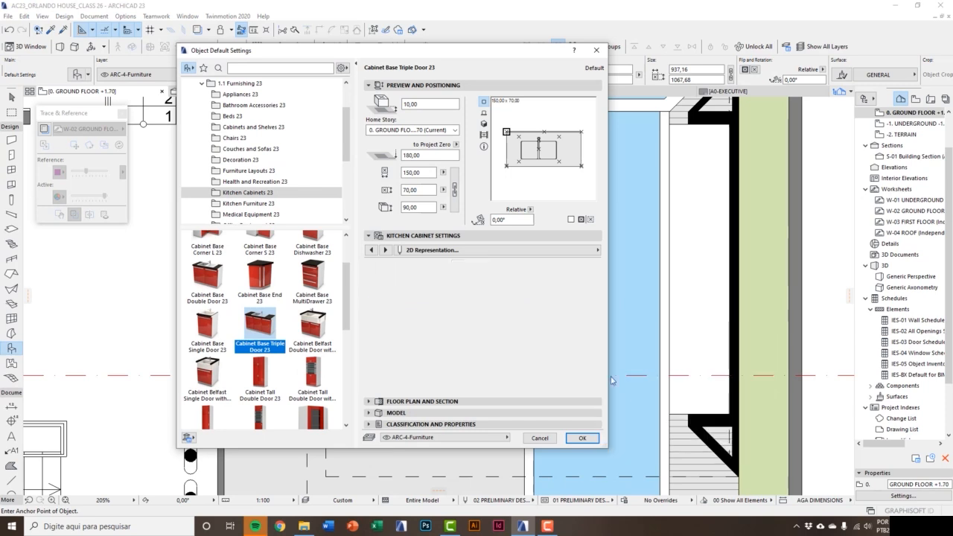
left_click(587, 358)
left_click(642, 411)
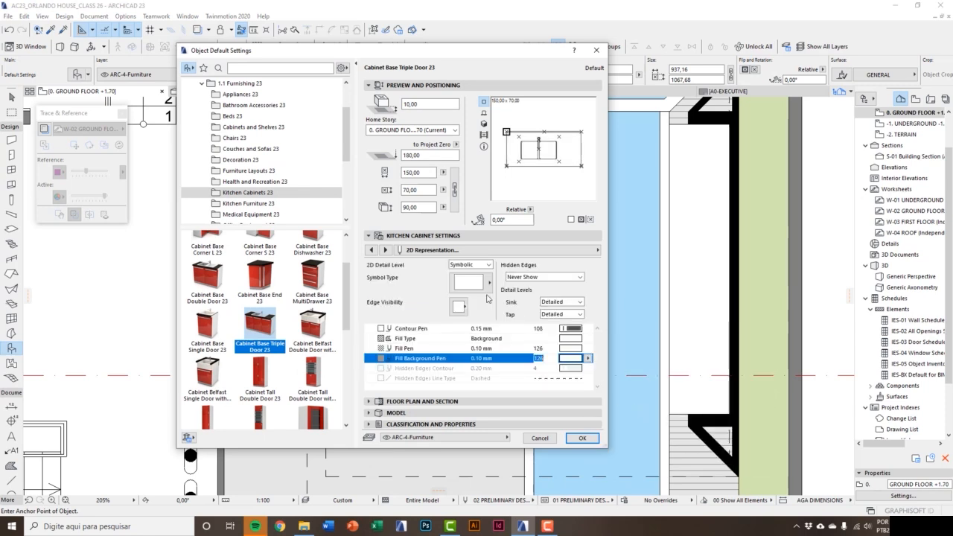
- Review the cabinet's 3D representation and surfaces, its minimal space dimensions and the full parameter list
left_click(385, 251)
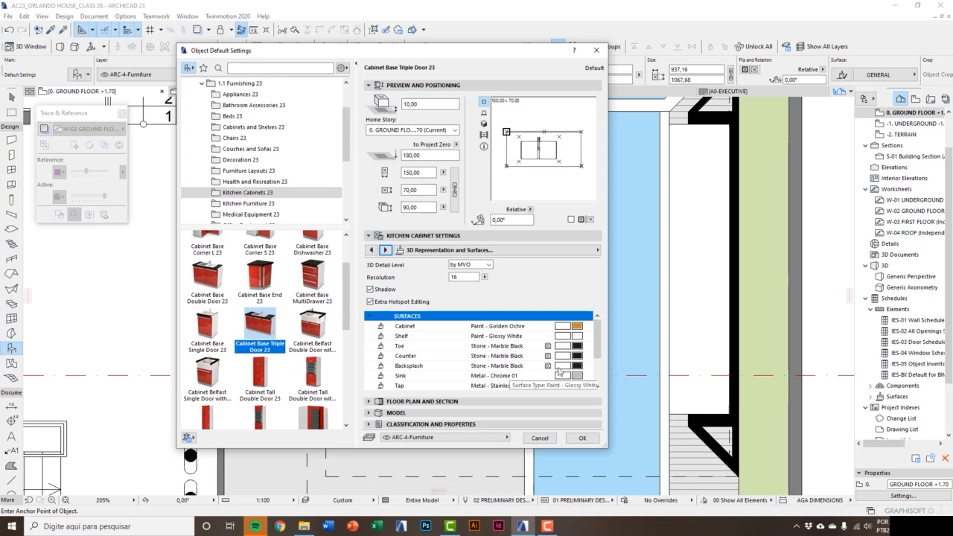
left_click_drag(597, 339, 598, 379)
scroll(598, 365, "up", 5)
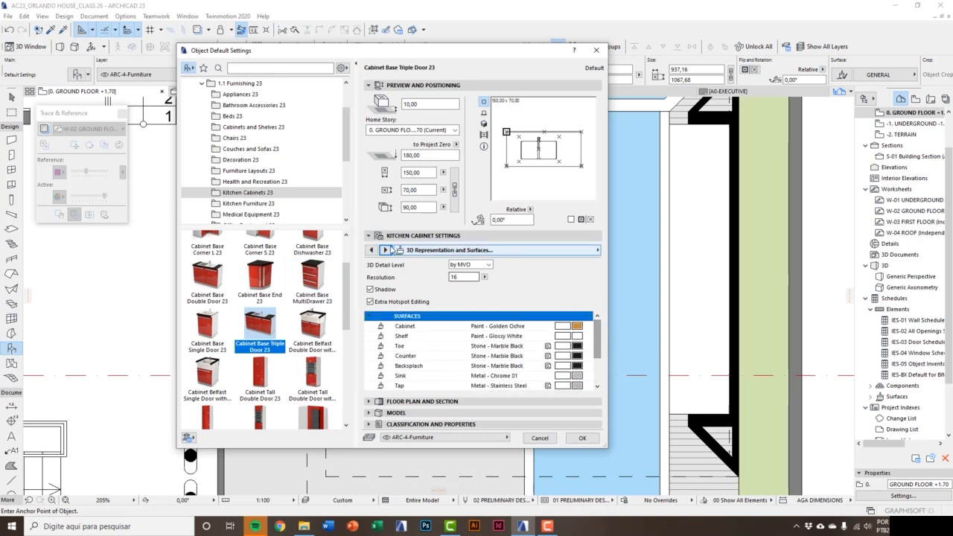
left_click(385, 250)
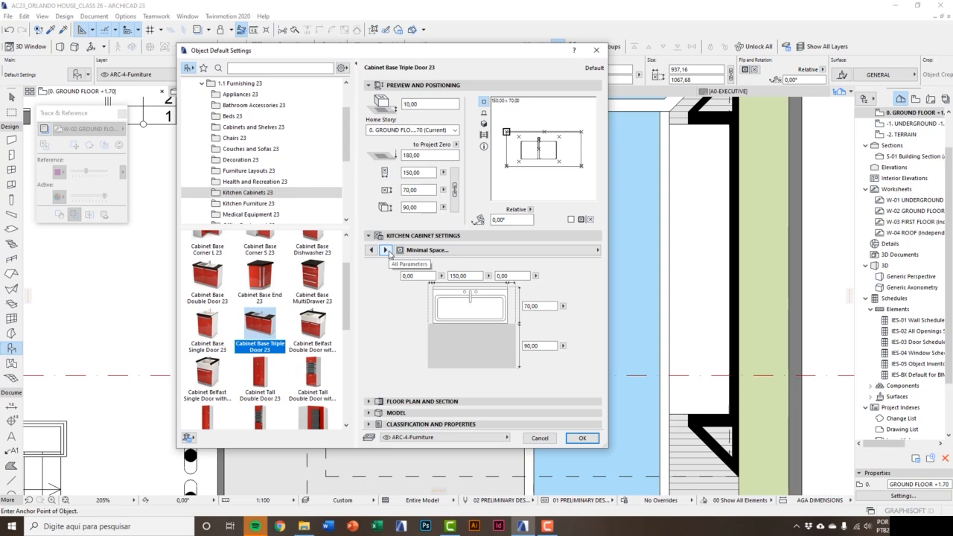
left_click(386, 250)
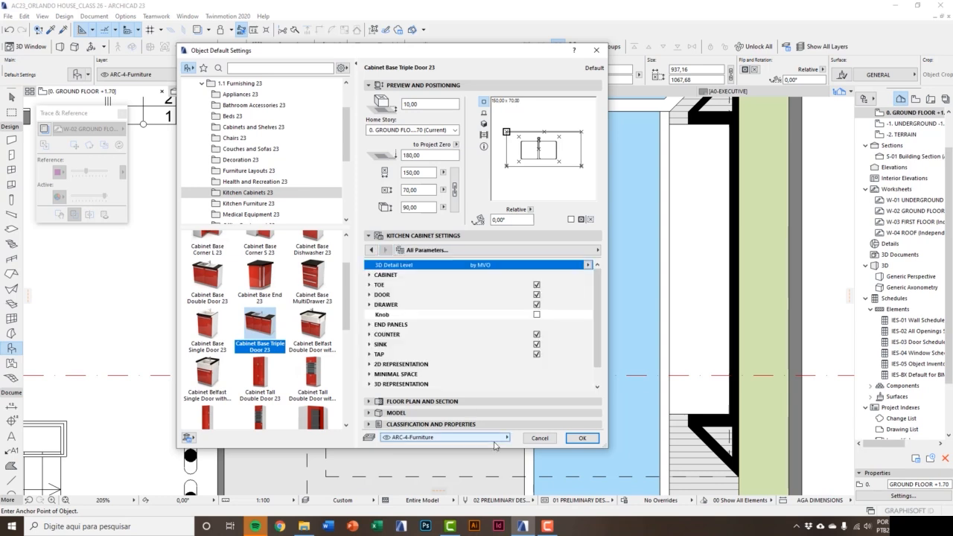
- Assign the cabinet's default settings to the ARC-4-Kitchen/Bathroom layer and accept them
left_click(448, 441)
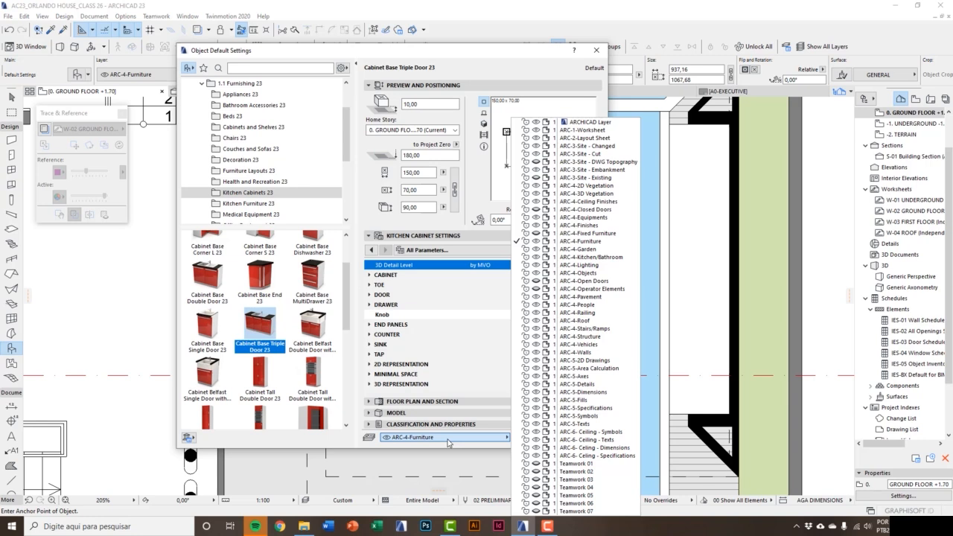
left_click(603, 257)
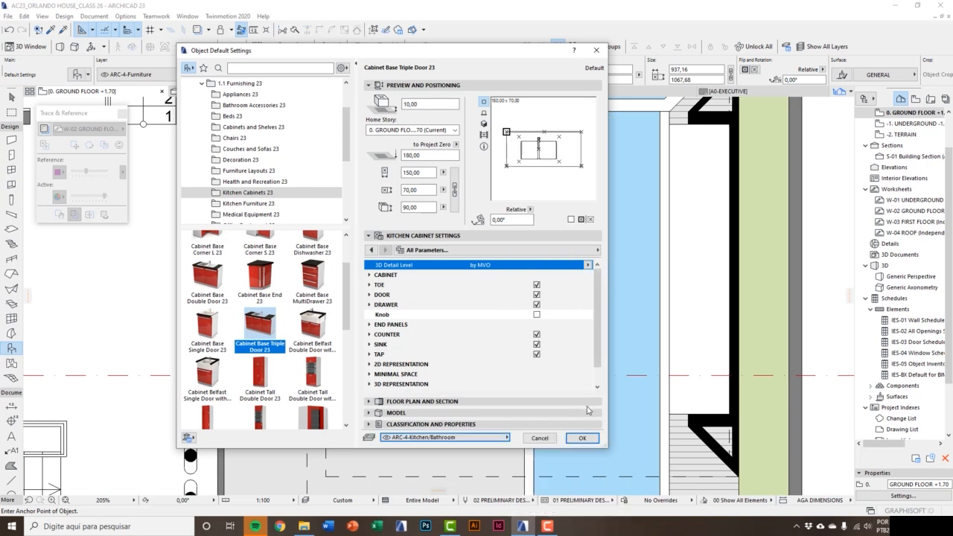
left_click(583, 438)
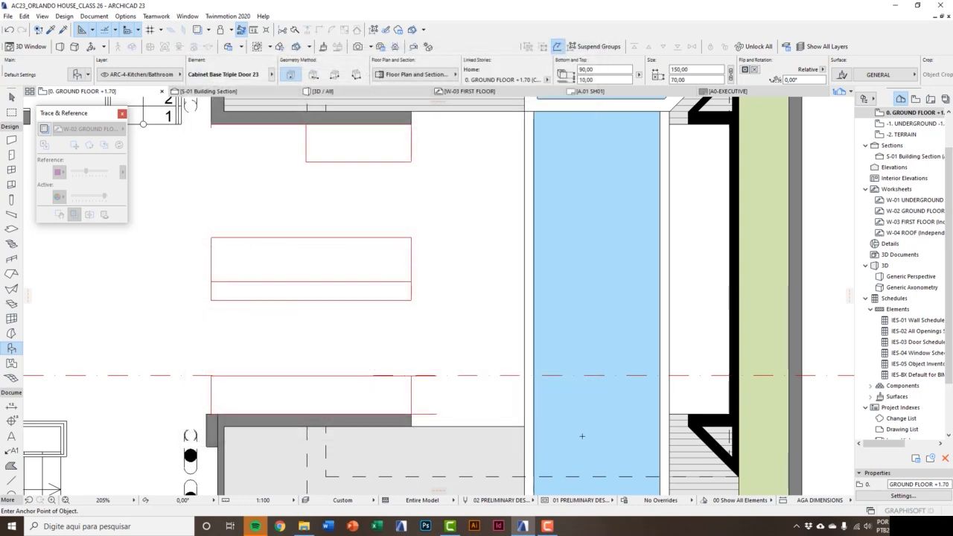
- In the object default settings, set the cabinet's elevation to its home story to 0,00 and its rotation angle to 180°
left_click(78, 75)
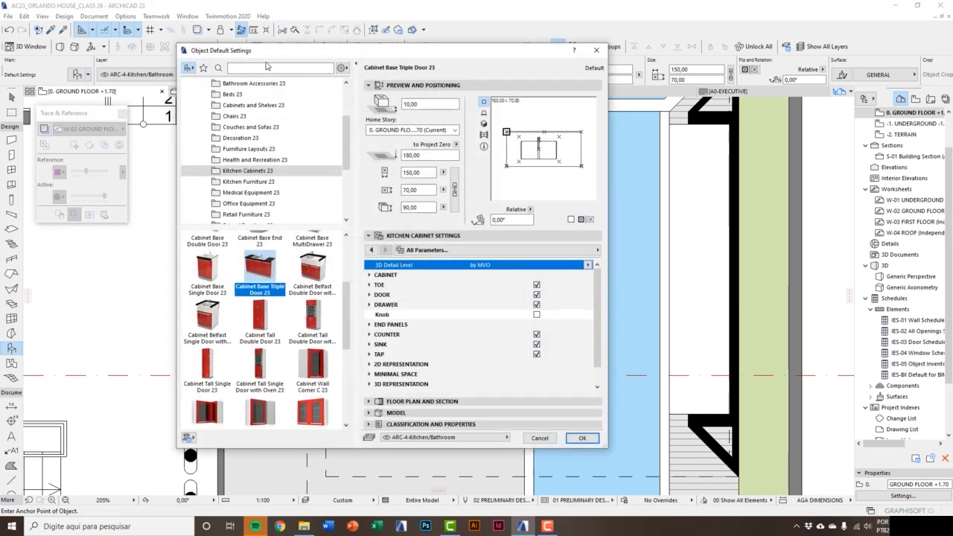
left_click_drag(281, 57, 270, 80)
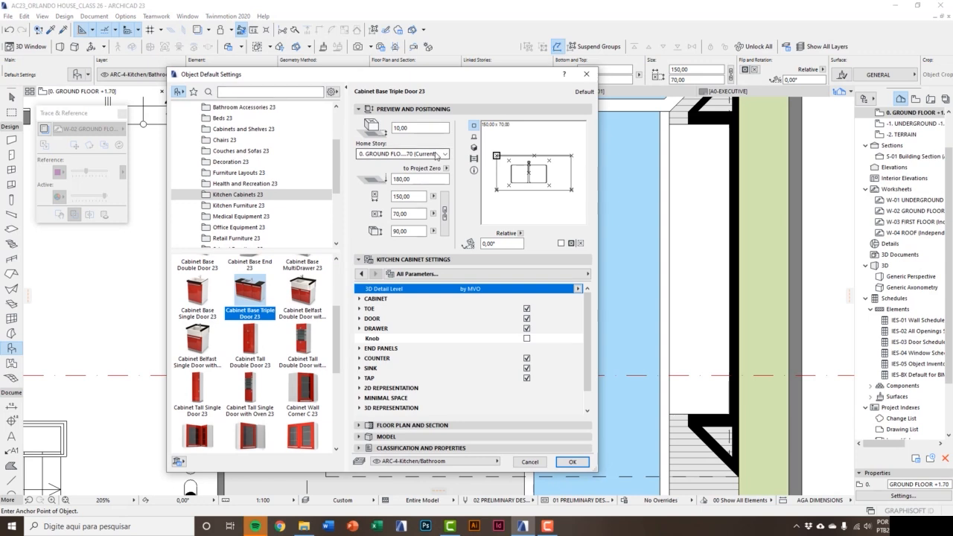
double_click(411, 127)
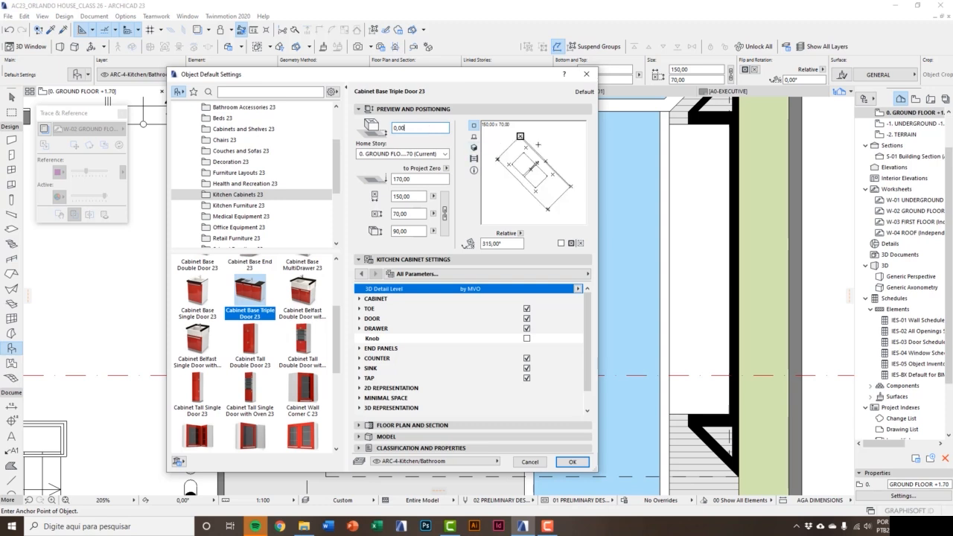
left_click(509, 204)
left_click(498, 145)
left_click(562, 159)
left_click_drag(514, 243, 454, 245)
type("180")
key("Return")
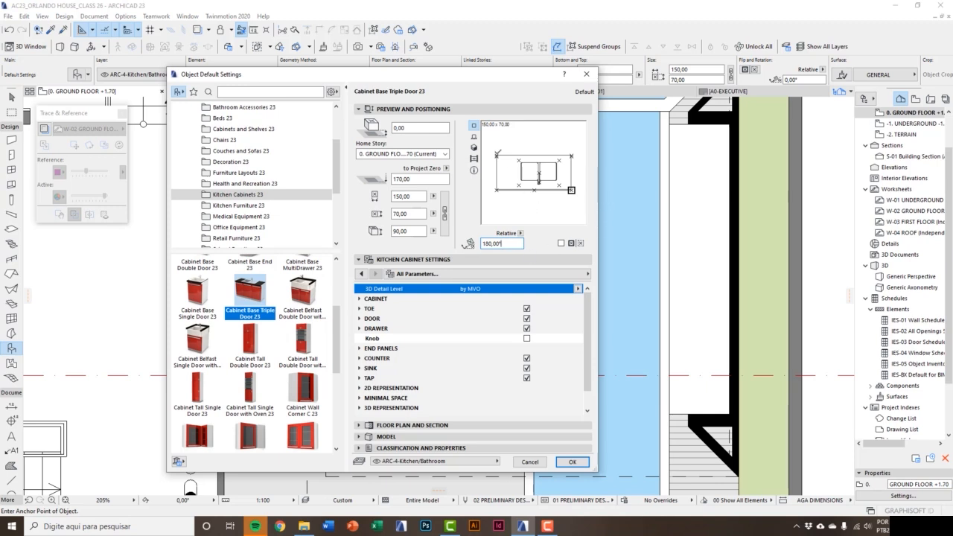
- Choose the lower-right corner of the rotated cabinet as its anchor point and accept the settings
left_click(497, 156)
left_click(570, 157)
left_click(571, 190)
left_click(572, 462)
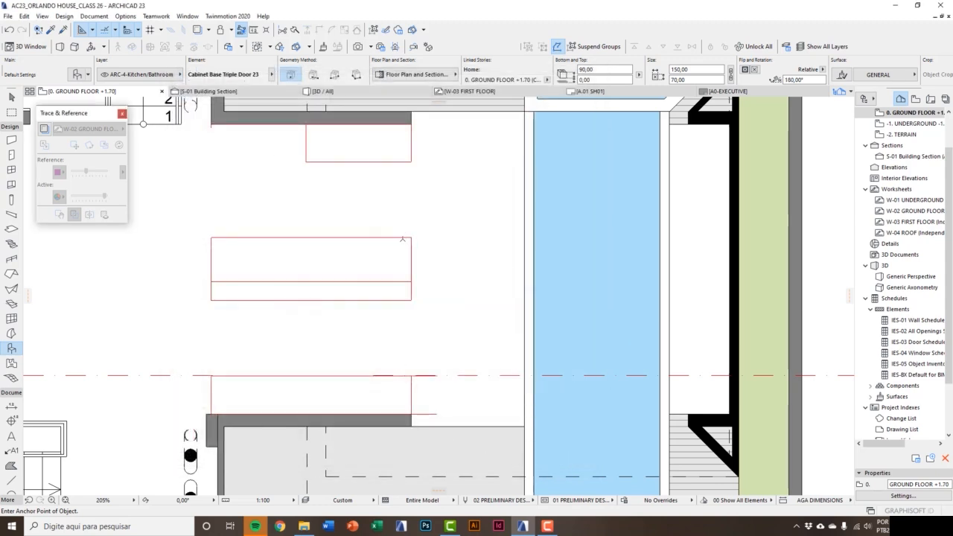
- Place the cabinet with its anchor at the right end of the island outline's inner dividing line
scroll(402, 239, "up", 4)
left_click(424, 343)
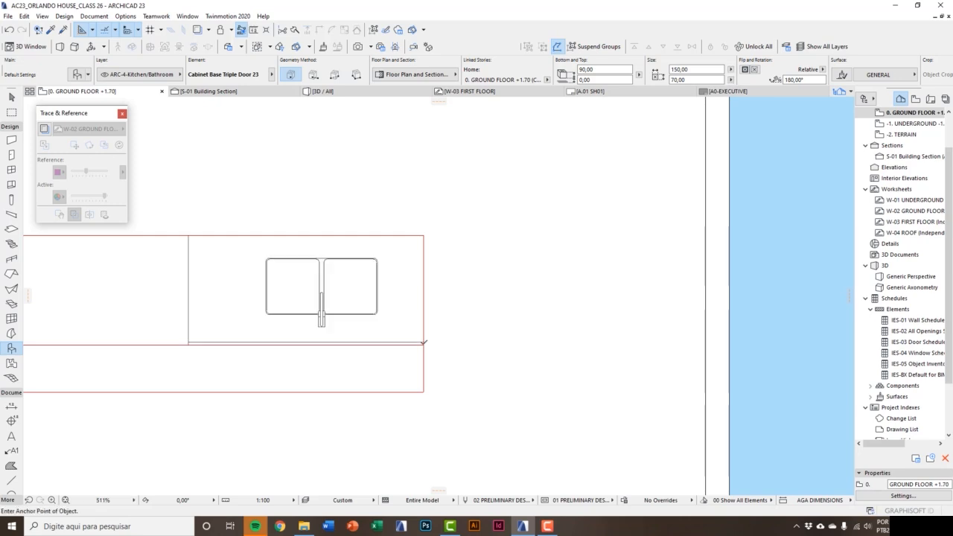
middle_click_drag(363, 317, 452, 334)
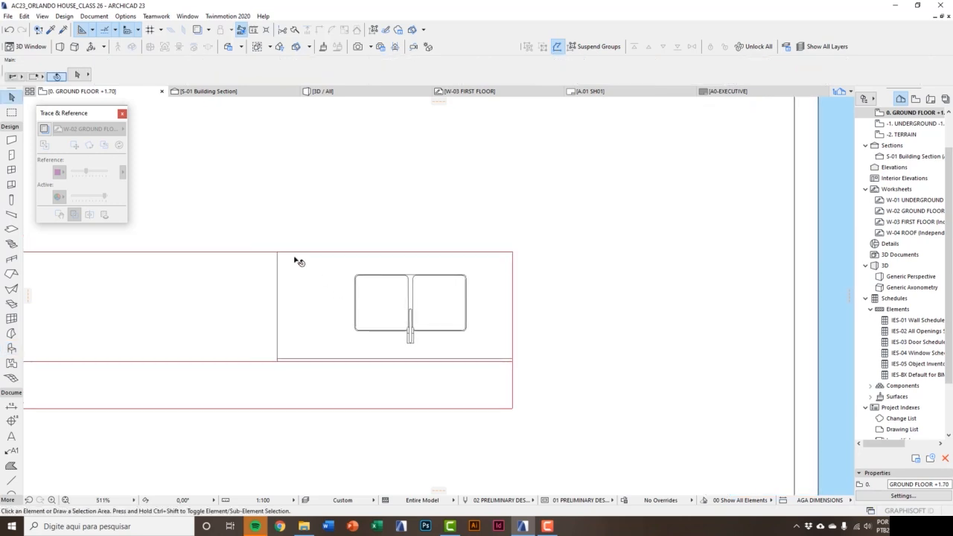
- Stretch the placed cabinet to the left end of the island outline, making it 317,00 wide
left_click(302, 284)
middle_click_drag(301, 284, 539, 259)
scroll(482, 284, "up", 2)
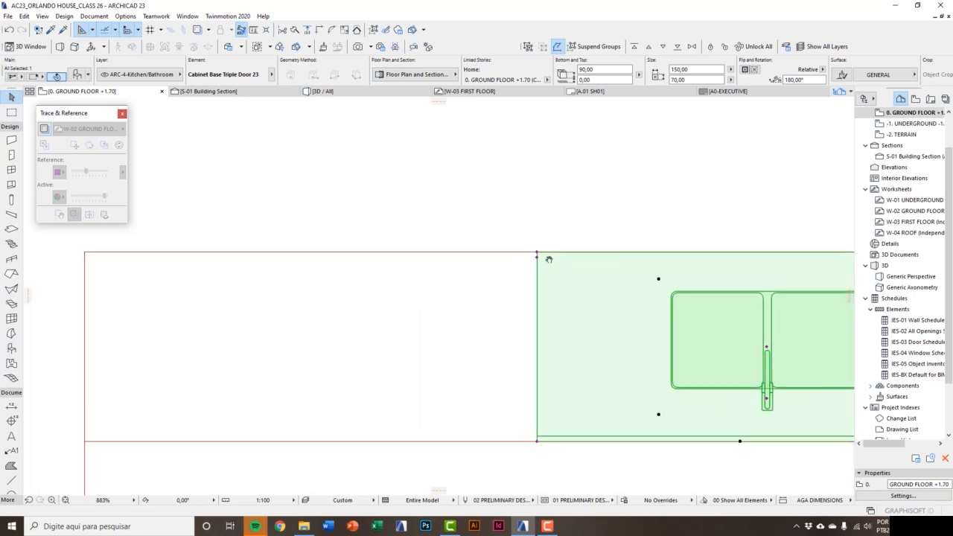
left_click(536, 254)
scroll(536, 254, "down", 3)
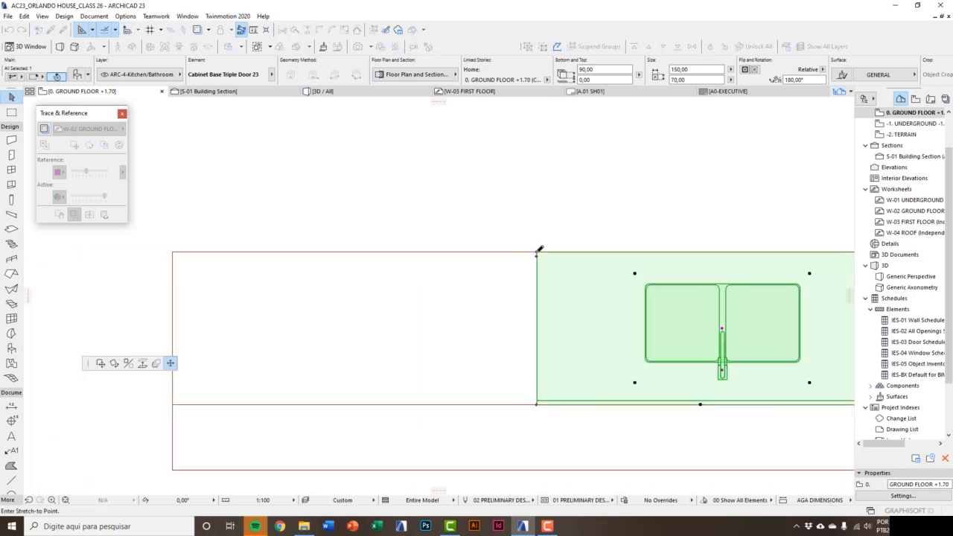
left_click(276, 253)
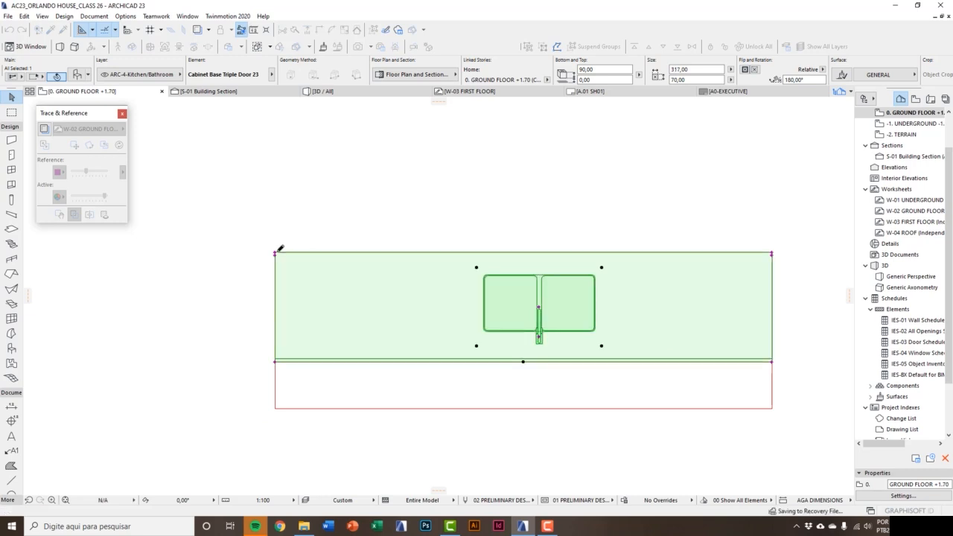
- Move the sink along the counter into the cabinet's left half in plan and deselect the cabinet
middle_click_drag(402, 320, 388, 322)
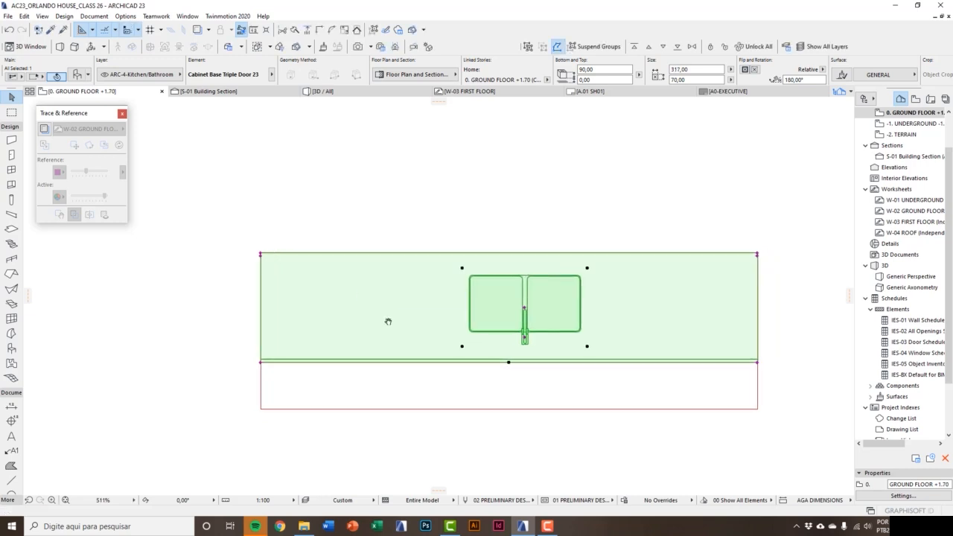
scroll(517, 315, "up", 1)
left_click(526, 311)
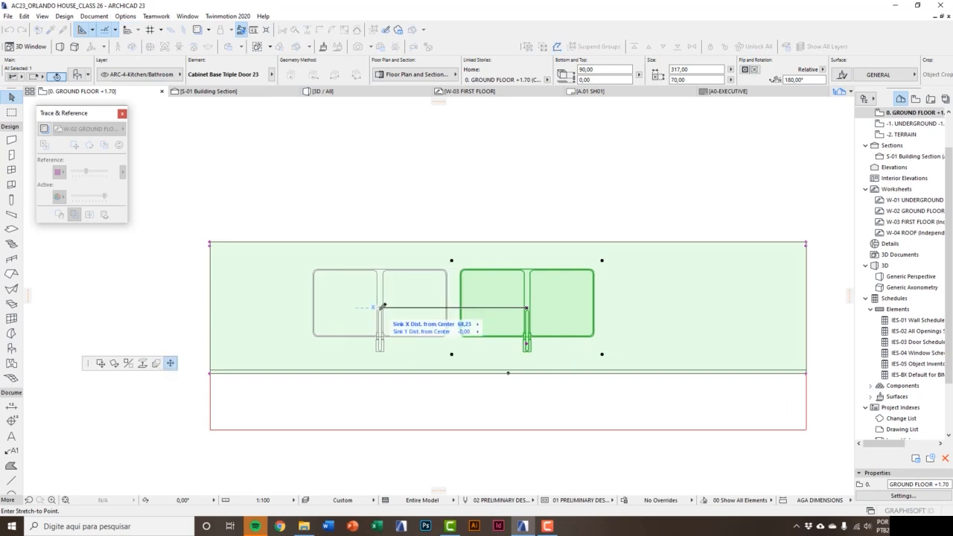
left_click(394, 312)
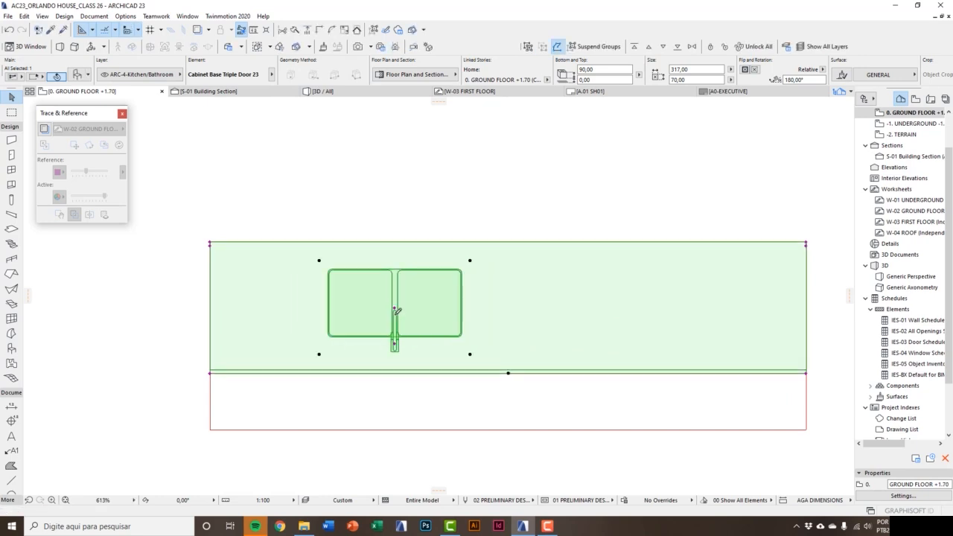
scroll(394, 320, "down", 4)
key("Escape")
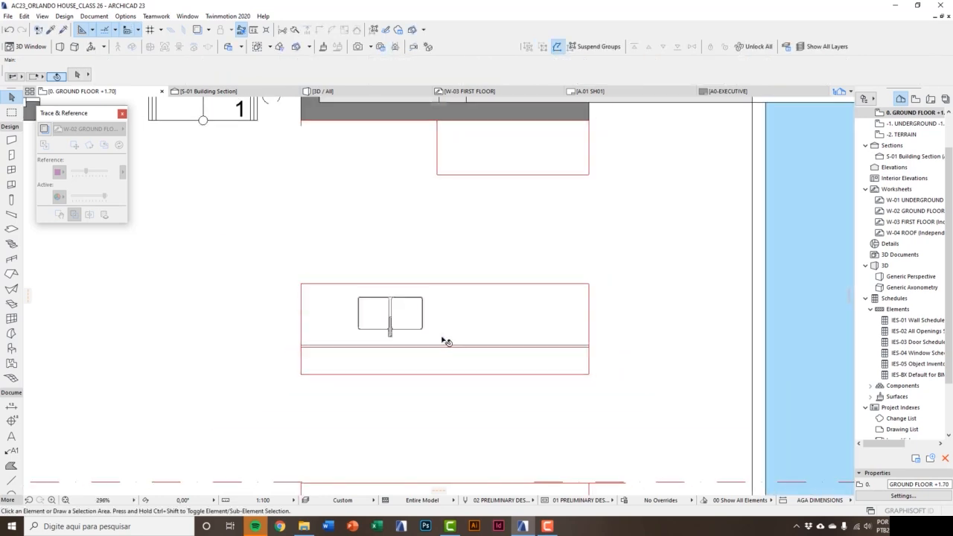
- Show the whole model in the 3D window and examine the kitchen cabinet's doors, countertop and end panels
key("F3")
key("F5")
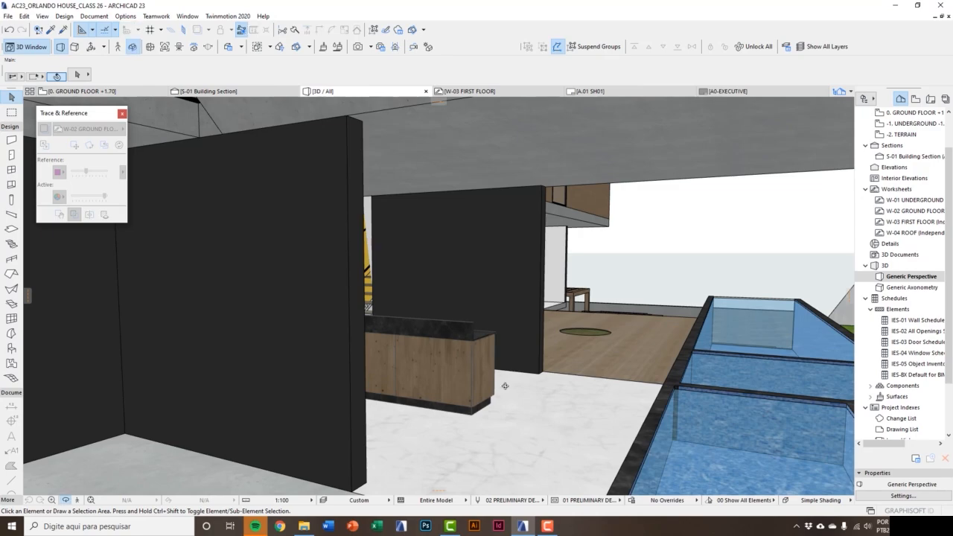
scroll(136, 402, "down", 5)
scroll(268, 355, "up", 5)
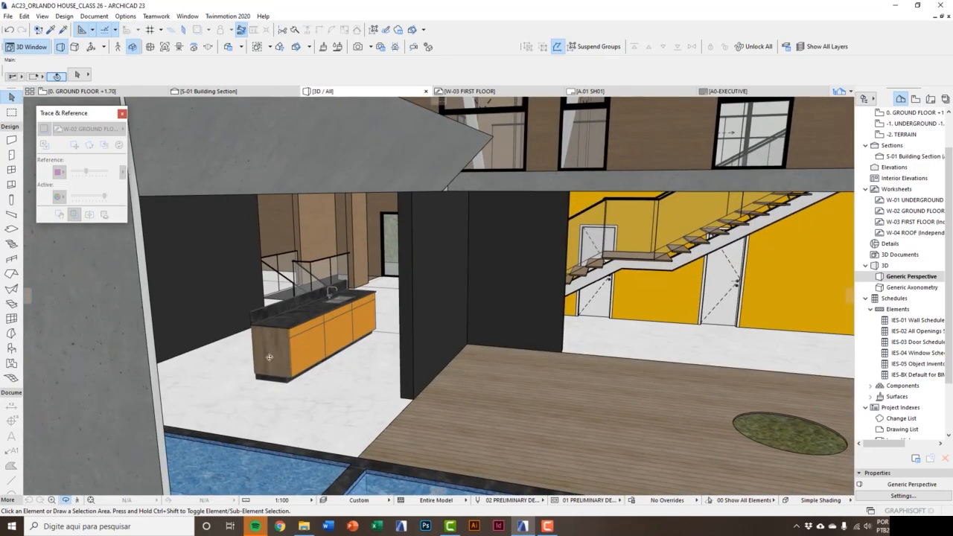
scroll(298, 368, "up", 2)
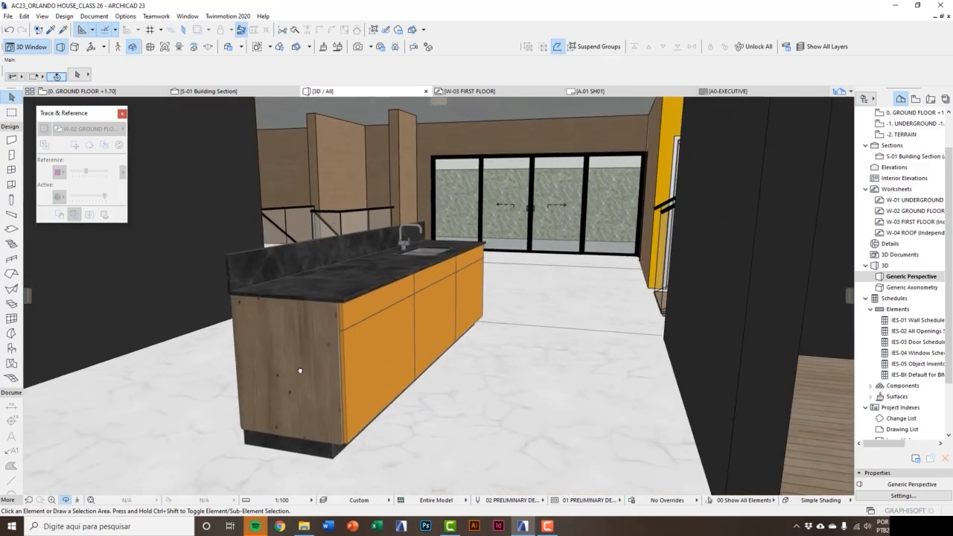
middle_click_drag(300, 373, 469, 319, "shift")
- Change the kitchen cabinet's end panel surface to Paint - Golden Ochre and check the result in 3D
left_click(404, 314)
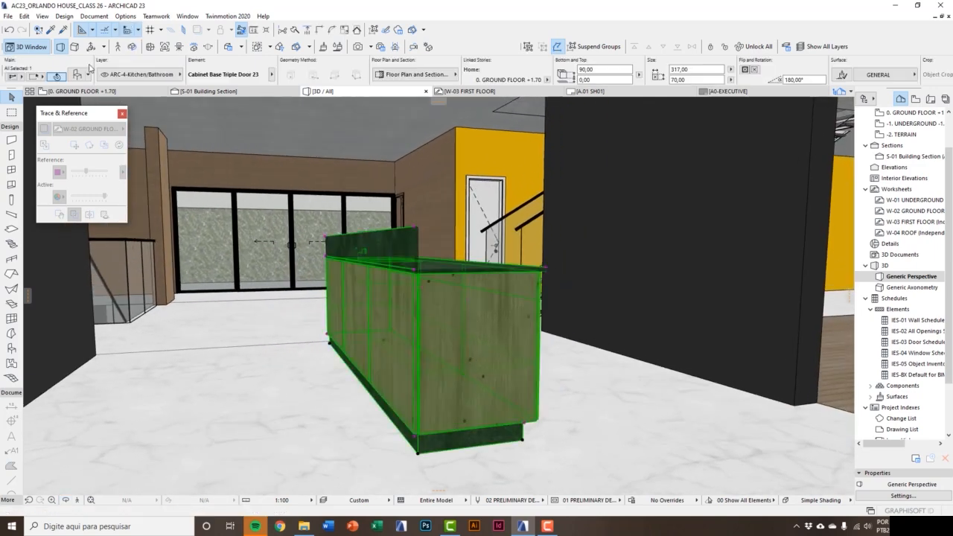
key("ctrl+t")
left_click(363, 274)
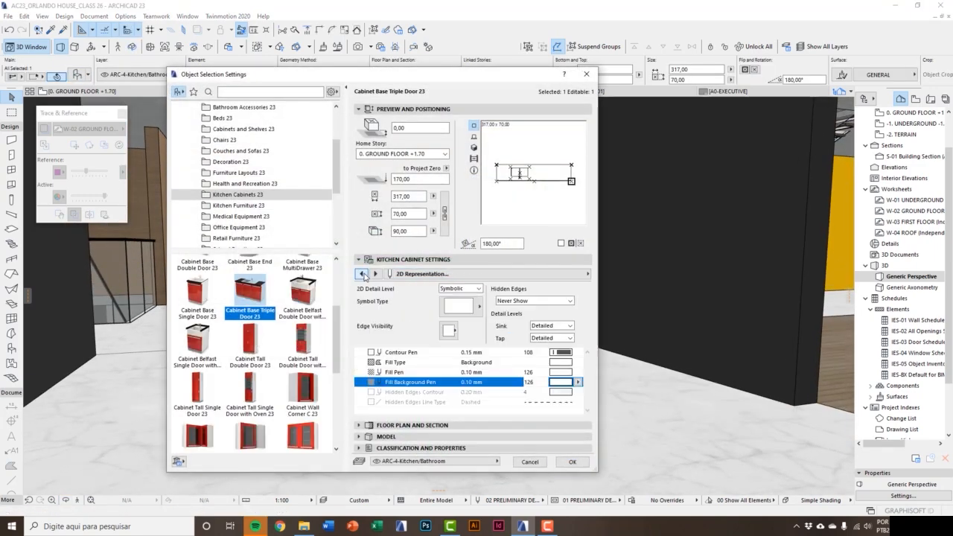
left_click(362, 274)
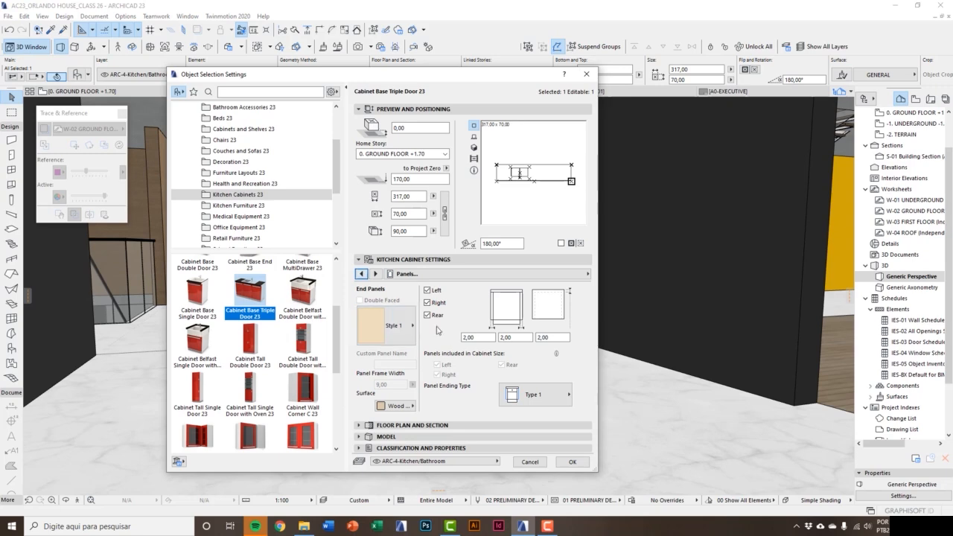
left_click(397, 406)
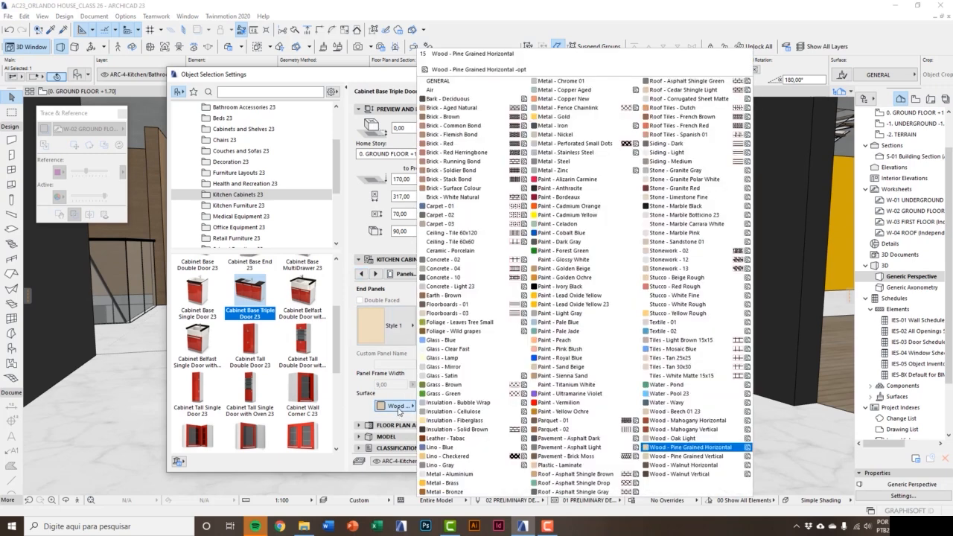
left_click(576, 279)
left_click(572, 462)
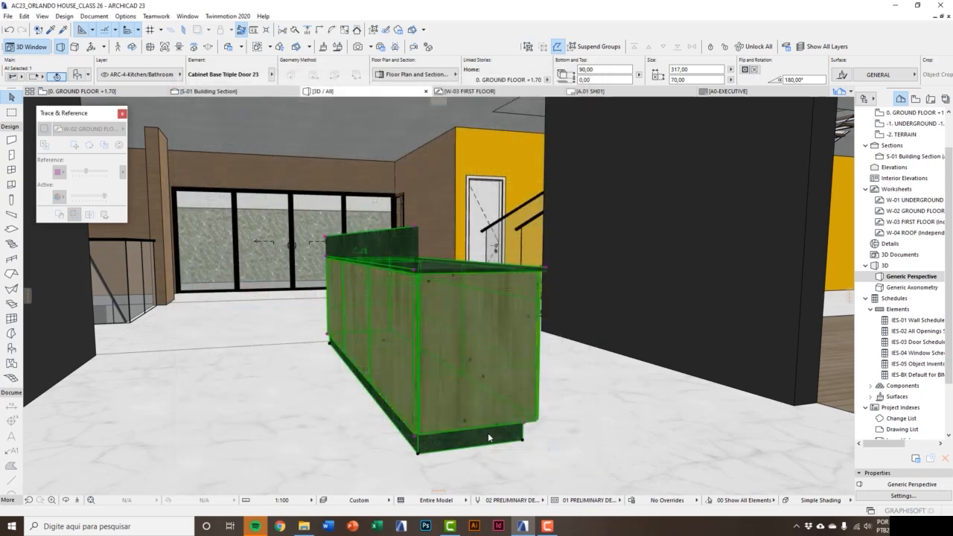
key("Escape")
middle_click_drag(489, 391, 434, 370, "shift")
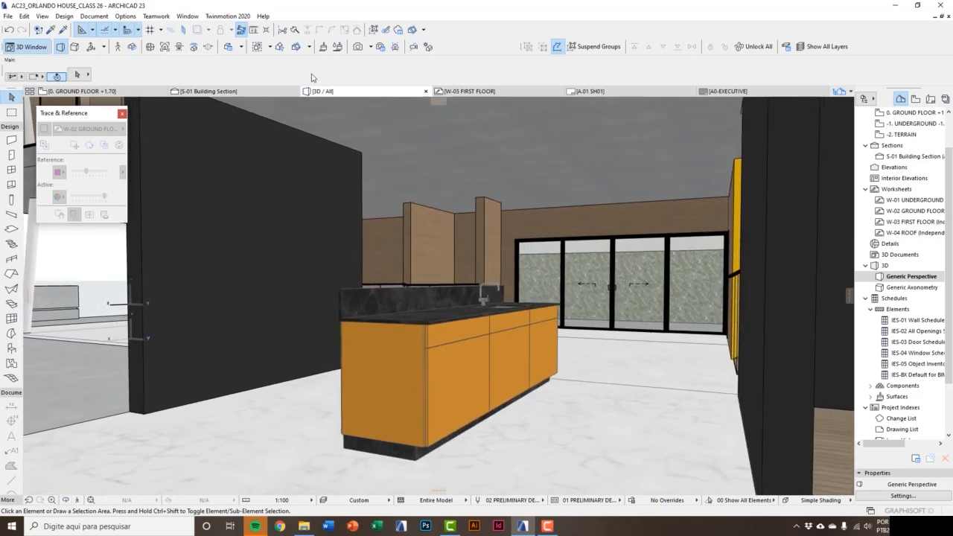
- Open the surface attributes and start creating a surface with the New from Catalog option
left_click(125, 16)
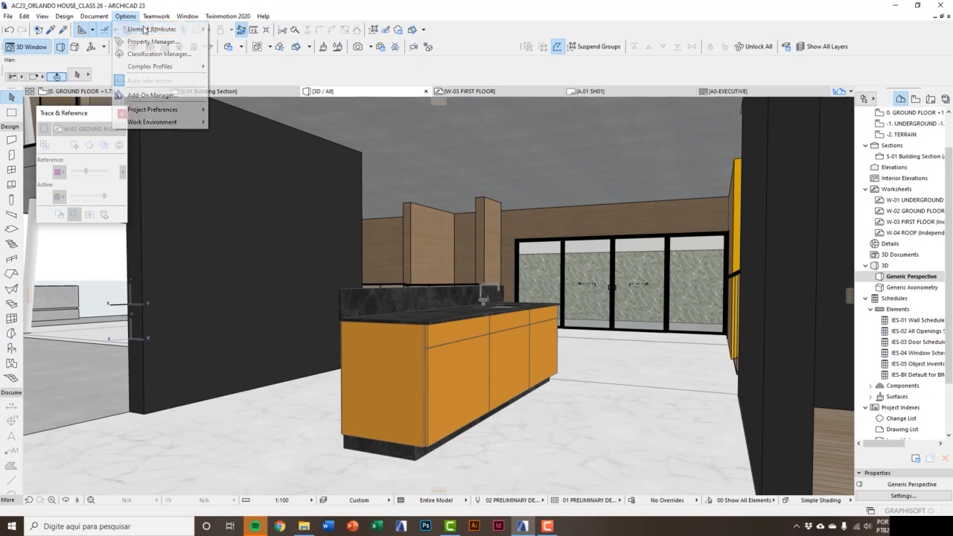
mouse_move(145, 29)
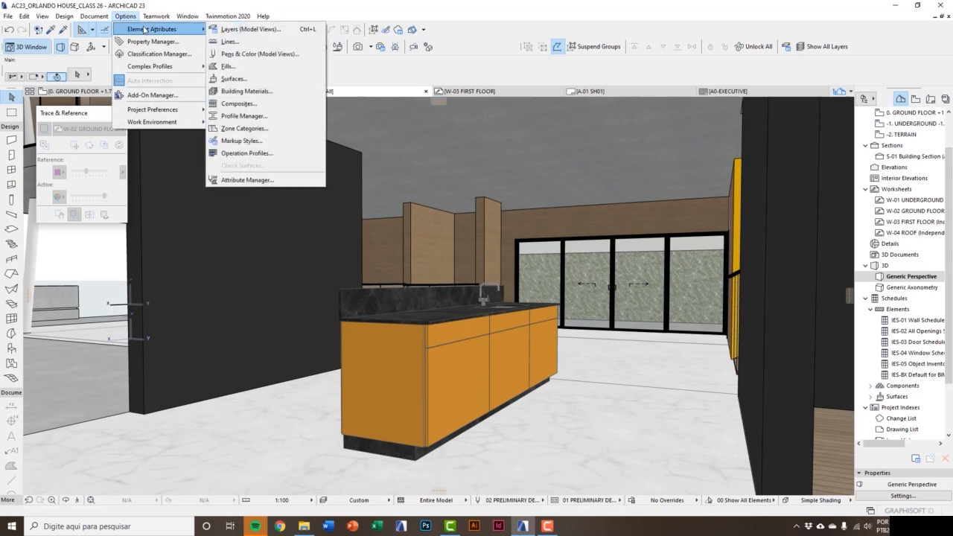
left_click(246, 79)
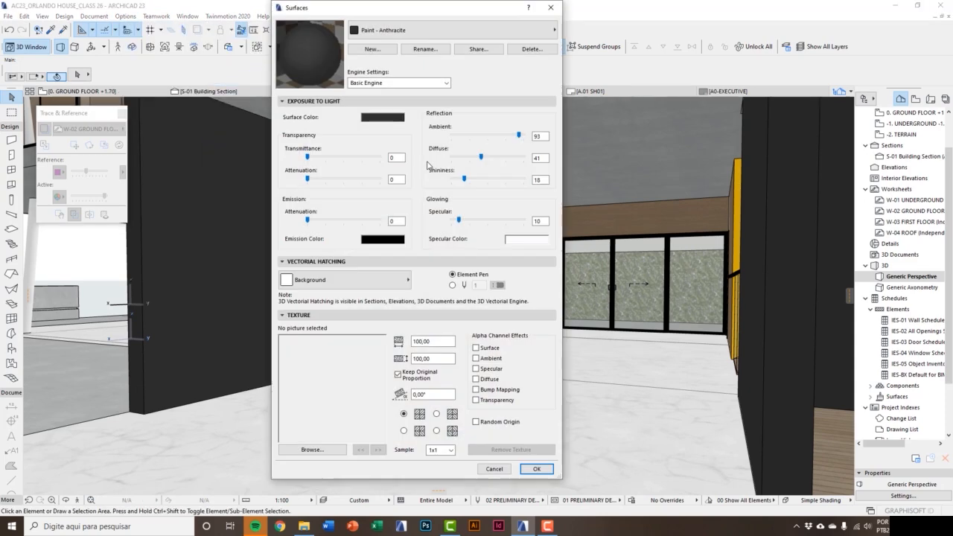
left_click_drag(383, 16, 380, 31)
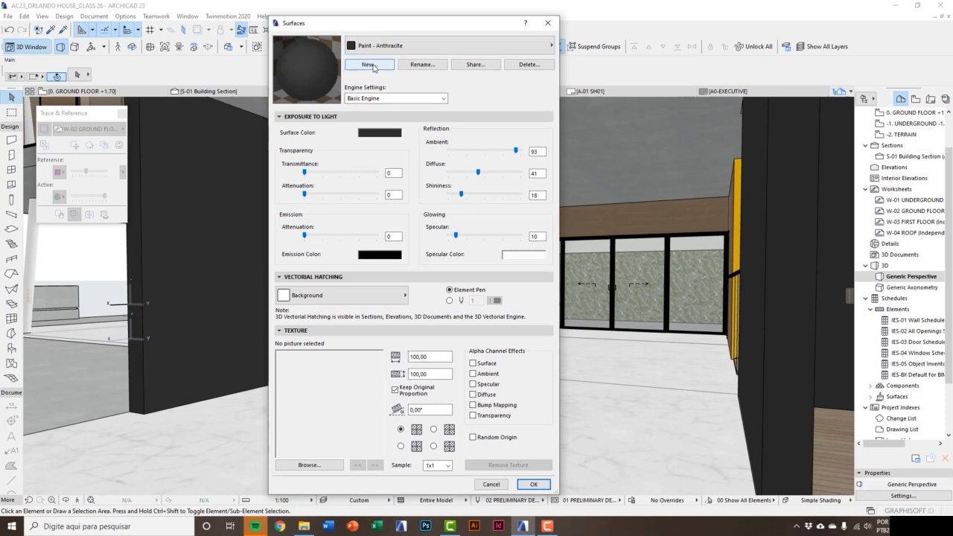
left_click(369, 64)
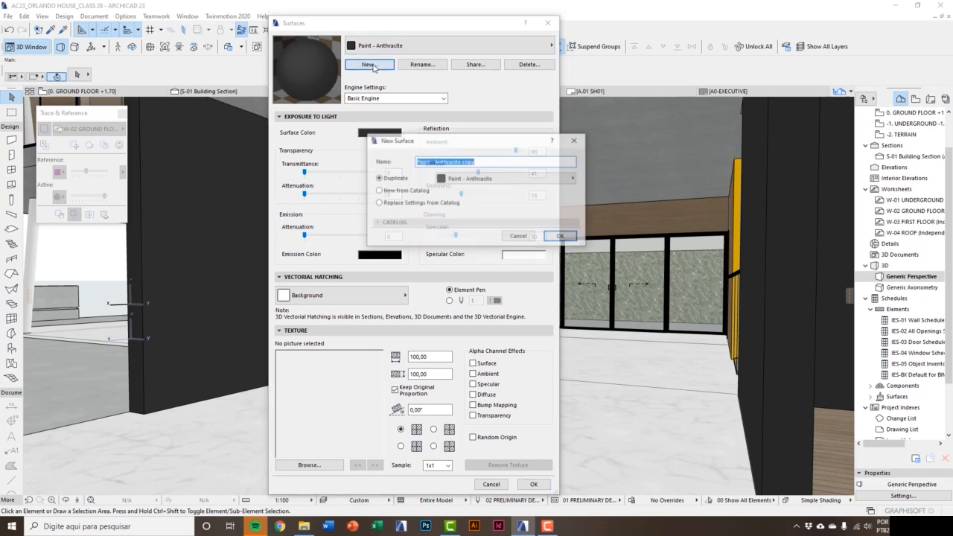
left_click(379, 192)
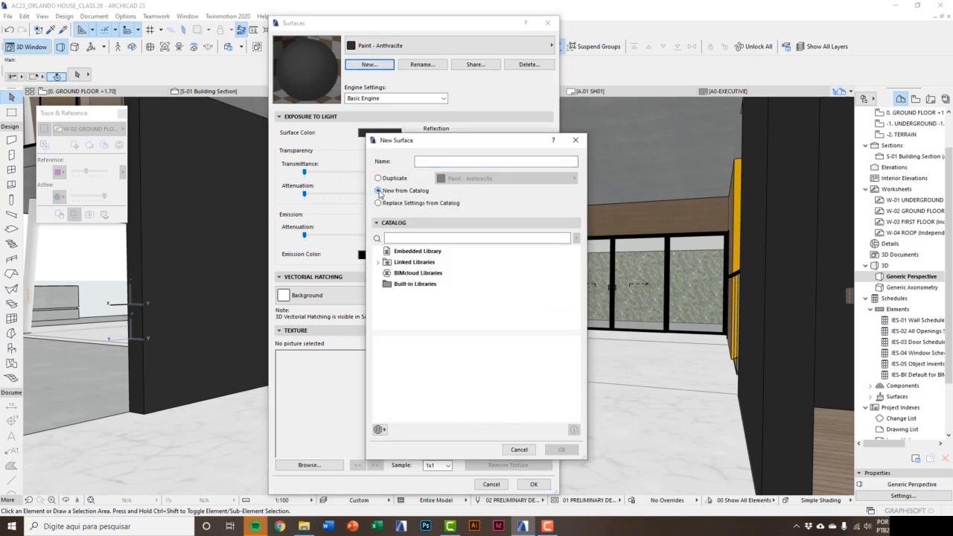
- Create the surface Paint - Brown 23 from the ARCHICAD Library 23 catalog's Wall Finishes 23 paints and confirm the surface attributes
double_click(405, 262)
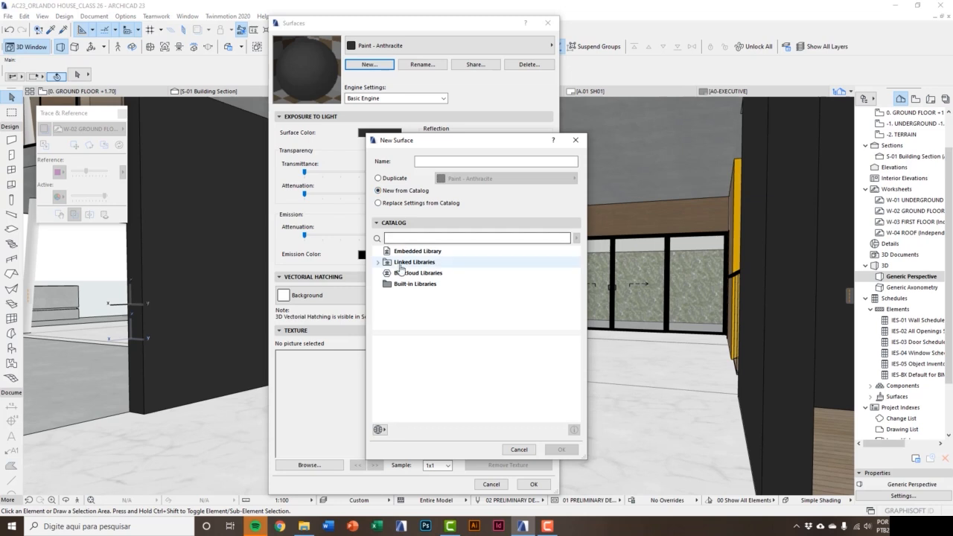
double_click(408, 273)
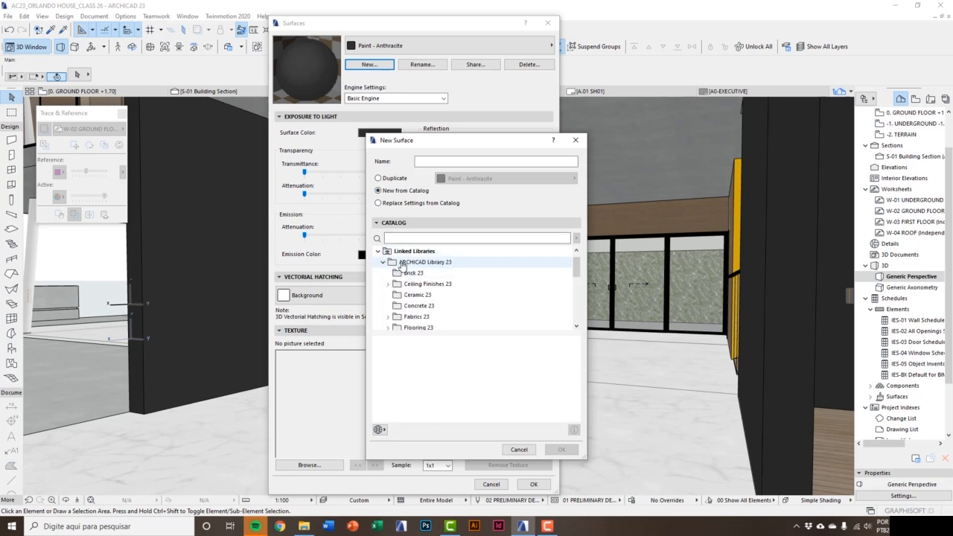
left_click(403, 262)
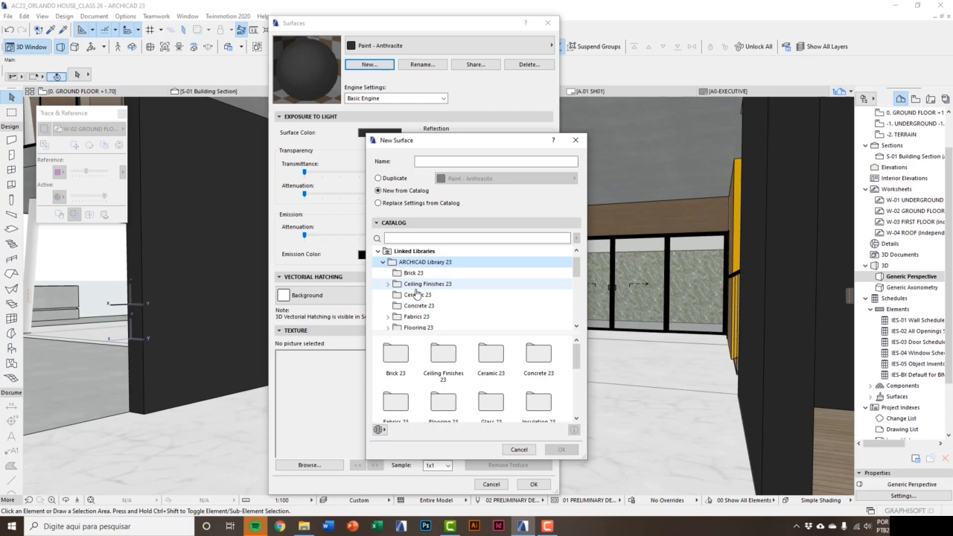
scroll(416, 298, "down", 4)
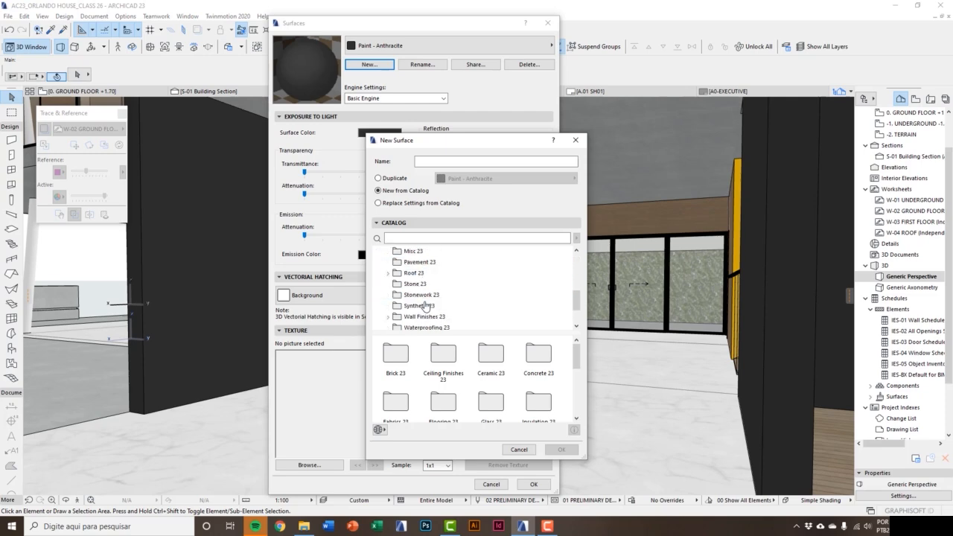
left_click(414, 318)
double_click(414, 319)
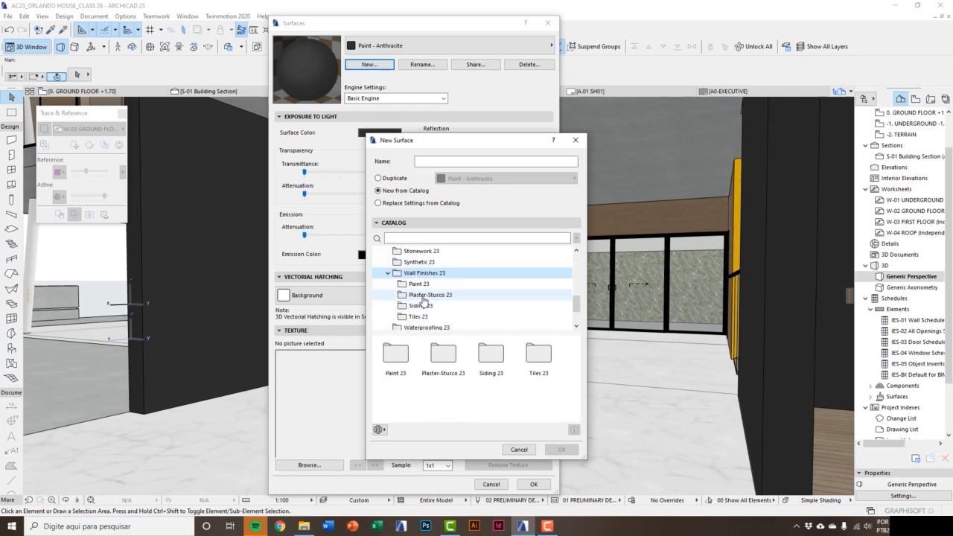
left_click(417, 286)
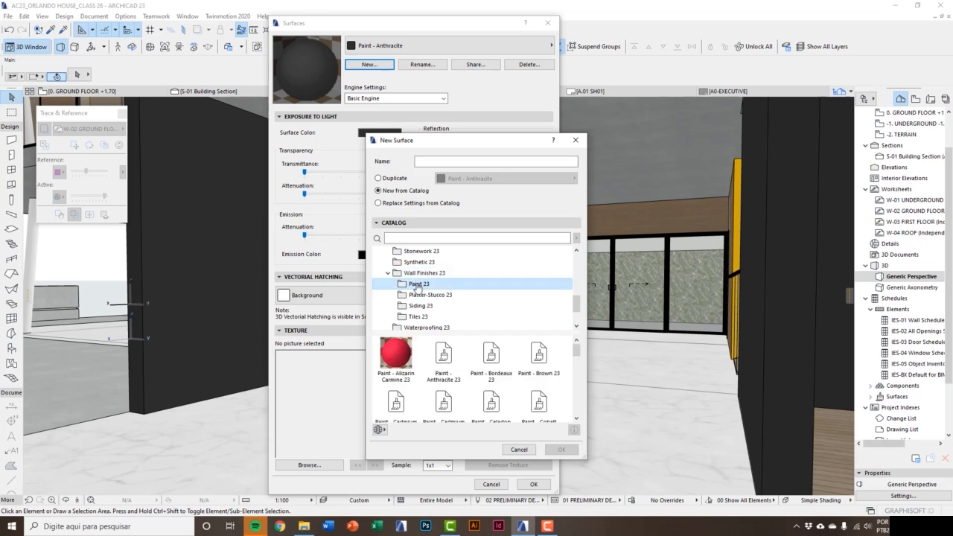
left_click(544, 363)
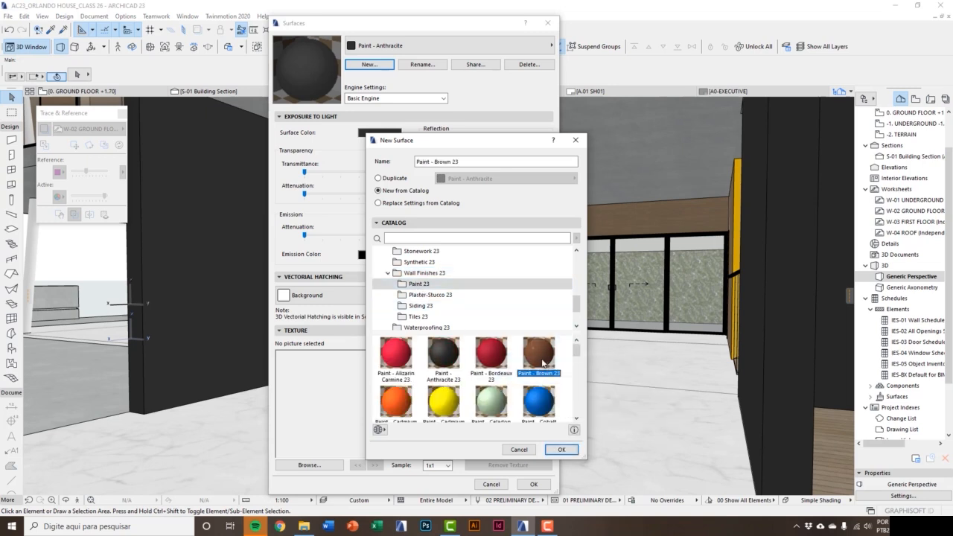
left_click(560, 450)
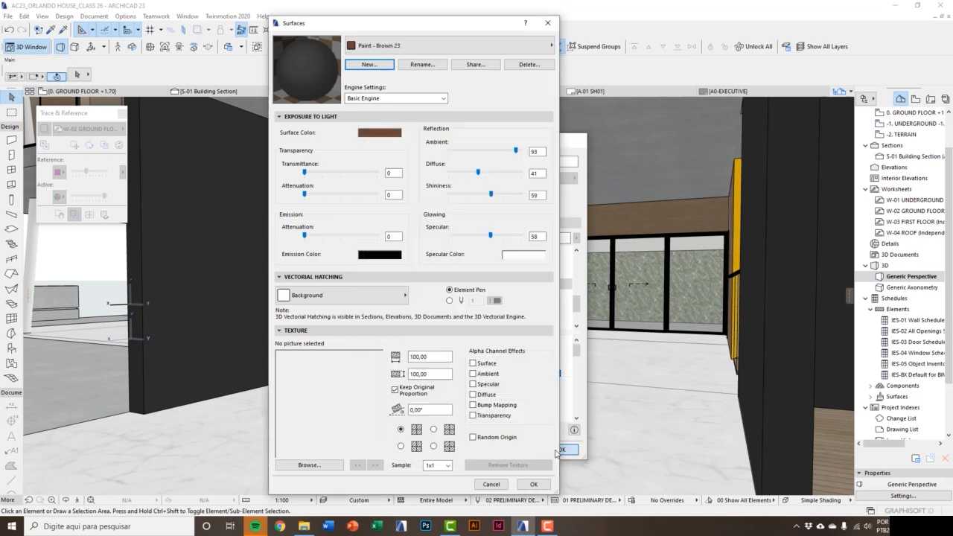
left_click(535, 484)
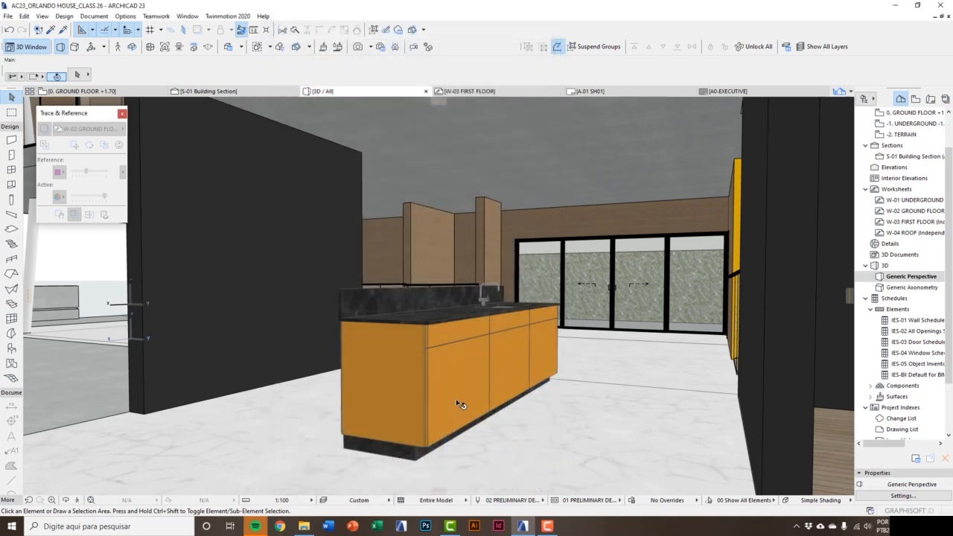
- Open the kitchen island cabinet's settings and set its end panel surface to Paint - Brown 23
left_click(447, 384)
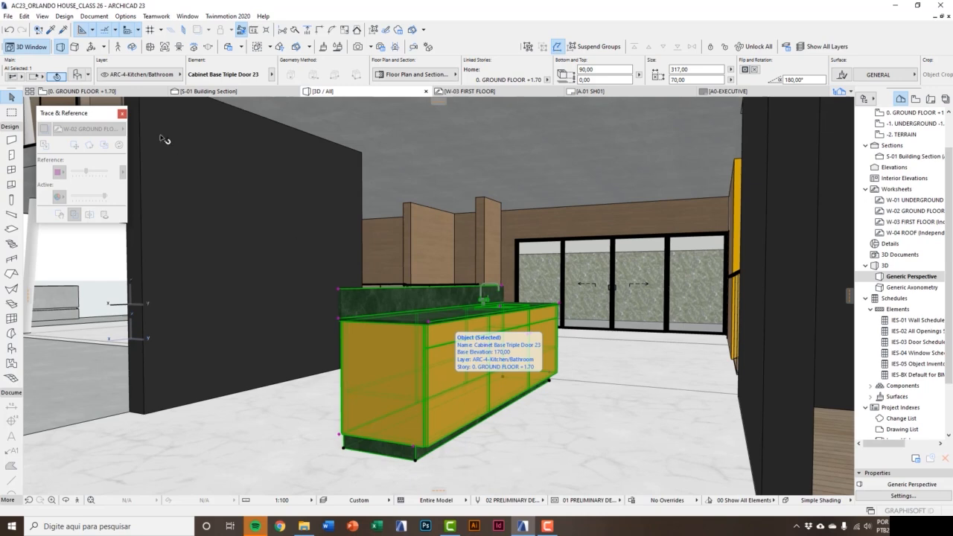
left_click(80, 77)
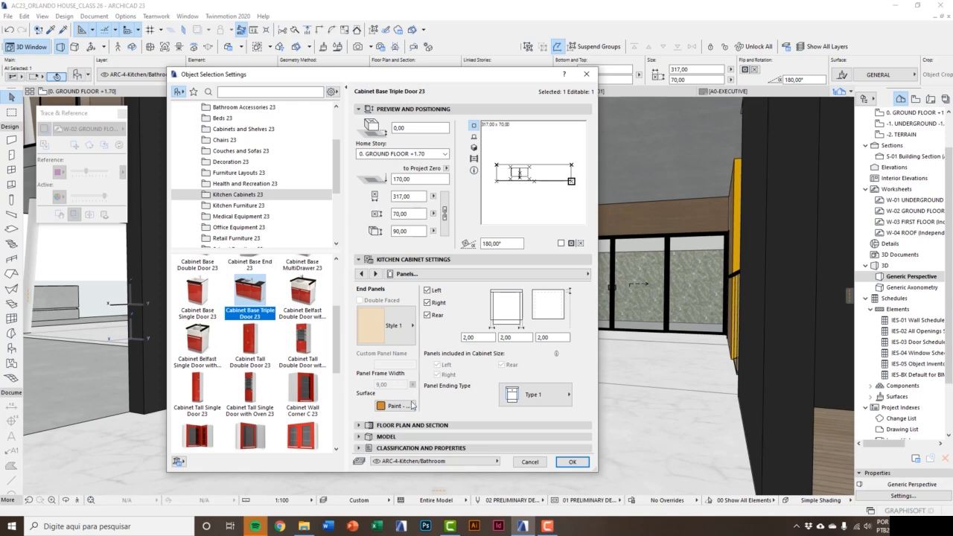
left_click(396, 406)
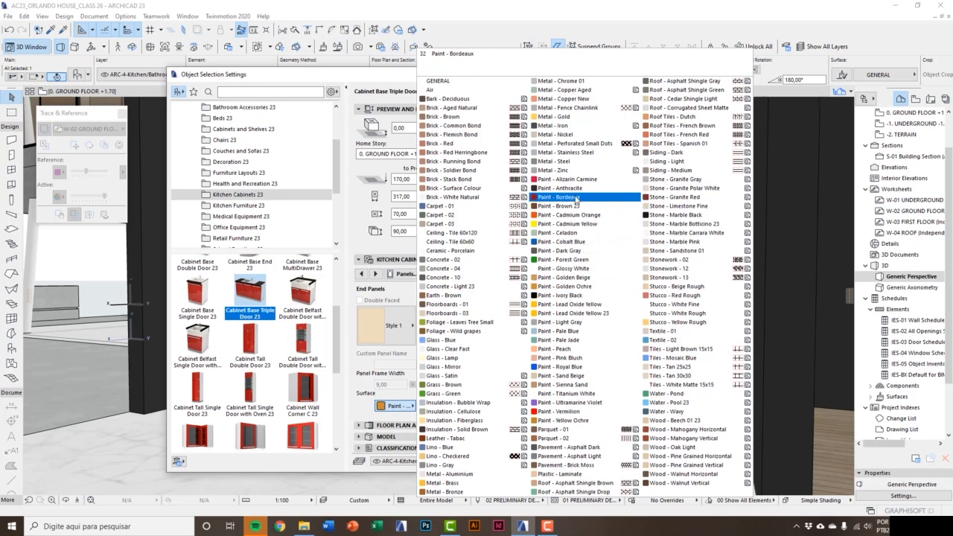
left_click(582, 207)
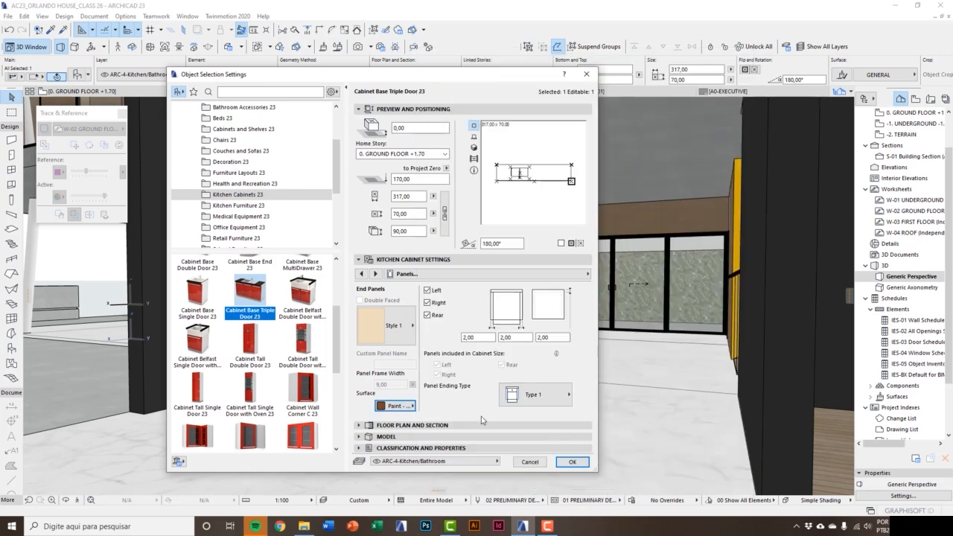
- Set the surface of the cabinet body to Paint - Brown 23 in the kitchen cabinet settings
left_click(362, 274)
left_click(363, 274)
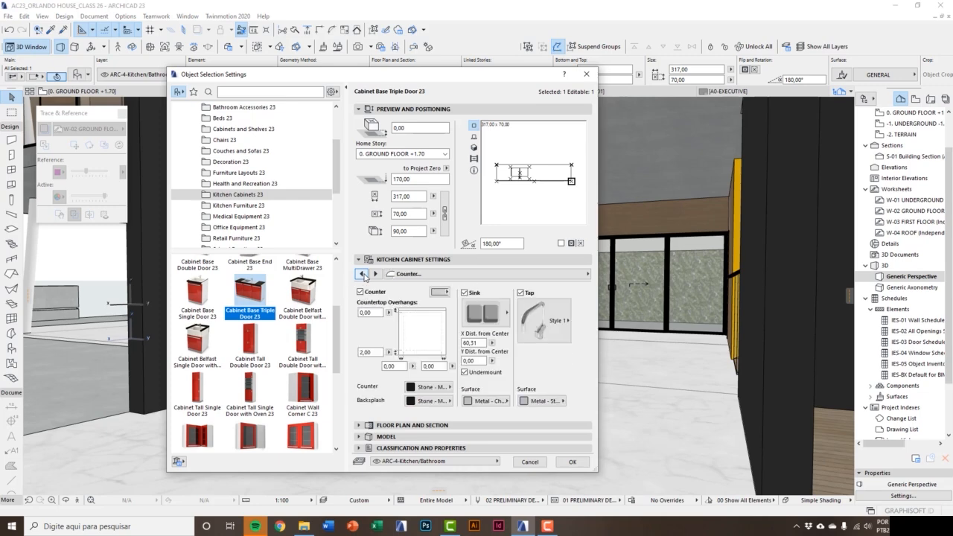
left_click(363, 274)
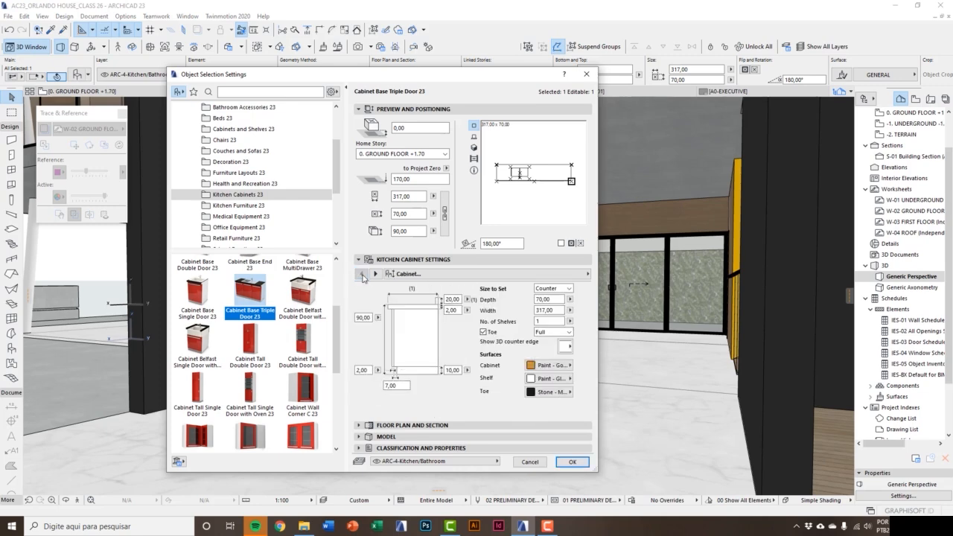
left_click(543, 379)
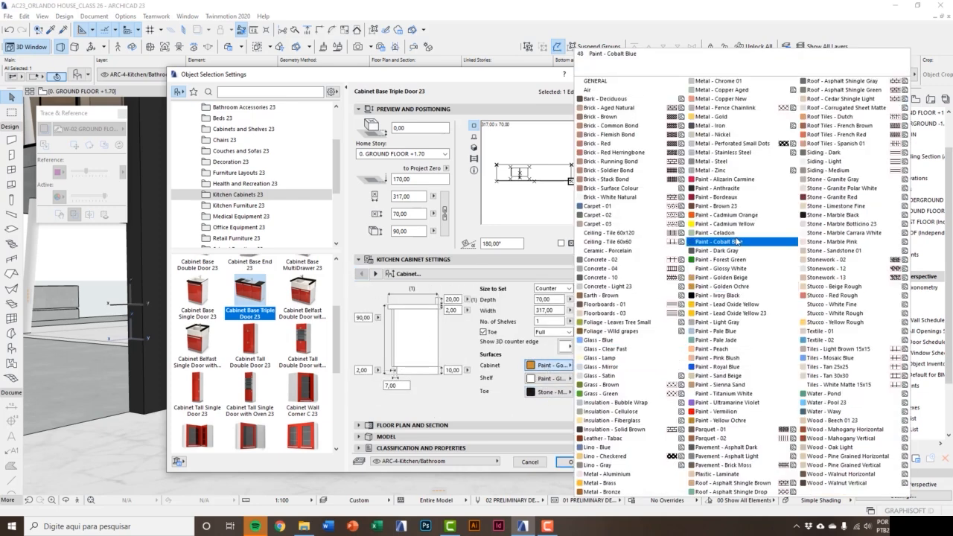
left_click(730, 205)
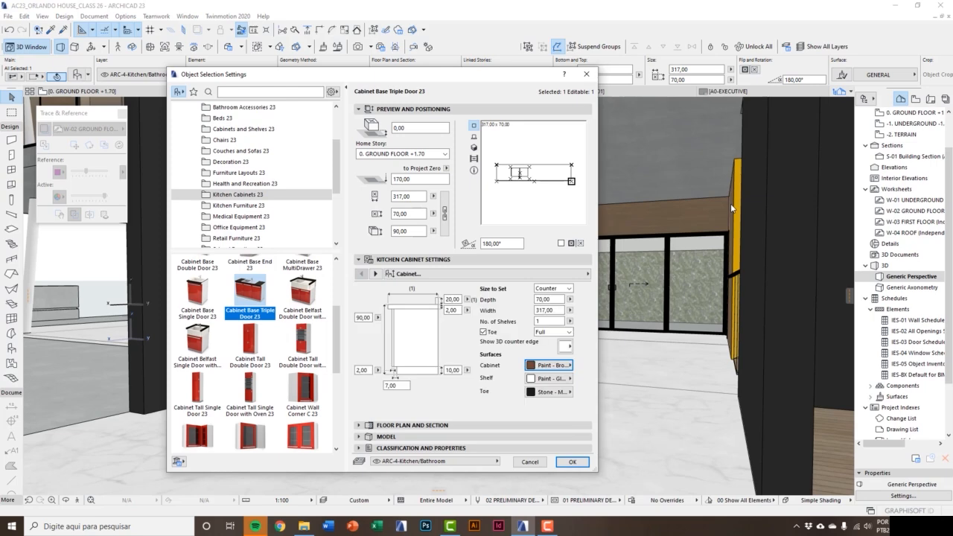
- Set the cabinet's door frame surface to Paint - Brown 23
left_click(374, 274)
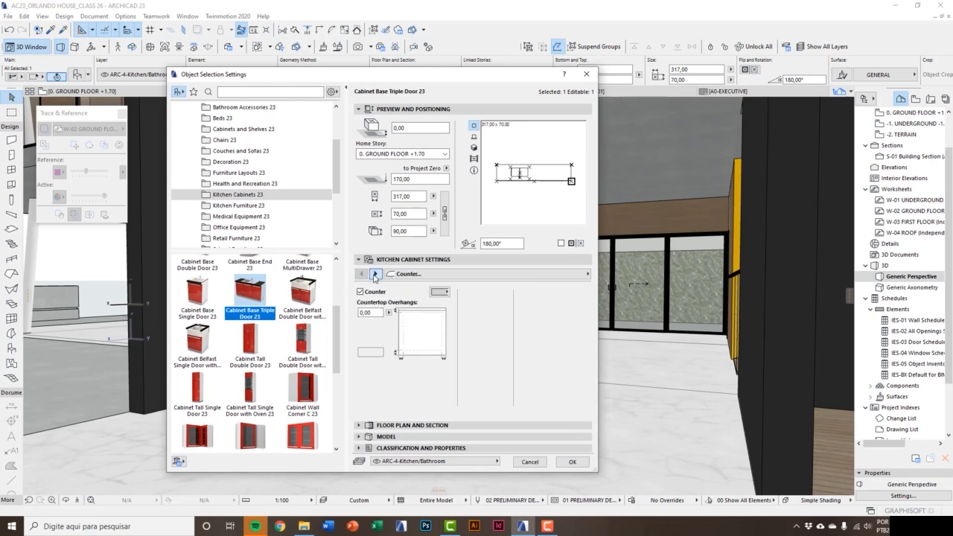
left_click(373, 274)
left_click(373, 274)
left_click(372, 274)
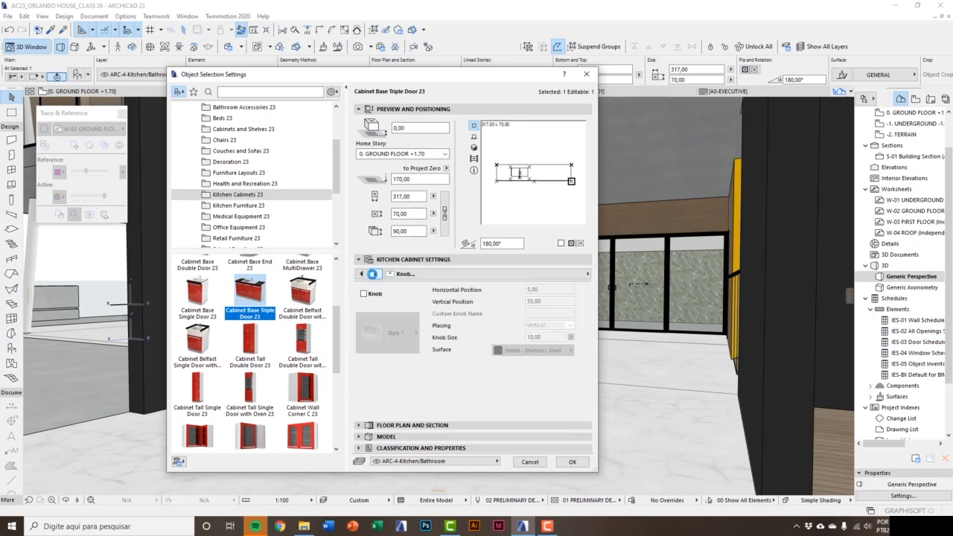
left_click(362, 274)
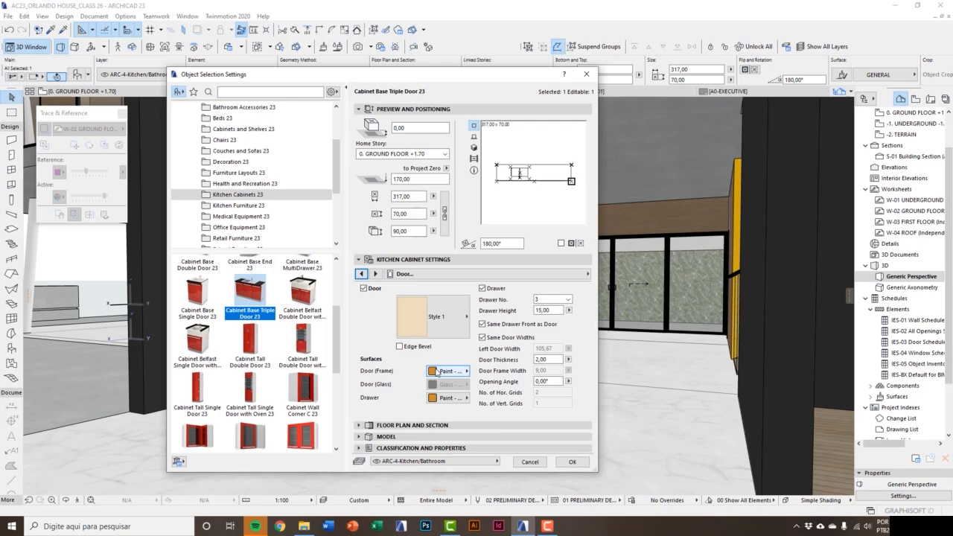
left_click(437, 371)
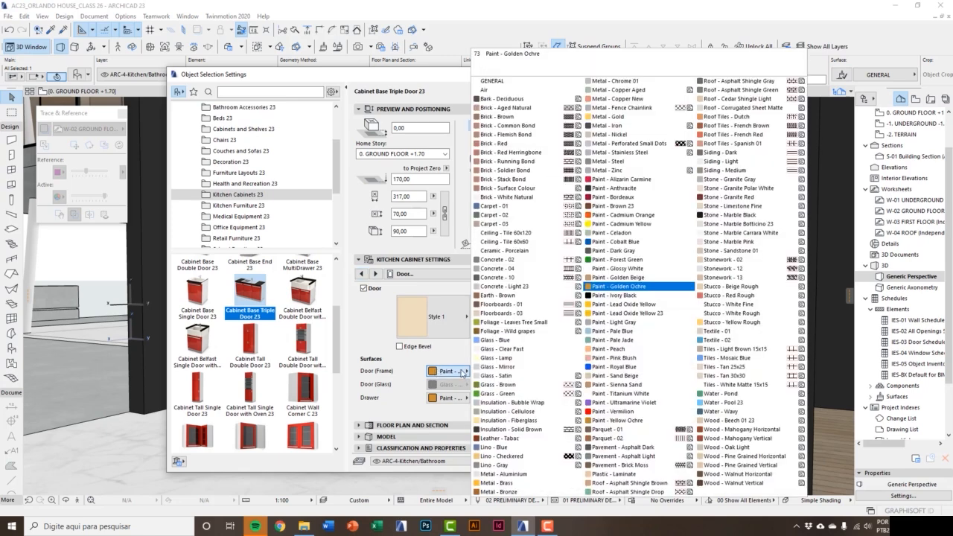
left_click(632, 196)
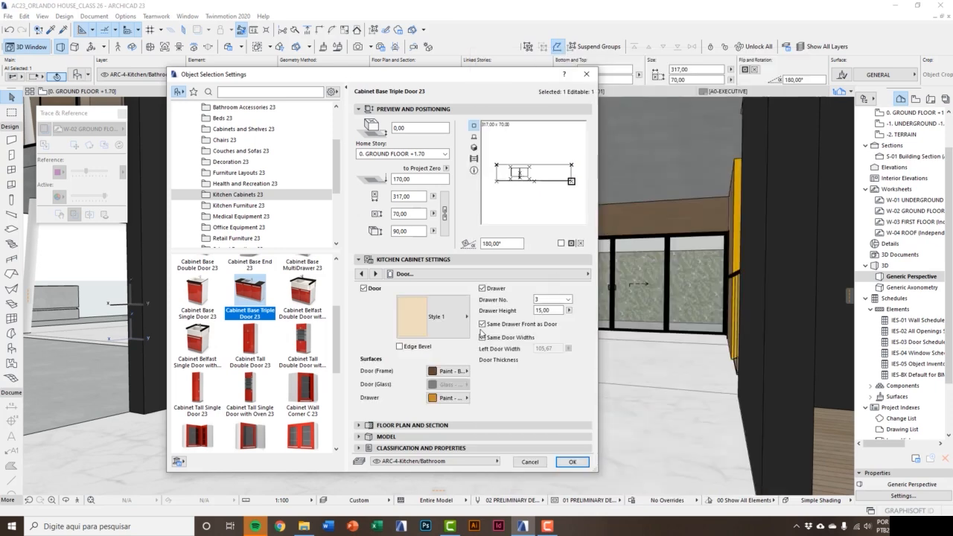
- Set the drawer surface to Paint - Brown 23, apply the cabinet settings and check the deselected cabinet in 3D
left_click(448, 397)
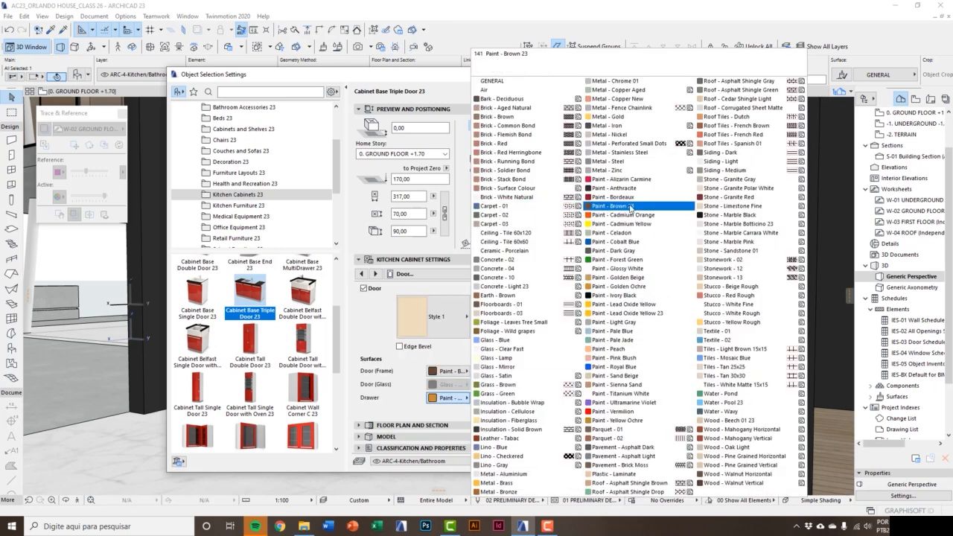
left_click(631, 206)
left_click(572, 463)
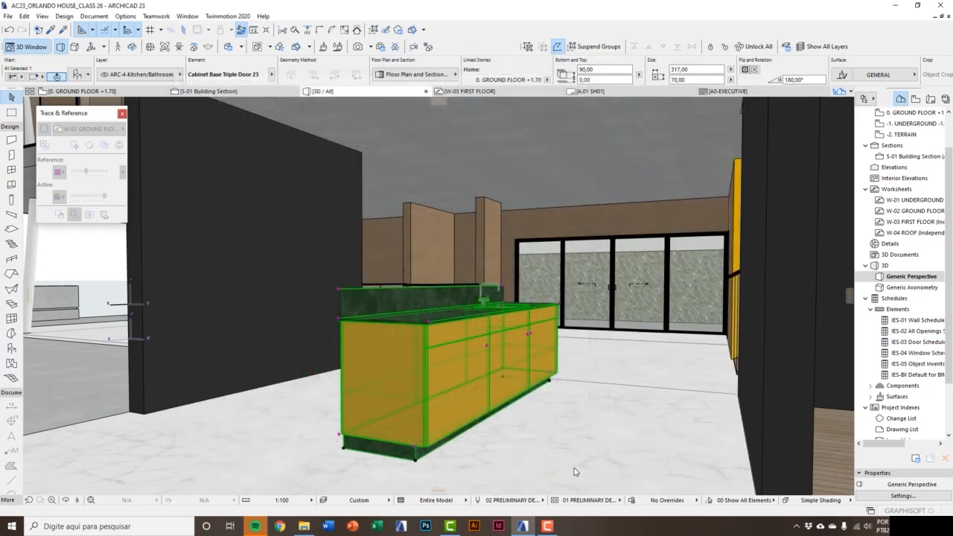
key("Escape")
middle_click_drag(479, 430, 504, 448)
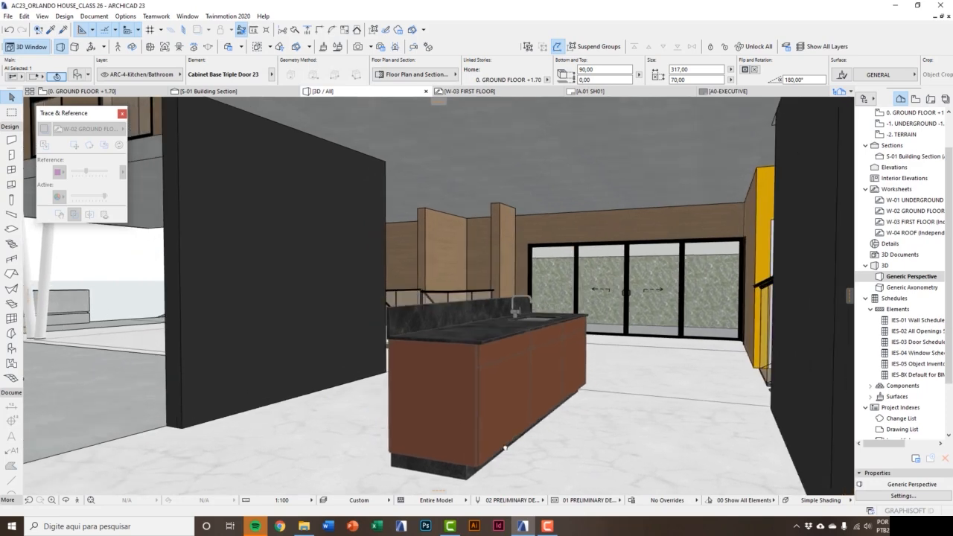
key("Escape")
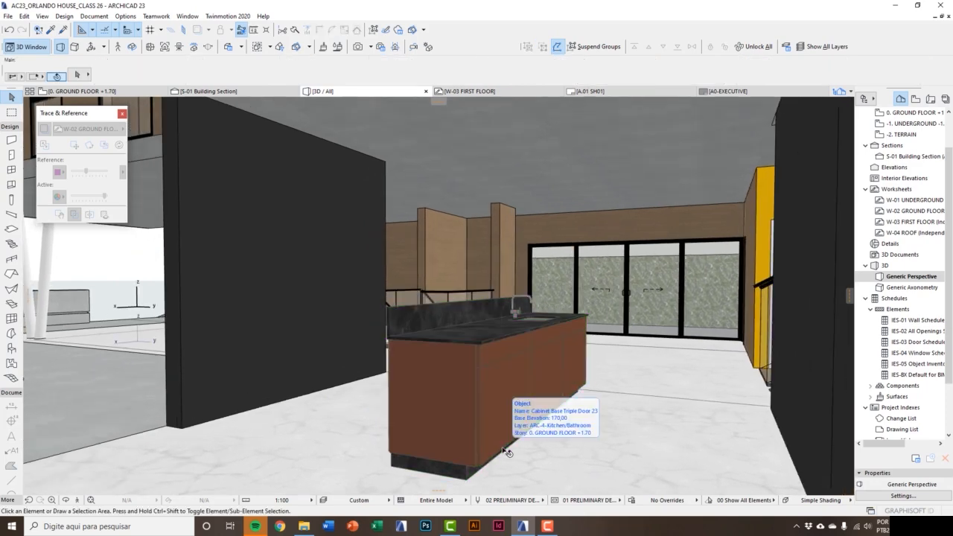
middle_click_drag(507, 452, 483, 461)
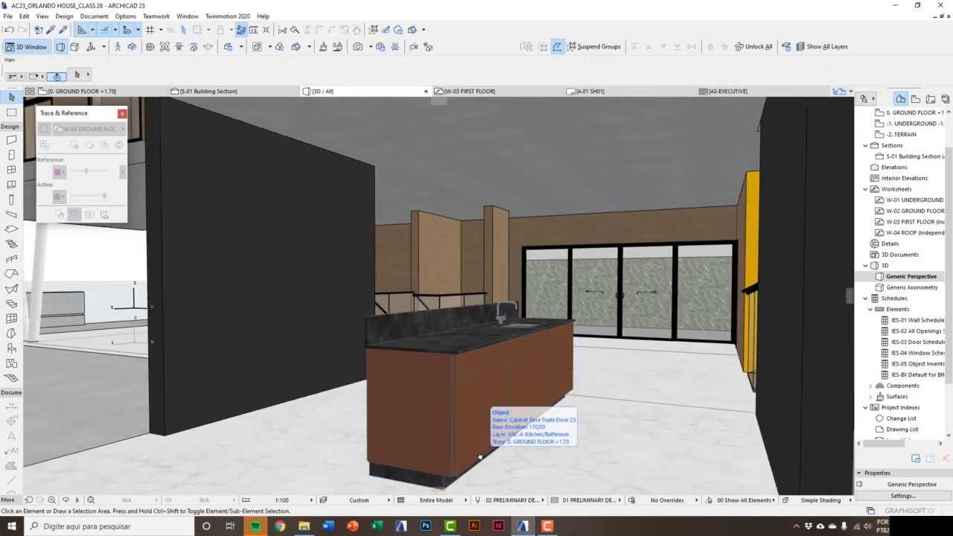
- Open the slab default settings in the ground floor plan and assign the slab to the ARC-4-Kitchen/Bathroom layer
key("F2")
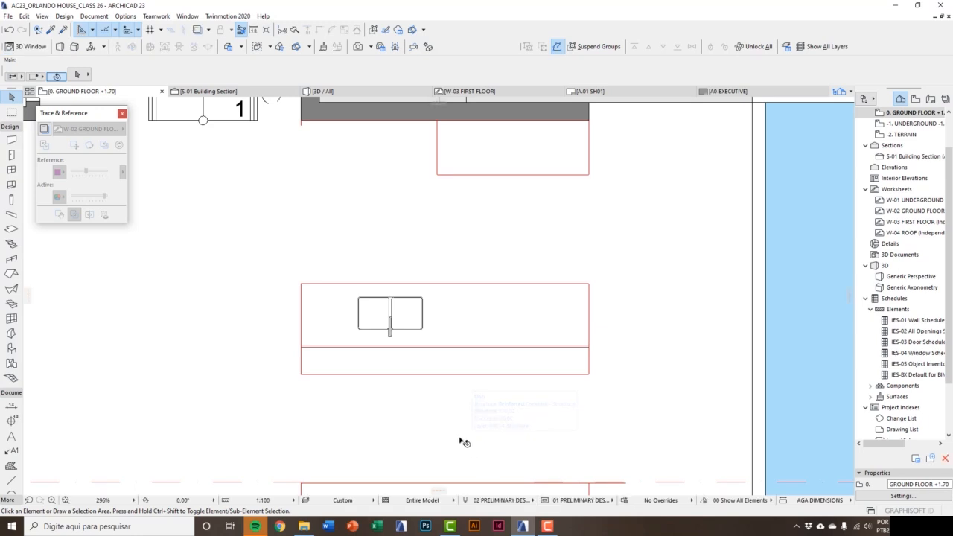
scroll(411, 339, "up", 2)
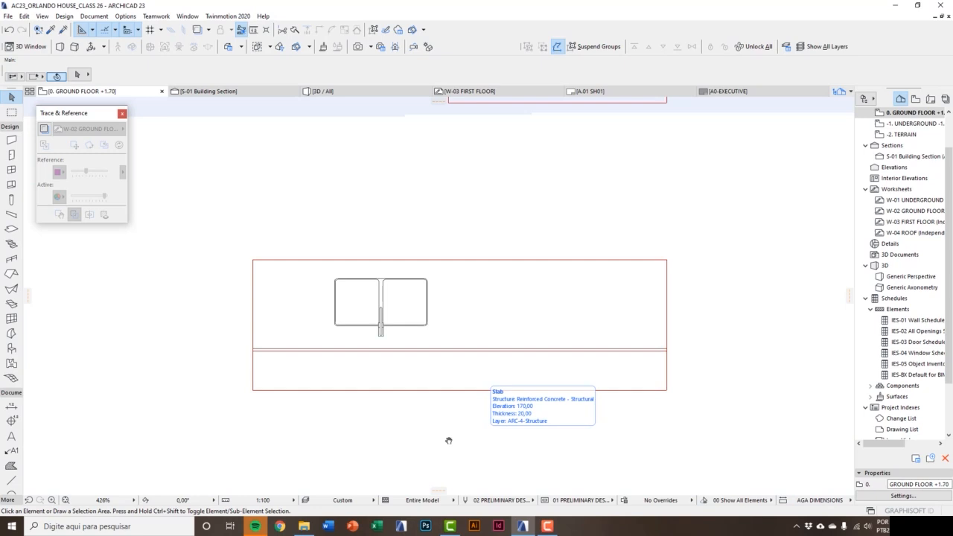
middle_click_drag(449, 440, 412, 442)
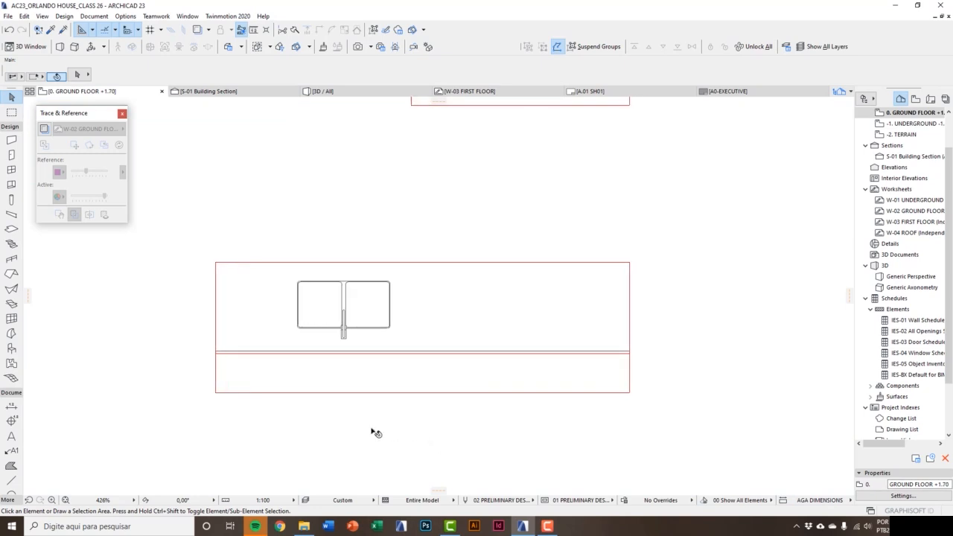
double_click(11, 230)
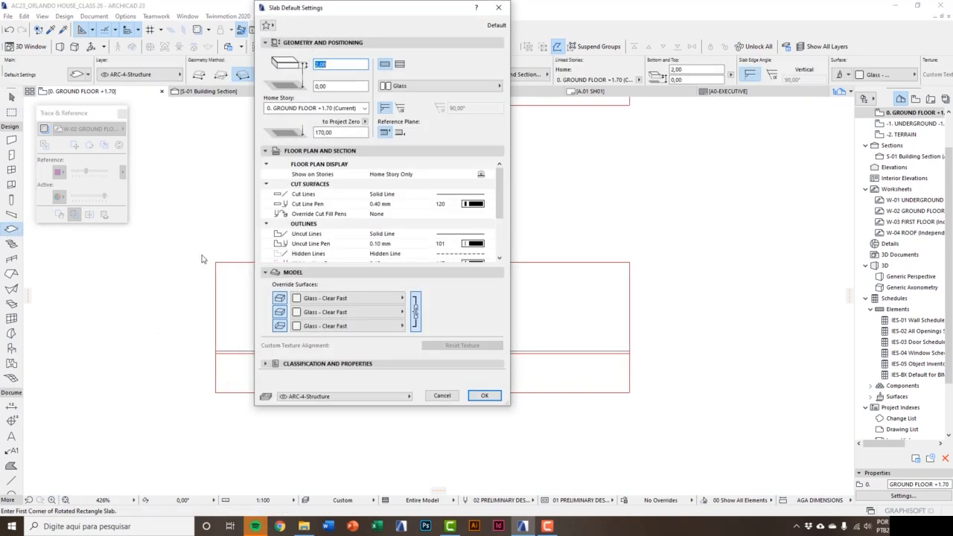
left_click_drag(340, 15, 310, 101)
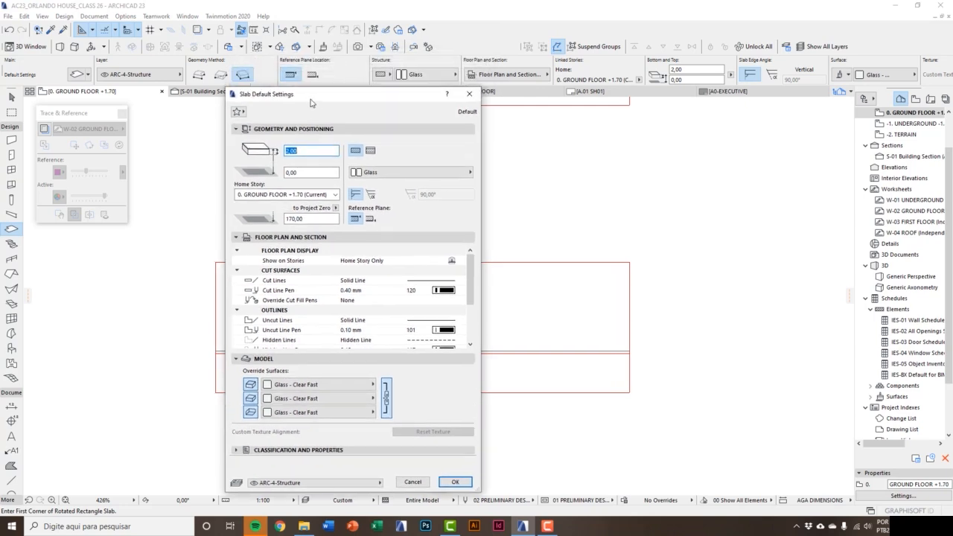
left_click(314, 483)
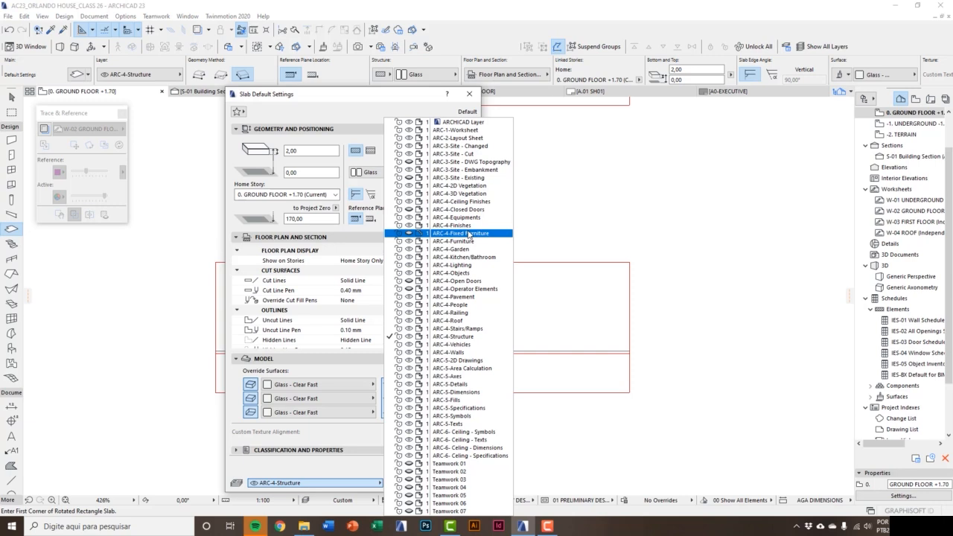
left_click(459, 257)
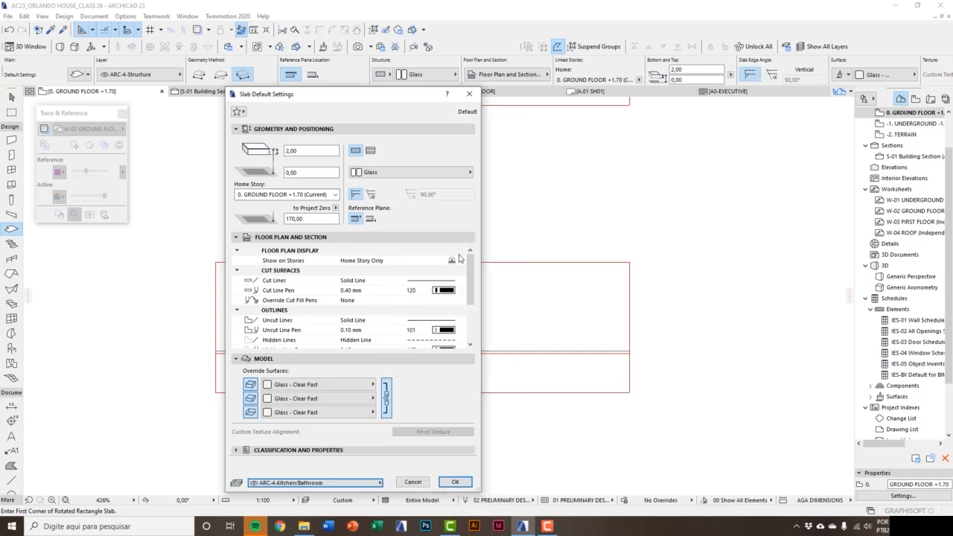
- Set the default slab's offset to home story to 110 and its building material to Stone - Finish
left_click(302, 152)
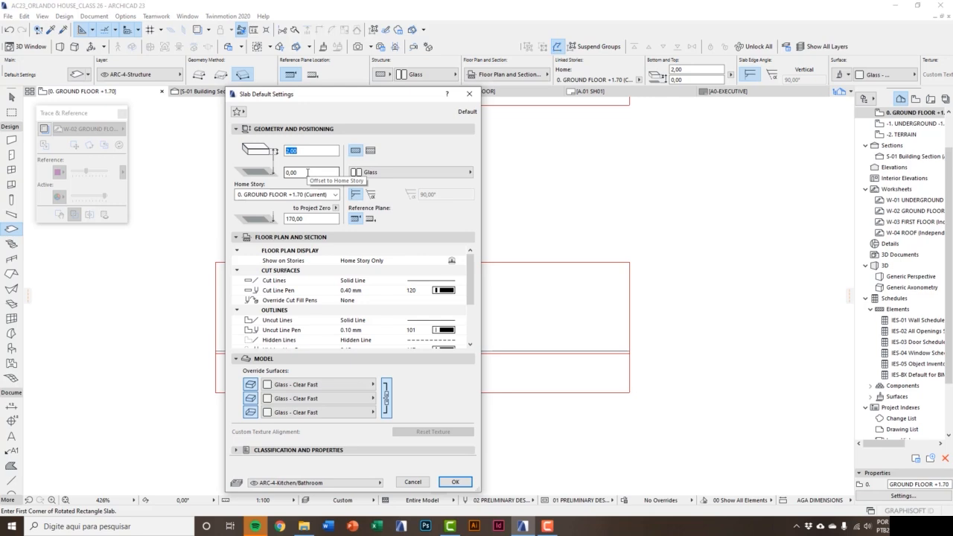
key("Tab")
type("11")
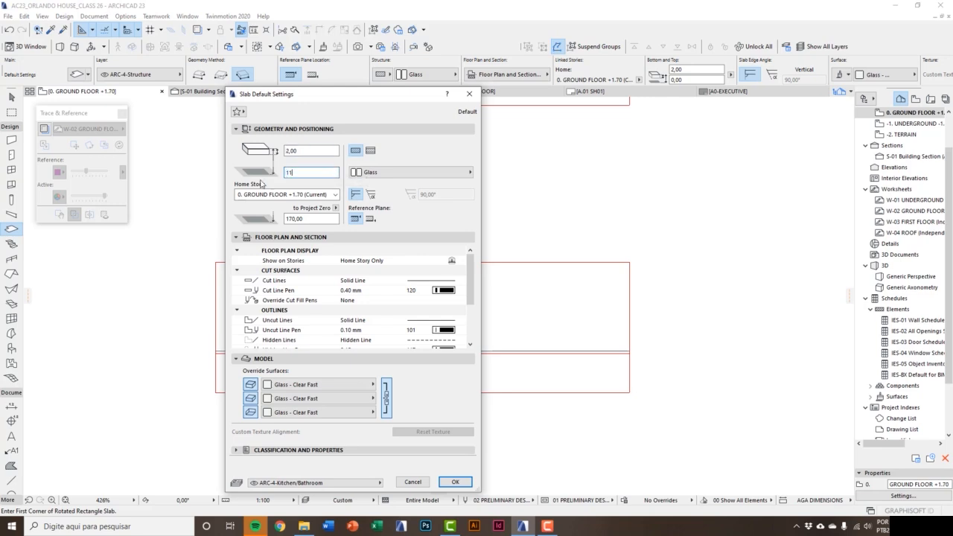
key("Tab")
left_click(413, 172)
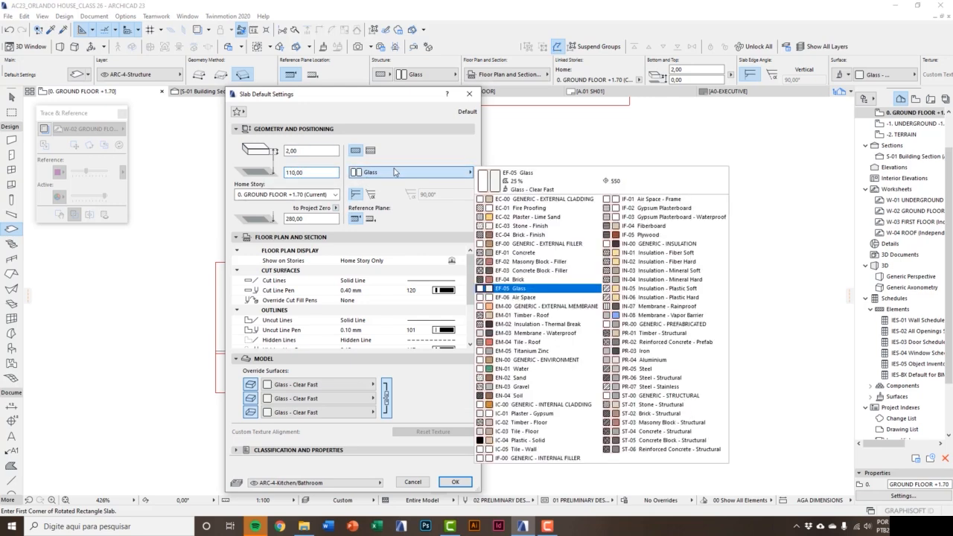
left_click(530, 227)
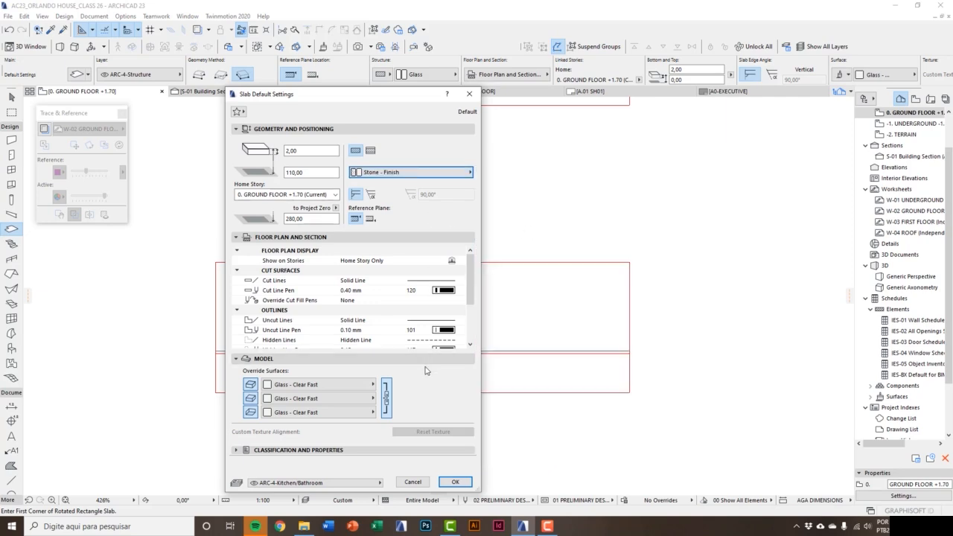
- Override all the default slab's surfaces with Stone - Marble Black and apply the settings
left_click(370, 384)
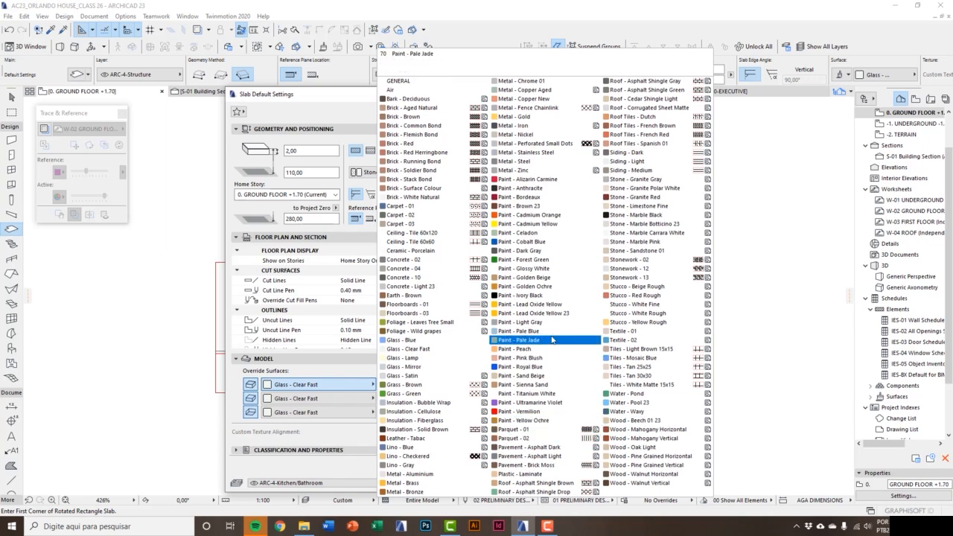
left_click(663, 215)
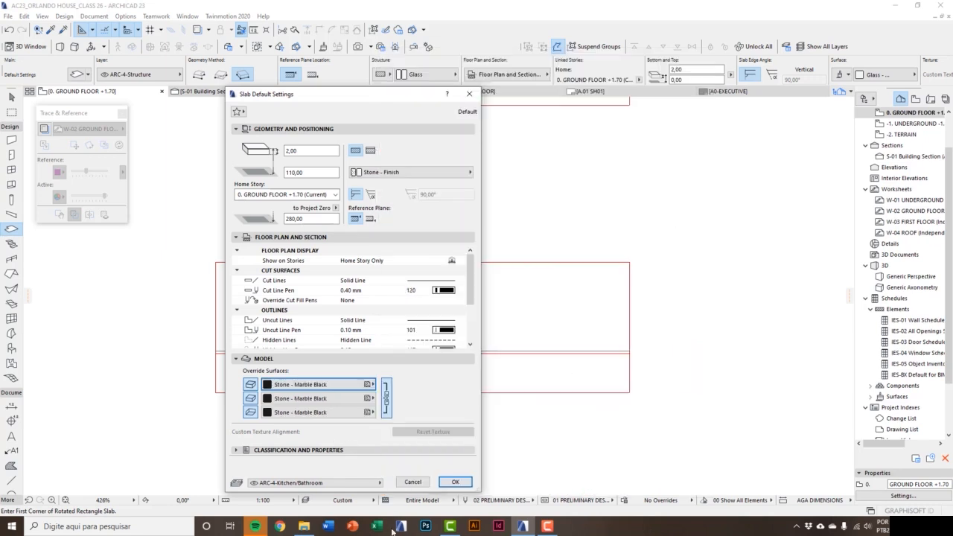
left_click(454, 482)
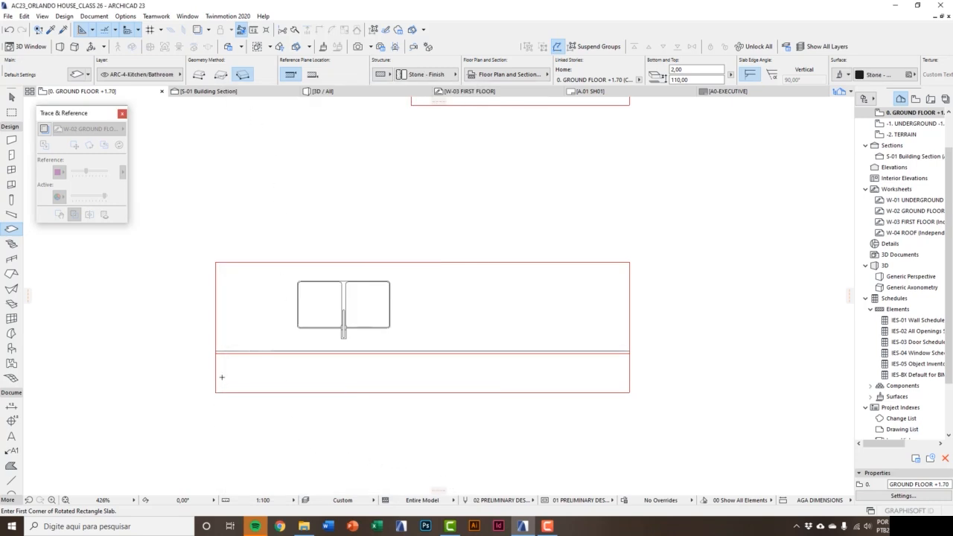
- Draw a rectangular slab of 312 by 30 along the strip behind the island's backsplash and inspect the raised counter in 3D
scroll(306, 386, "up", 4)
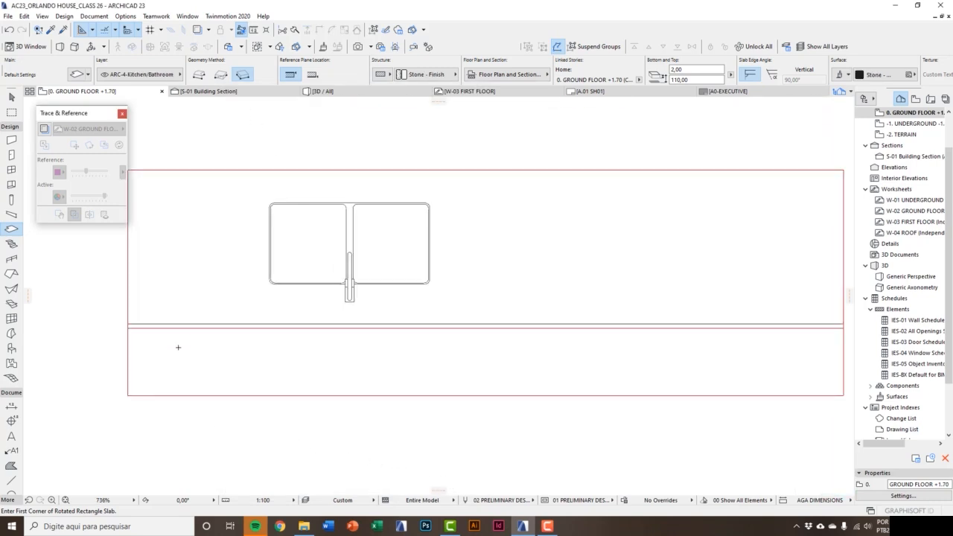
left_click(220, 74)
scroll(128, 327, "up", 2)
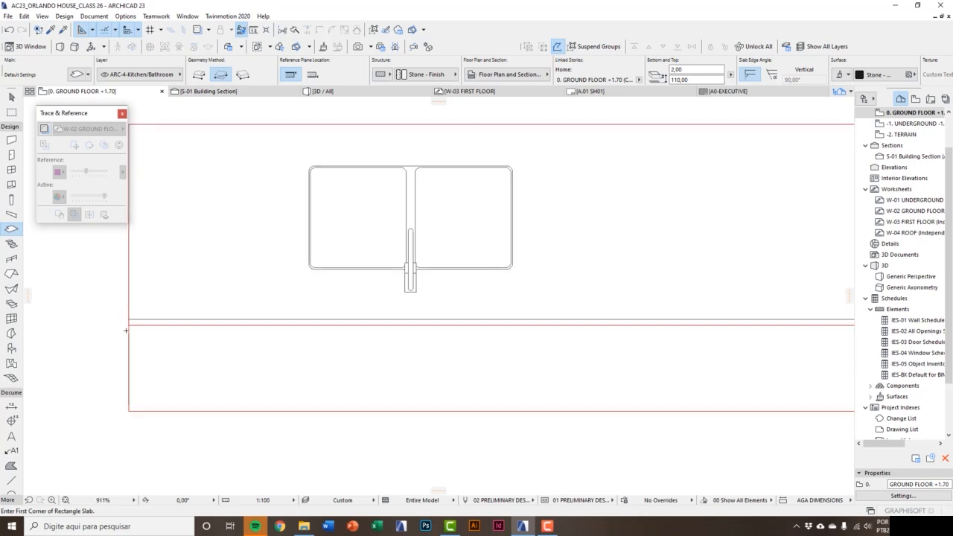
left_click(129, 322)
scroll(61, 379, "down", 3)
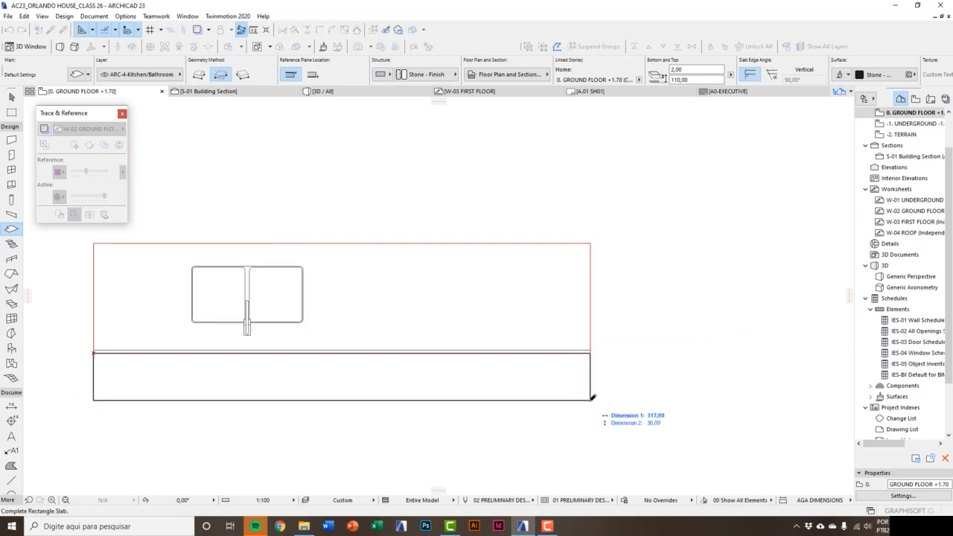
left_click(590, 400)
middle_click_drag(487, 392, 507, 394)
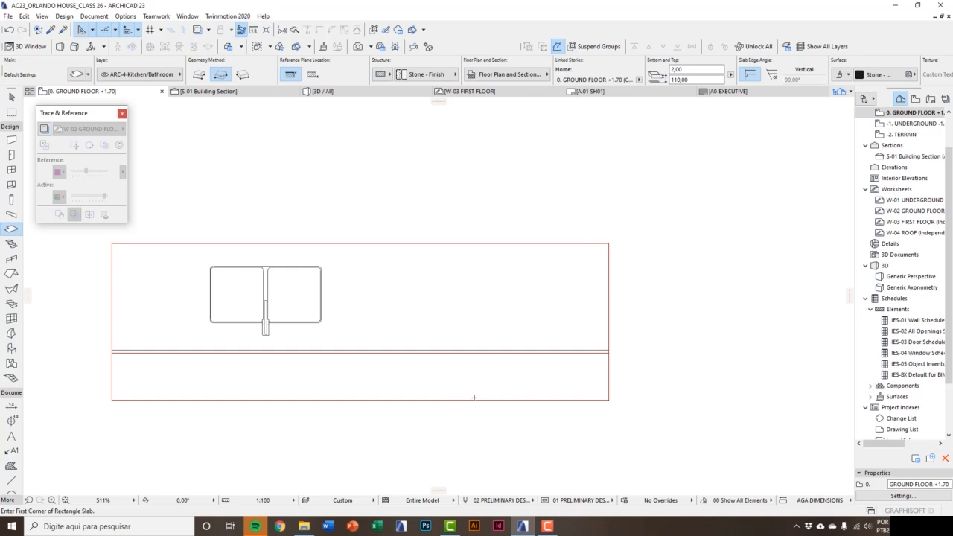
key("Escape")
middle_click_drag(434, 405, 445, 405)
key("F3")
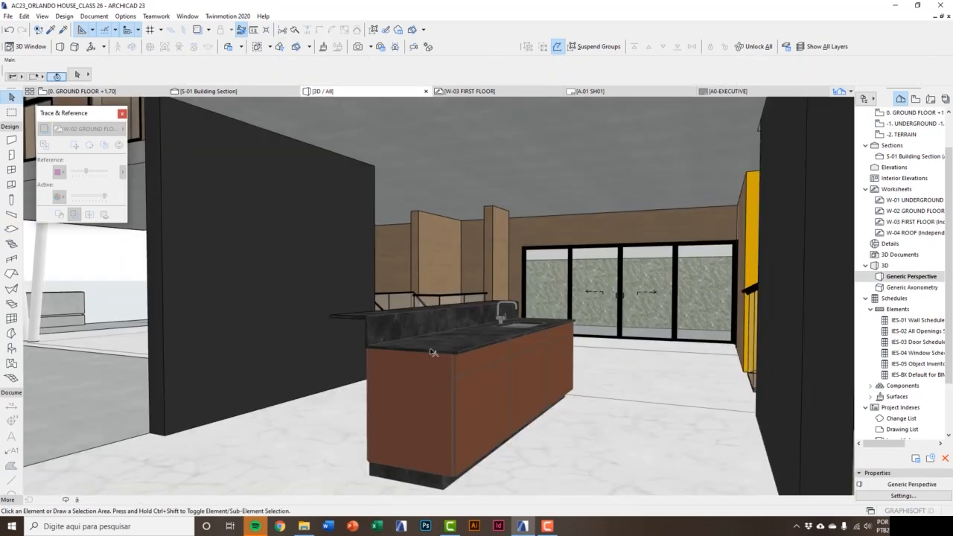
middle_click_drag(291, 275, 409, 341, "shift")
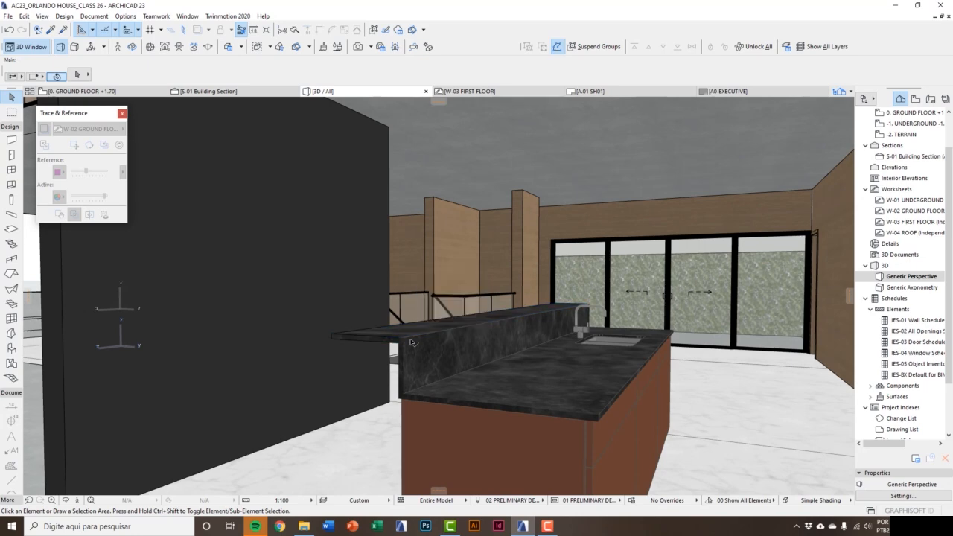
middle_click_drag(437, 384, 438, 387, "shift")
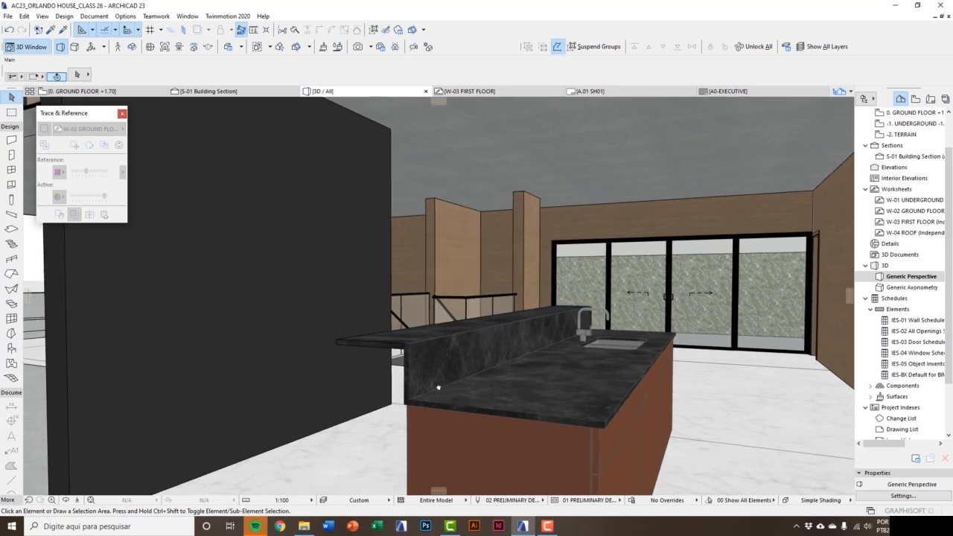
- In the ground floor plan's wall default settings, choose the ARC-4-Kitchen/Bathroom layer and override all surfaces with Stone - Marble Black
key("F2")
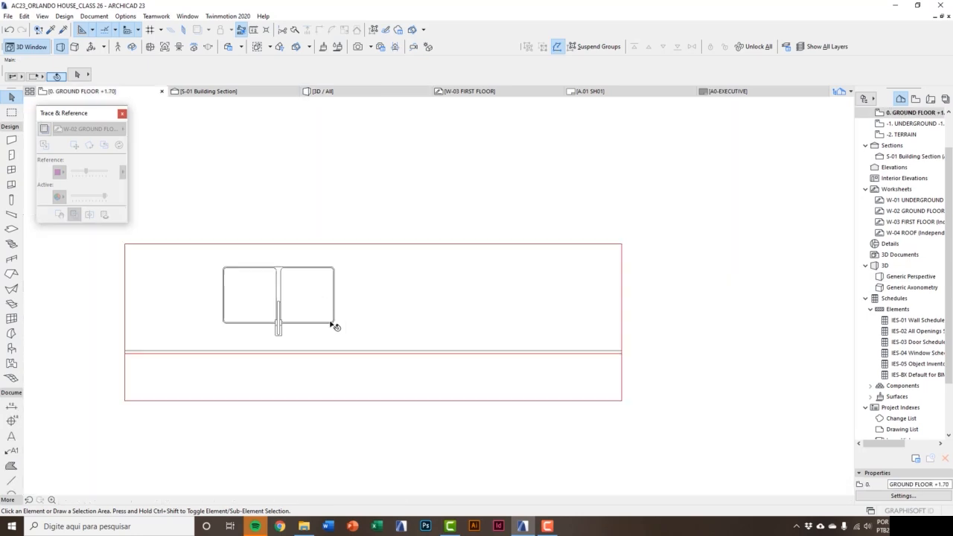
middle_click_drag(109, 246, 111, 262)
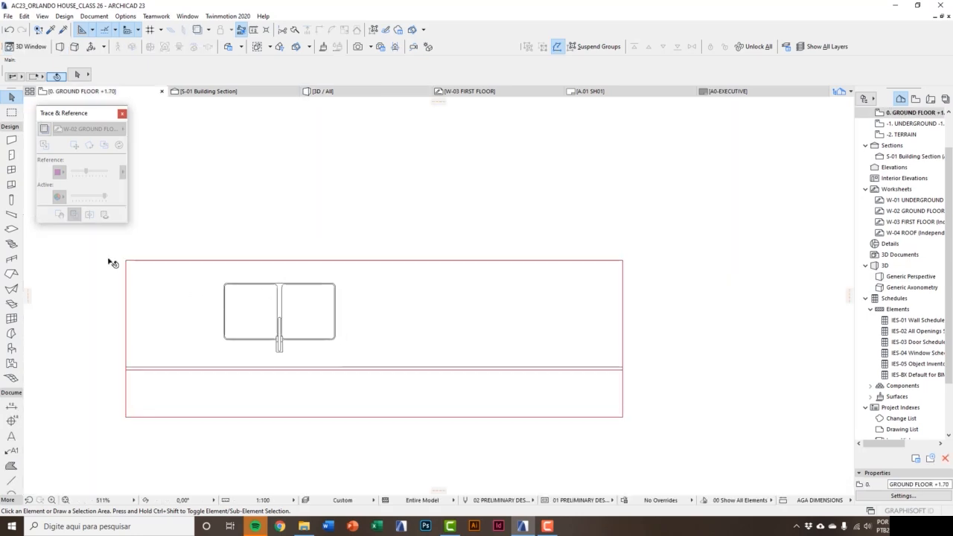
double_click(11, 139)
left_click_drag(321, 11, 319, 69)
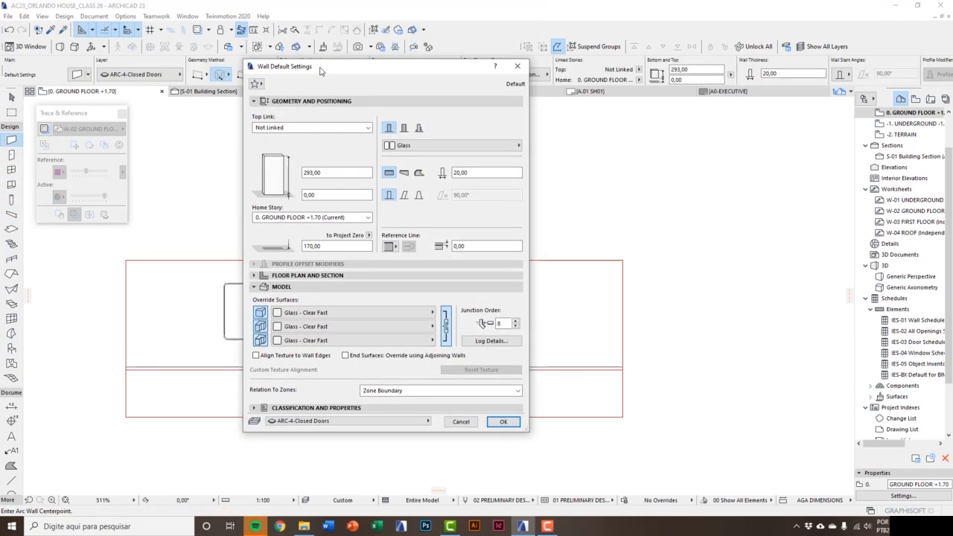
left_click(396, 426)
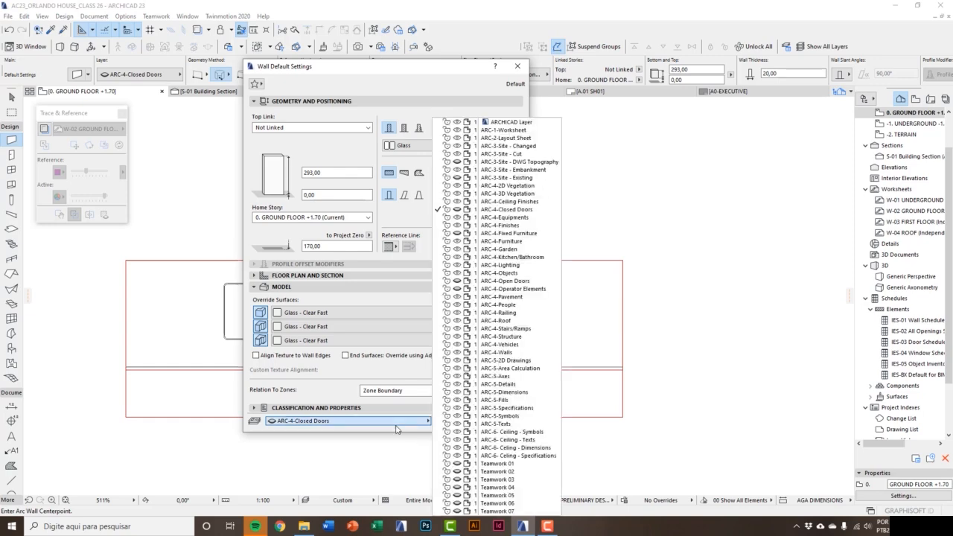
left_click(521, 259)
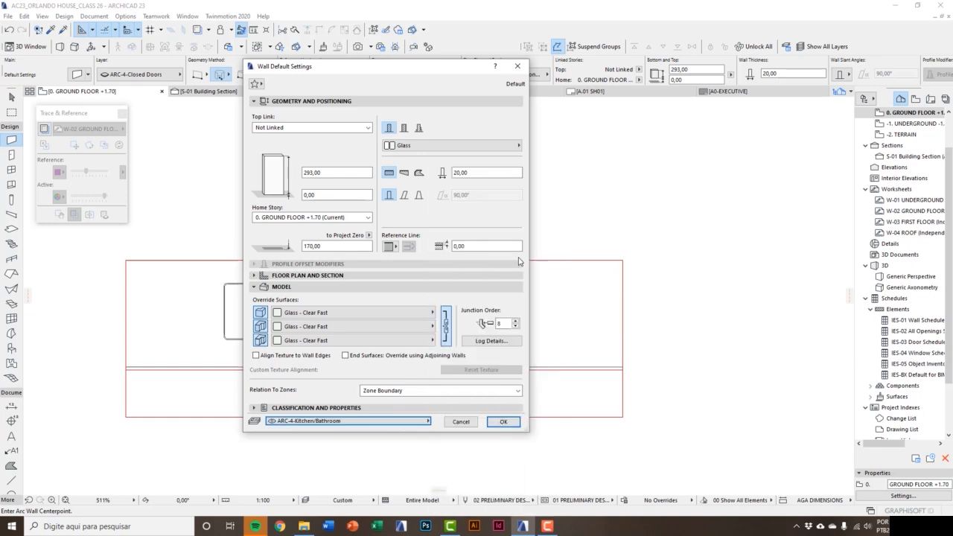
left_click(432, 326)
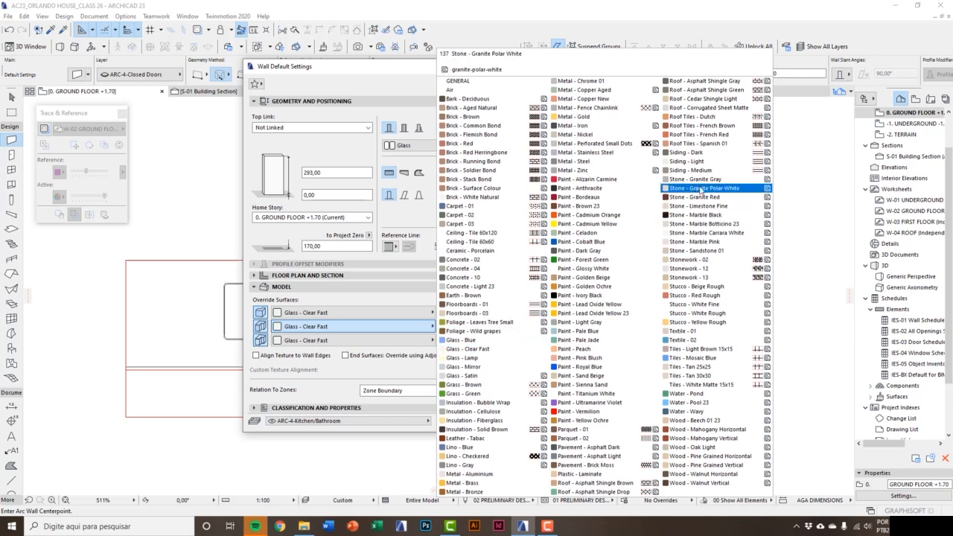
left_click(695, 215)
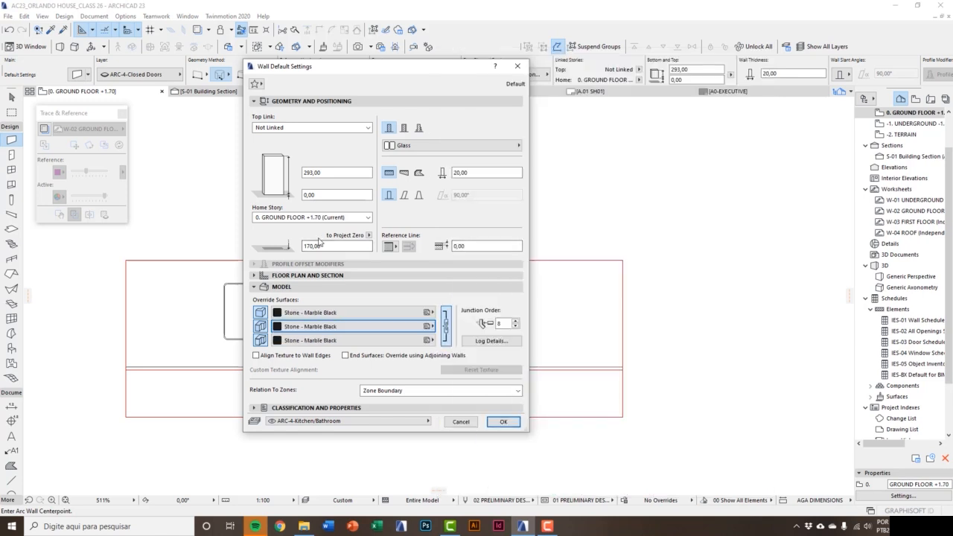
- Set the default wall's height to 8, thickness to 2 and bottom offset to home story to 100
left_click(313, 127)
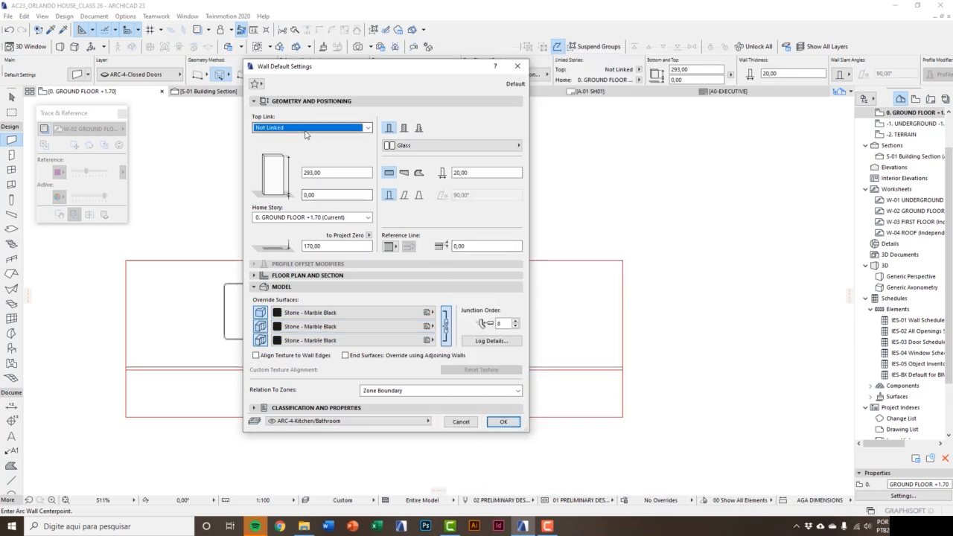
left_click(289, 160)
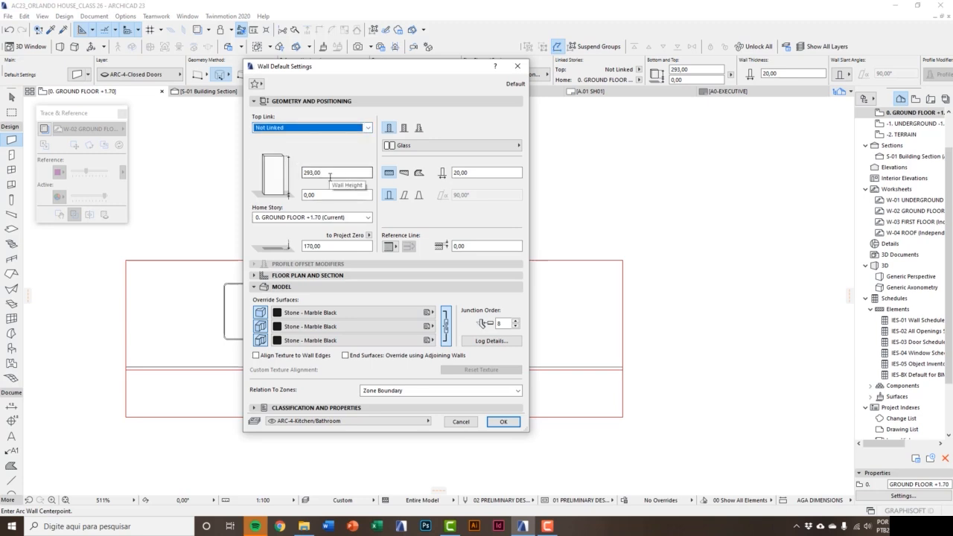
left_click(327, 172)
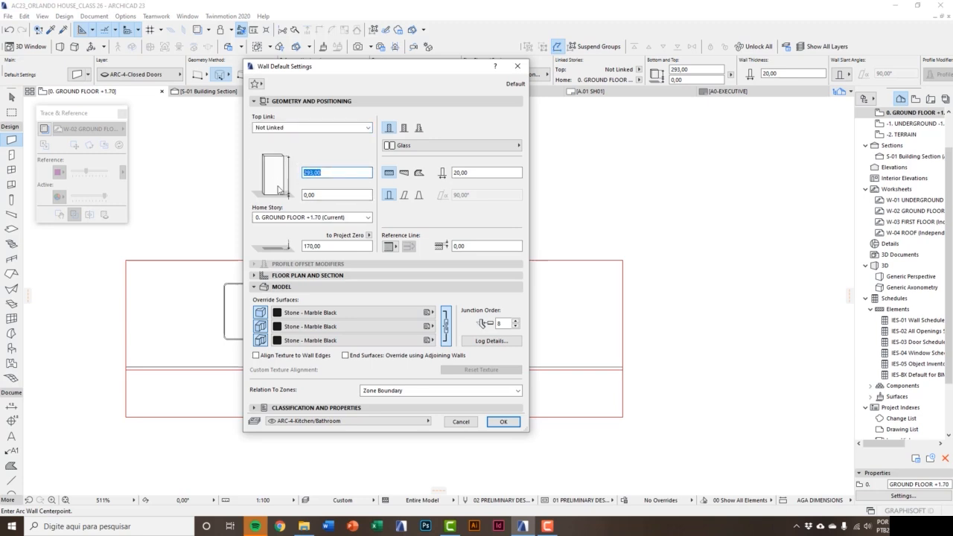
type("8")
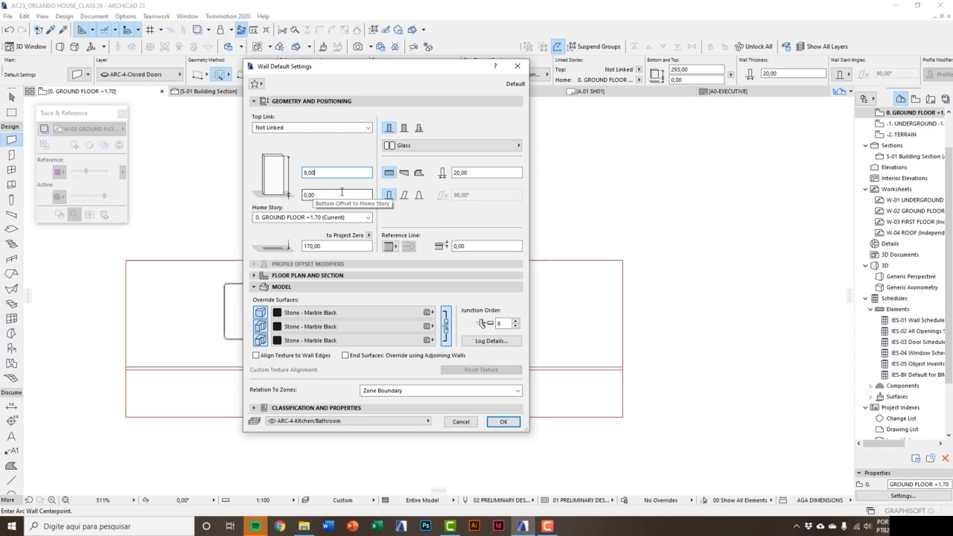
key("Tab")
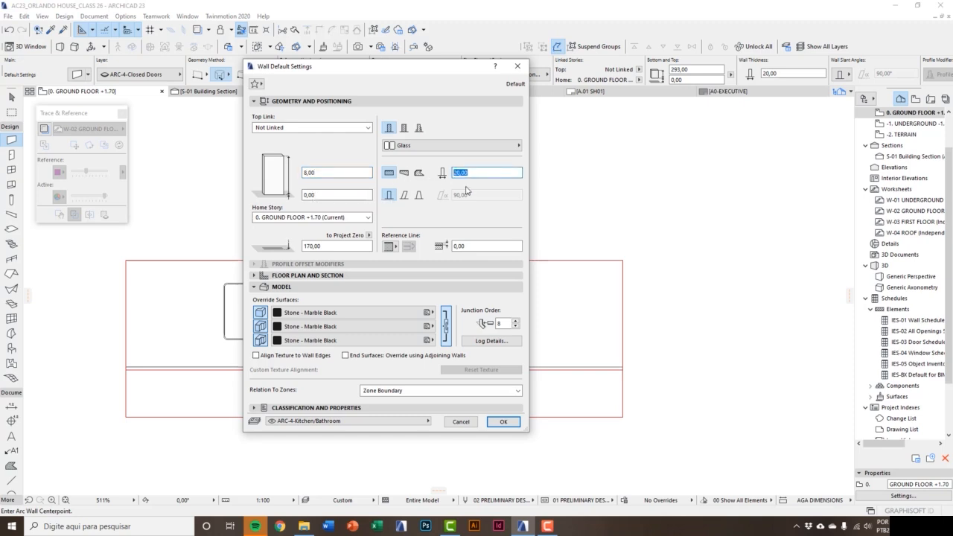
type("2")
left_click(338, 195)
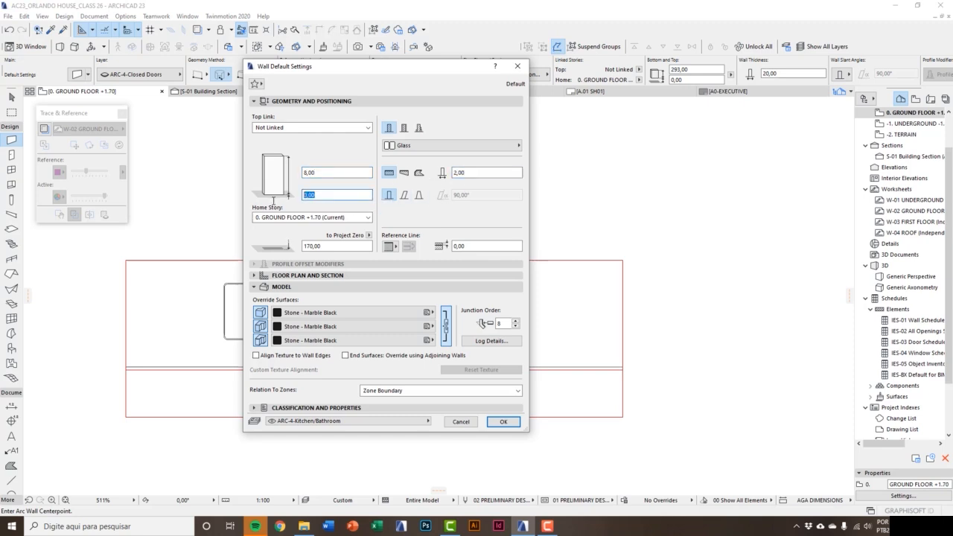
type("100")
left_click(328, 173)
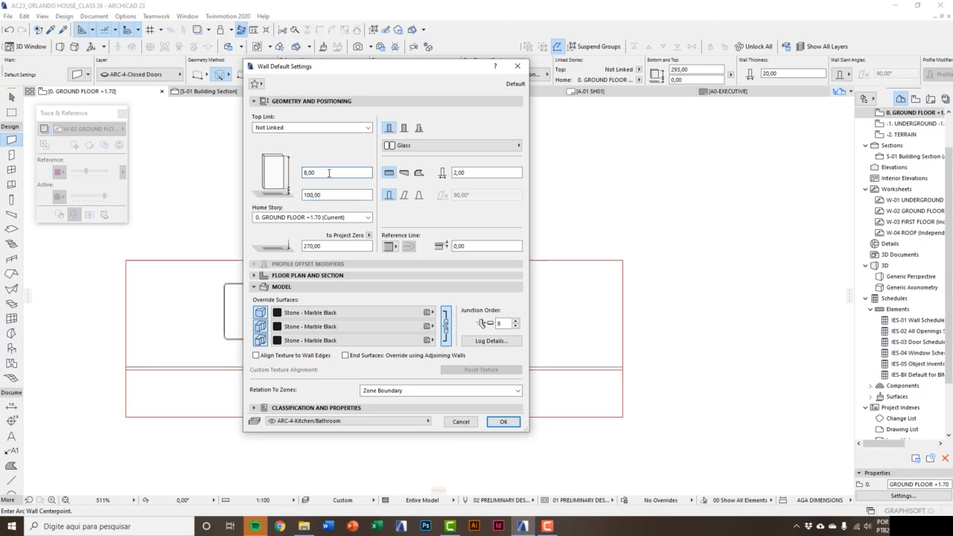
- Choose Stone - Finish as the default wall's building material and apply the wall settings
left_click(423, 146)
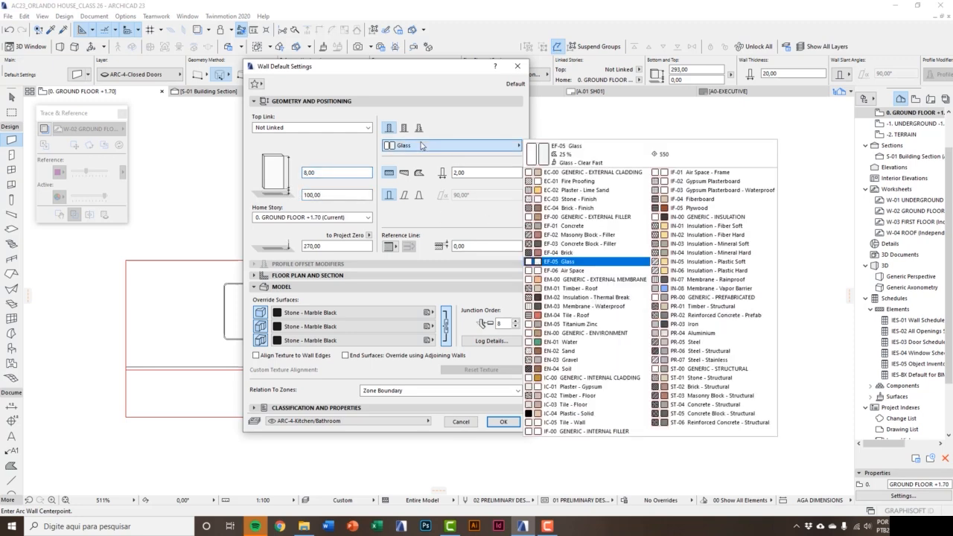
left_click(570, 200)
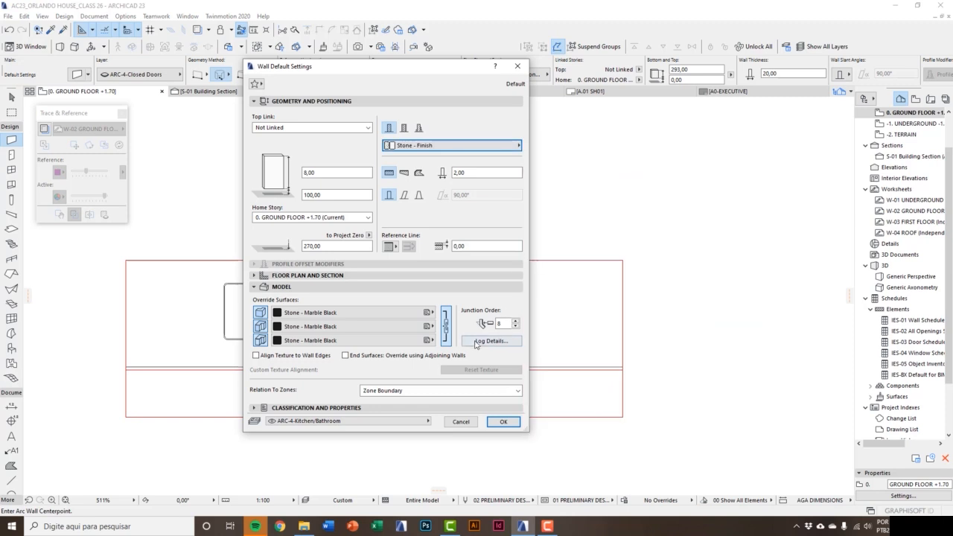
left_click(501, 421)
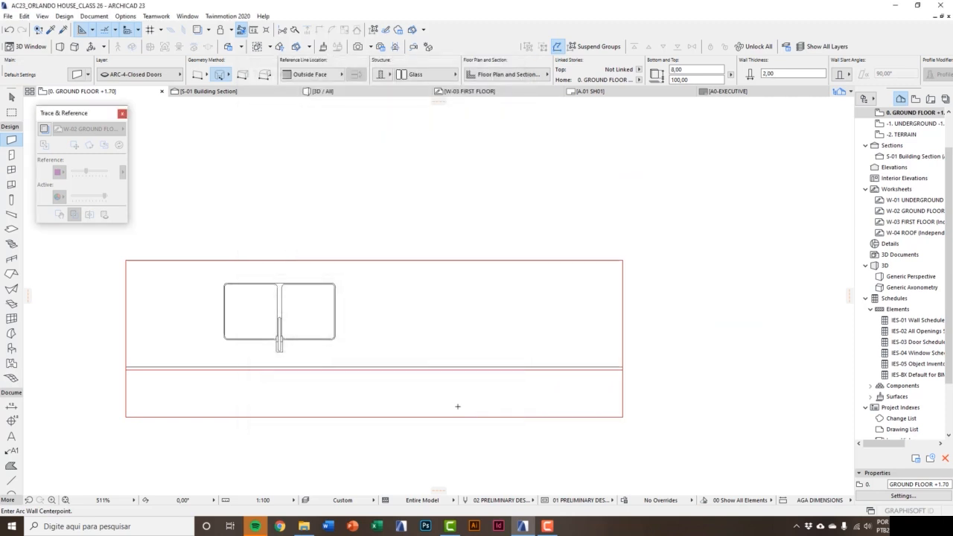
- Draw a chained wall along the two short ends and outer long edge of the island's raised counter strip
left_click(206, 75)
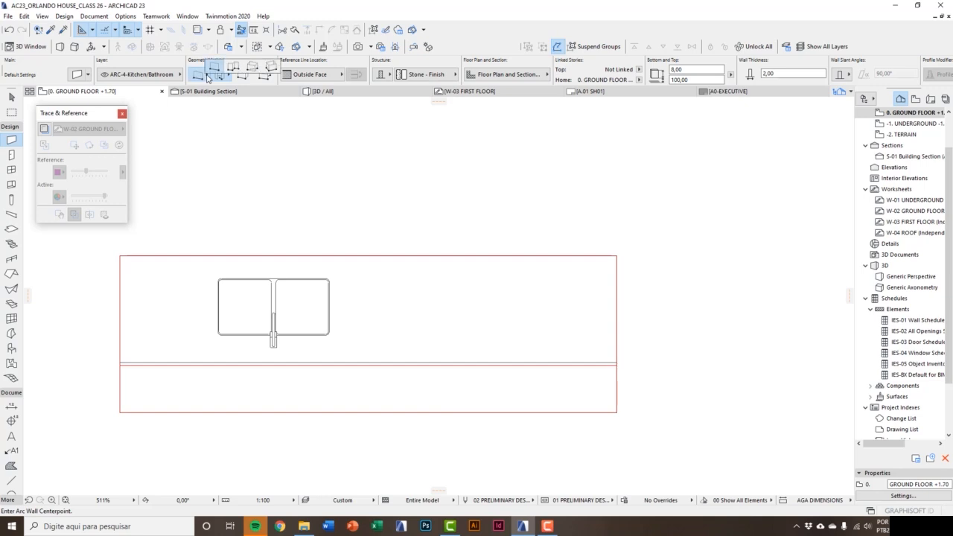
left_click(237, 71)
scroll(114, 402, "up", 5)
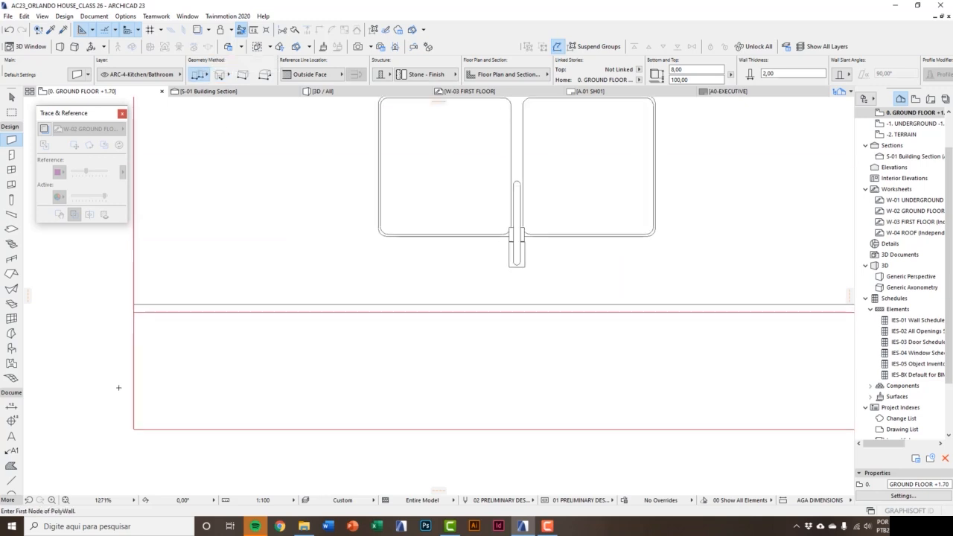
left_click(137, 297)
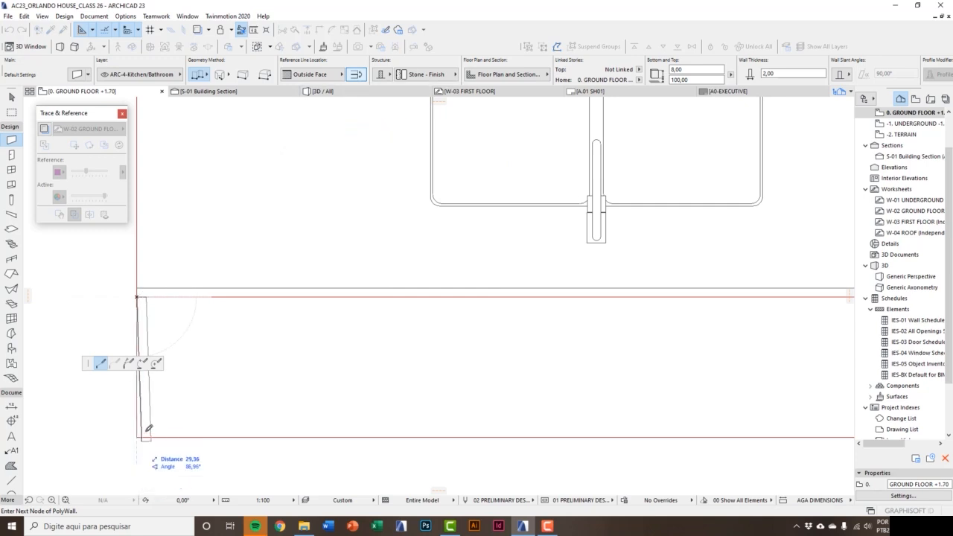
scroll(153, 443, "down", 3)
scroll(152, 443, "down", 1)
scroll(449, 440, "up", 4)
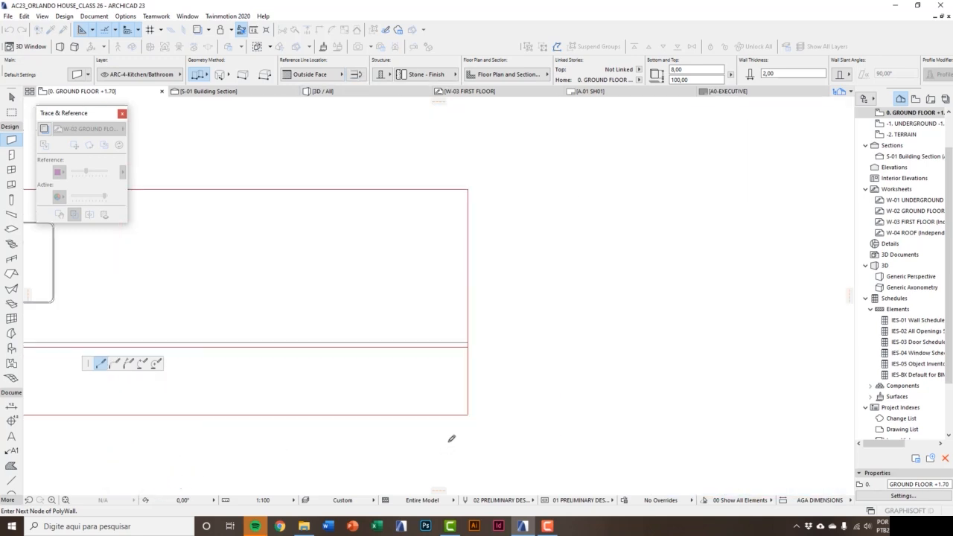
left_click(483, 393)
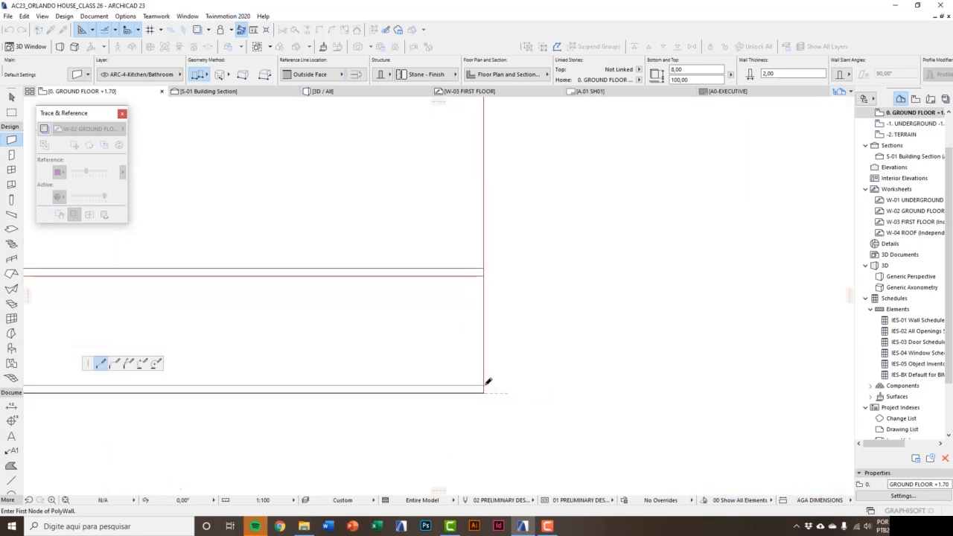
double_click(484, 277)
key("Escape")
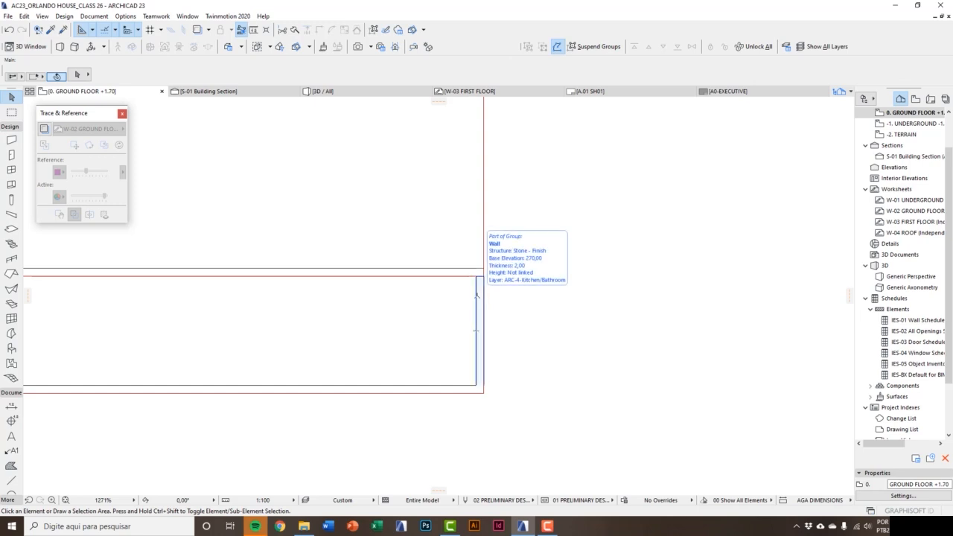
- Select the grouped counter edge walls and send them to the back of the display order
left_click(477, 298)
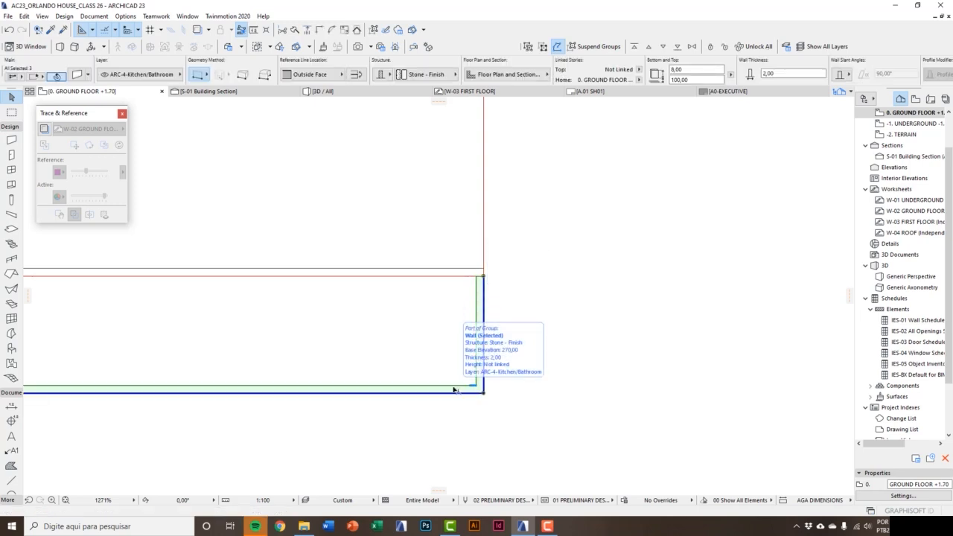
scroll(484, 372, "down", 2)
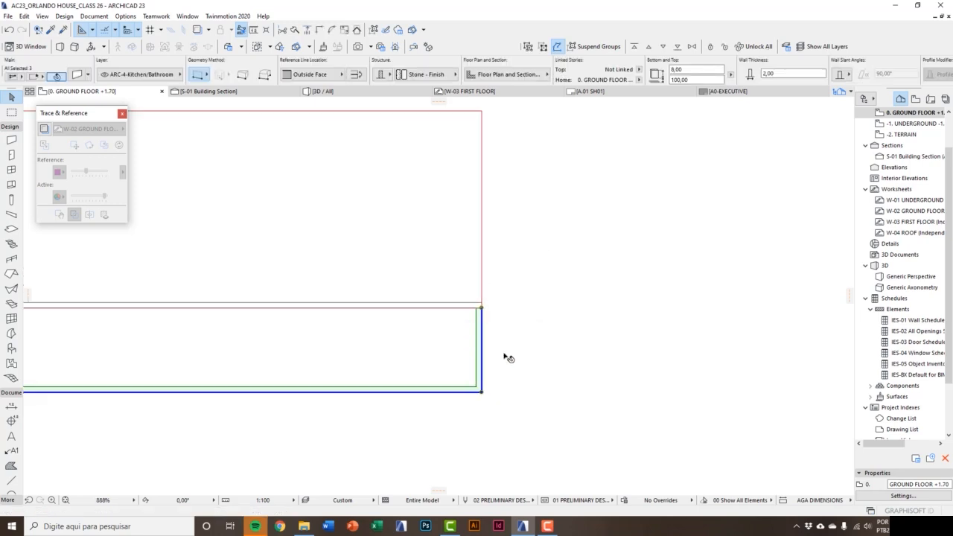
left_click(679, 48)
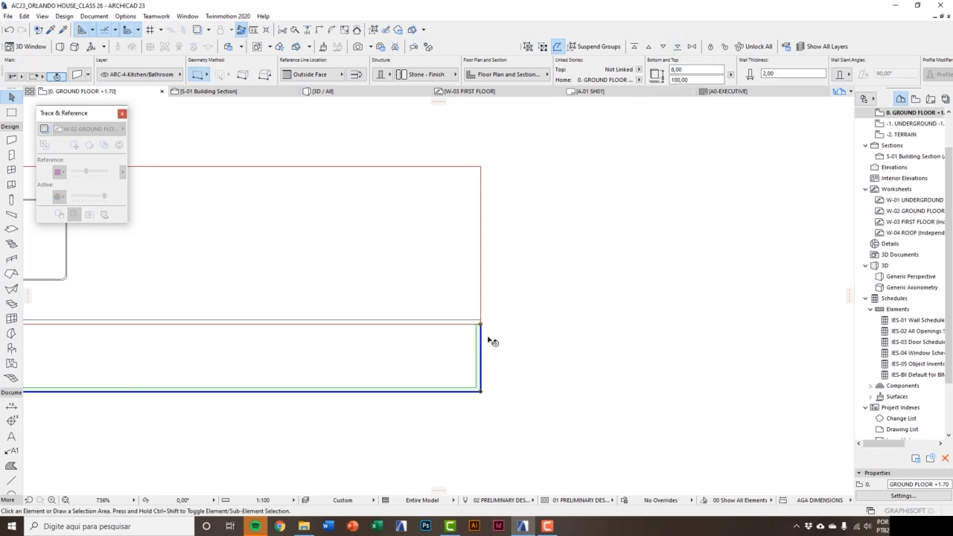
- Inspect the black marble edge walls around the island's raised counter in 3D
scroll(492, 341, "down", 3)
key("F3")
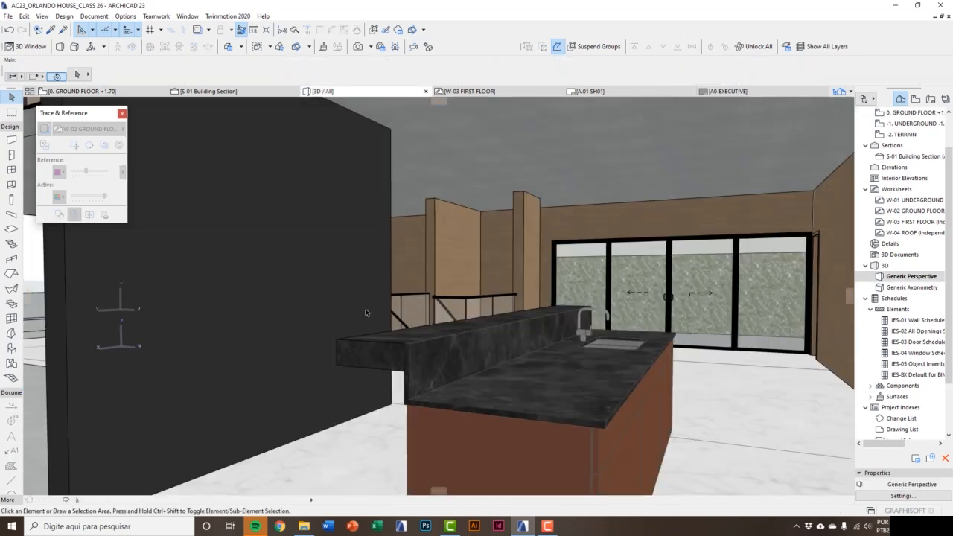
left_click(379, 357)
middle_click_drag(385, 358, 552, 244, "shift")
scroll(549, 272, "up", 2)
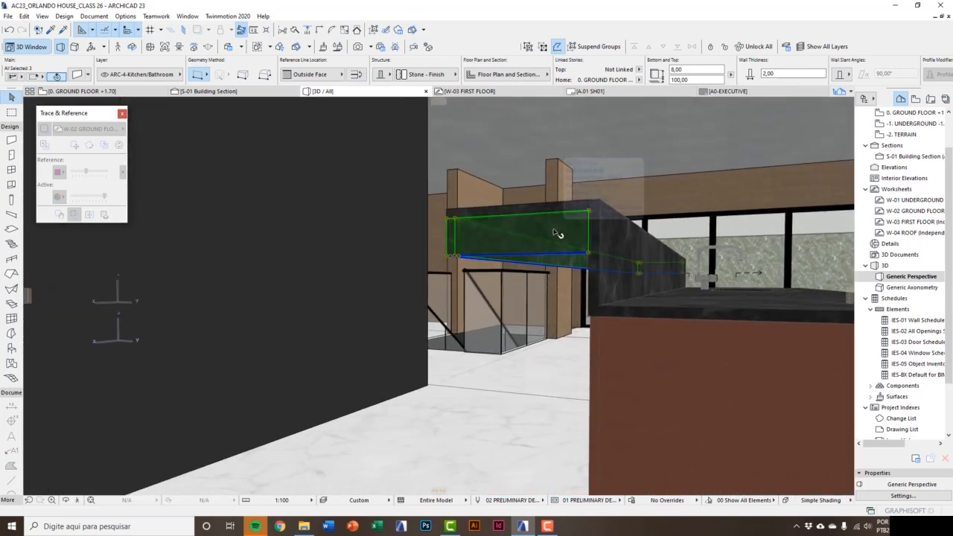
key("Escape")
scroll(453, 423, "down", 3)
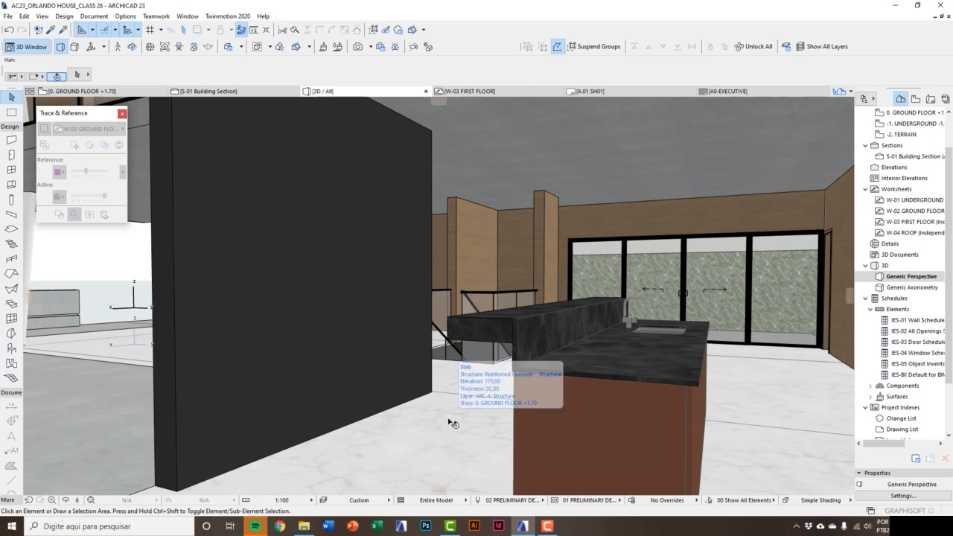
- In the ground floor plan, place a copy of the island's base cabinet with its backsplash corner on the wall corner below the island
key("F2")
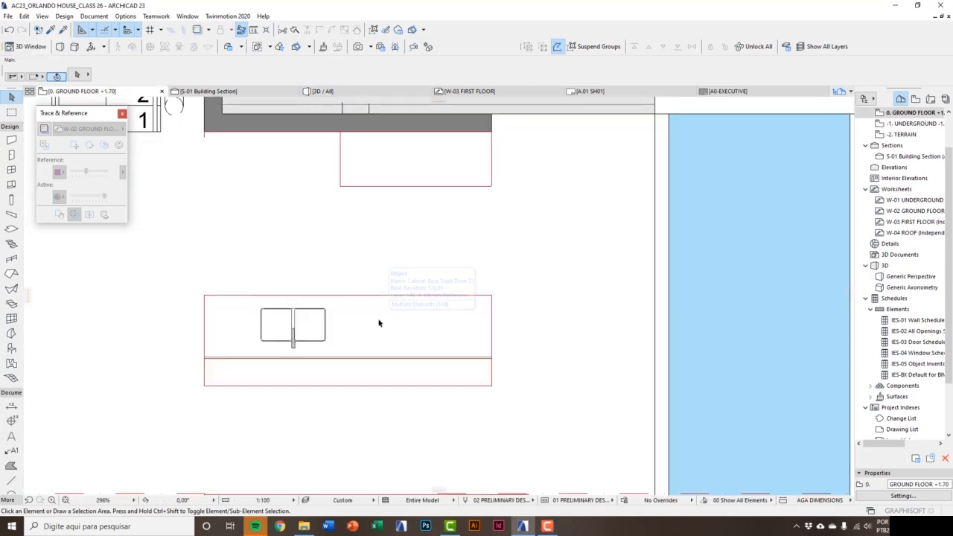
middle_click_drag(383, 323, 368, 289)
left_click(387, 280)
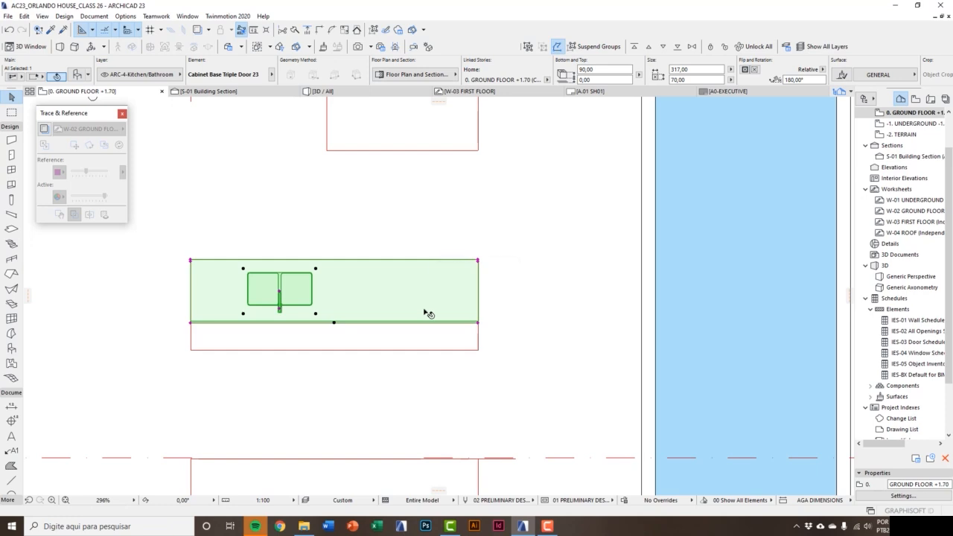
middle_click_drag(426, 312, 426, 303)
key("ctrl+shift+d")
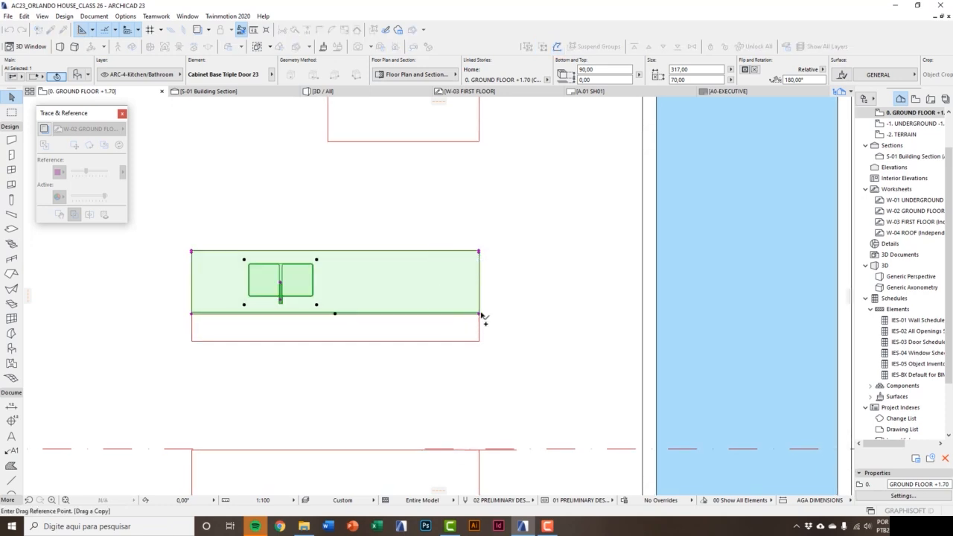
left_click(479, 314)
middle_click_drag(481, 383, 485, 300)
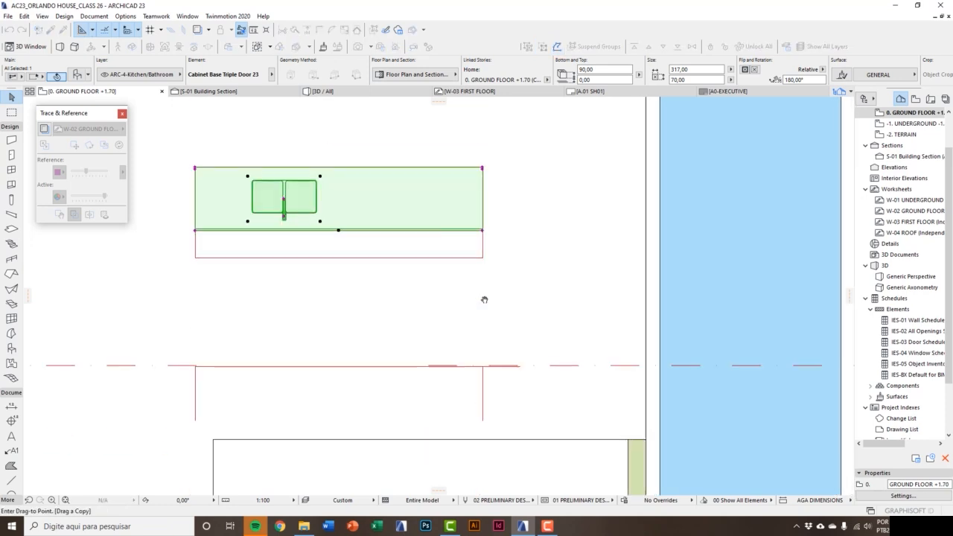
left_click(484, 421)
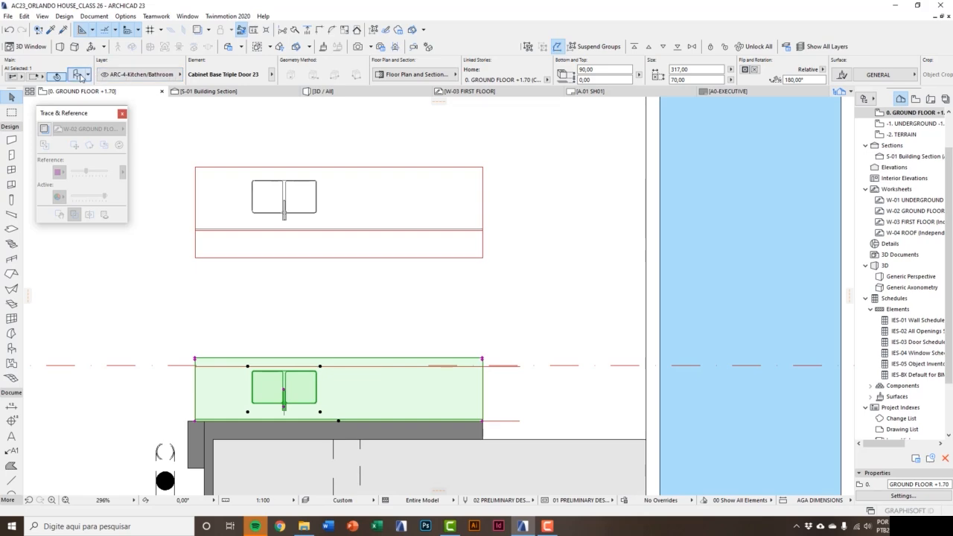
- Remove the sink from the copied base cabinet and set its counter depth to 60
left_click(77, 74)
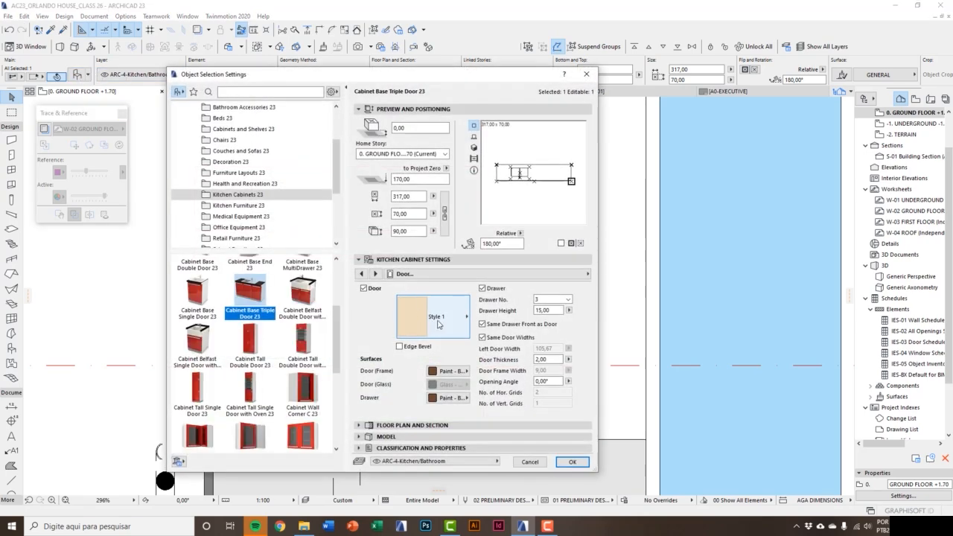
left_click(375, 274)
left_click(376, 274)
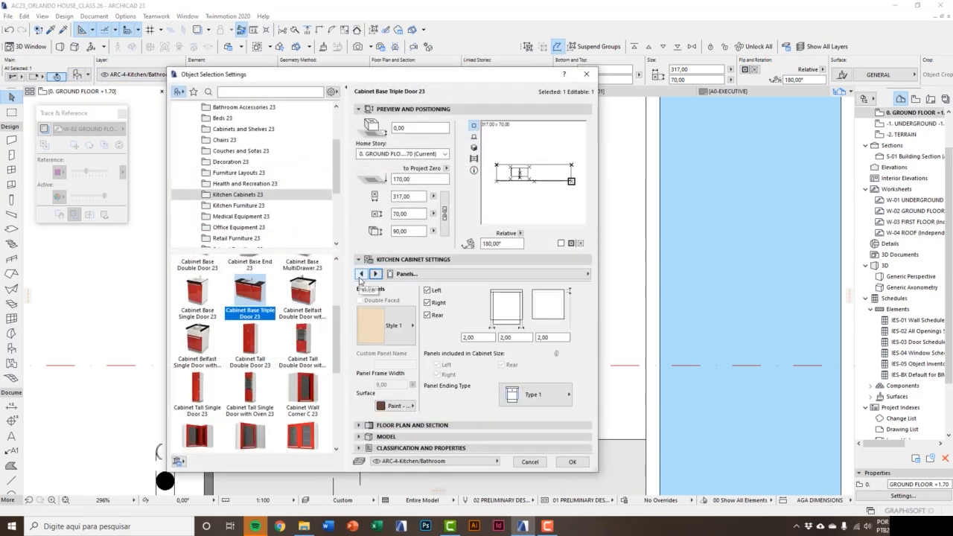
left_click(362, 274)
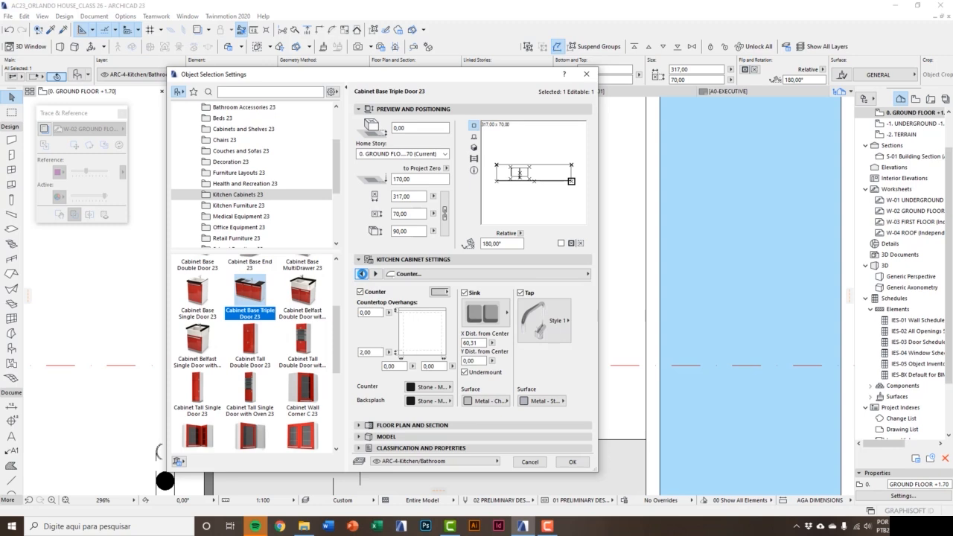
left_click(484, 313)
left_click(489, 314)
left_click(464, 293)
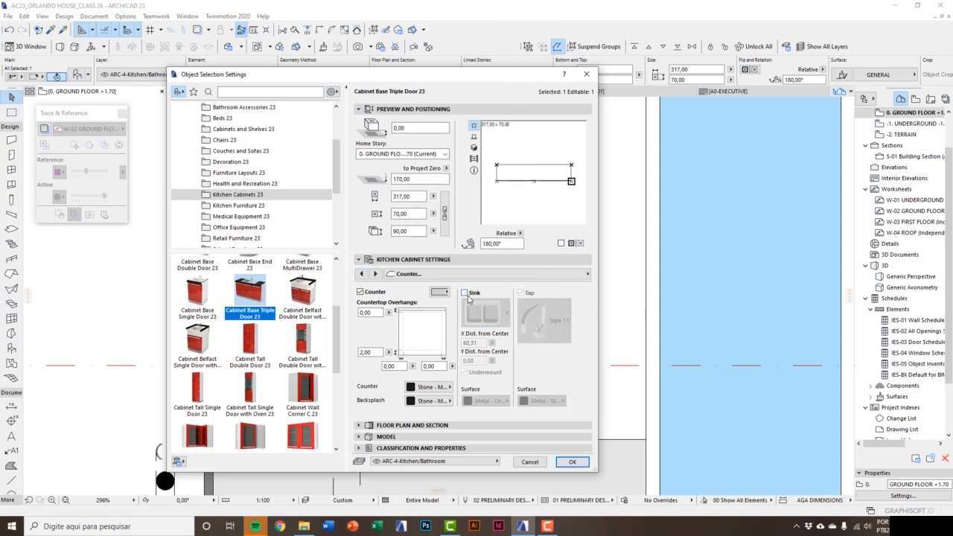
left_click(377, 274)
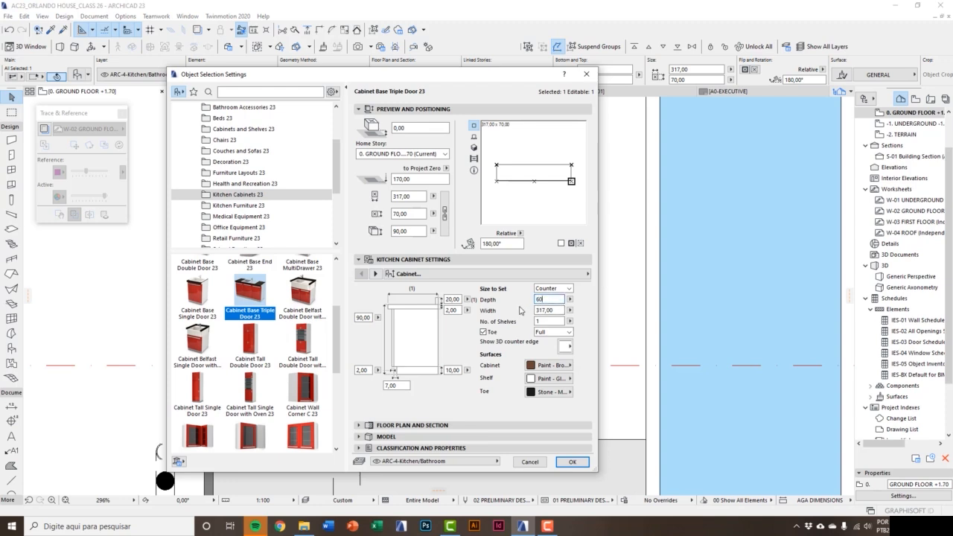
type("60")
key("Return")
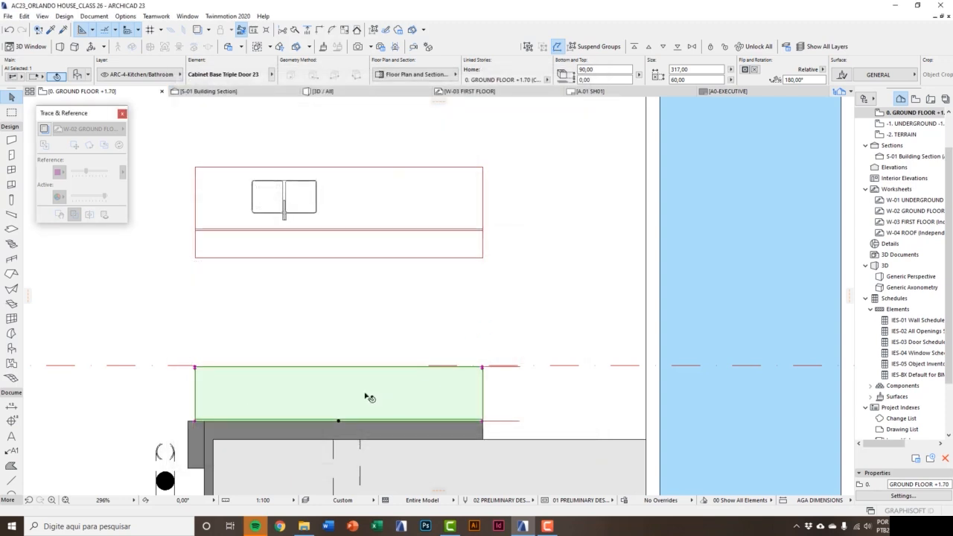
- Mirror a copy of the sinkless base cabinet across the horizontal centreline of the island's sink cabinet
middle_click_drag(366, 395, 355, 390)
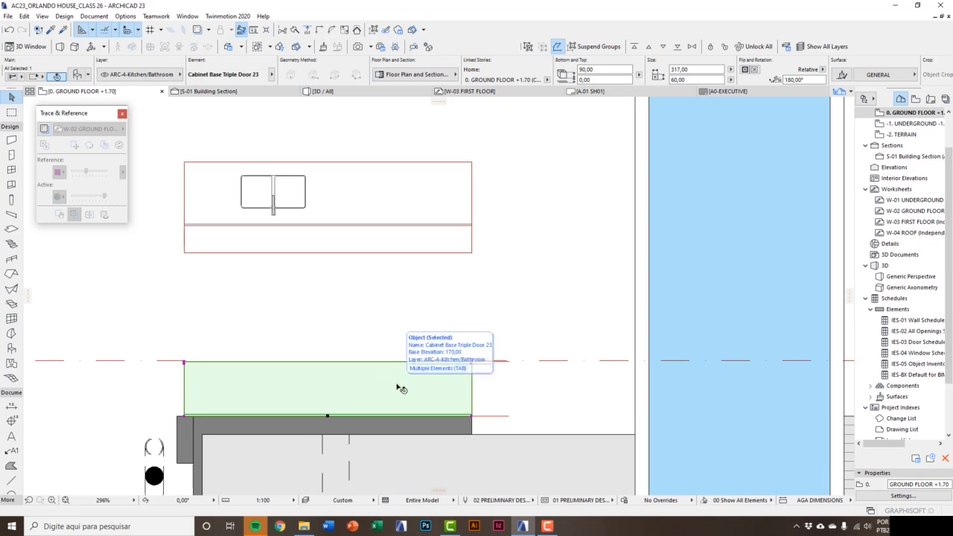
key("ctrl+alt+m")
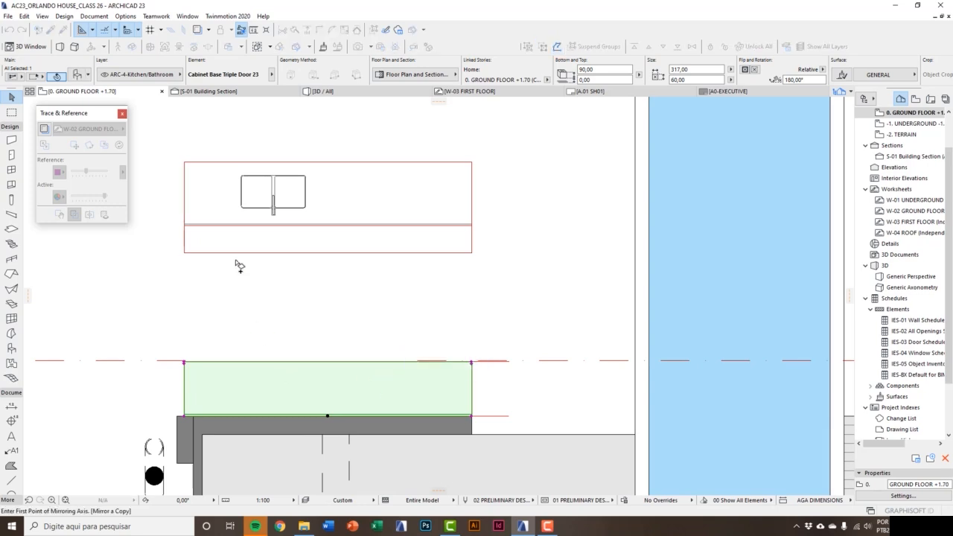
left_click(188, 200)
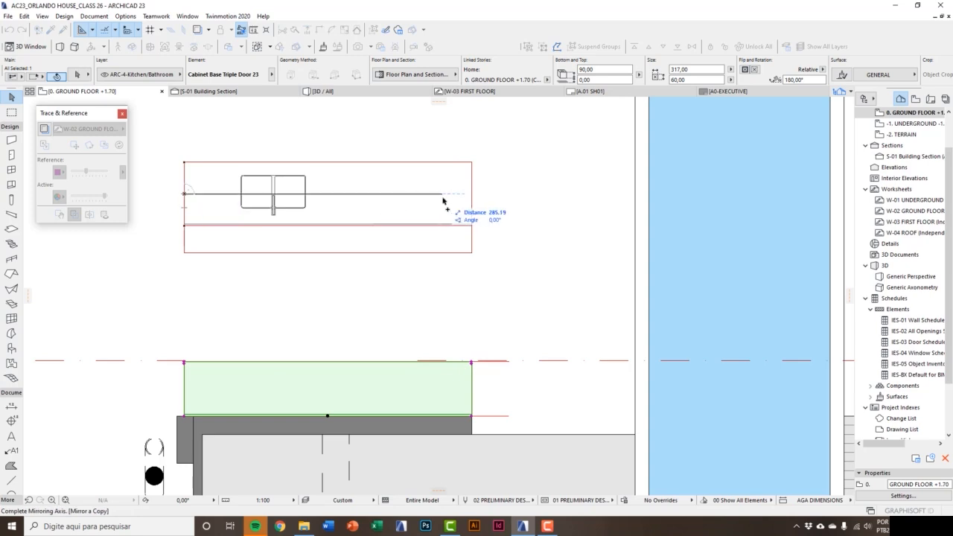
left_click(440, 206)
- Move the mirrored cabinet down 30 so its back corner meets the lower face of the opposite wall
middle_click_drag(449, 157, 447, 359)
scroll(481, 265, "up", 3)
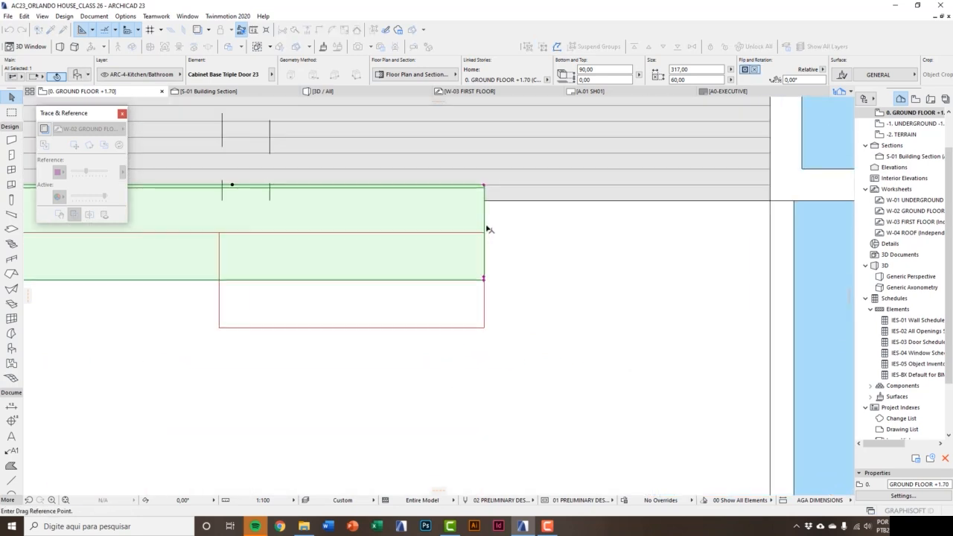
key("ctrl+d")
left_click(485, 180)
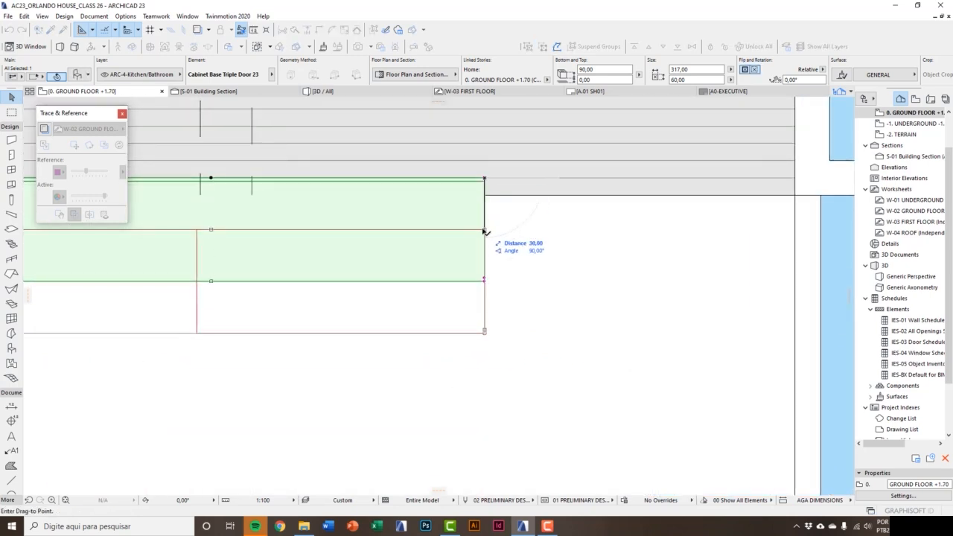
left_click(485, 230)
scroll(439, 326, "down", 3)
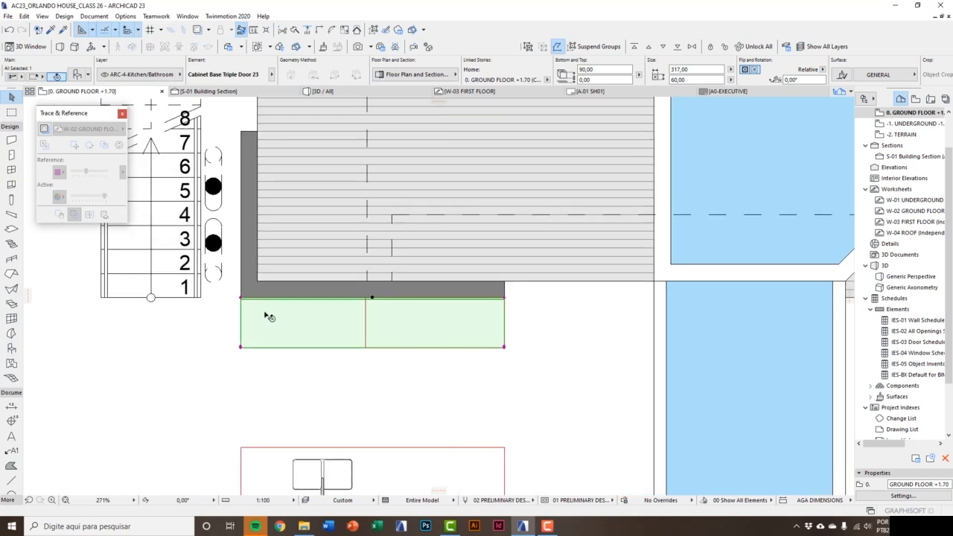
- Shorten the mirrored cabinet from its stair-side end to the vertical reference line, making it 167 wide
scroll(238, 298, "up", 3)
left_click(215, 283)
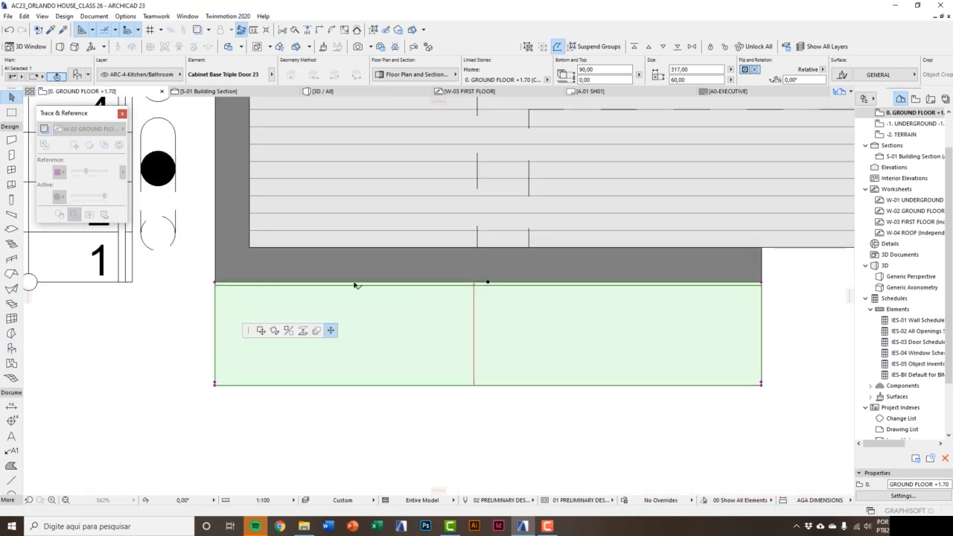
left_click(474, 283)
middle_click_drag(491, 323, 374, 347)
scroll(374, 346, "down", 5)
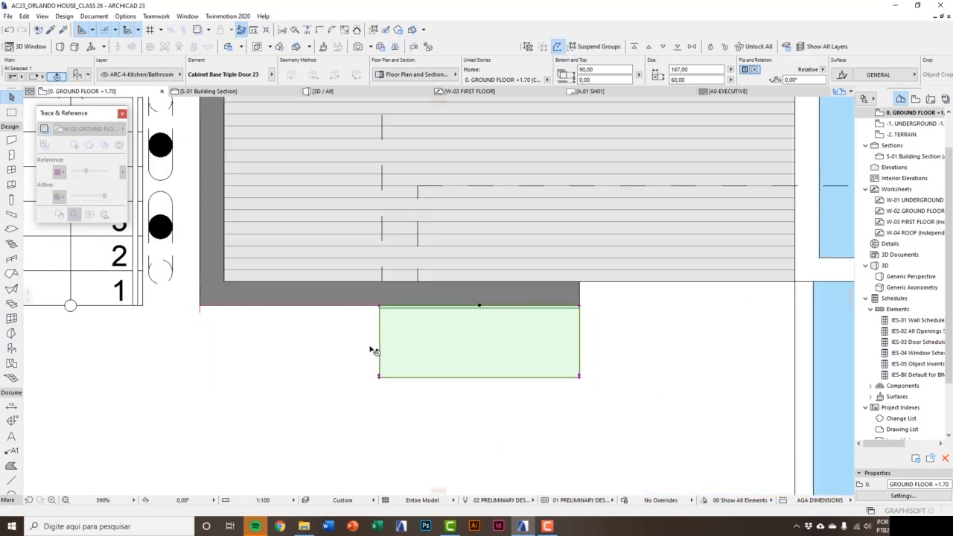
scroll(367, 339, "down", 1)
key("Escape")
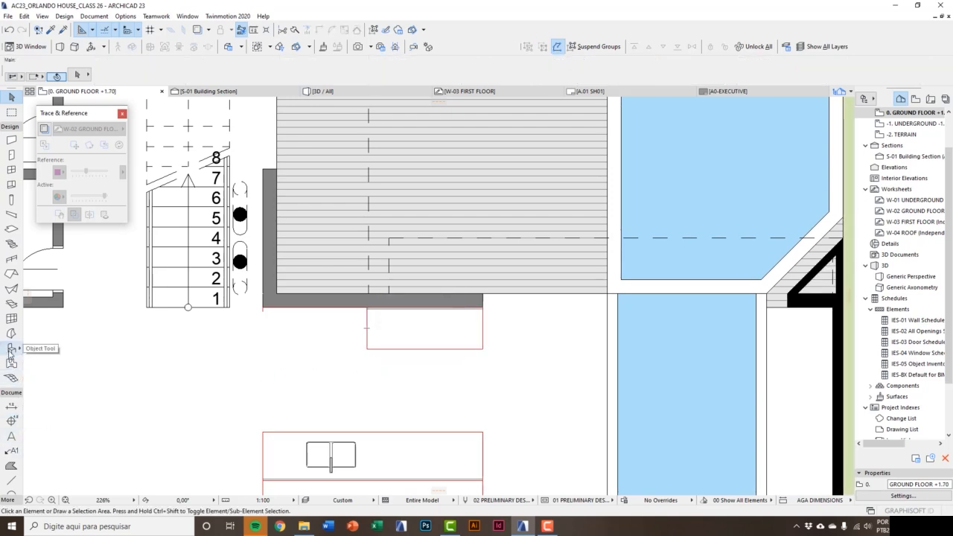
double_click(11, 347)
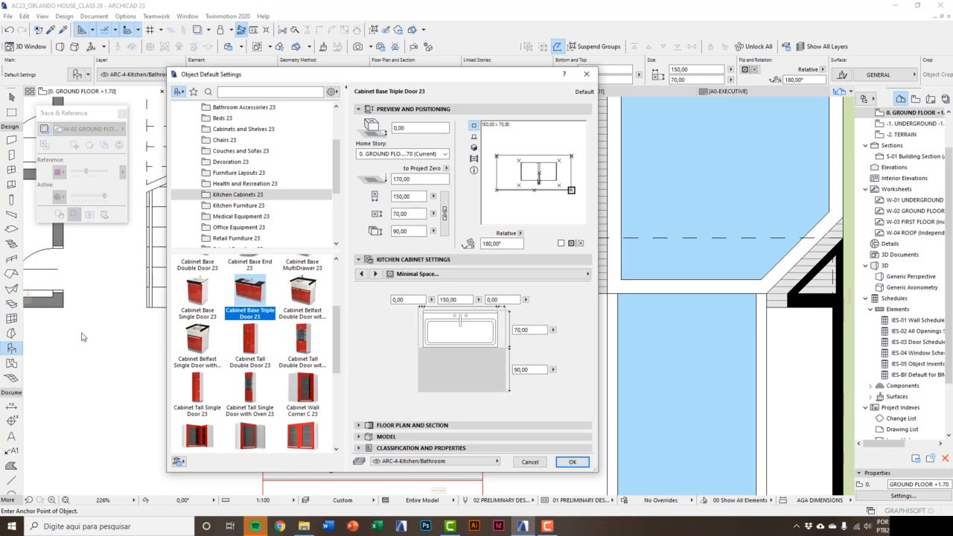
scroll(197, 325, "up", 2)
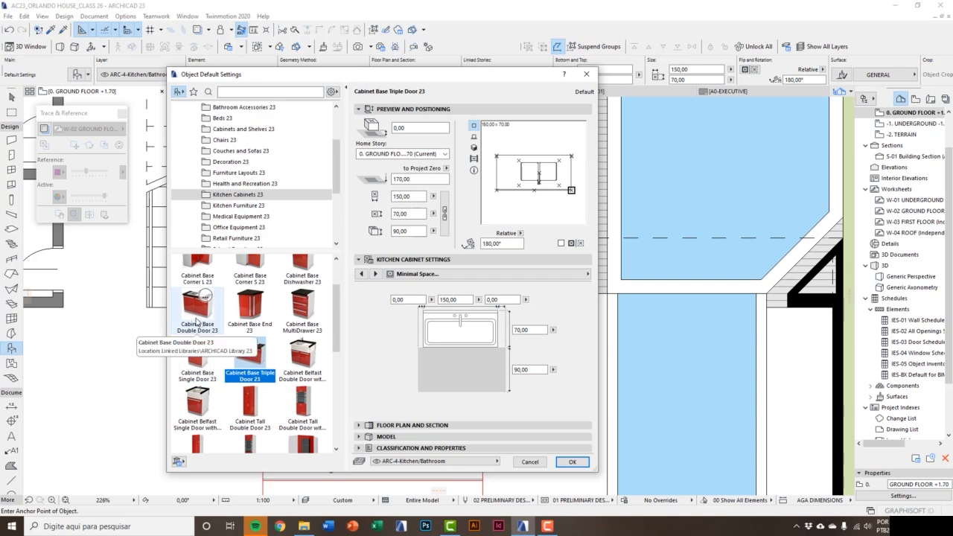
left_click(197, 322)
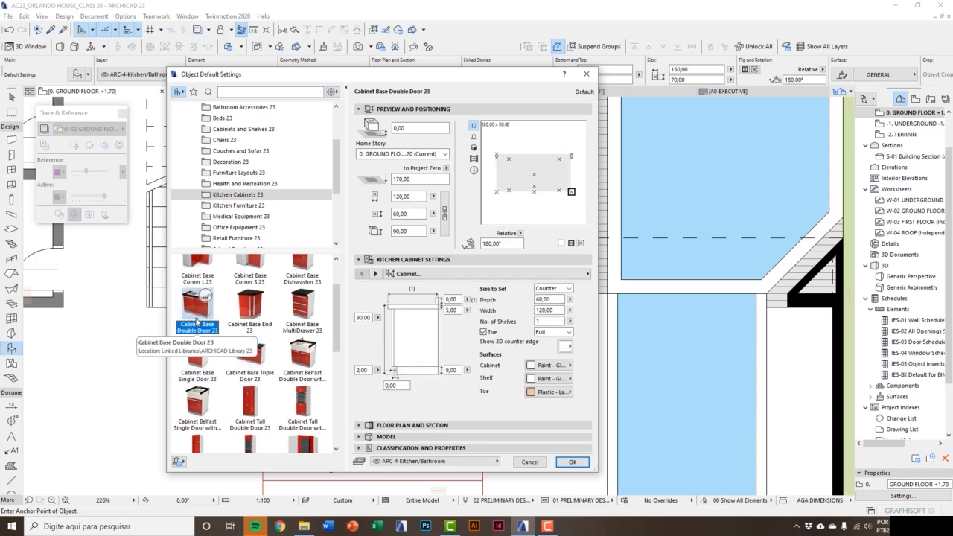
left_click(529, 462)
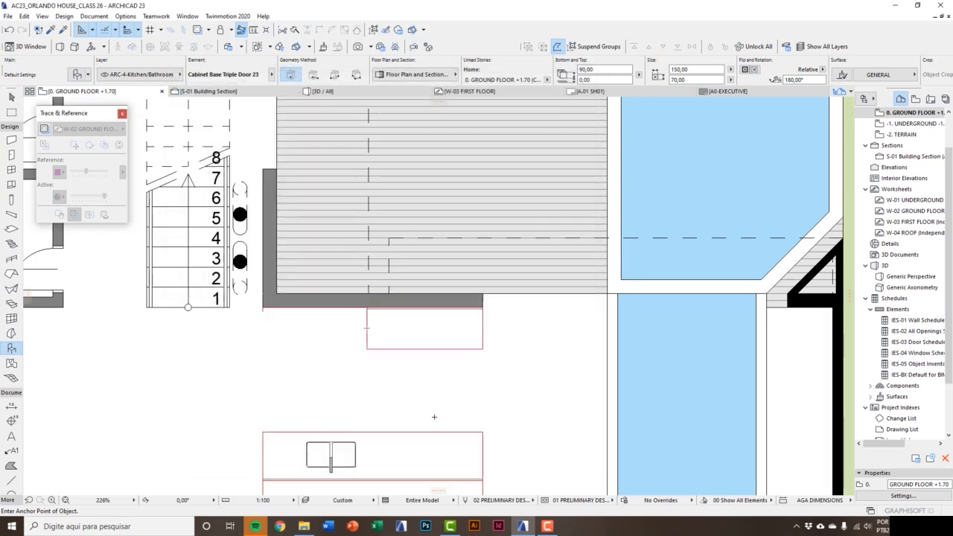
middle_click_drag(373, 416, 366, 335)
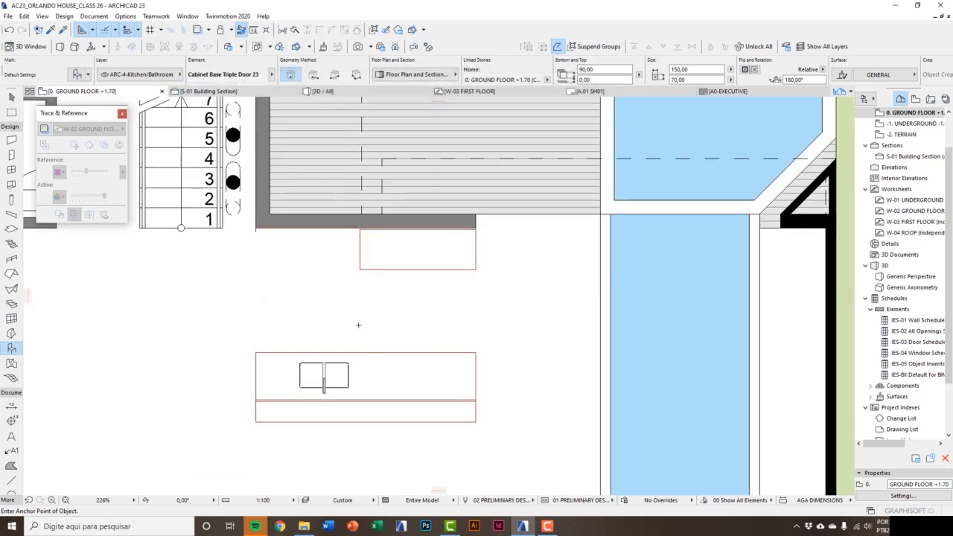
key("Escape")
- Marquee the kitchen area, select all the red drafting lines inside it and delete them
scroll(291, 264, "down", 3)
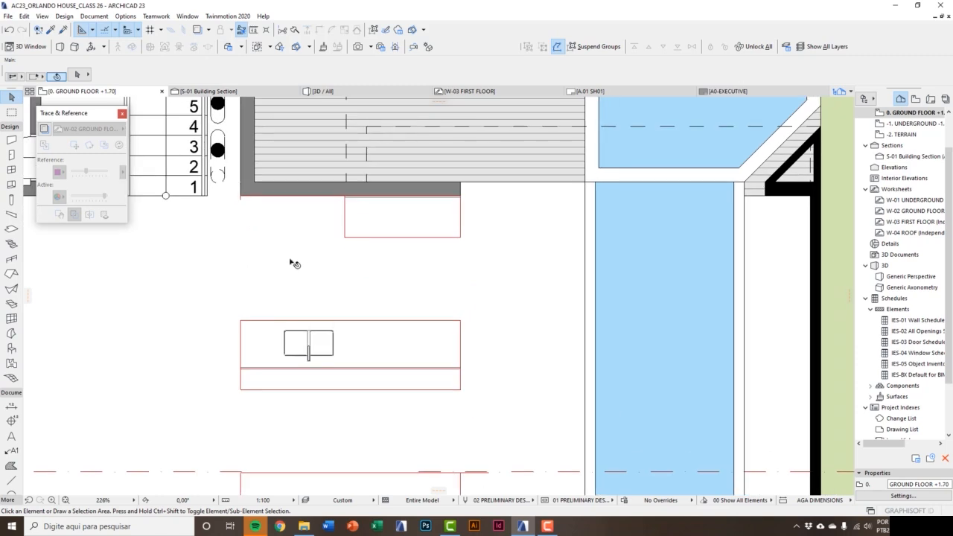
scroll(293, 289, "up", 2)
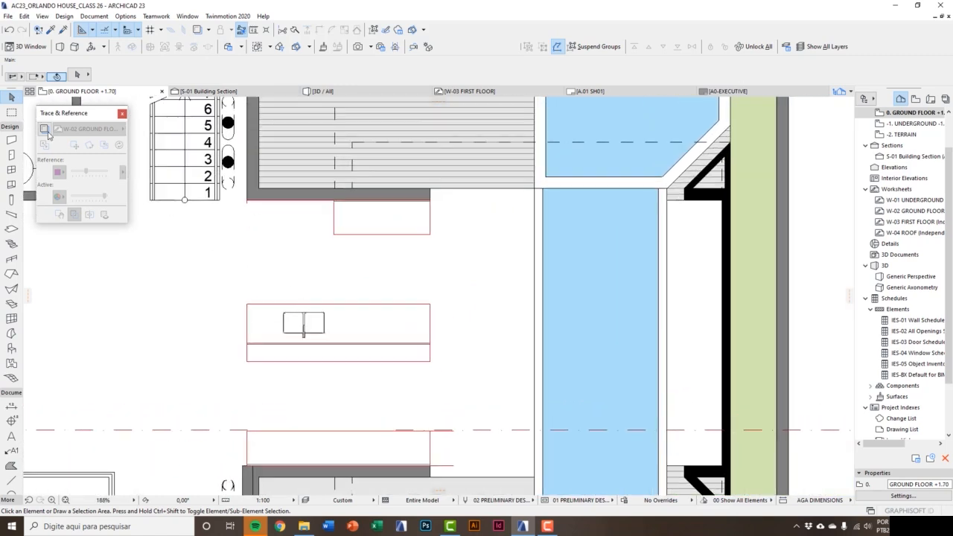
left_click(12, 113)
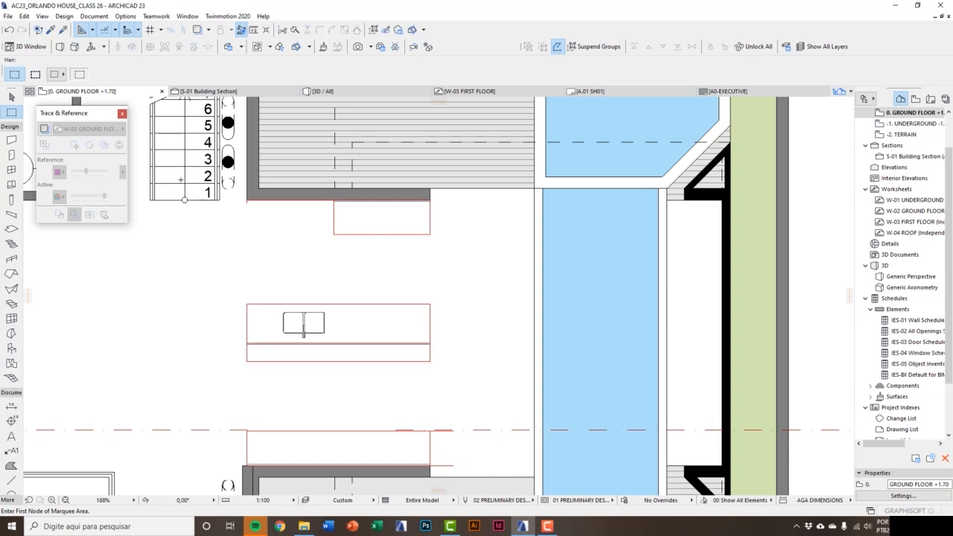
left_click(182, 182)
left_click(484, 486)
left_click(11, 479)
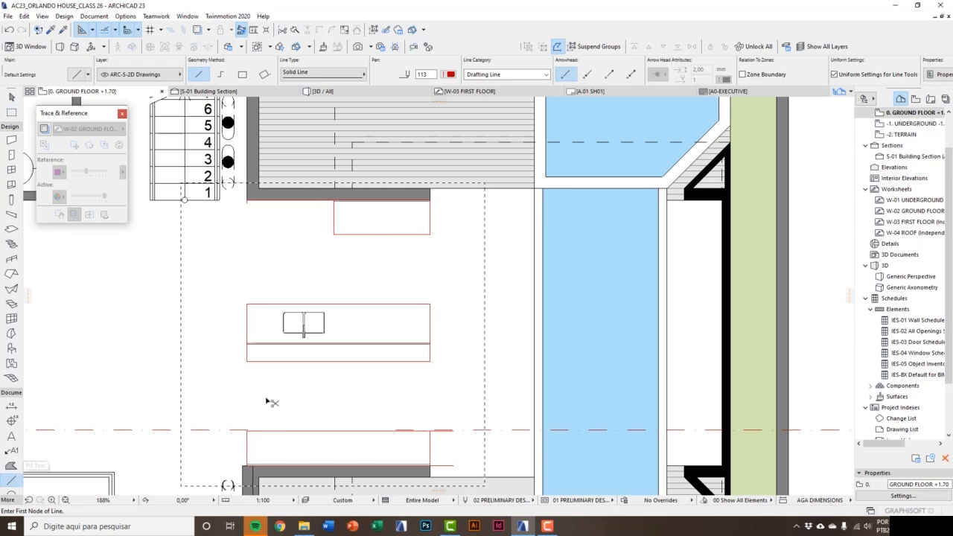
key("ctrl+a")
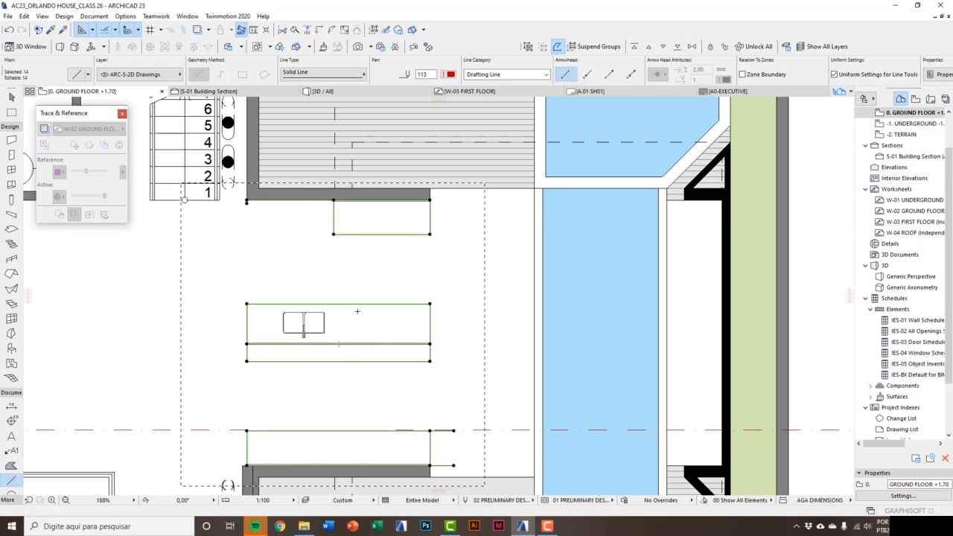
key("Escape")
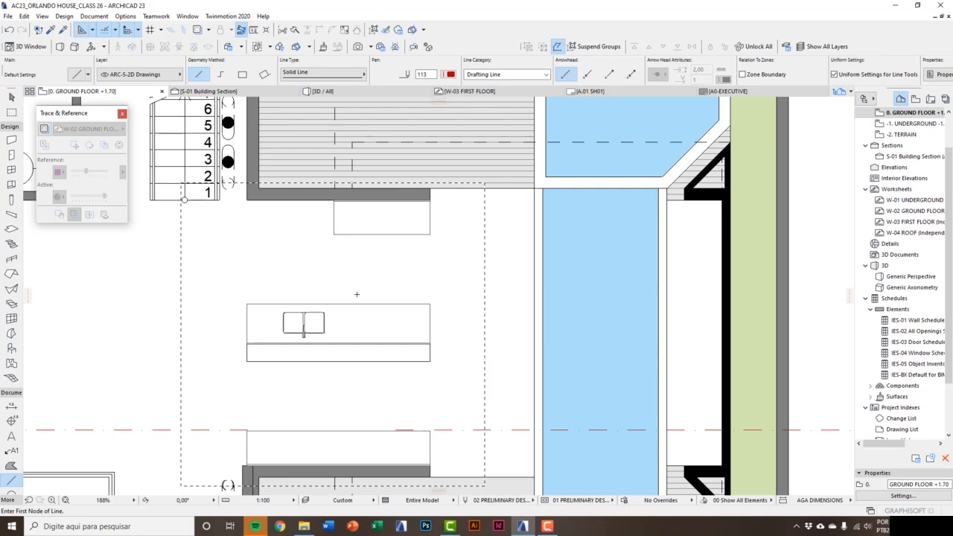
key("Escape")
key("Escape")
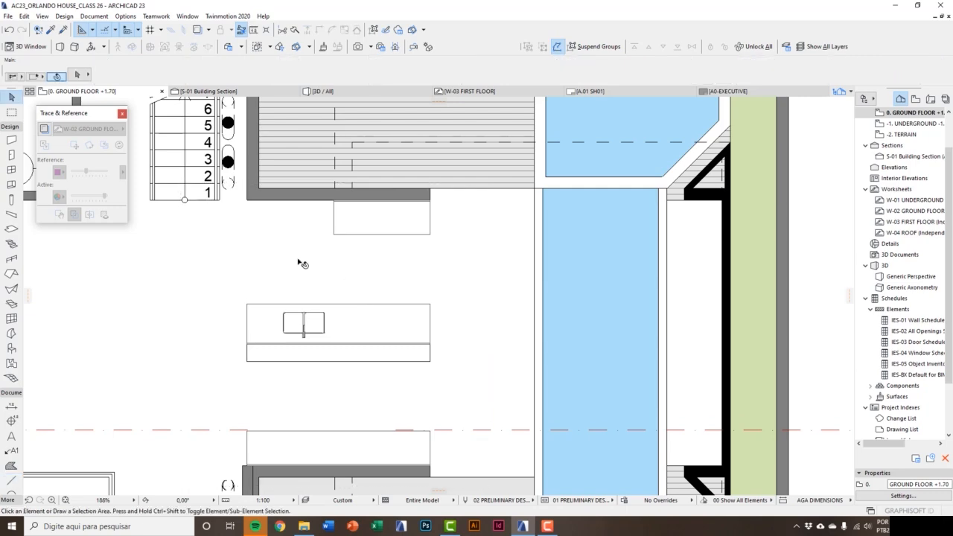
- Set the default object to Cooktop Electric 23 from Appliances 23, with the black glass style and front control knobs
scroll(298, 260, "down", 2)
scroll(309, 298, "up", 2)
middle_click_drag(321, 323, 305, 308)
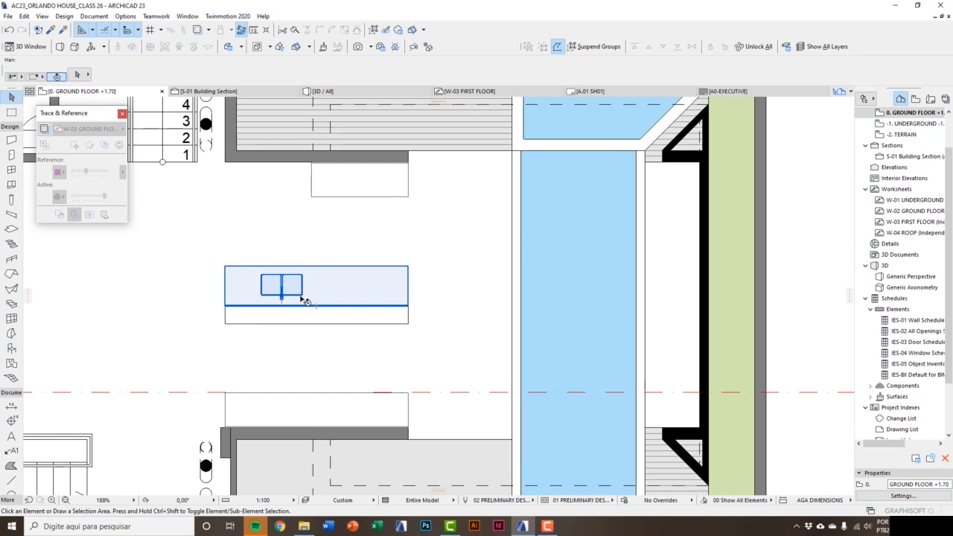
scroll(292, 251, "up", 3)
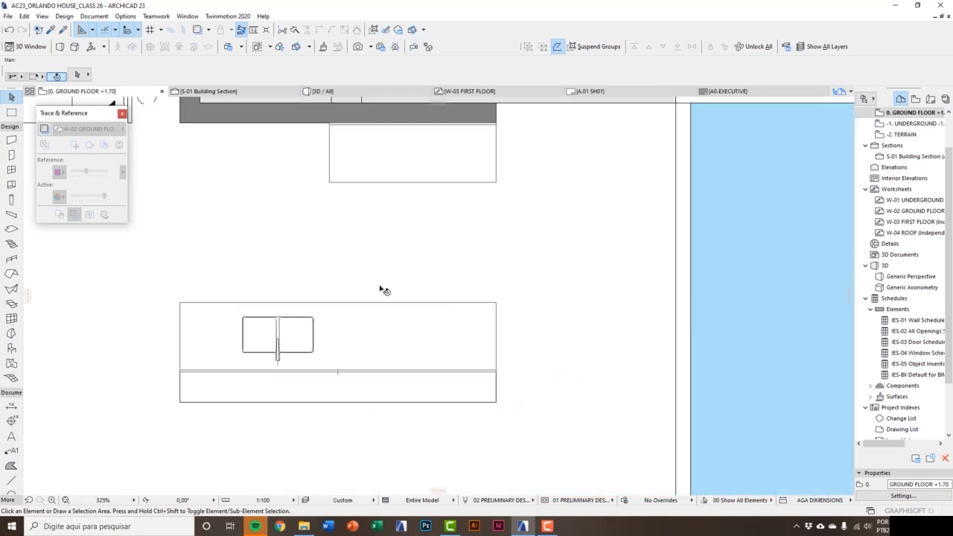
middle_click_drag(399, 376, 396, 381)
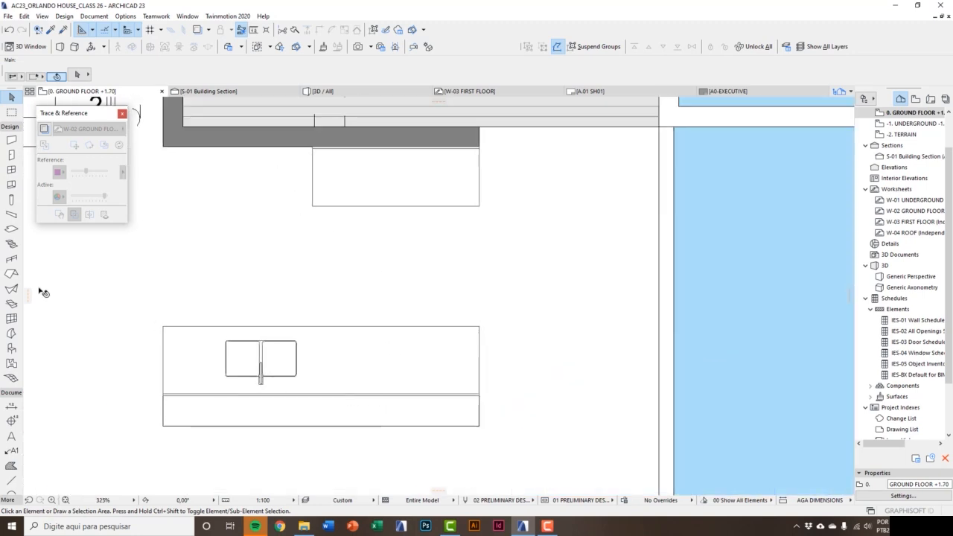
double_click(11, 347)
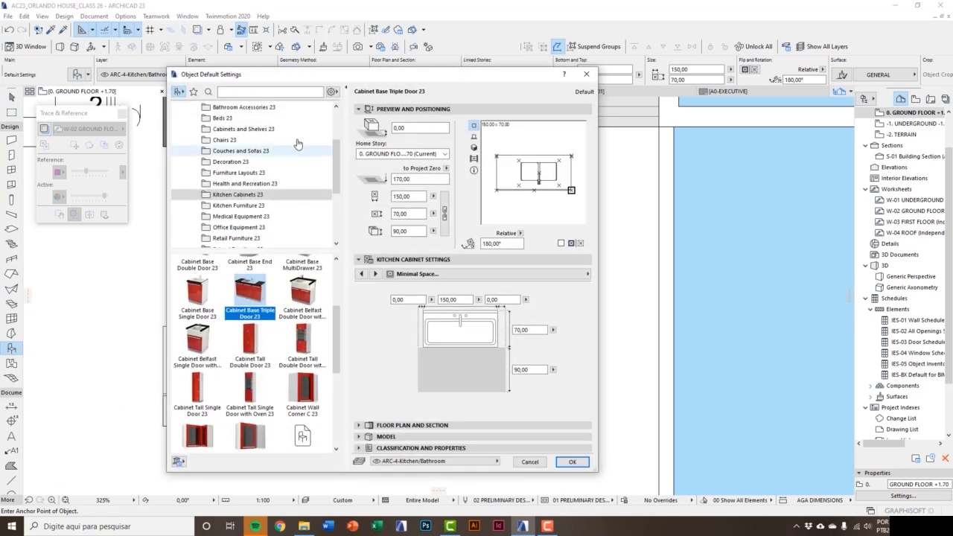
scroll(294, 328, "up", 4)
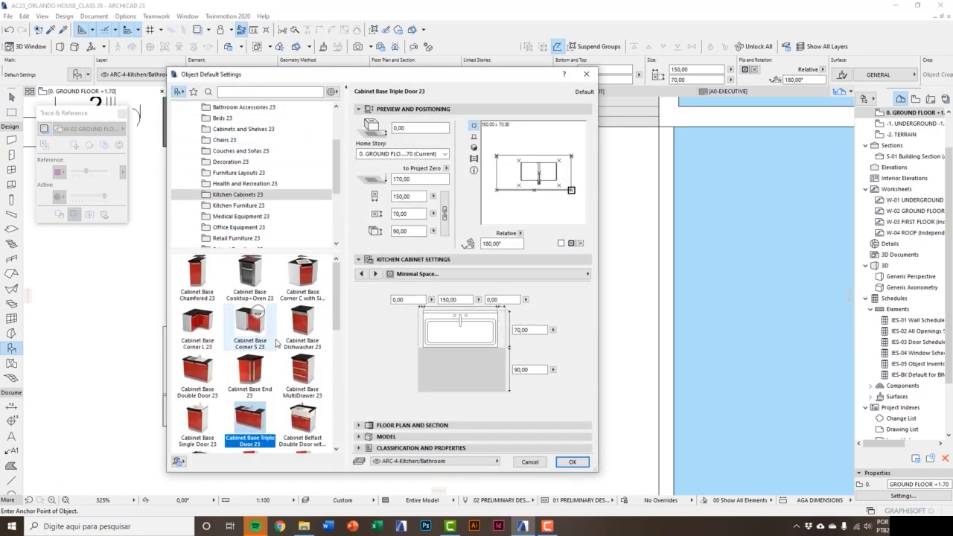
scroll(278, 340, "down", 4)
scroll(278, 341, "up", 4)
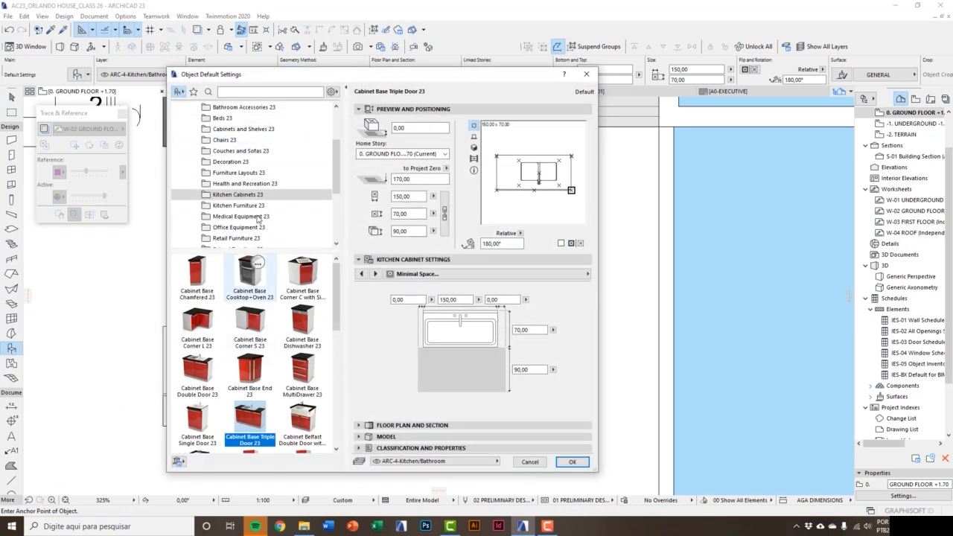
scroll(242, 182, "up", 3)
left_click(241, 174)
left_click(230, 161)
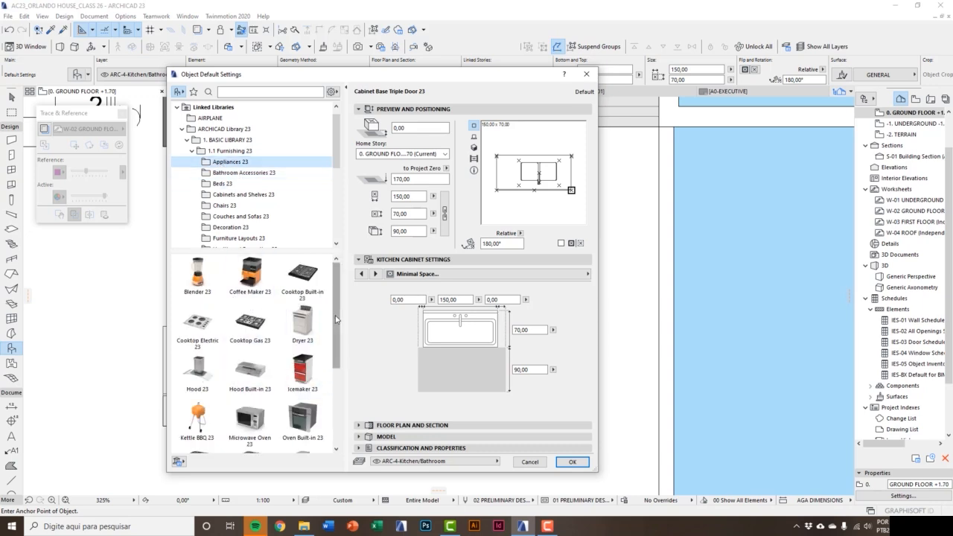
scroll(333, 317, "down", 1)
left_click(203, 323)
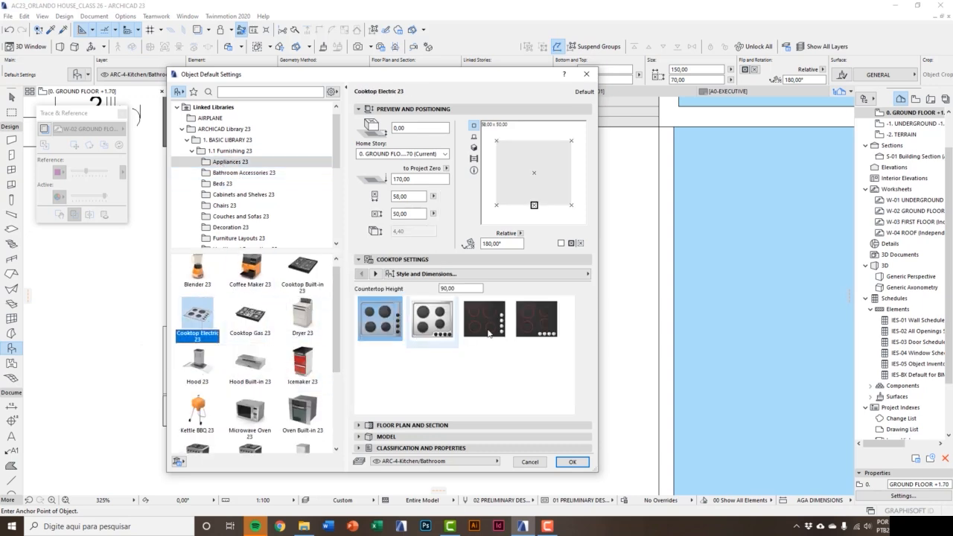
left_click(528, 329)
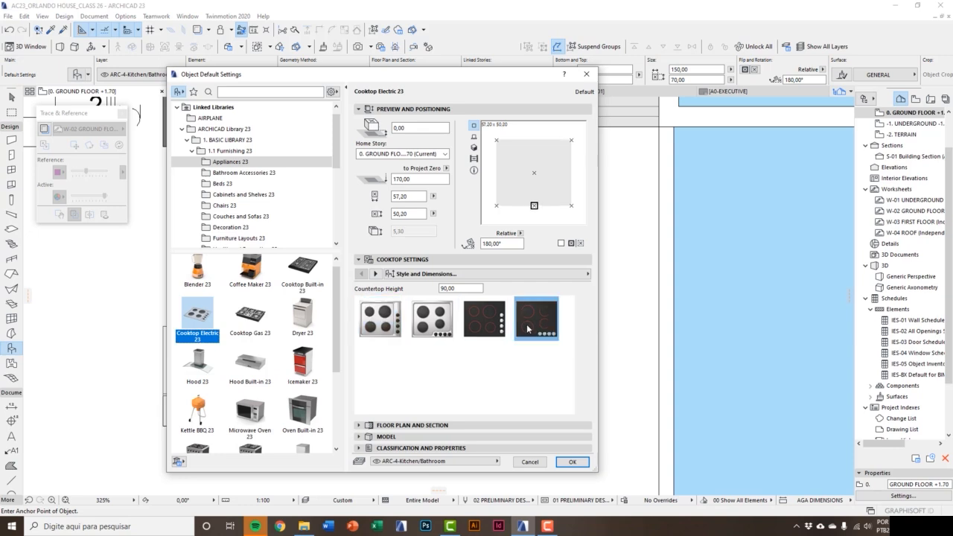
- Set the cooktop's 2D contour pen to 108 Bathroom / Kitchen, pick its fill and fill background pens, and open its 3D surface settings
left_click(375, 274)
left_click(375, 274)
left_click(376, 274)
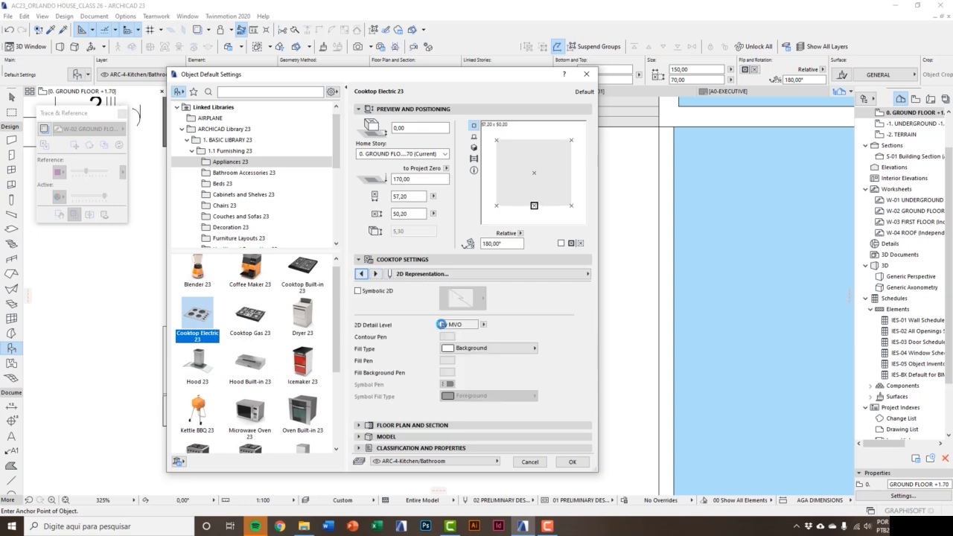
left_click(447, 337)
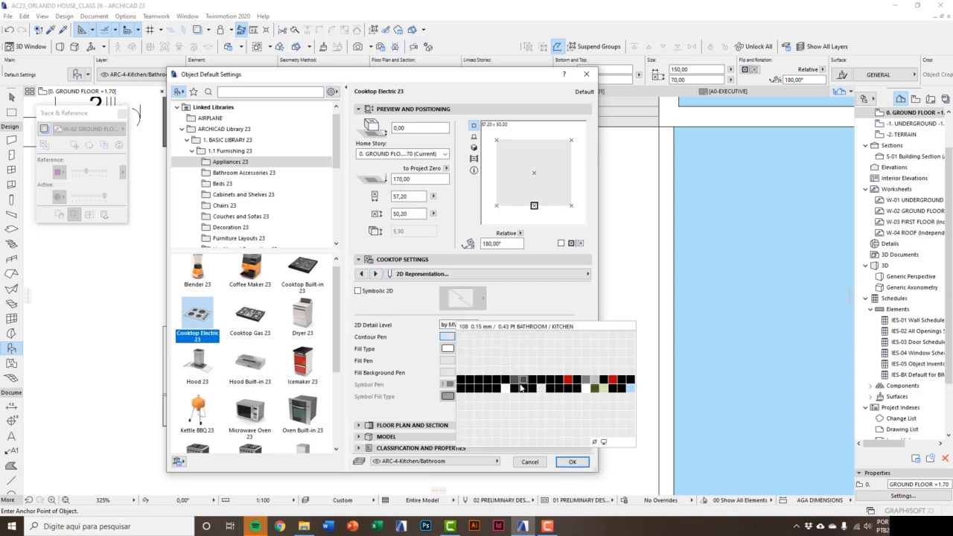
left_click(521, 384)
left_click(447, 361)
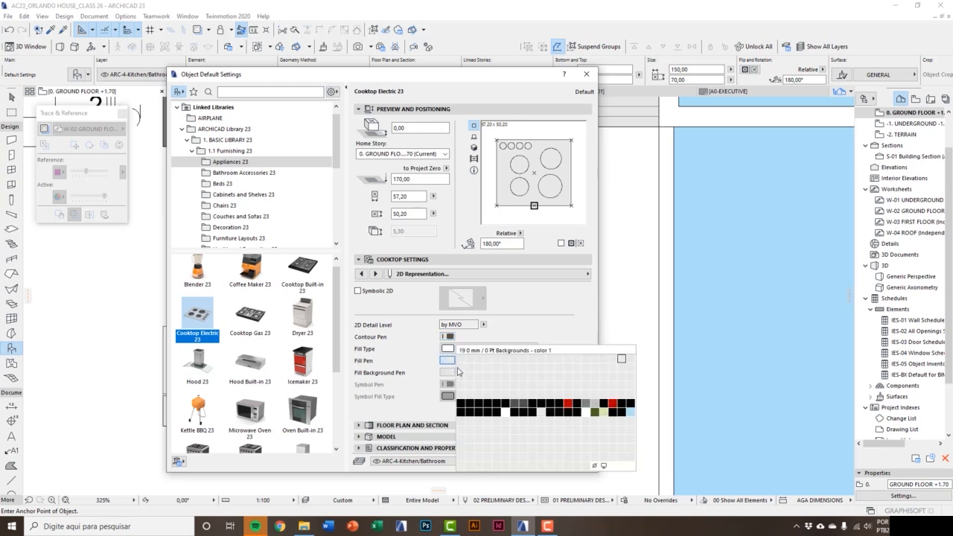
left_click(503, 412)
left_click(447, 372)
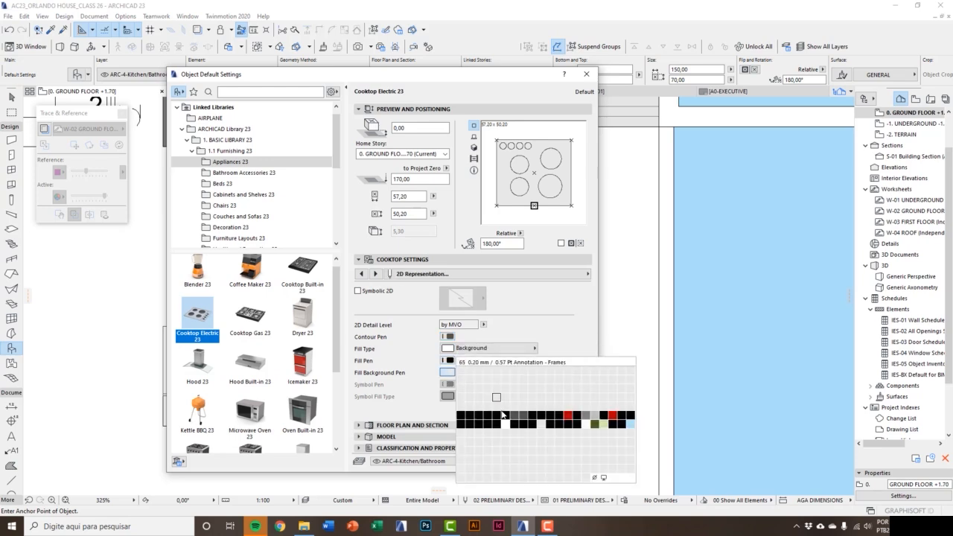
left_click(514, 432)
left_click(375, 274)
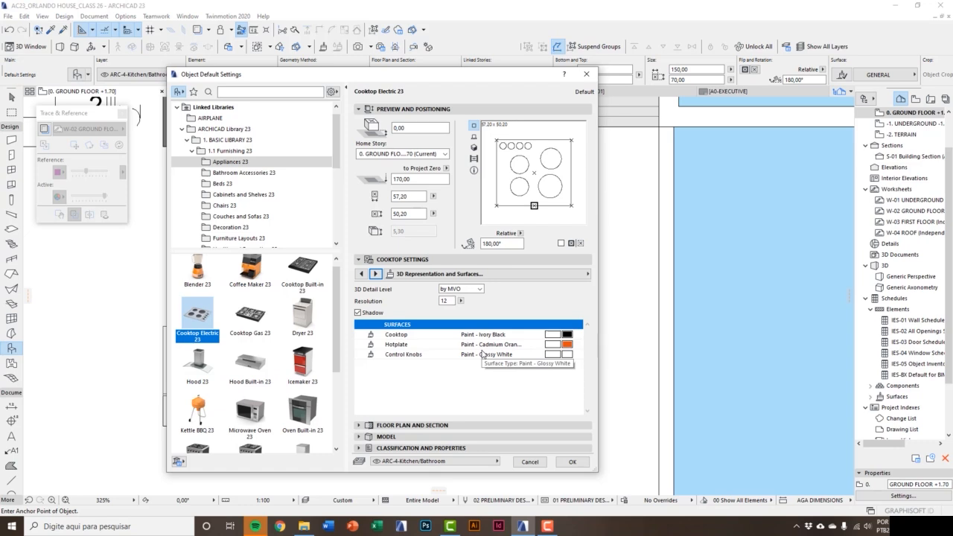
- Accept the electric cooktop settings and place the cooktop on the island countertop beside the sink
left_click(375, 274)
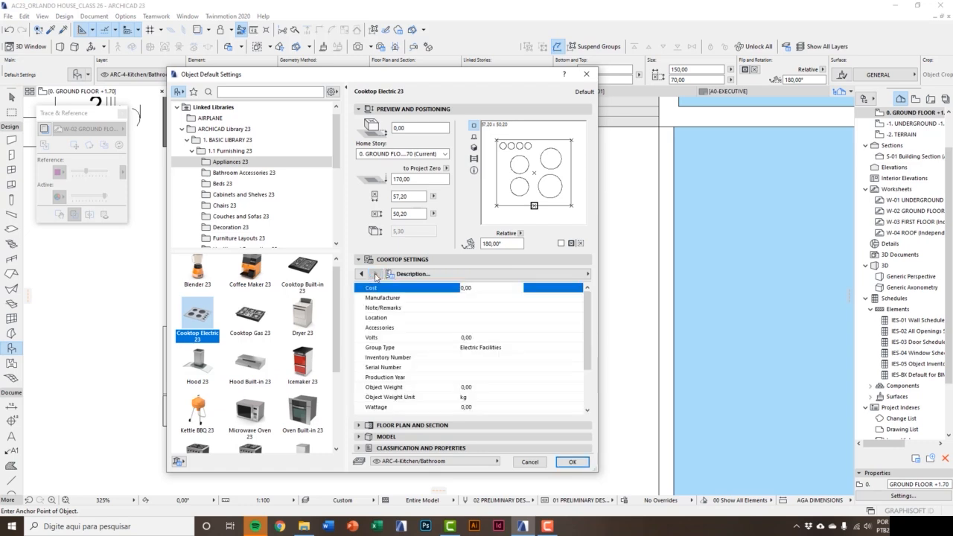
left_click(570, 463)
left_click(386, 375)
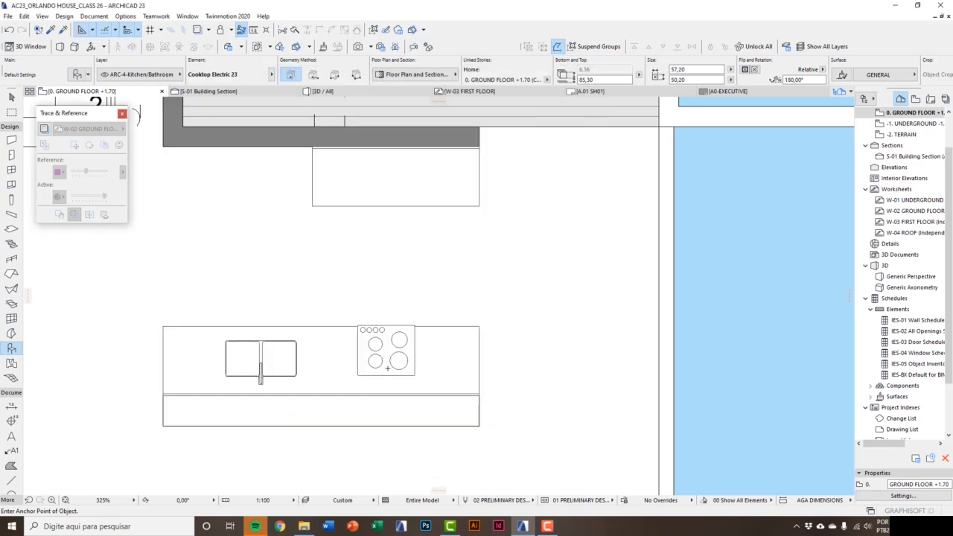
key("Escape")
- Make a slightly offset copy of the cooktop, away from the countertop's edge, and delete the original
left_click(408, 358)
left_click_drag(386, 351, 394, 358, "ctrl")
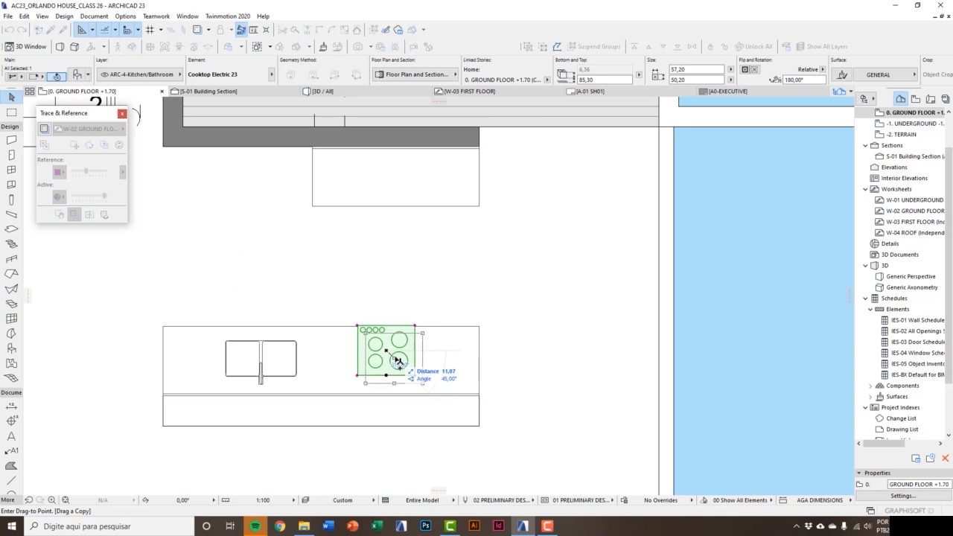
left_click(395, 360)
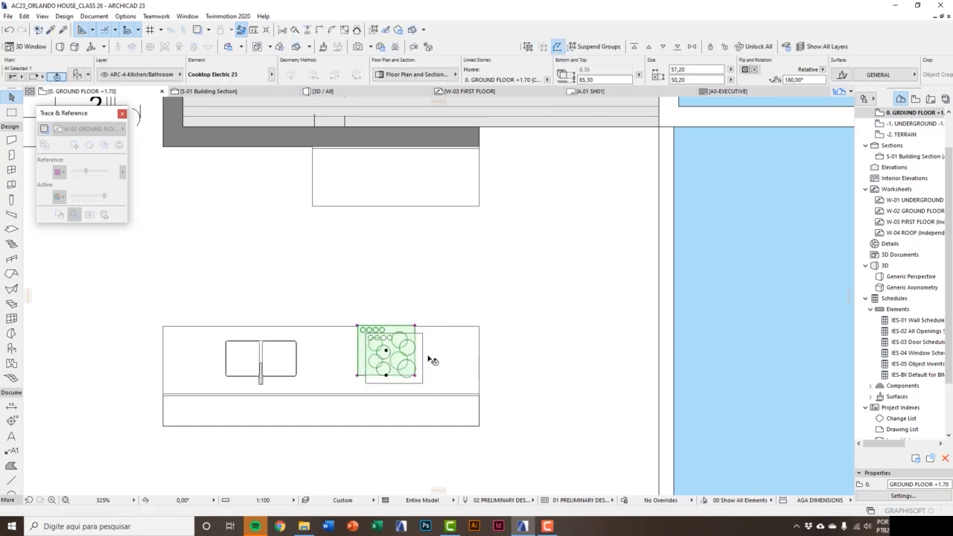
key("Delete")
middle_click_drag(411, 372, 408, 387)
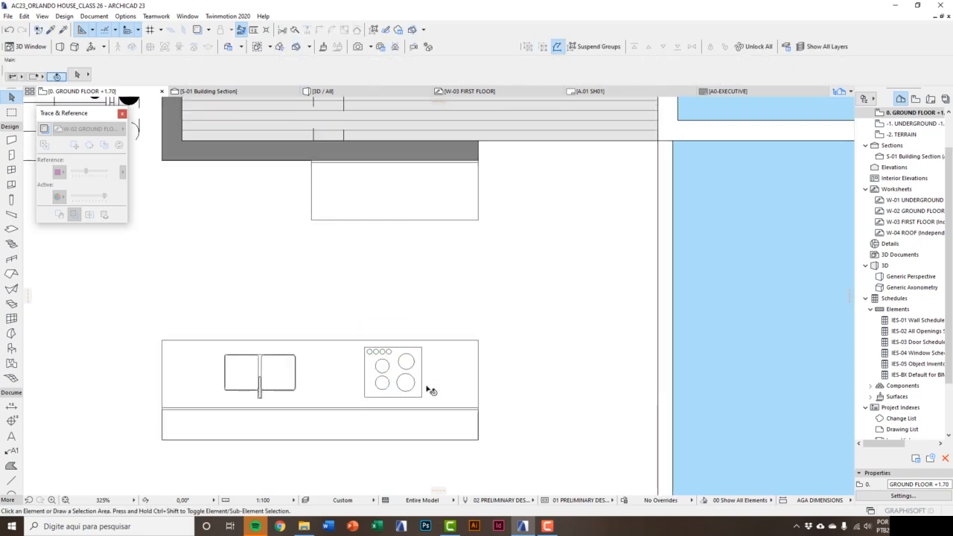
- Examine the cooktop on the island countertop in the 3D view
key("F3")
middle_click_drag(556, 368, 374, 394)
scroll(376, 394, "up", 5)
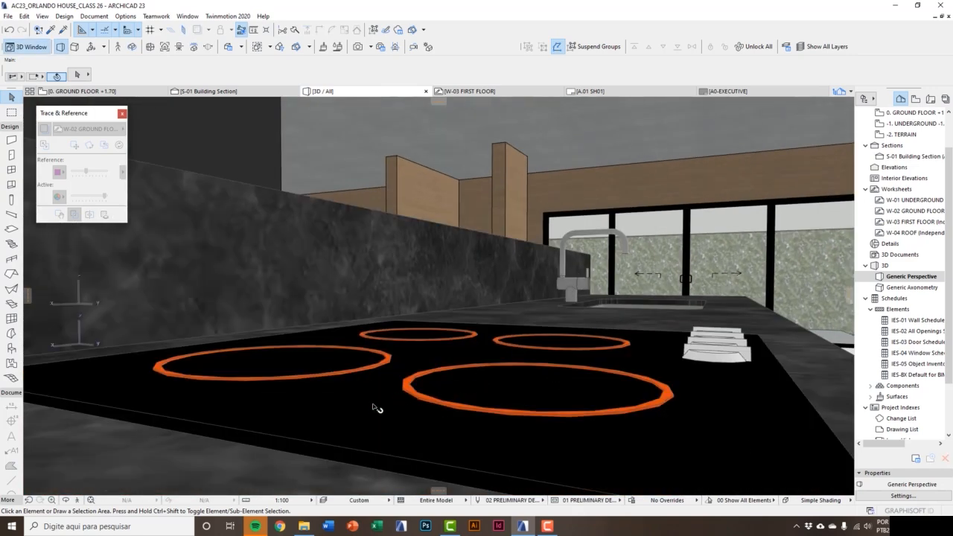
scroll(376, 404, "down", 4)
scroll(394, 412, "down", 3)
left_click(429, 401)
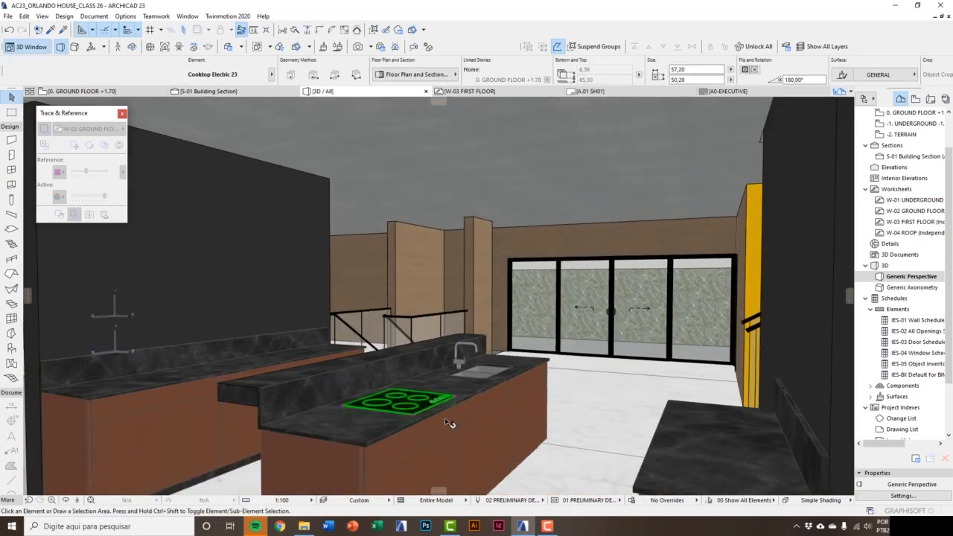
key("Escape")
- Back on the ground floor plan, set the default object to Hood 23 and choose the 89,80 by 50,00 wall-mounted style
key("F2")
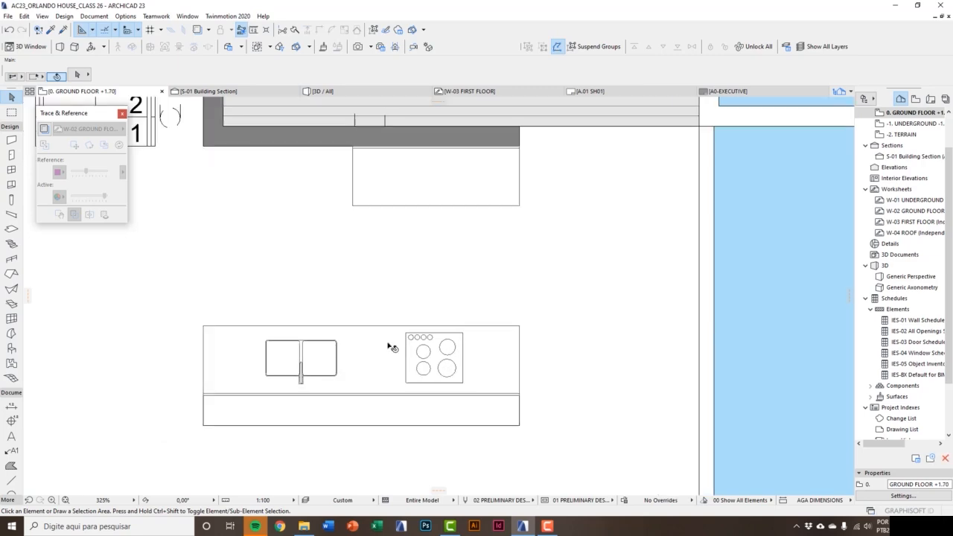
left_click(12, 349)
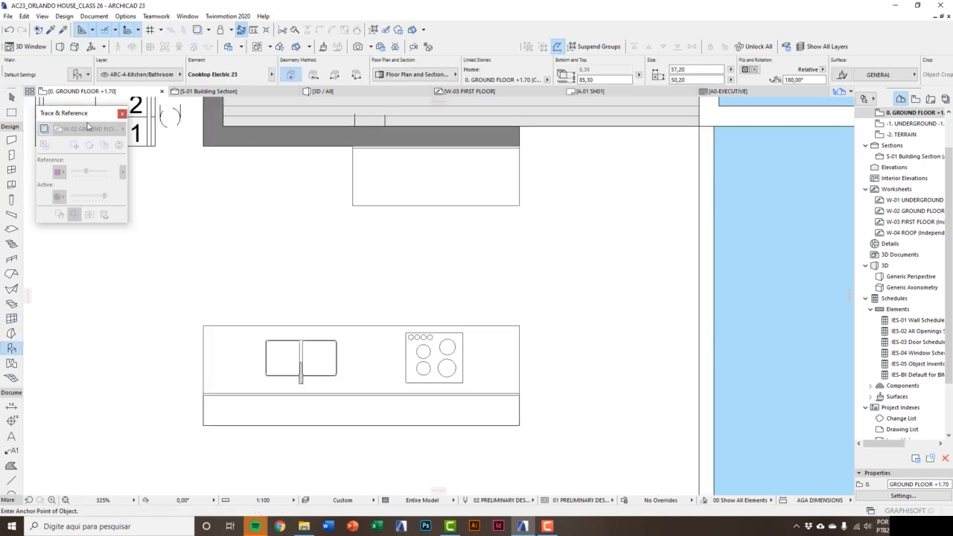
left_click(78, 78)
left_click(197, 341)
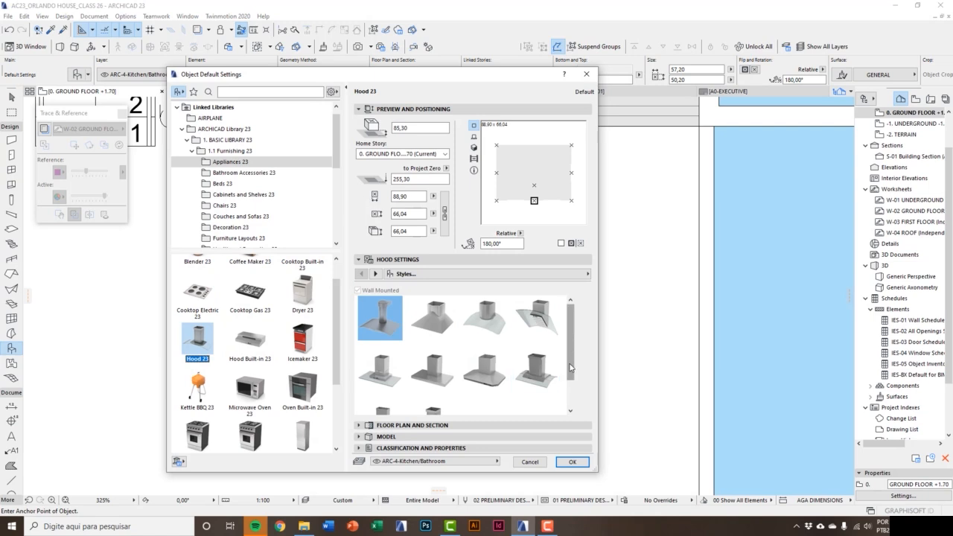
scroll(567, 391, "down", 2)
scroll(568, 391, "up", 2)
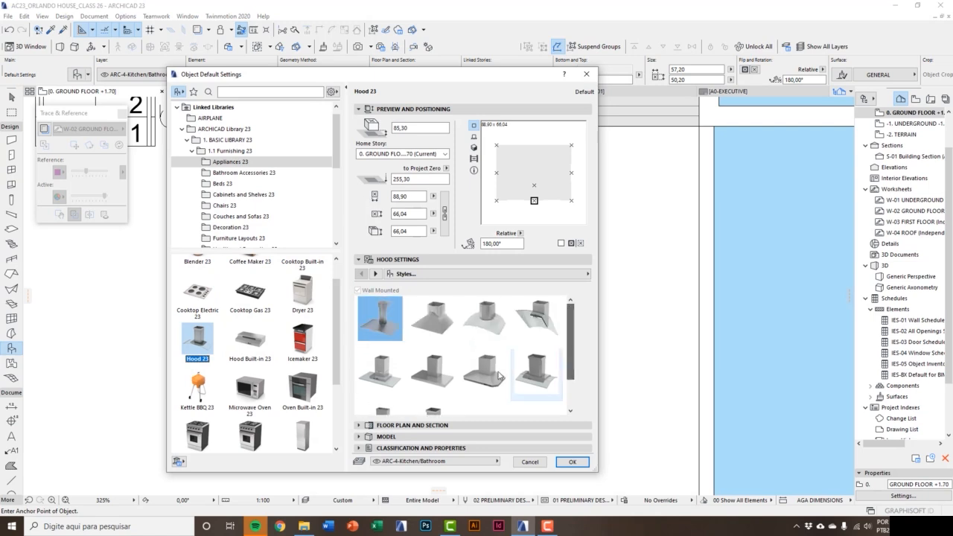
left_click(395, 387)
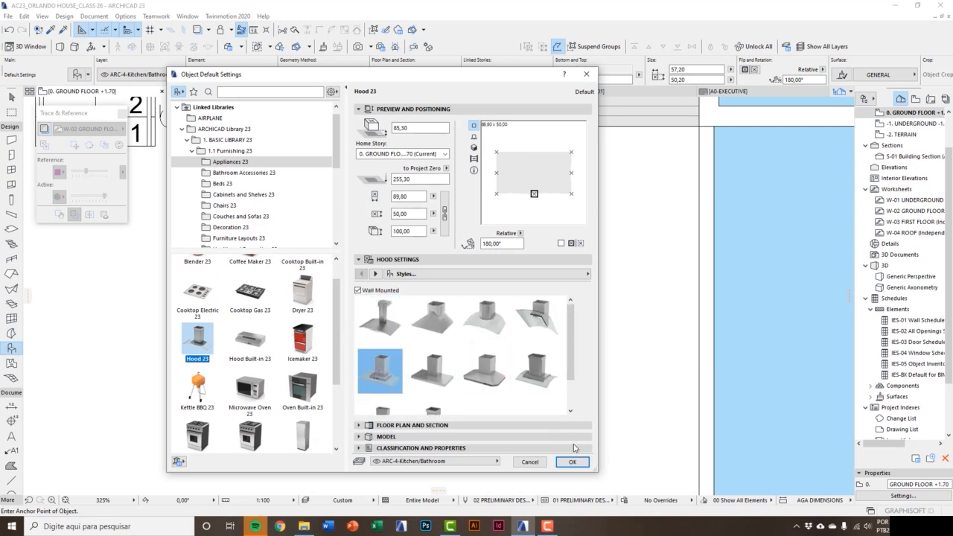
- Set the hood's 2D contour pen to 108 Bathroom / Kitchen and its fill background pen to Transparent, and accept the settings
left_click(375, 274)
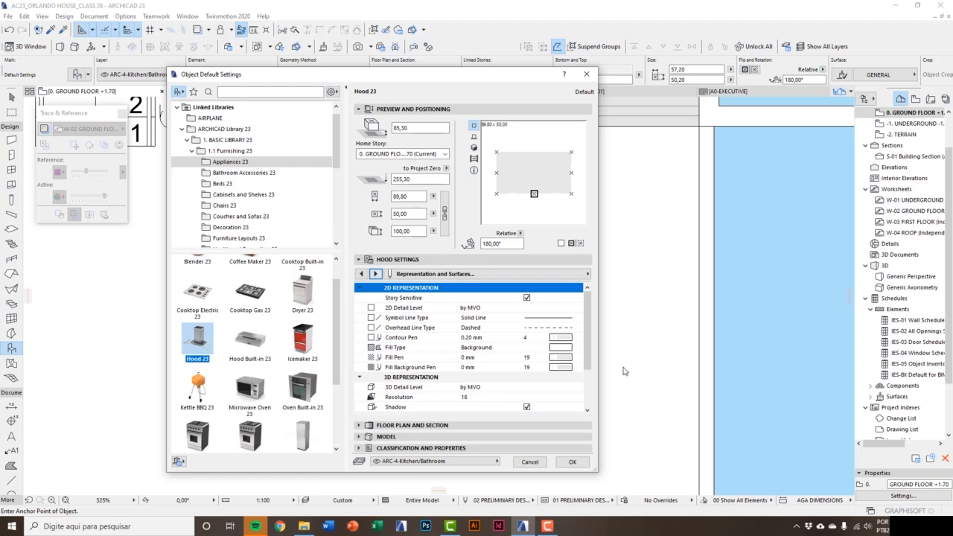
left_click(561, 337)
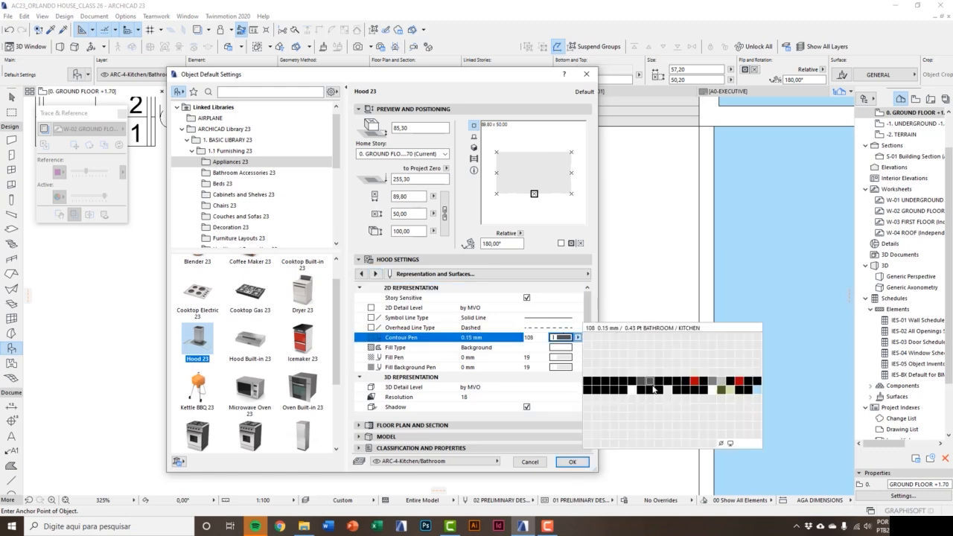
left_click(653, 388)
left_click(561, 358)
left_click(721, 463)
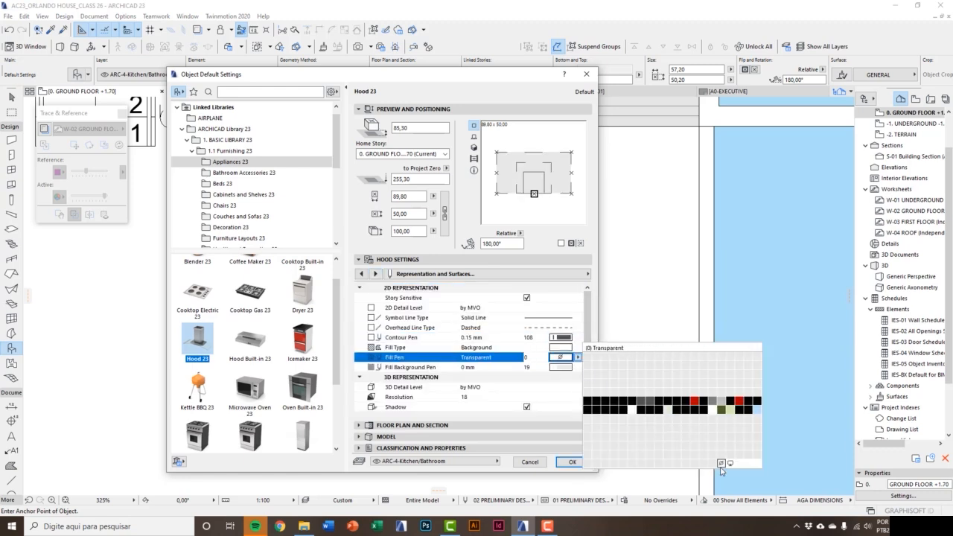
left_click(561, 367)
left_click(720, 463)
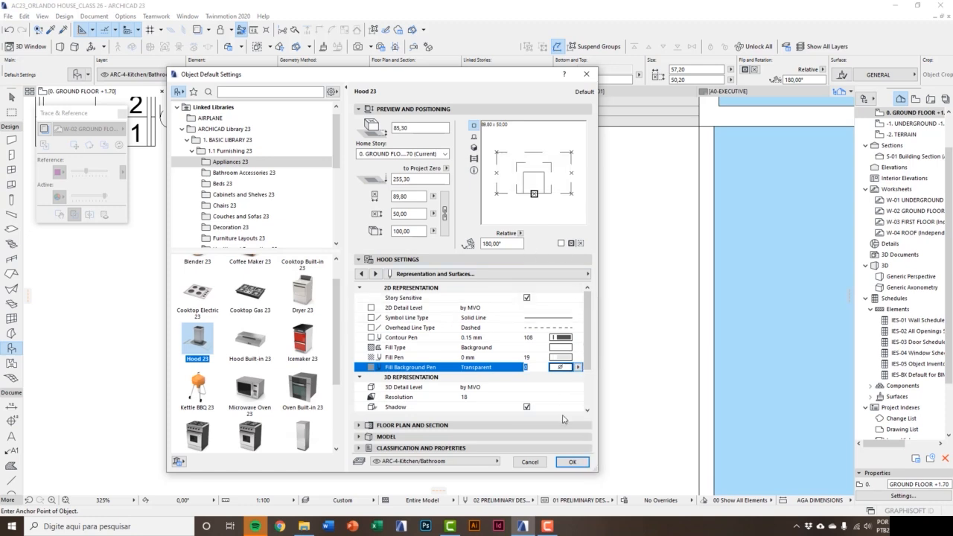
left_click(377, 274)
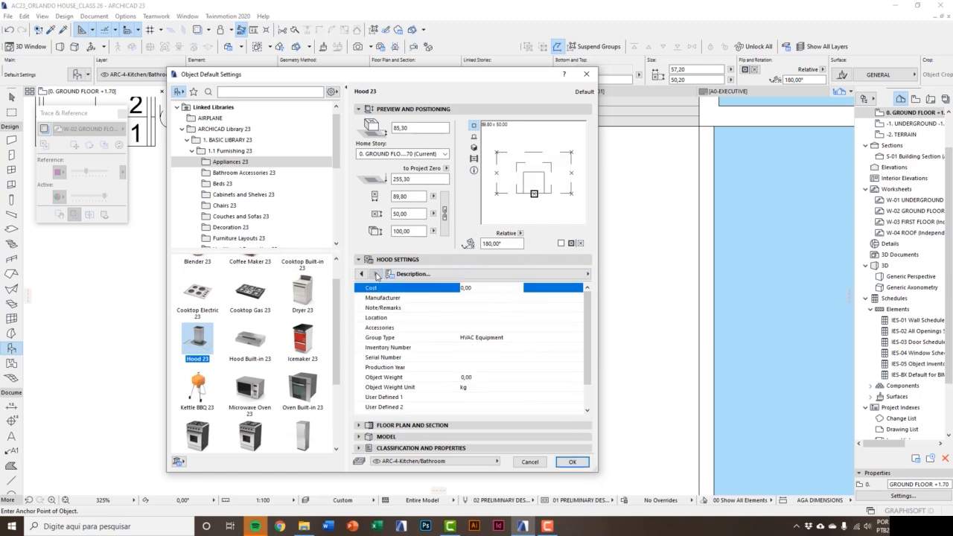
left_click(571, 462)
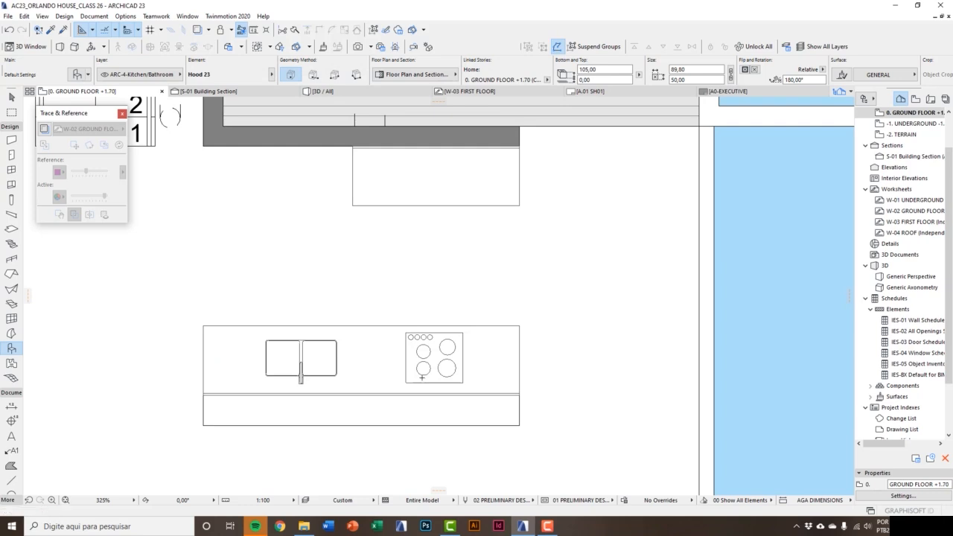
- Place the hood over the cooktop in plan and move it so it is centred on the cooktop
left_click(421, 377)
key("Escape")
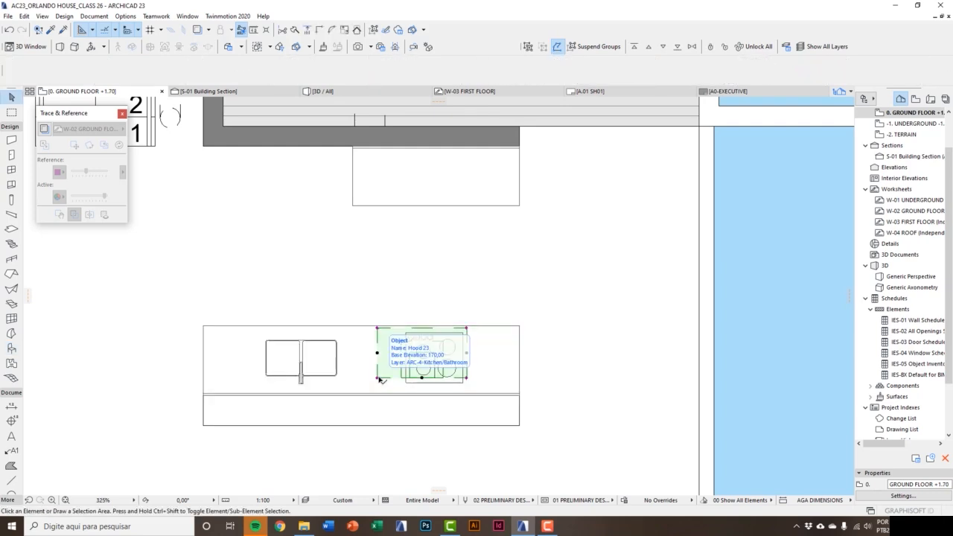
left_click(378, 378)
scroll(443, 381, "up", 1)
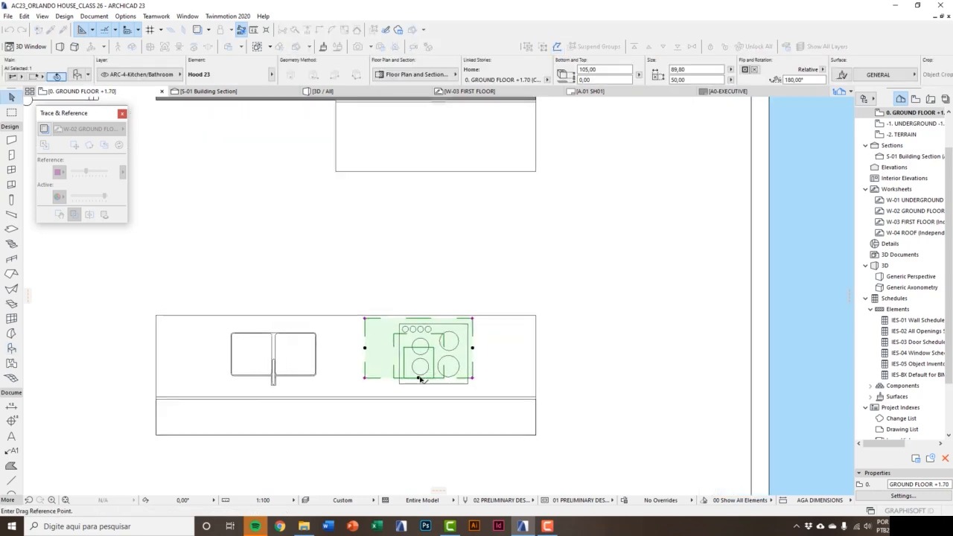
left_click_drag(421, 380, 433, 385)
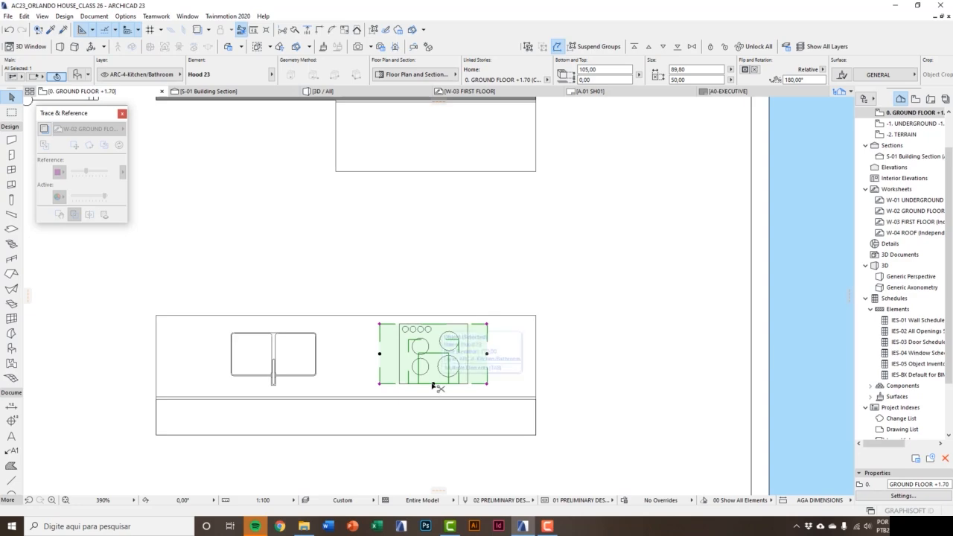
key("Escape")
- In the 3D view, raise the hood vertically above the cooktop to a base height of 193
key("F3")
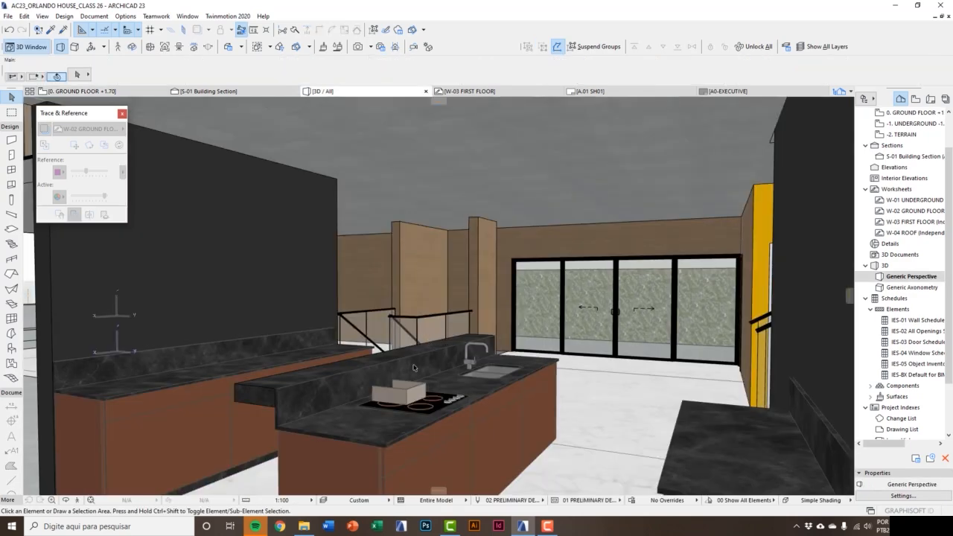
left_click(411, 402)
scroll(446, 416, "down", 3)
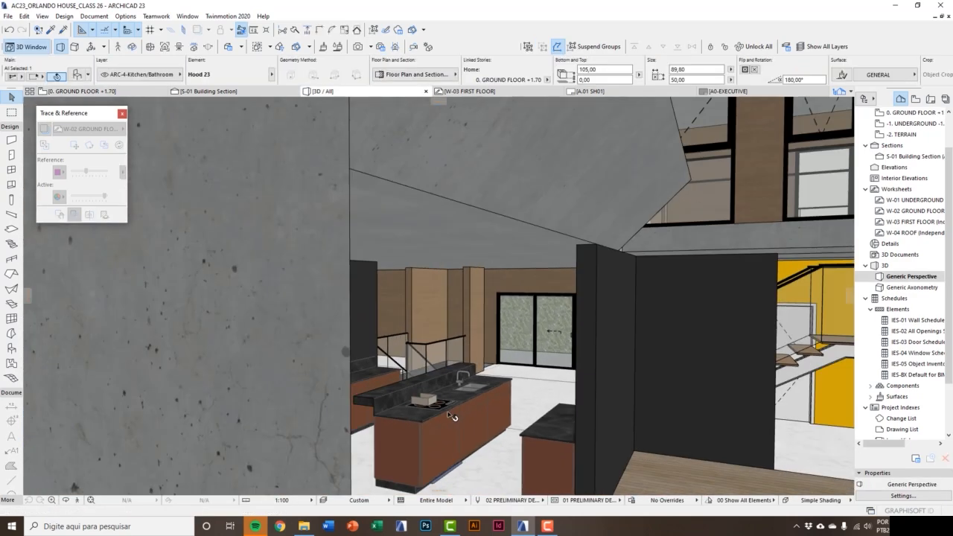
key("ctrl+d")
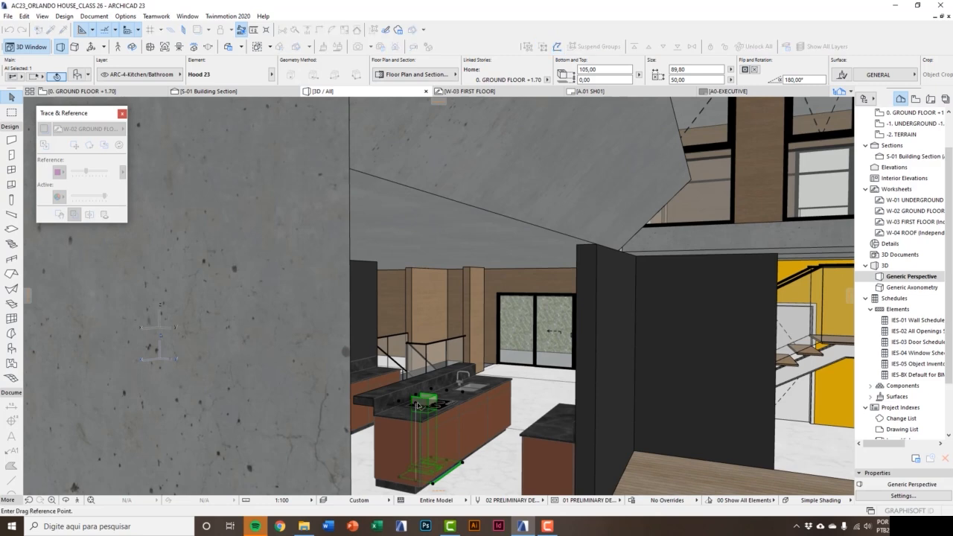
left_click(417, 403)
middle_click_drag(415, 362, 340, 290)
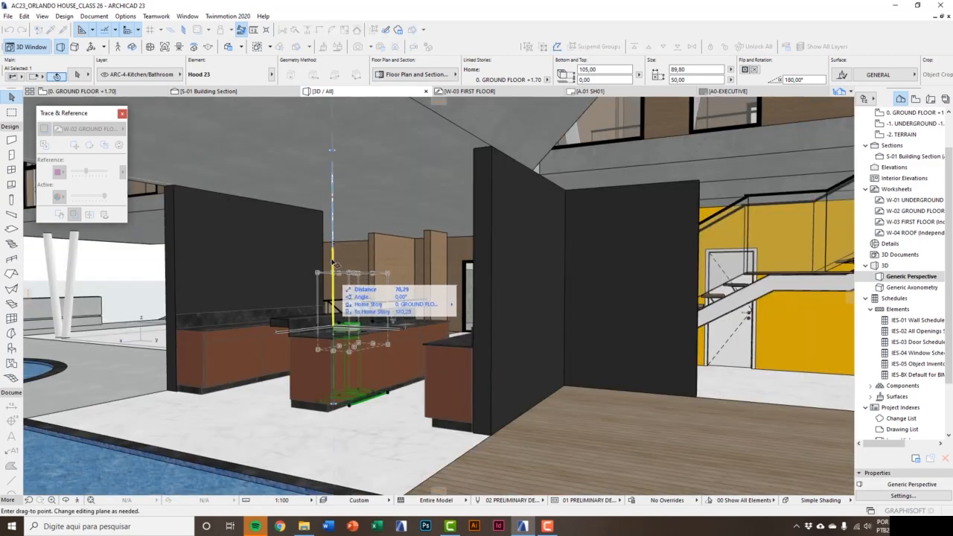
left_click(325, 218)
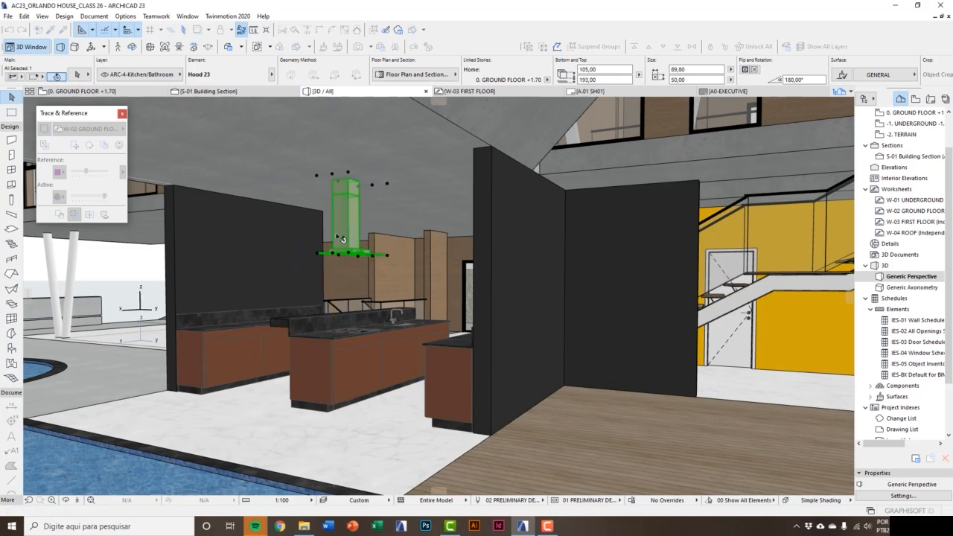
- Examine the raised hood above the island from several angles in the 3D view
scroll(325, 217, "up", 1)
middle_click_drag(321, 223, 374, 161)
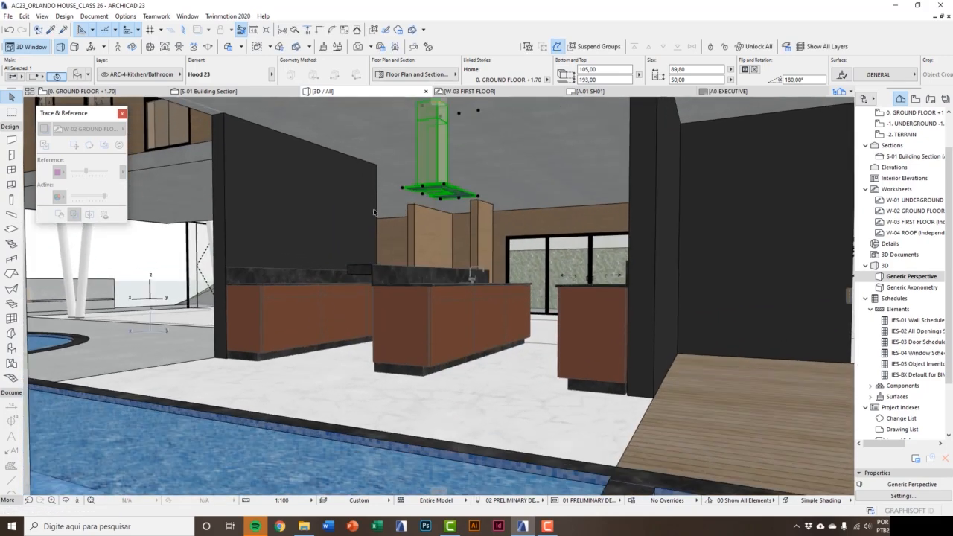
scroll(374, 213, "up", 1)
middle_click_drag(374, 212, 396, 268)
scroll(399, 277, "up", 1)
mouse_move(447, 308)
middle_mouse_down()
mouse_move(396, 246)
mouse_move(445, 311)
middle_mouse_up()
scroll(418, 216, "down", 2)
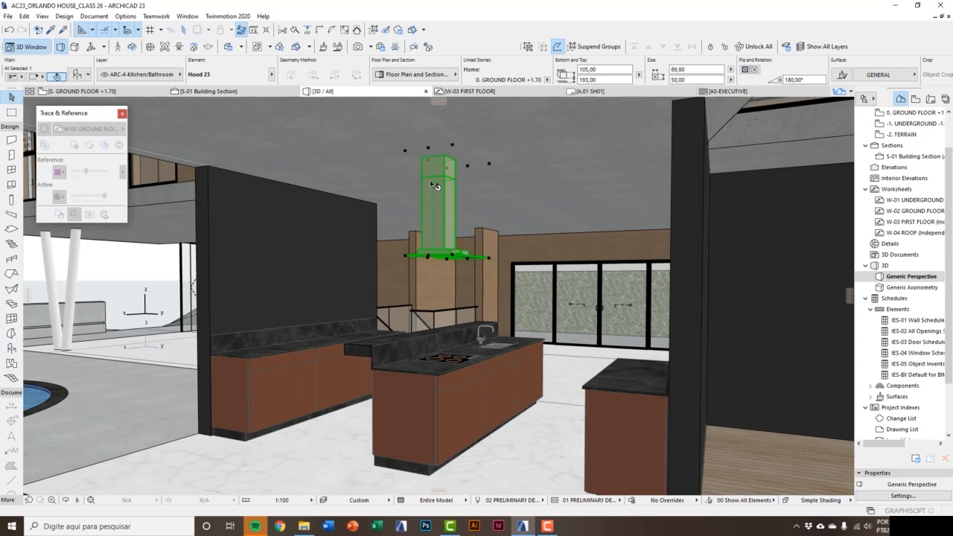
key("Escape")
left_click(440, 221)
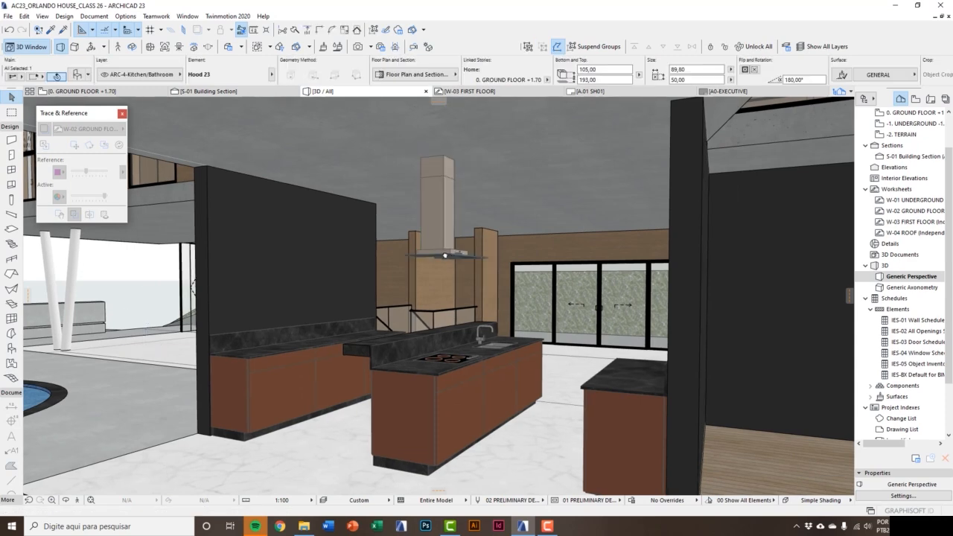
middle_click_drag(441, 224, 423, 253)
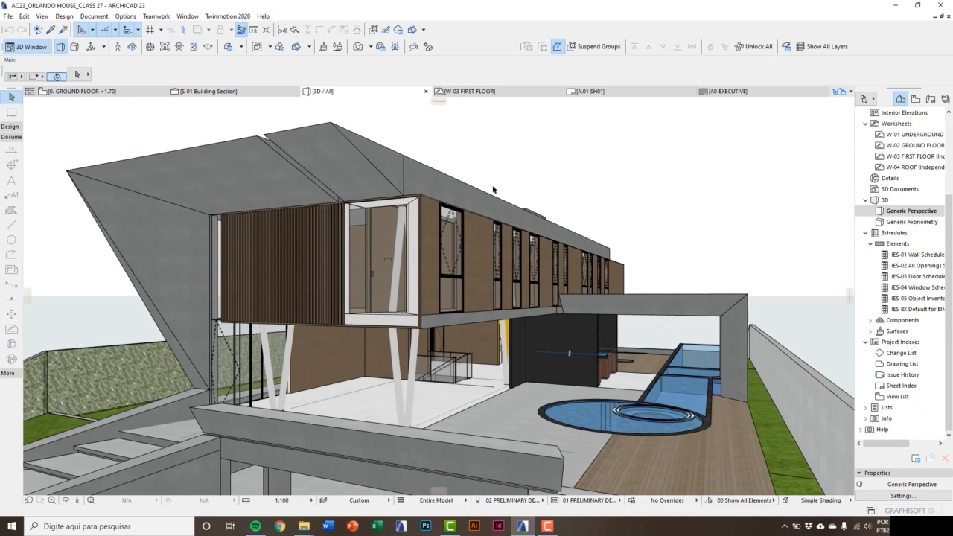
- Open the saved 1. 1ST FLOOR +4.93 floor plan view around the bedrooms and bathrooms near section S-01
scroll(904, 178, "up", 5)
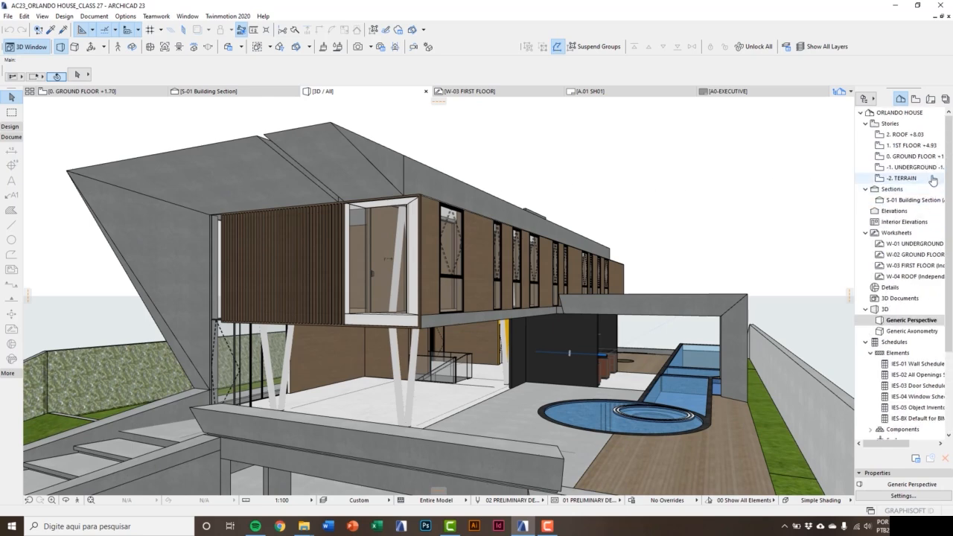
double_click(908, 146)
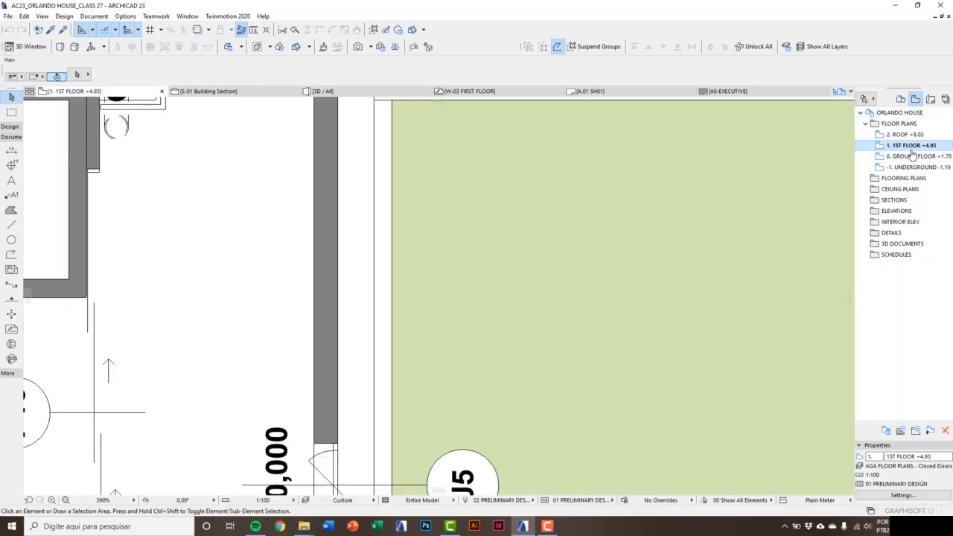
middle_click_drag(453, 347, 519, 350)
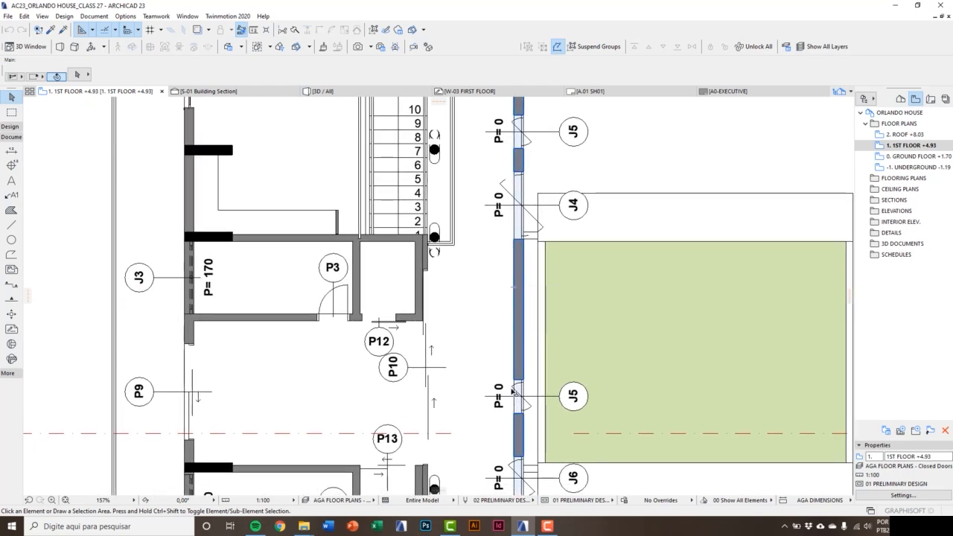
scroll(344, 345, "down", 4)
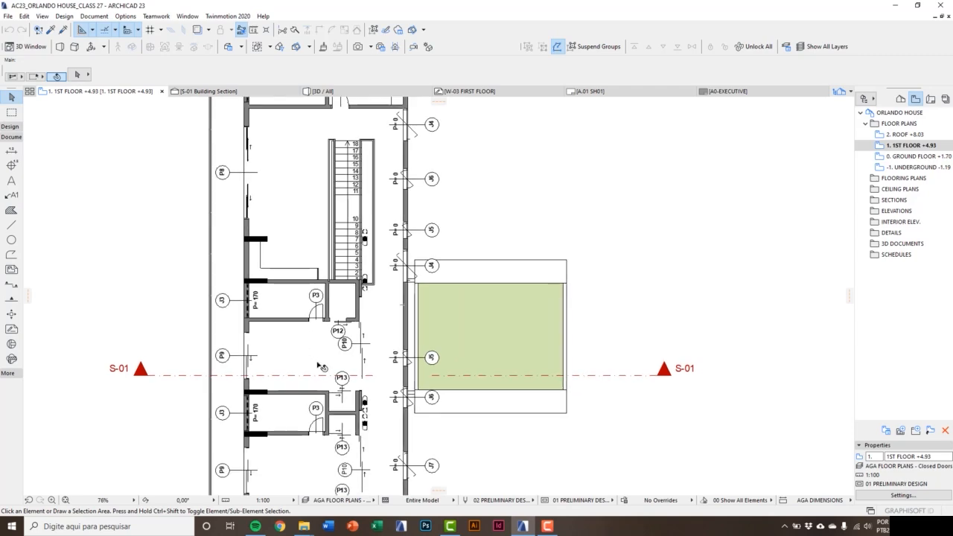
scroll(333, 372, "down", 3)
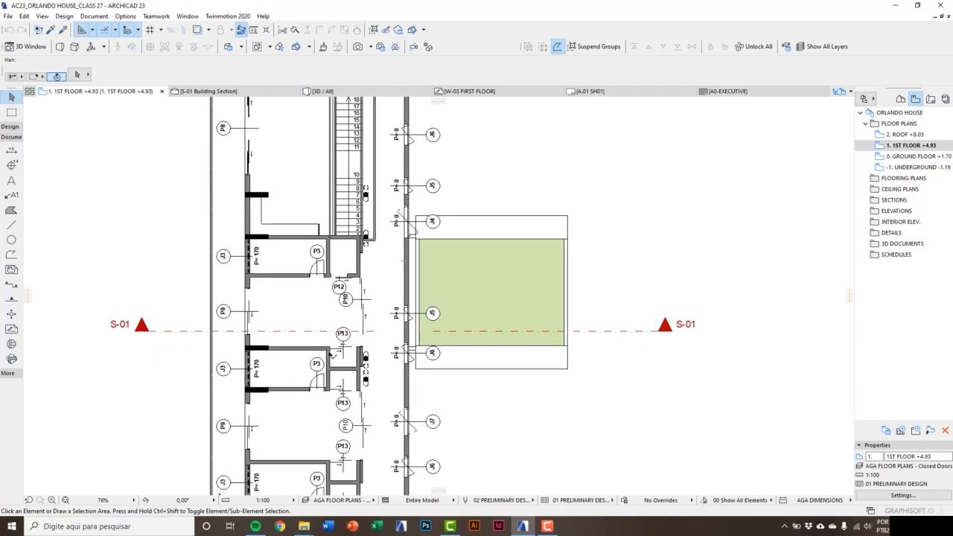
- Draw a single line along the inner face of the window wall in the bathroom with door P3, spanning between its side walls
scroll(290, 380, "up", 9)
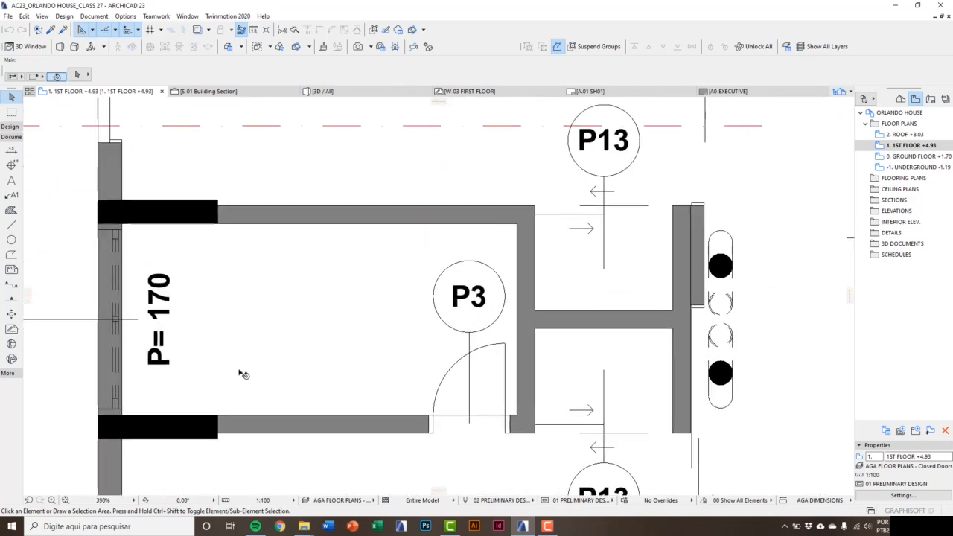
left_click(12, 226)
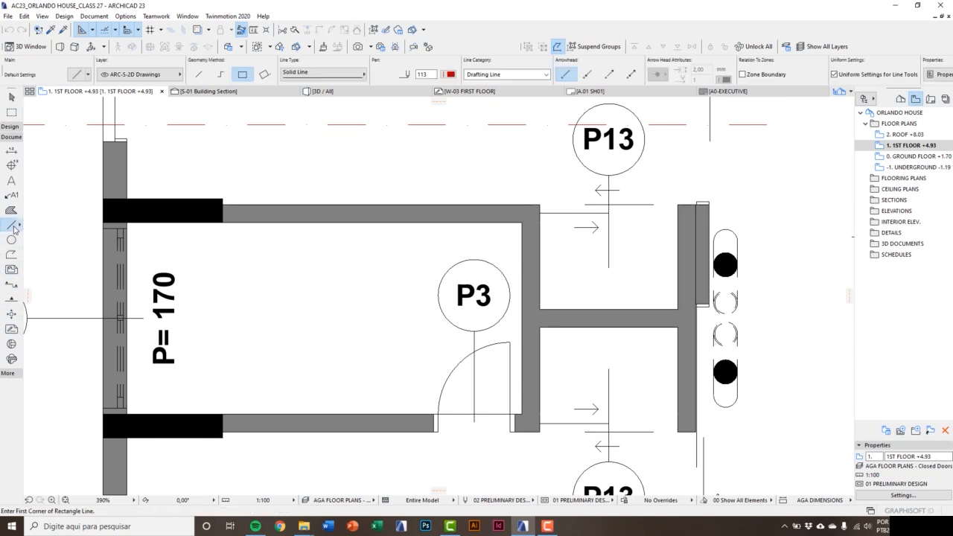
scroll(81, 330, "up", 2)
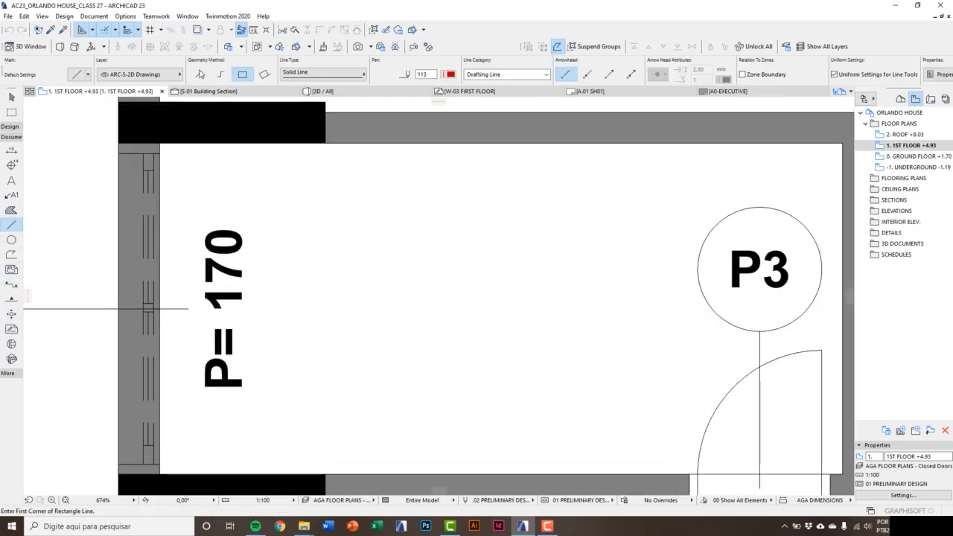
left_click(198, 74)
scroll(156, 194, "down", 2)
left_click(158, 171)
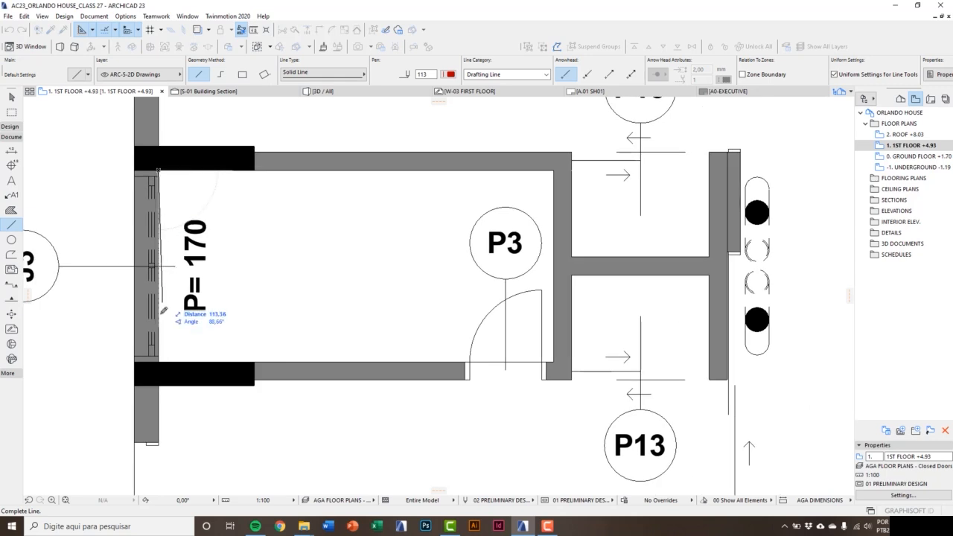
left_click(158, 361)
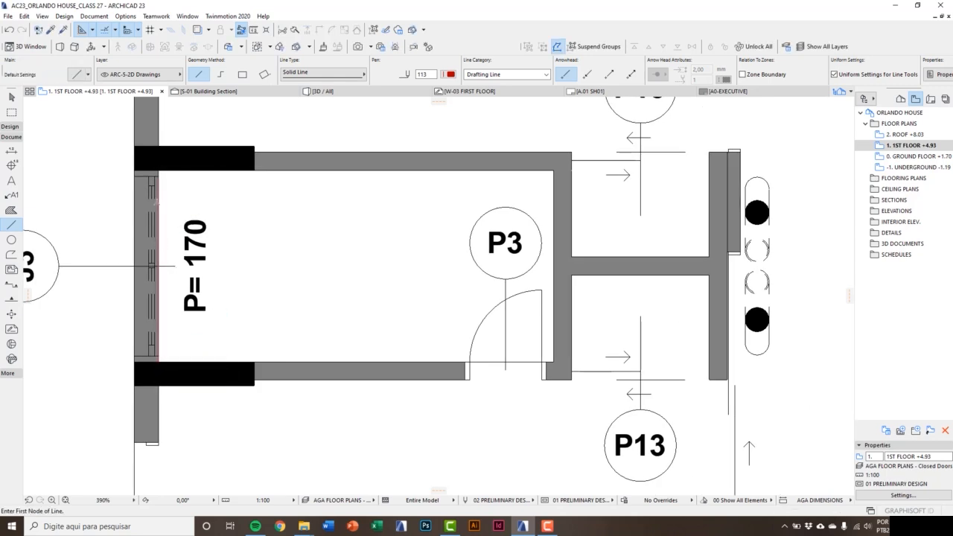
key("Escape")
- Move the line on the window wall 90 horizontally into the bathroom
left_click(159, 171)
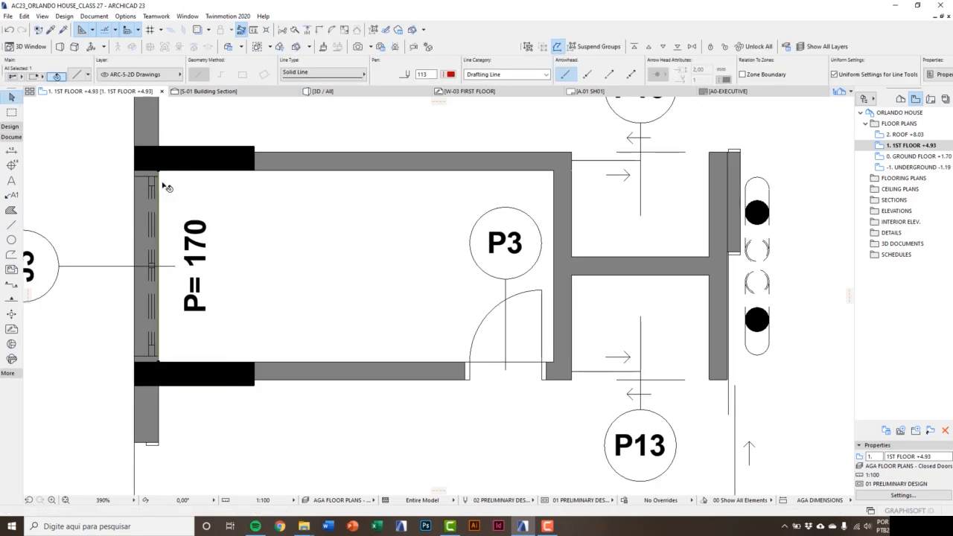
key("ctrl+d")
left_click(159, 172)
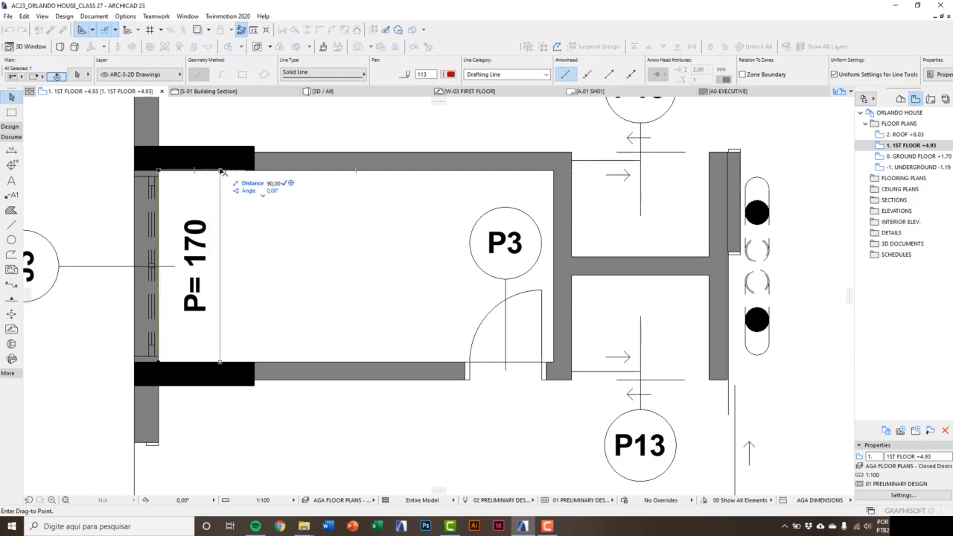
key("Return")
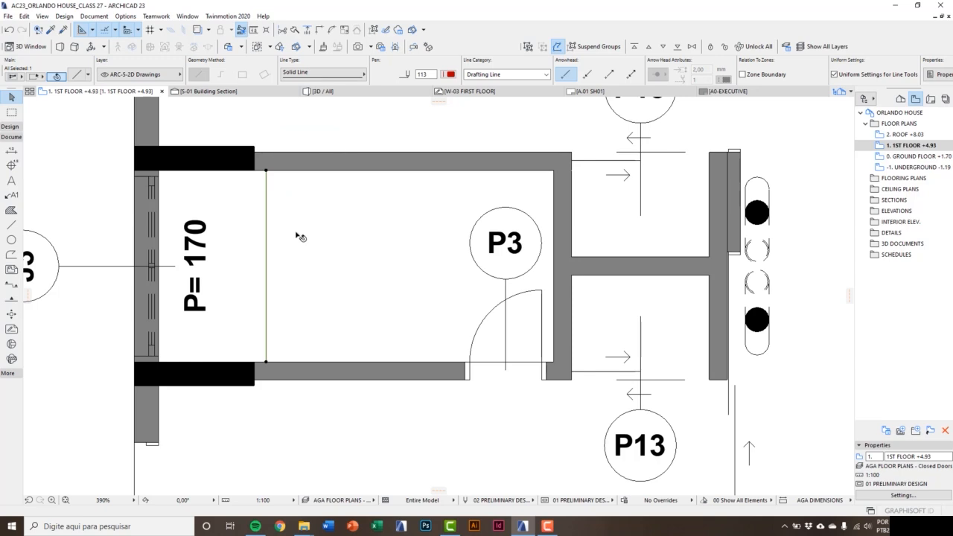
- Draw a horizontal line along the bathroom's upper wall from the offset line's upper end to just past the wall opposite the window
middle_click_drag(300, 236, 239, 267)
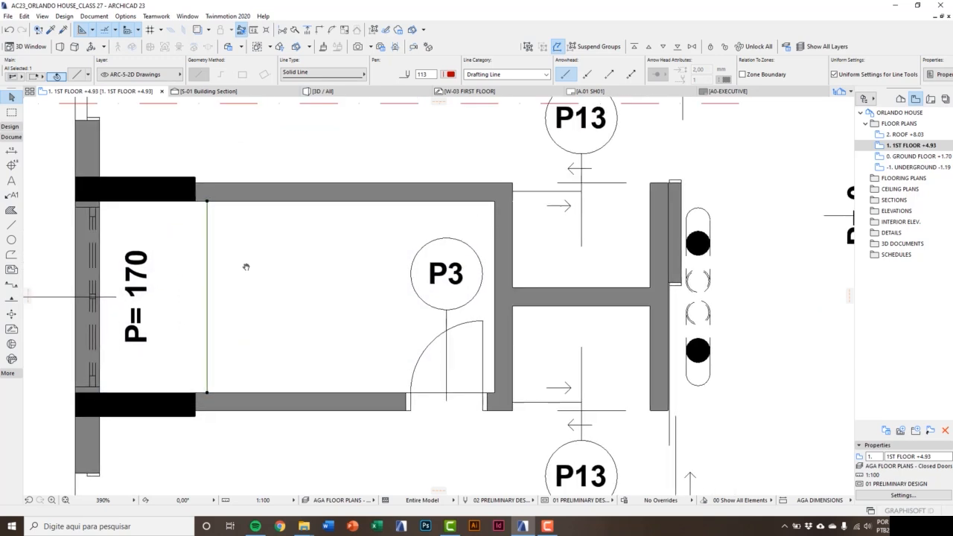
left_click(13, 225)
left_click(206, 201)
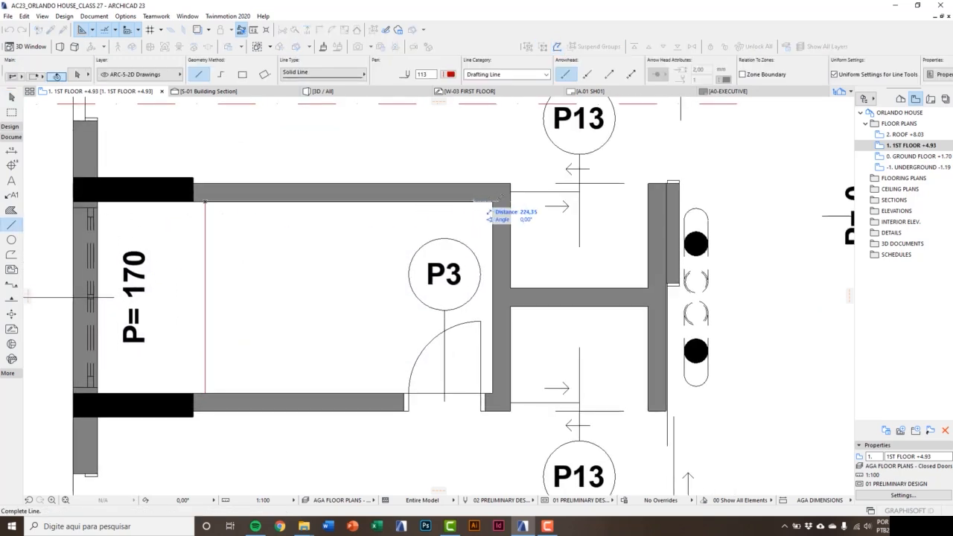
left_click(514, 201)
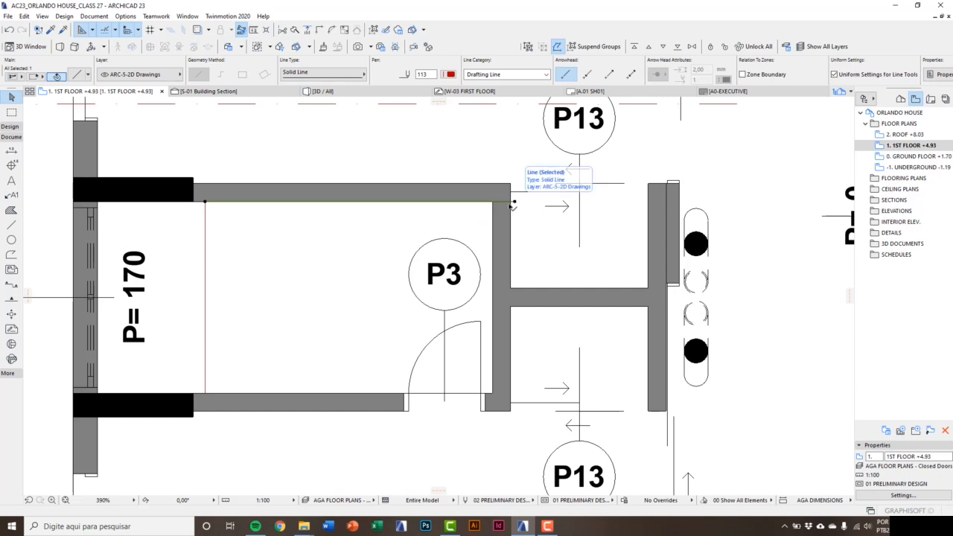
- Move the horizontal line 40 down from the upper wall into the bathroom
middle_click_drag(502, 210, 486, 220)
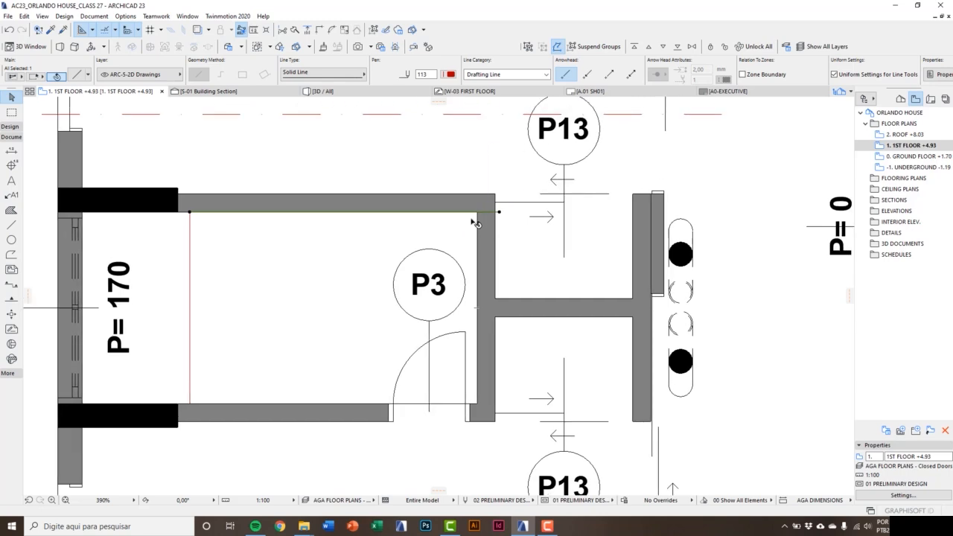
key("ctrl+d")
left_click(350, 213)
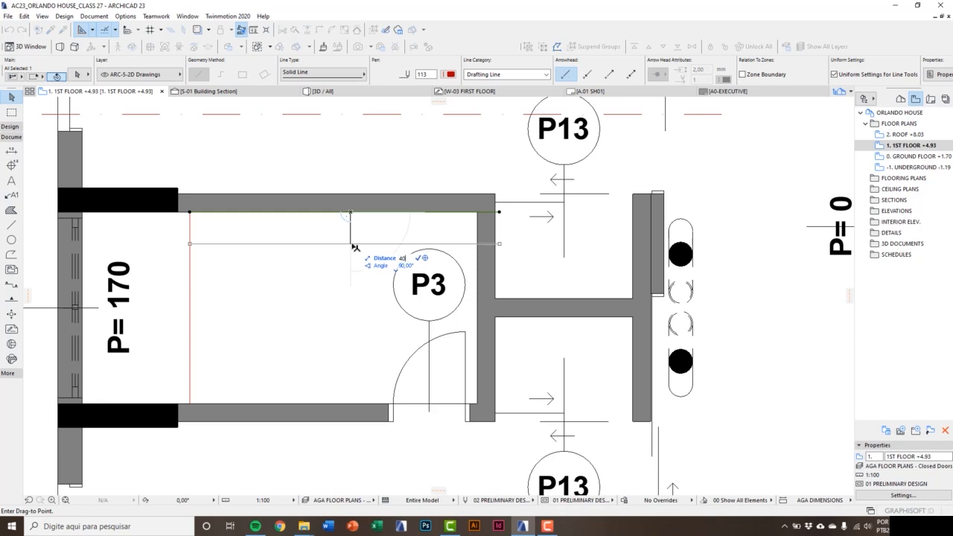
key("Return")
key("Escape")
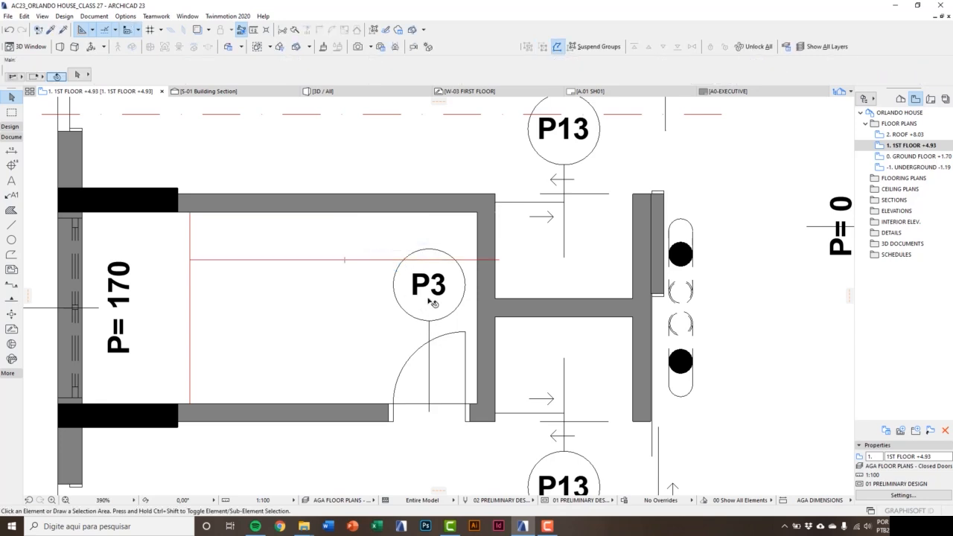
- Turn off the door and window markers in the 01 PRELIMINARY DESIGN model view options
left_click(465, 335)
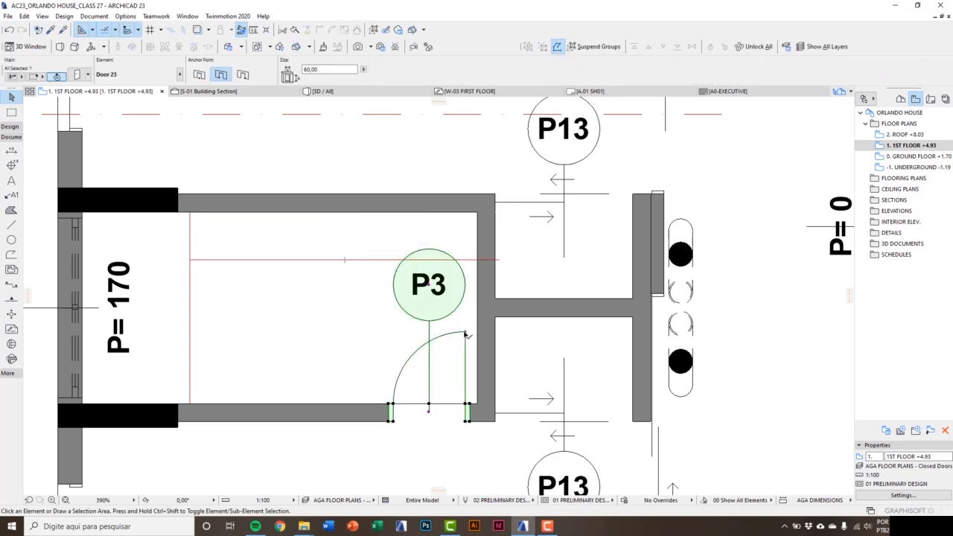
left_click(162, 139)
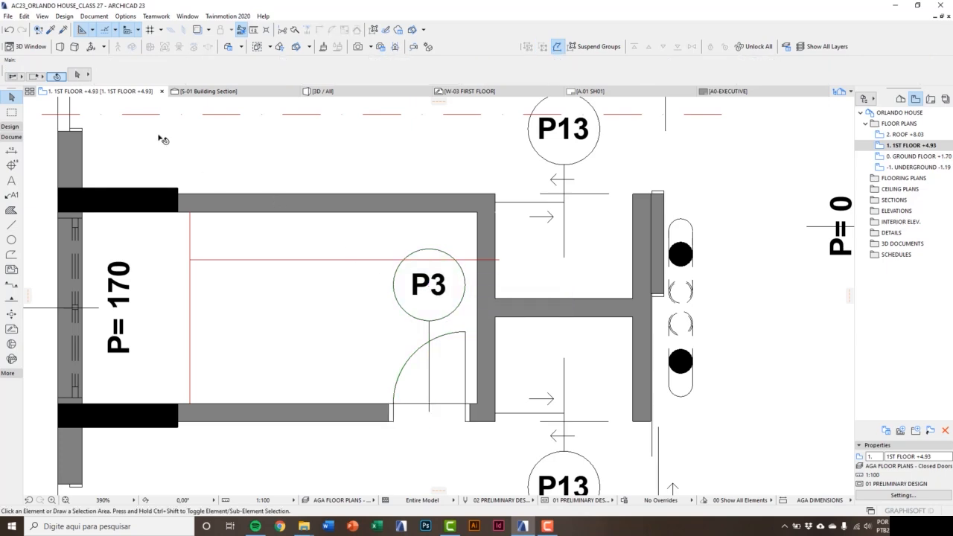
left_click(94, 16)
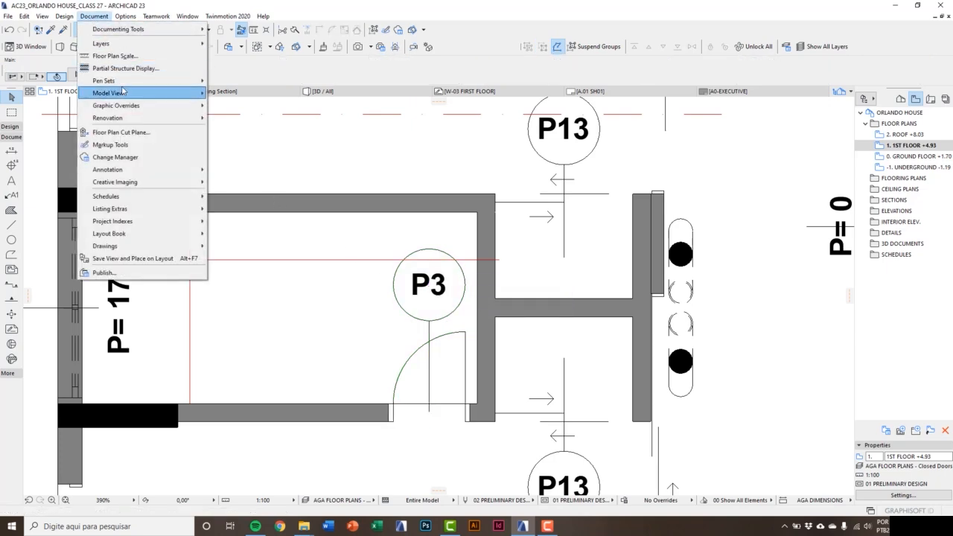
mouse_move(125, 92)
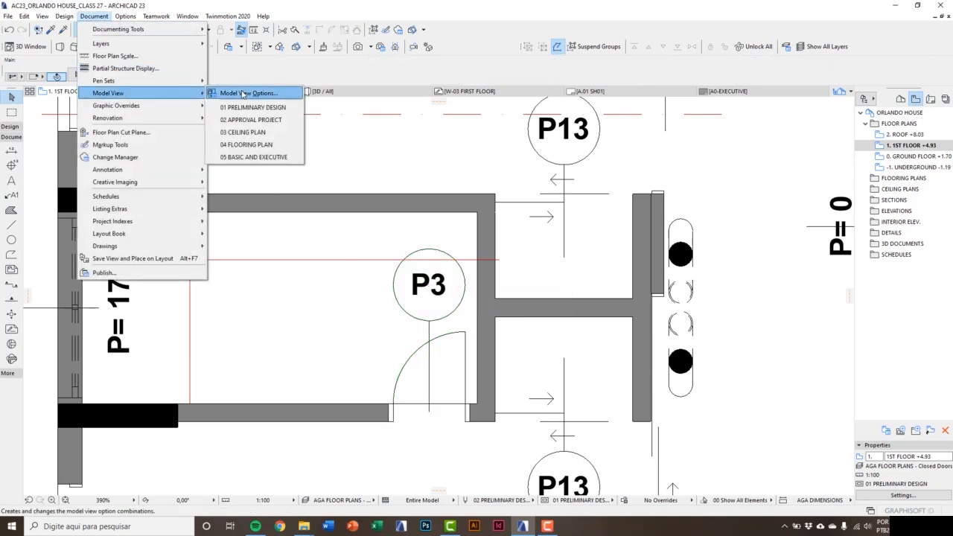
left_click(243, 95)
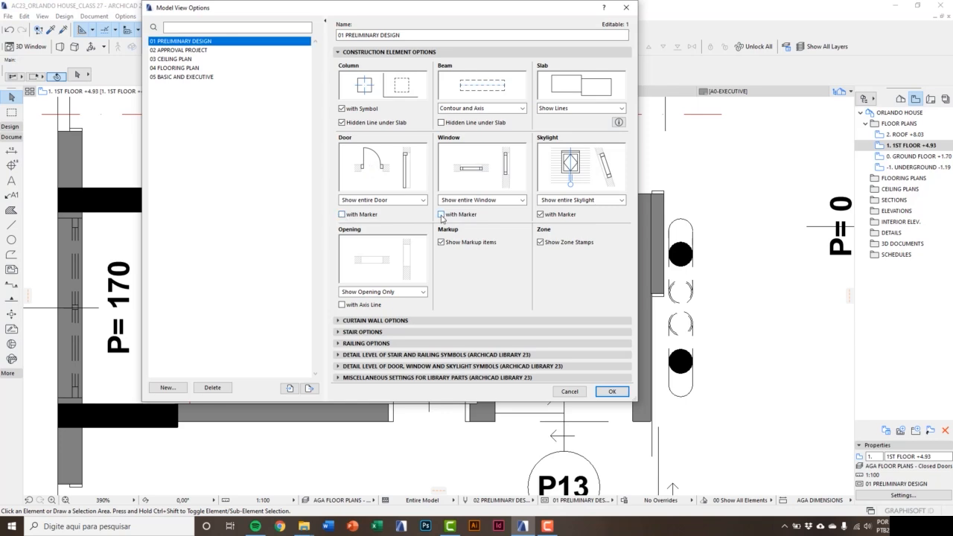
left_click(611, 391)
- Examine the Plumbing Fixtures 23 library objects, including Multi-Basin Counter 23 and Shower Cabin 23, for use in the bathroom
scroll(458, 280, "down", 3)
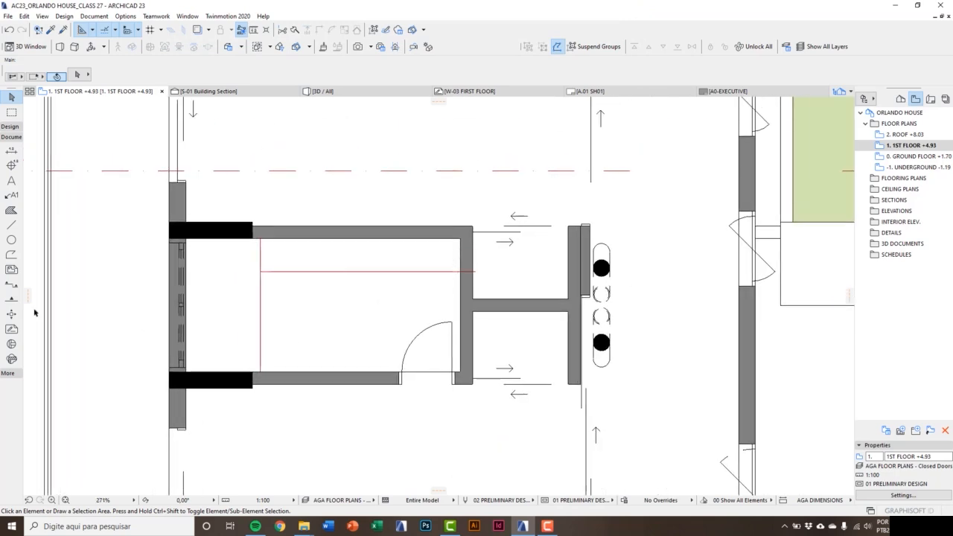
left_click(9, 127)
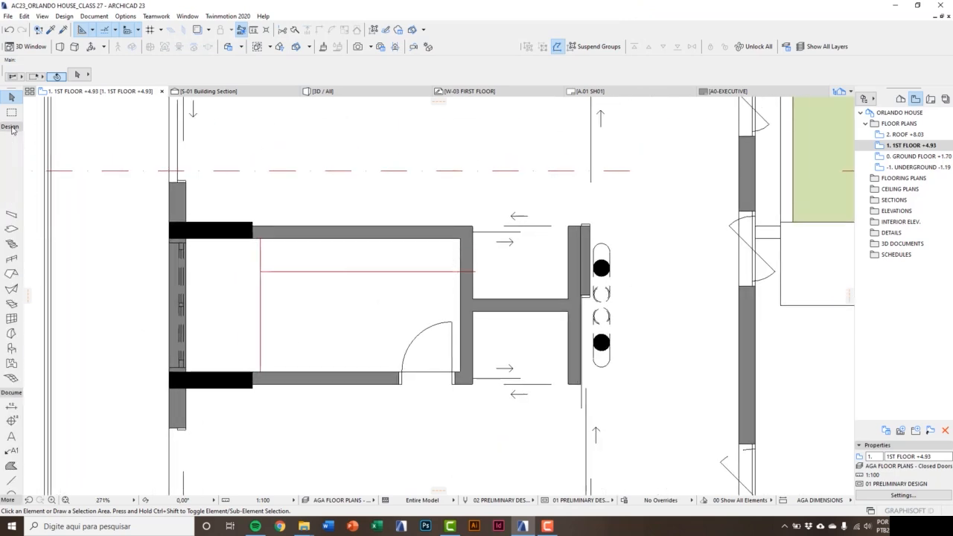
double_click(11, 347)
scroll(235, 112, "down", 5)
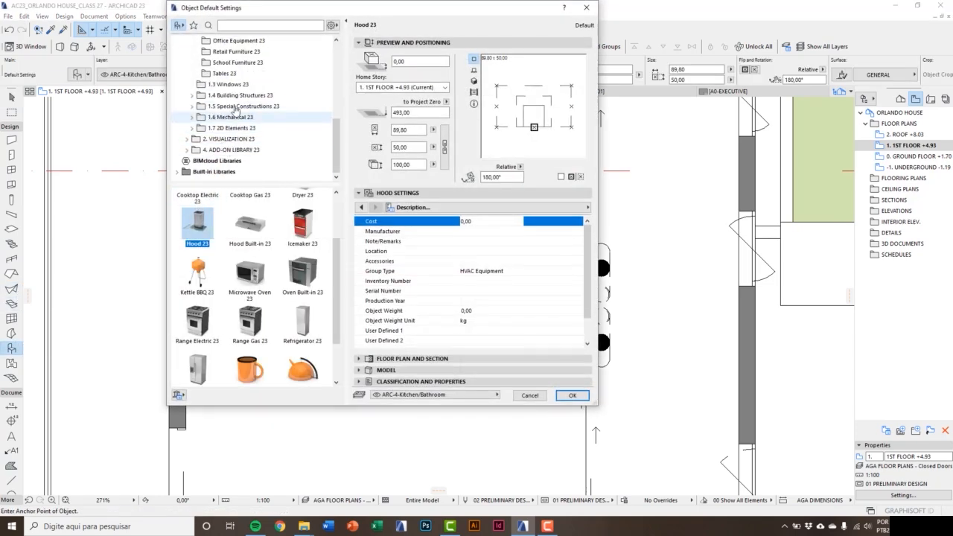
left_click(192, 118)
scroll(195, 123, "down", 2)
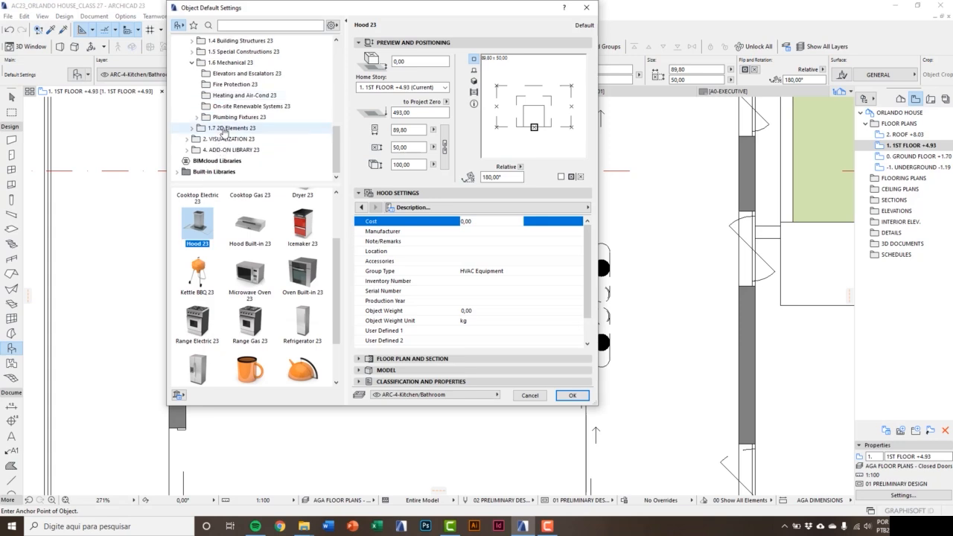
left_click(197, 118)
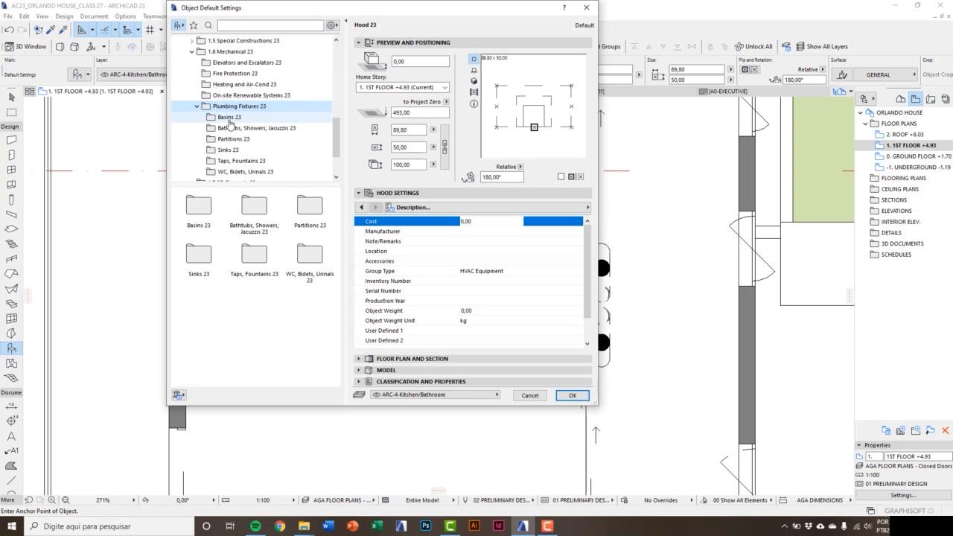
left_click(227, 120)
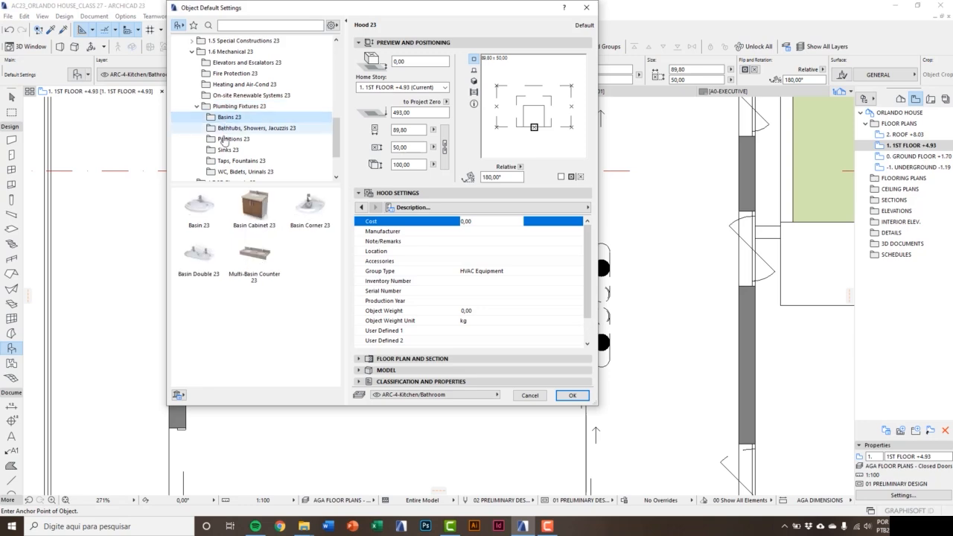
left_click(269, 265)
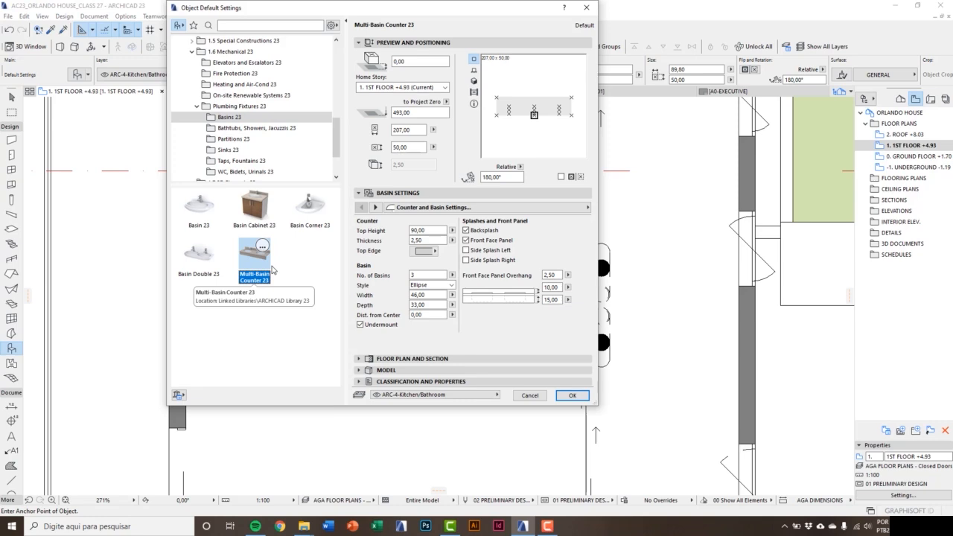
left_click(253, 128)
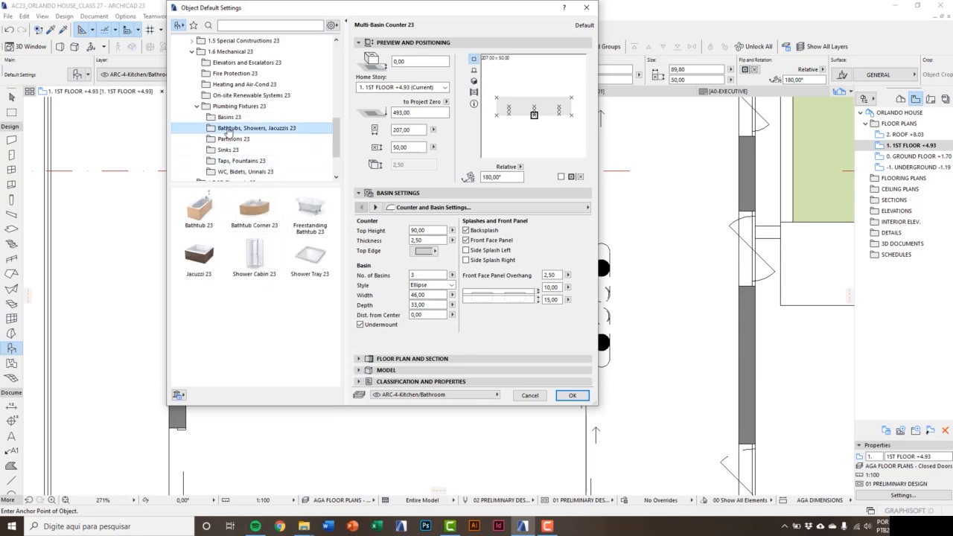
left_click(264, 262)
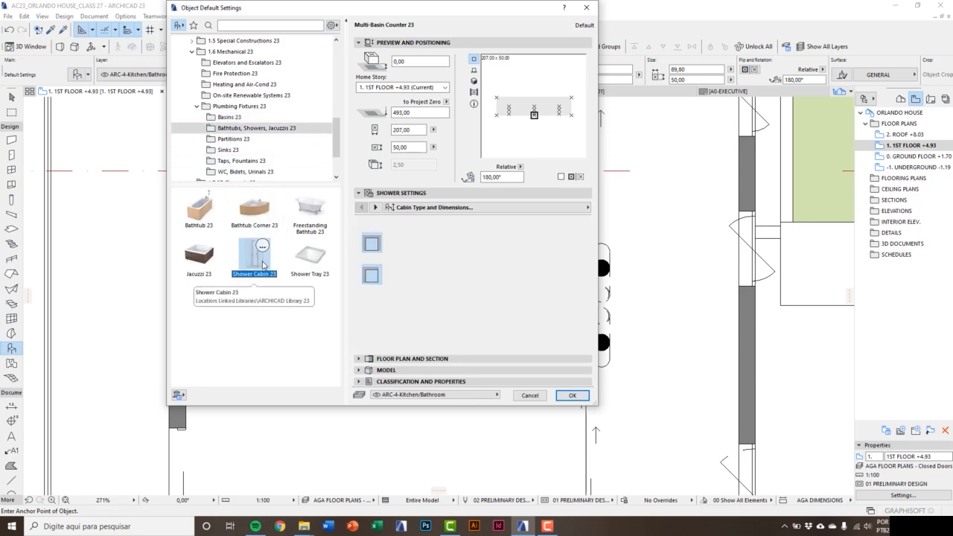
left_click(241, 139)
left_click(232, 117)
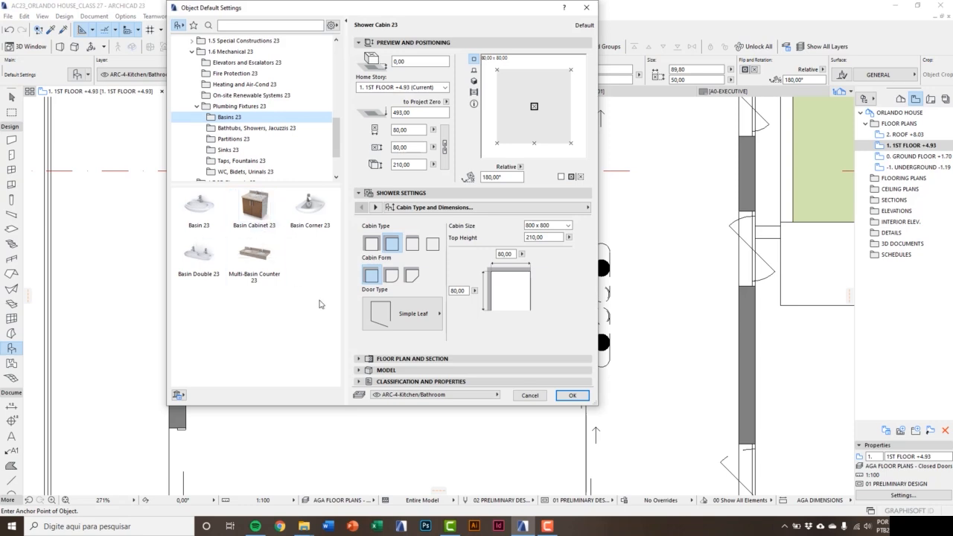
left_click(586, 7)
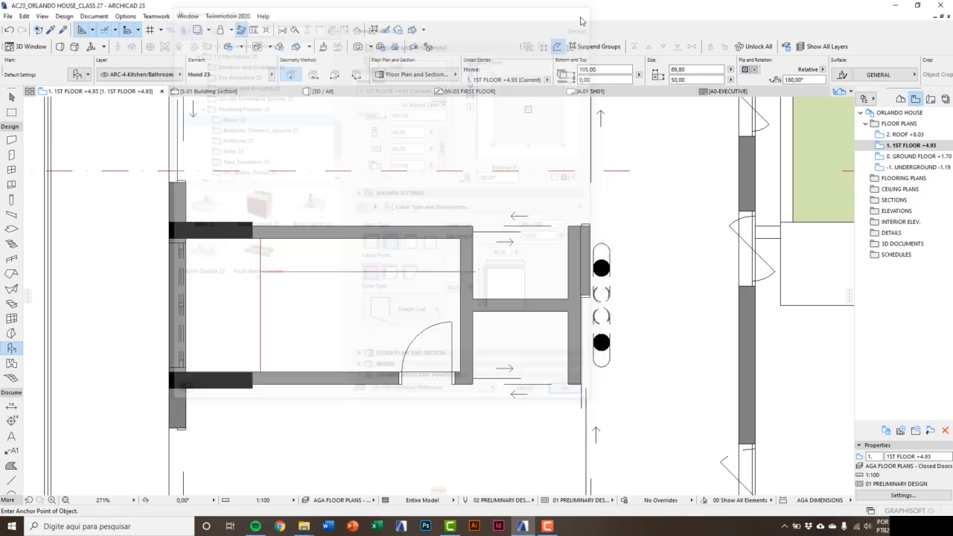
- Pick up the settings of the bathroom's existing floor slab as the defaults for the Slab tool
left_click(11, 229)
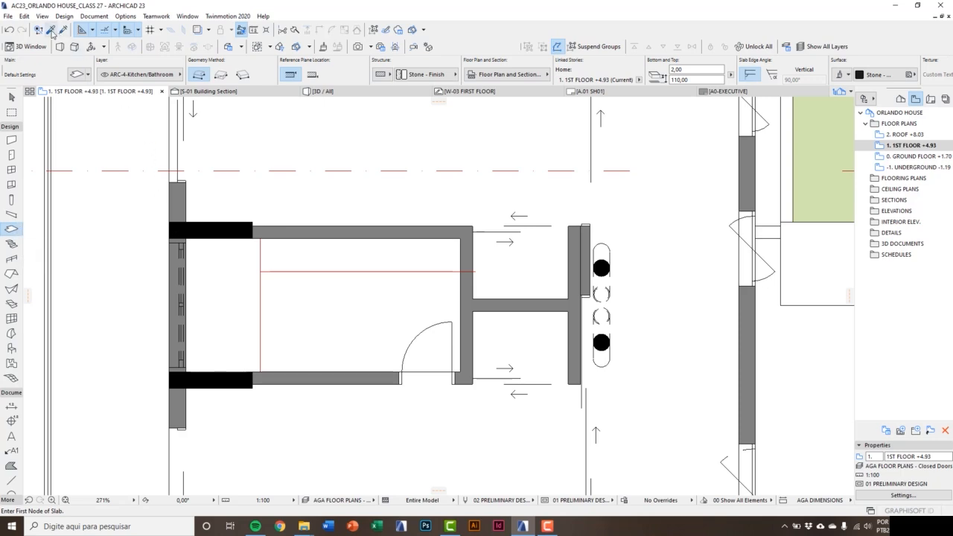
left_click(50, 29)
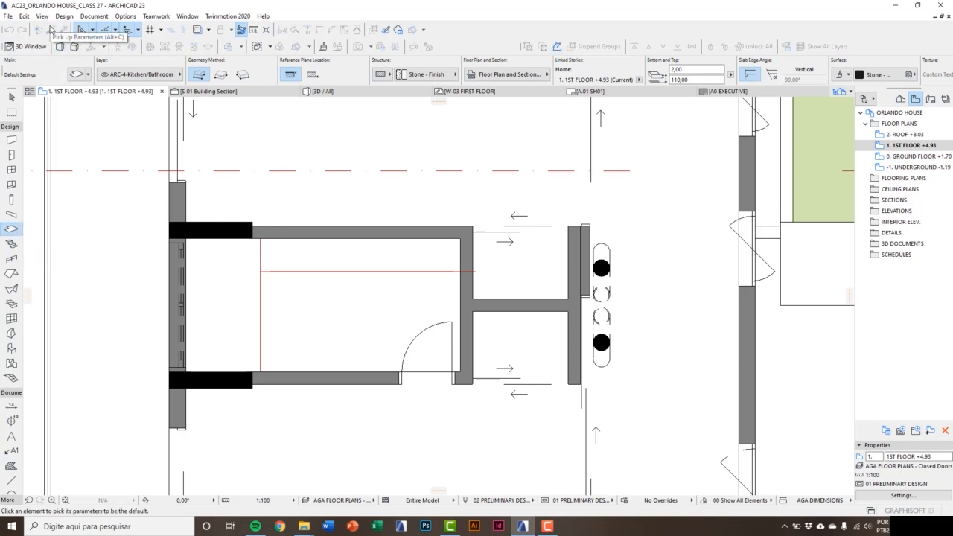
left_click(337, 319)
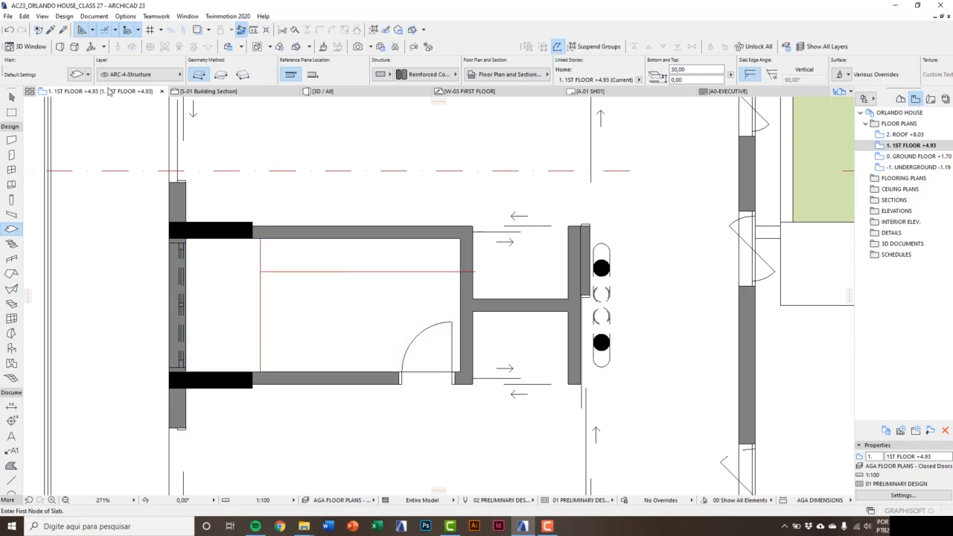
- Set the slab defaults to Stone - Finish with a thickness of 2 and an elevation of 85 above the home story
key("ctrl+t")
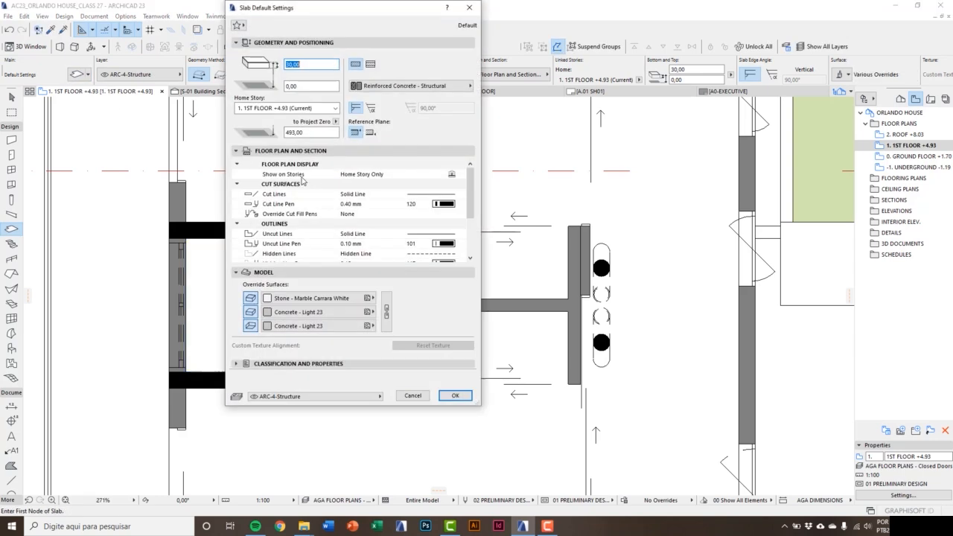
left_click(375, 92)
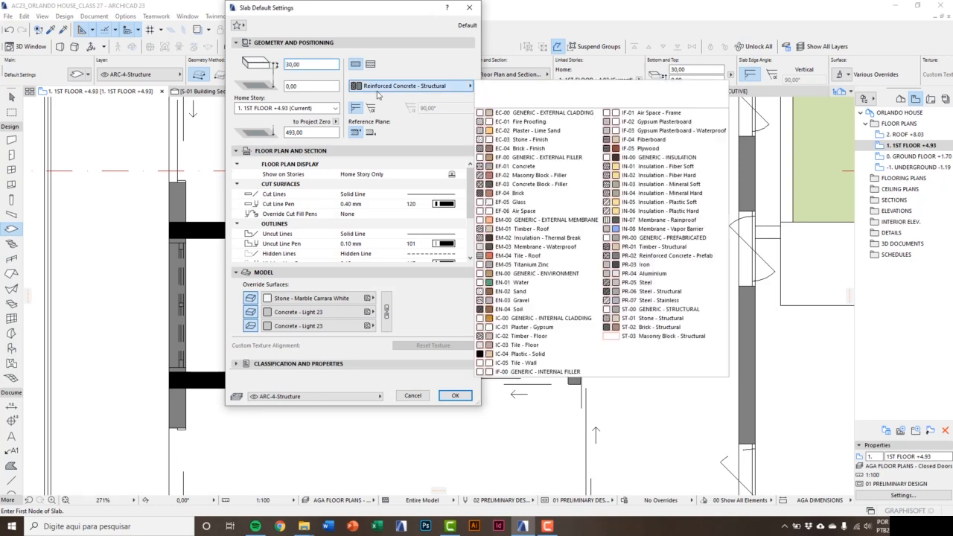
left_click(528, 141)
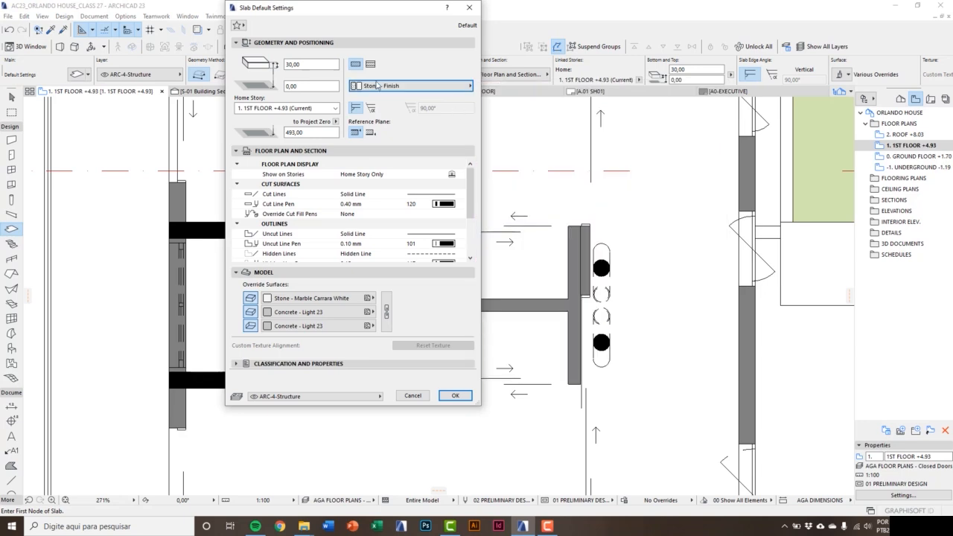
double_click(311, 64)
type("2")
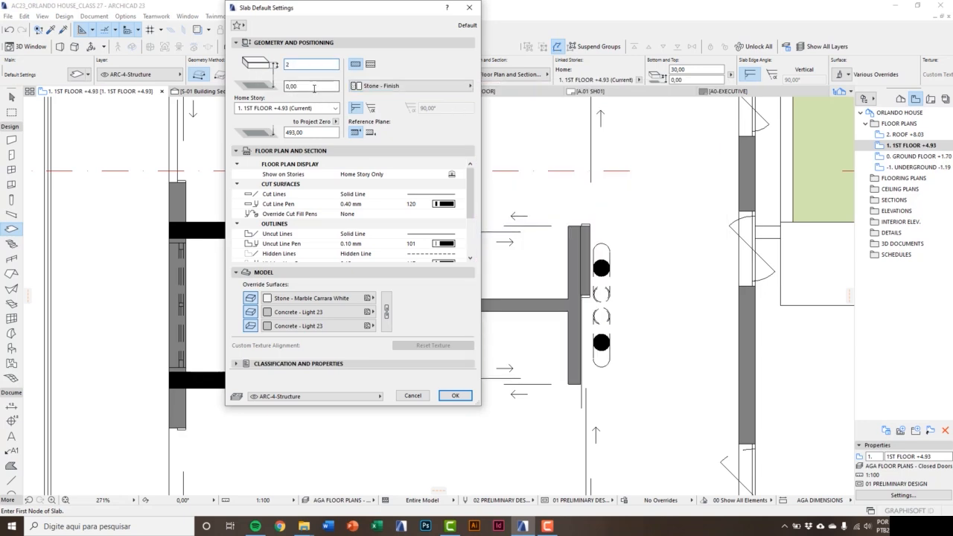
double_click(313, 87)
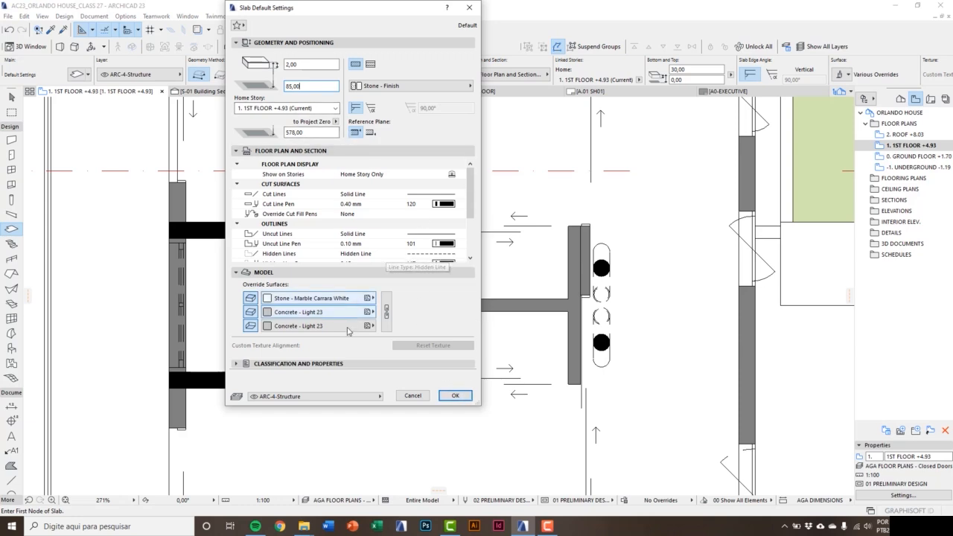
- Link all slab surface overrides to Stone - Marble Carrara White and assign the ARC-4-Kitchen/Bathroom layer
left_click(387, 311)
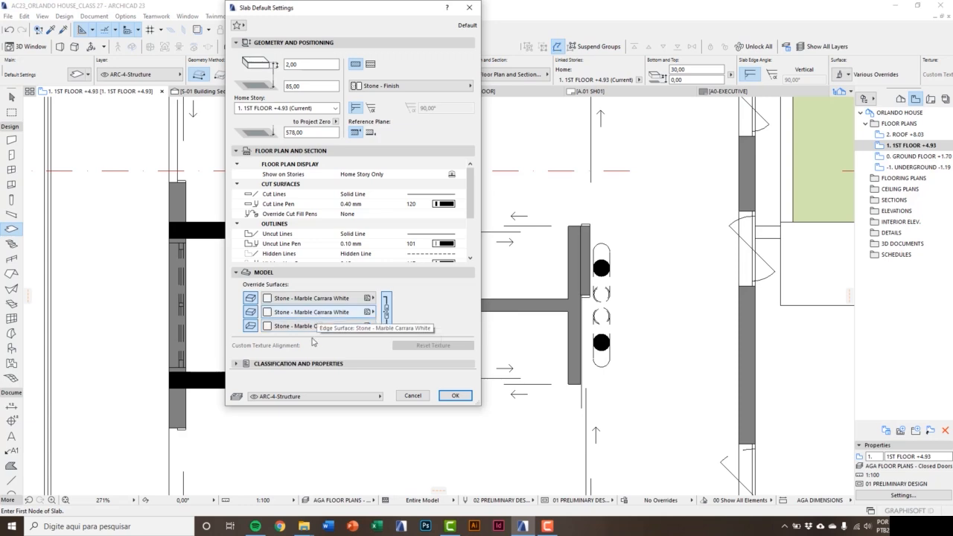
left_click(296, 398)
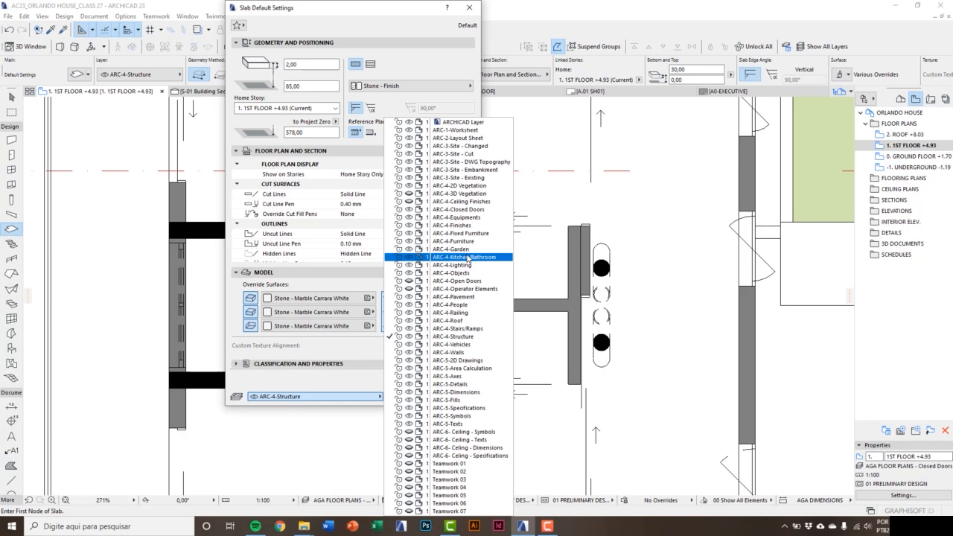
left_click(467, 257)
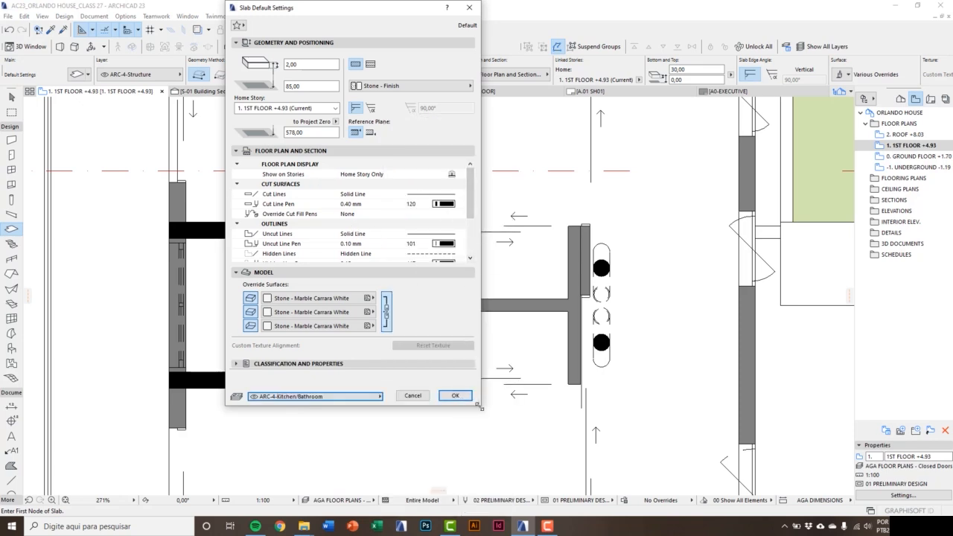
- Change the slab's uncut line pen to the gray 0.15 mm pen and accept the default settings
left_click_drag(480, 407, 484, 430)
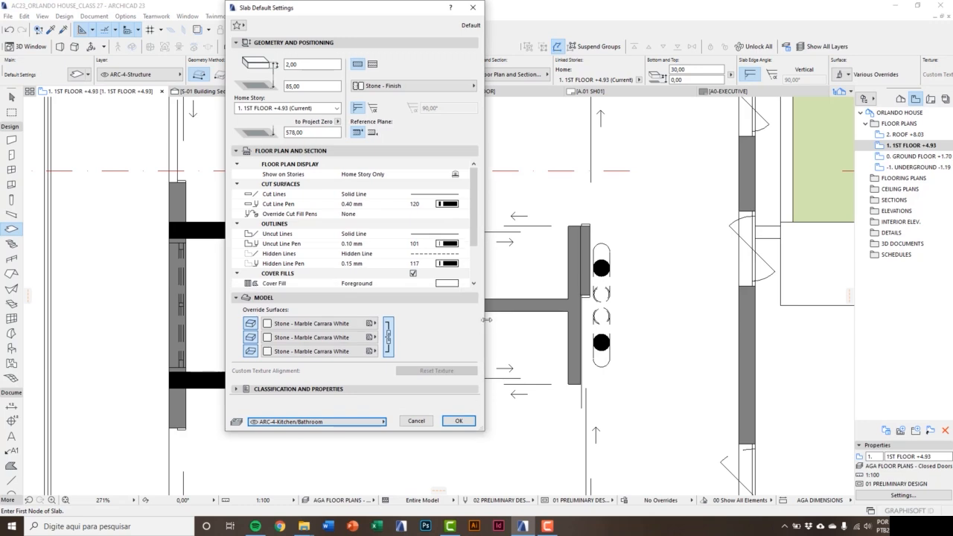
left_click(461, 245)
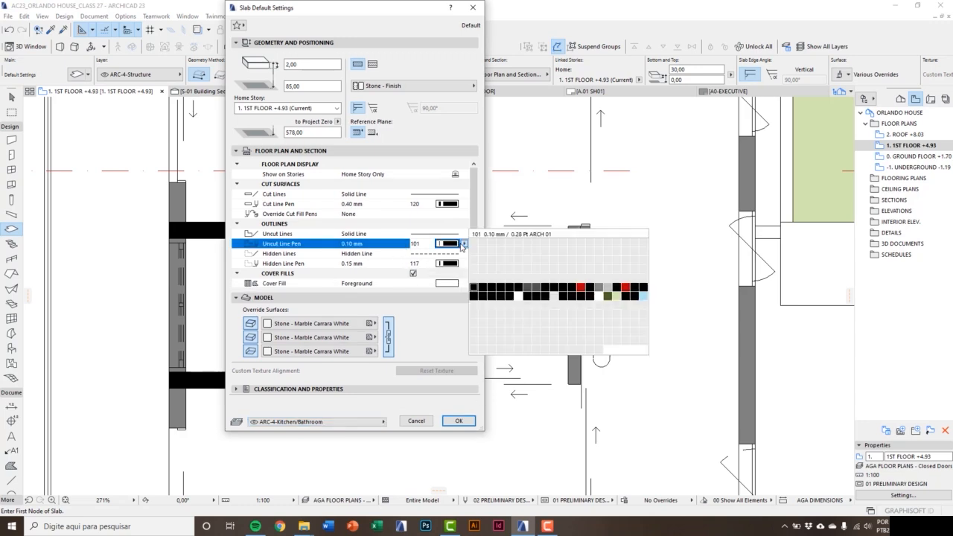
left_click(538, 292)
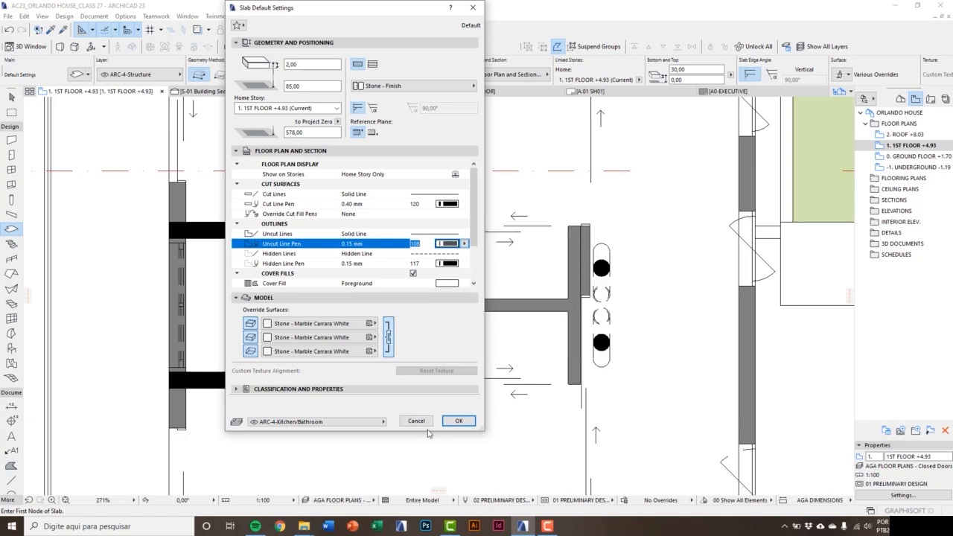
left_click(458, 421)
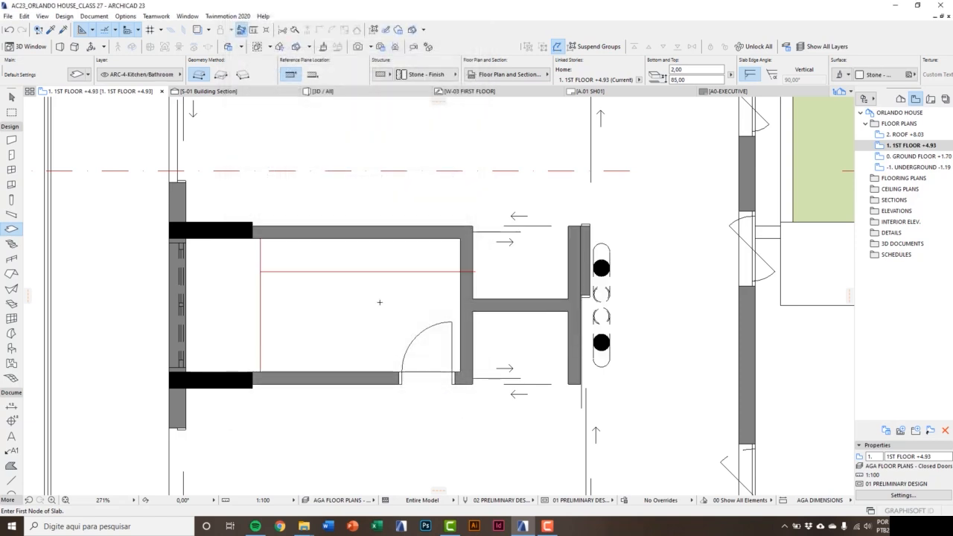
- Draw a 240 by 40 rectangular slab between the bathroom's upper wall, the right wall and the two red guide lines
left_click(227, 79)
scroll(305, 272, "up", 3)
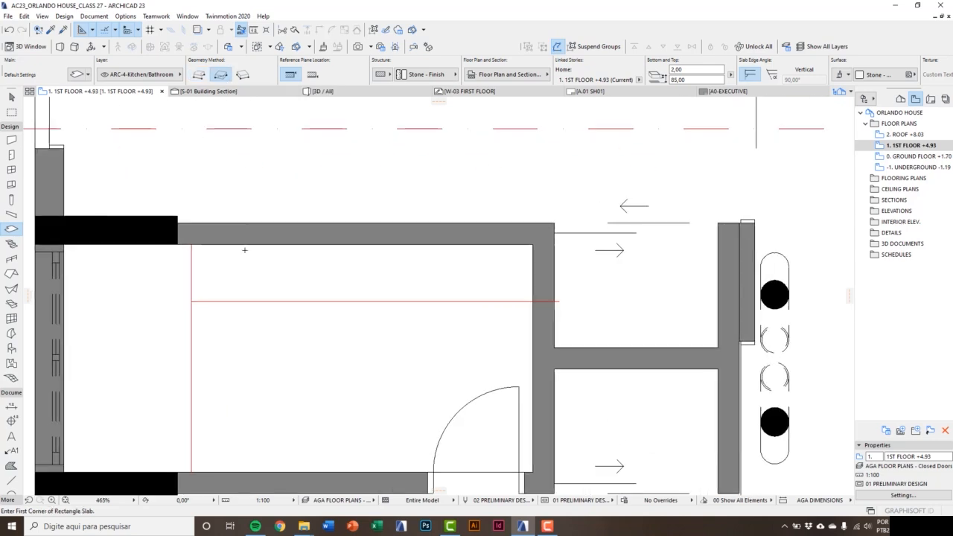
left_click(189, 242)
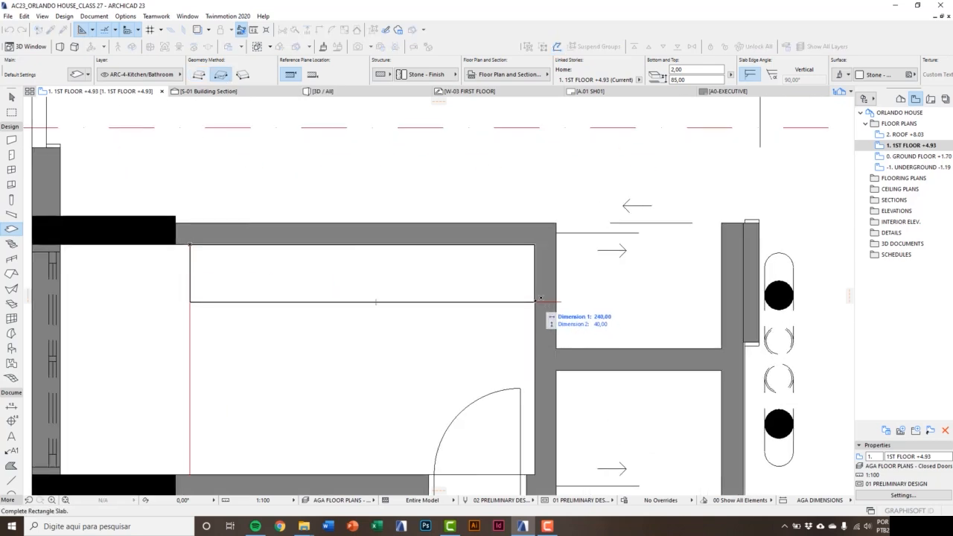
left_click(538, 301)
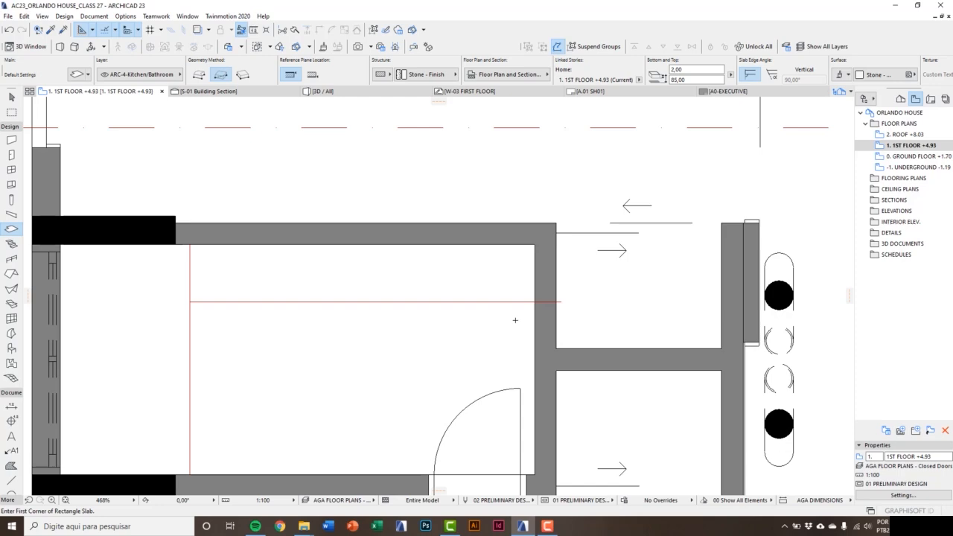
- Limit the 3D view to the stories from -2. TERRAIN to 1. 1ST FLOOR +4.93
key("F3")
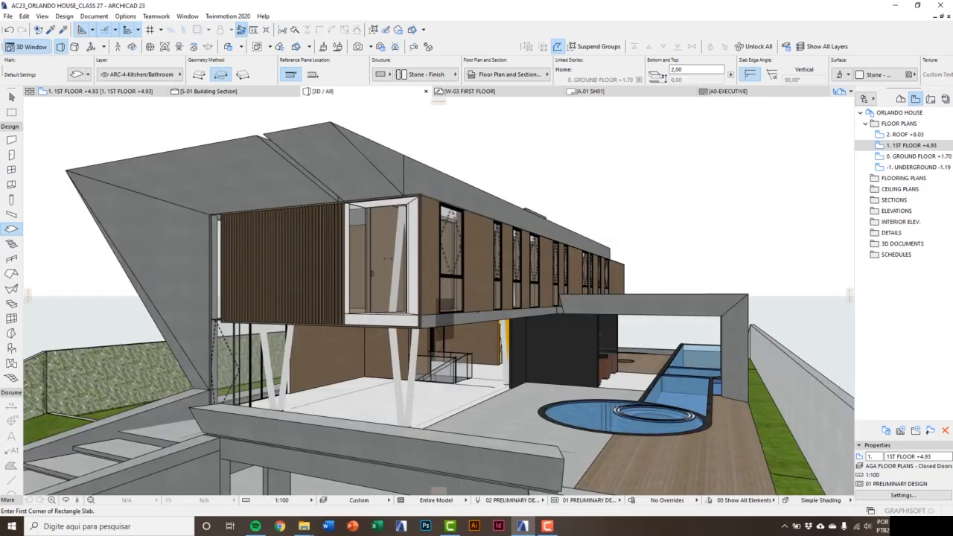
middle_click_drag(453, 338, 402, 408)
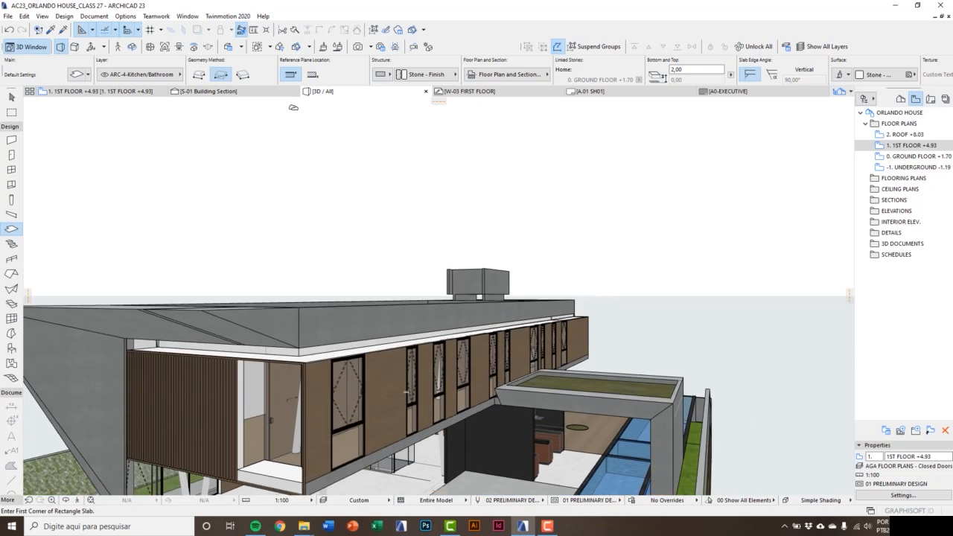
key("Escape")
left_click(281, 48)
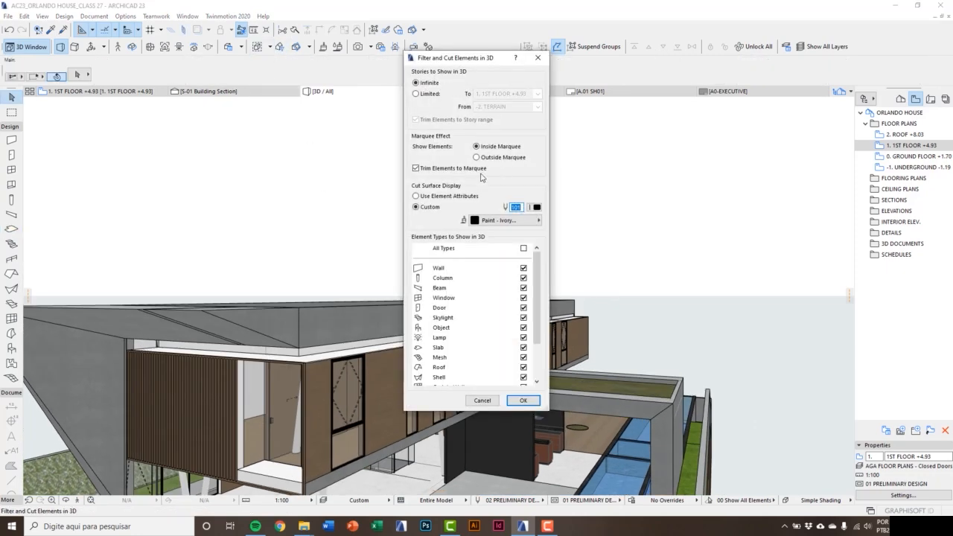
left_click(431, 94)
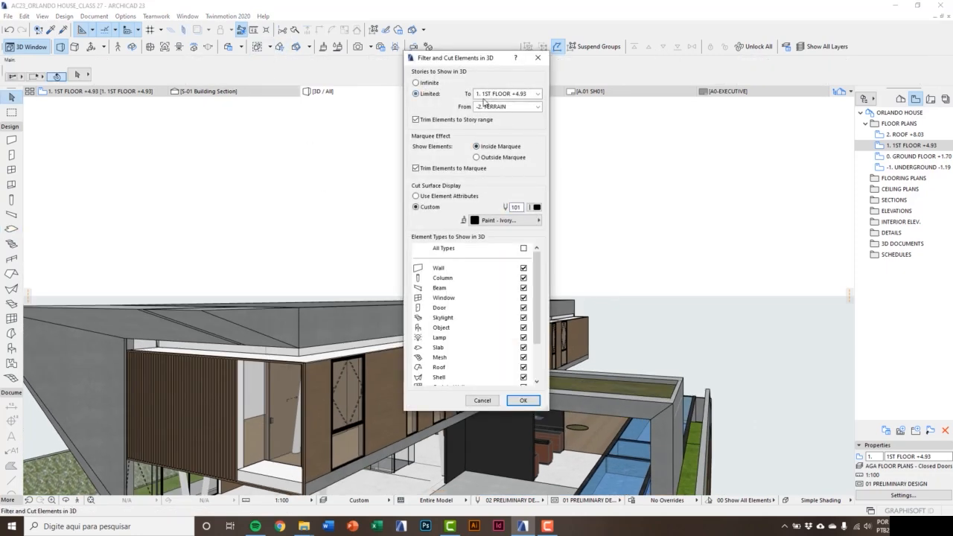
left_click(521, 401)
- Examine the new marble countertop slab inside the first floor bathroom in 3D
key("o")
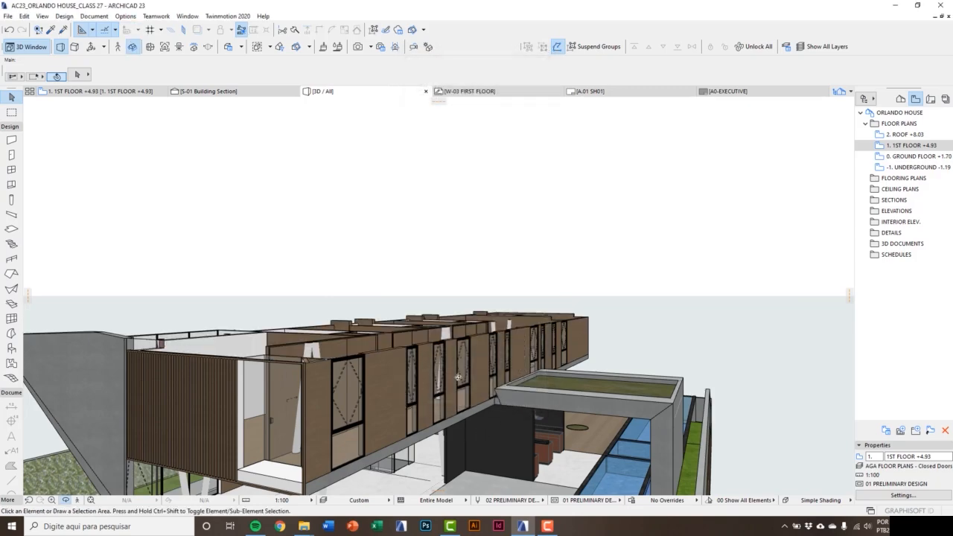
left_click_drag(454, 373, 439, 421)
left_click_drag(444, 365, 369, 422)
scroll(369, 423, "up", 10)
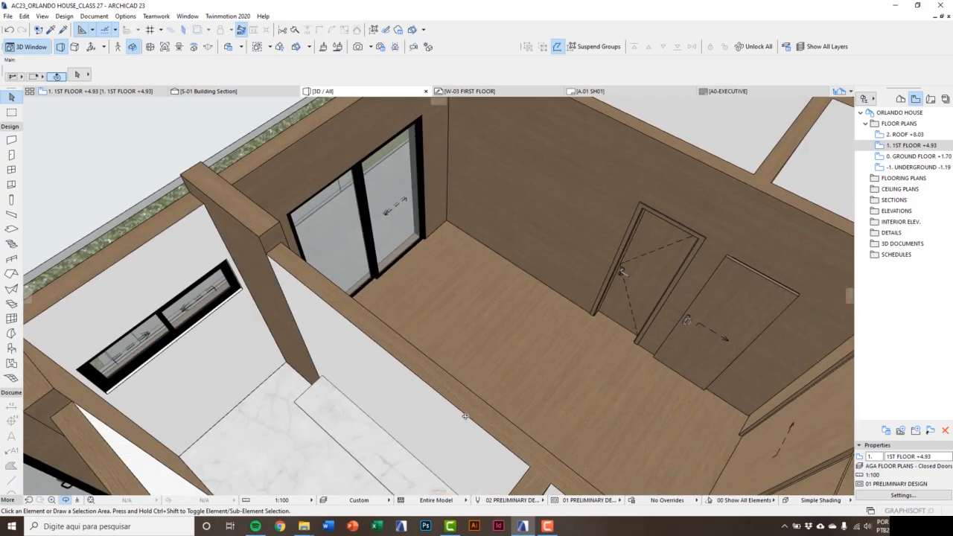
left_click_drag(464, 416, 650, 381)
scroll(447, 387, "up", 5)
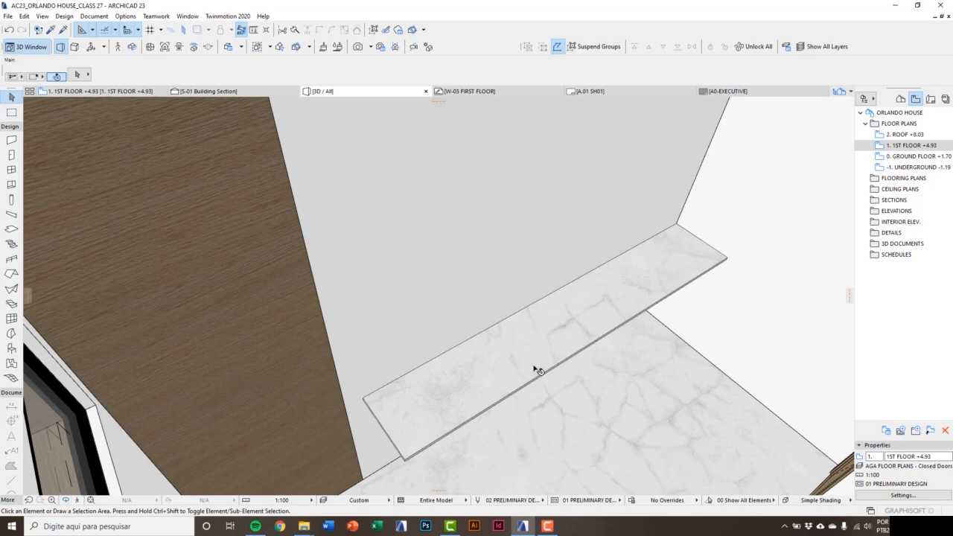
left_click(527, 370)
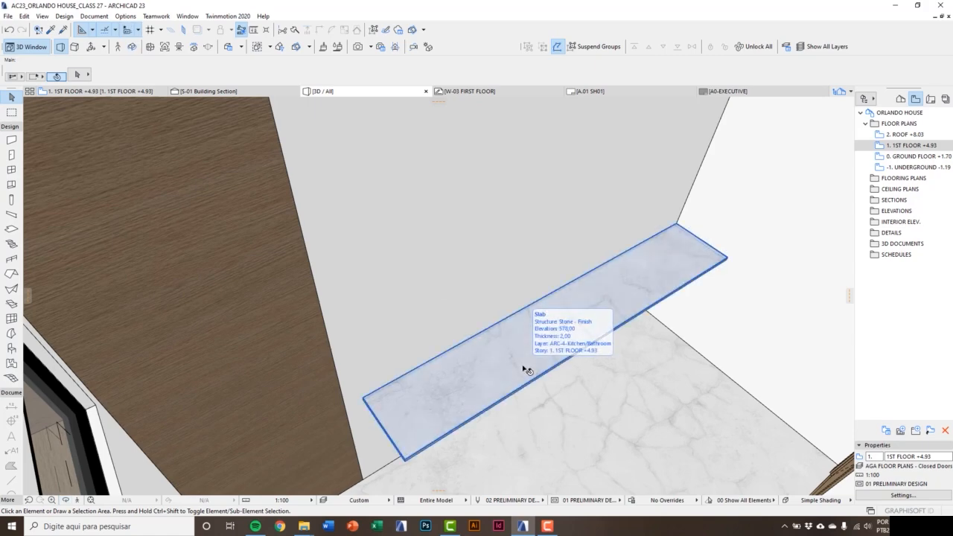
key("Escape")
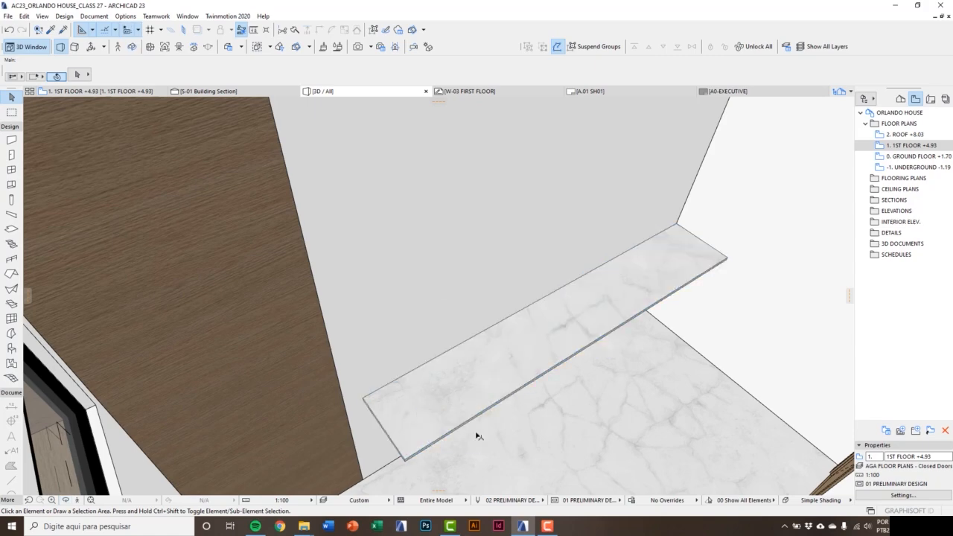
- Return to the first floor plan and set the default wall surfaces to Stone - Marble Carrara White
key("F2")
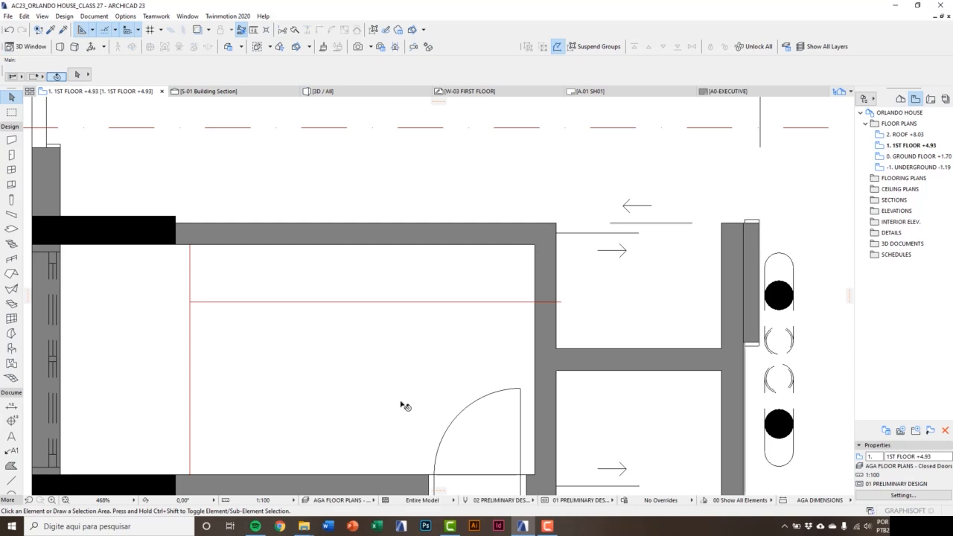
left_click(11, 140)
key("ctrl+t")
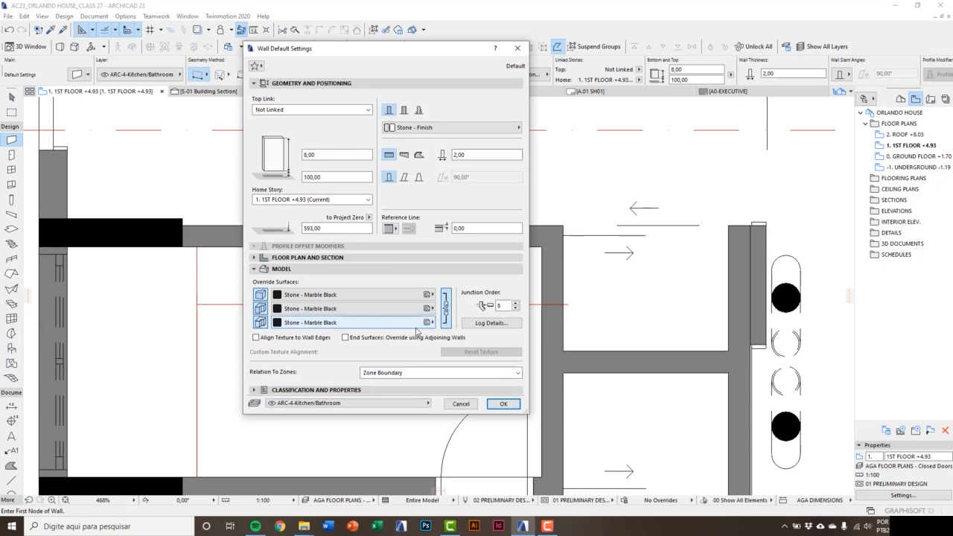
left_click(393, 321)
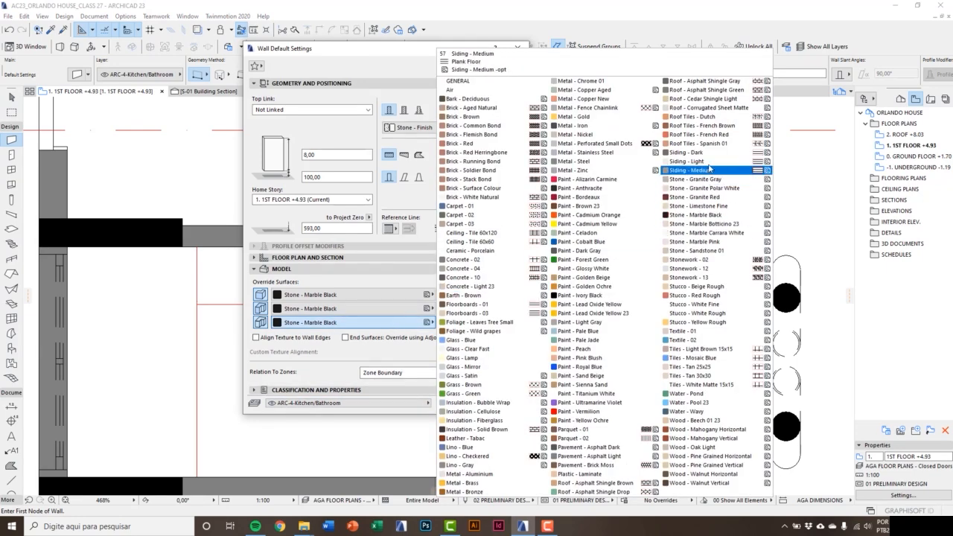
left_click(715, 234)
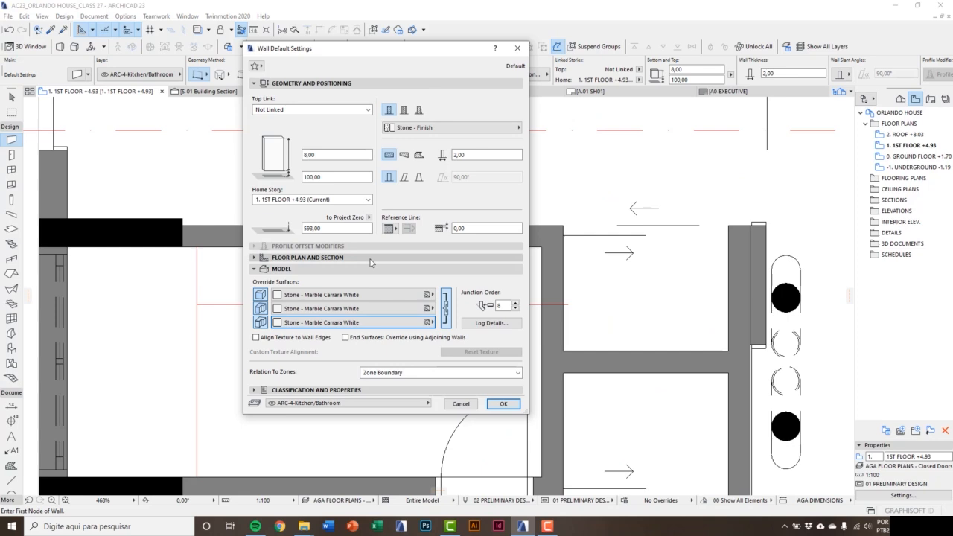
- Set the default wall's base offset to the home story to 0 and accept the settings
left_click_drag(318, 155, 290, 161)
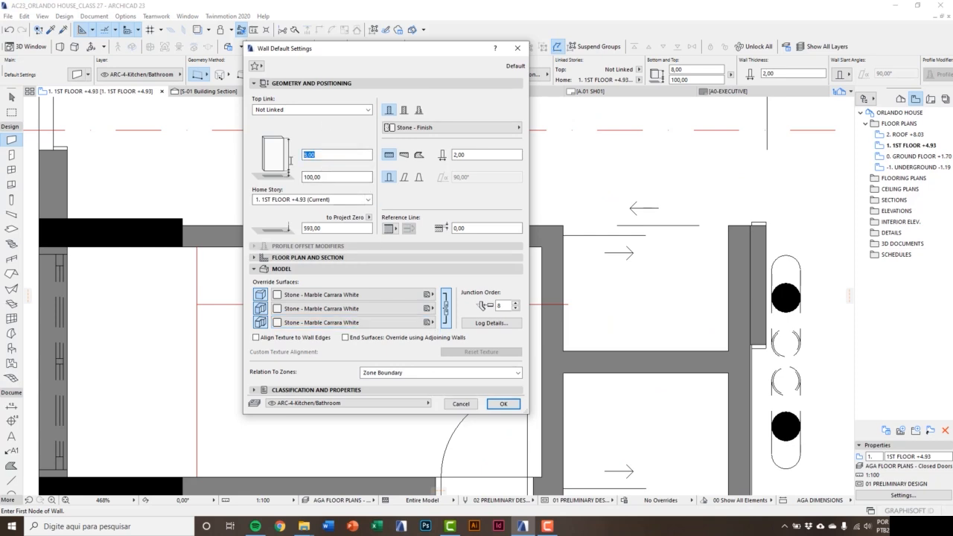
left_click_drag(480, 156, 440, 154)
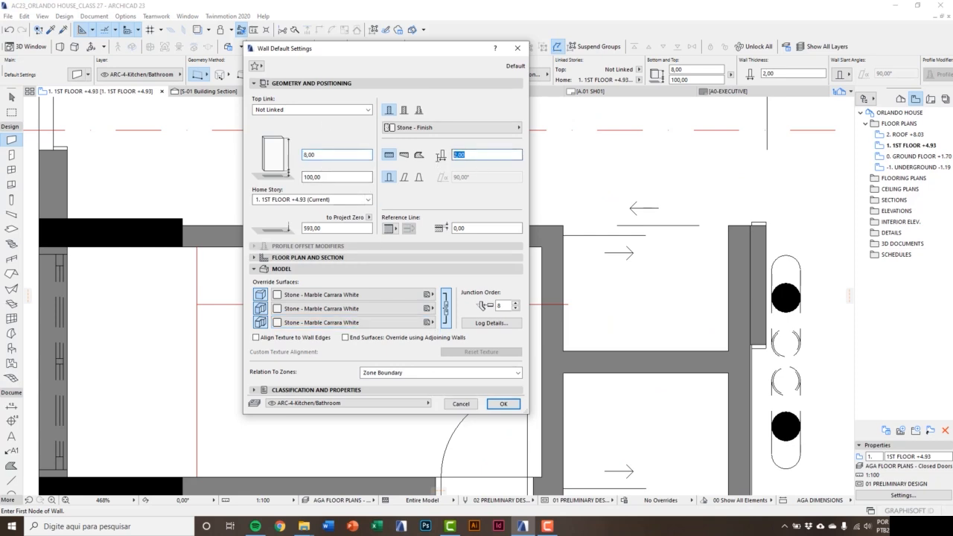
left_click_drag(328, 155, 293, 157)
left_click_drag(327, 178, 300, 179)
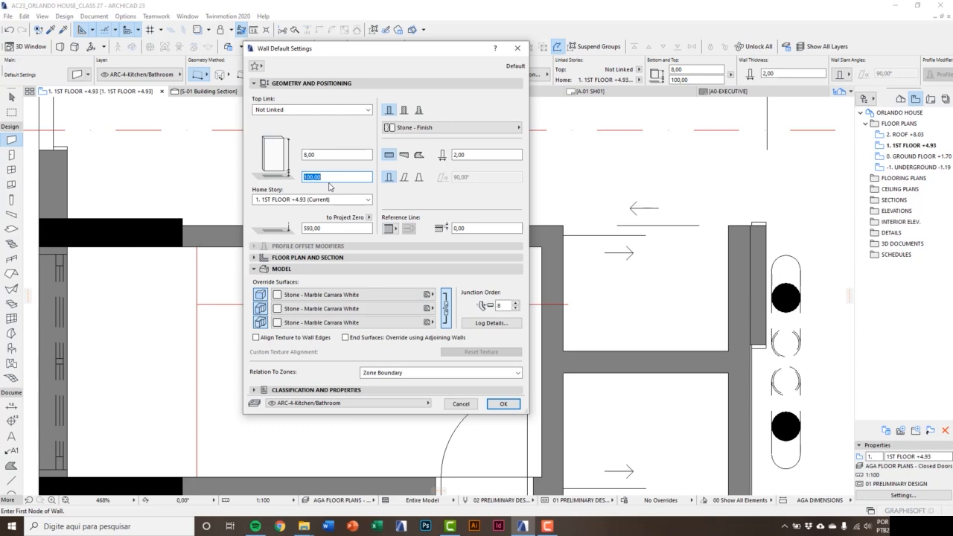
type("0")
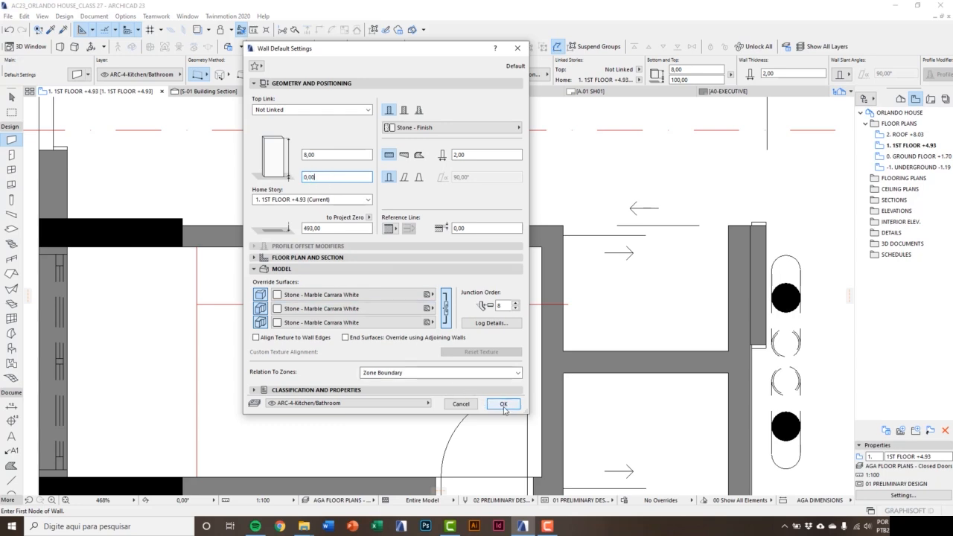
left_click(503, 404)
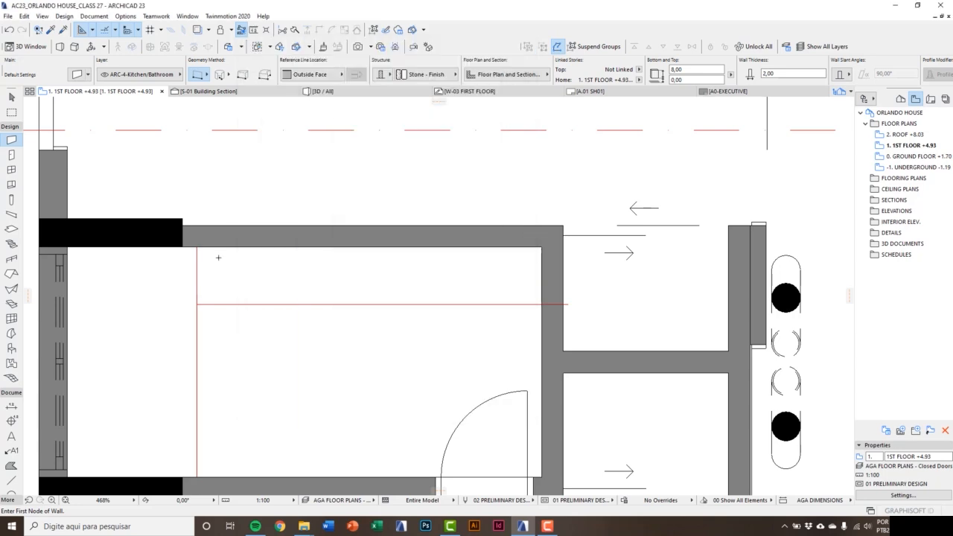
- Draw two connected stone edge walls along the guide lines, from the bathroom's upper wall to the guide corner and across to the right-hand wall
scroll(217, 258, "up", 2)
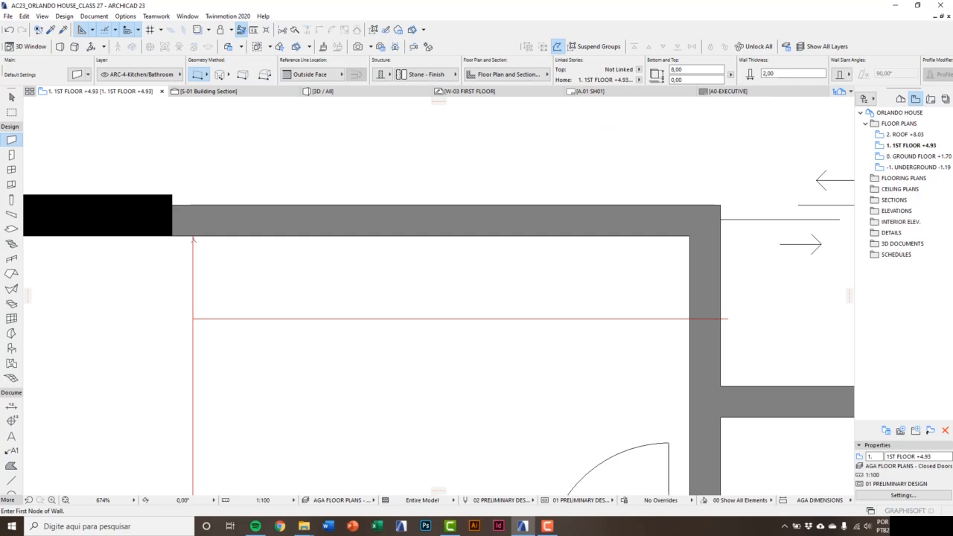
left_click(195, 235)
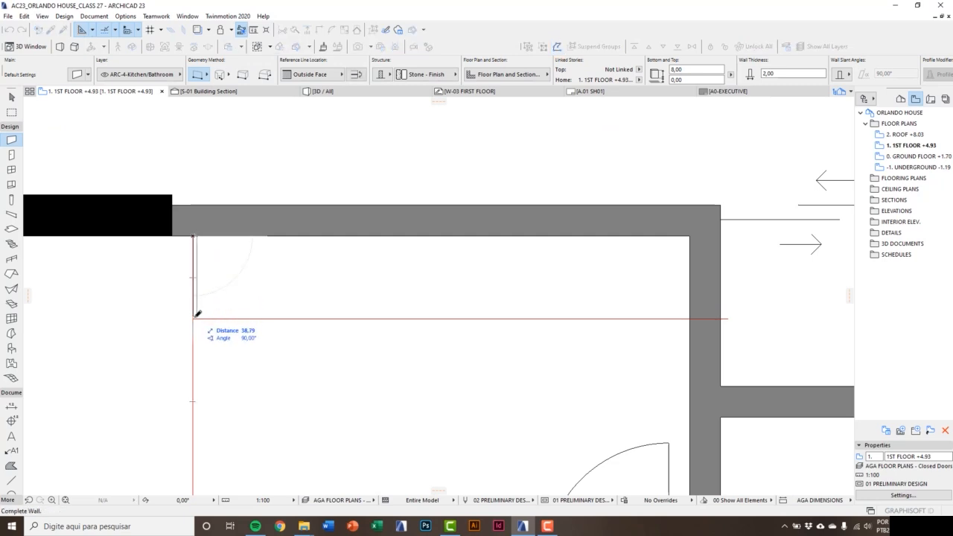
left_click(196, 318)
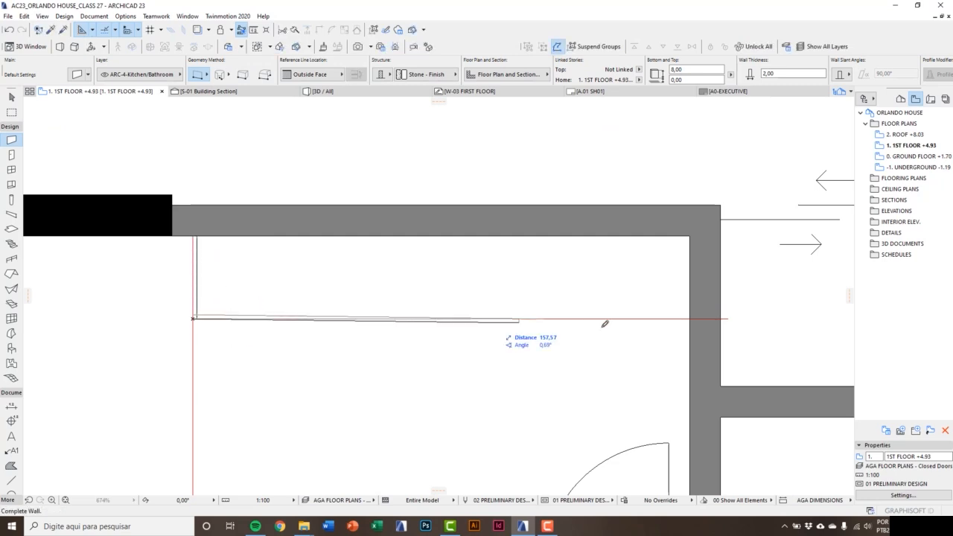
double_click(692, 314)
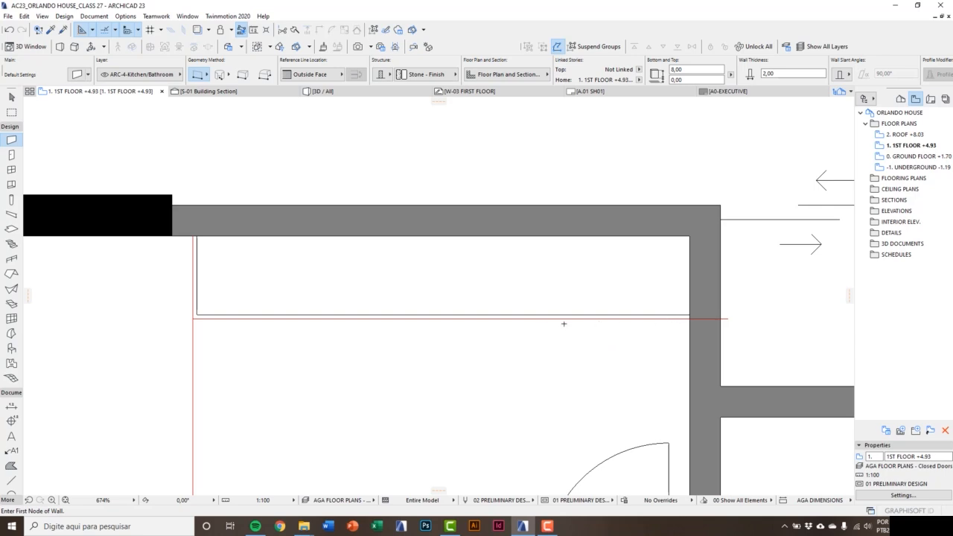
key("Escape")
- In 3D, raise both stone edge walls vertically from the floor so their top corner meets the underside corner of the marble countertop
key("F3")
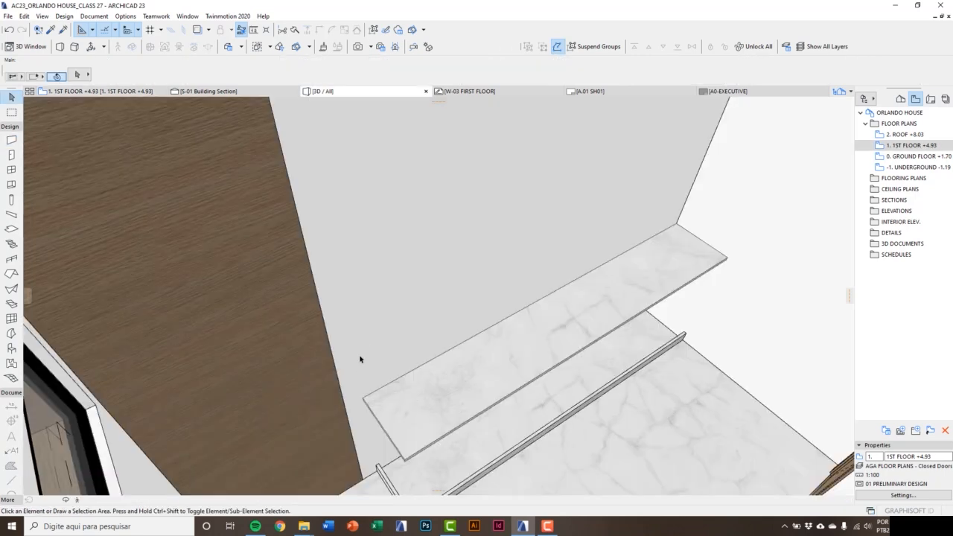
scroll(439, 466, "up", 1)
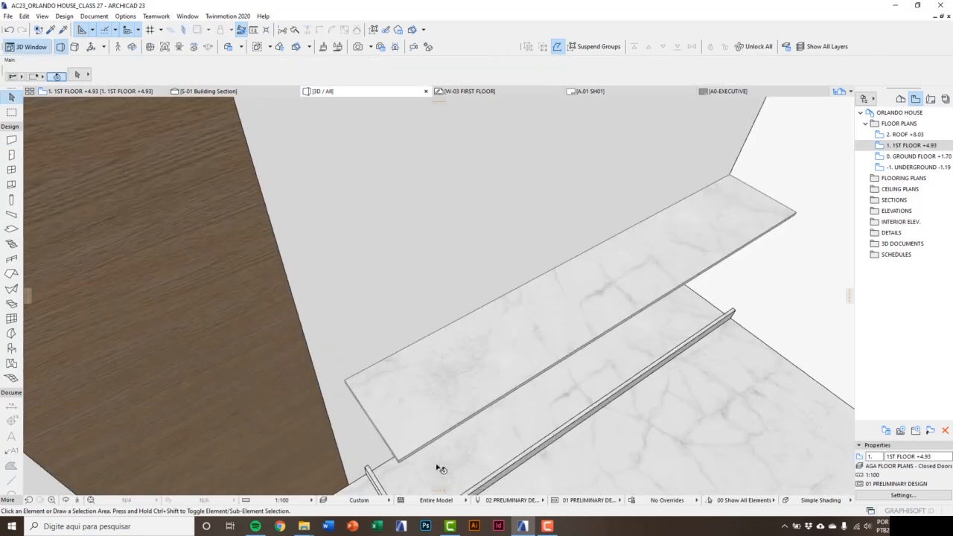
middle_click_drag(438, 466, 471, 351)
scroll(463, 409, "up", 1)
left_click(456, 435)
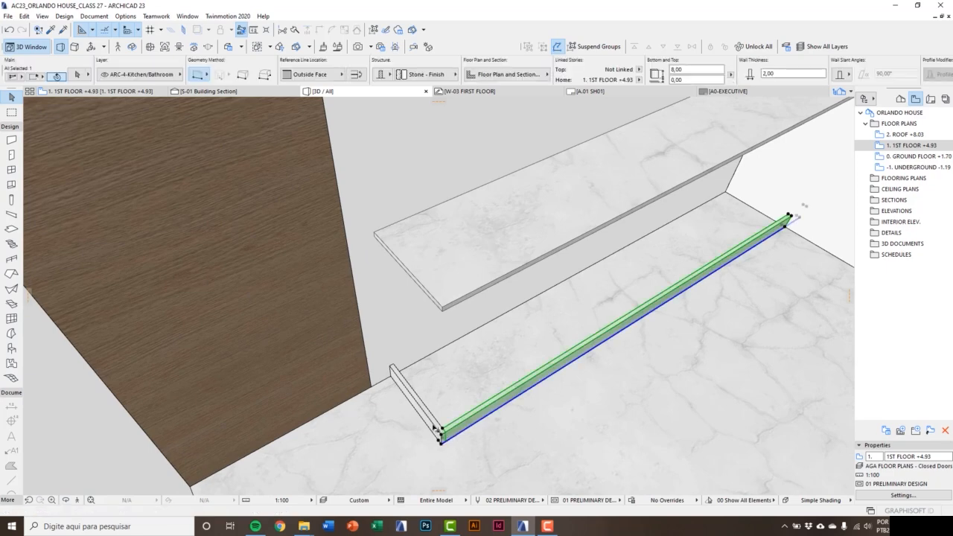
left_click(440, 431, "shift")
middle_click_drag(441, 431, 435, 428)
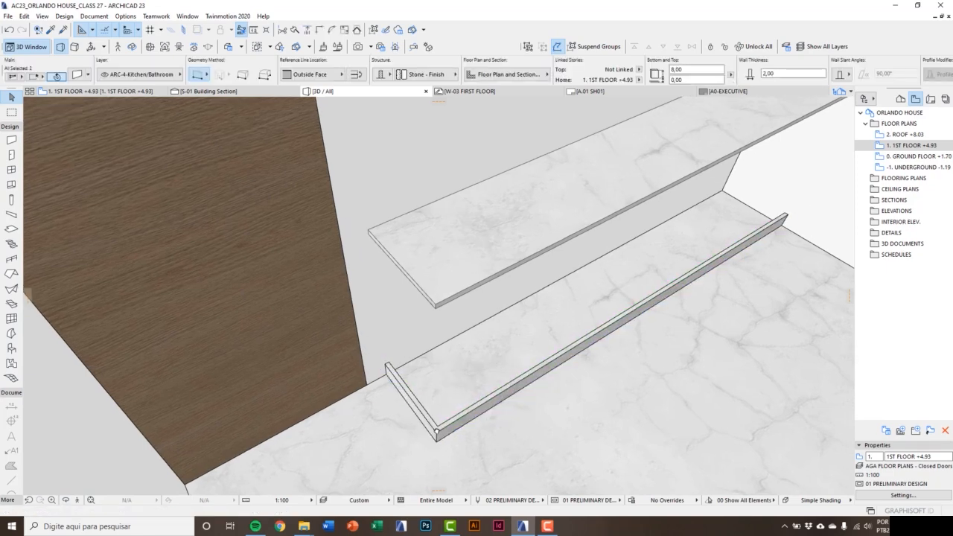
key("ctrl+d")
left_click(437, 434)
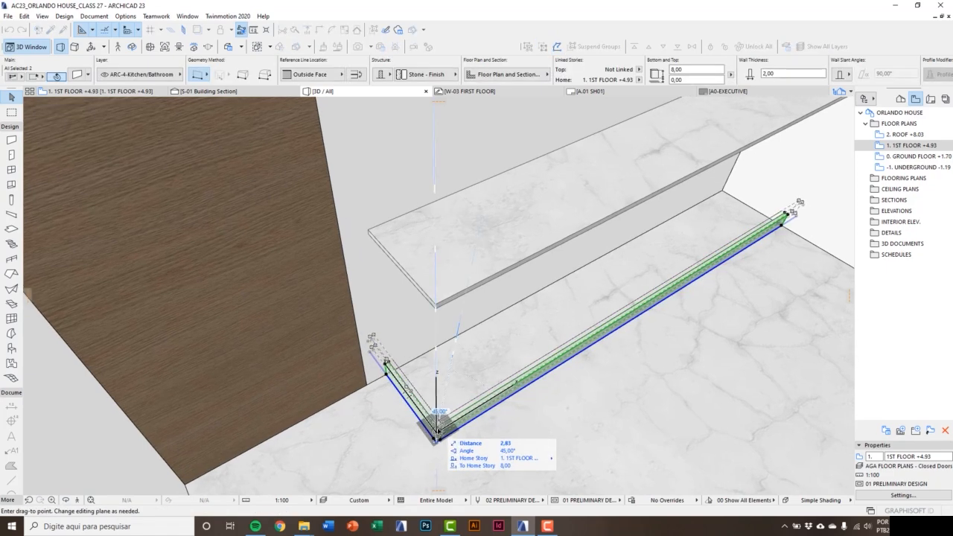
left_click(437, 310)
key("Escape")
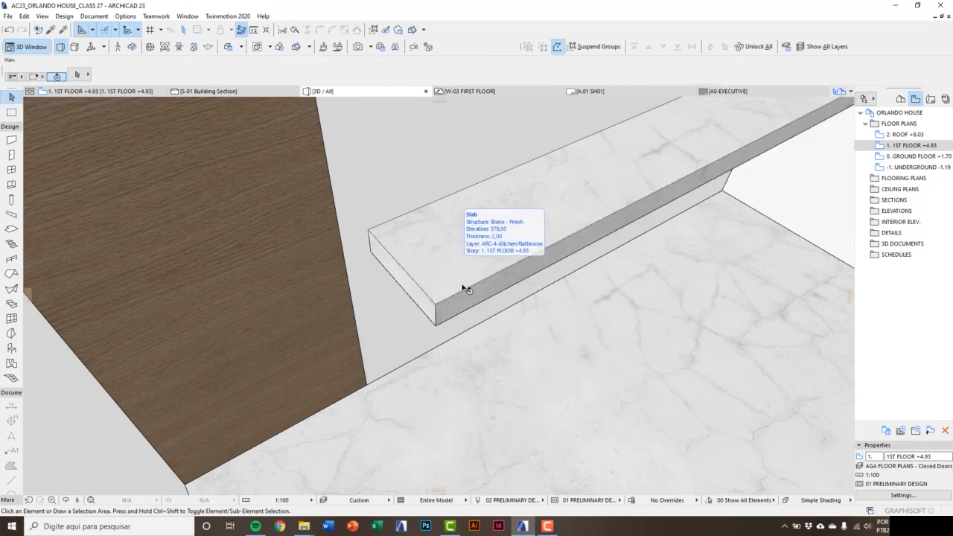
middle_click_drag(533, 246, 467, 323, "shift")
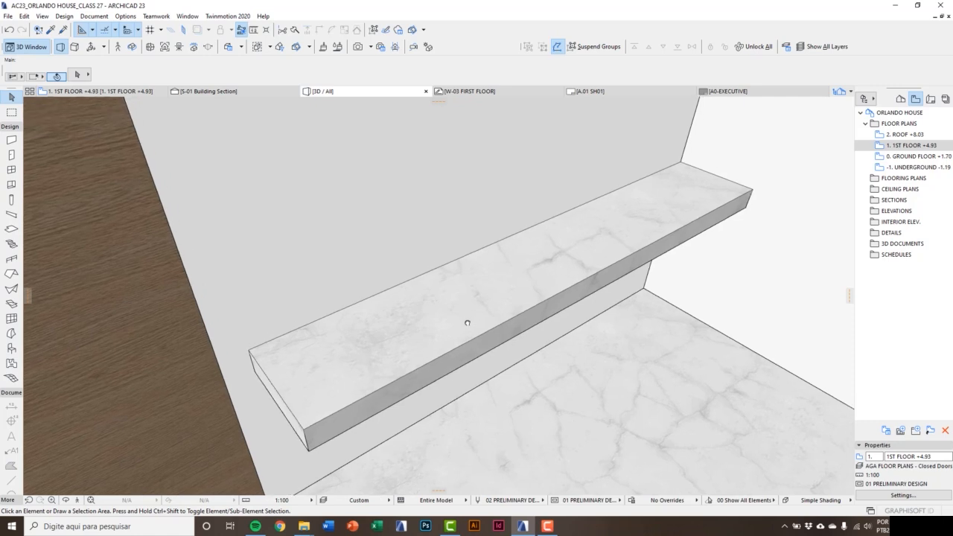
left_click(468, 323)
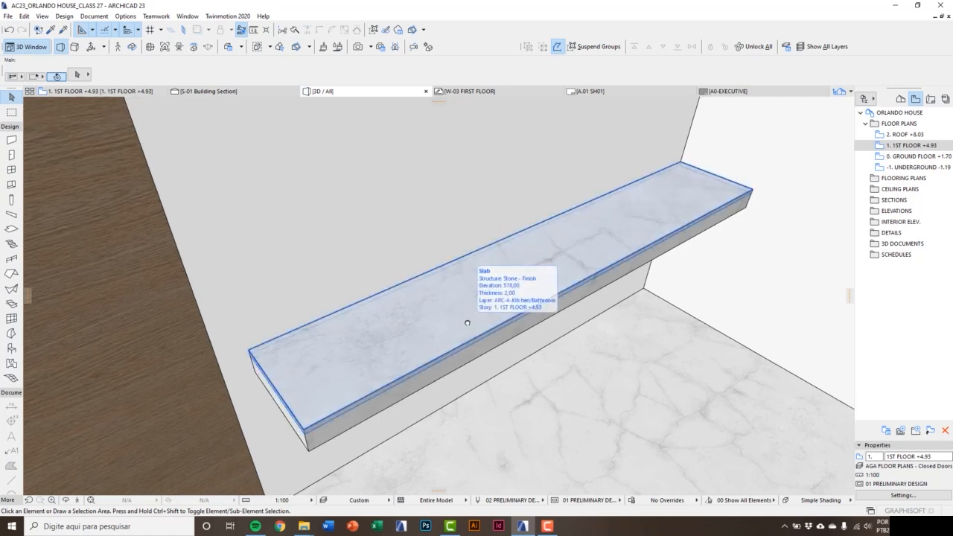
- On the first floor plan, send both countertop edge walls to the back of the display order
key("F2")
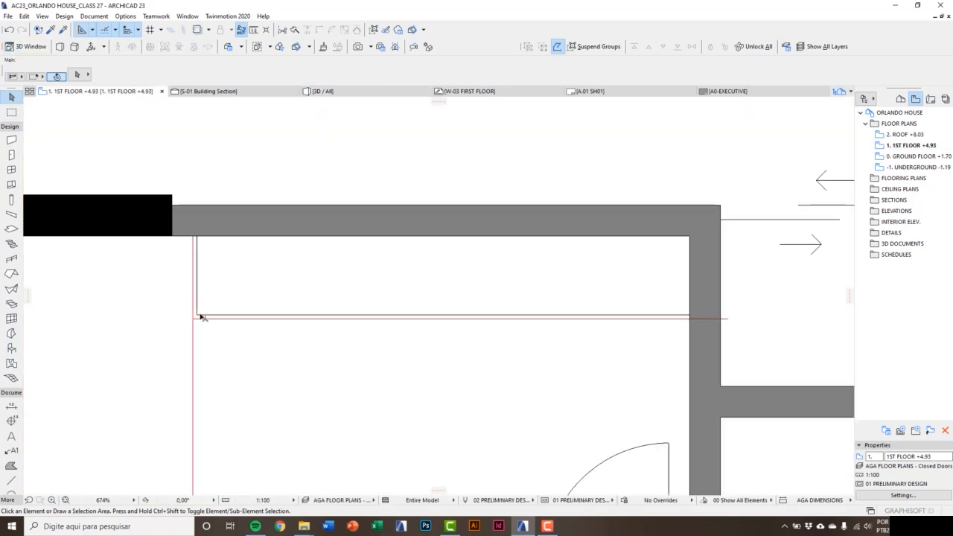
left_click(197, 311)
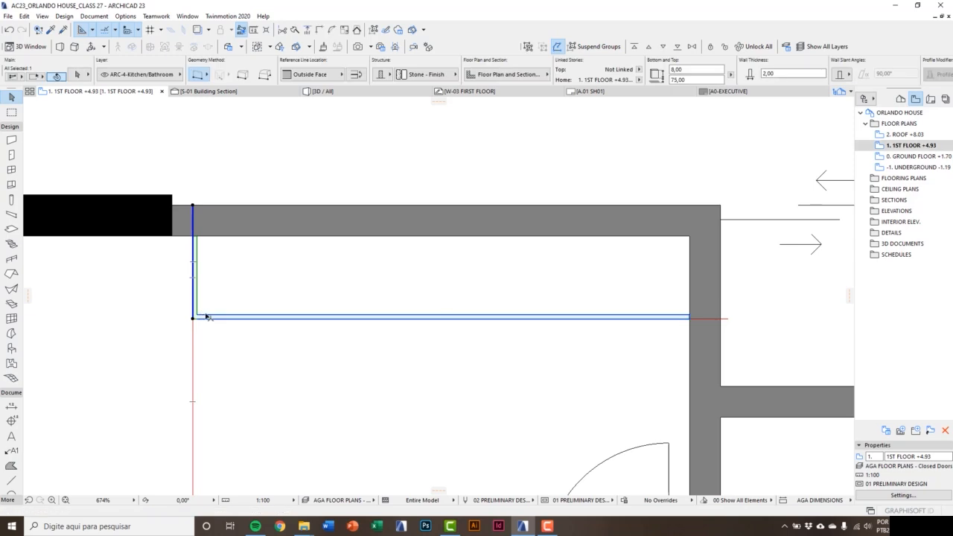
left_click(204, 318, "shift")
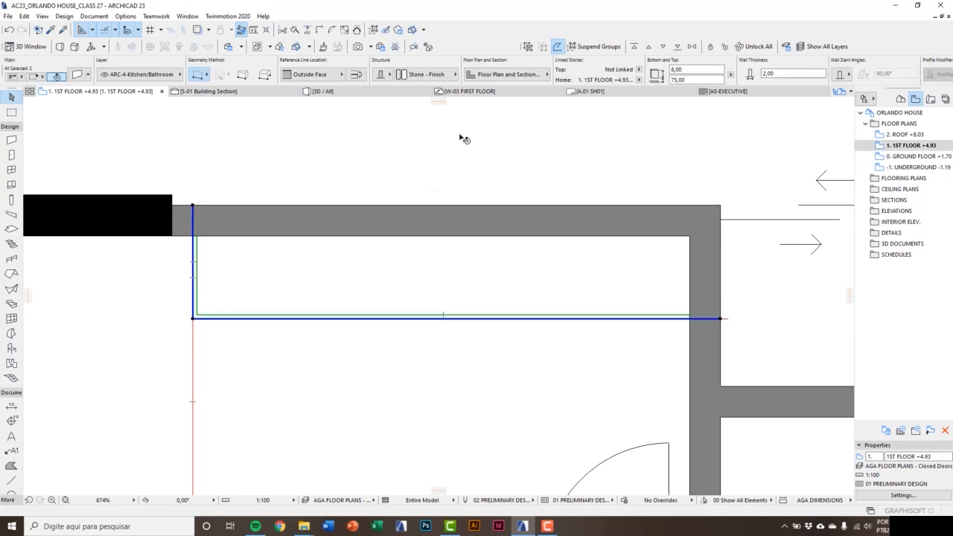
left_click(676, 47)
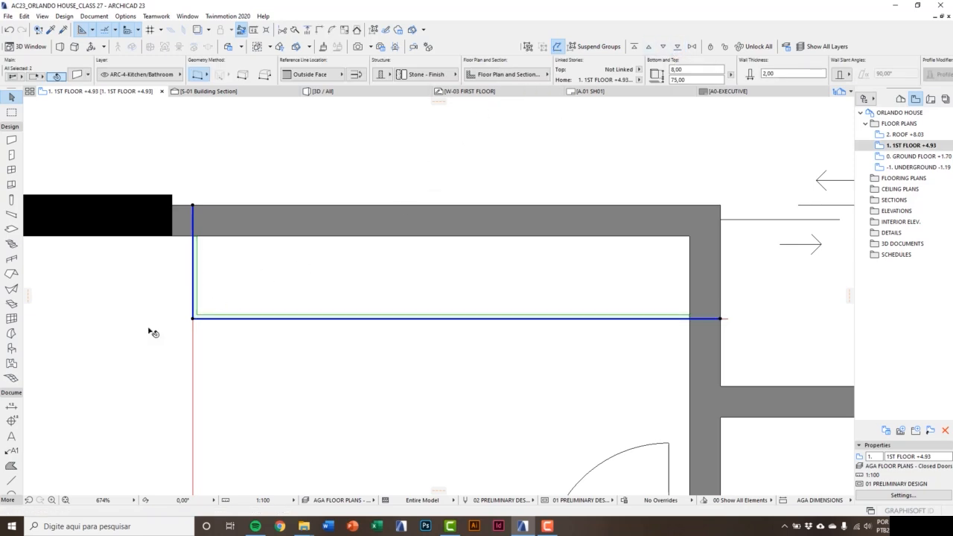
- Set the default object to Basin 23 from the Plumbing Fixtures library, using the Rectangular basin type
double_click(12, 352)
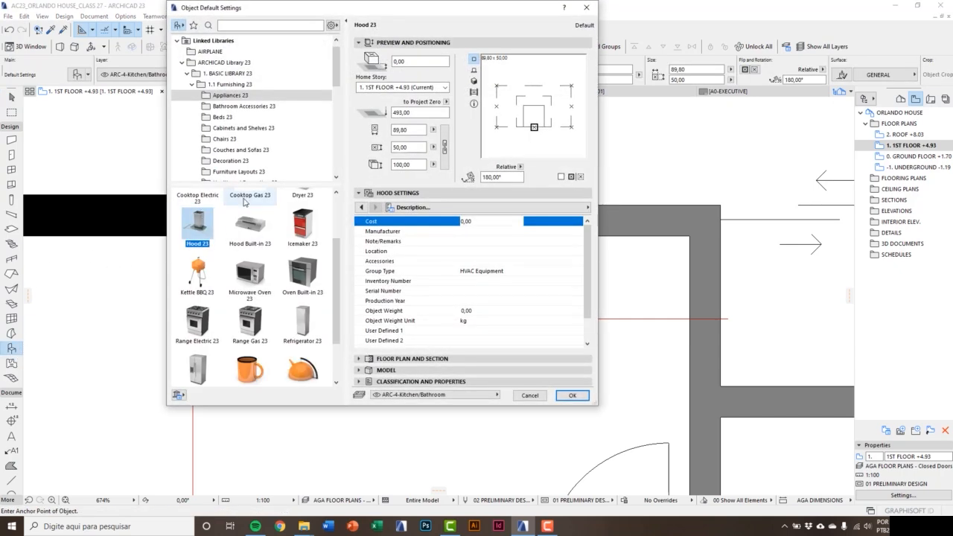
scroll(235, 153, "down", 10)
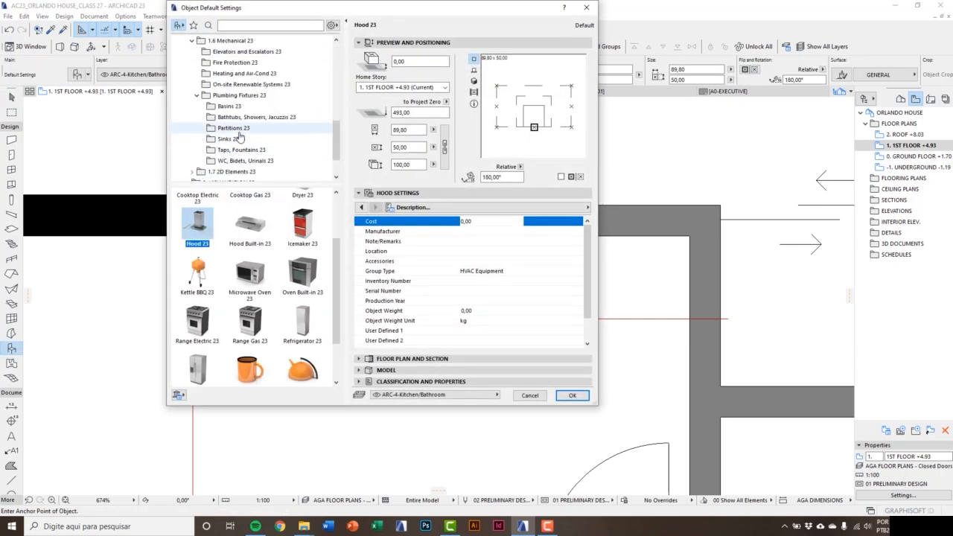
left_click(231, 107)
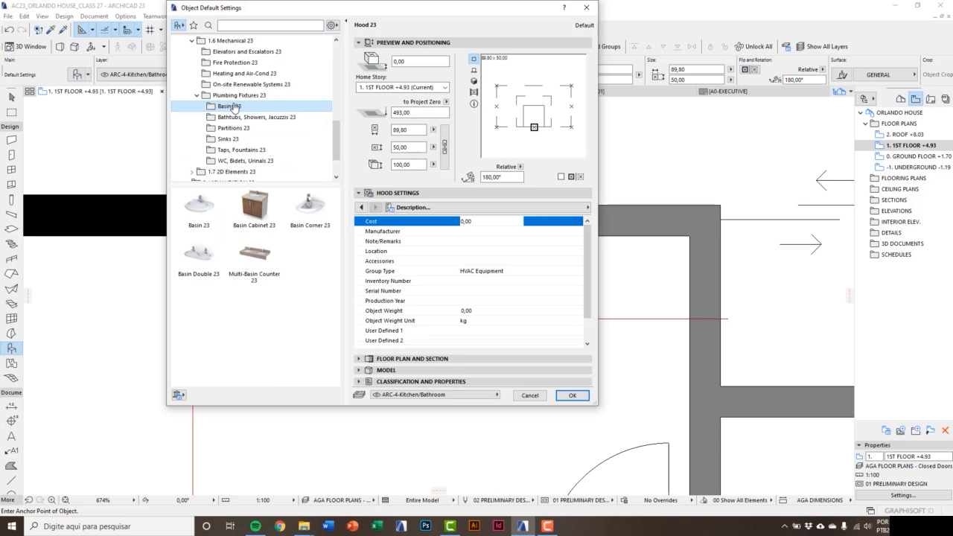
left_click(201, 216)
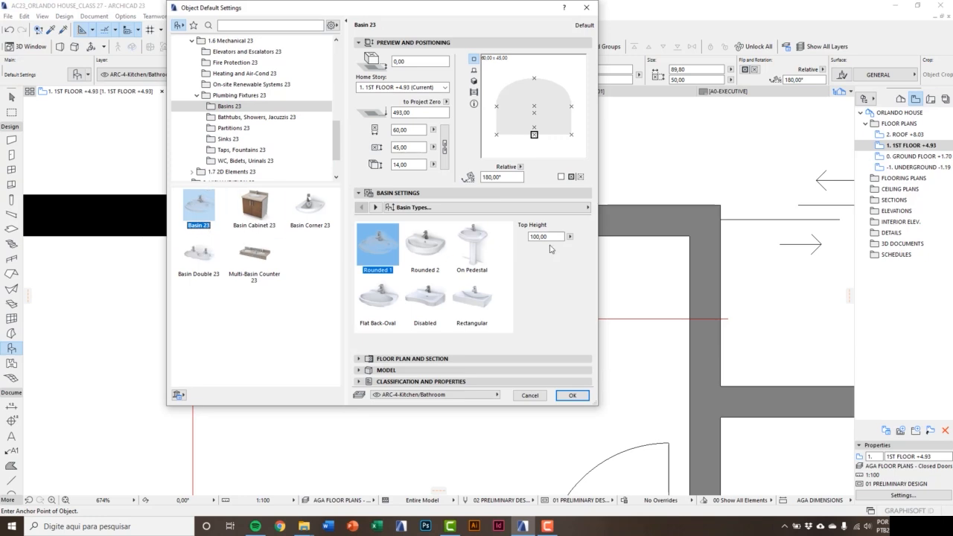
left_click(472, 299)
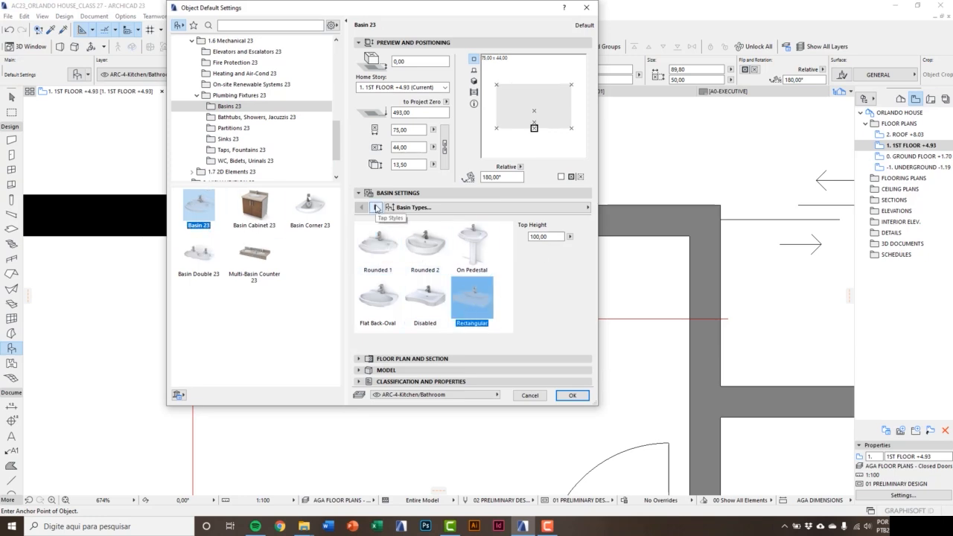
- Set the basin's top height to 95 and its own height to 18
left_click(547, 237)
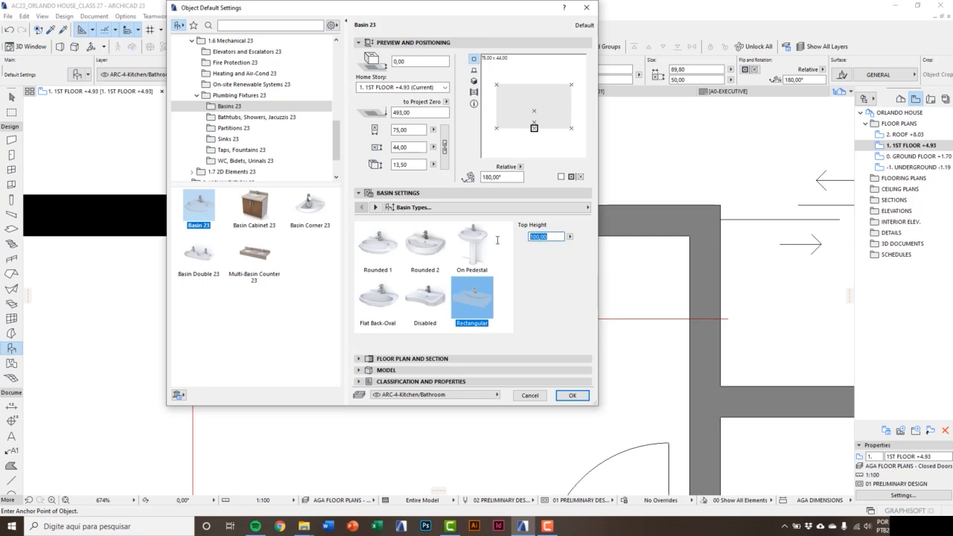
type("95")
key("Return")
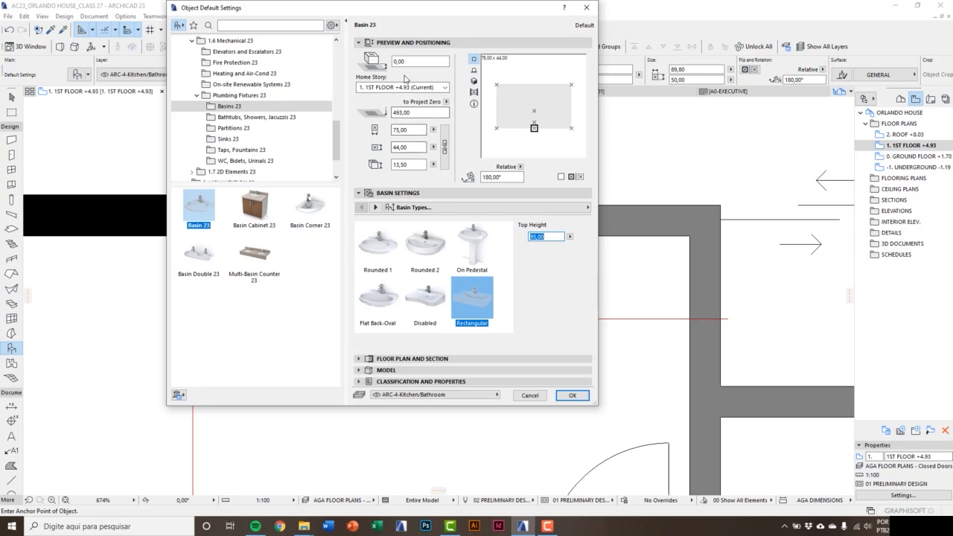
left_click(408, 164)
type("18")
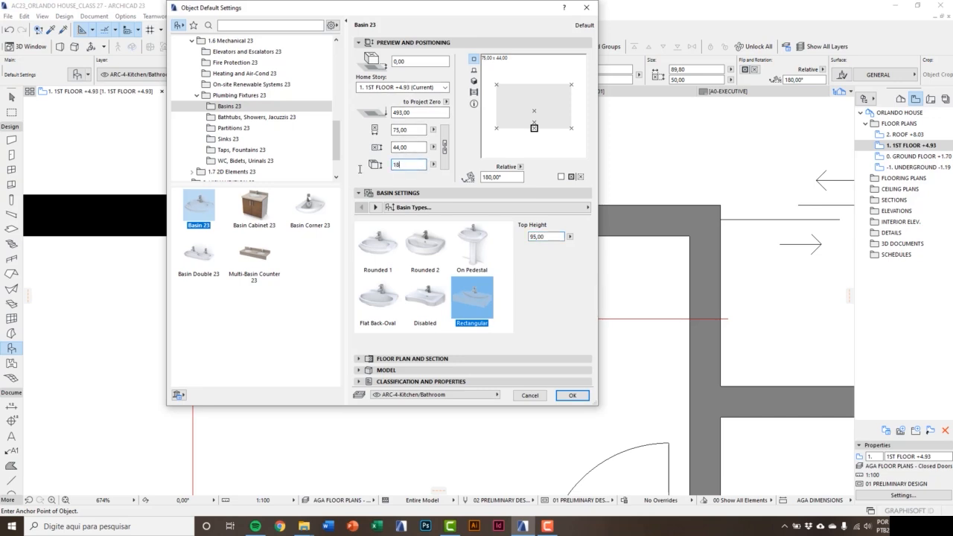
- Set the basin's base height relative to the home story to 77 and its first plan dimension to 65
left_click(398, 62)
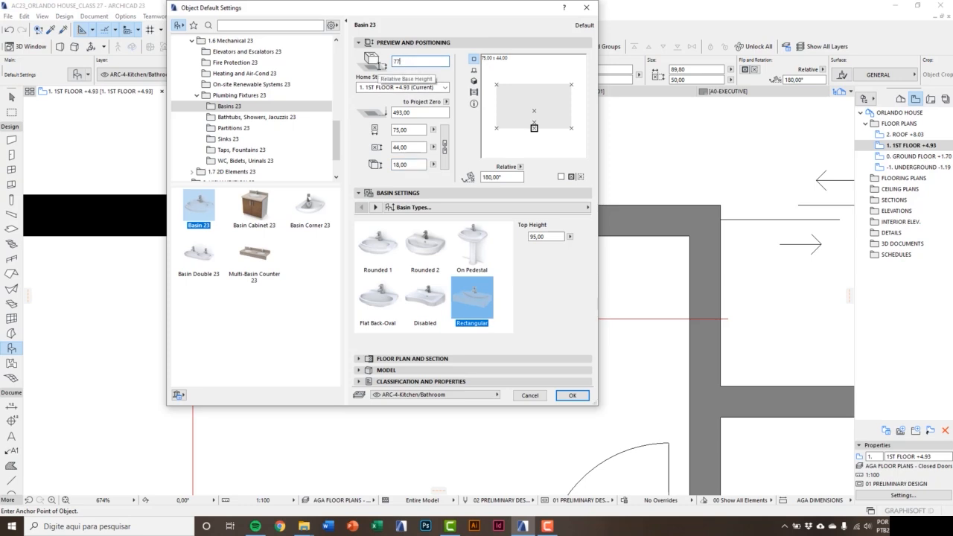
double_click(395, 61)
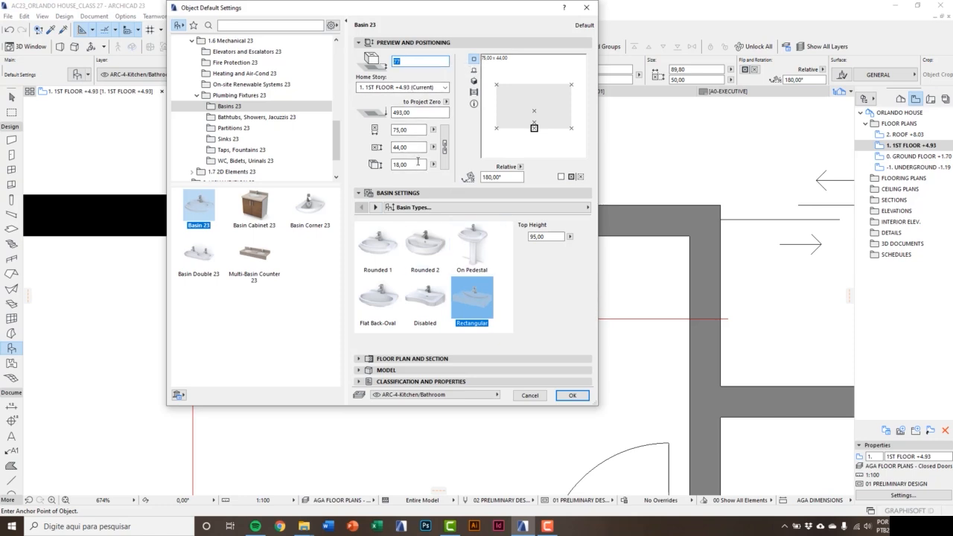
left_click_drag(559, 236, 504, 240)
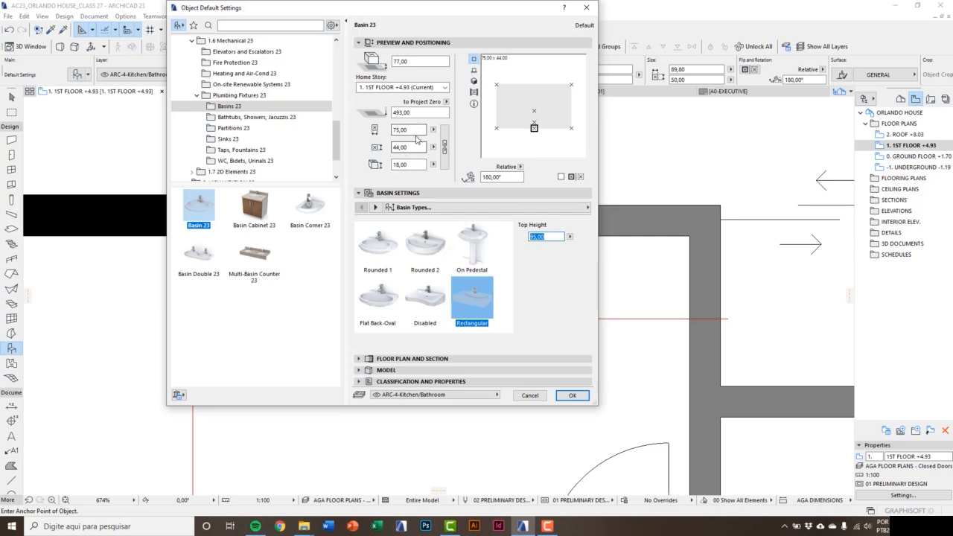
left_click_drag(421, 130, 365, 134)
type("65")
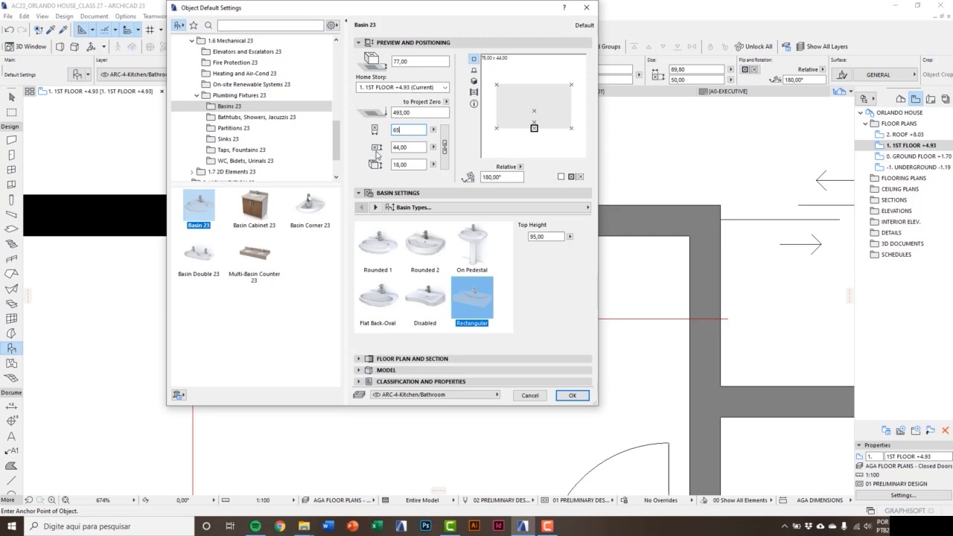
type(",00")
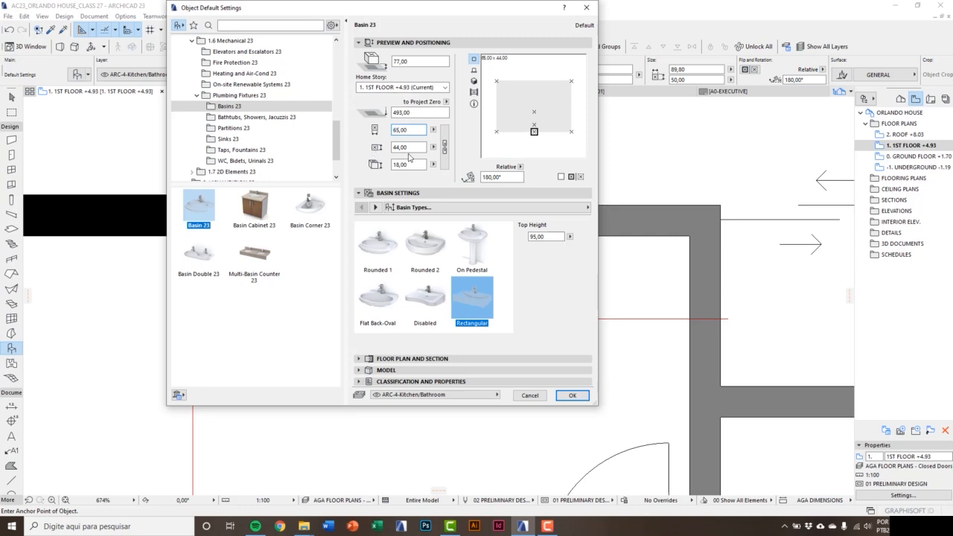
left_click_drag(415, 147, 391, 148)
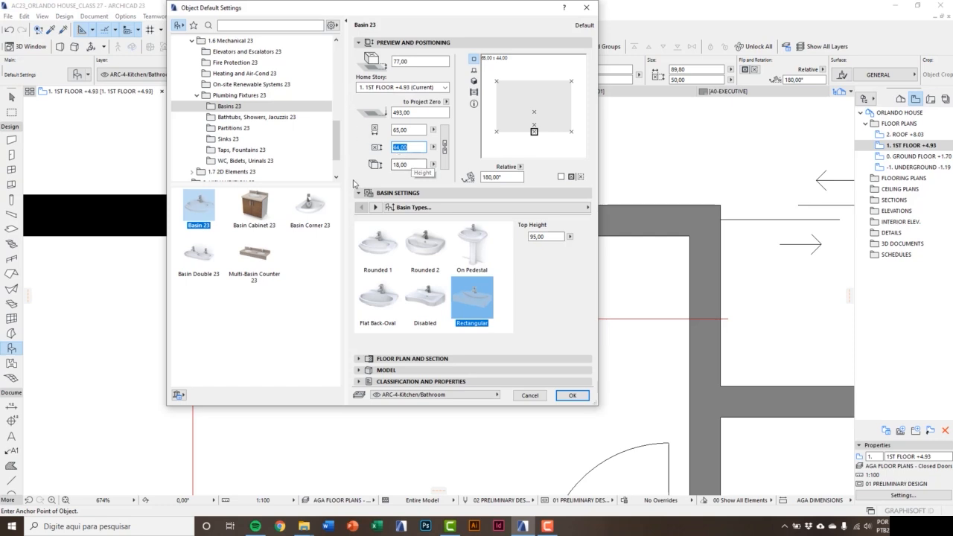
- Set the basin's tap type to Two Handle Mixer in its tap style settings
left_click(376, 208)
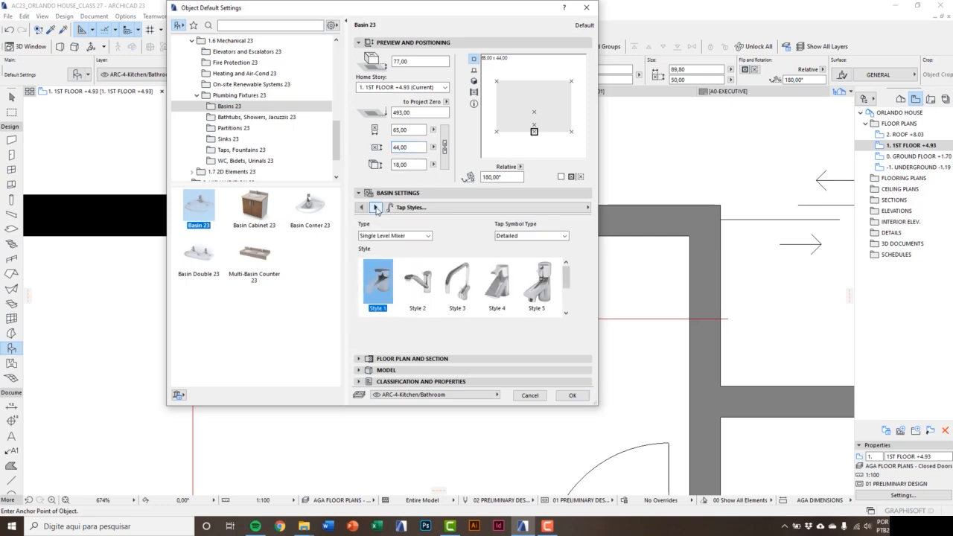
left_click(400, 236)
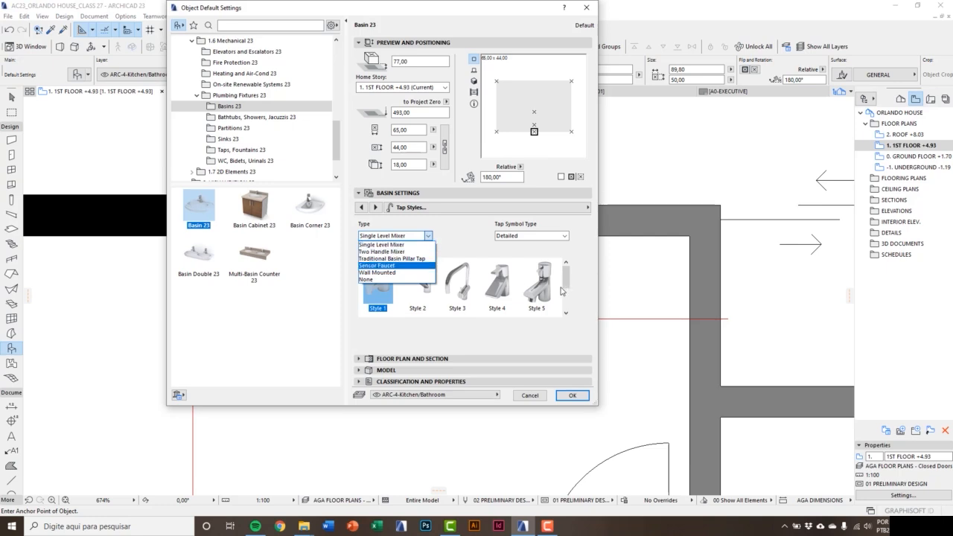
left_click(564, 285)
mouse_move(564, 285)
left_mouse_down()
mouse_move(566, 302)
mouse_move(565, 288)
left_mouse_up()
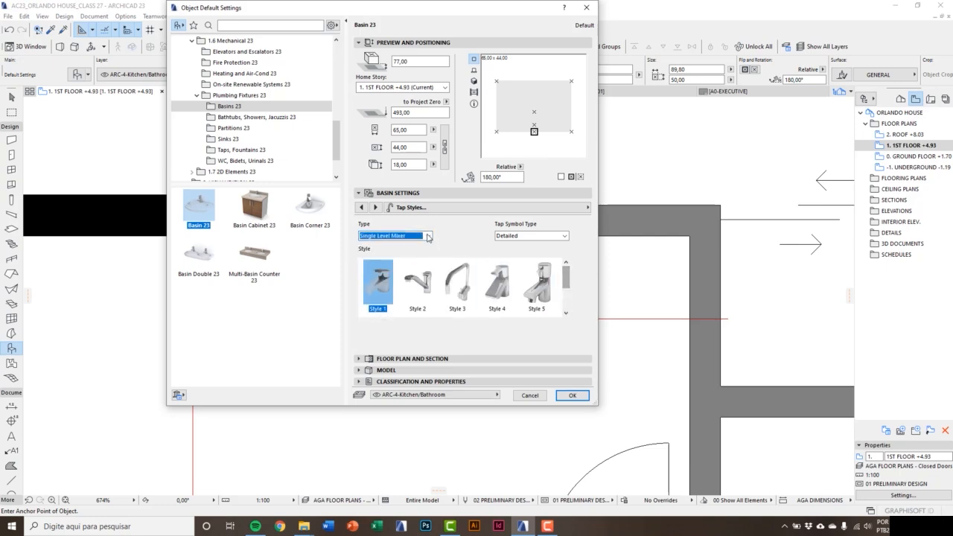
left_click(400, 236)
left_click(388, 253)
left_click(400, 236)
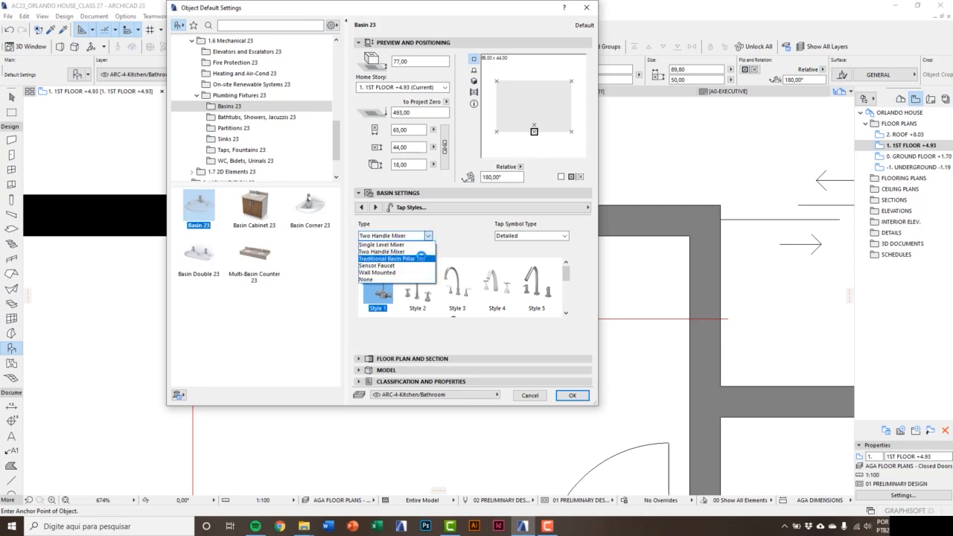
- Browse the basin's tap types, including Traditional Basin Pillar Tap and Sensor Faucet, and choose Single Level Mixer
left_click(417, 258)
left_click(428, 236)
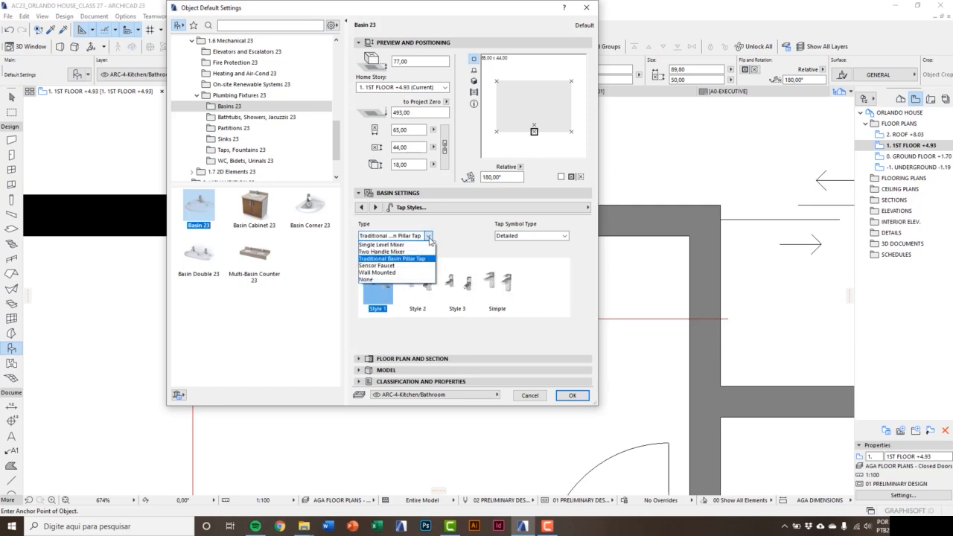
left_click(397, 265)
left_click(429, 236)
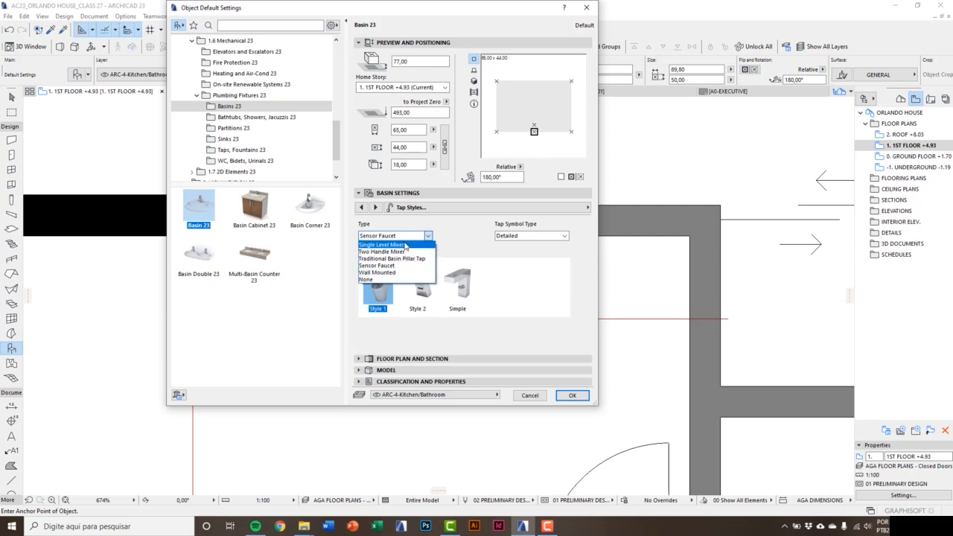
left_click(405, 245)
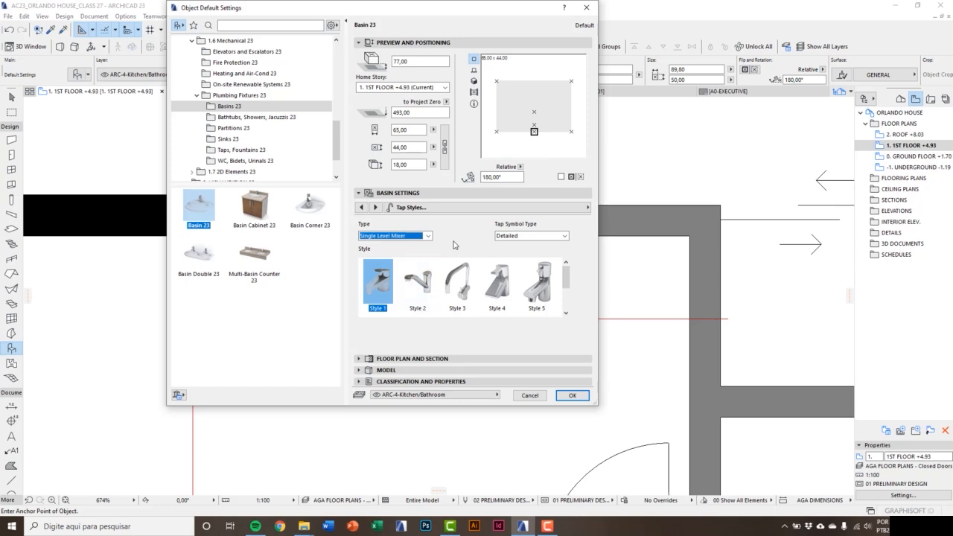
- In the basin's 2D representation, assign a dark grey contour pen and white fill and fill background pens
left_click(376, 207)
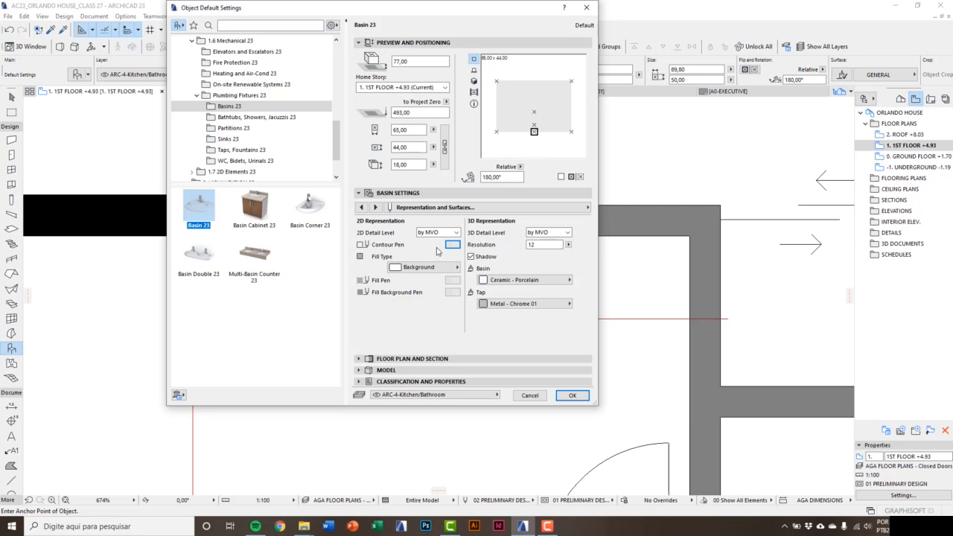
left_click(451, 246)
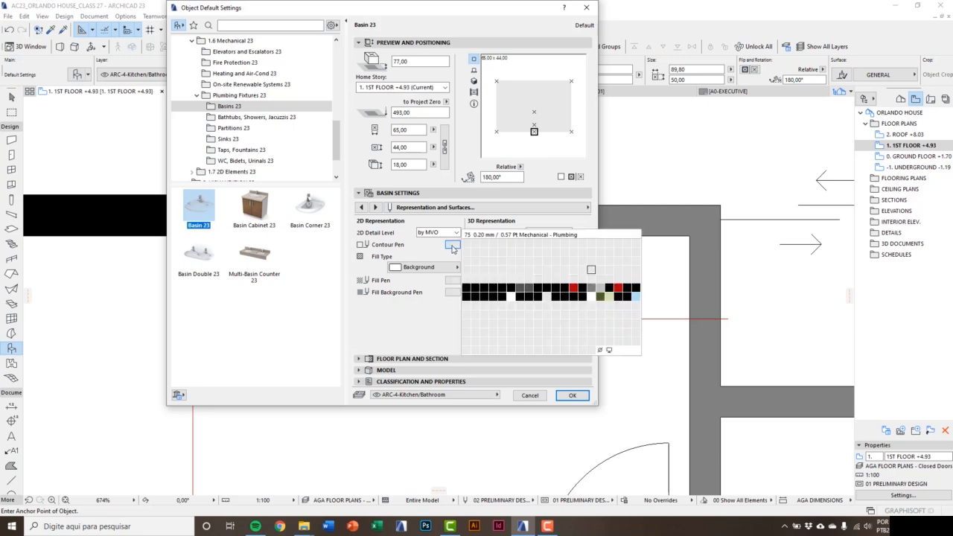
left_click(530, 288)
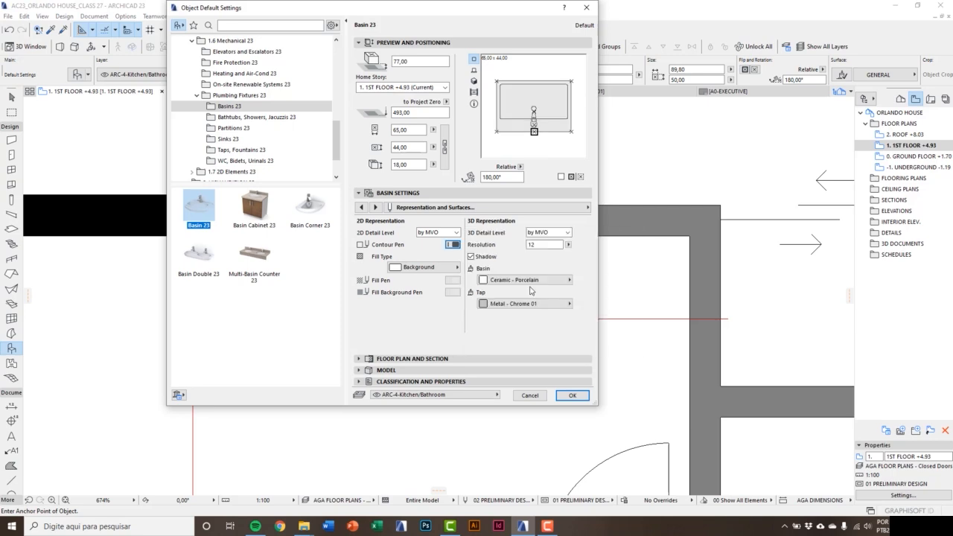
left_click(453, 281)
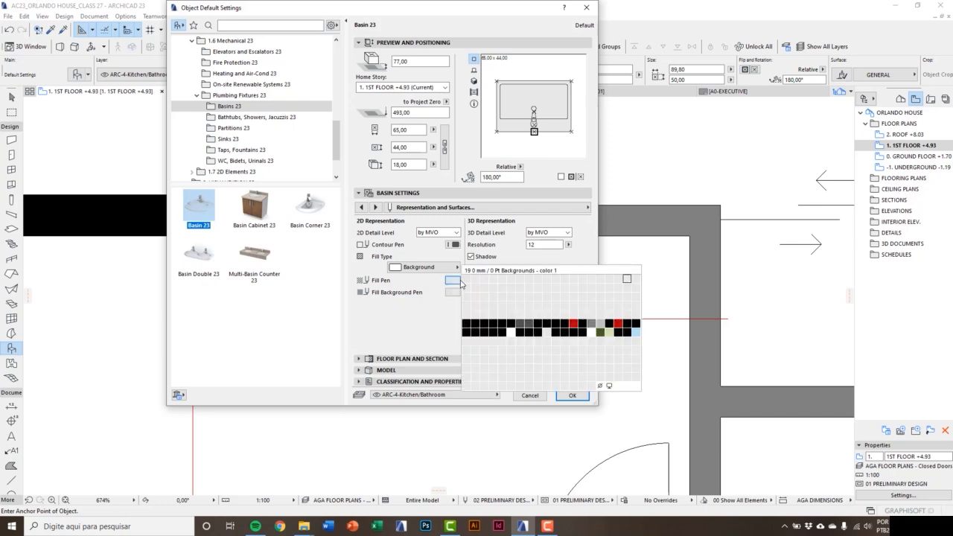
left_click(514, 337)
left_click(453, 292)
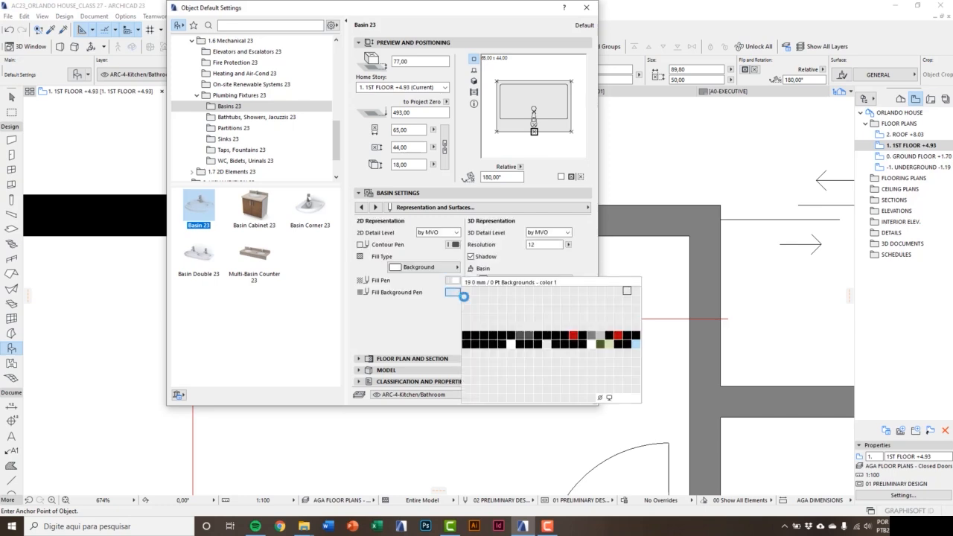
left_click(510, 344)
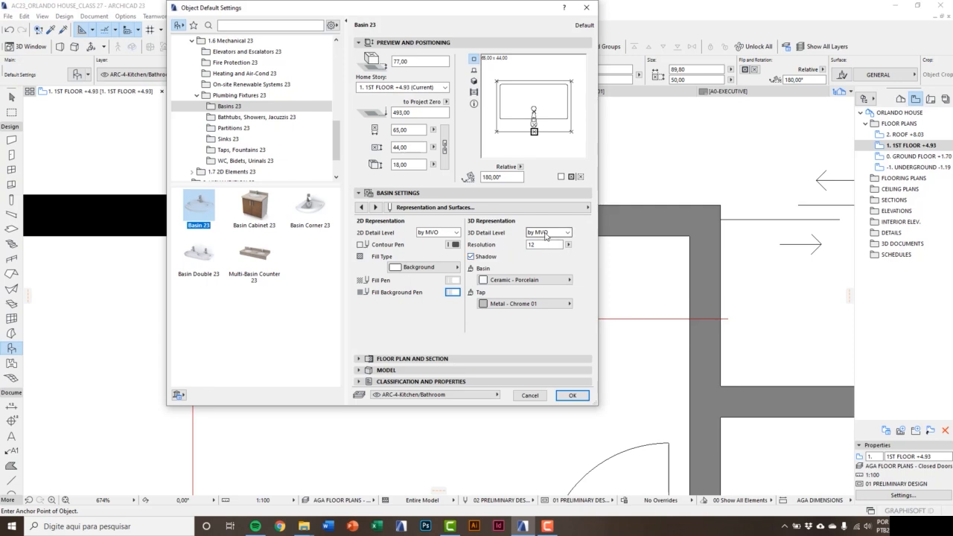
- Set the basin's 3D detail level to Full and confirm the object default settings
left_click(548, 232)
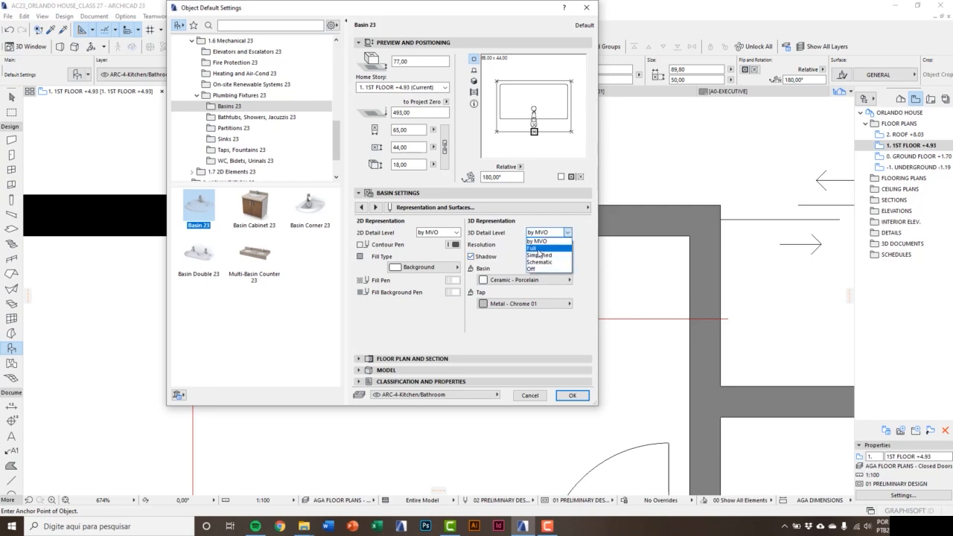
left_click(539, 249)
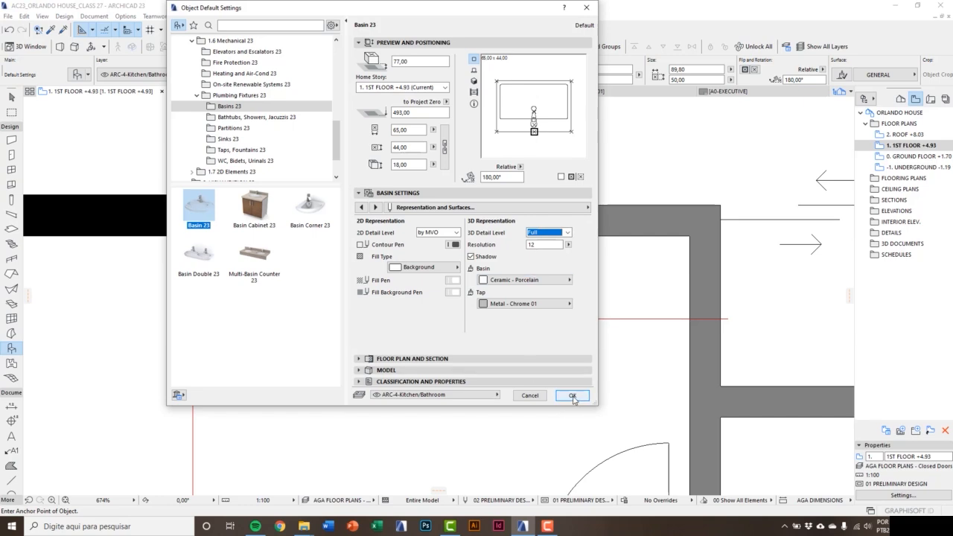
left_click(572, 396)
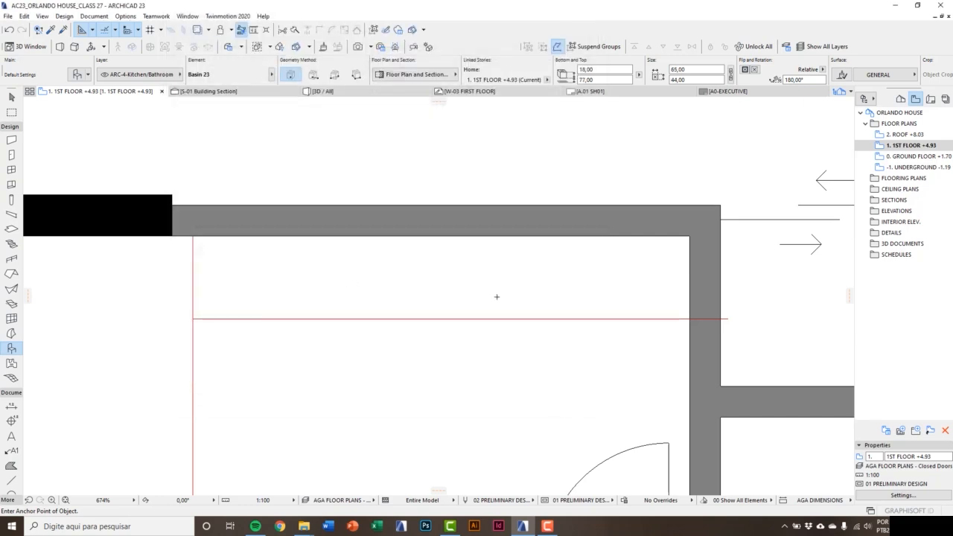
- Place the basin near the bathroom's upper wall and rotate it 180° about the midpoint of its tap-side edge
left_click(496, 297)
key("Escape")
left_click(498, 288)
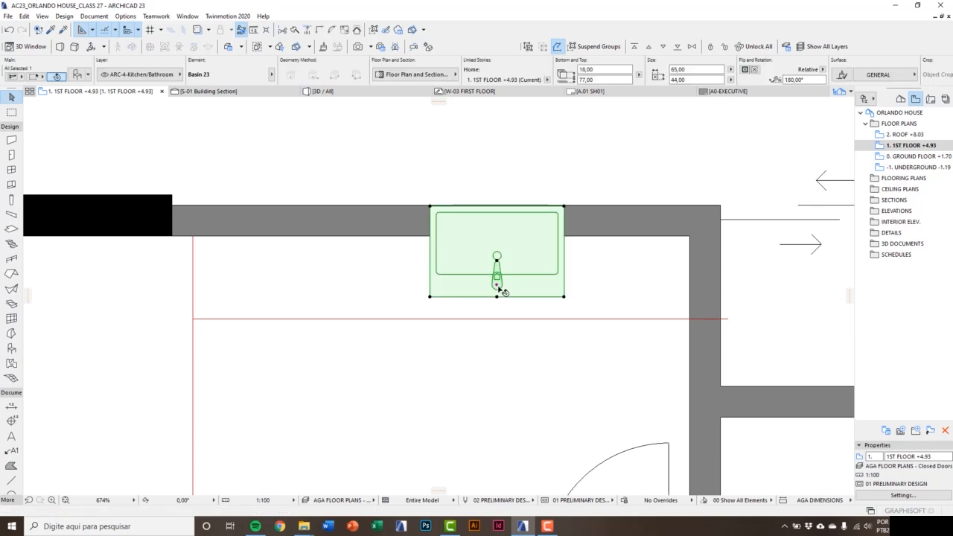
key("ctrl+e")
left_click(496, 297)
left_click(517, 296)
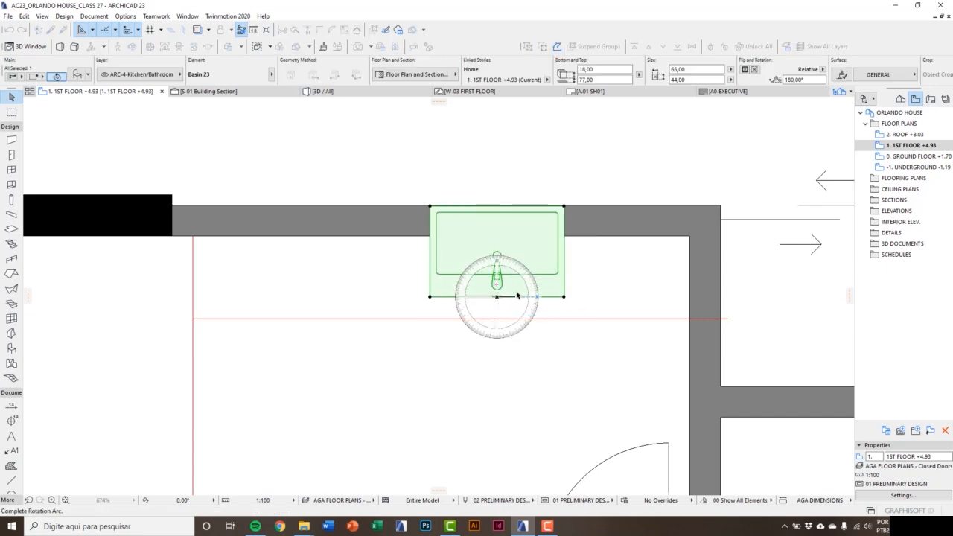
left_click(446, 302)
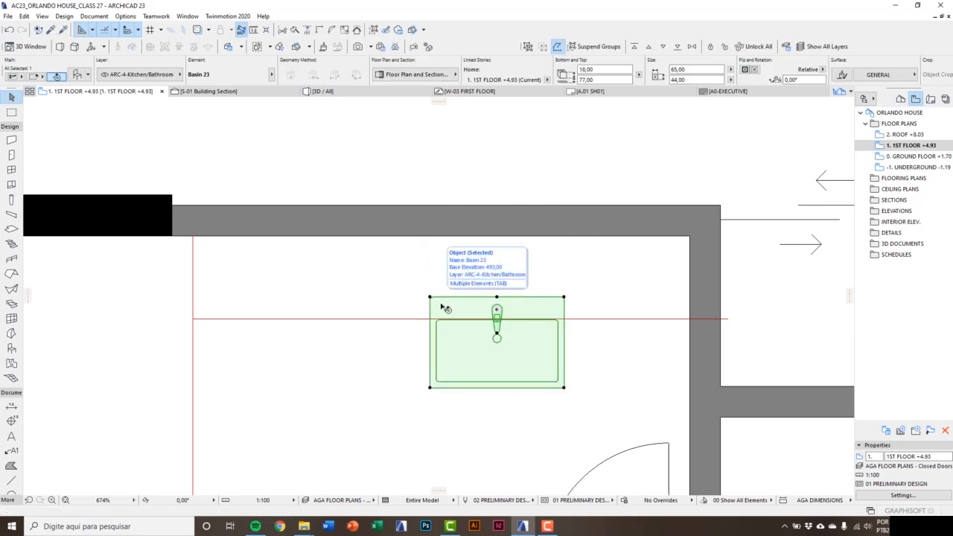
- Move the basin on the floor plan closer to the bathroom's upper-right corner, across the countertop's front line
key("ctrl+d")
left_click(496, 308)
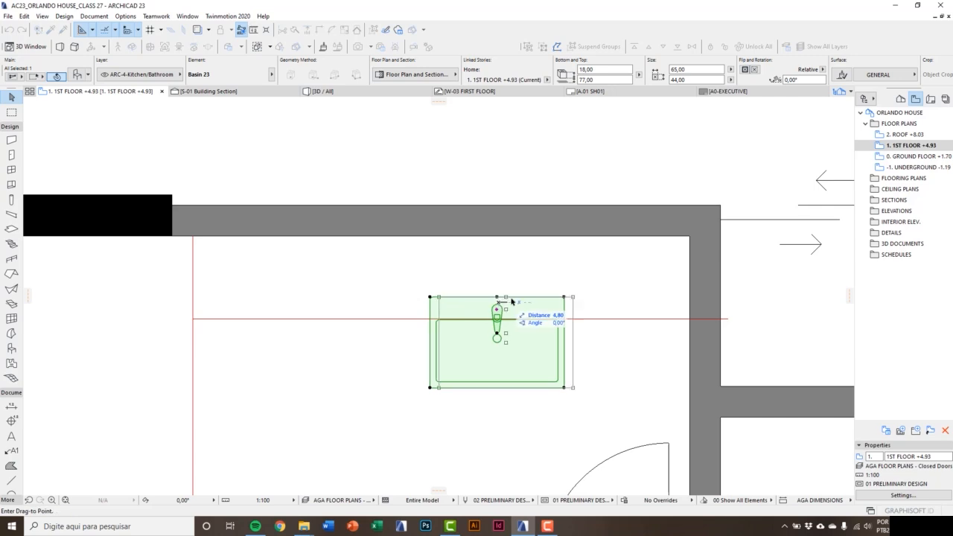
left_click(546, 262)
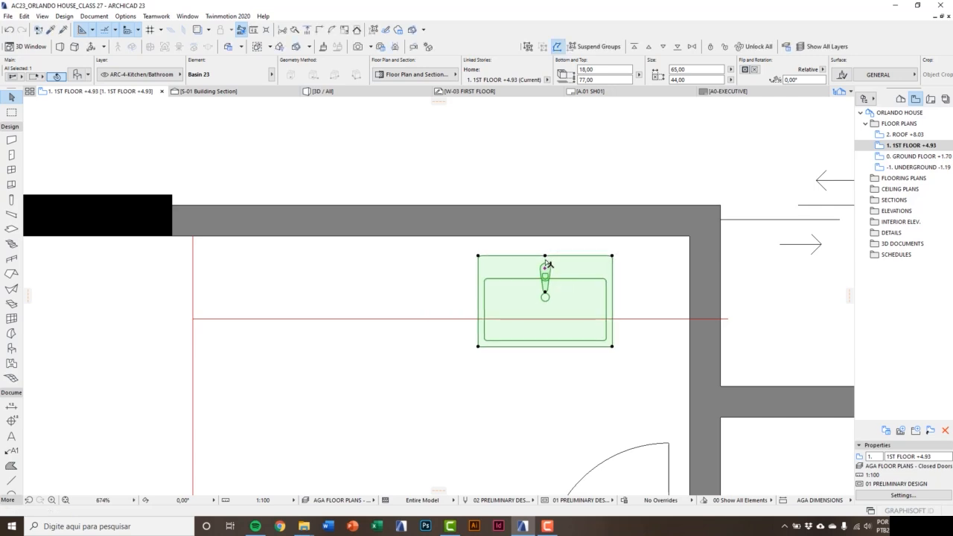
middle_click_drag(541, 319, 483, 310)
key("Escape")
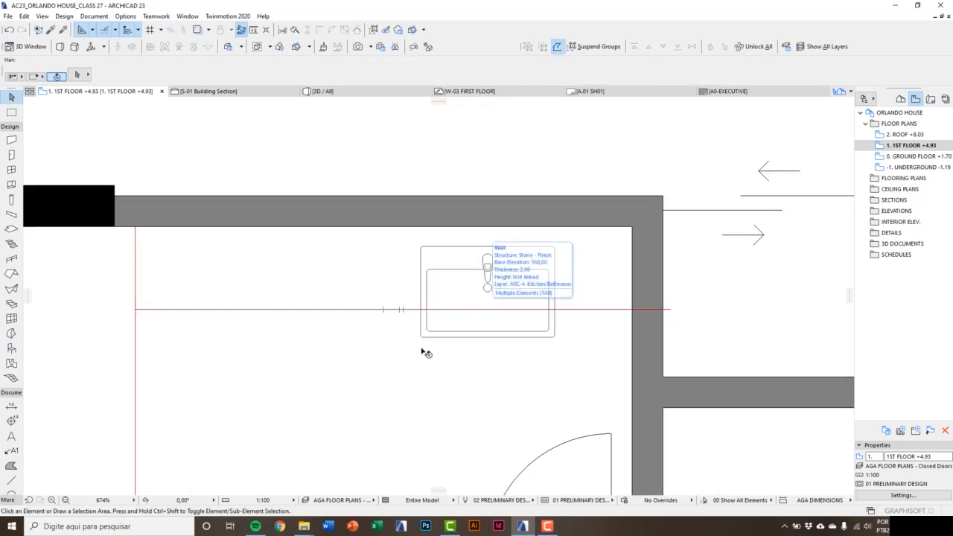
- In the 3D view, lower the basin vertically by 5 cm into the marble countertop
key("F3")
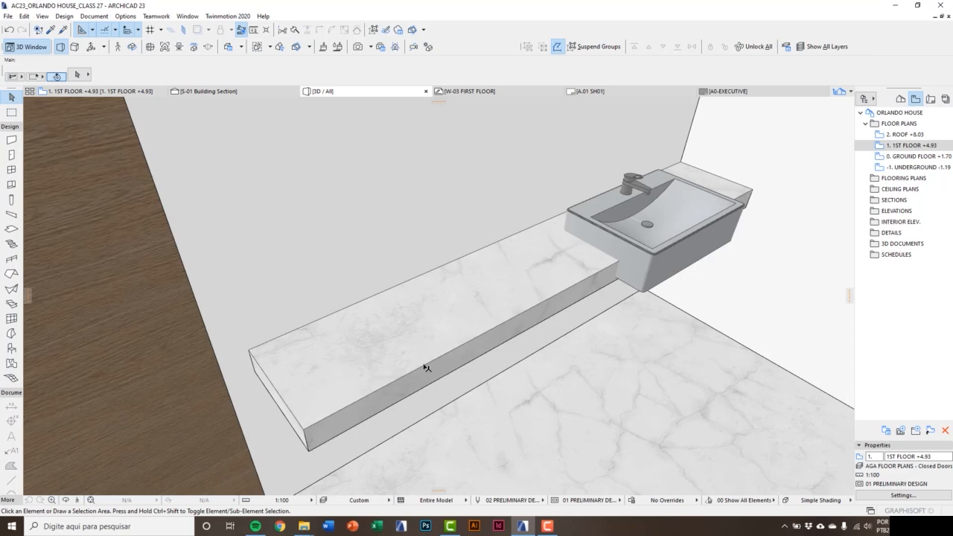
middle_click_drag(633, 273, 614, 290)
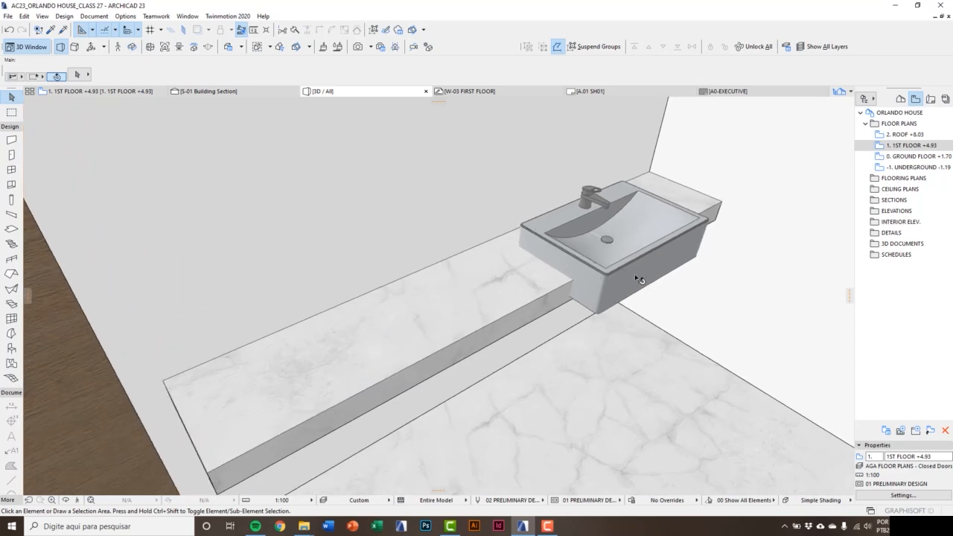
left_click(628, 283)
scroll(625, 285, "up", 2)
scroll(625, 284, "up", 1)
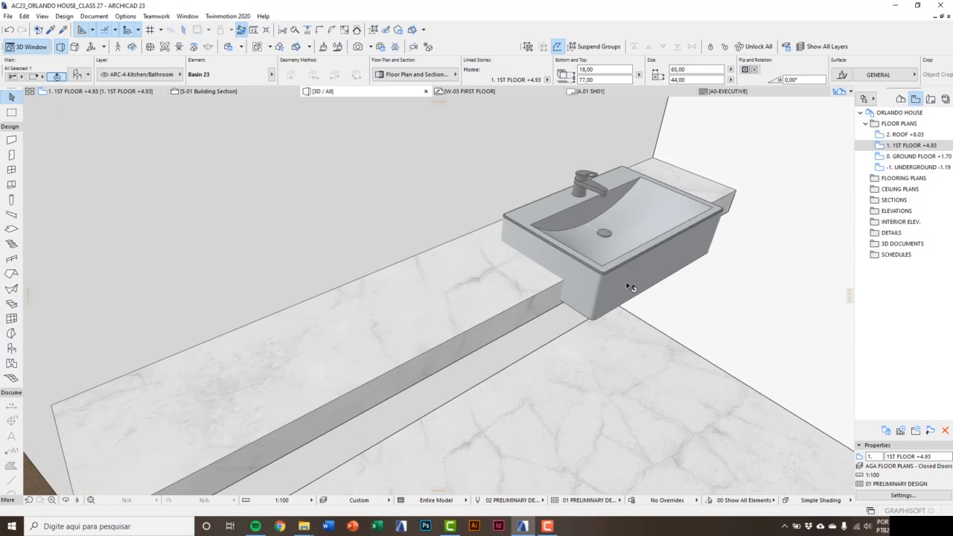
key("ctrl+d")
left_click(503, 216)
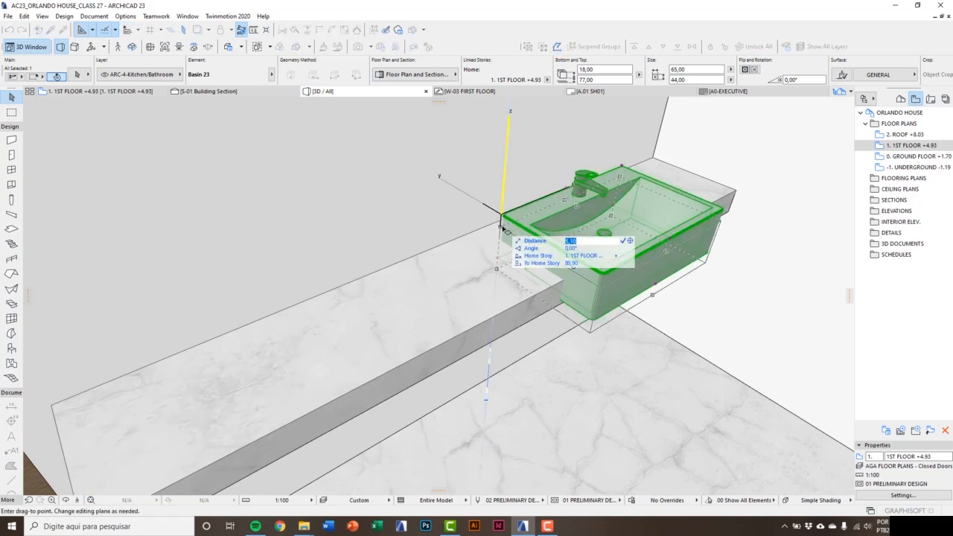
type("5")
key("Return")
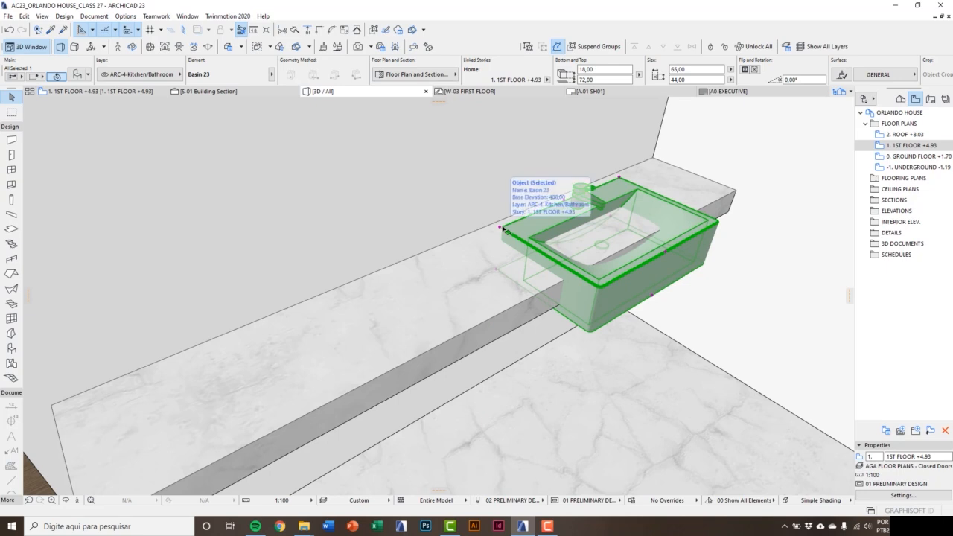
middle_click_drag(574, 250, 558, 253)
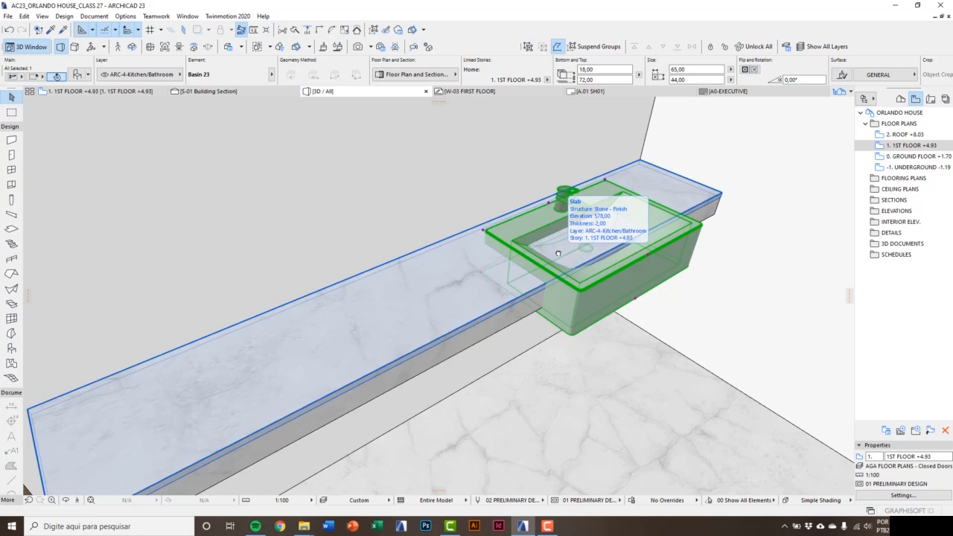
key("Escape")
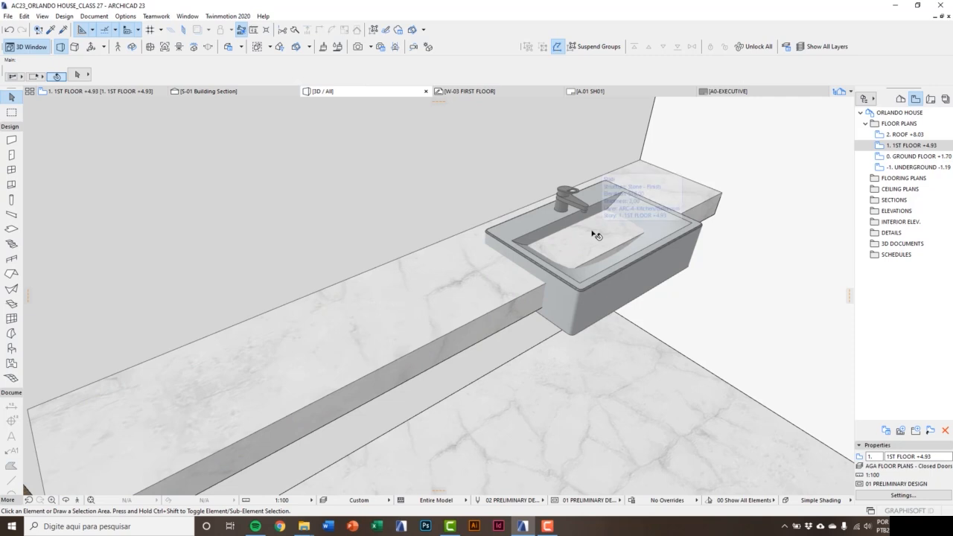
- Open Solid Element Operations and assign the basin as the operator element
middle_click_drag(592, 232, 577, 240)
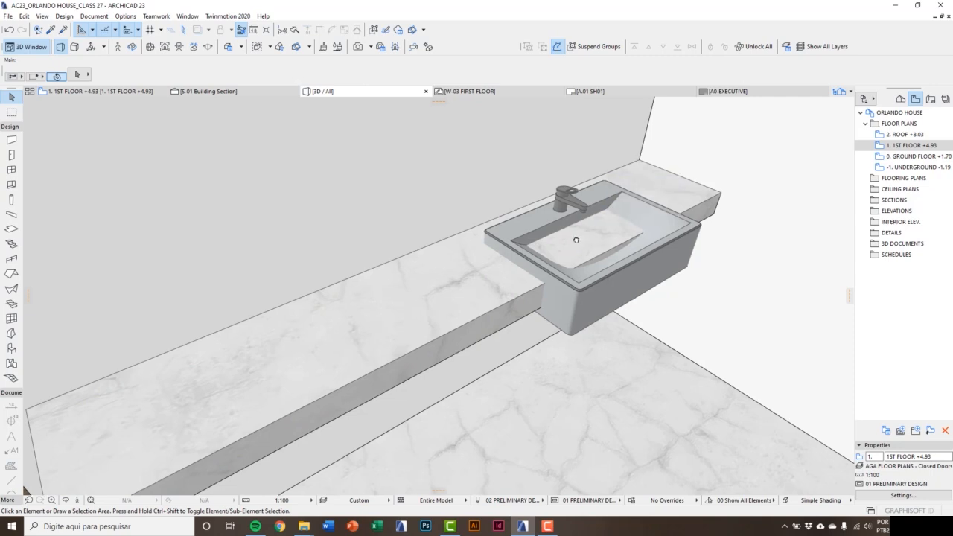
left_click(65, 17)
left_click(104, 108)
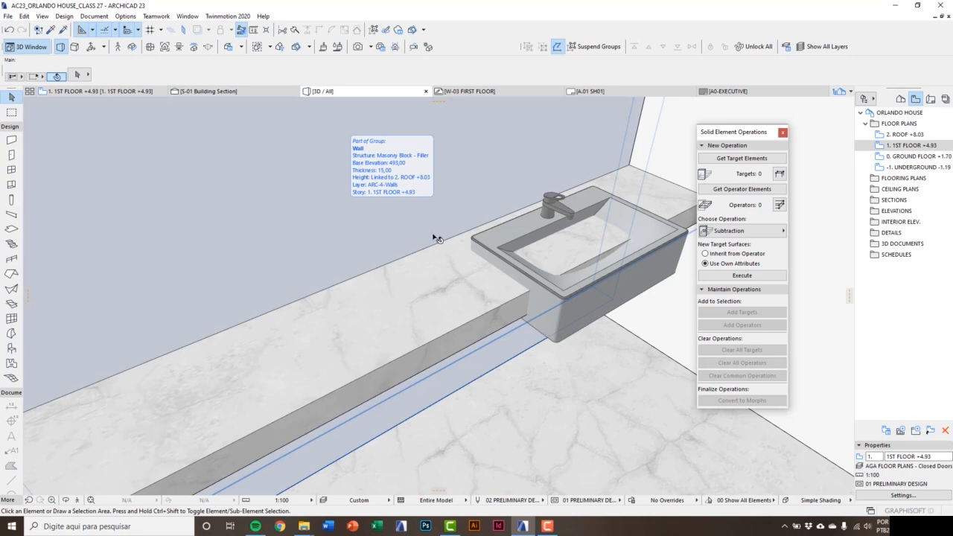
left_click(588, 315)
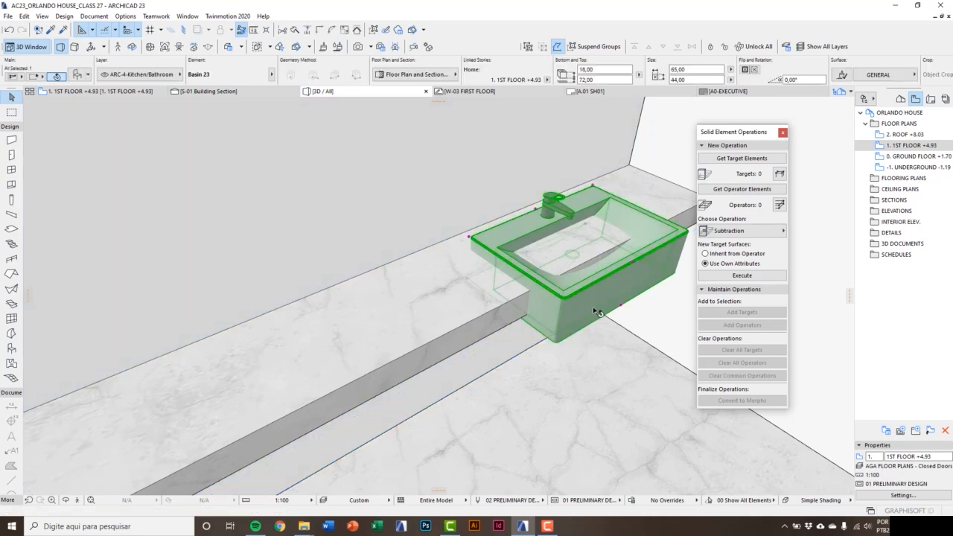
left_click(742, 190)
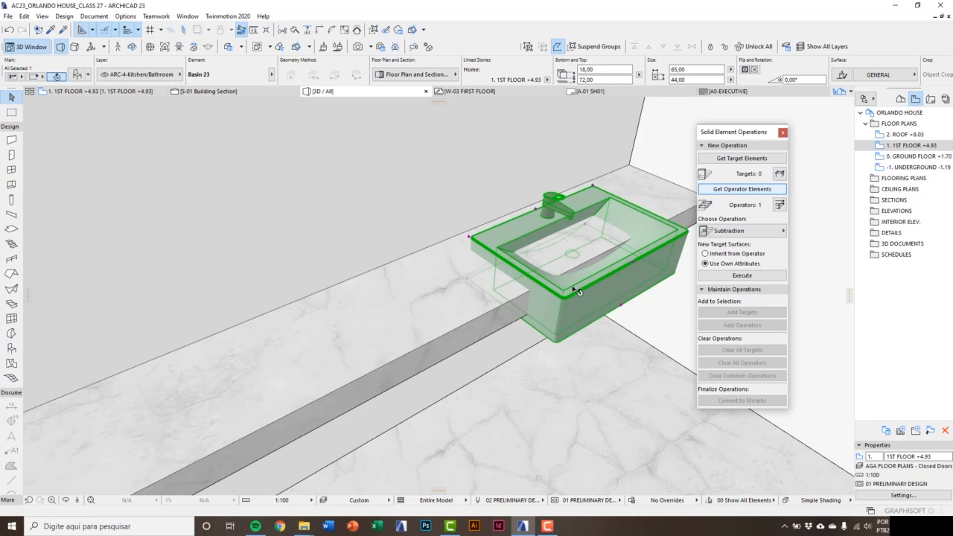
- Assign the countertop slab and its stone front wall as the target elements of the solid operation
left_click(475, 296)
left_click(482, 335, "shift")
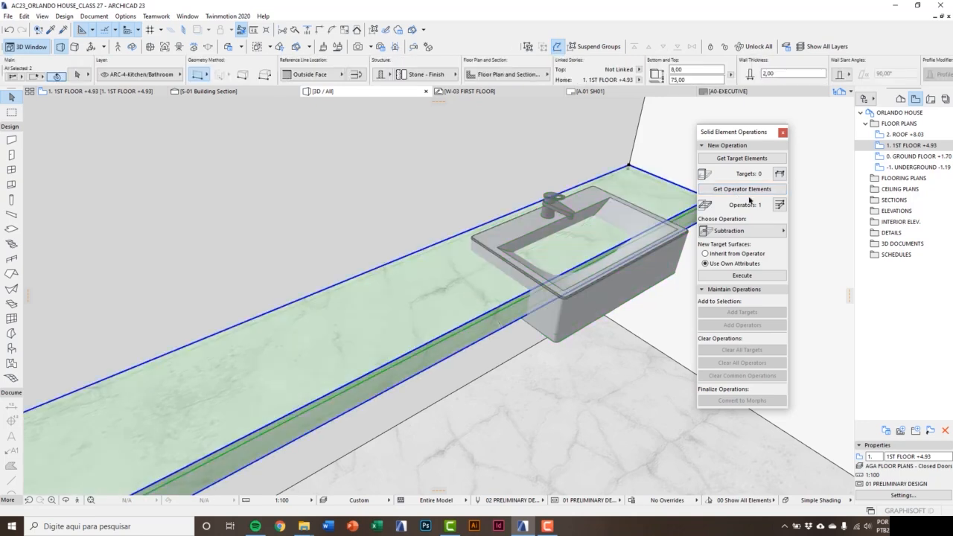
left_click(742, 158)
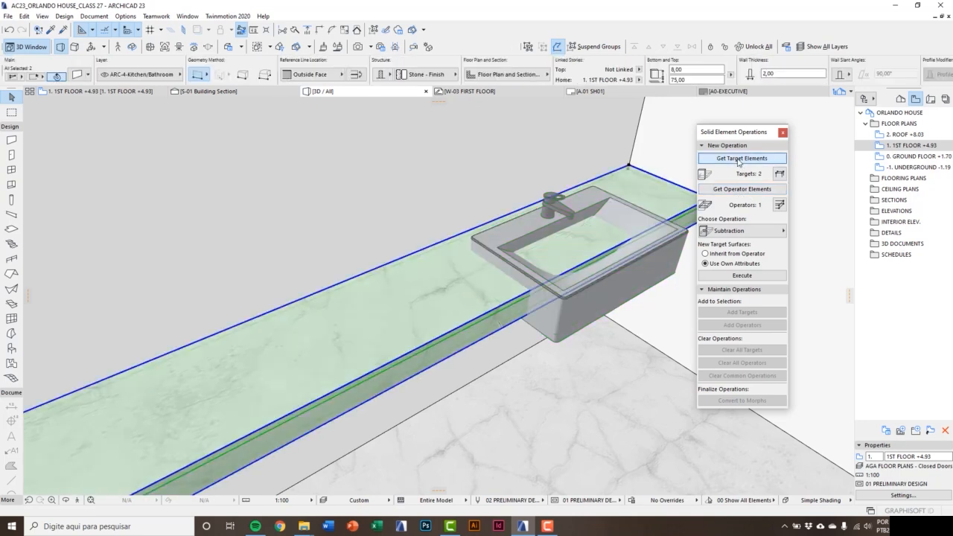
- Execute a Subtraction with upward extrusion to cut the basin out of the countertop, and return to the first-floor plan
left_click(741, 231)
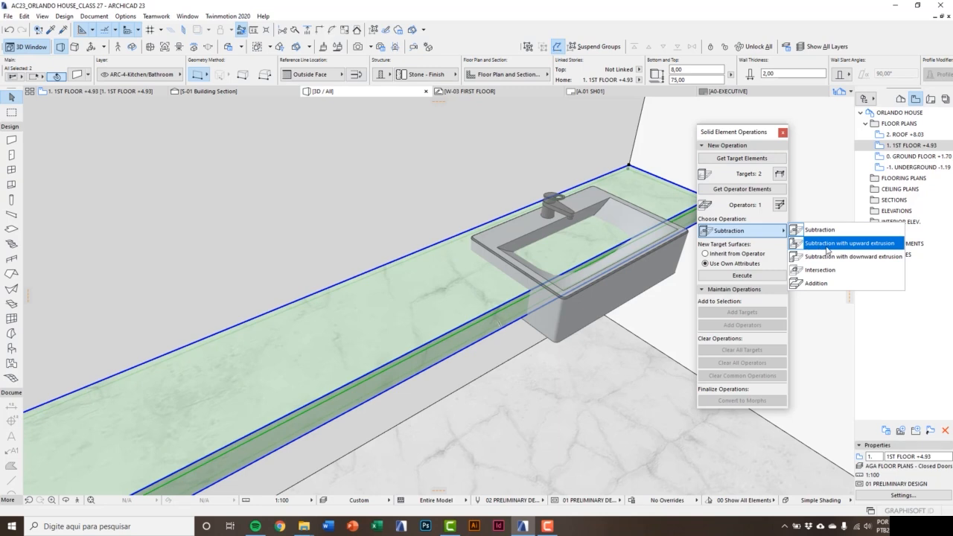
left_click(828, 243)
left_click(755, 276)
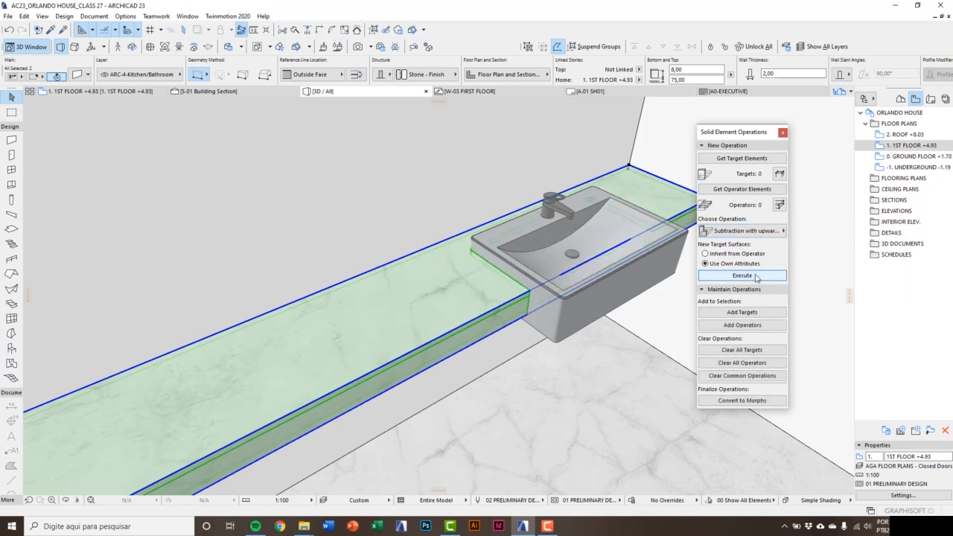
key("Escape")
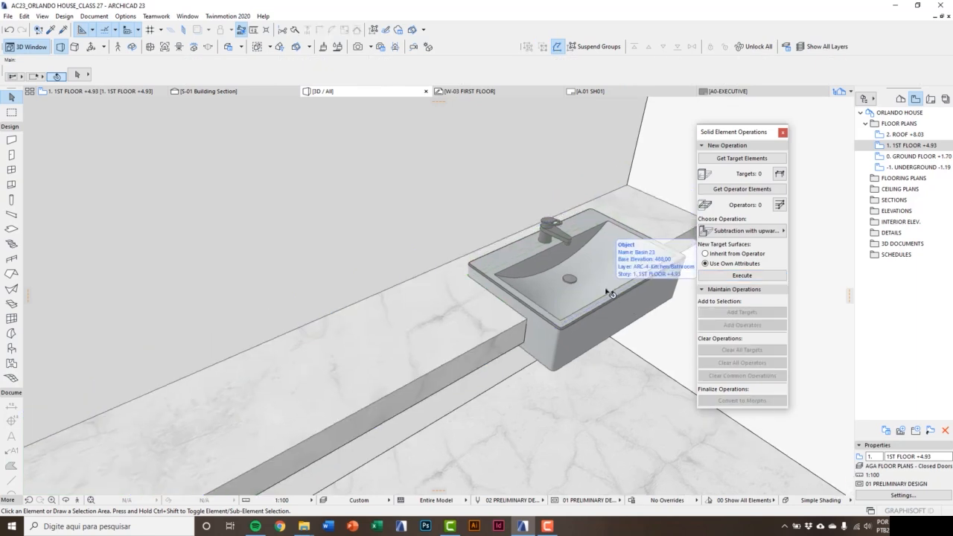
key("F2")
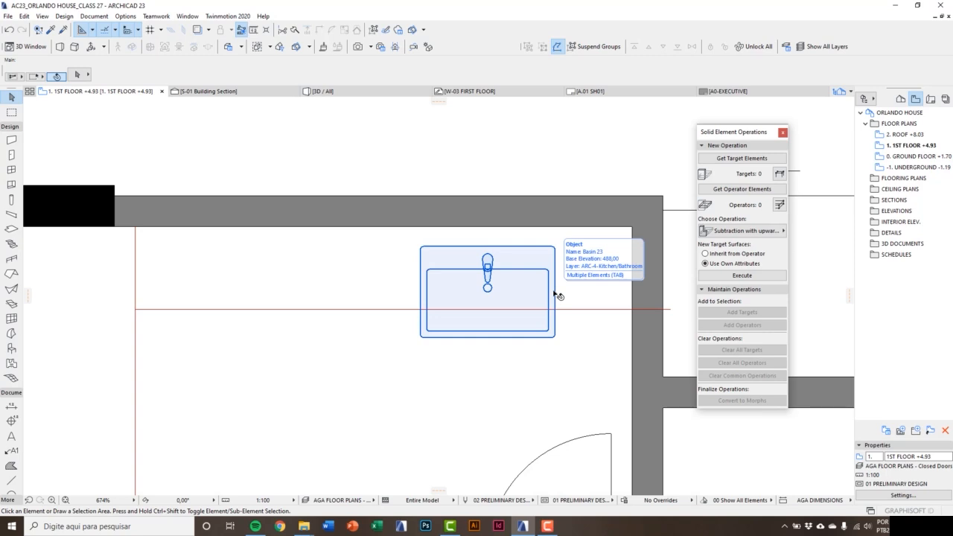
- Delete the two red 2D helper lines that mark the countertop's outline on the first-floor plan
scroll(559, 296, "down", 4)
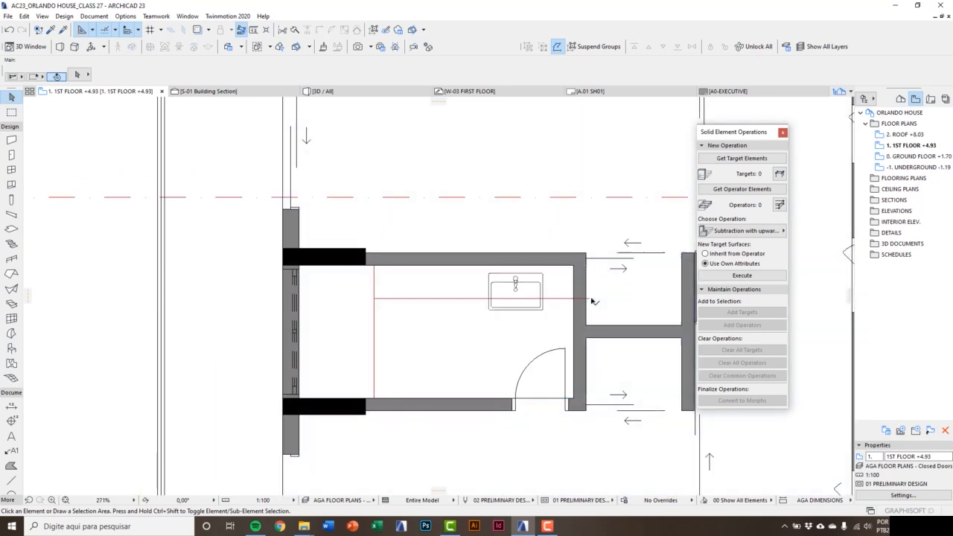
left_click(593, 301)
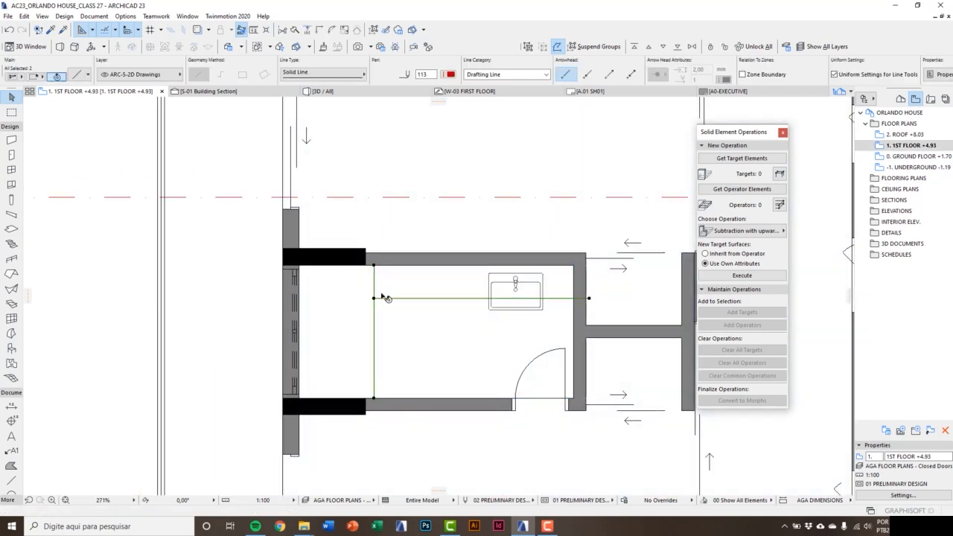
key("Delete")
middle_click_drag(383, 327, 360, 345)
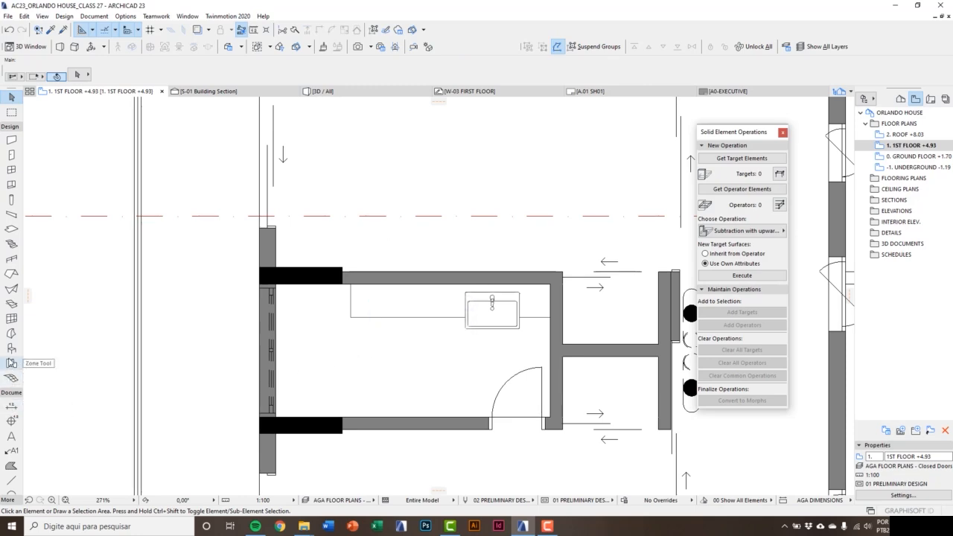
- Choose WC 23 from the WC, Bidets, Urinals library folder as the object default and set its bowl to Type 6
double_click(11, 350)
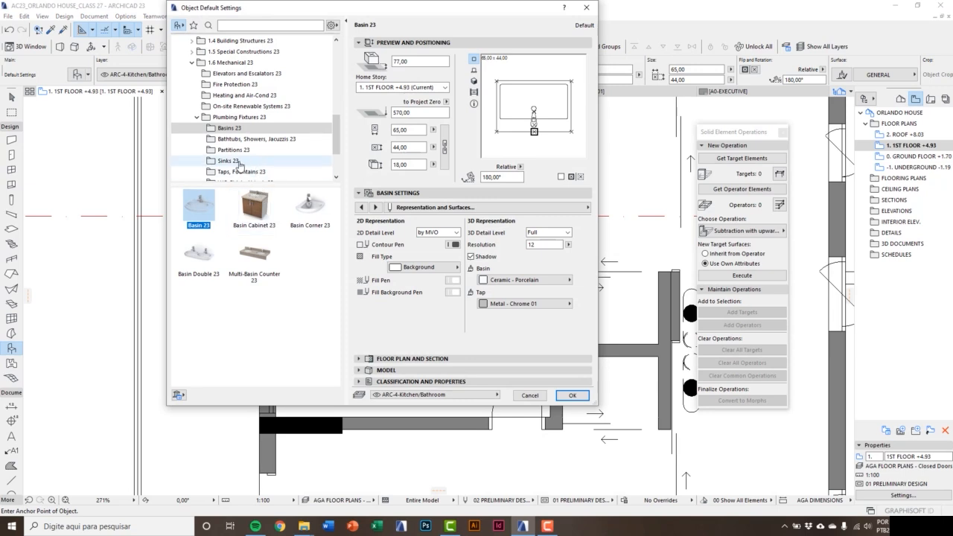
scroll(239, 153, "down", 1)
left_click(239, 151)
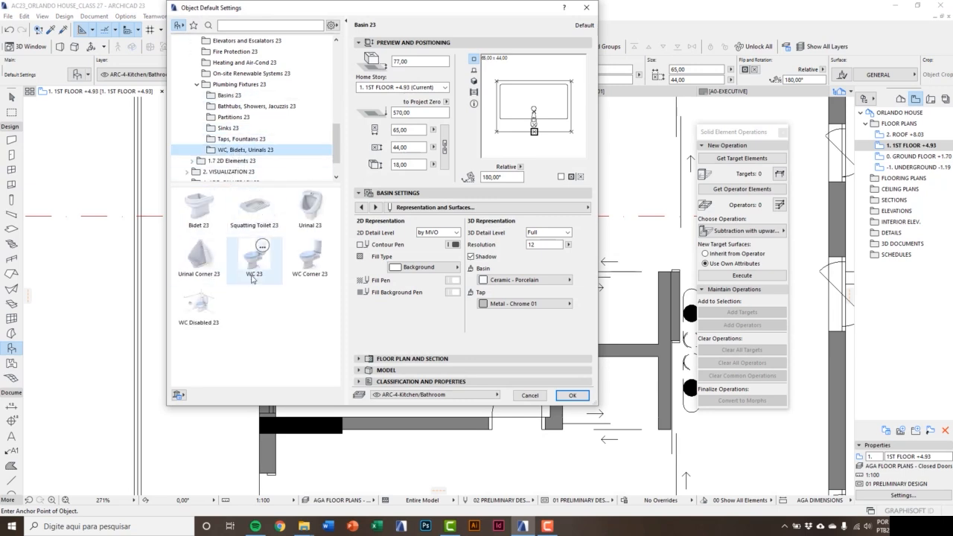
left_click(253, 277)
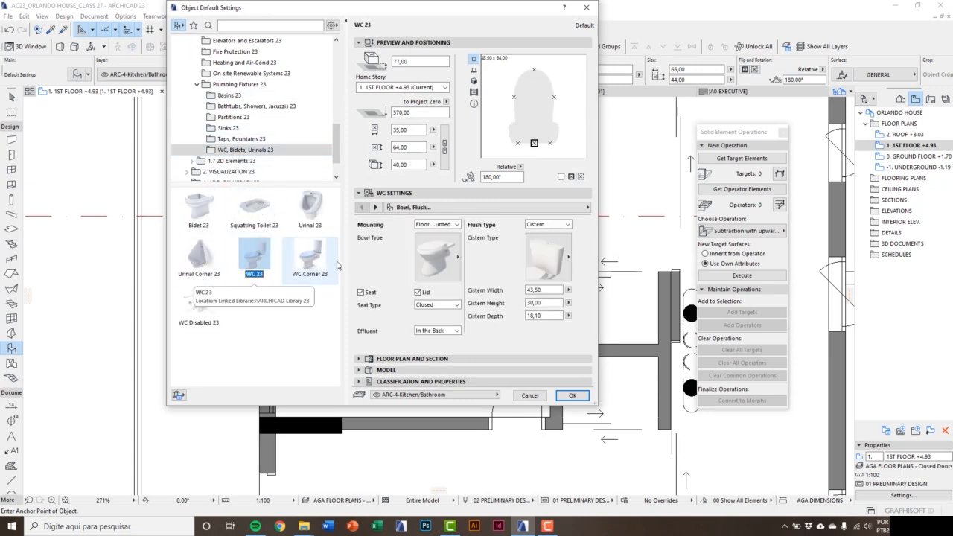
left_click(429, 262)
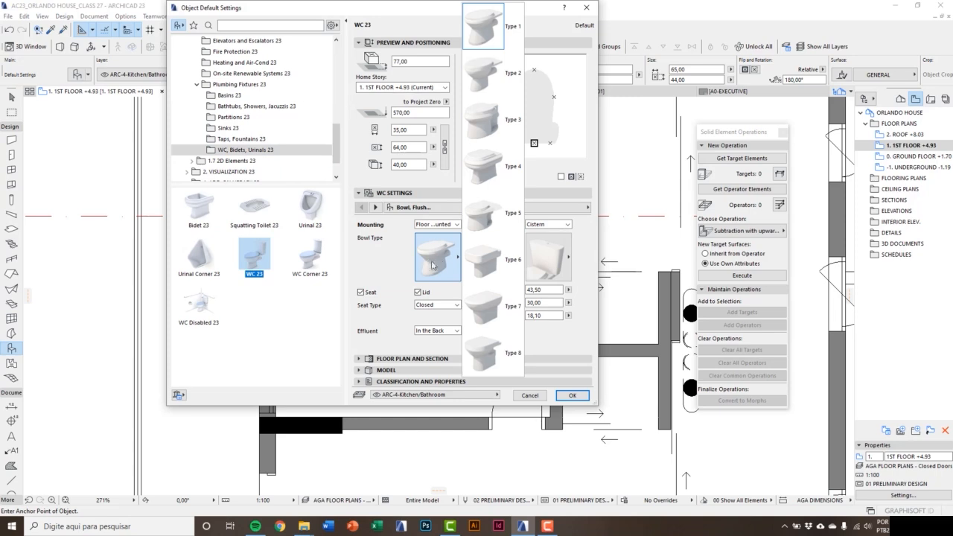
left_click(473, 262)
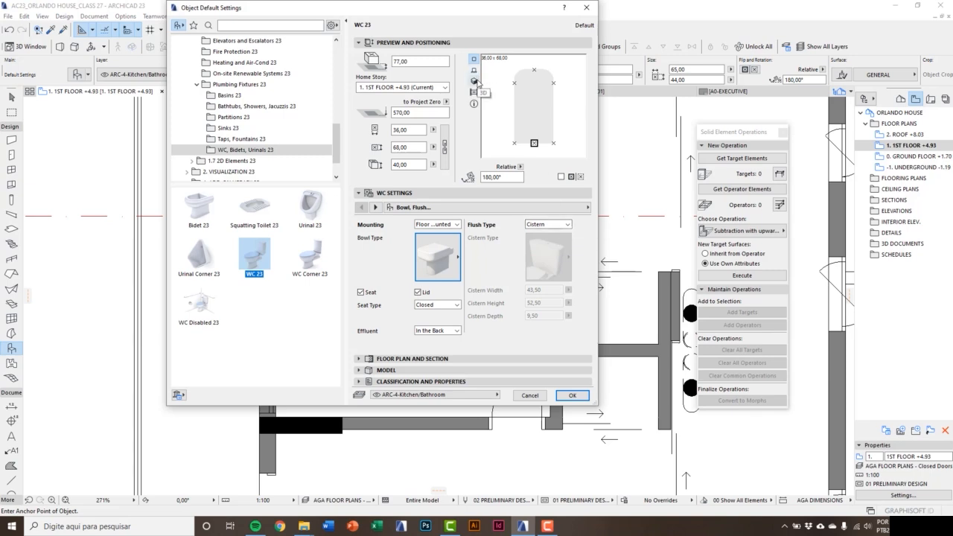
- Switch the WC preview to 3D and set the object's rotation angle to 0°
left_click(474, 80)
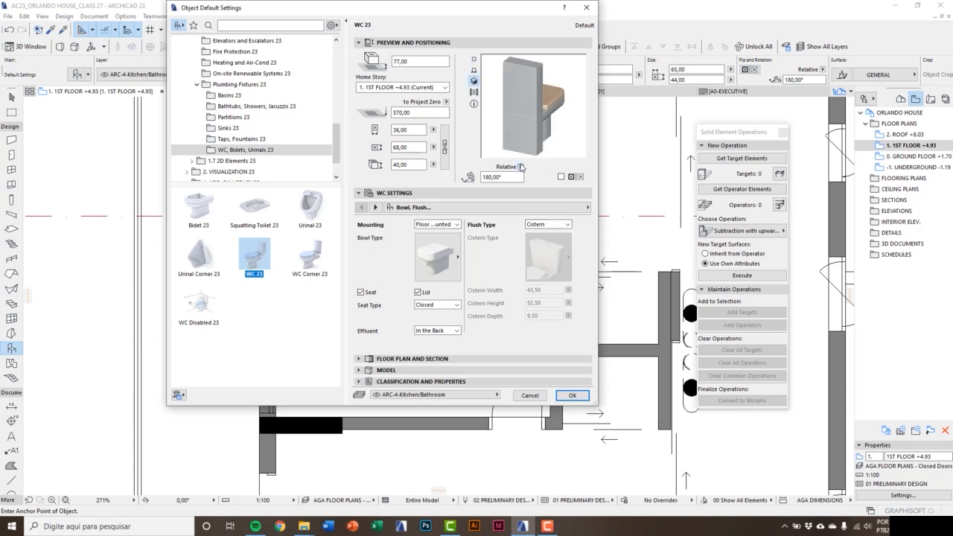
double_click(504, 177)
type("0")
key("Return")
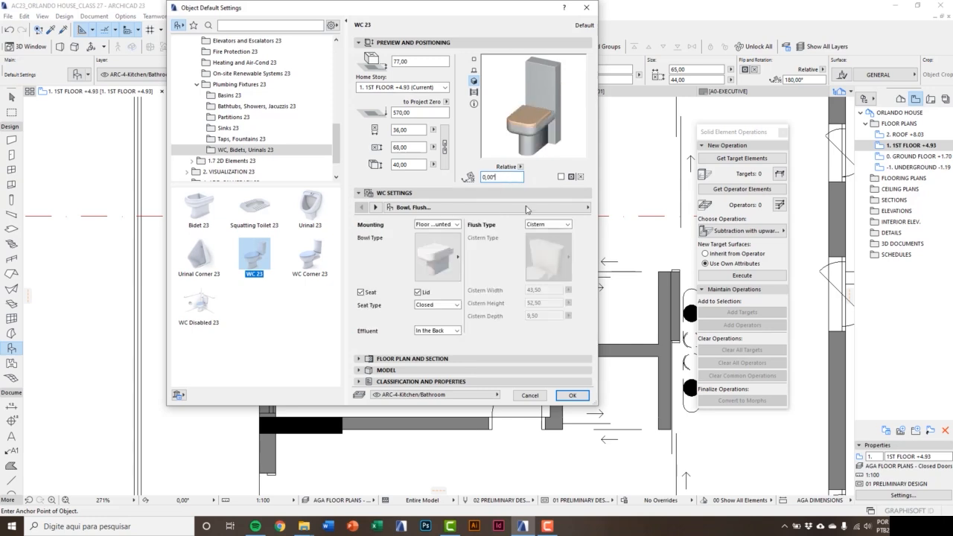
- Try the Elevated Cistern, In-Wall Carrier and Flushometer flush types on the WC and compare them in the preview
left_click(546, 226)
left_click(564, 225)
left_click(558, 240)
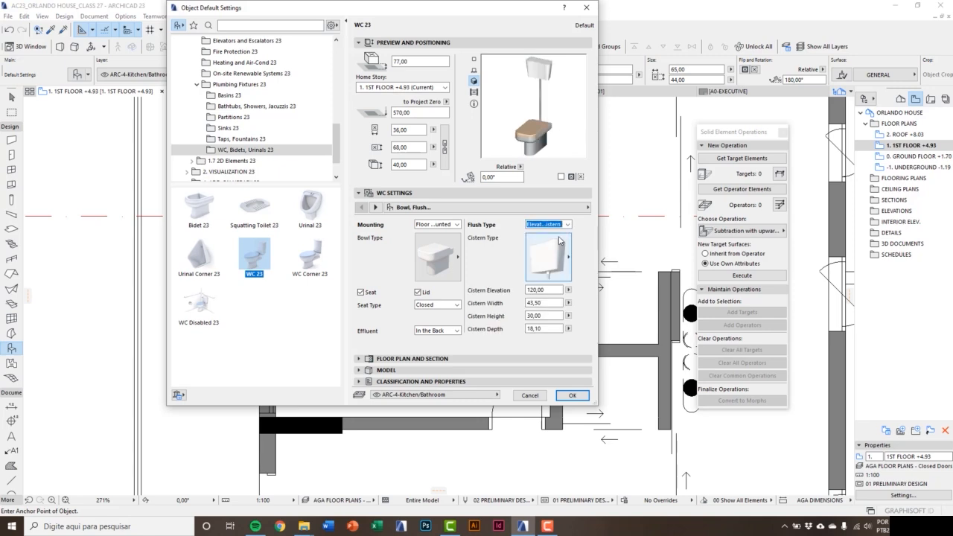
left_click(562, 244)
left_click(563, 246)
left_click(567, 224)
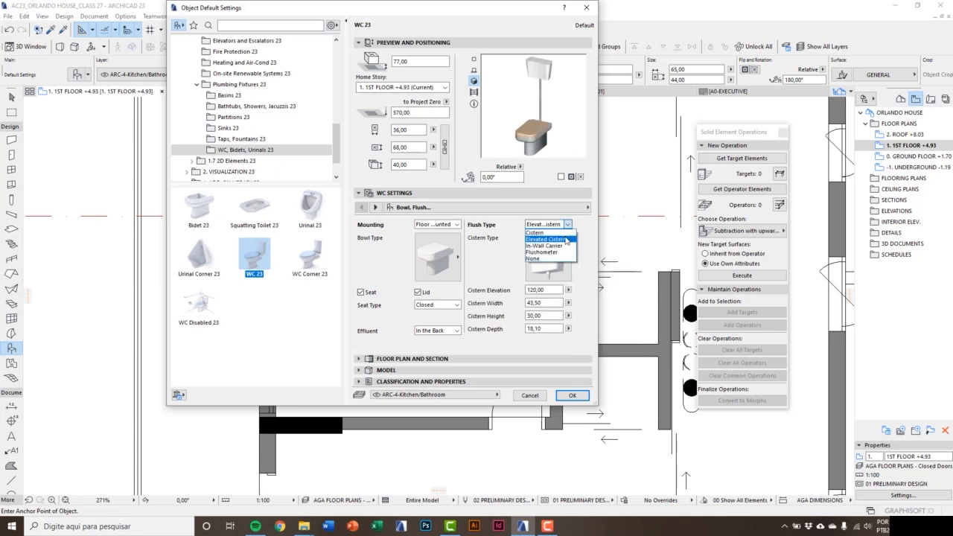
left_click(564, 245)
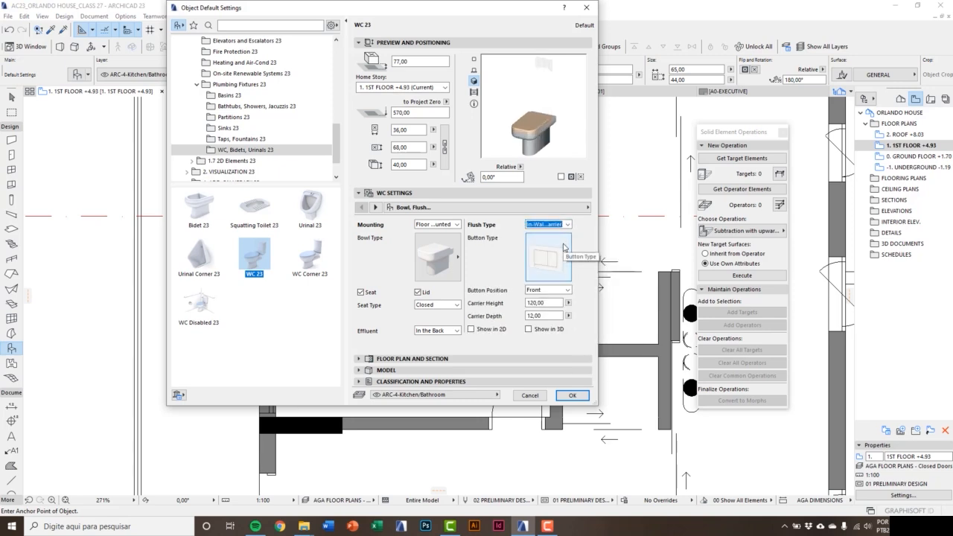
left_click(563, 249)
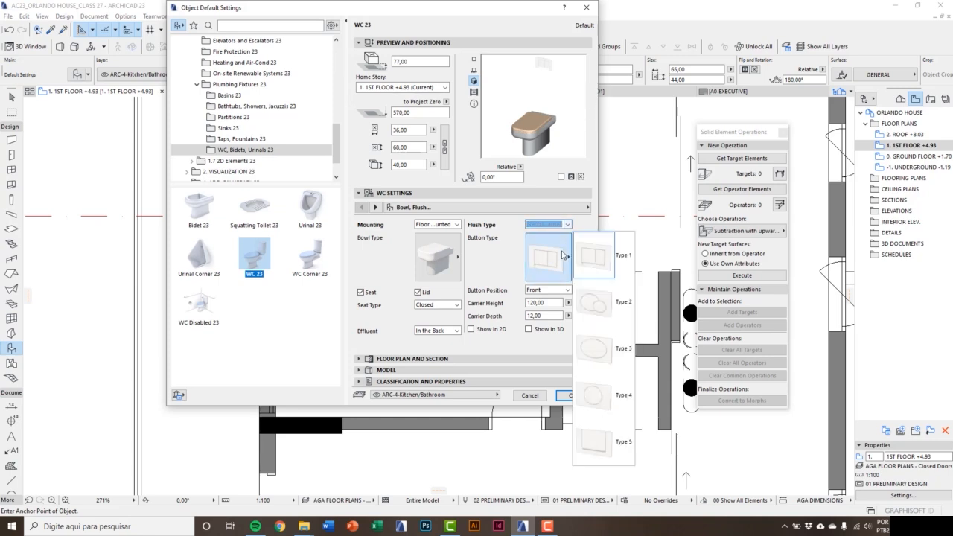
left_click(564, 255)
left_click(547, 224)
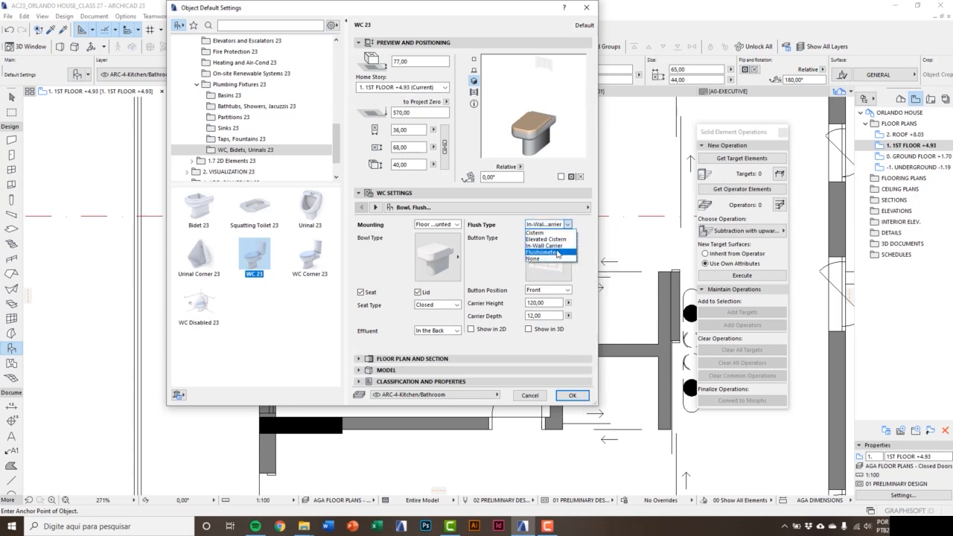
left_click(557, 253)
- Set the WC's flush type to In-Wall Carrier and keep the Type 1 flush button
left_click(564, 225)
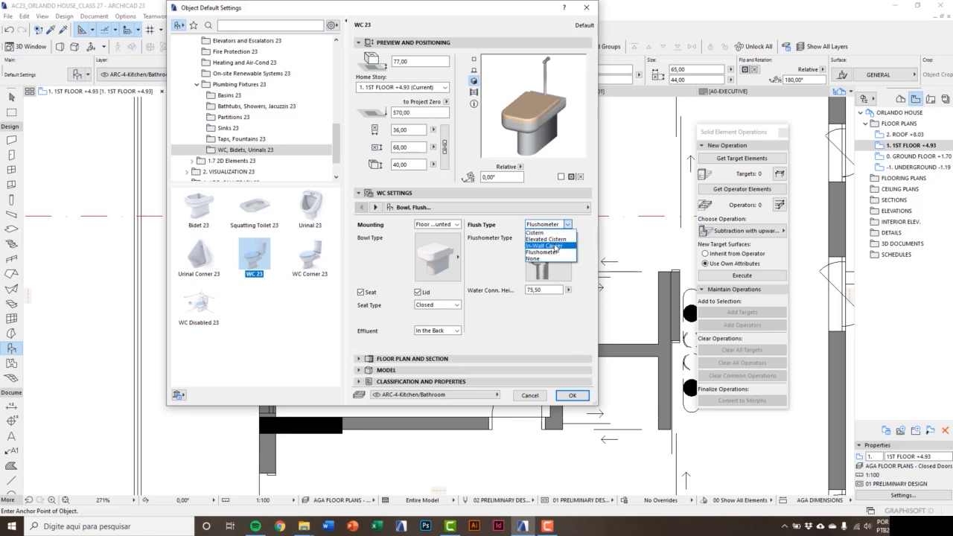
left_click(547, 245)
left_click(560, 255)
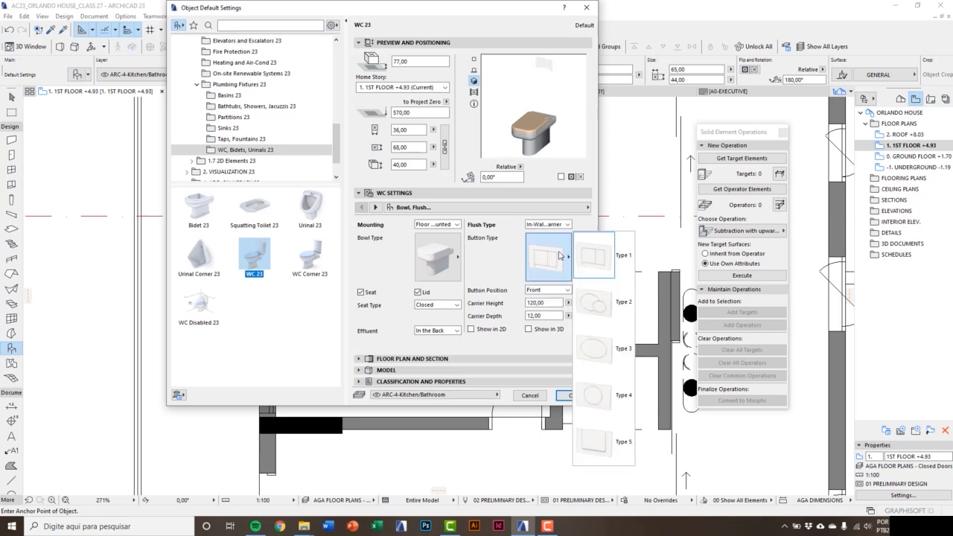
left_click(559, 255)
- Give the WC a visible contour pen for its 2D representation, and assign white background pen 126 to its fill and fill background
left_click(376, 207)
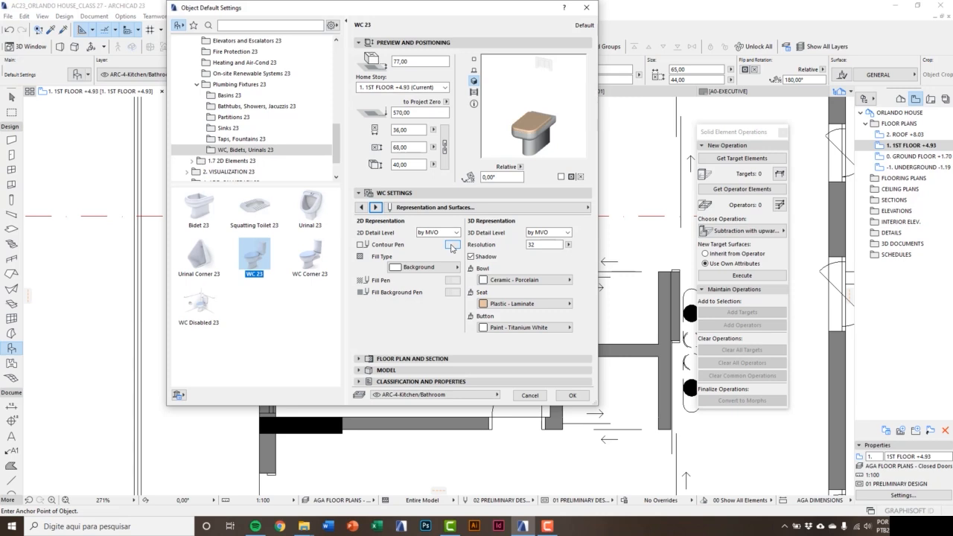
left_click(451, 245)
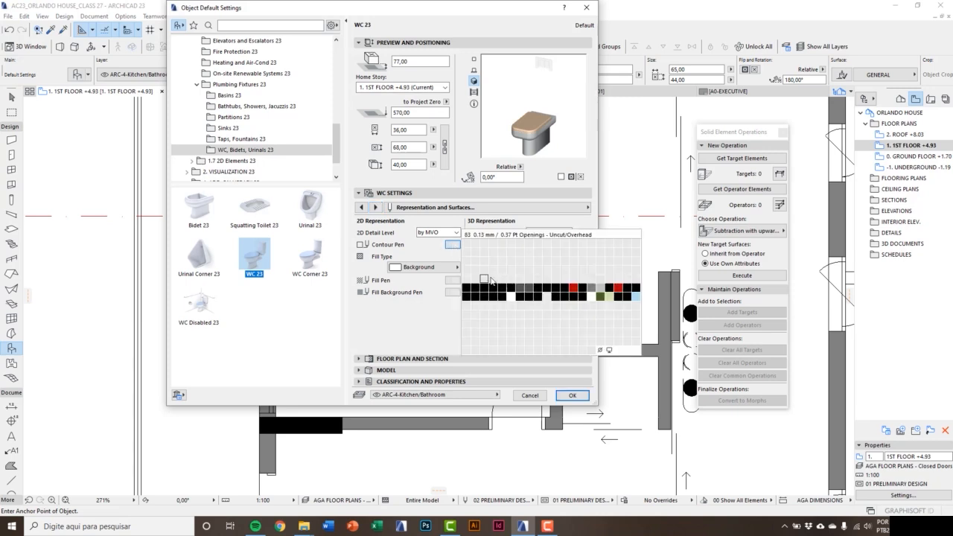
left_click(529, 290)
left_click(452, 280)
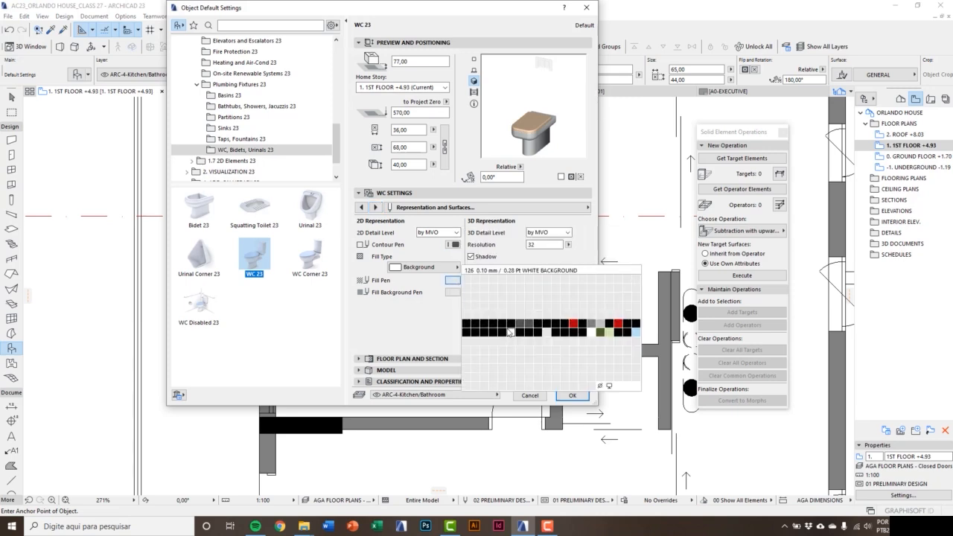
left_click(510, 335)
left_click(452, 292)
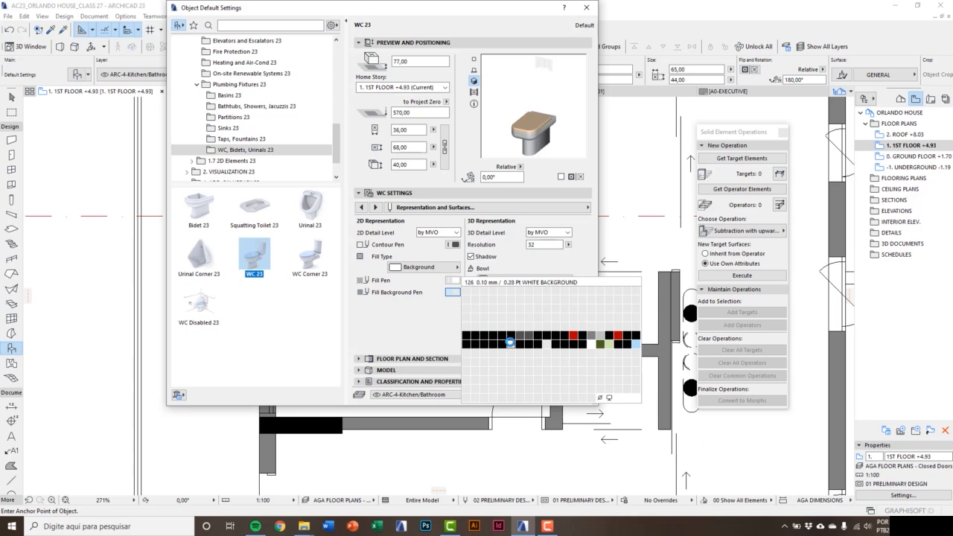
left_click(510, 343)
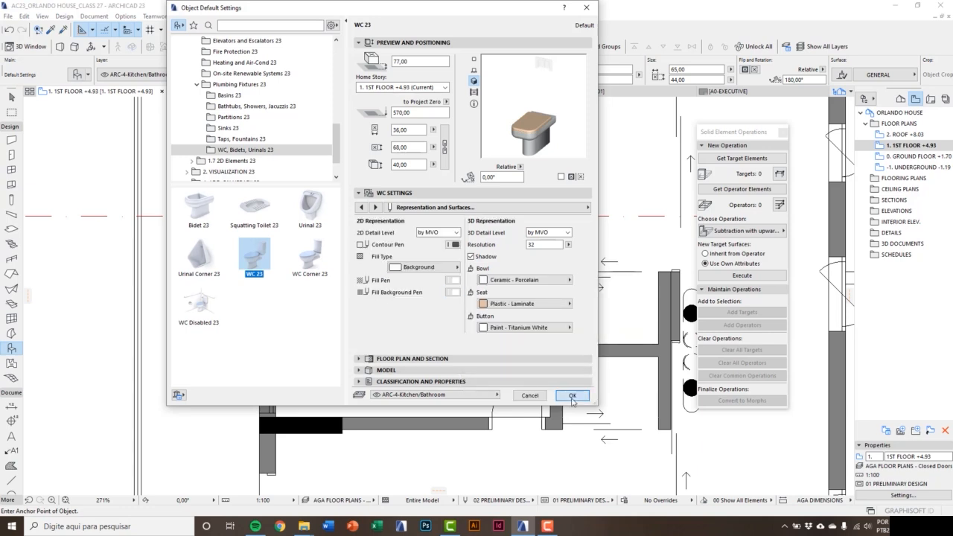
- Place the WC on the inner face of the bathroom's door-side wall and rotate it 180° about its back midpoint into the room
left_click(571, 396)
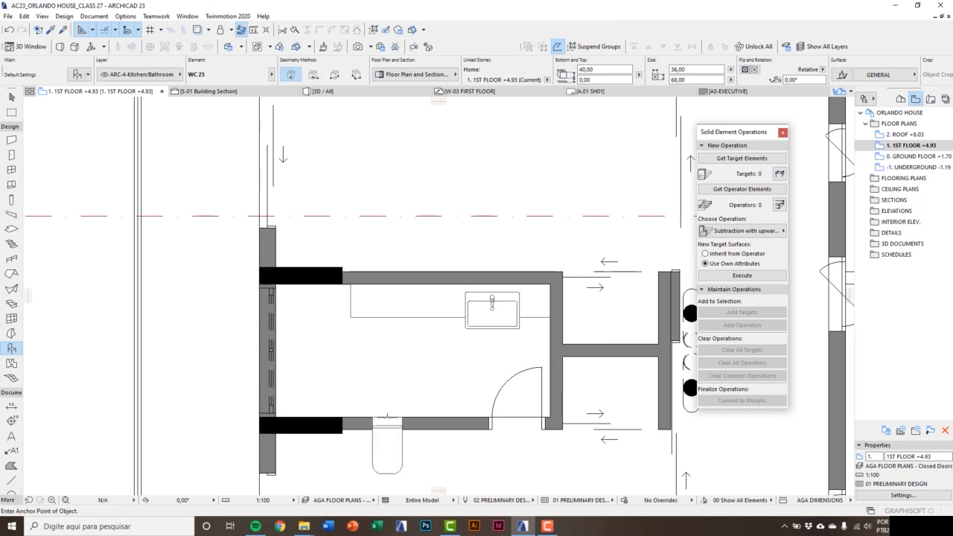
scroll(387, 417, "up", 2)
left_click(388, 419)
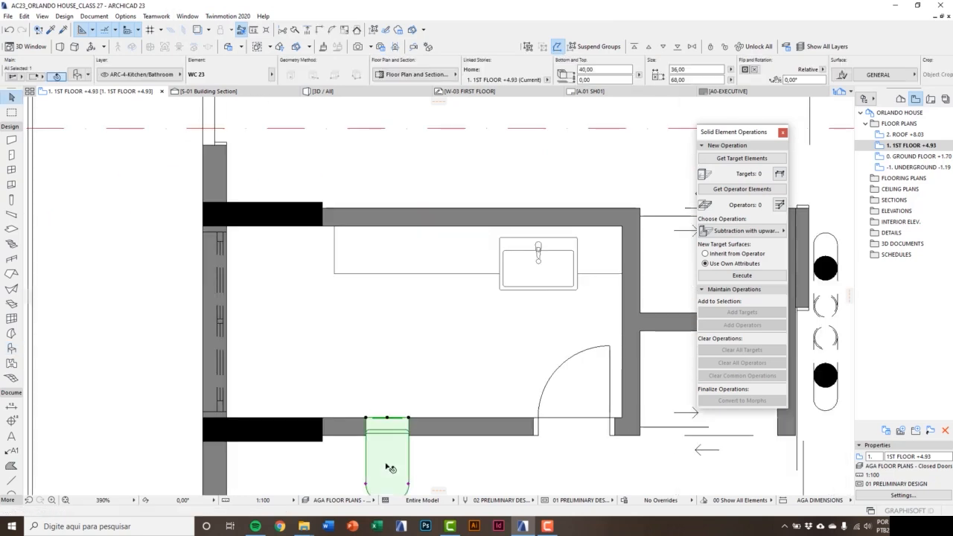
left_click(387, 416)
left_click(428, 417)
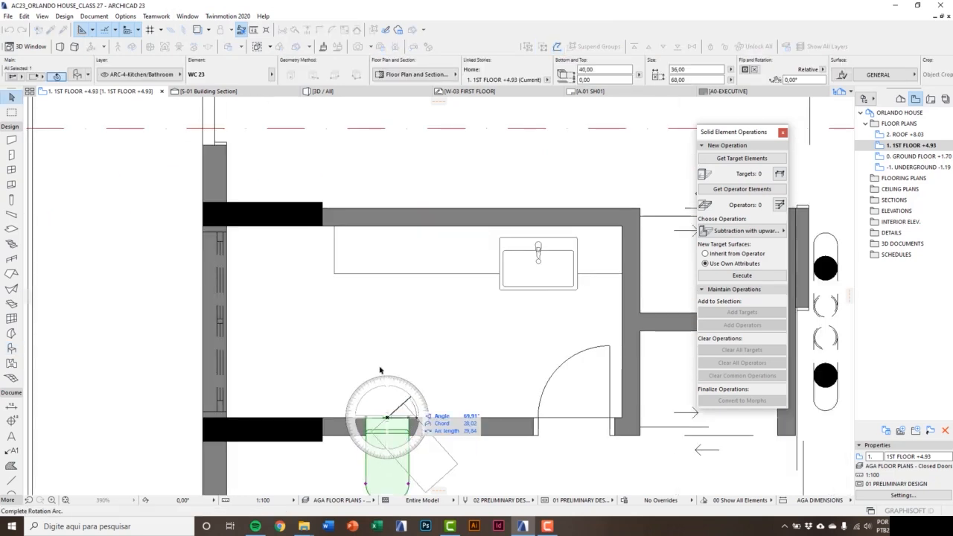
left_click(337, 417)
- Shorten the WC's depth slightly by stretching its front edge toward the wall, and deselect it
left_click(387, 339)
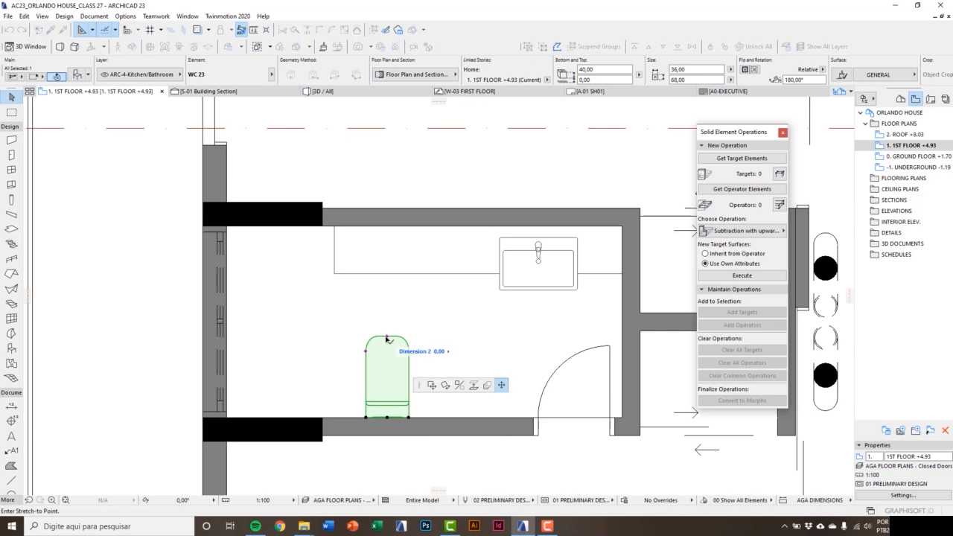
left_click(387, 345)
key("Escape")
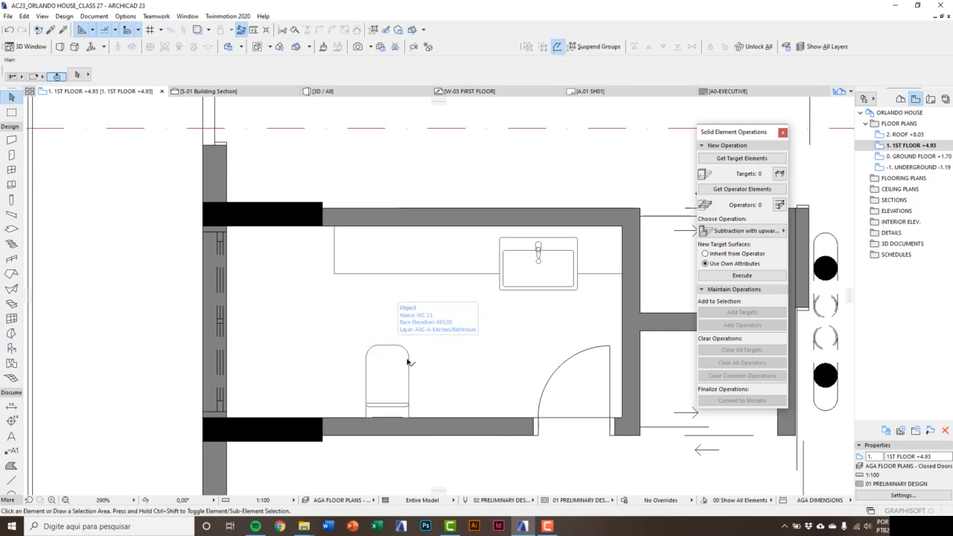
- Inspect the placed WC and basin in the 3D view, and return to the first-floor plan
key("F3")
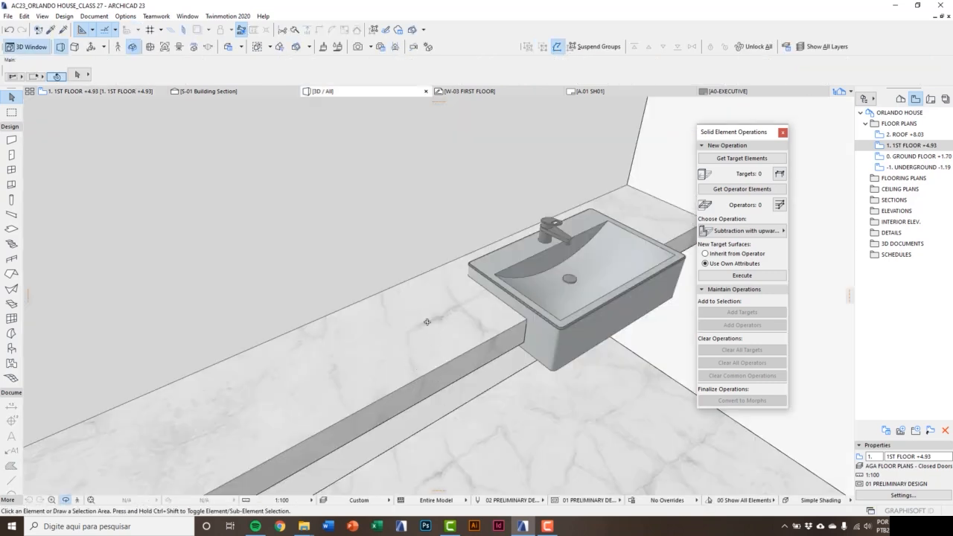
middle_click_drag(426, 321, 472, 371, "shift")
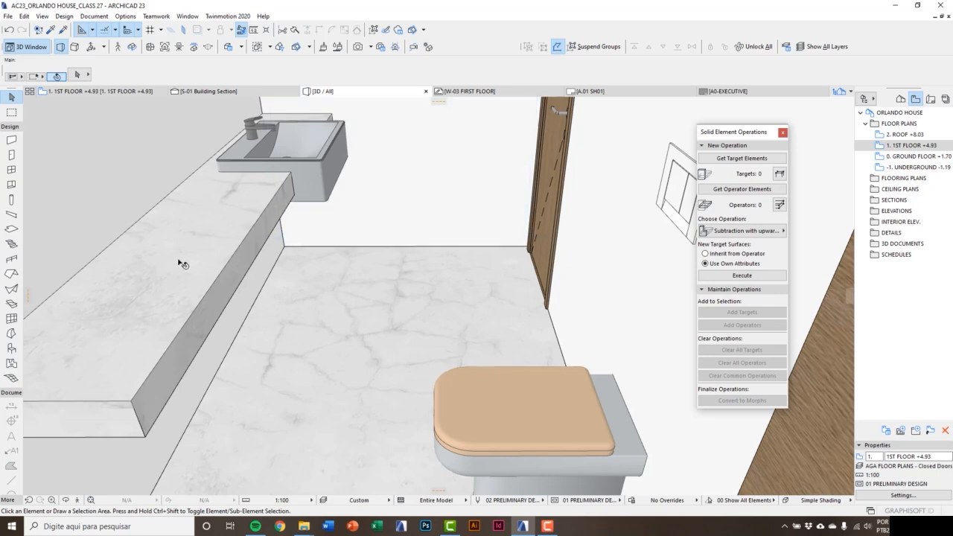
key("F2")
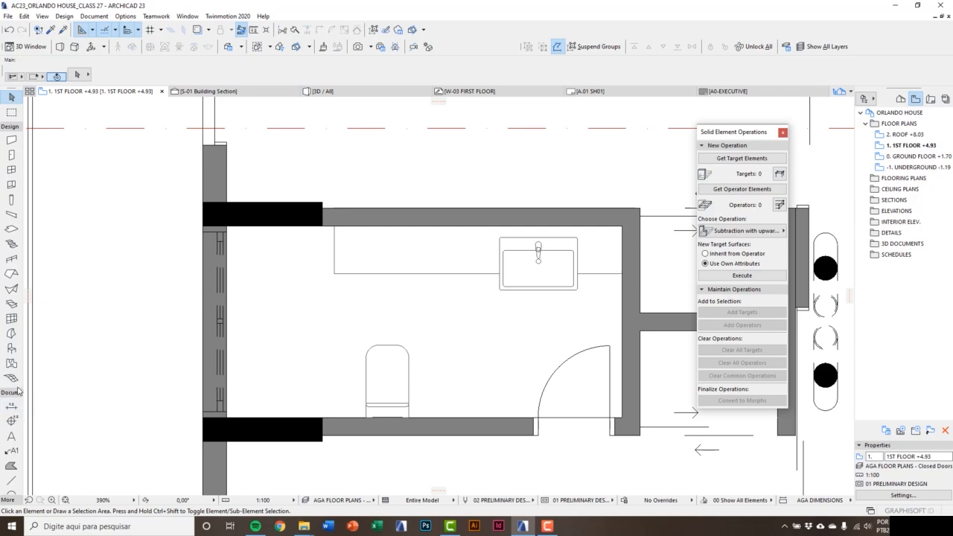
- Browse the partition, basin and shower objects in the plumbing fixtures library, and examine the Shower Cabin 23 door types
double_click(12, 348)
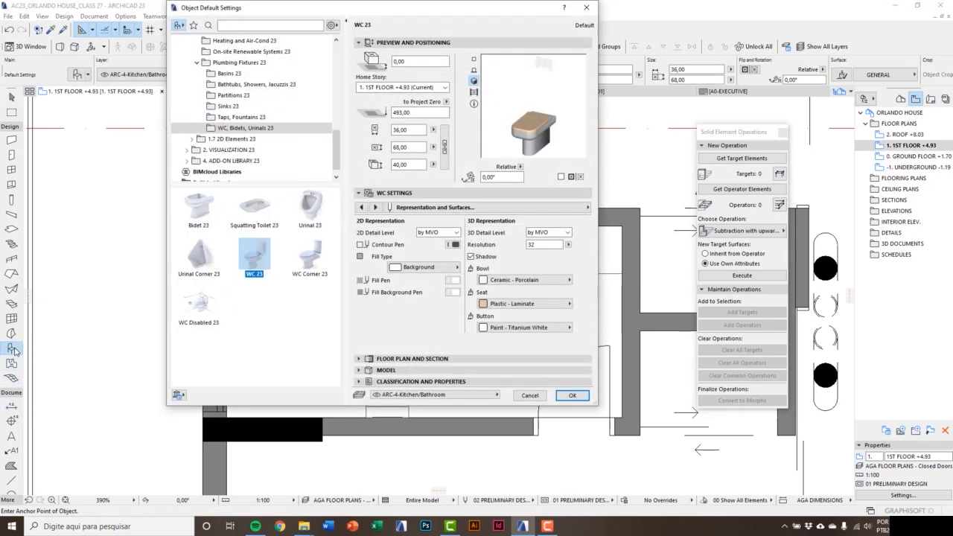
left_click(245, 96)
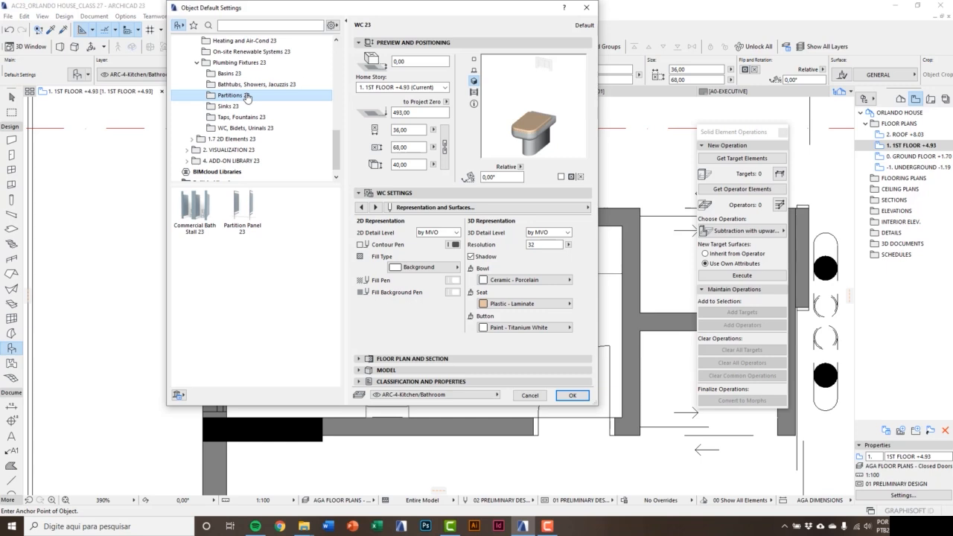
left_click(195, 208)
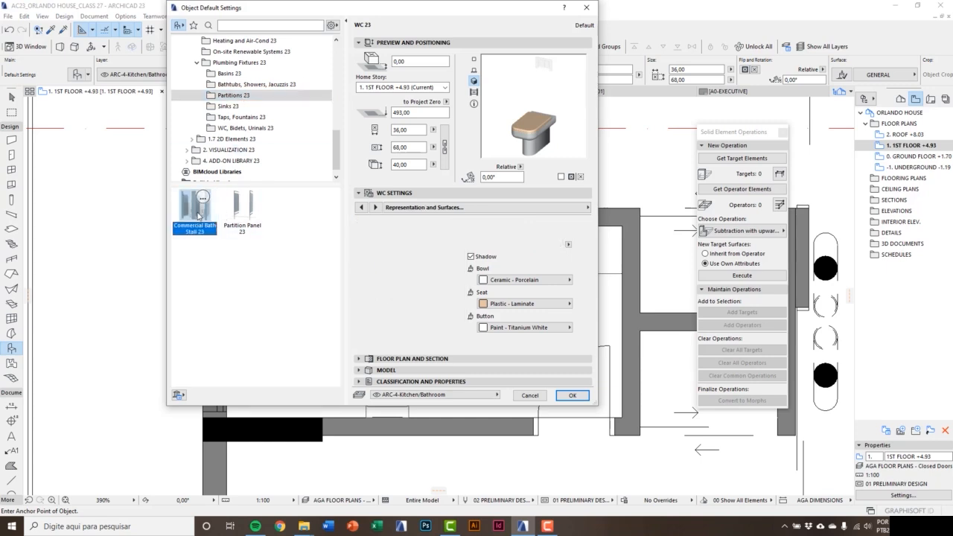
left_click(240, 221)
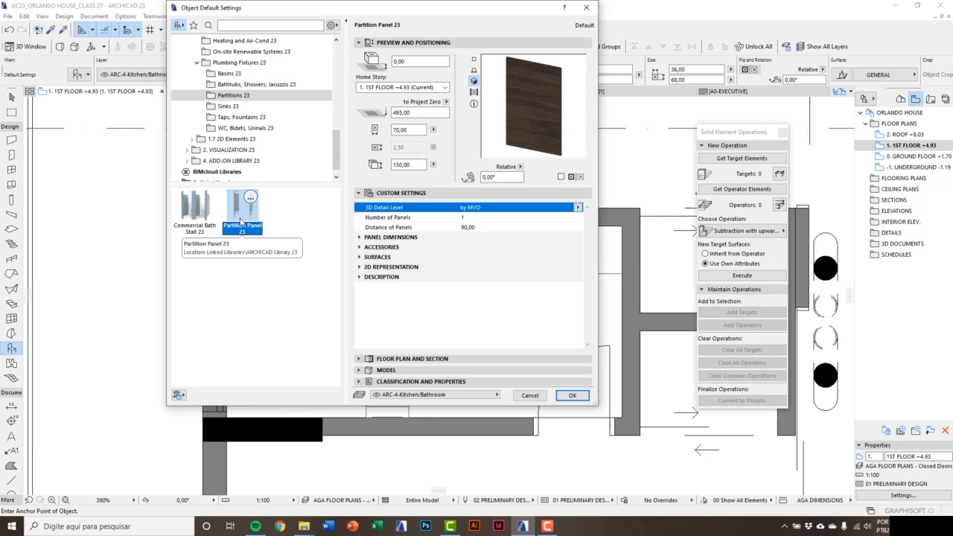
left_click(239, 75)
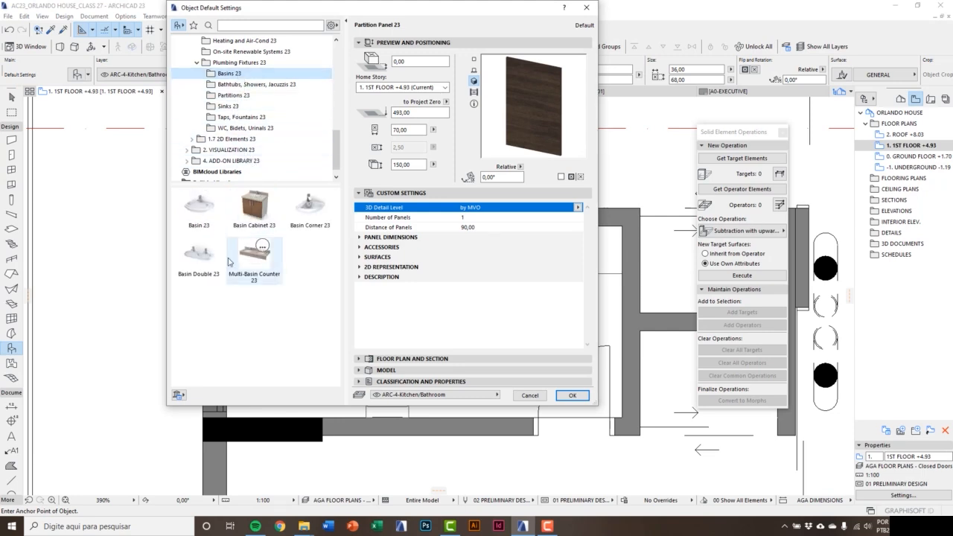
left_click(232, 86)
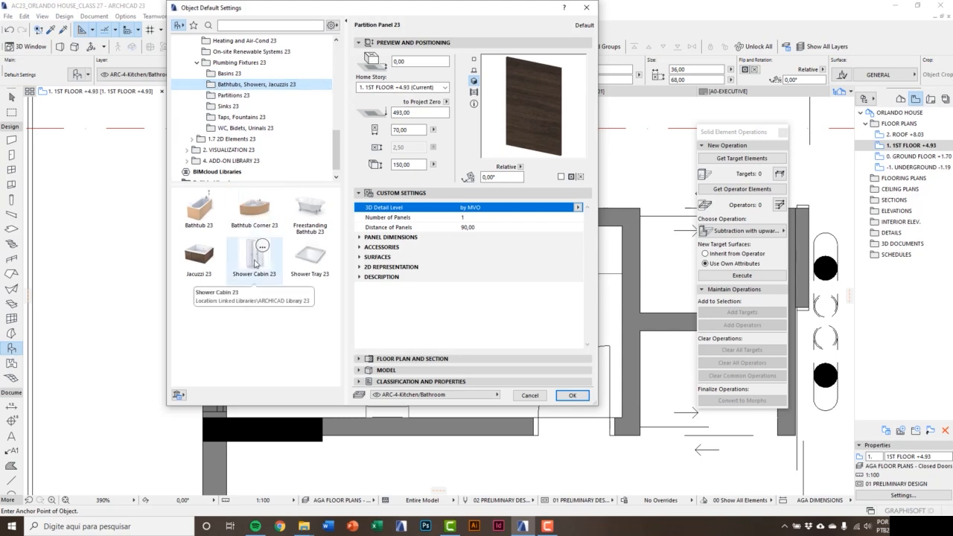
left_click(254, 264)
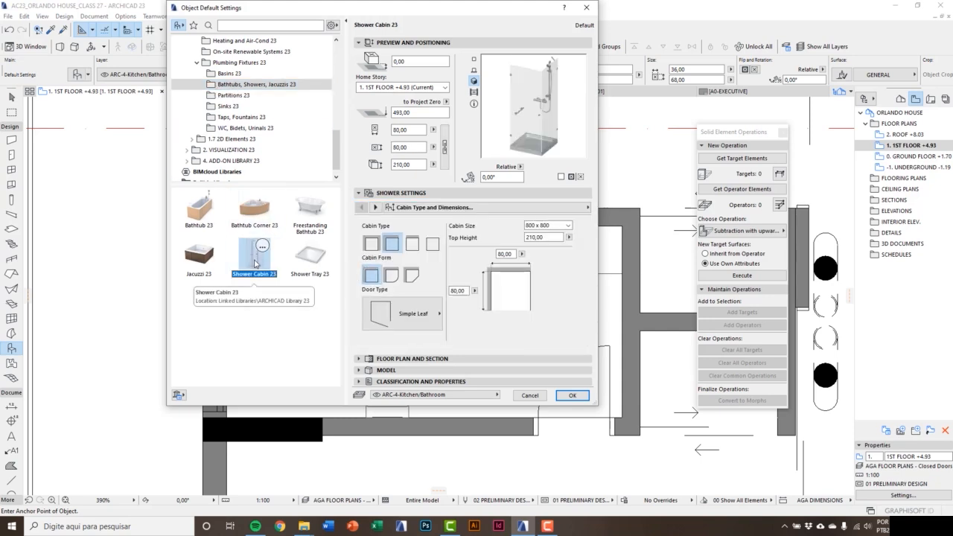
left_click(387, 308)
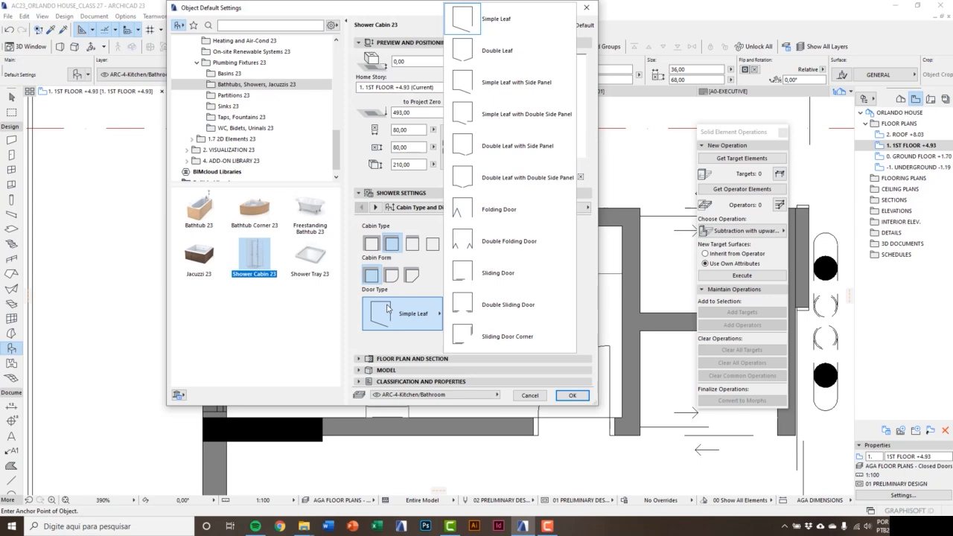
left_click(297, 291)
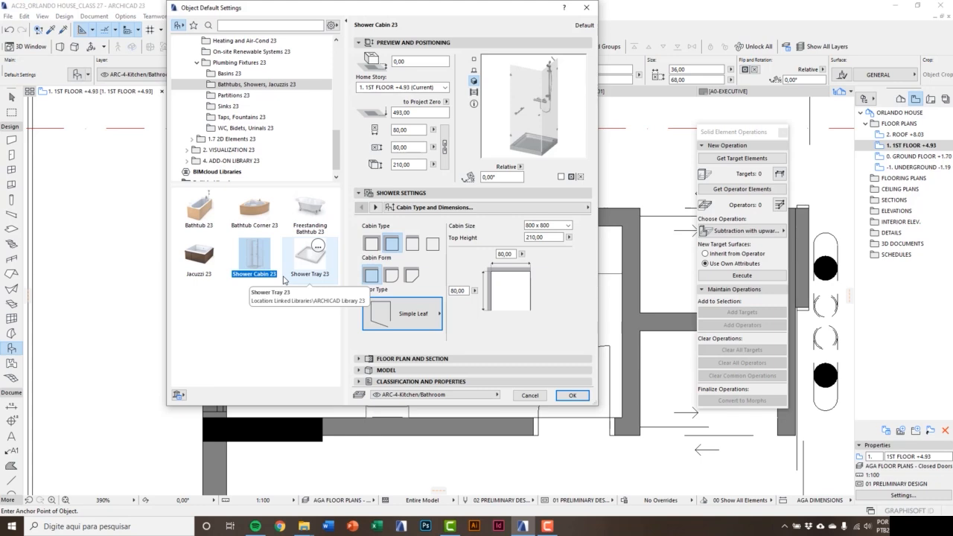
- Choose Glass Pane 23 from the Bathroom Accessories 23 library folder and set its overall frame depth to 4
scroll(246, 138, "up", 10)
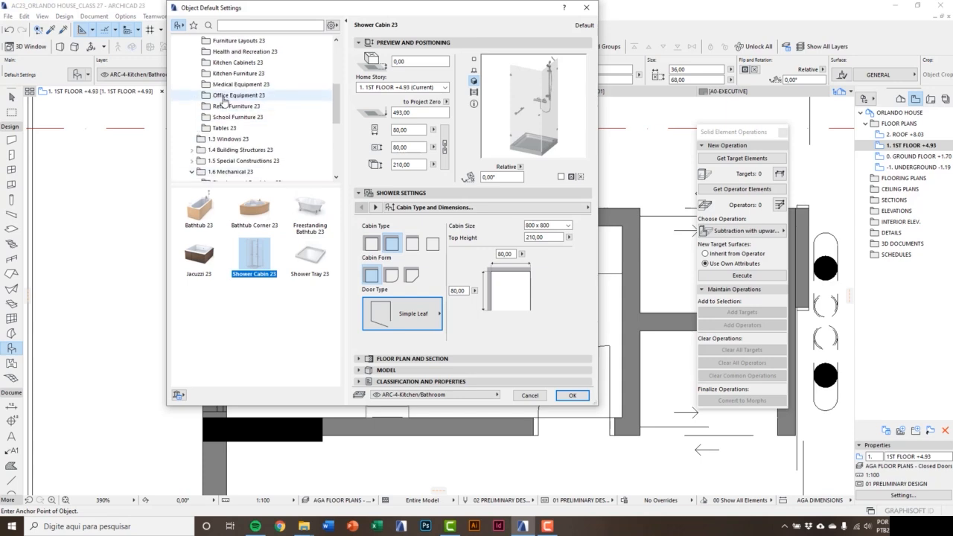
scroll(238, 134, "up", 4)
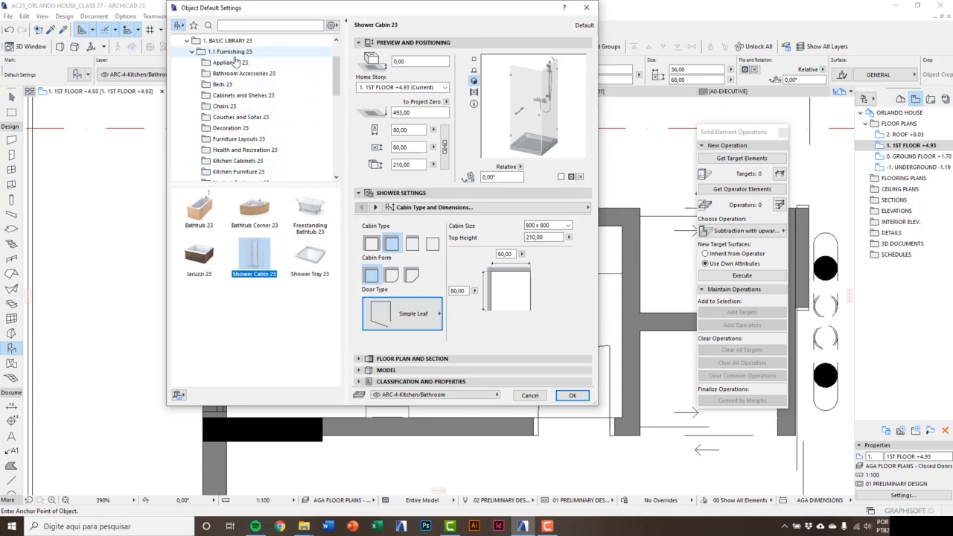
left_click(235, 75)
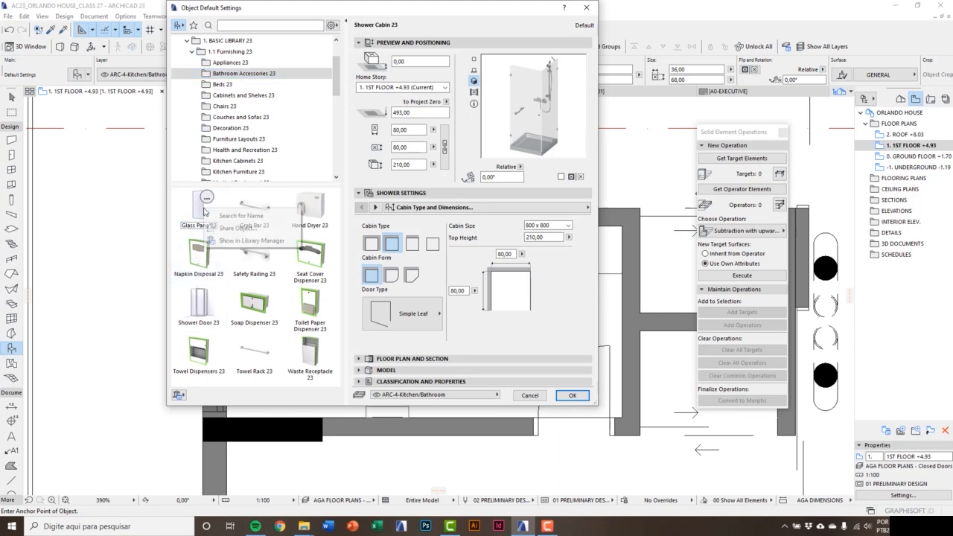
left_click(197, 214)
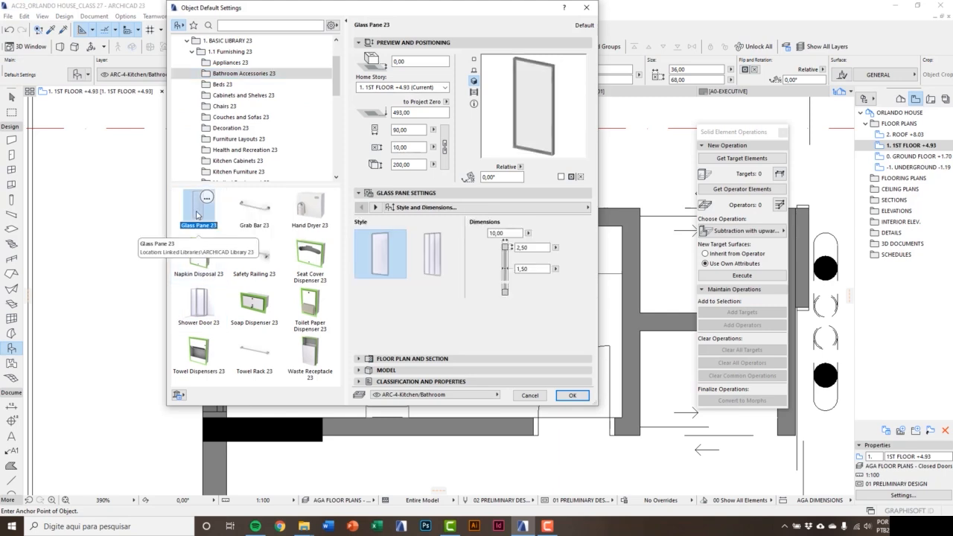
left_click(506, 233)
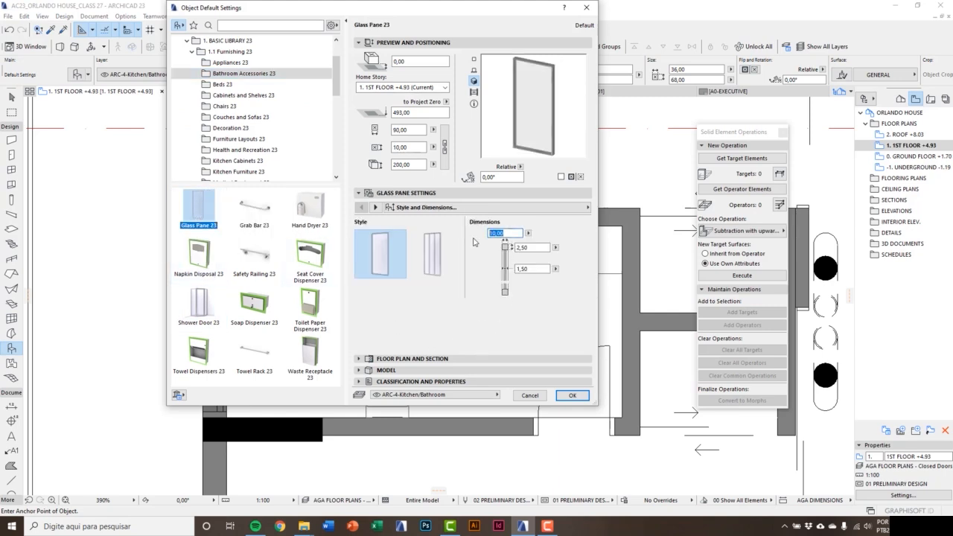
type("4")
left_click(534, 248)
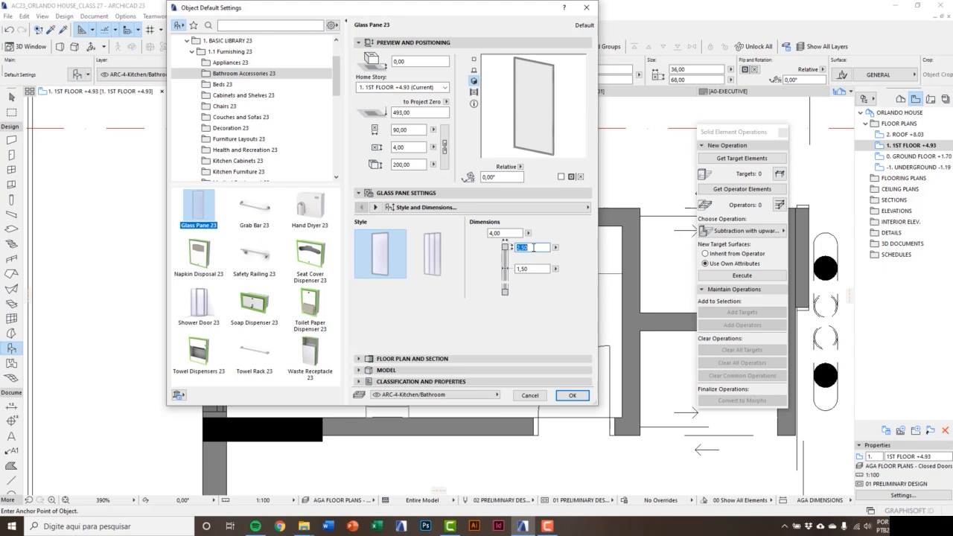
left_click(530, 268)
double_click(525, 268)
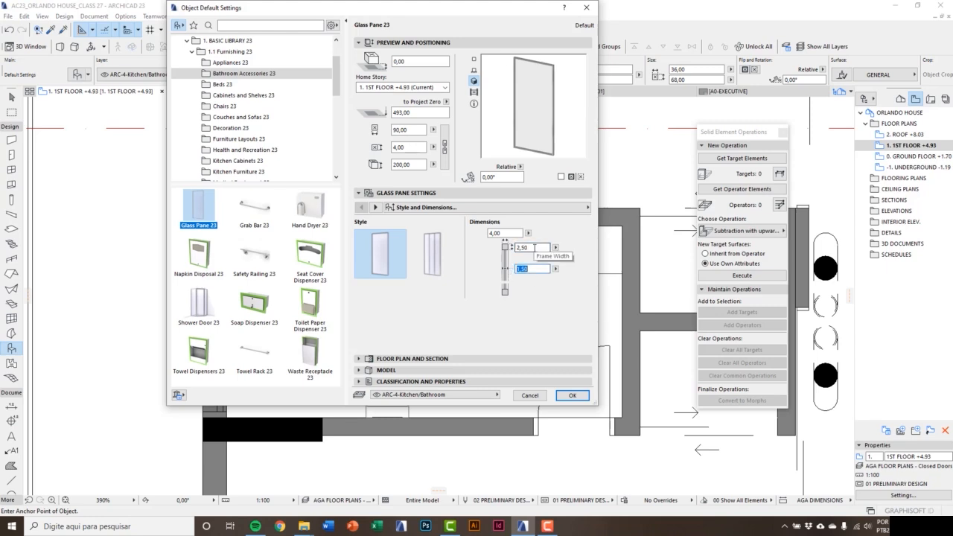
- Assign the glass pane contour pen 108 and pen 126 for its fill and fill background, and accept the settings
left_click(376, 208)
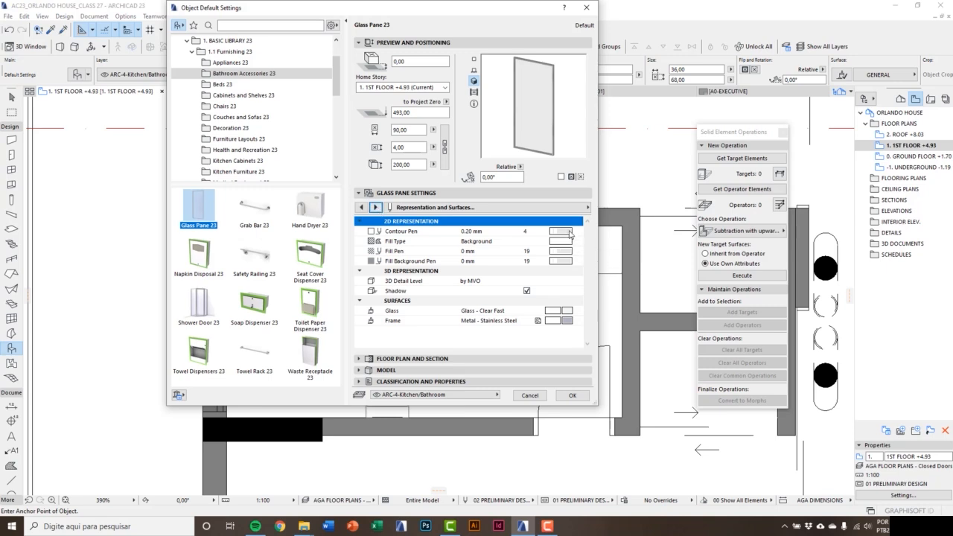
left_click(571, 234)
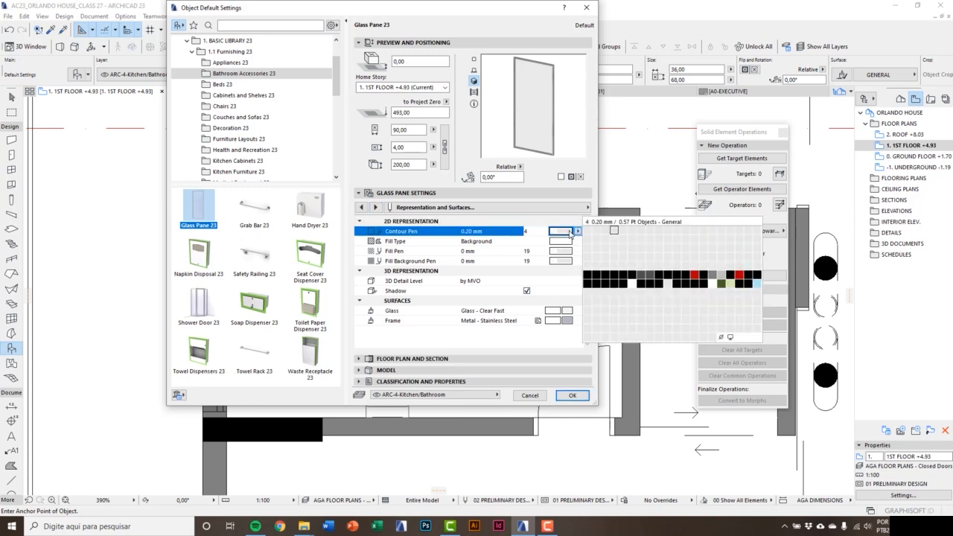
left_click(651, 277)
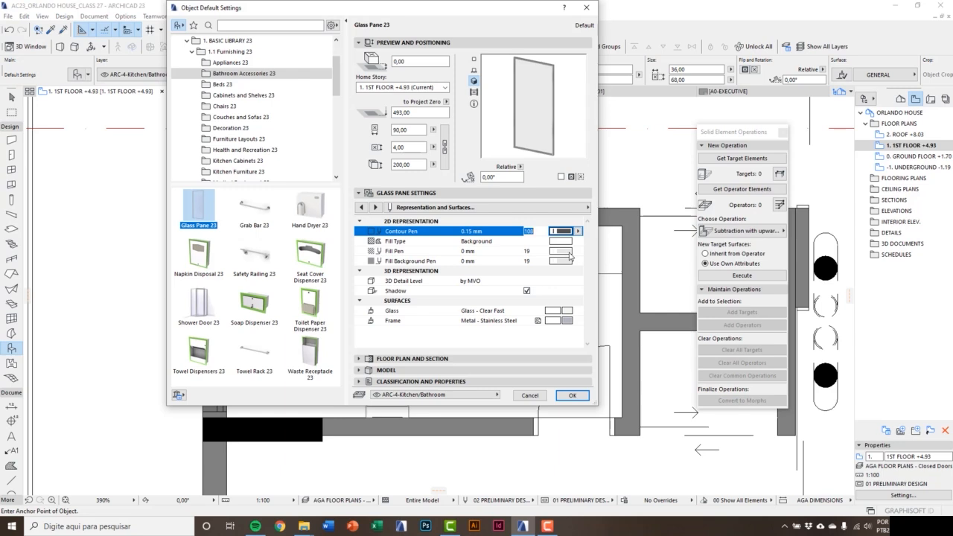
left_click(569, 253)
left_click(634, 306)
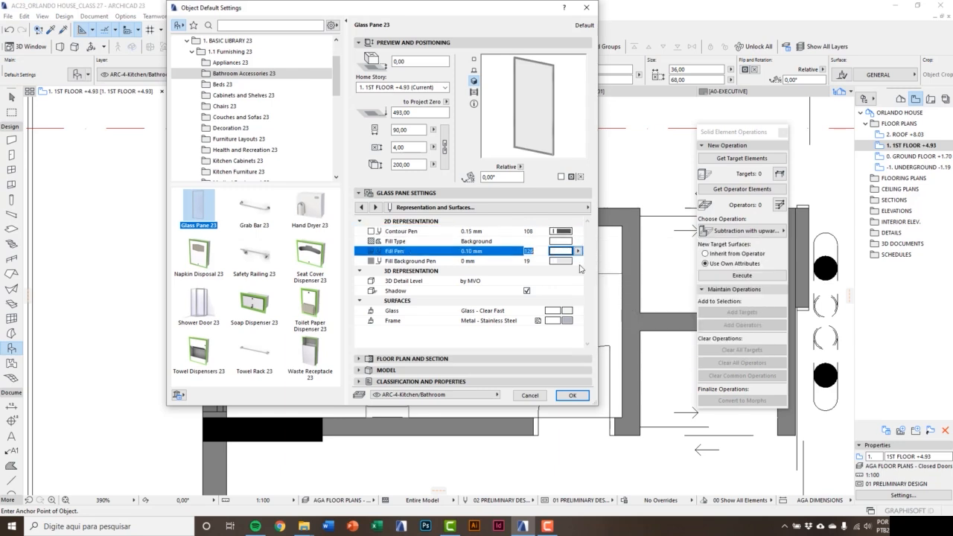
left_click(570, 262)
left_click(635, 312)
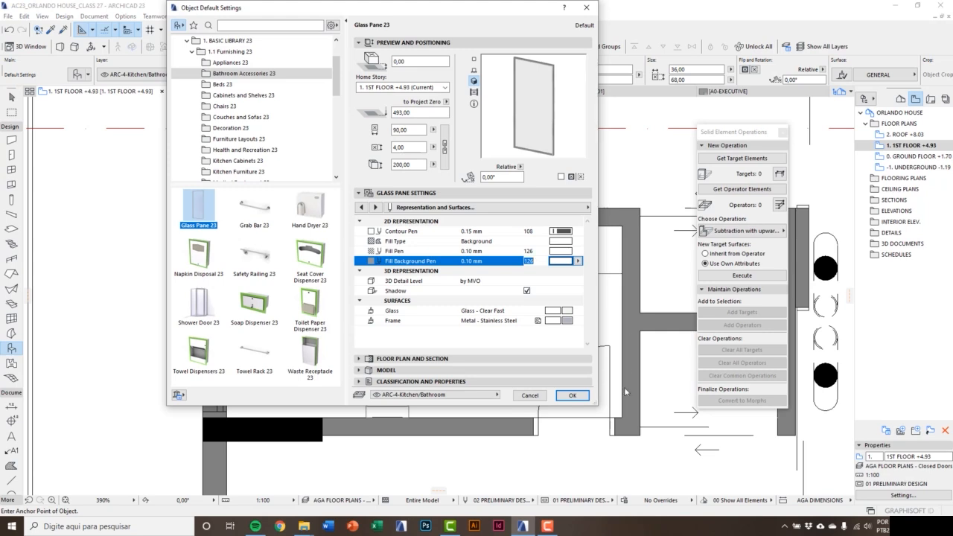
left_click(588, 399)
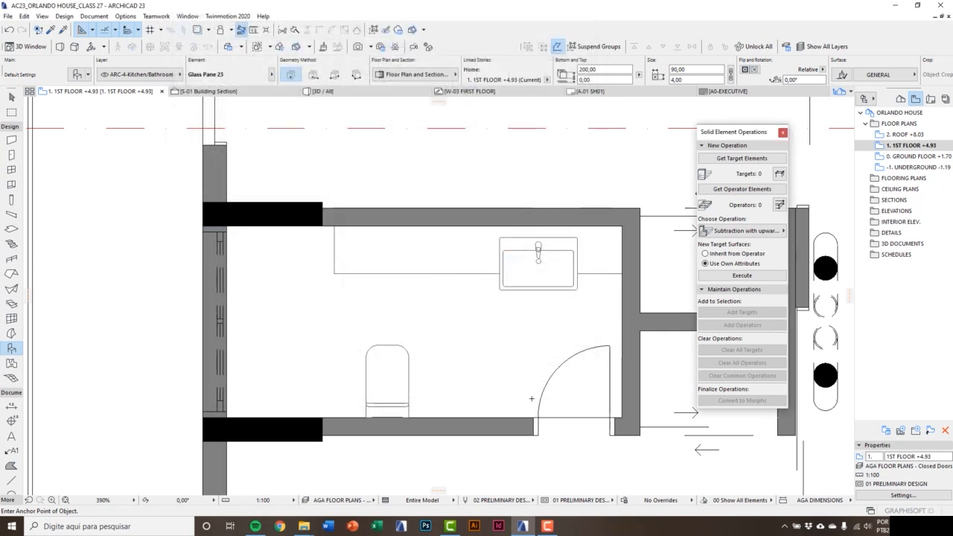
- Place the glass pane at the countertop's free front corner and rotate it 90° about that corner toward the wall behind the countertop
left_click(335, 276)
left_click(334, 276, "shift")
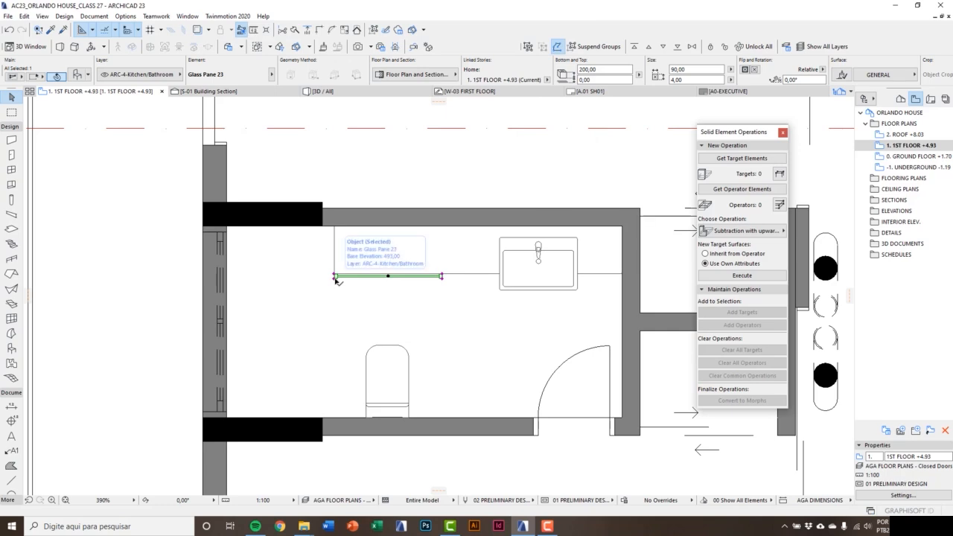
scroll(336, 277, "up", 2)
key("ctrl+e")
left_click(334, 273)
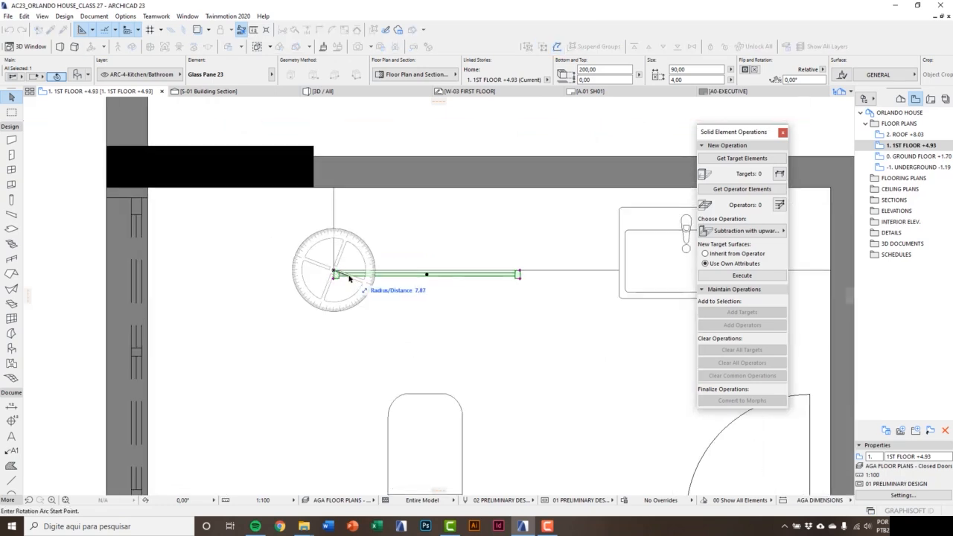
left_click(399, 273)
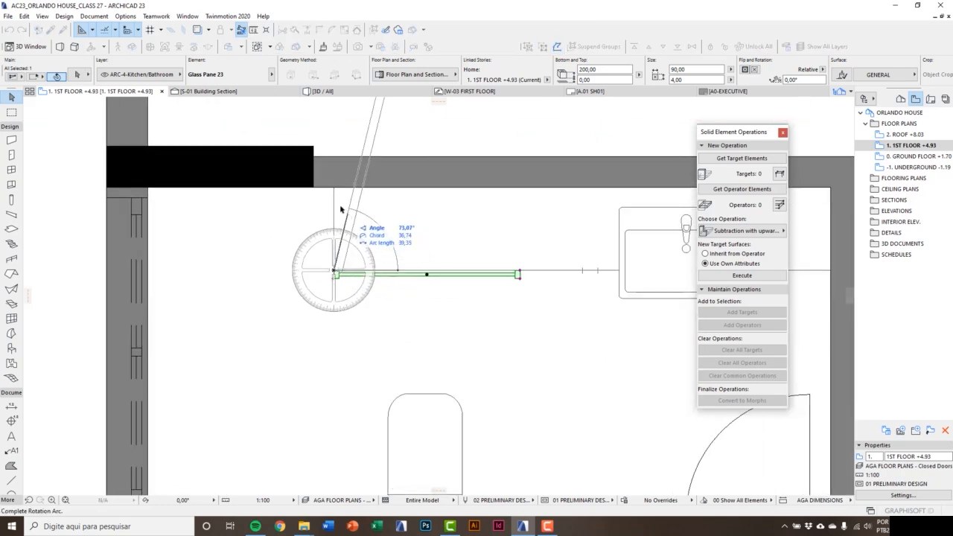
left_click(337, 215)
- Move the glass pane into the room so it starts at the wall face and runs along the countertop's free end
middle_click_drag(347, 230, 344, 294)
key("ctrl+d")
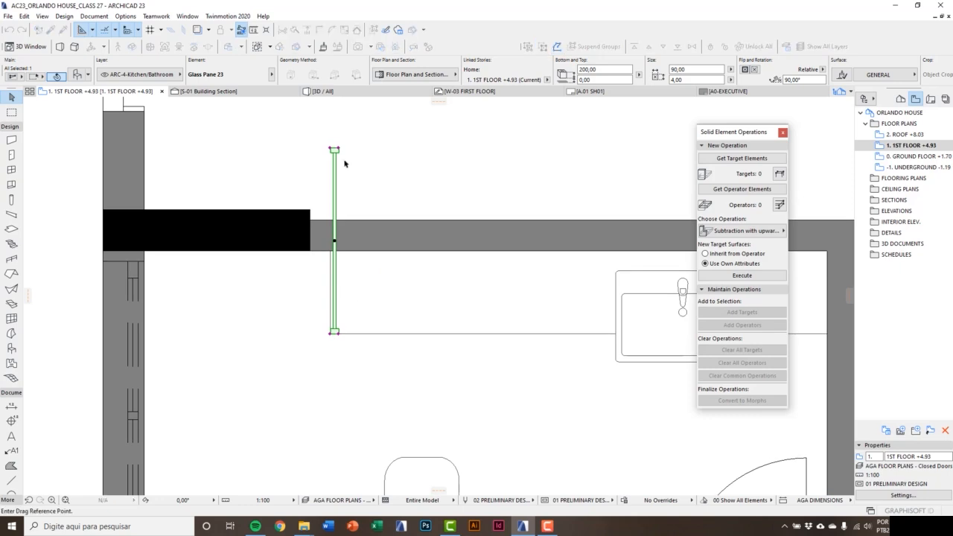
left_click(334, 240)
left_click(328, 343)
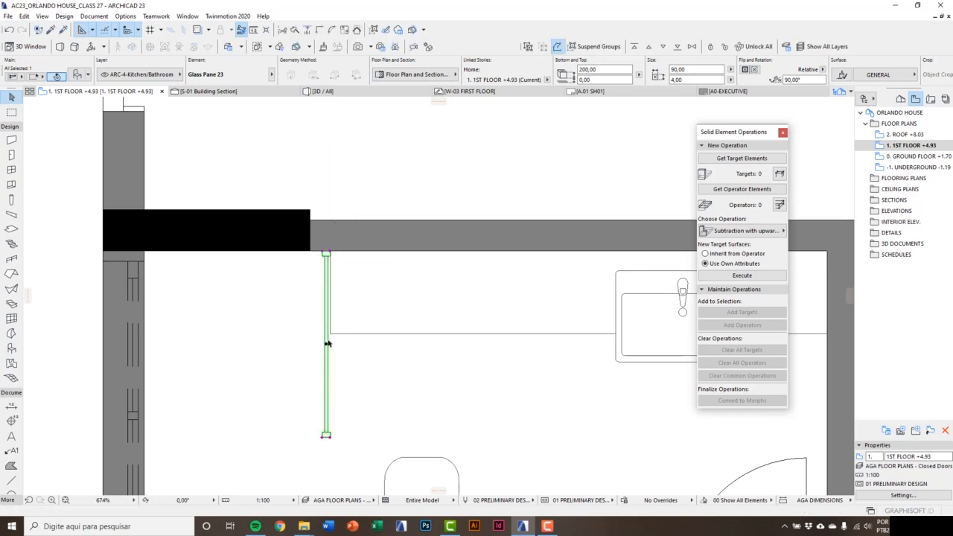
- Shorten the glass pane to 40 by stretching its free end back to the countertop's front edge
middle_click_drag(328, 343, 331, 335)
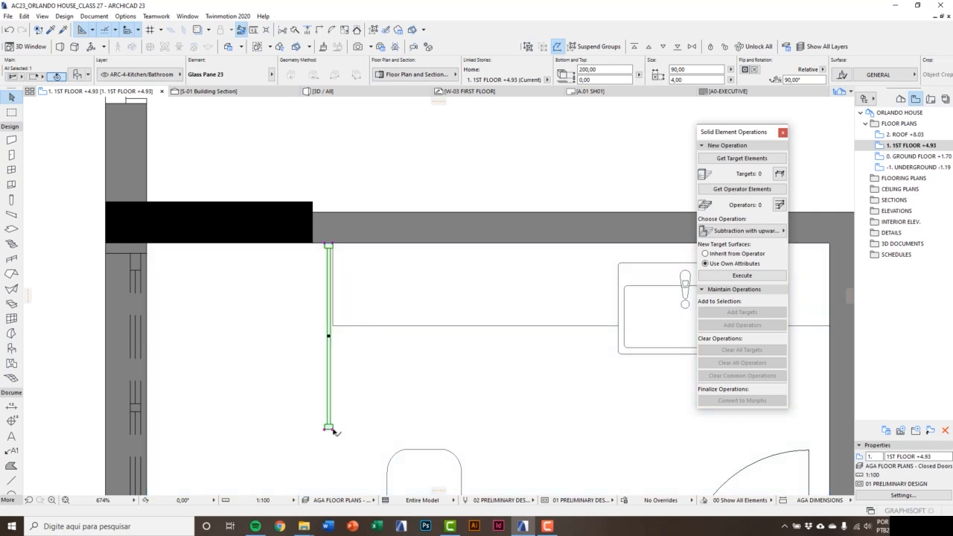
left_click(328, 429)
scroll(330, 334, "up", 3)
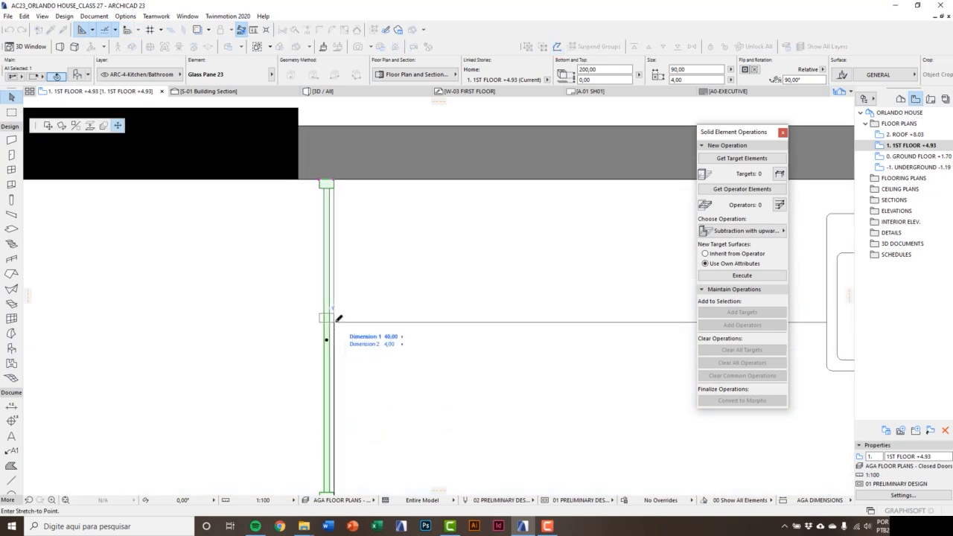
left_click(331, 319)
- Copy the glass pane 40 into the room so the copy continues in line from the first pane's end
scroll(338, 319, "down", 4)
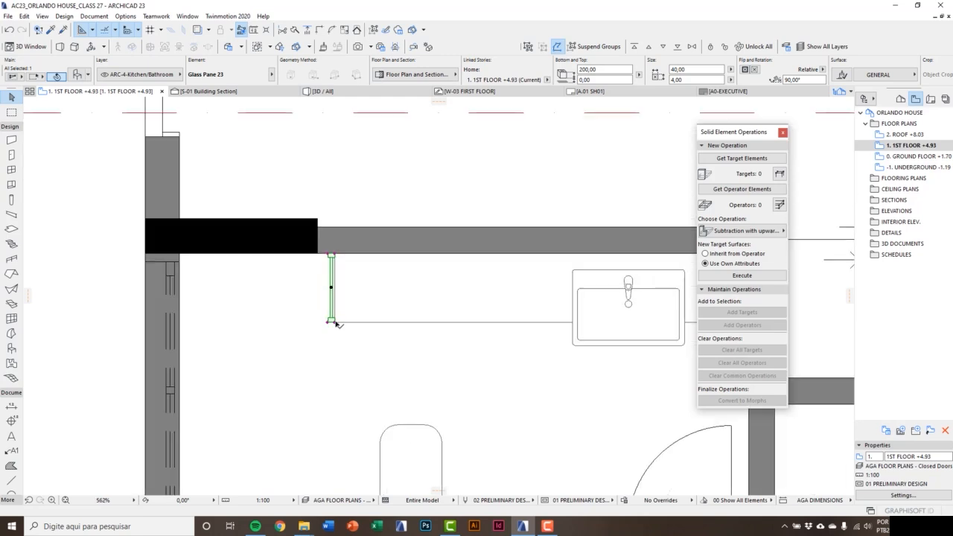
key("ctrl+d")
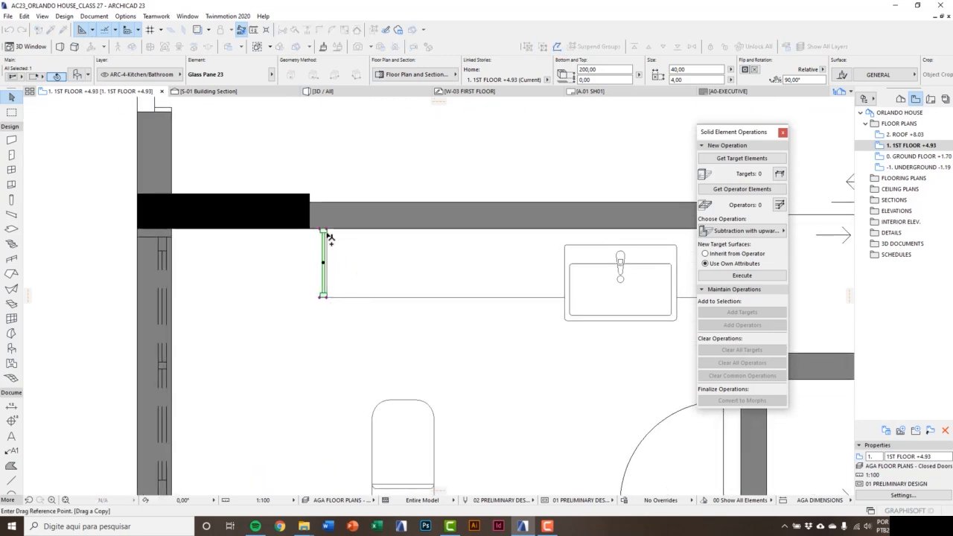
scroll(328, 224, "up", 3)
left_click(327, 227)
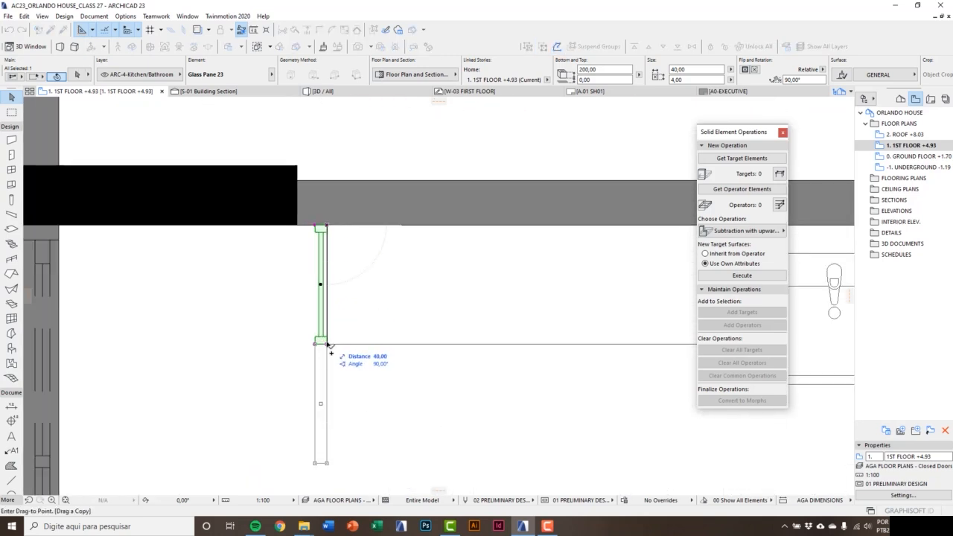
left_click(328, 344)
- Lengthen the copied glass pane to 60 by stretching its free end farther into the room
scroll(343, 316, "down", 3)
scroll(342, 301, "up", 5)
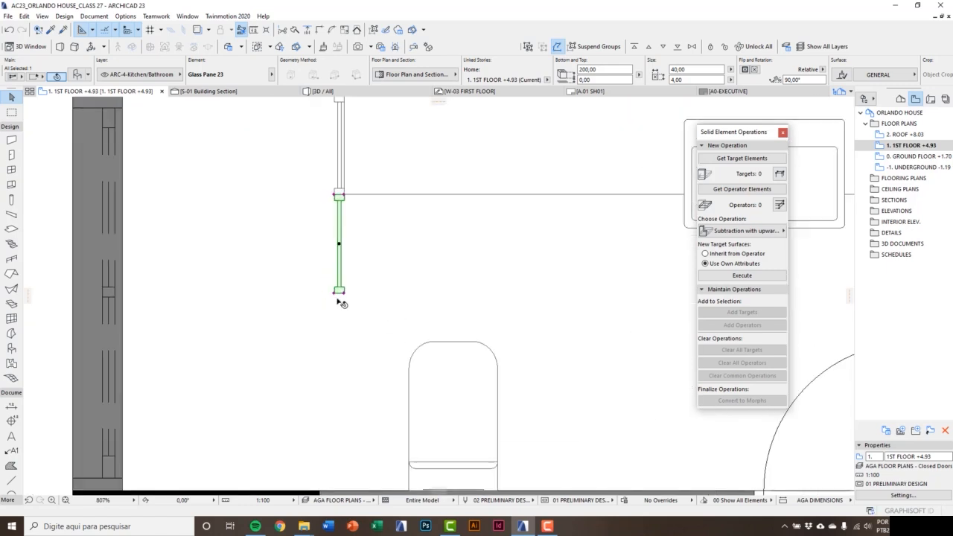
left_click(346, 294)
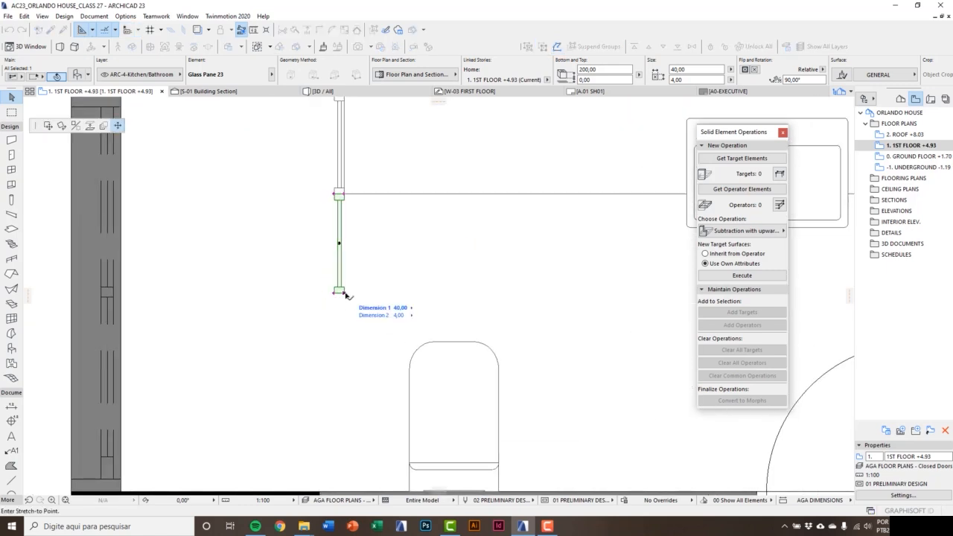
type("60")
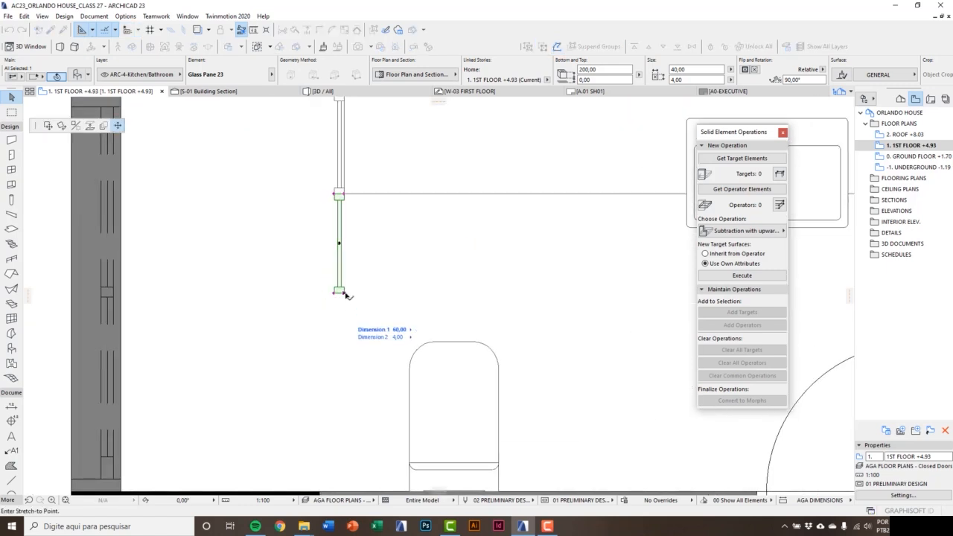
key("Return")
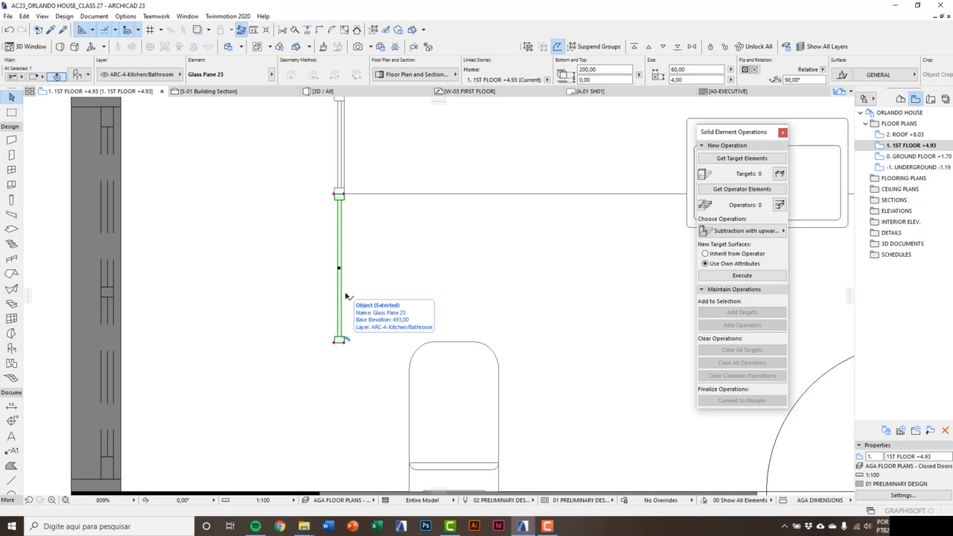
- Copy the 60-long glass pane in line from its free end so the enclosure reaches the opposite wall
key("ctrl+alt+d")
left_click(341, 195)
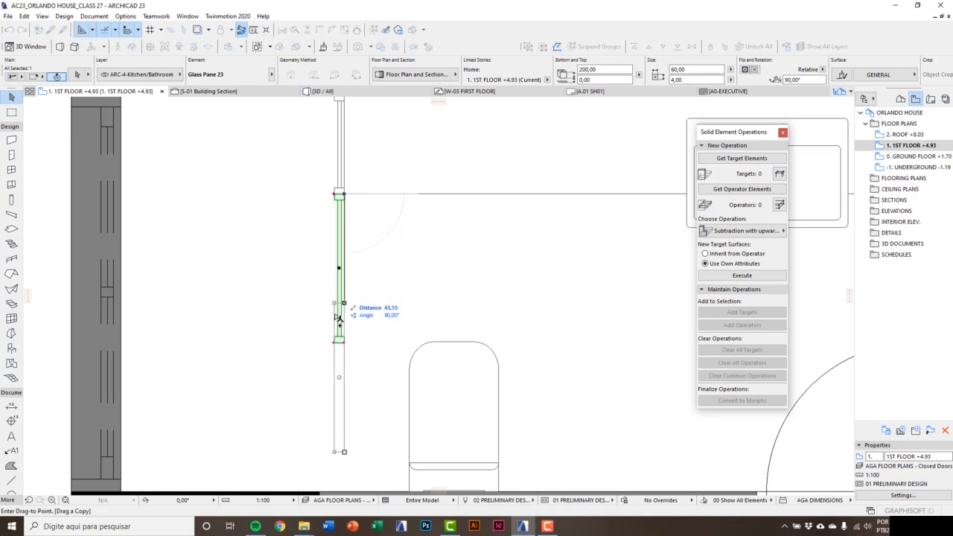
left_click(343, 343)
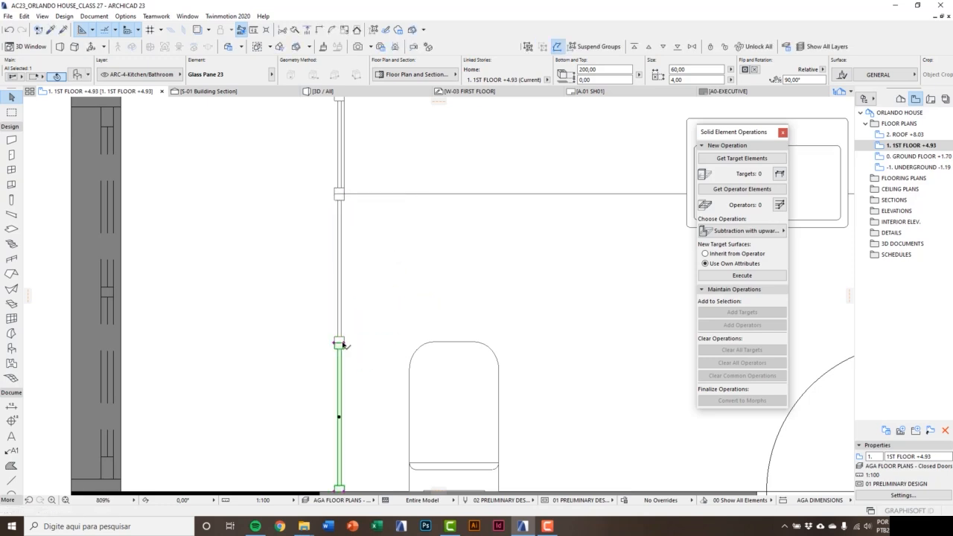
key("Escape")
- Examine the glass pane enclosure and the window wall behind it in 3D
key("F3")
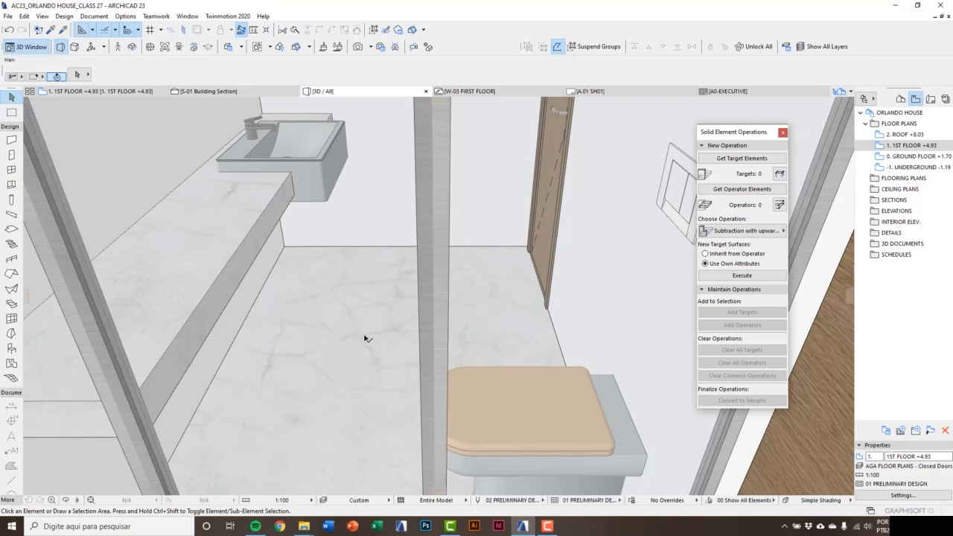
key("o")
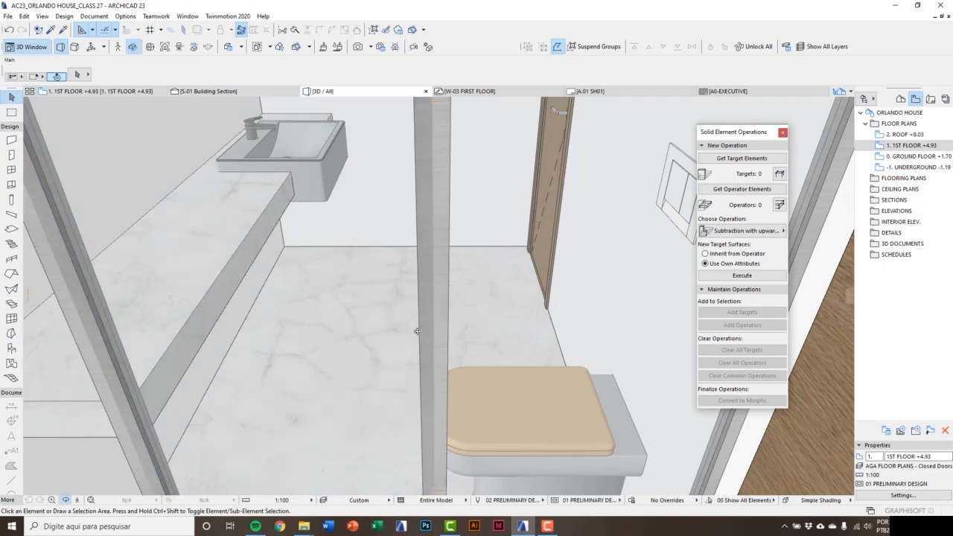
scroll(402, 342, "down", 8)
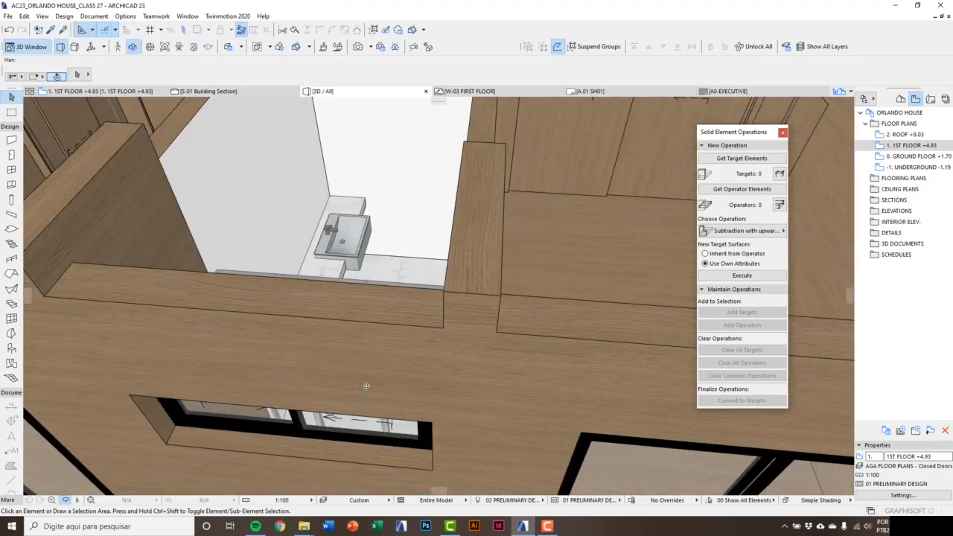
left_click_drag(294, 346, 228, 332)
scroll(354, 347, "up", 8)
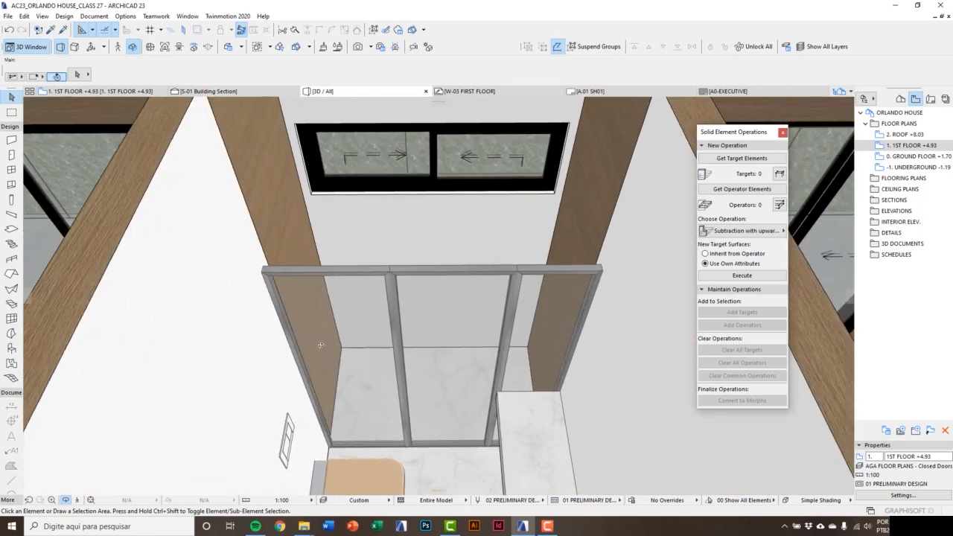
key("Escape")
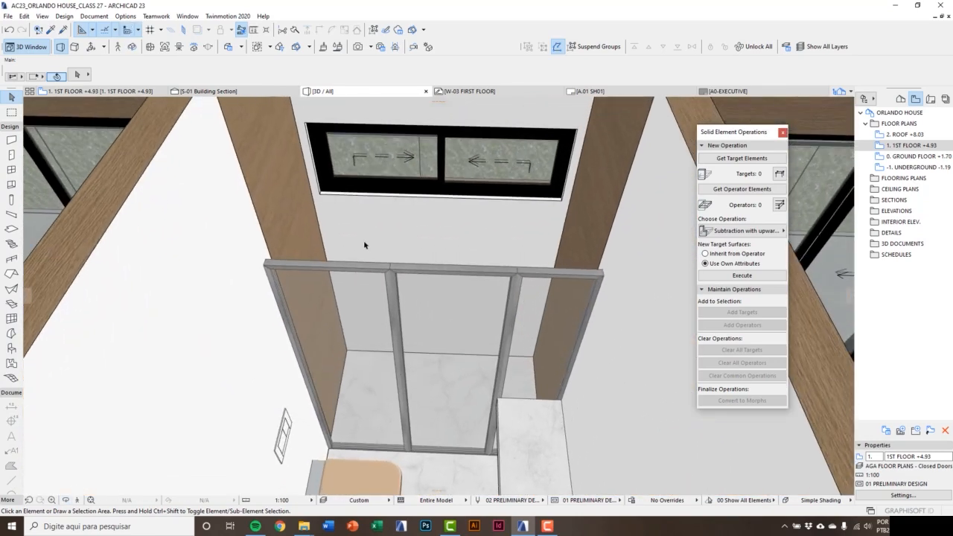
left_click(372, 211)
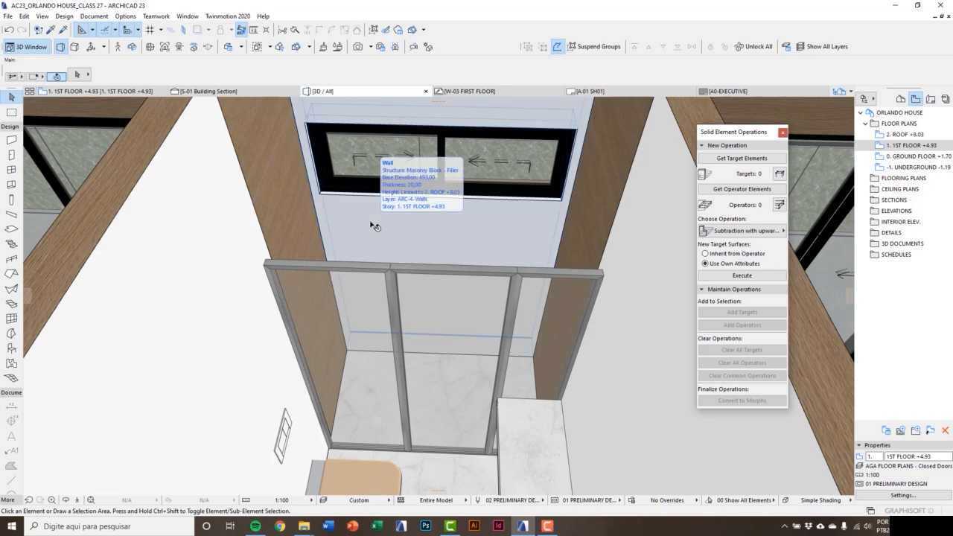
key("Escape")
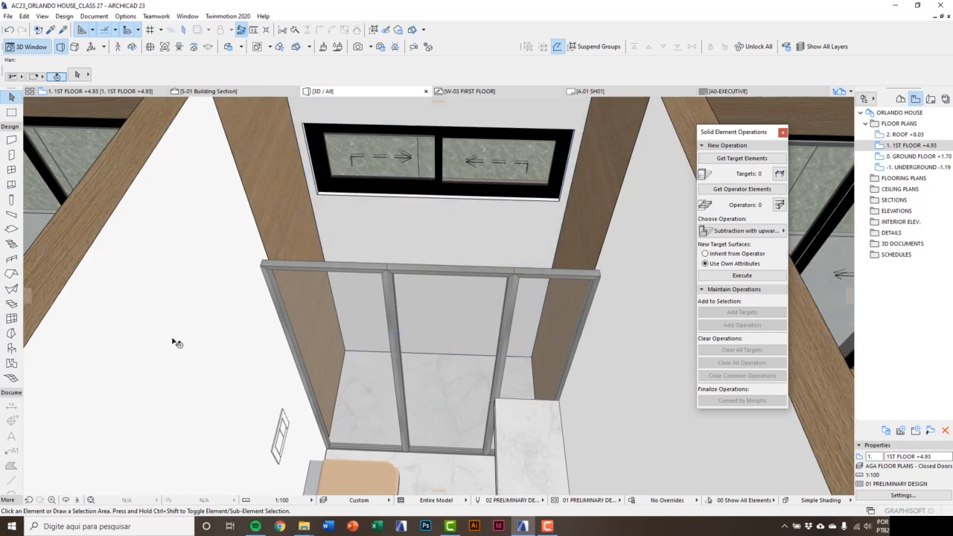
- Choose Shower Kit 23 from the Taps, Fountains 23 library folder as the default object and set its style to Style 2
key("F2")
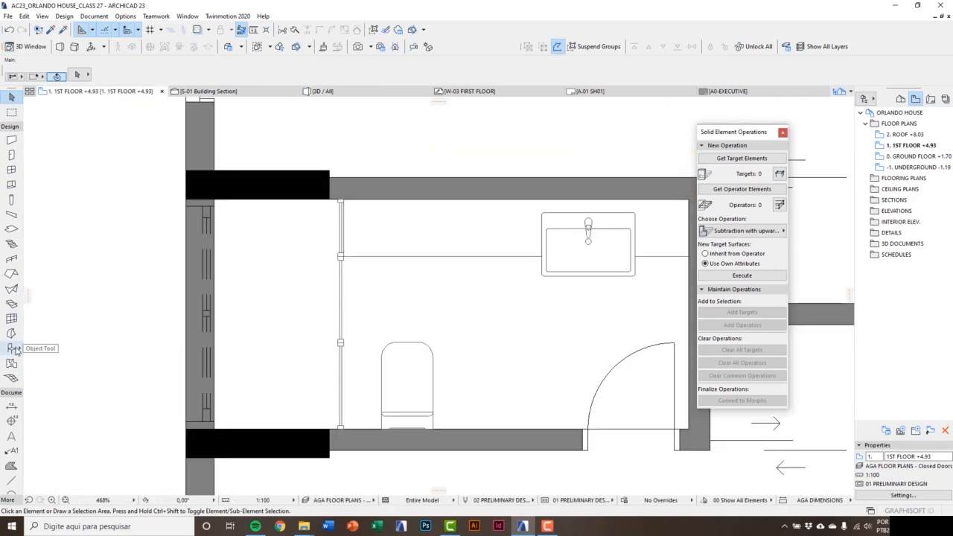
double_click(11, 348)
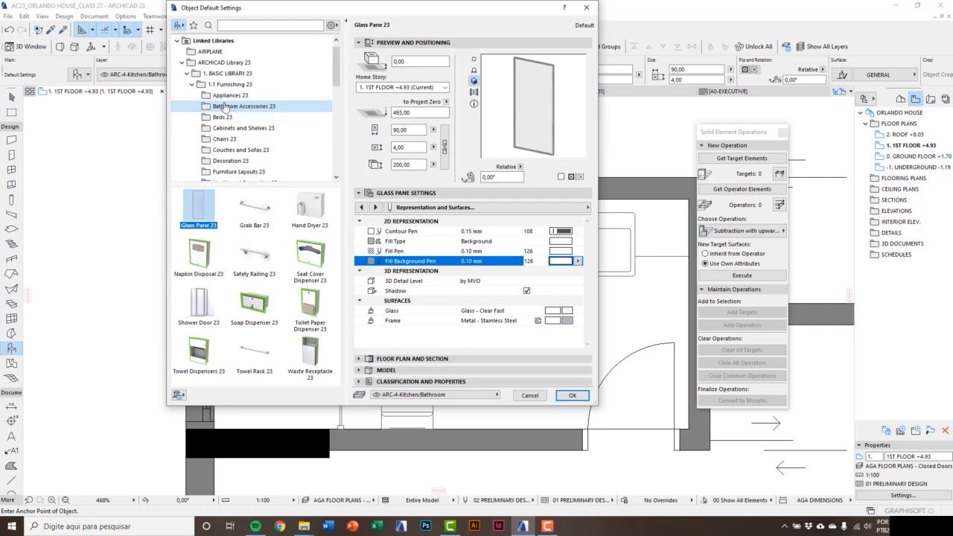
left_click_drag(333, 82, 332, 130)
scroll(331, 139, "down", 1)
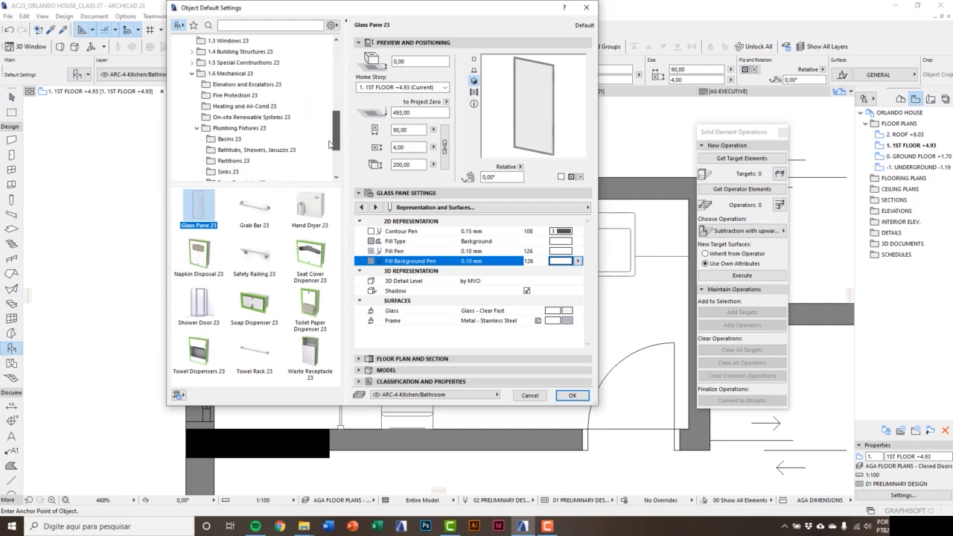
left_click(230, 131)
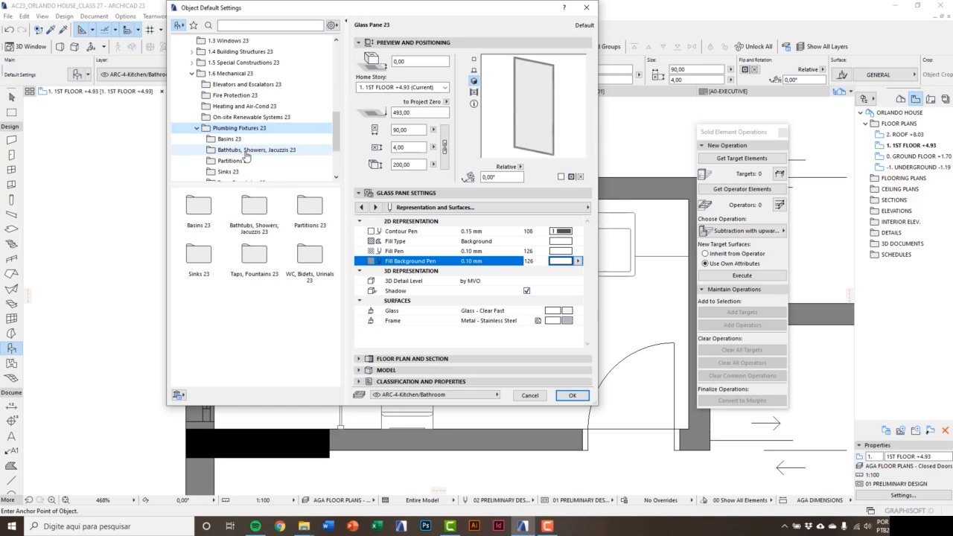
scroll(246, 155, "down", 1)
left_click(242, 151)
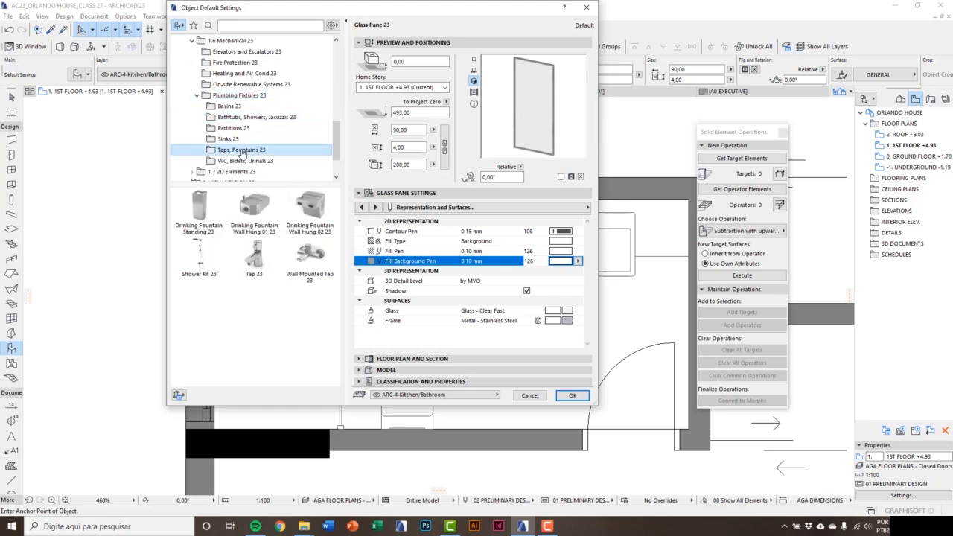
left_click(201, 260)
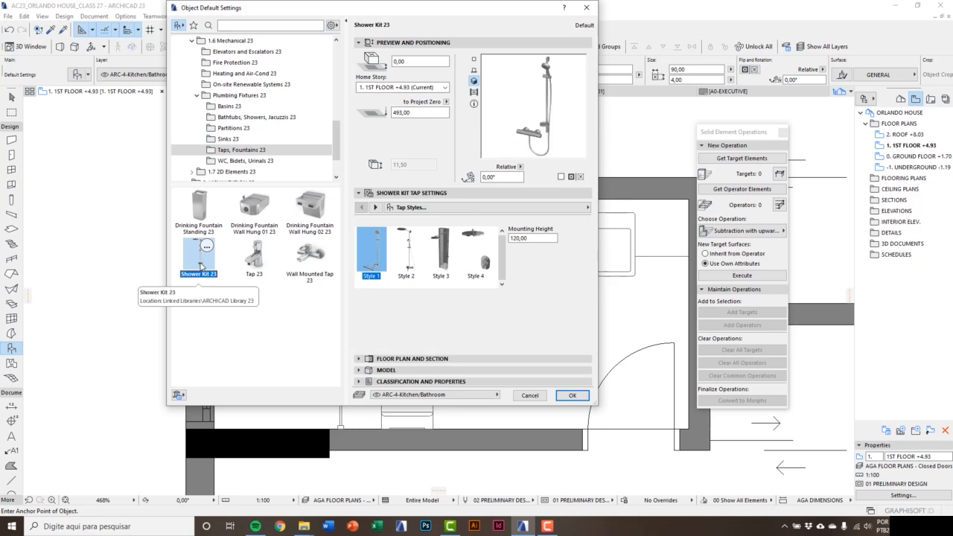
left_click(421, 269)
- Set the shower kit's contour pen to dark grey and its fill and fill background pens to white, and accept the settings
left_click(375, 208)
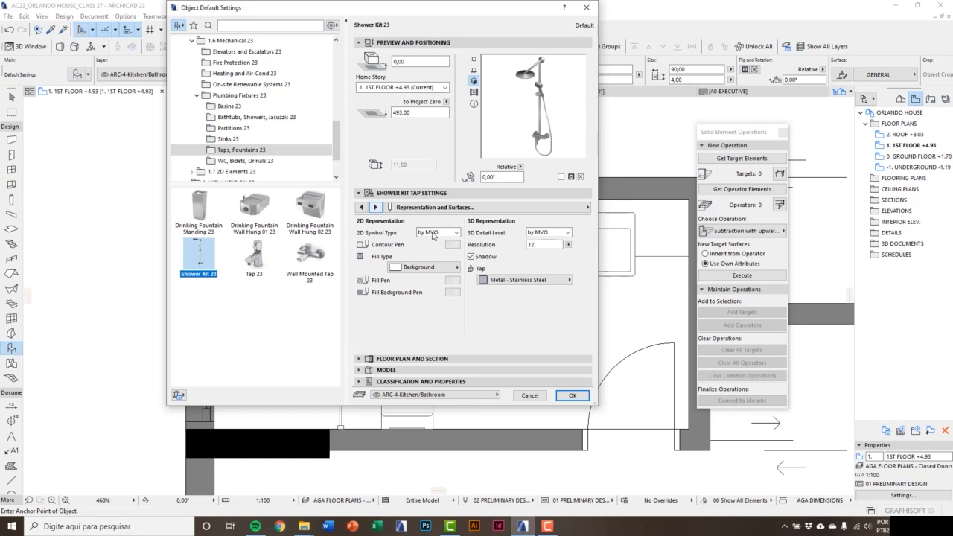
left_click(452, 244)
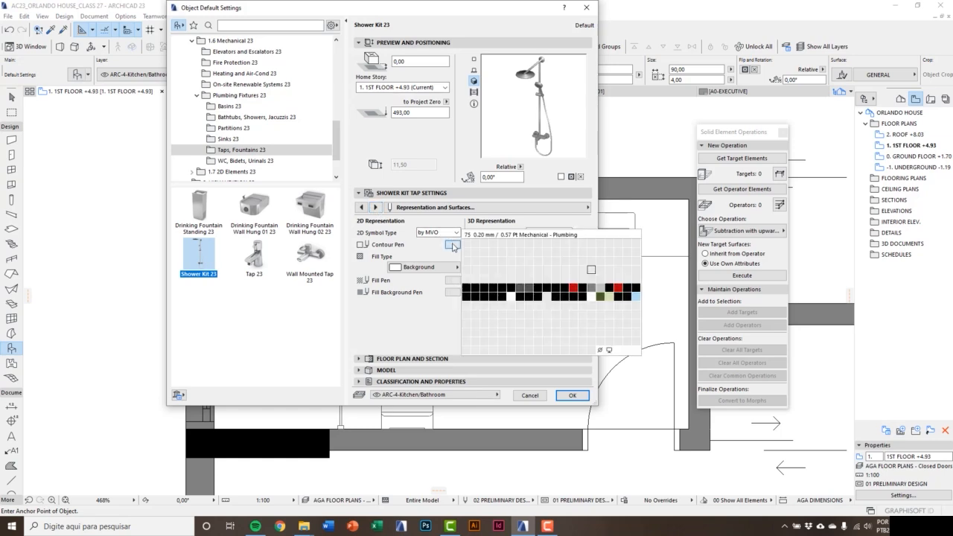
left_click(532, 289)
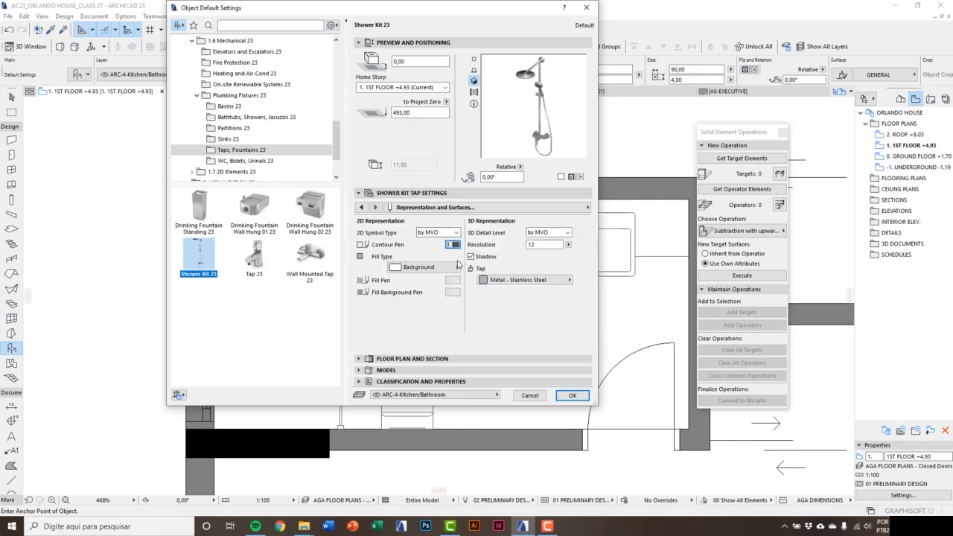
left_click(454, 281)
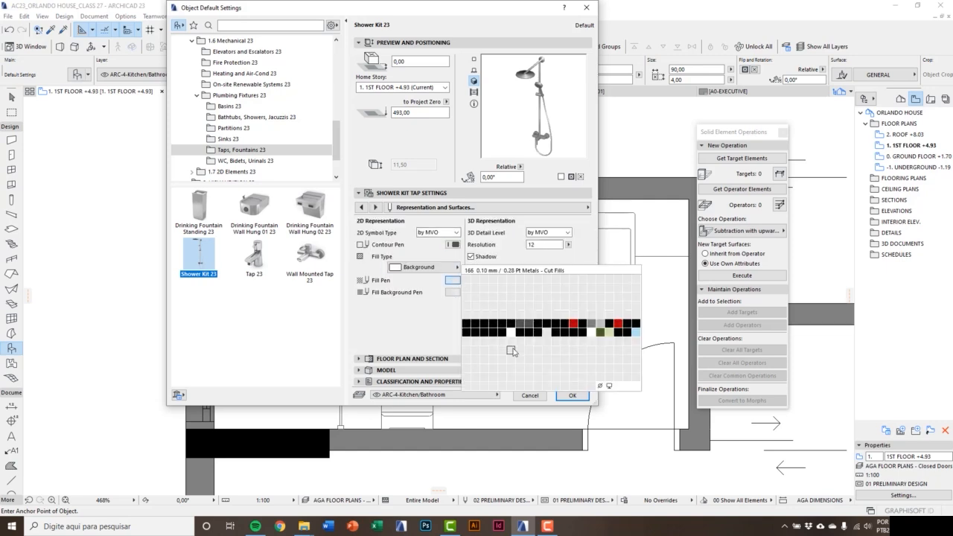
left_click(510, 344)
left_click(456, 294)
left_click(511, 350)
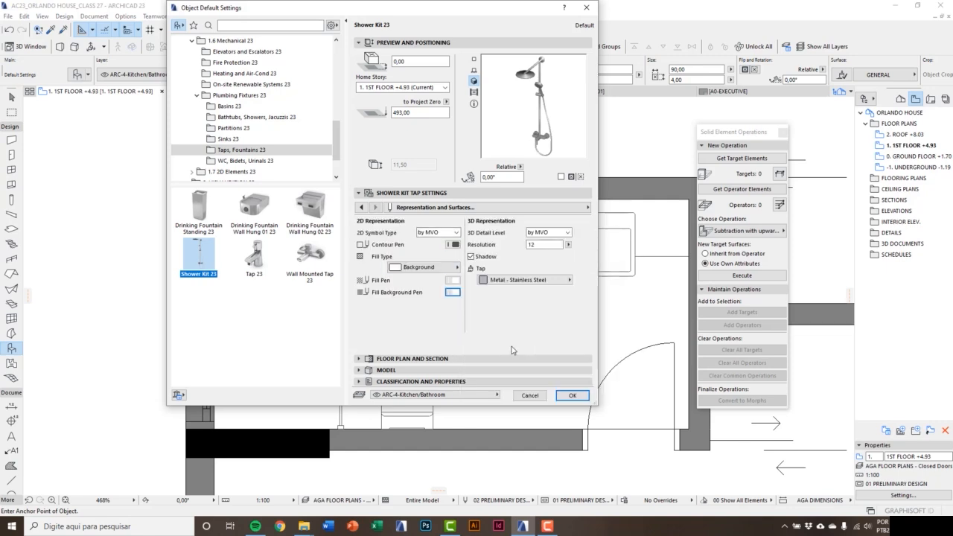
left_click(571, 395)
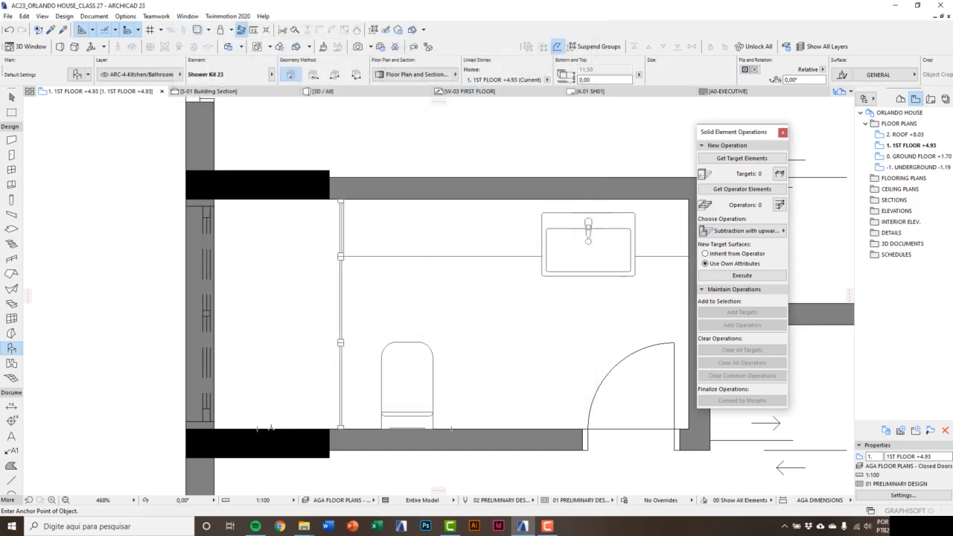
- Place the shower kit on the wall face inside the shower on the WC side, rotate it 180° into the room, and check it in 3D
left_click(273, 428)
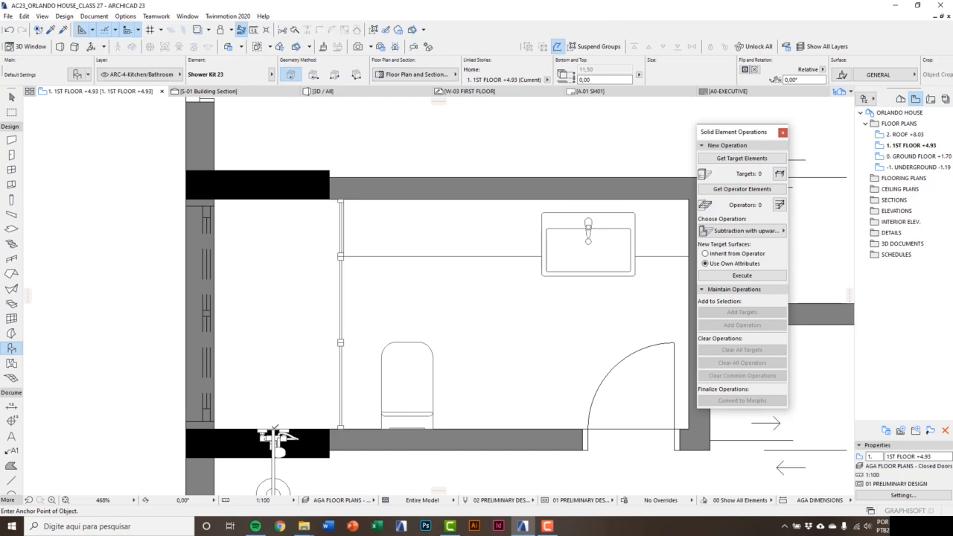
key("ctrl+e")
left_click(273, 429)
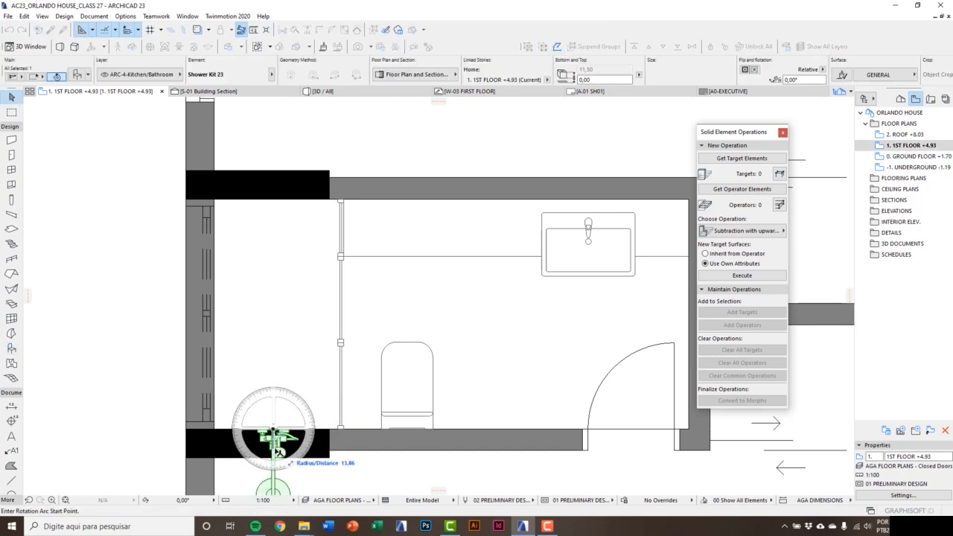
left_click(273, 471)
left_click(271, 380)
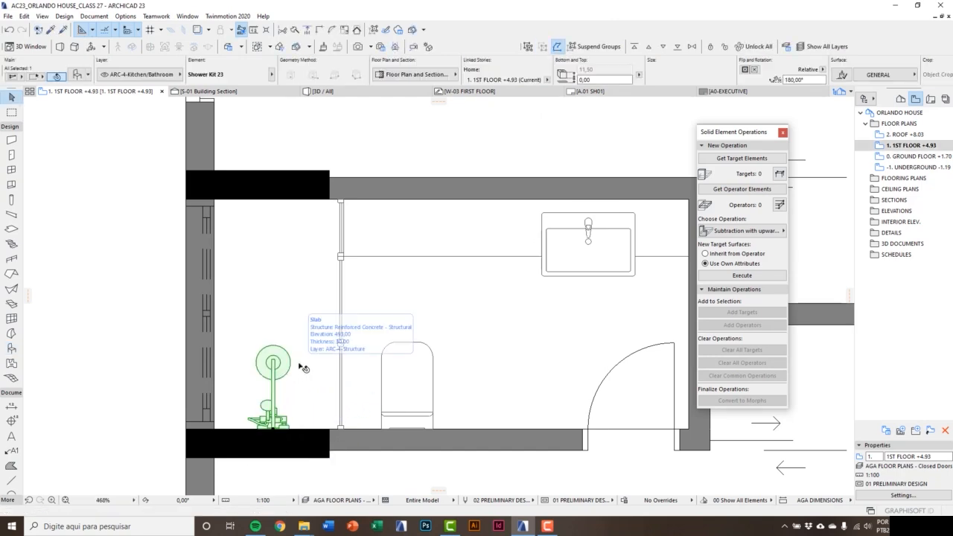
key("Escape")
key("F3")
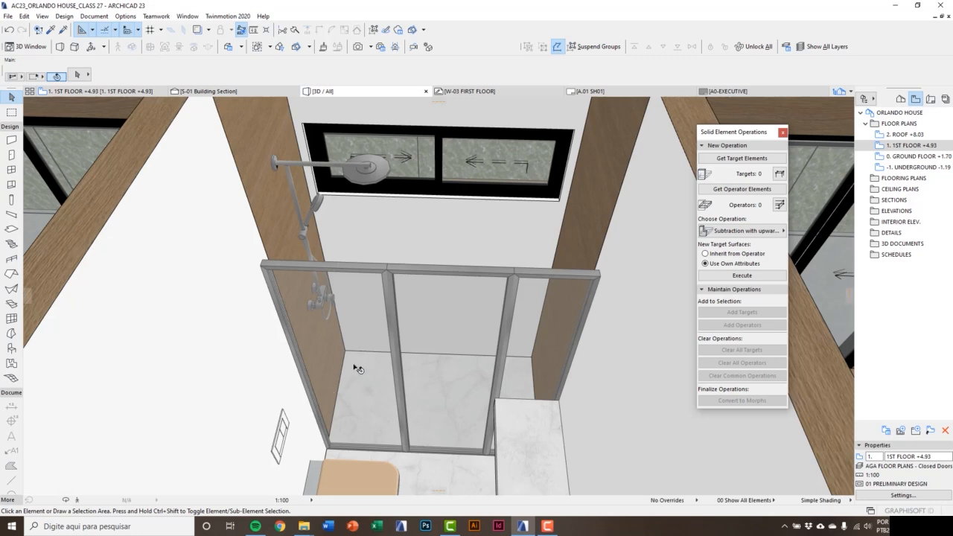
left_click(357, 214)
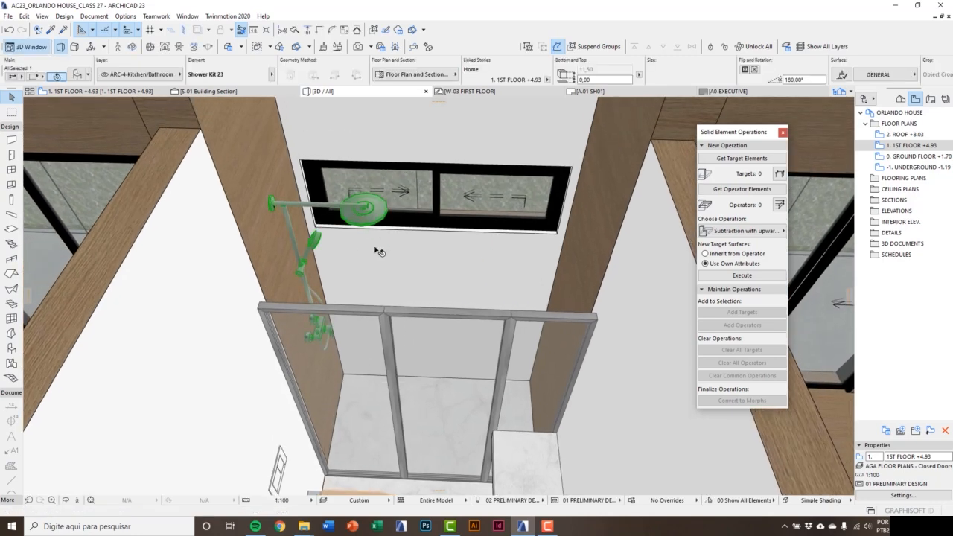
key("Escape")
- On the first-floor plan, switch the placed shower kit's 2D symbol type to Symbolic 1 and show its 2D preview
key("F2")
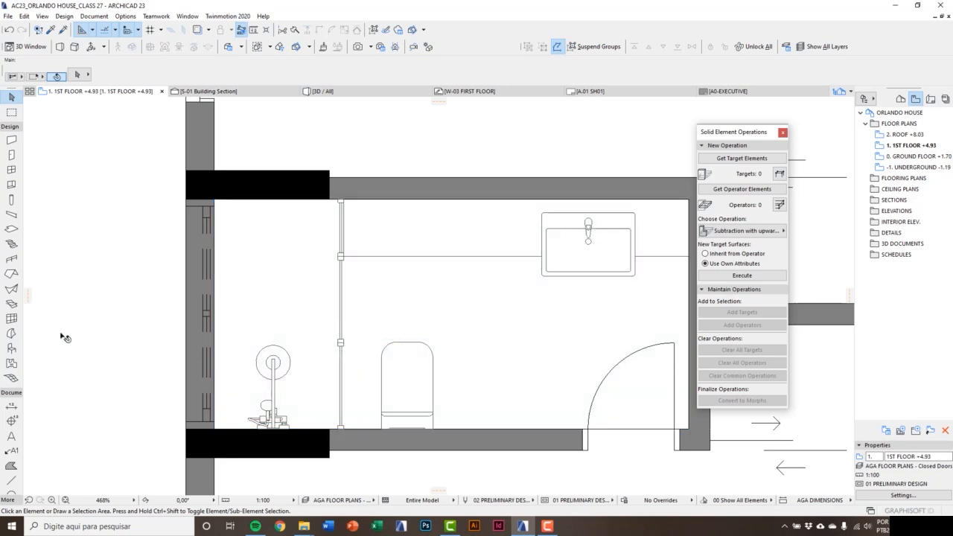
left_click(276, 427)
left_click(272, 418)
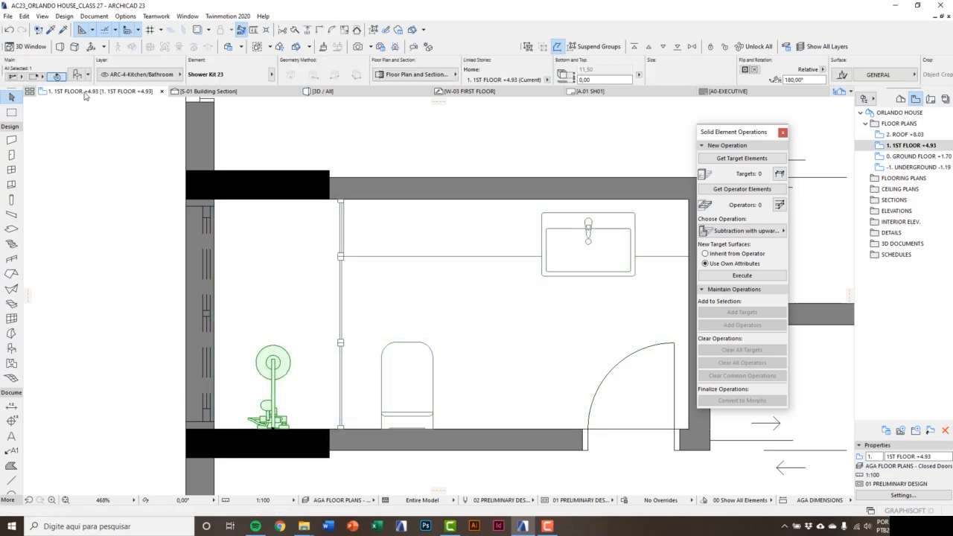
key("ctrl+t")
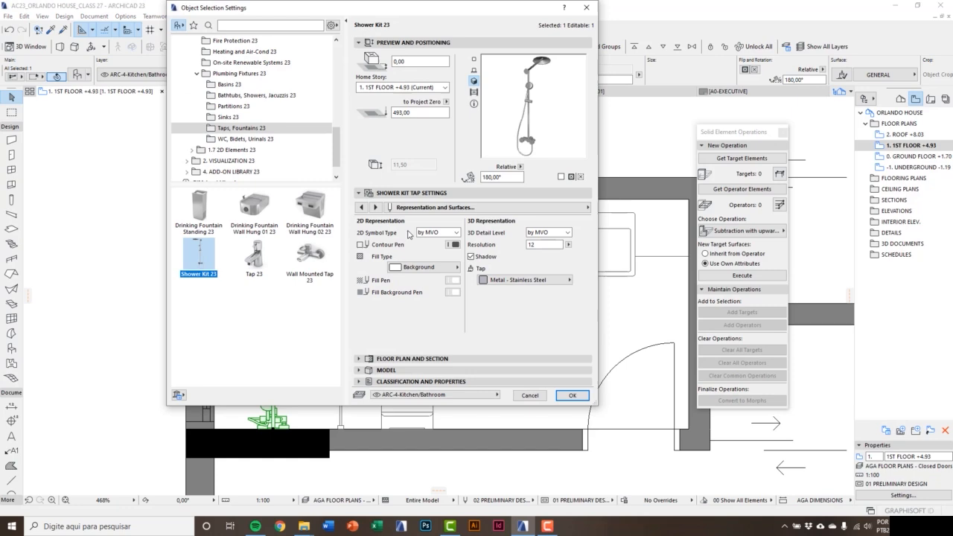
left_click(449, 234)
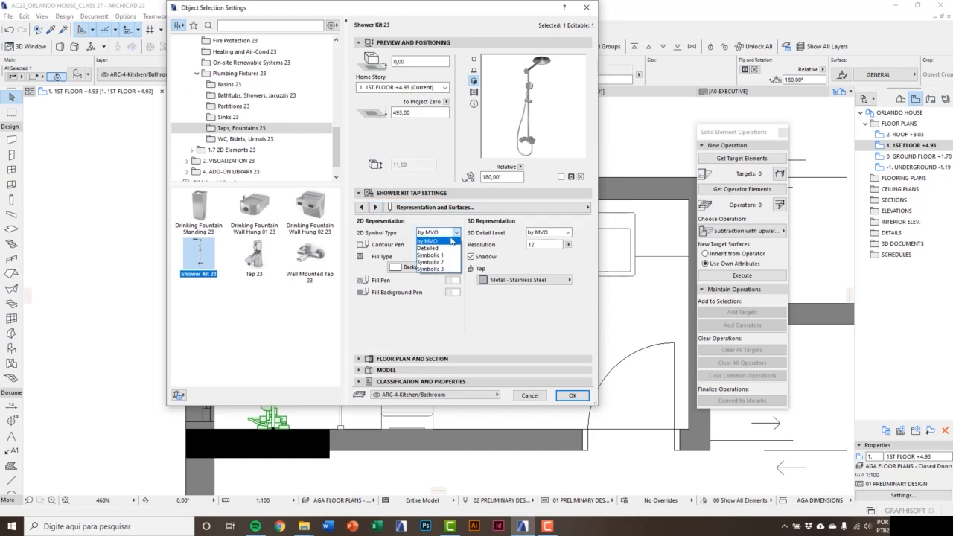
left_click(445, 256)
left_click(475, 59)
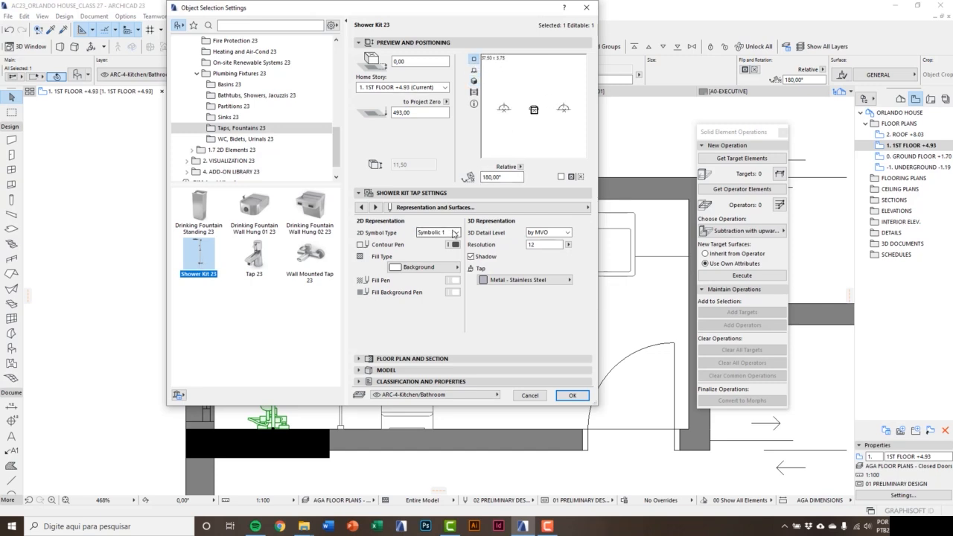
- Try the Symbolic 2 and Symbolic 3 types on the shower kit, and accept its settings with the 2D symbol type by MVO
left_click(454, 233)
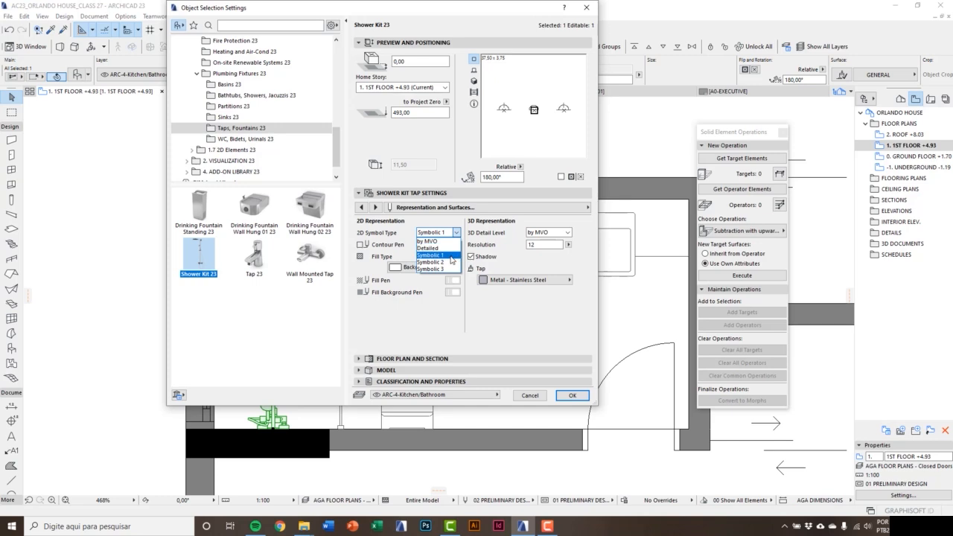
left_click(453, 262)
left_click(454, 235)
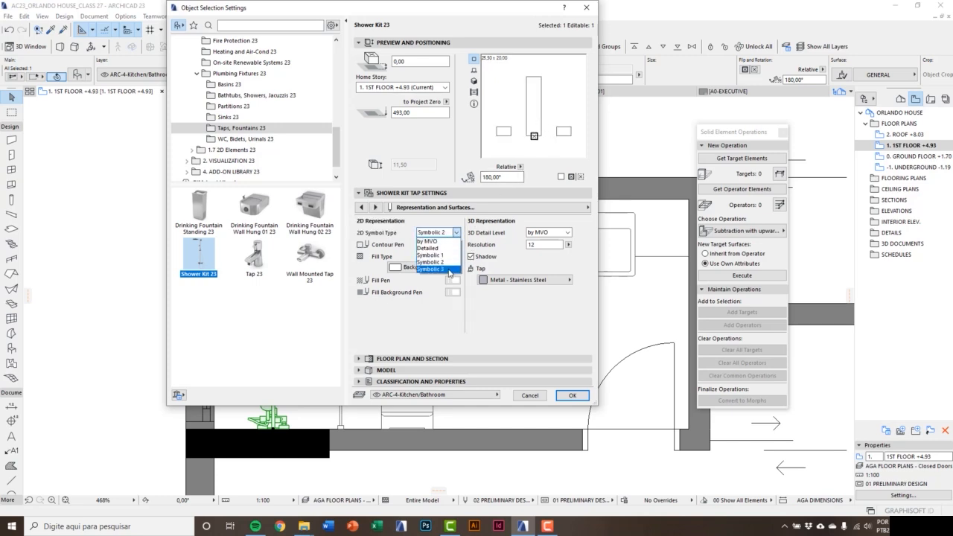
left_click(441, 273)
left_click(454, 233)
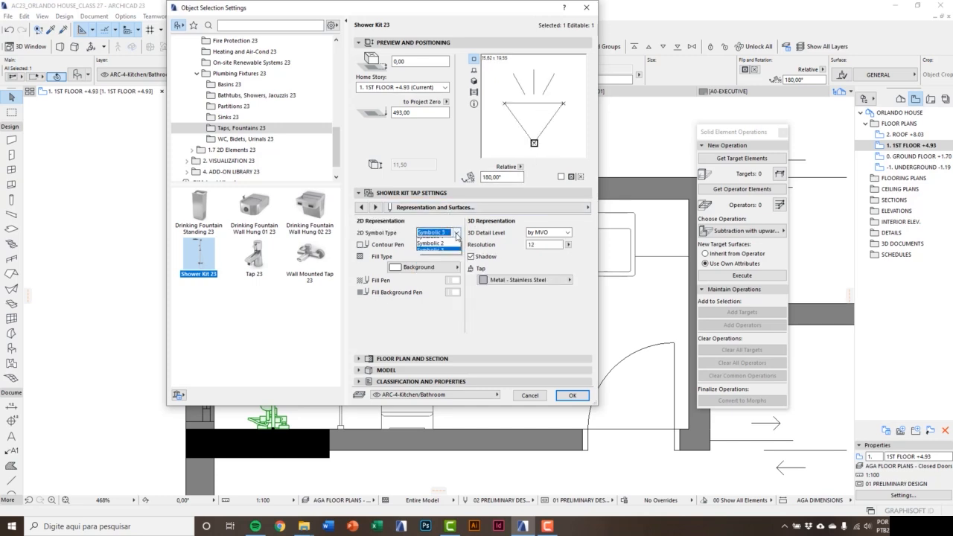
left_click(450, 242)
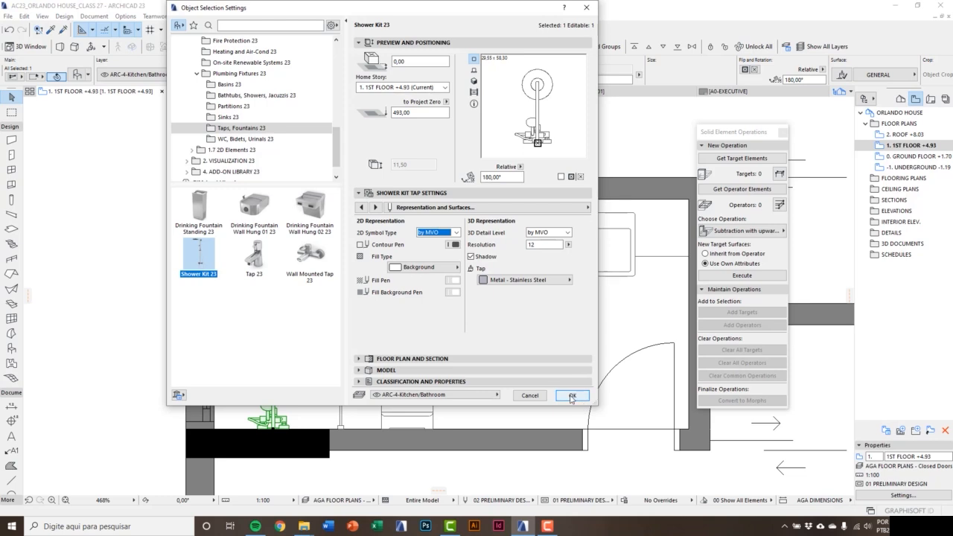
left_click(571, 396)
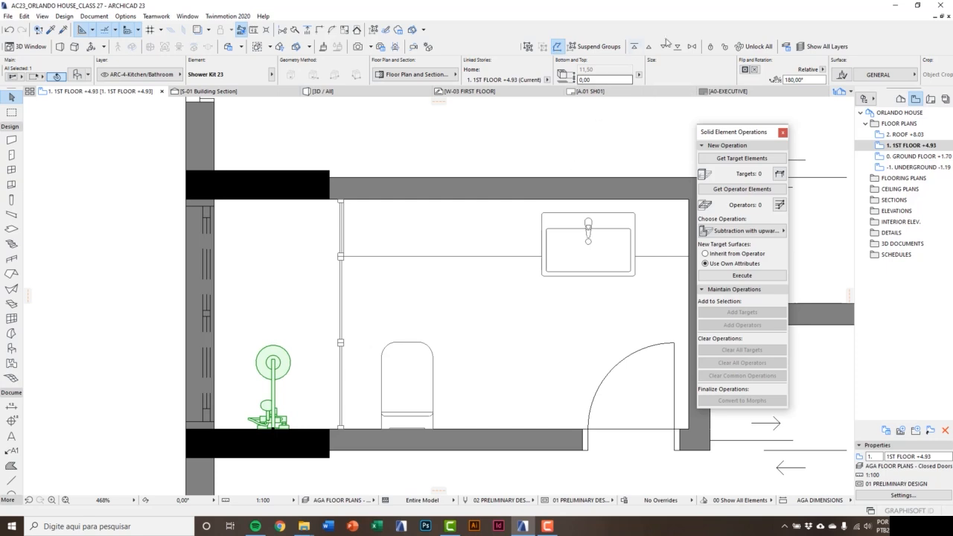
- Send the shower kit behind the floor slab in the plan's display order and check the kit in 3D
middle_click_drag(358, 303, 371, 307)
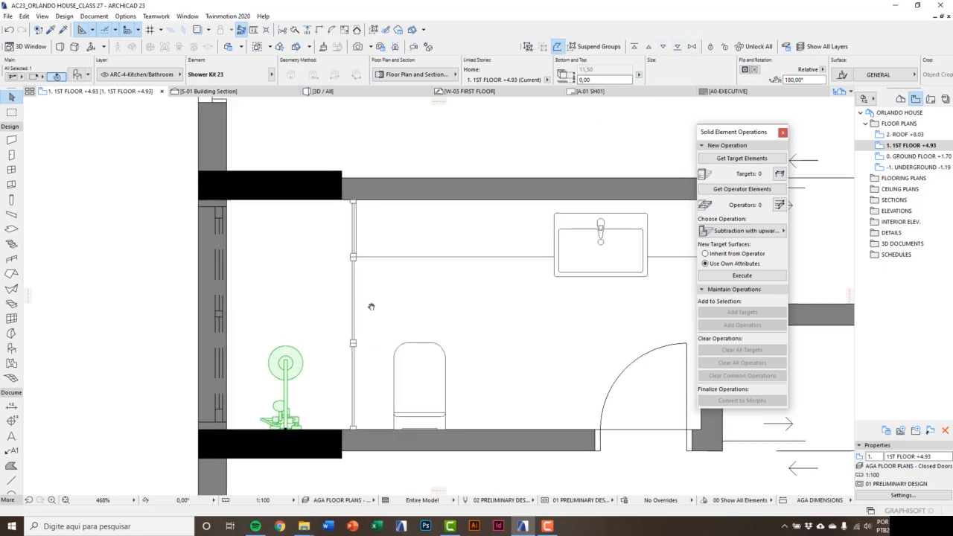
key("Delete")
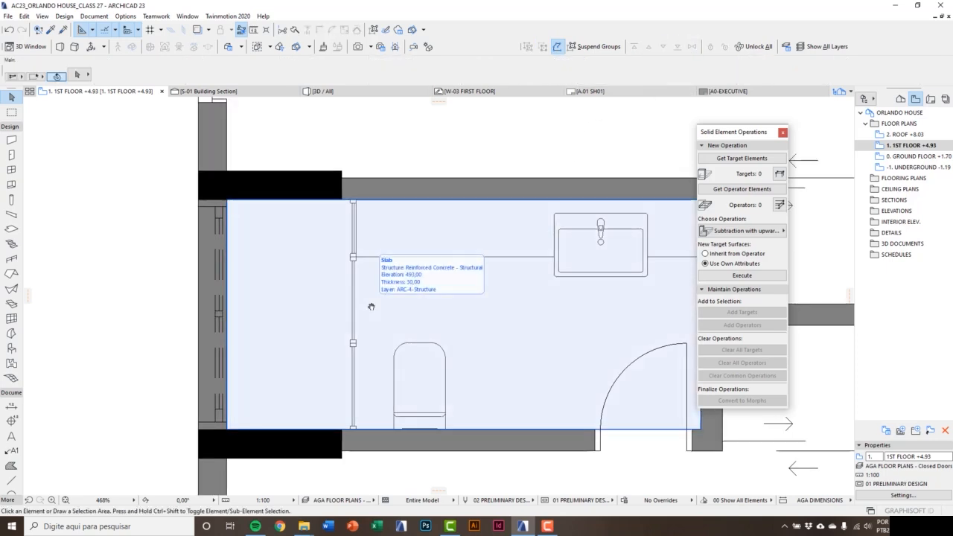
key("F3")
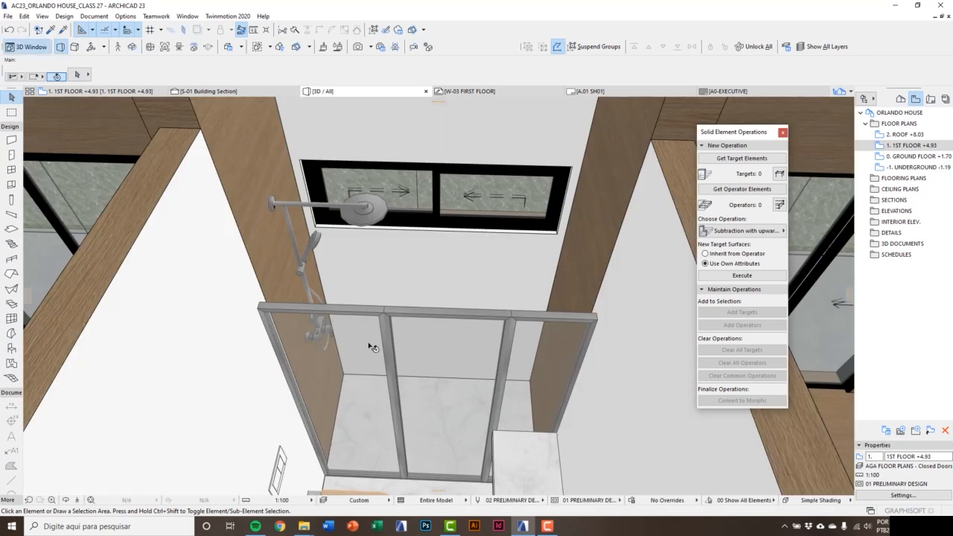
- On the plan, draw a vertical line in pen 108 from the shower's lower wall face up into the shower area
key("F2")
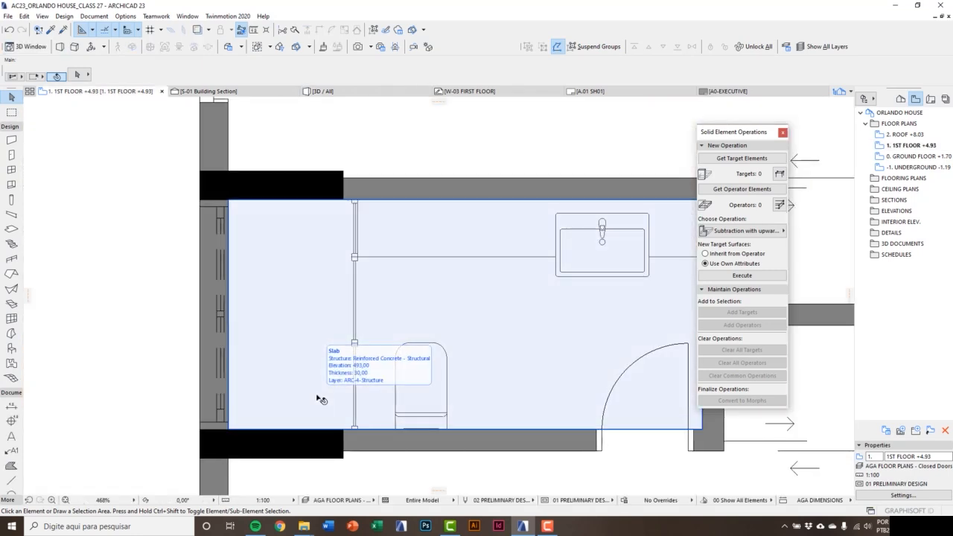
left_click(11, 480)
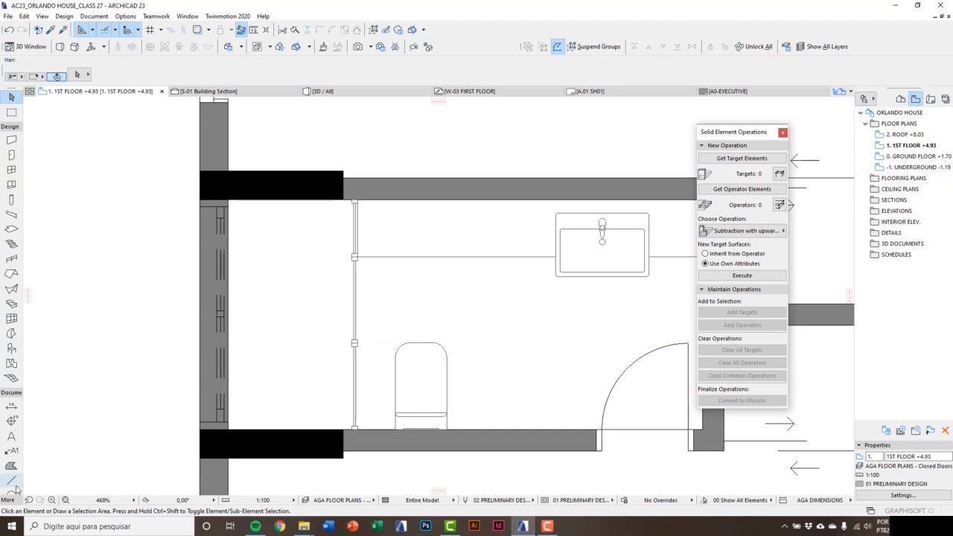
left_click(449, 73)
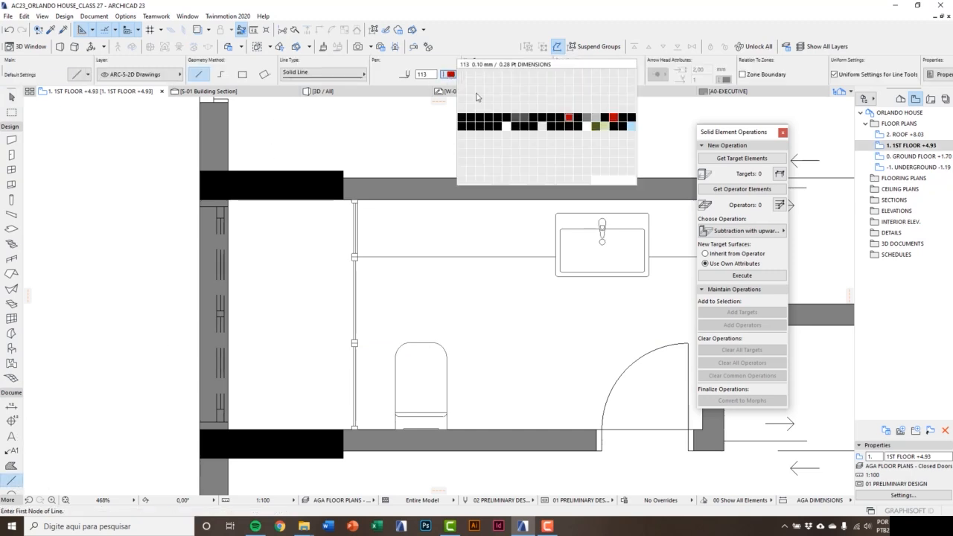
left_click(523, 121)
scroll(297, 436, "up", 3)
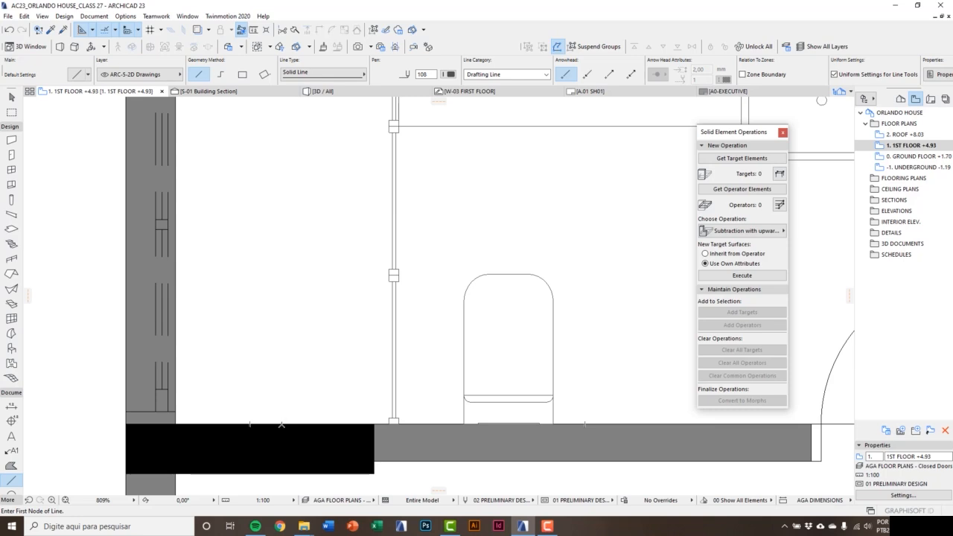
left_click(278, 423)
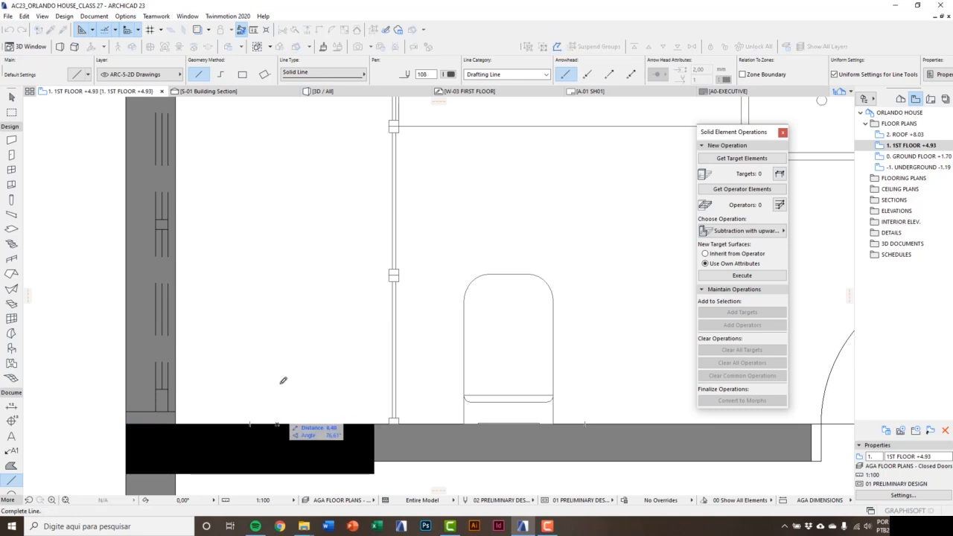
left_click(279, 320)
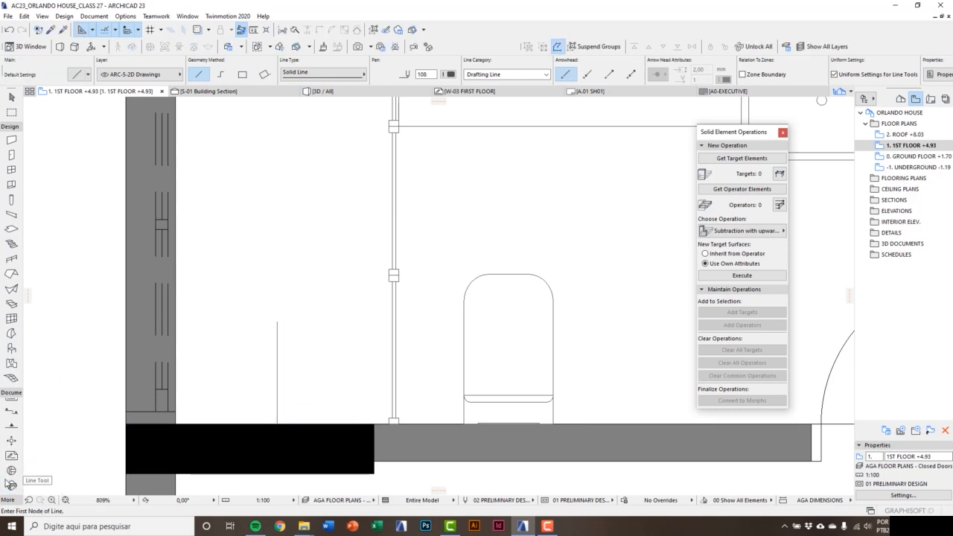
- Draw a circle of about 8.4 cm radius at the line's free end and move it up 8.40 cm so its edge meets that end
scroll(12, 461, "down", 5)
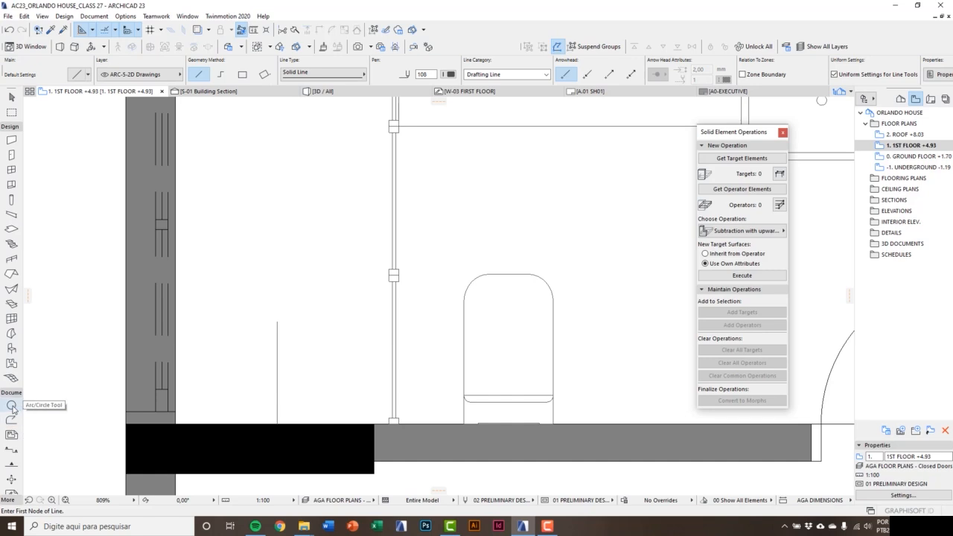
left_click(12, 406)
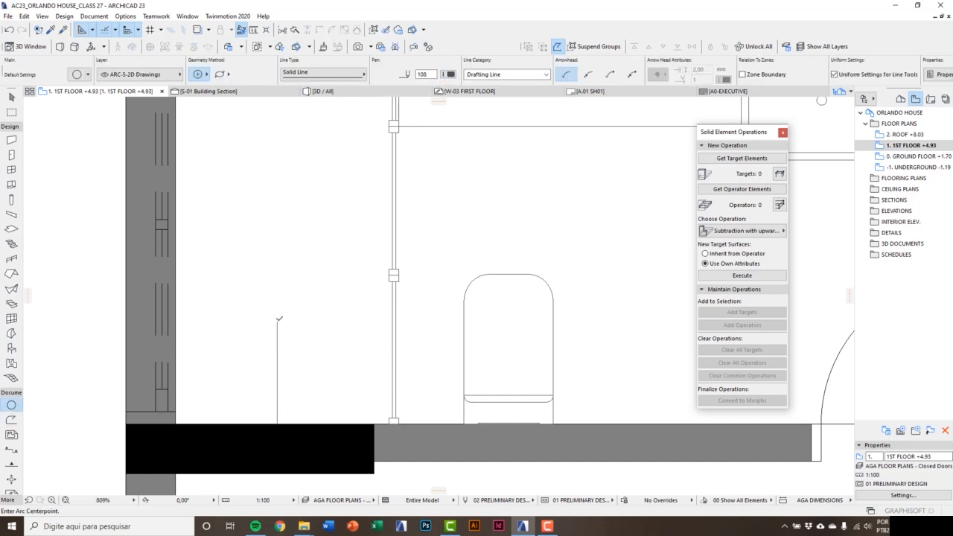
left_click(278, 321)
left_click(276, 302)
key("Escape")
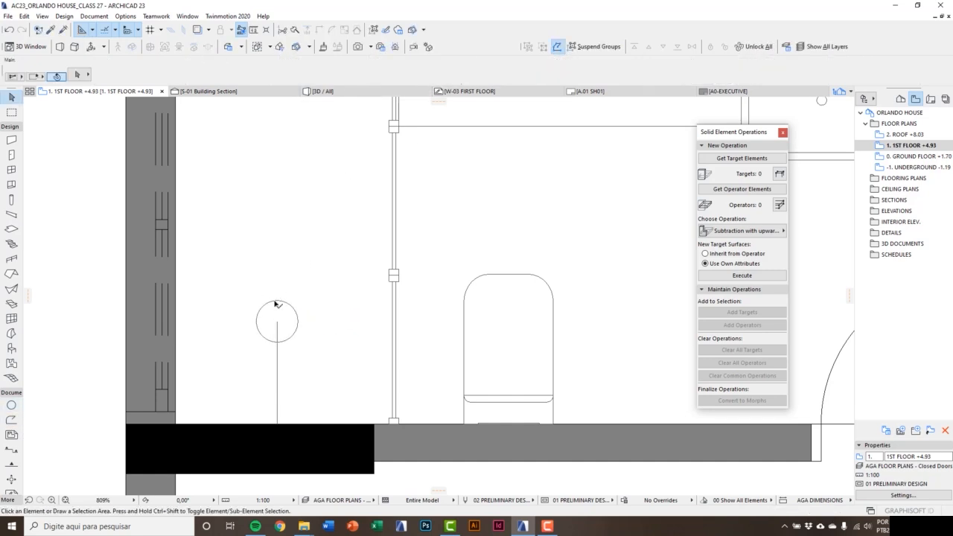
left_click(275, 304)
key("ctrl+d")
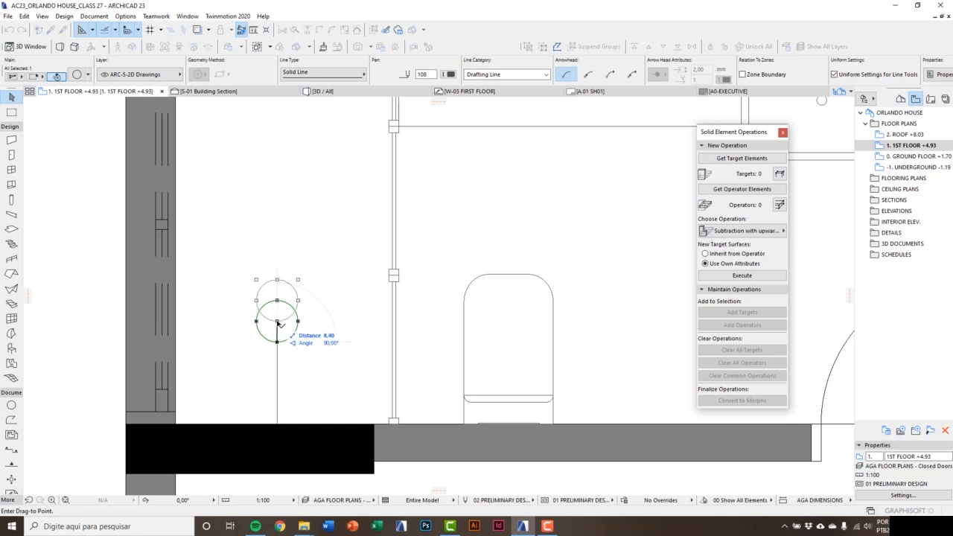
scroll(277, 339, "down", 5)
key("Escape")
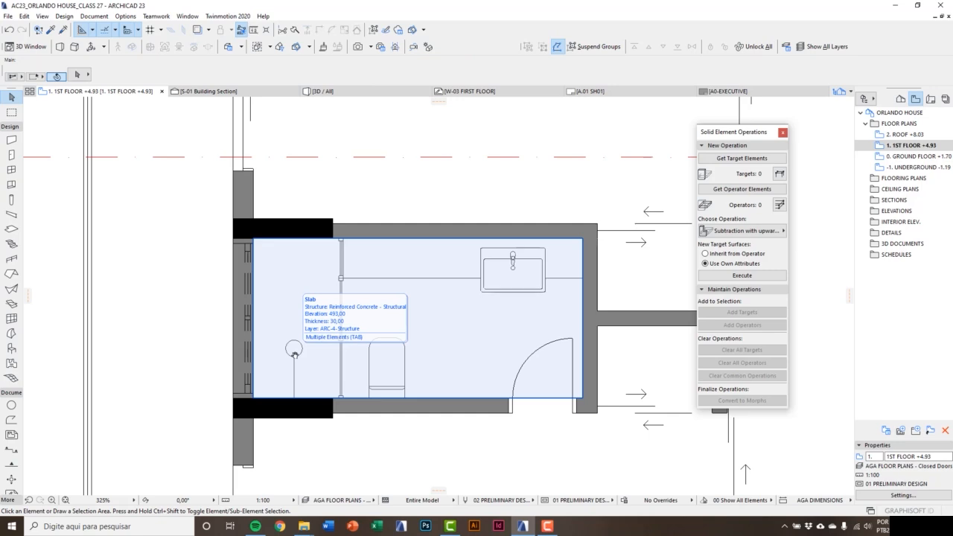
- Group the drawn circle and line with the hidden shower kit
left_click_drag(272, 313, 315, 415)
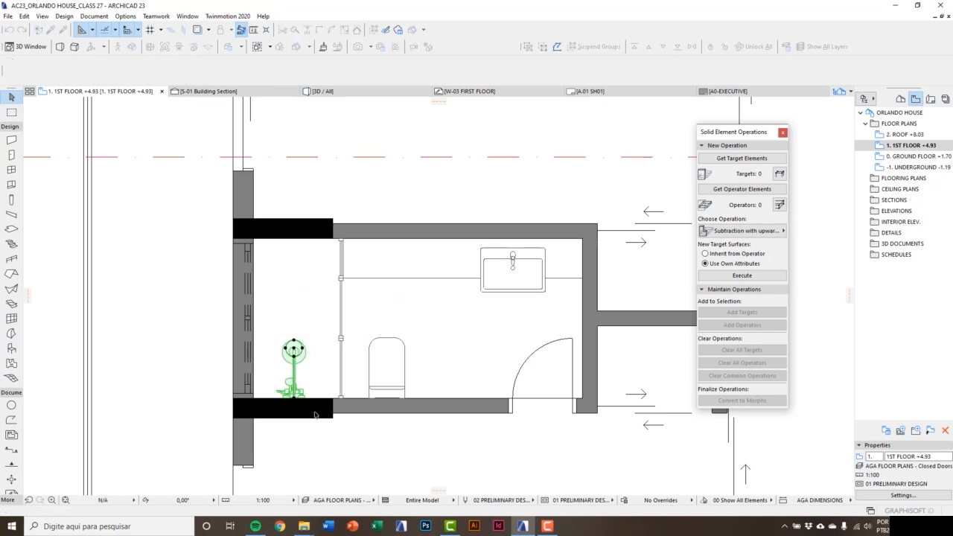
scroll(305, 369, "up", 3)
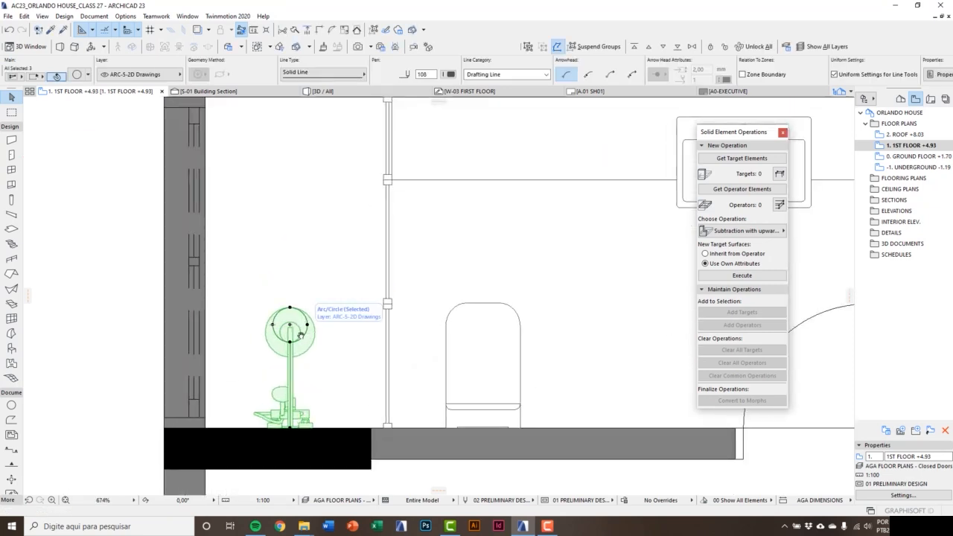
left_click(528, 48)
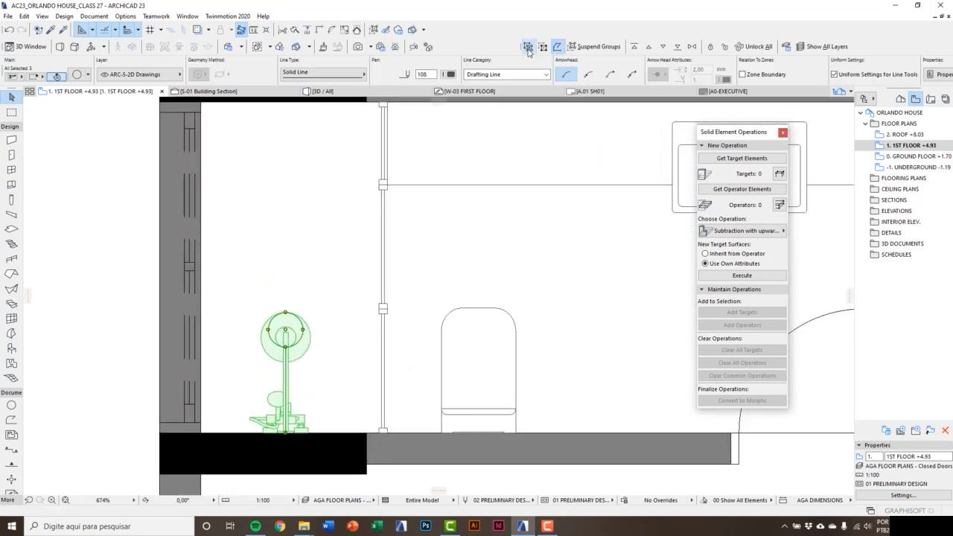
- Test the shower group by moving it away from the wall, and undo the move
left_click_drag(307, 428, 350, 290)
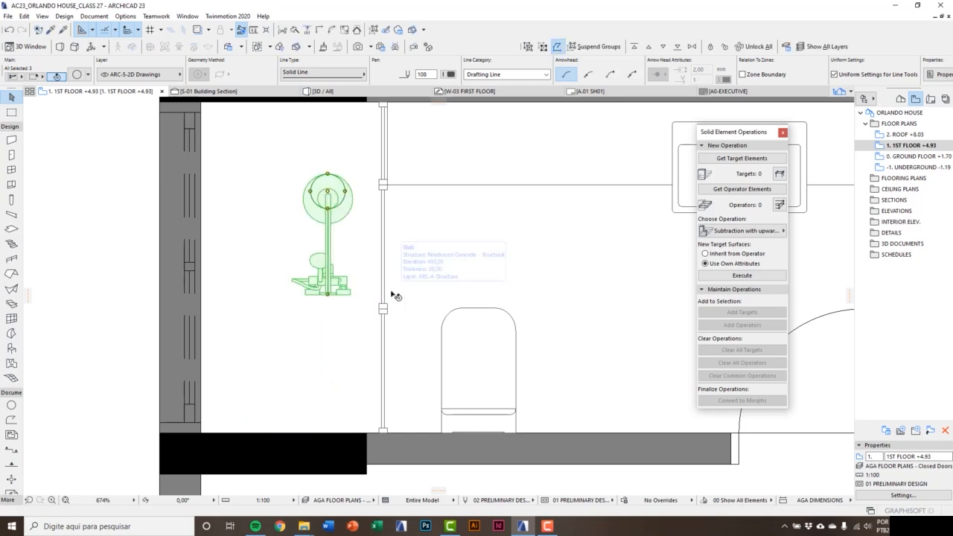
key("ctrl+z")
key("Escape")
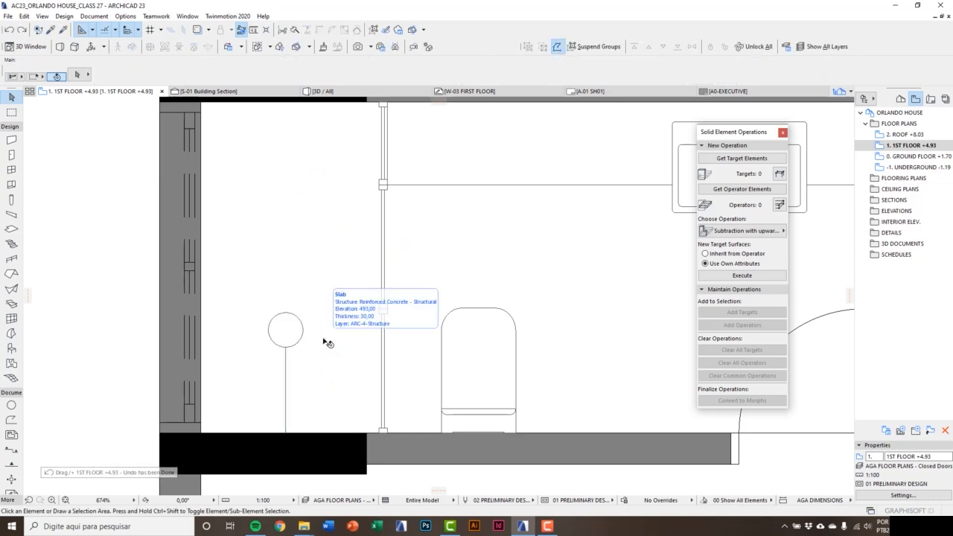
- Set the 3D element filter to show infinite stories and view the whole house in 3D
scroll(325, 343, "down", 3)
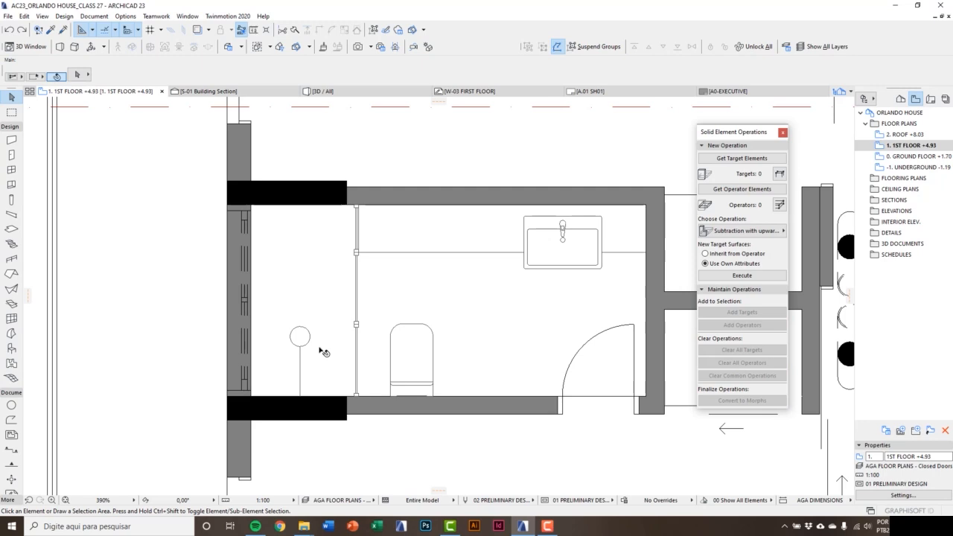
middle_click_drag(321, 351, 286, 377)
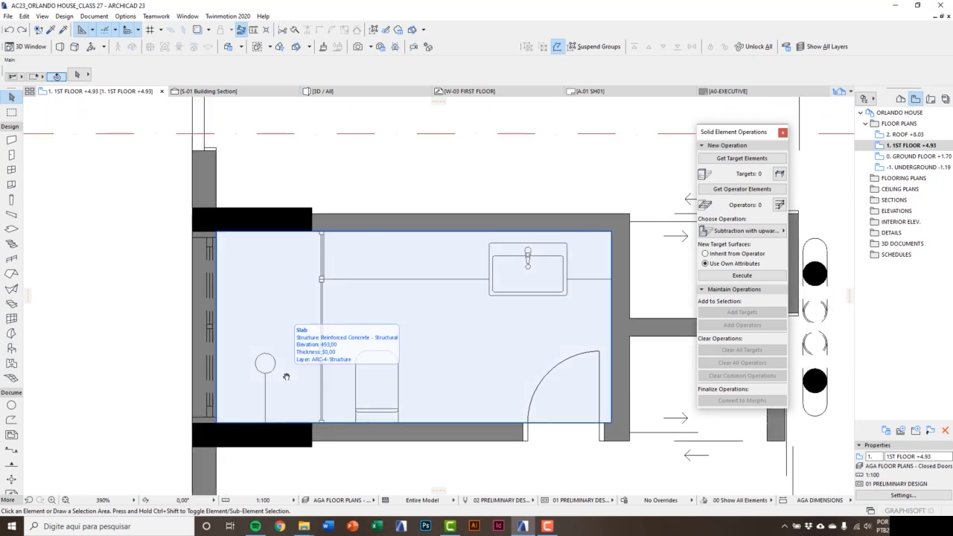
key("F3")
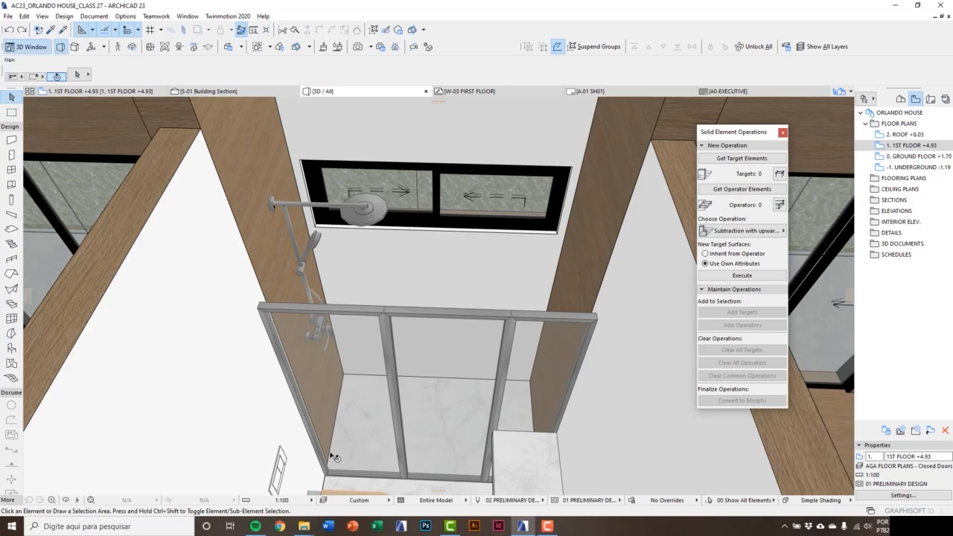
scroll(395, 432, "down", 6)
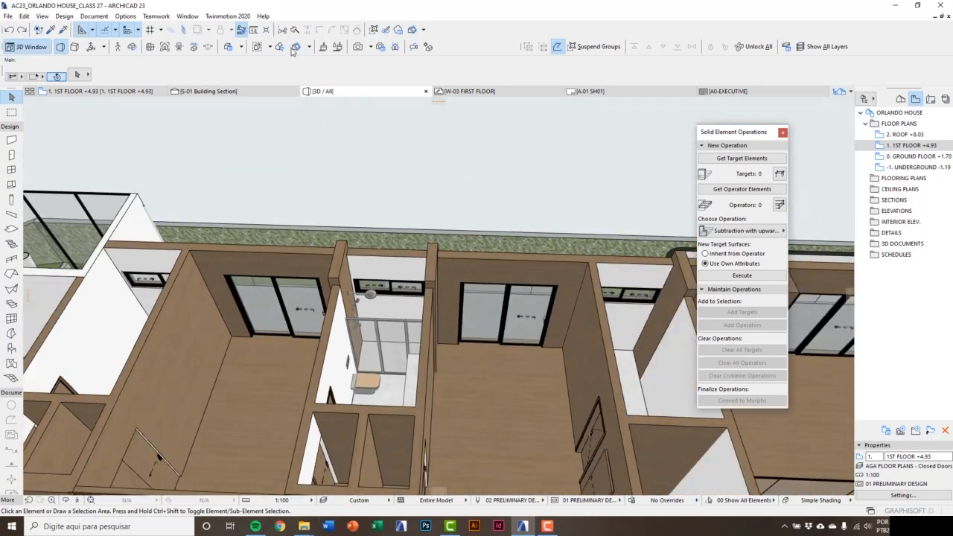
left_click(284, 46)
left_click(430, 86)
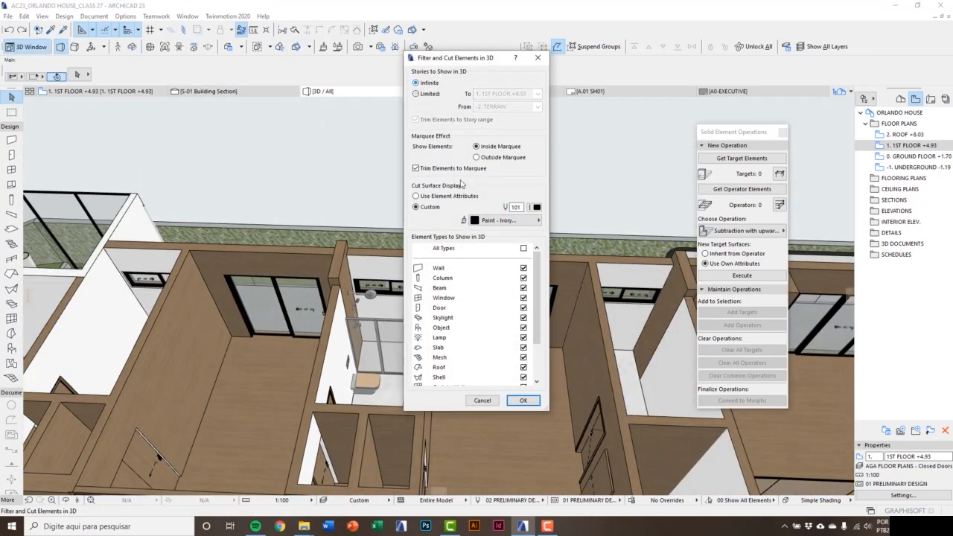
left_click(522, 396)
key("o")
scroll(461, 290, "down", 4)
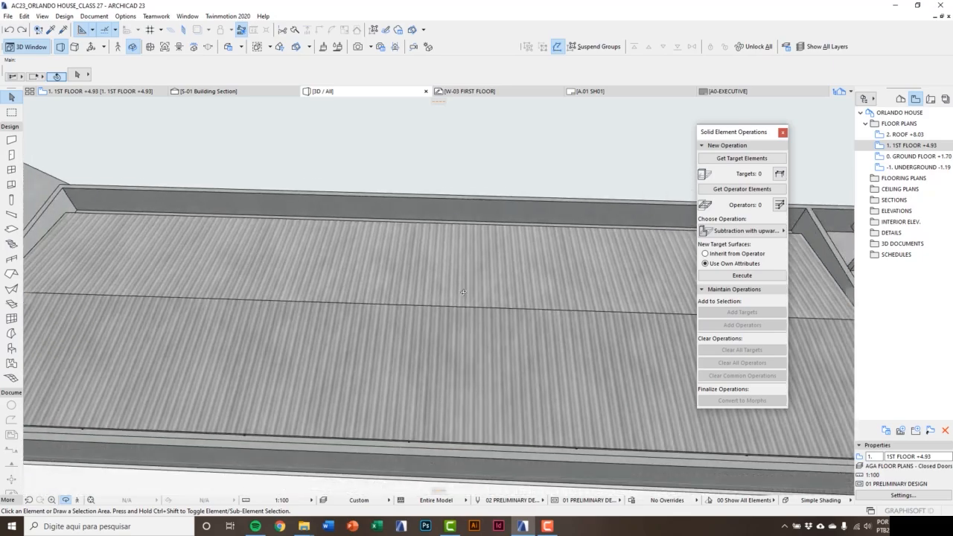
- Inspect the open living area under the upper floor in 3D and open the 0. GROUND FLOOR plan at that area
scroll(518, 315, "down", 8)
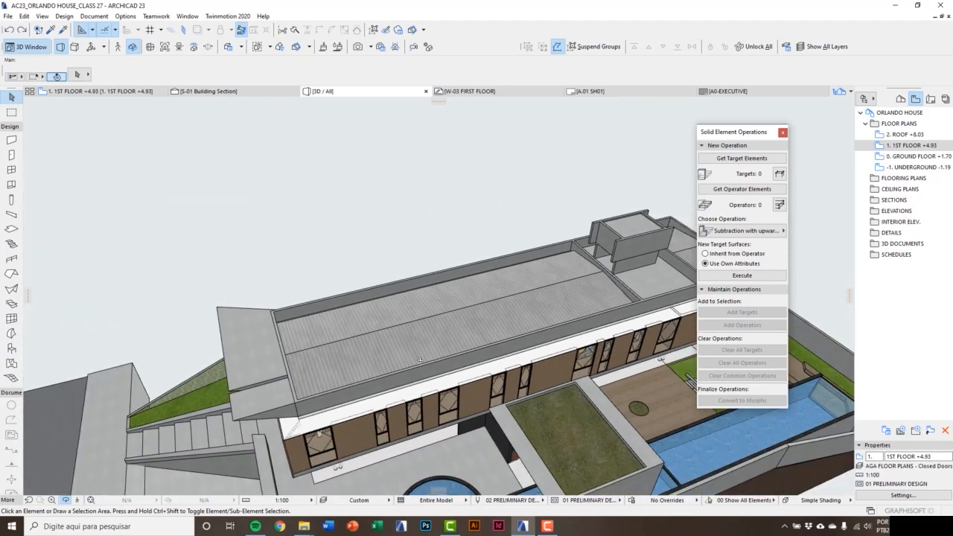
scroll(453, 394, "up", 10)
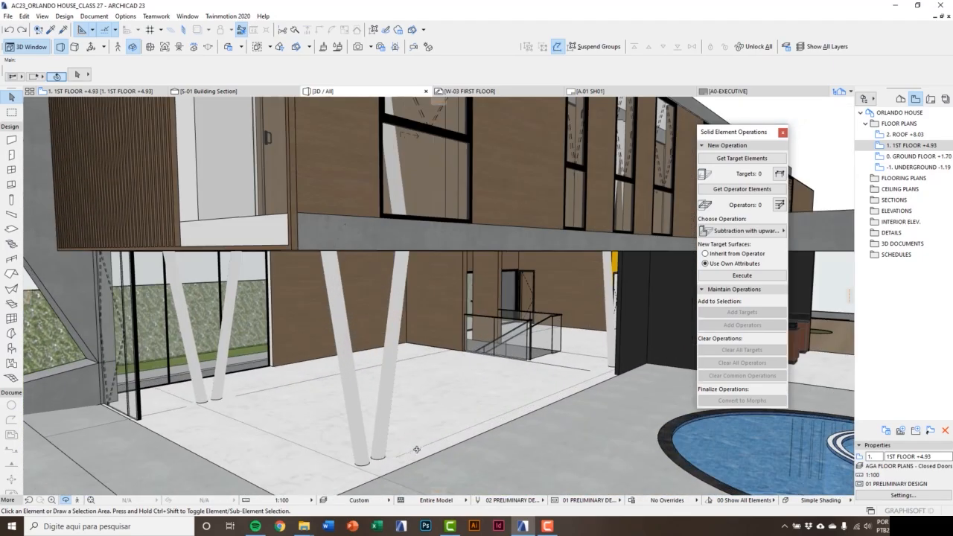
left_click_drag(423, 426, 406, 430)
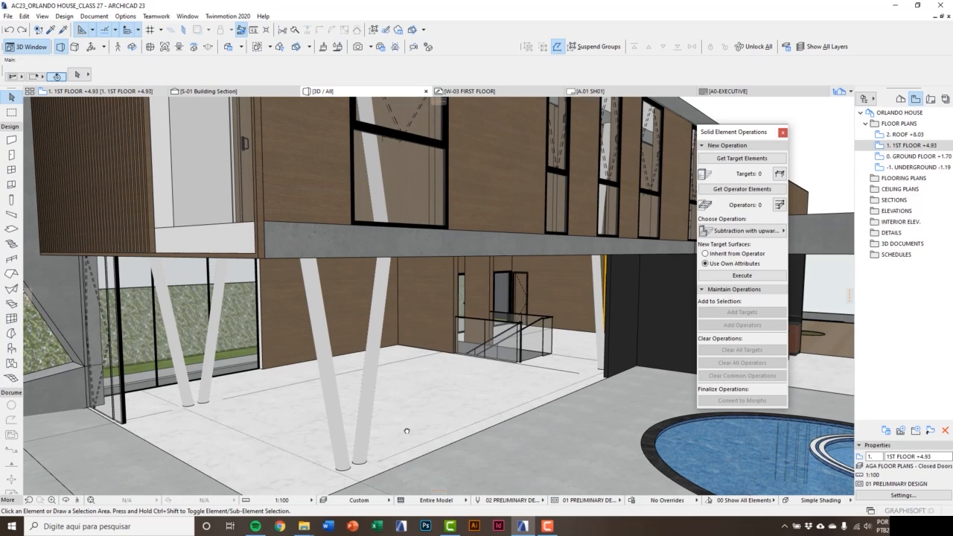
key("F2")
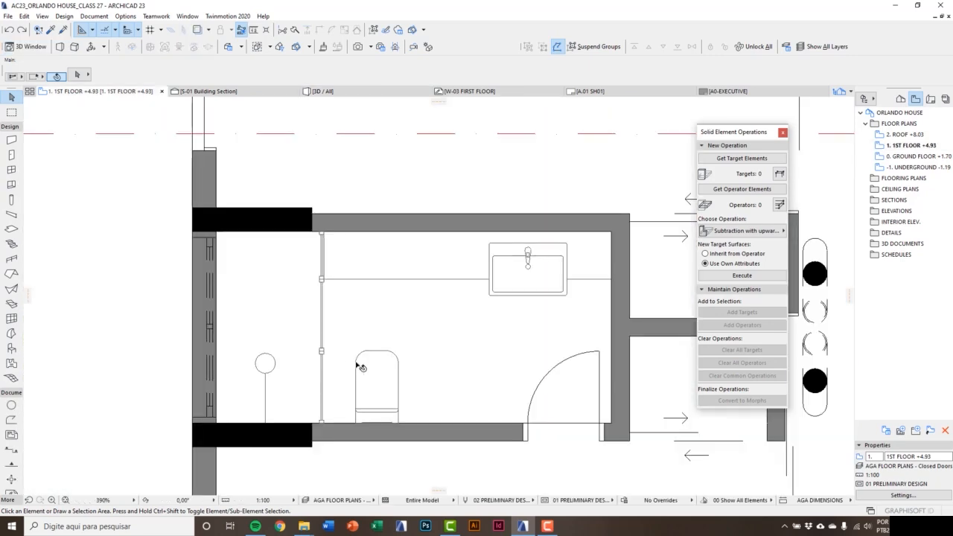
scroll(259, 249, "down", 5)
left_click(900, 99)
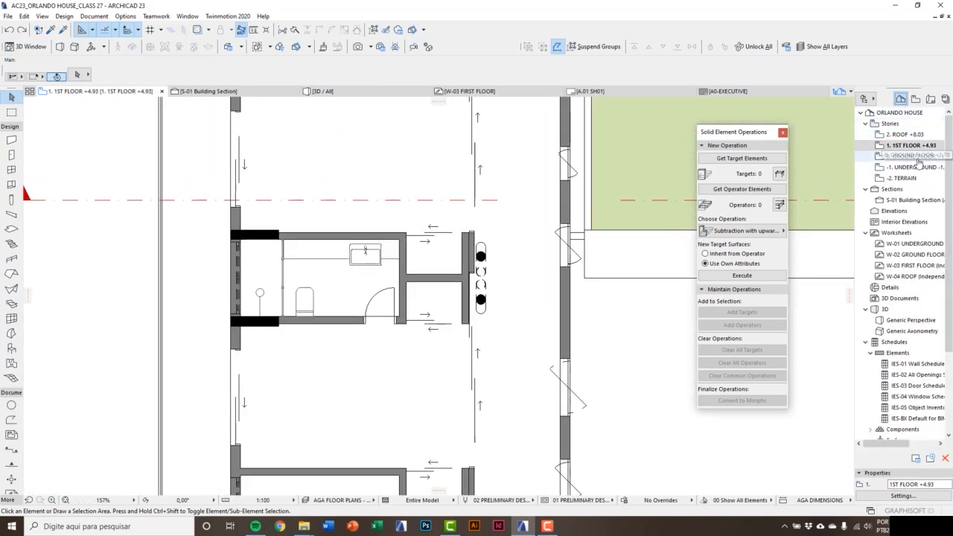
double_click(916, 155)
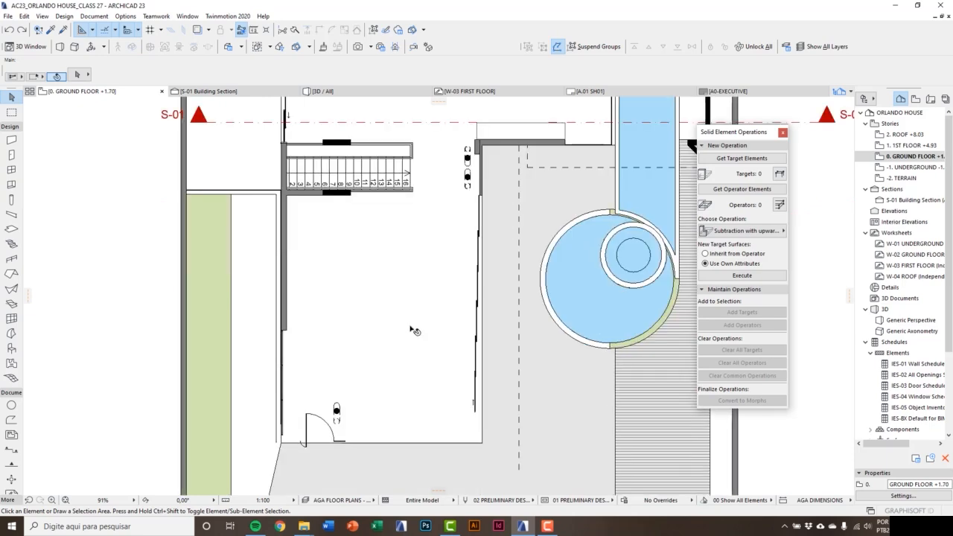
scroll(414, 330, "up", 3)
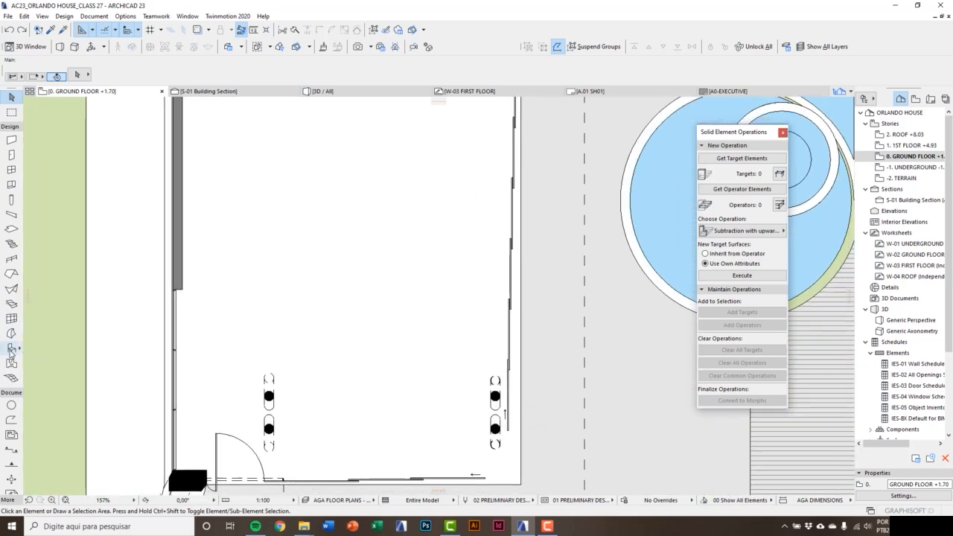
- Choose Sofa Layout 23 from the Furniture Layouts 23 library folder as the default object
double_click(11, 348)
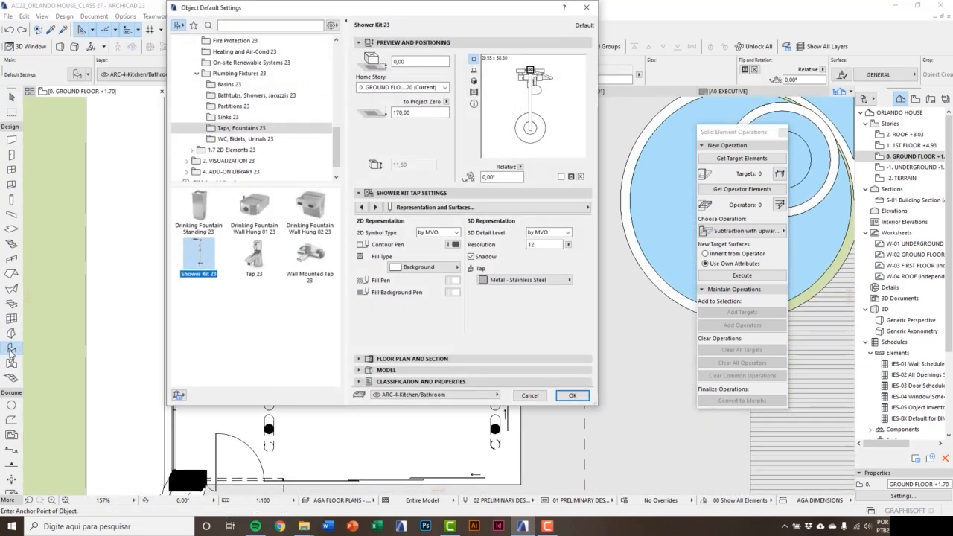
scroll(320, 134, "up", 10)
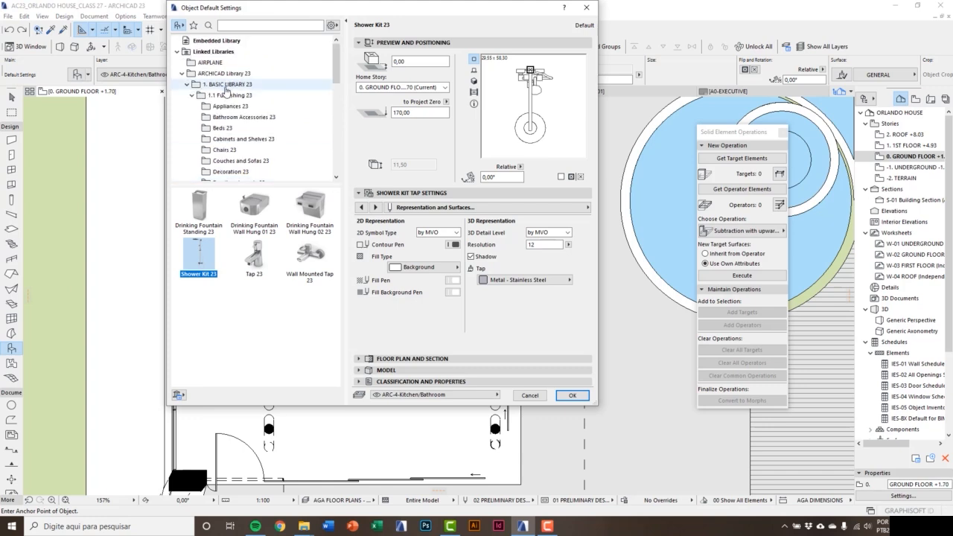
scroll(233, 149, "down", 1)
left_click(232, 152)
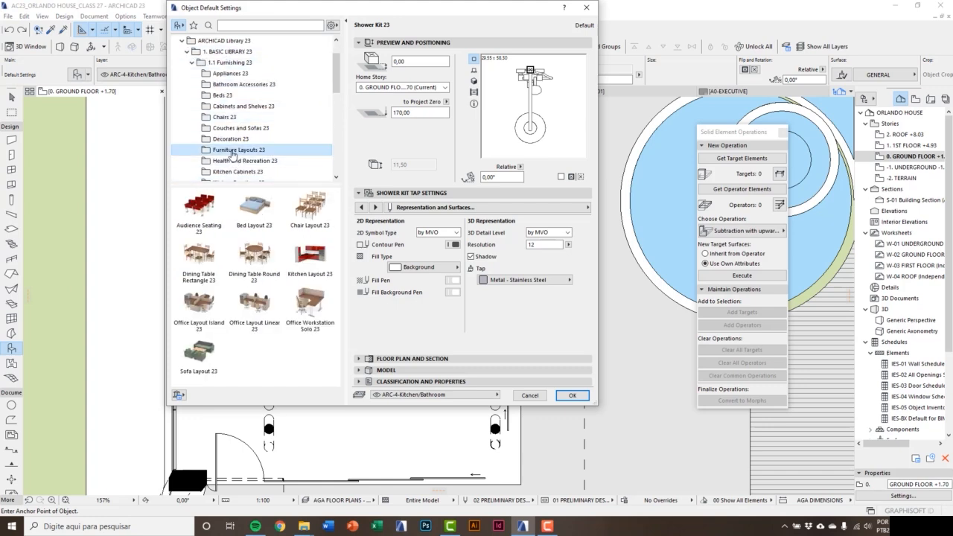
scroll(233, 153, "down", 1)
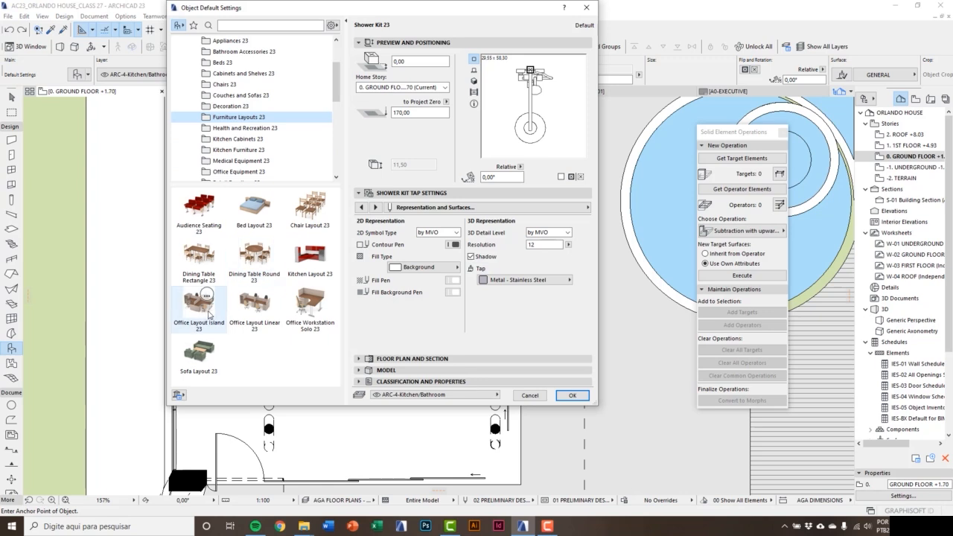
left_click(199, 354)
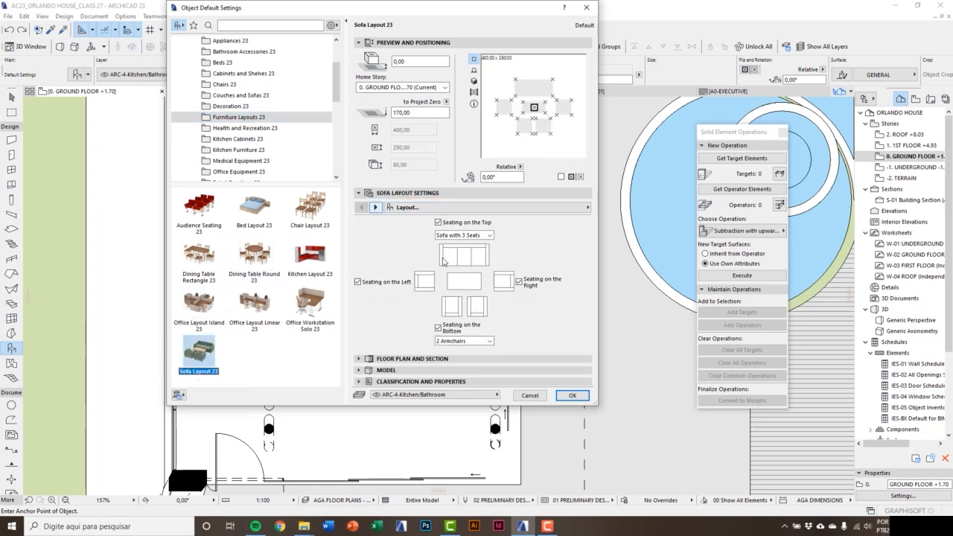
- Change the sofa layout's leg style to the slanted metal leg
left_click(375, 207)
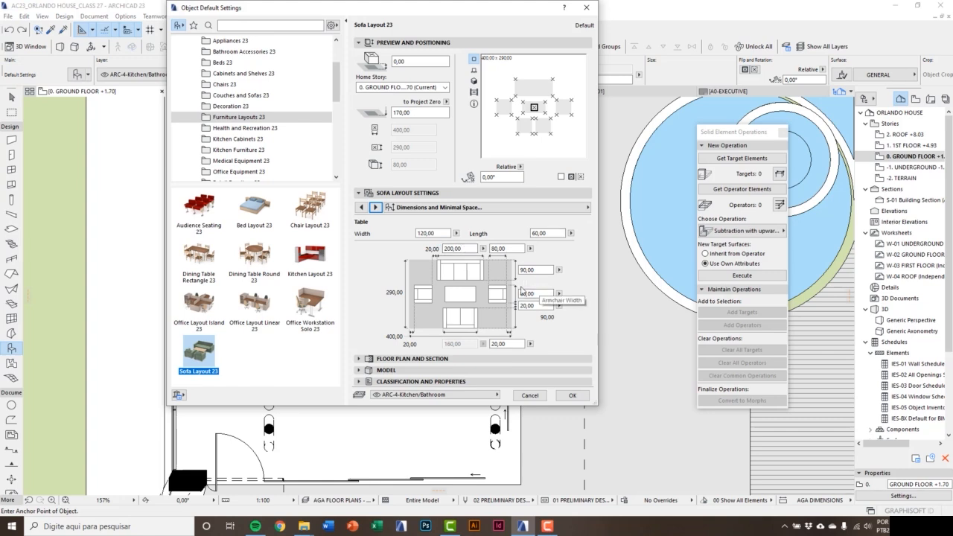
left_click(376, 207)
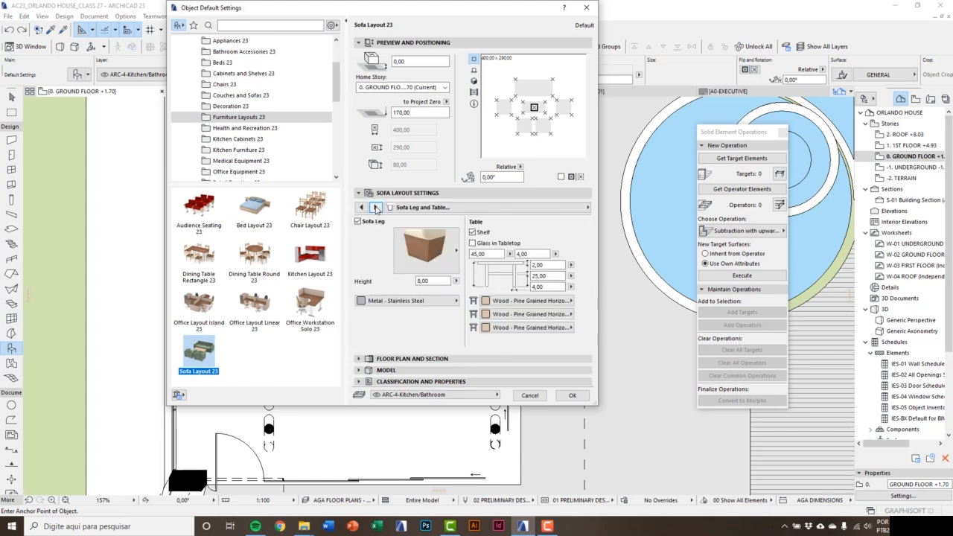
left_click(404, 244)
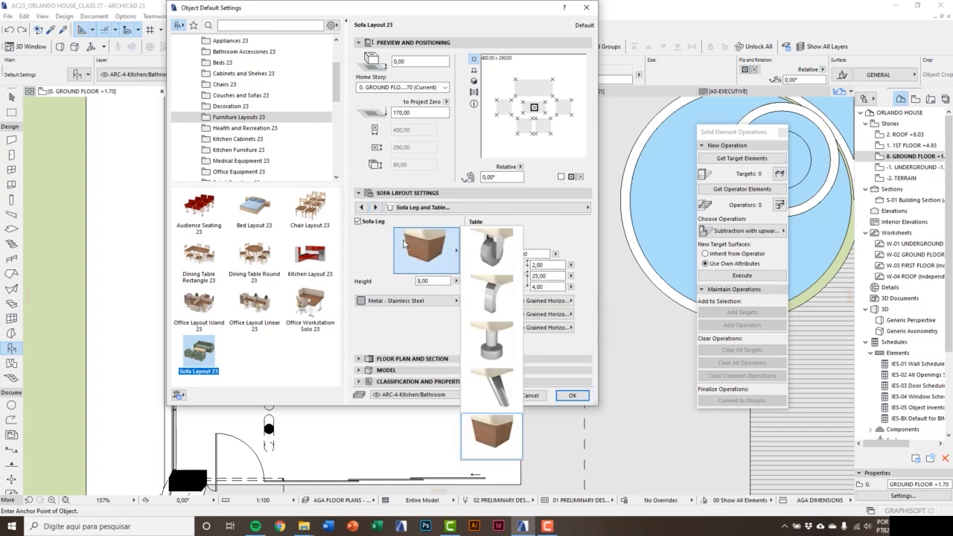
left_click(493, 378)
- Set the sofa layout's contour pen to 107 FURNITURE and both fill pens to 126 WHITE BACKGROUND, and accept the settings
left_click(375, 207)
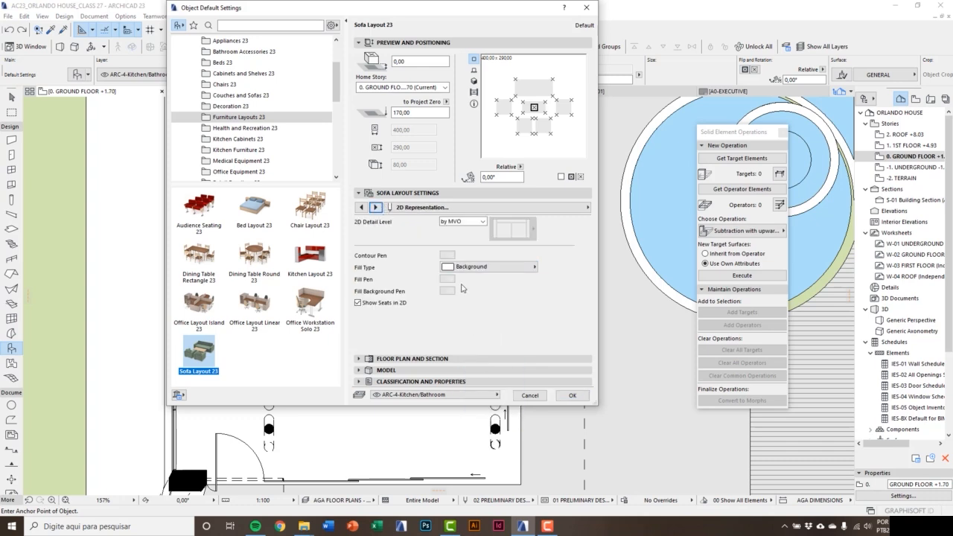
left_click(447, 256)
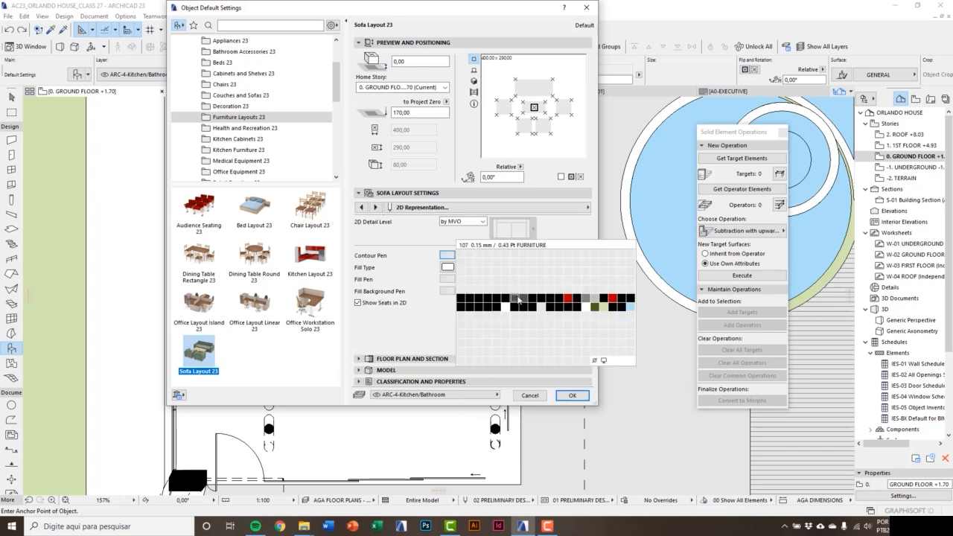
left_click(519, 299)
left_click(446, 279)
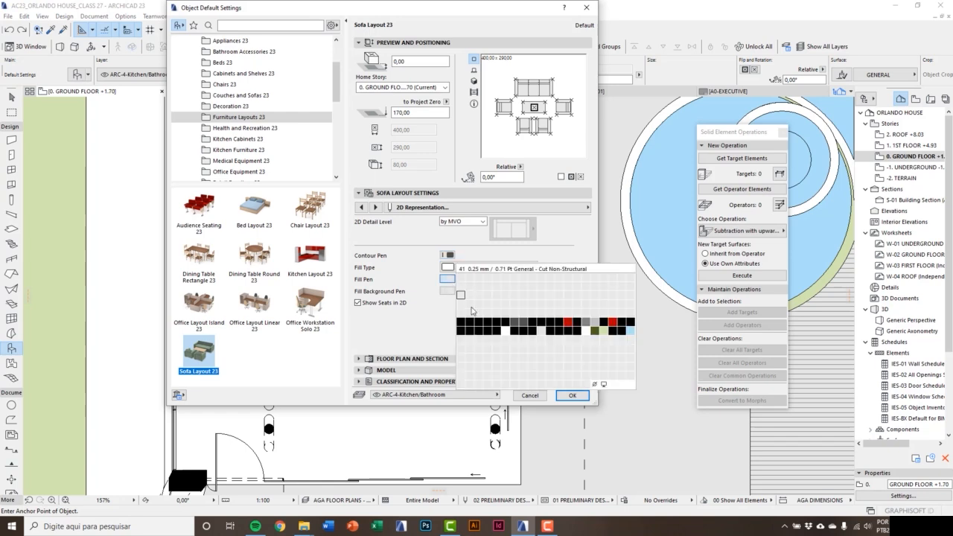
left_click(505, 339)
left_click(447, 290)
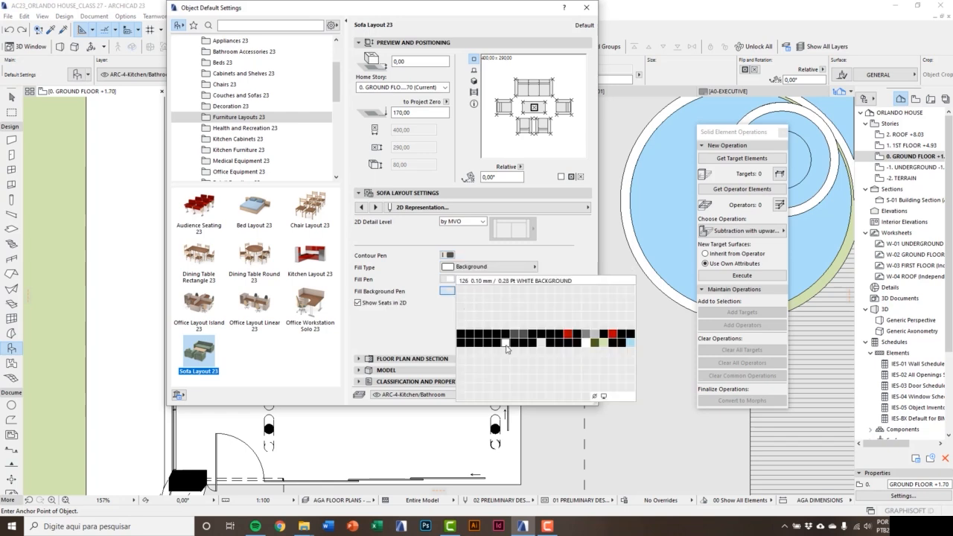
left_click(501, 342)
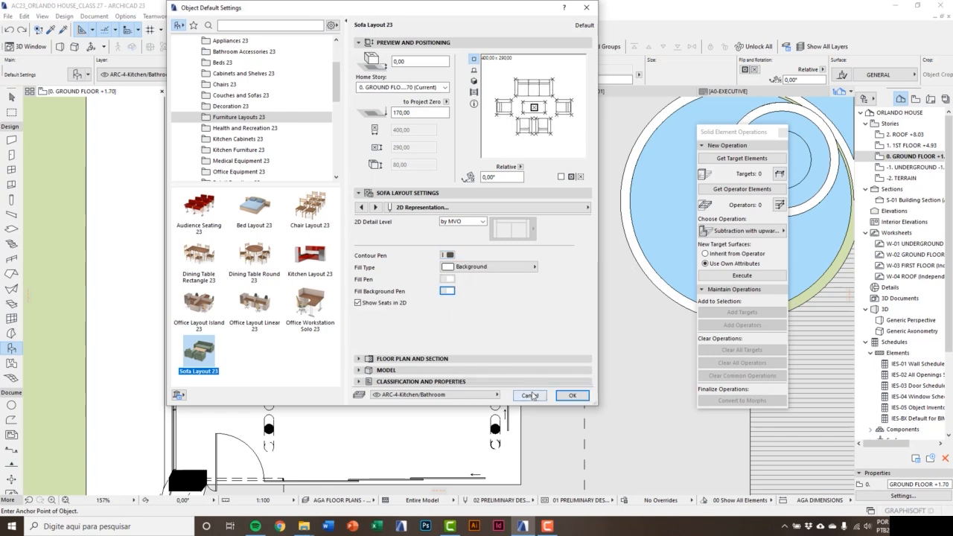
left_click(570, 395)
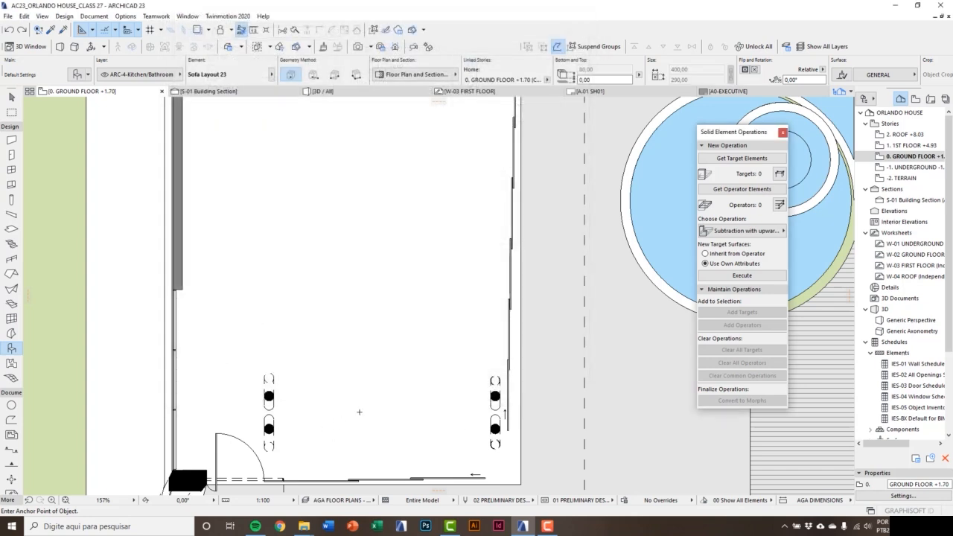
- Place the sofa layout in the ground-floor living room near the entrance and move it further into the room
left_click(359, 412)
left_click(367, 365)
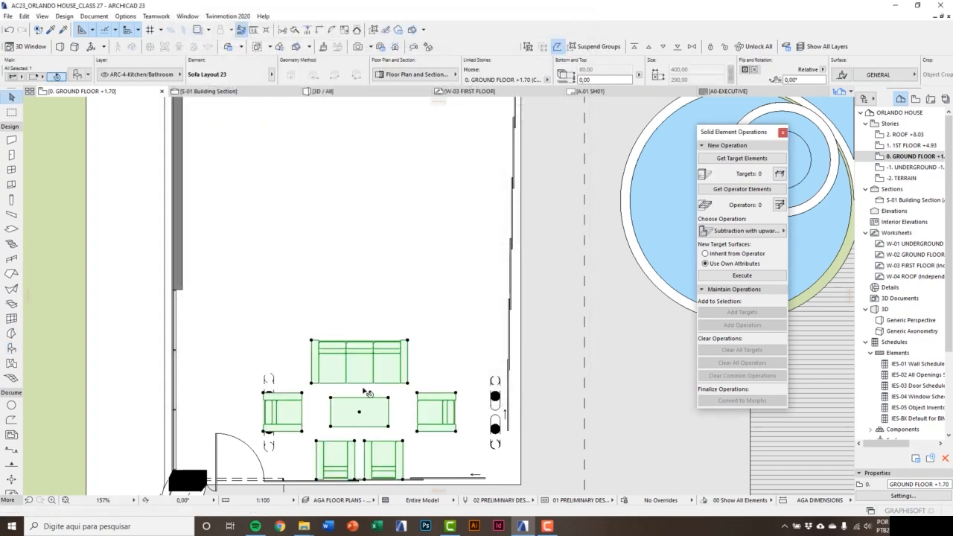
left_click_drag(362, 401, 388, 347)
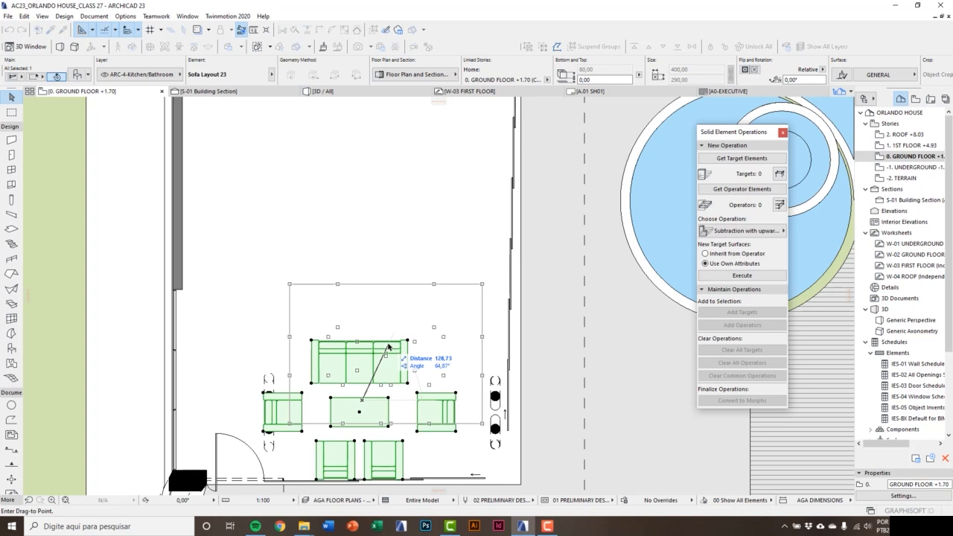
left_click(369, 329)
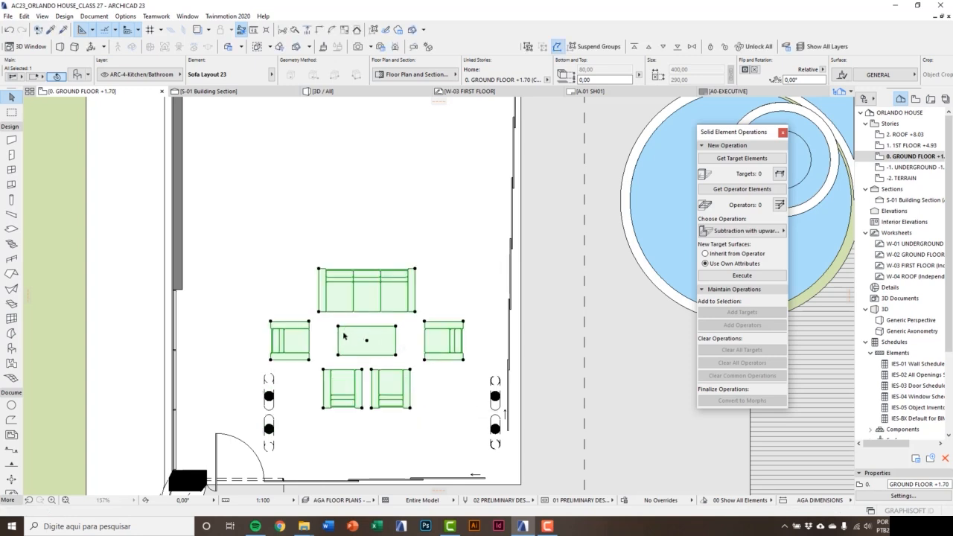
- Rotate the sofa layout 90° so the three-seat sofa backs onto the glazed wall, and shift it slightly toward the entrance
key("ctrl+e")
left_click(340, 337)
left_click(404, 338)
left_click(340, 265)
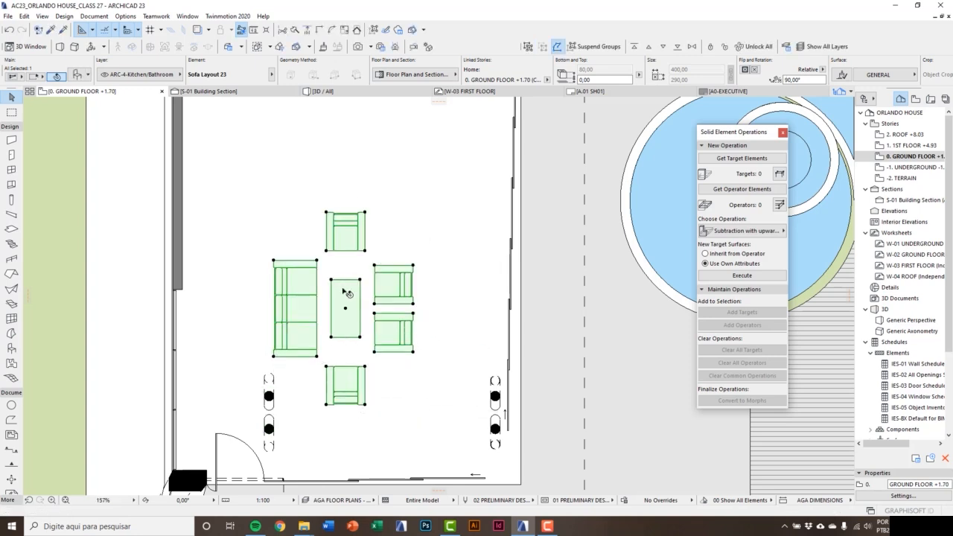
left_click_drag(341, 292, 350, 329)
left_click(353, 330)
key("Escape")
- Check the furniture set in the 3D view, and delete the sofa layout from the ground floor plan
key("F3")
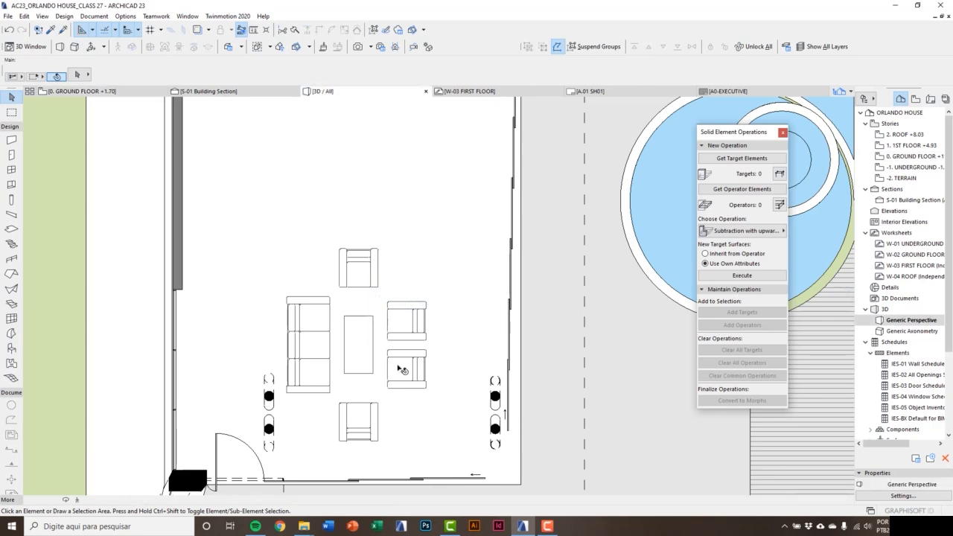
scroll(392, 382, "up", 3)
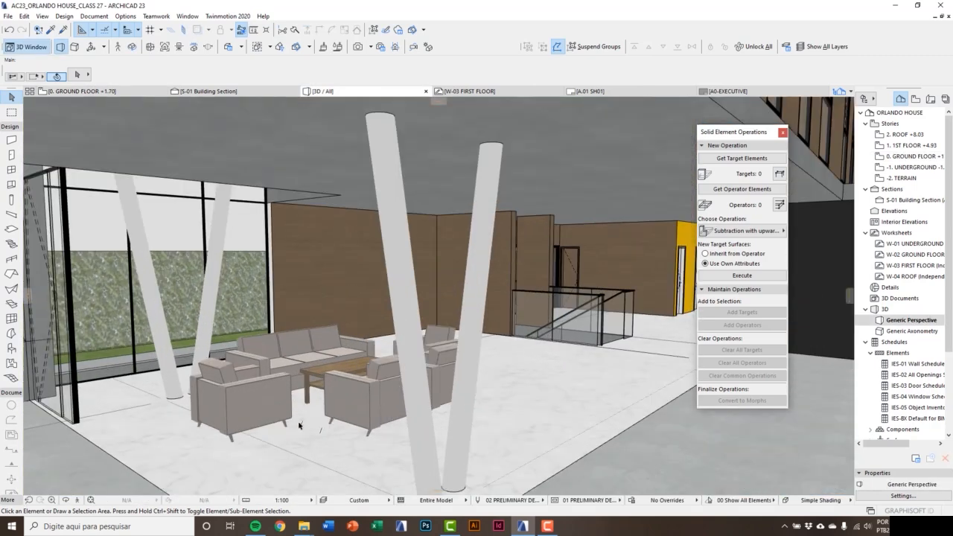
key("F2")
left_click(363, 365)
key("Delete")
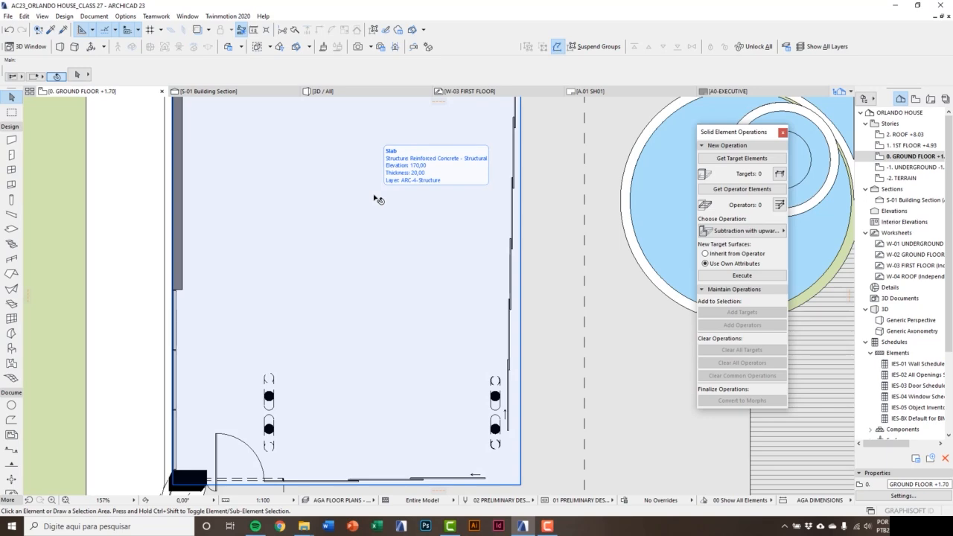
- Choose Sofa 23 from the Couches and Sofas 23 library folder as the default object
double_click(11, 349)
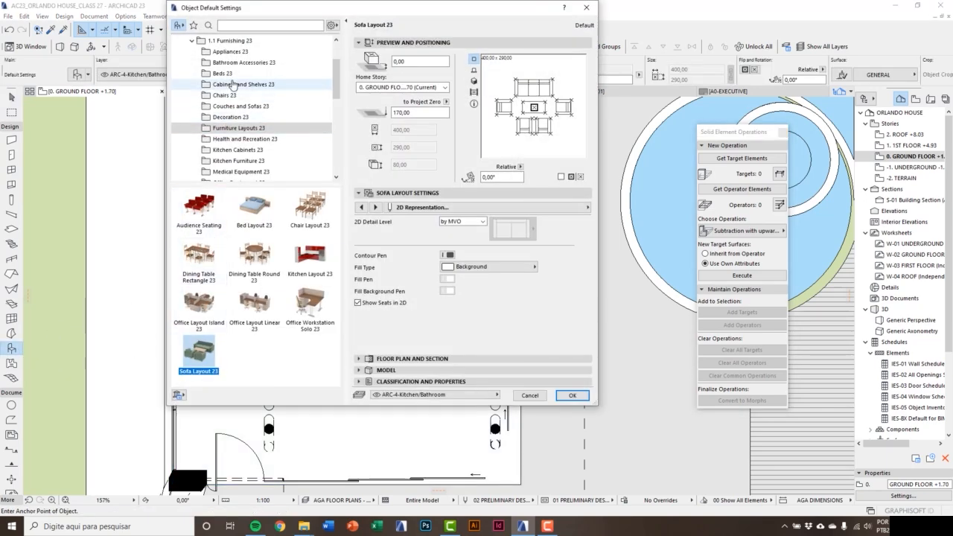
scroll(240, 119, "up", 2)
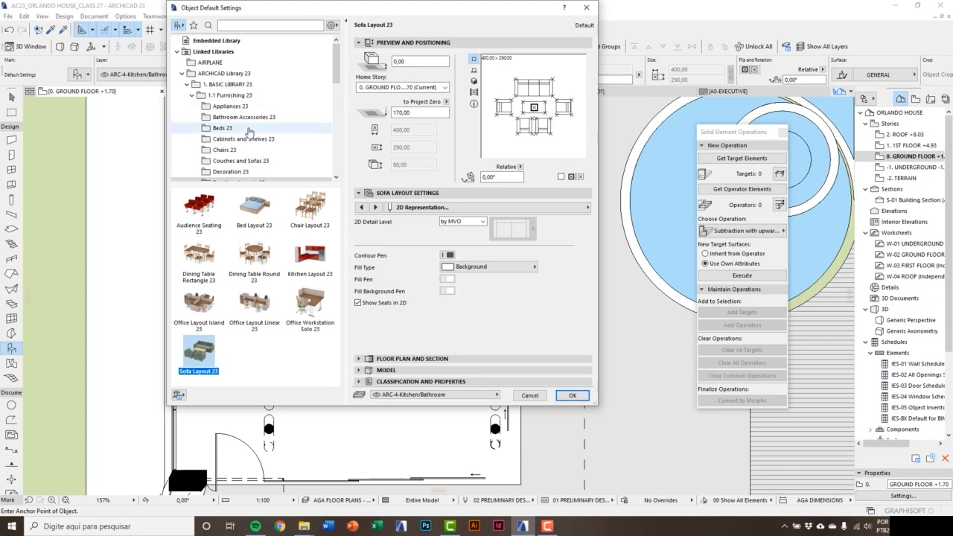
left_click(240, 160)
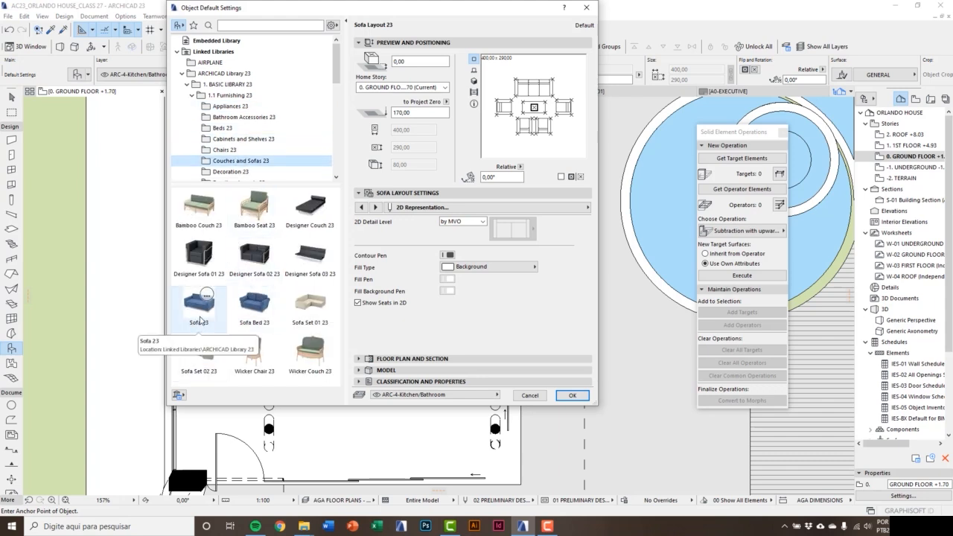
left_click(200, 319)
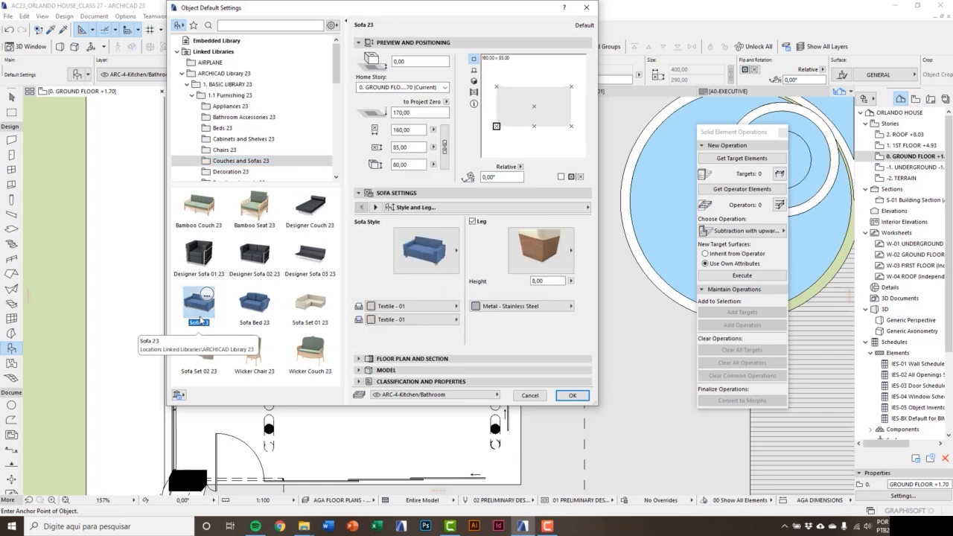
- Give the sofa the boxy style with arms as high as the backrest, and the slanted metal leg
left_click(438, 247)
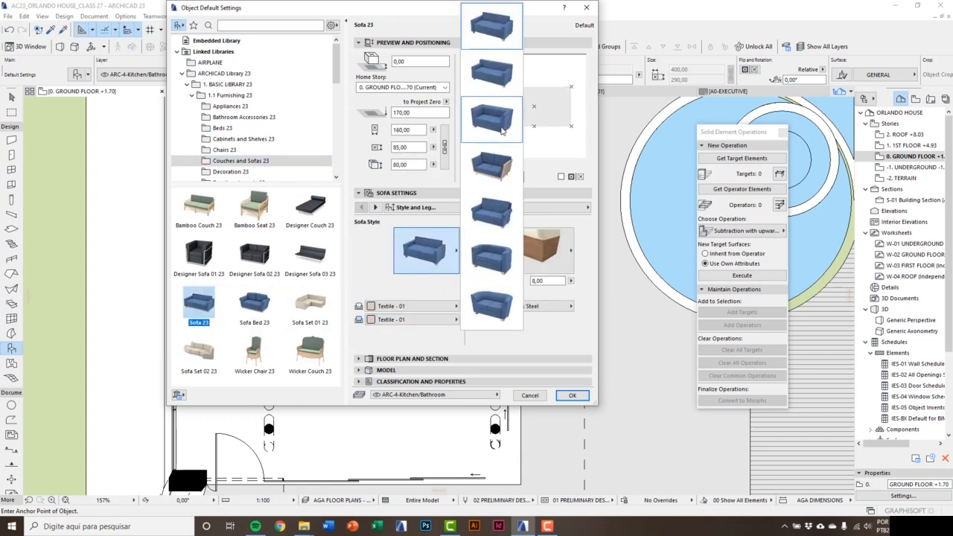
left_click(501, 131)
left_click(541, 250)
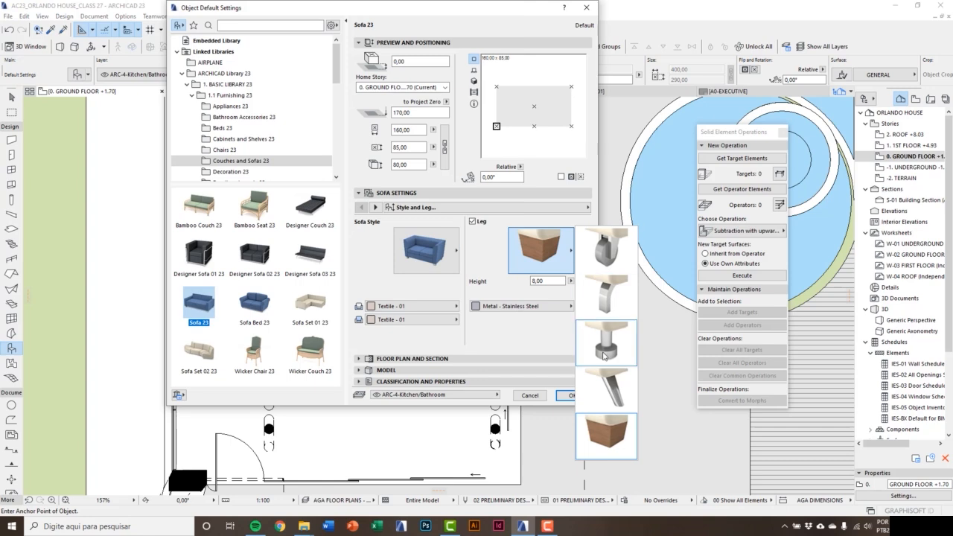
left_click(606, 383)
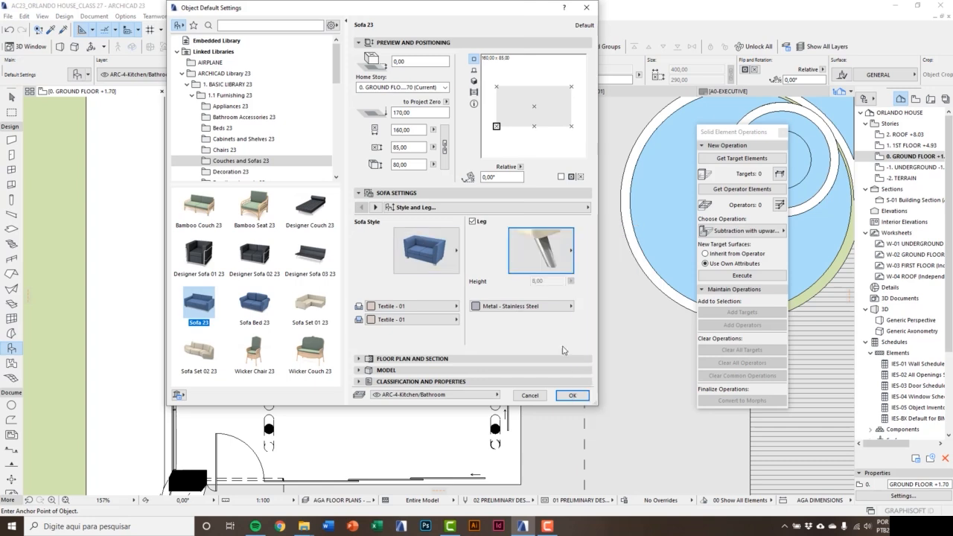
- Give the sofa's 2D representation a grey contour pen and white background pen 126 for both fill and fill background, and accept the settings
left_click(376, 208)
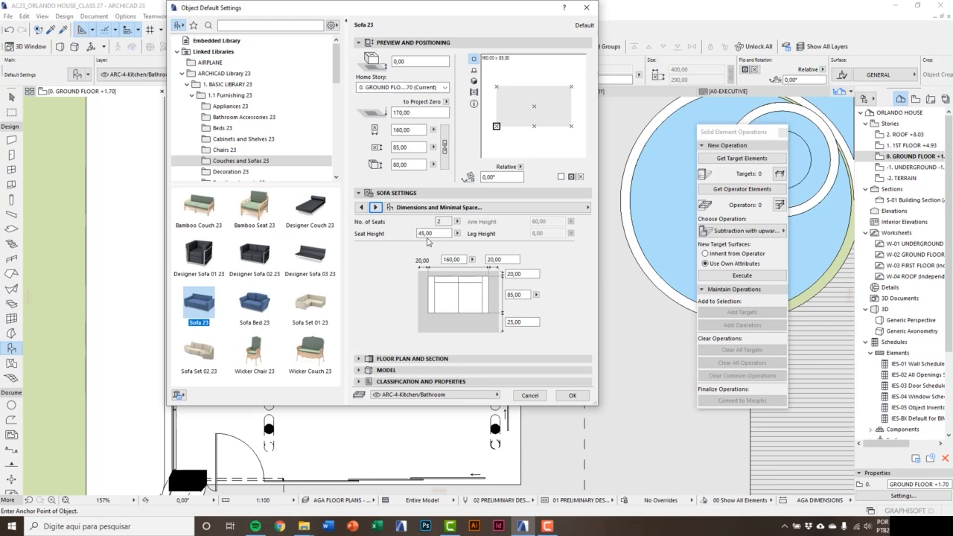
left_click(376, 208)
left_click(448, 256)
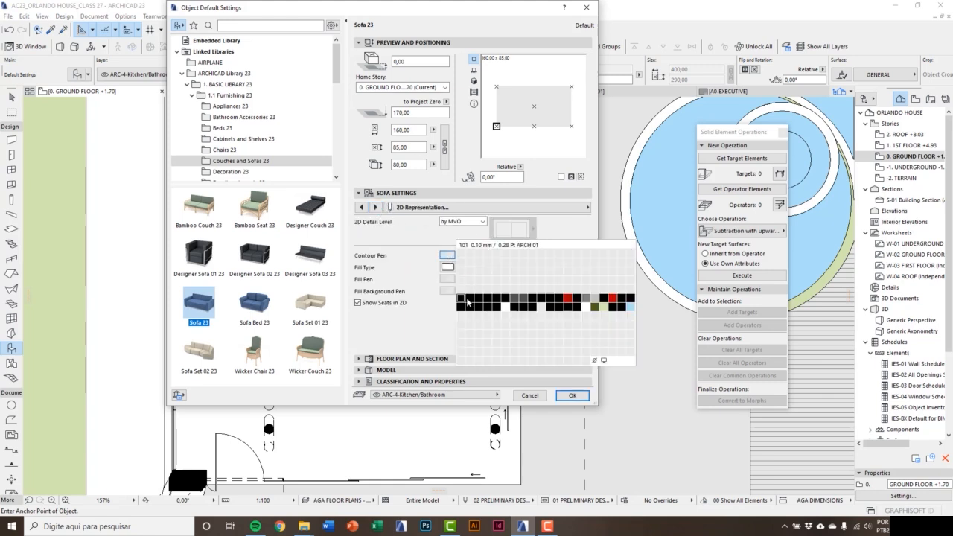
left_click(512, 302)
left_click(447, 278)
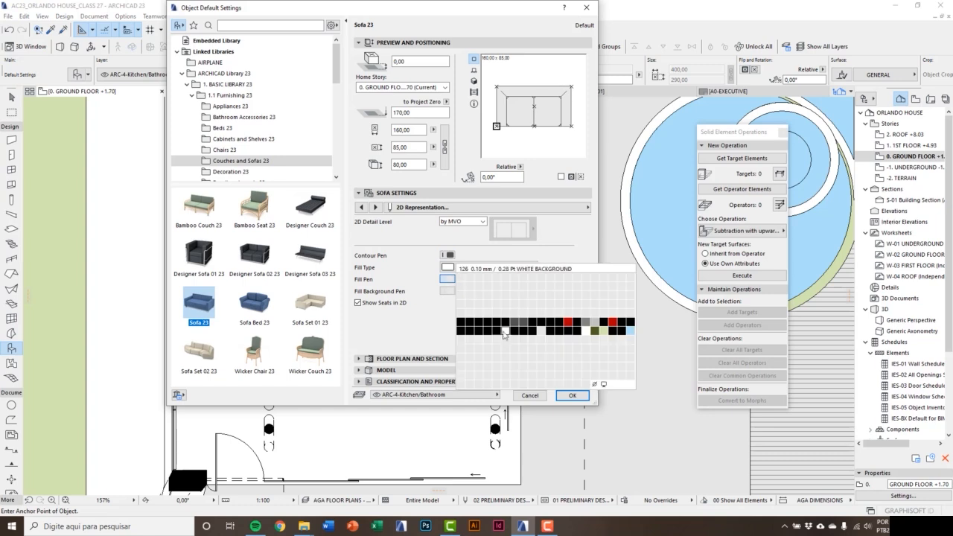
left_click(506, 328)
left_click(447, 290)
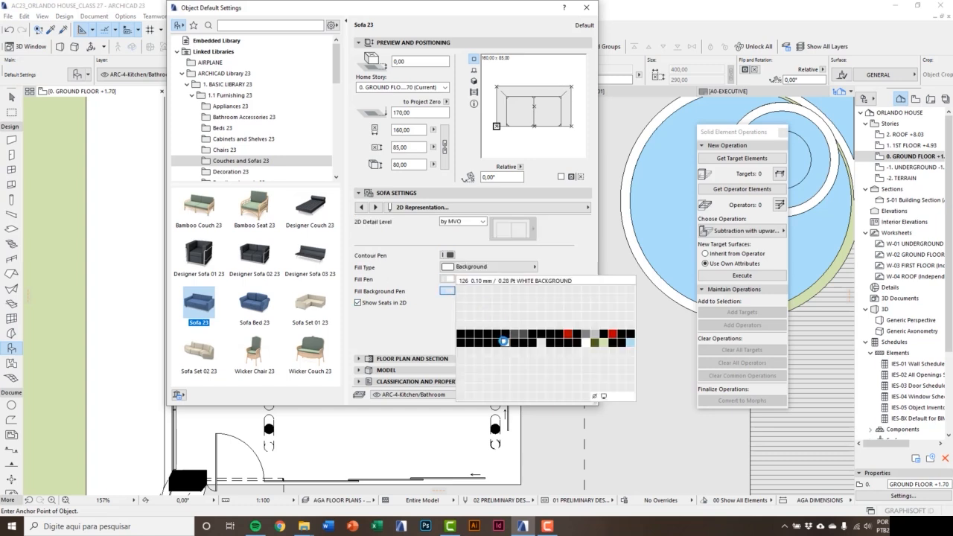
left_click(505, 341)
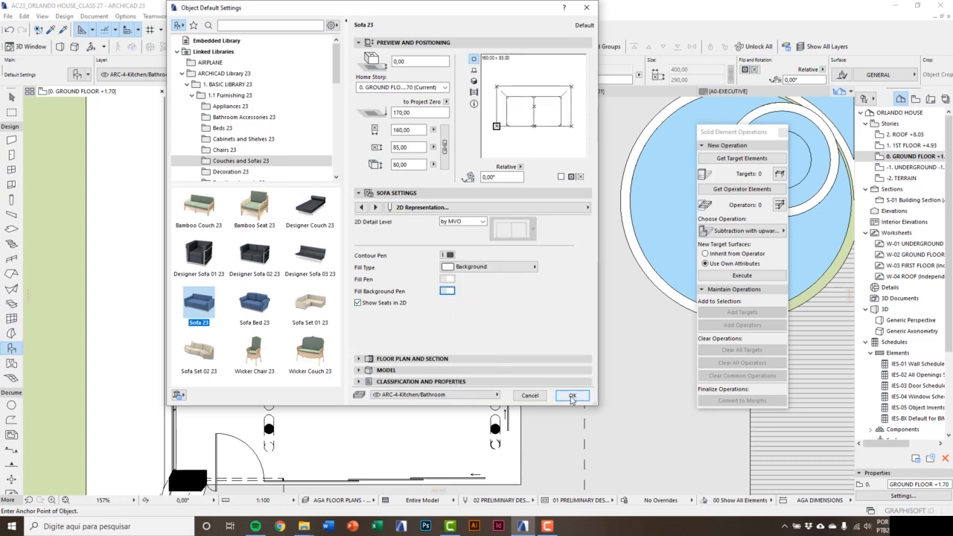
left_click(572, 396)
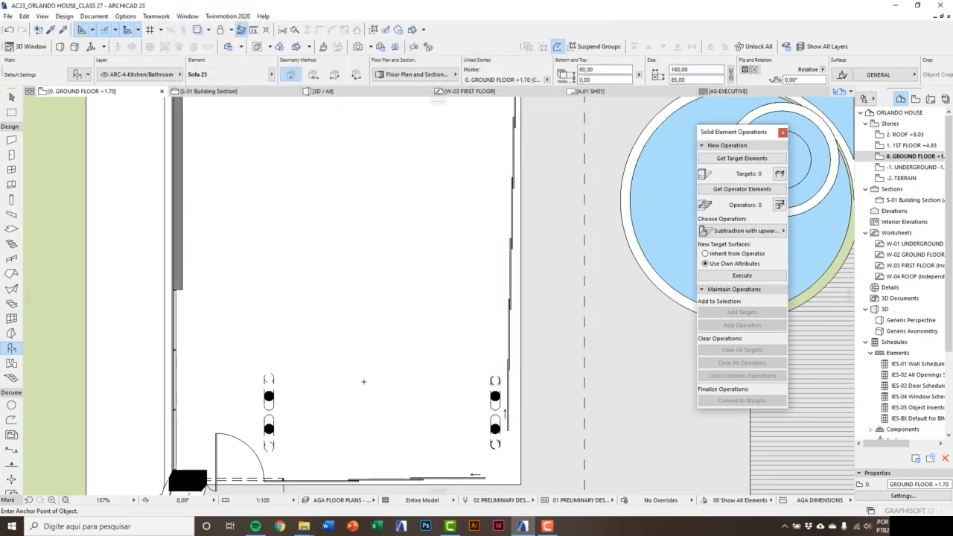
- Place the two-seat sofa in the living room between the column pairs, and shift it slightly up toward the opposite wall
left_click(335, 362)
key("Escape")
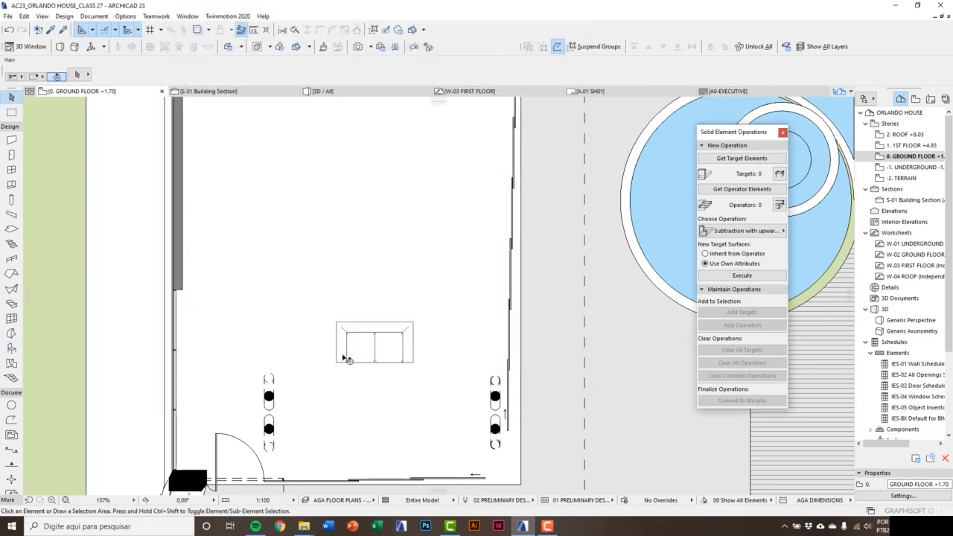
left_click(341, 356)
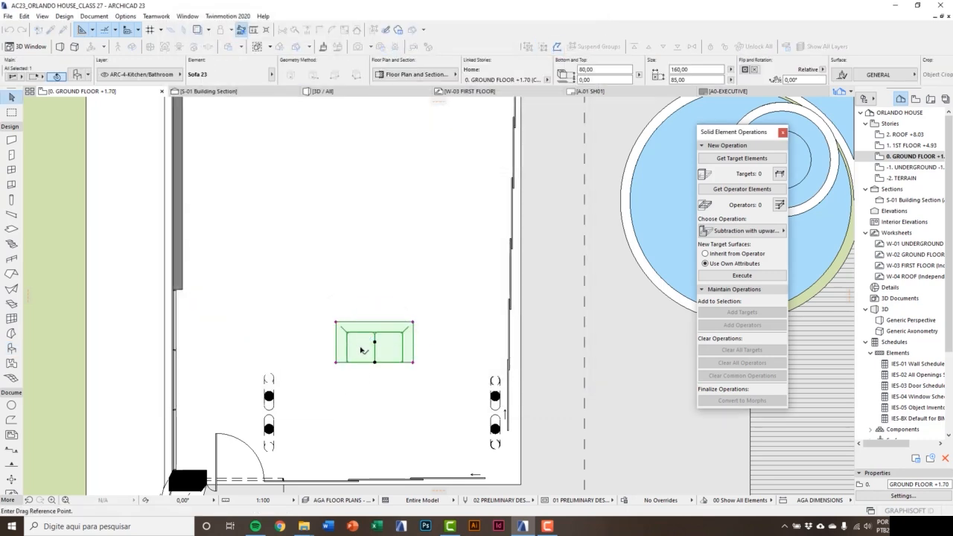
left_click_drag(366, 347, 342, 330)
key("Escape")
- Check the two-seat sofa in the 3D view, and remove it from the ground floor plan
key("F3")
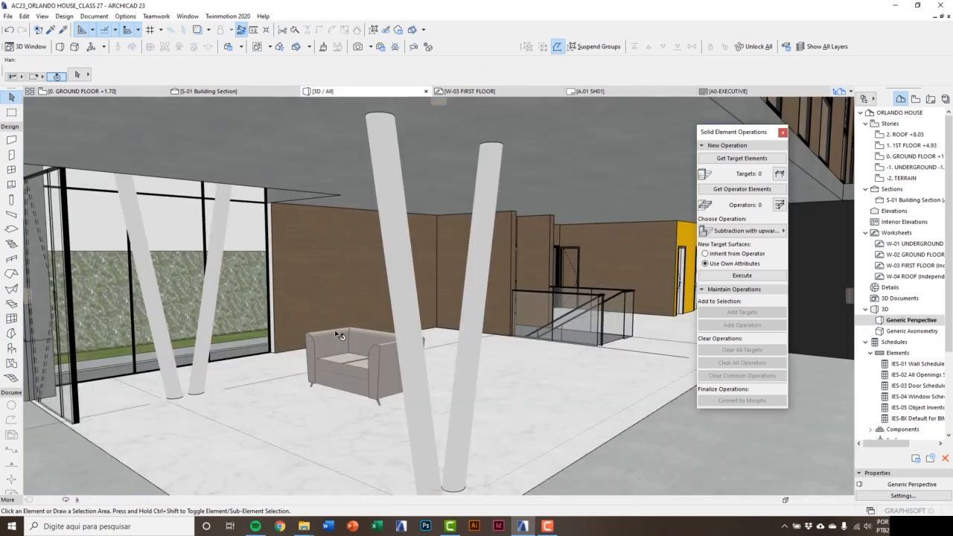
key("F2")
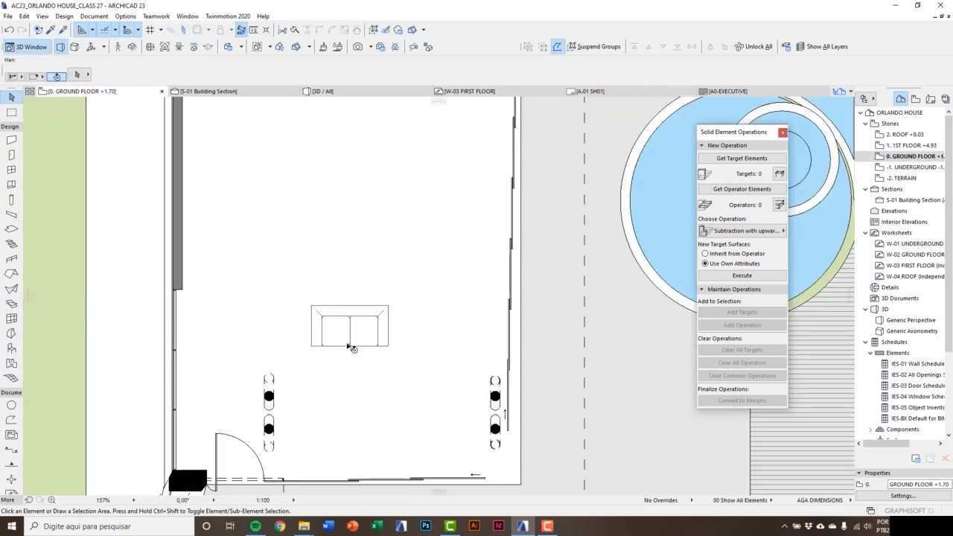
left_click(357, 347)
middle_click_drag(360, 347, 318, 339)
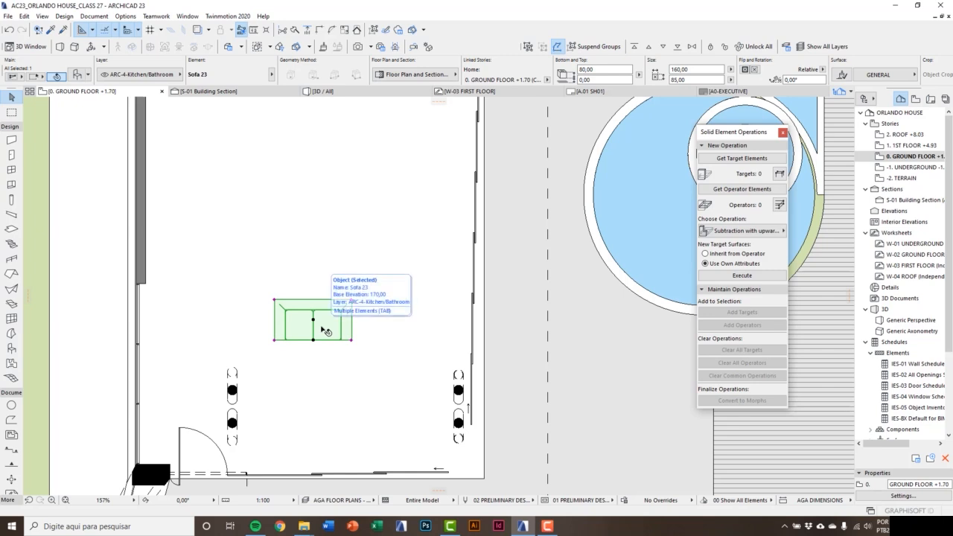
key("Escape")
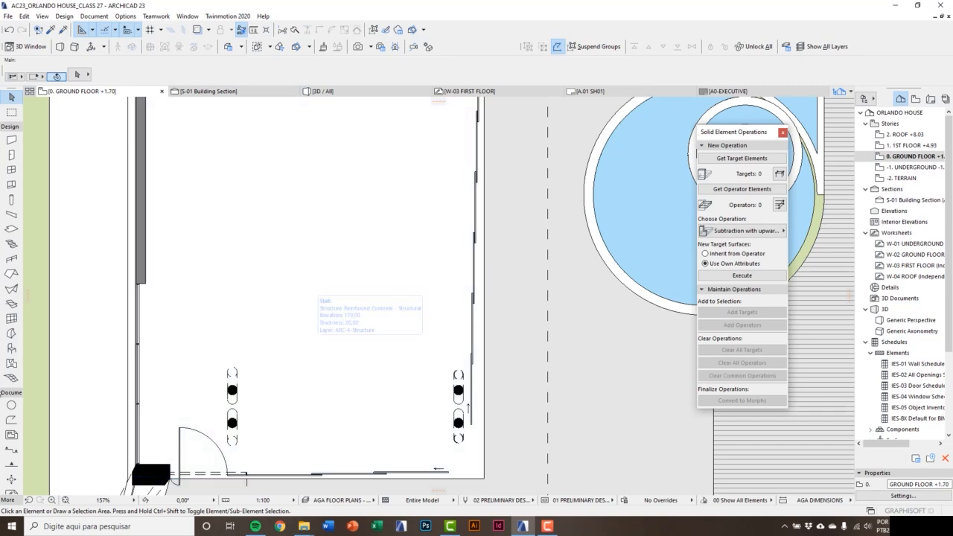
- Open the default object settings and go to the Garden 23 library folder under 2.2 Site Improvements 23
left_click(11, 347)
double_click(11, 348)
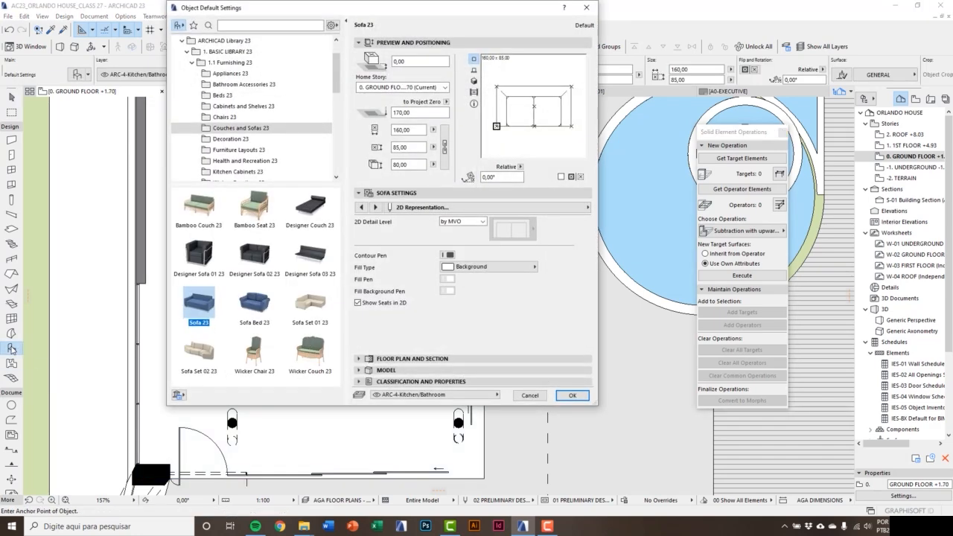
scroll(211, 140, "down", 10)
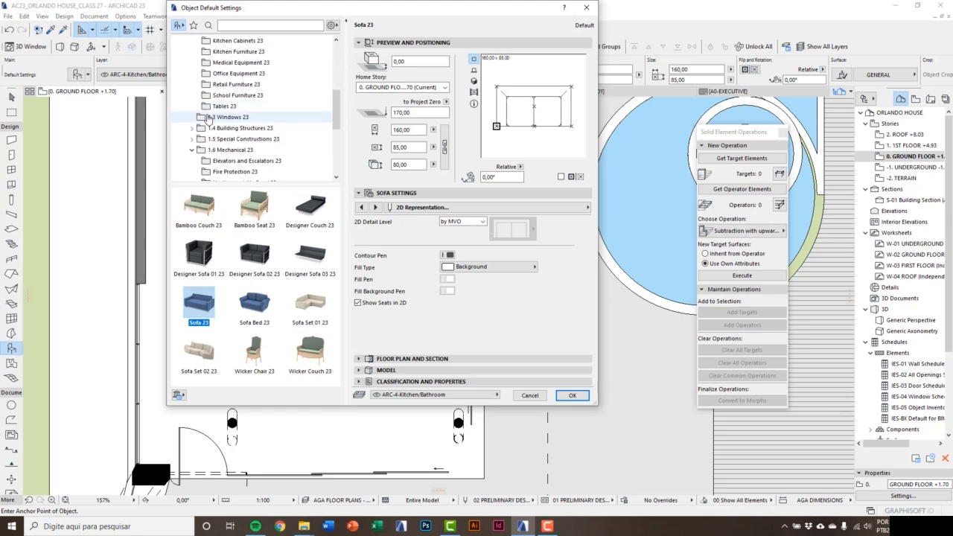
scroll(211, 139, "down", 3)
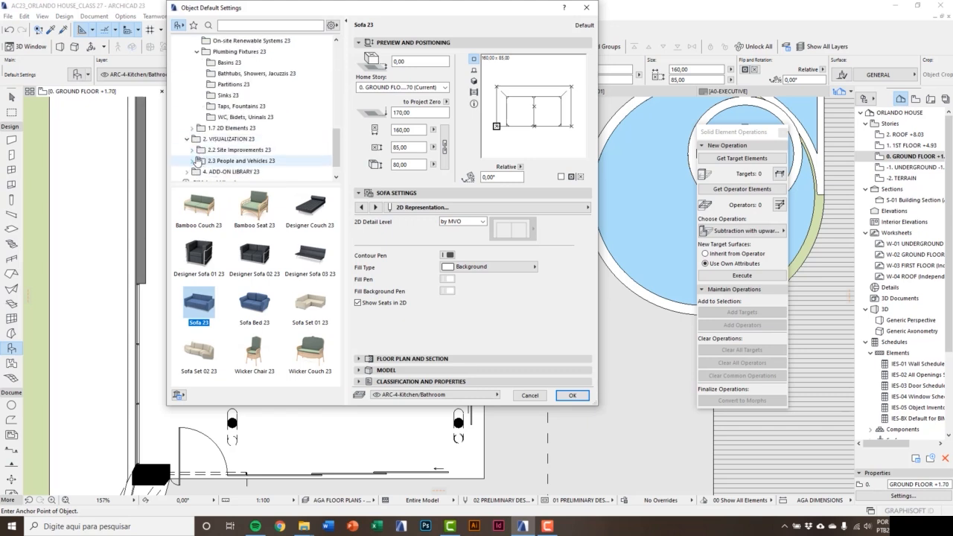
left_click(192, 150)
scroll(195, 154, "down", 2)
left_click(222, 119)
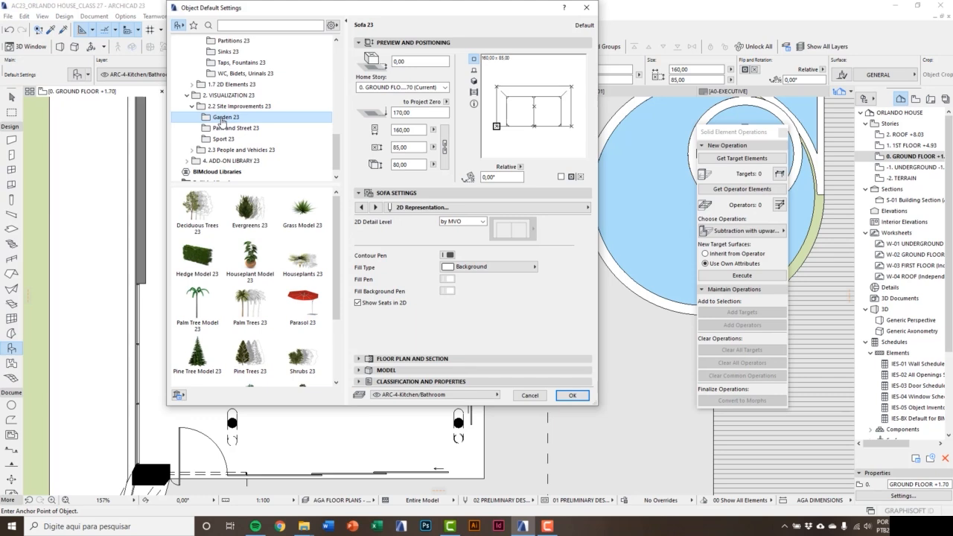
- Choose Tree Model Detailed 23 as the default object, and reset its tree shape to the first option
right_click(199, 216)
key("Escape")
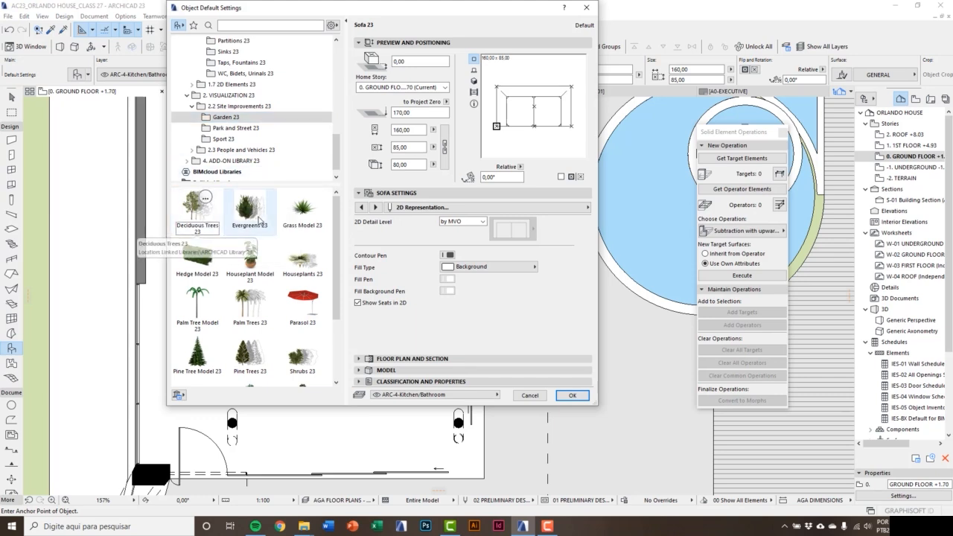
left_click(258, 219)
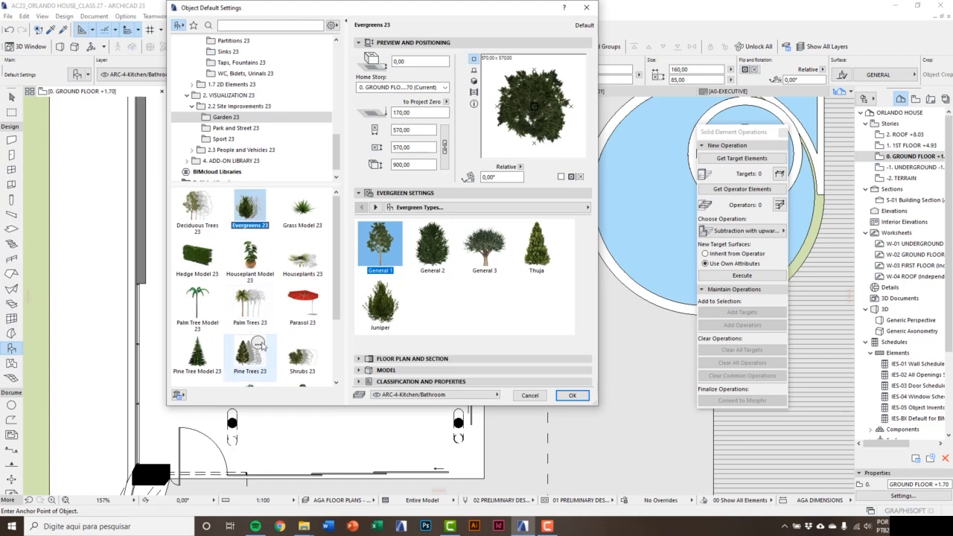
scroll(258, 344, "down", 3)
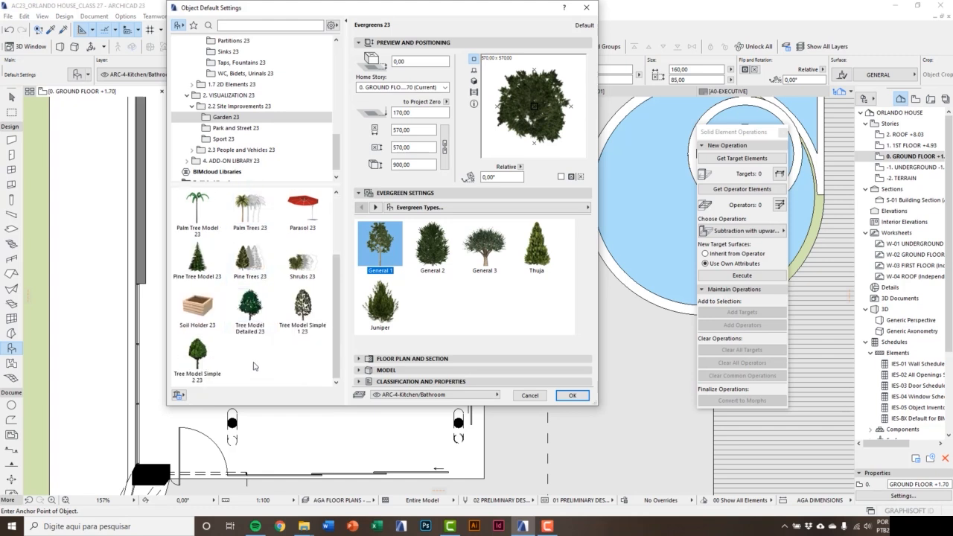
left_click(253, 318)
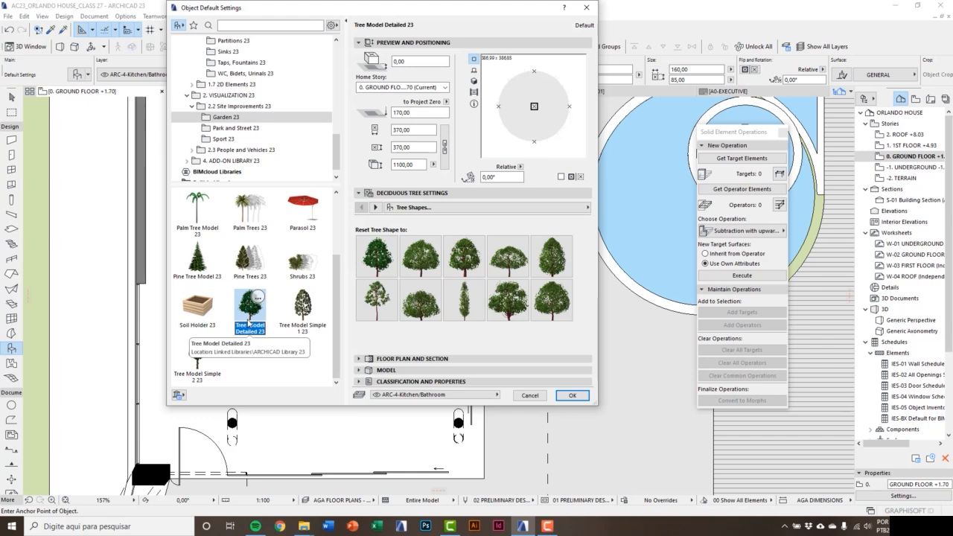
left_click(388, 264)
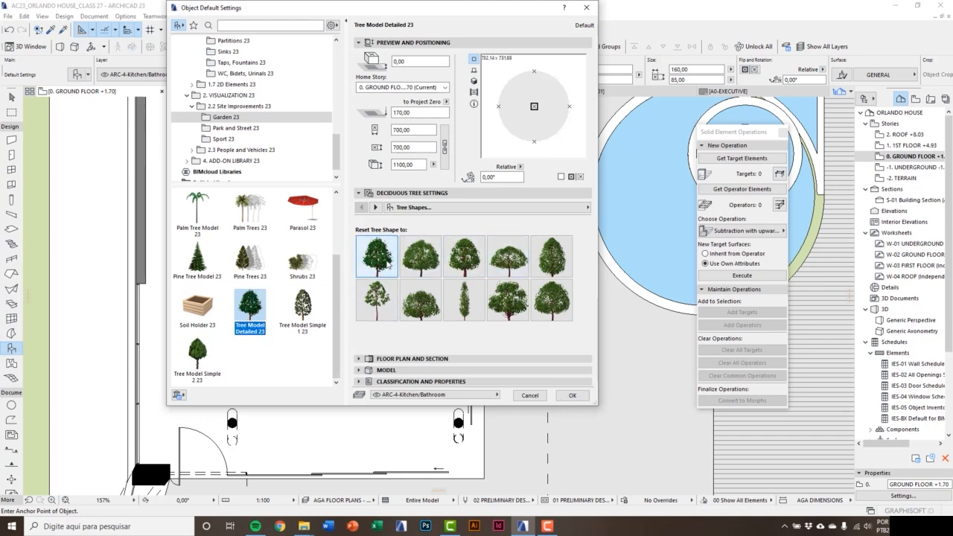
- Link the tree's dimensions proportionally and set its height to 900
left_click(376, 207)
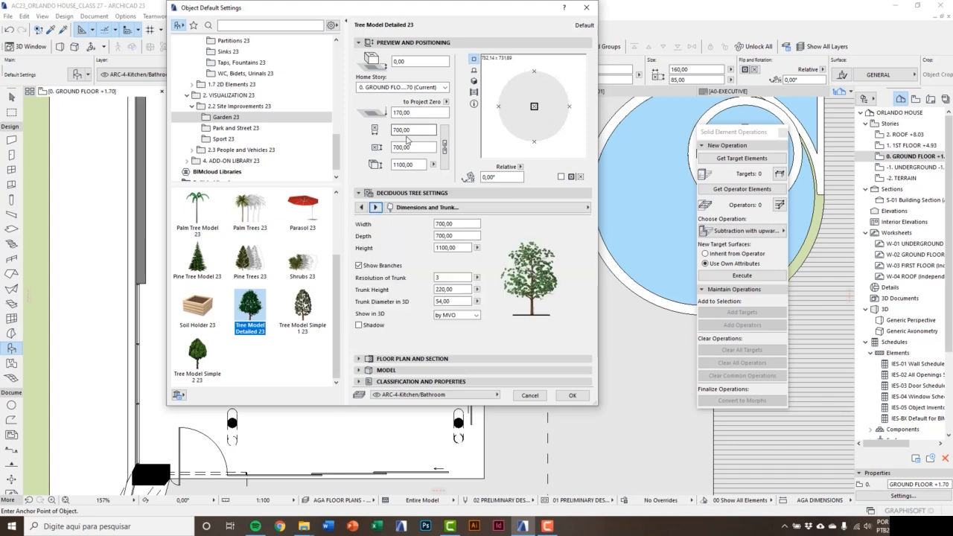
left_click(445, 224)
left_click(431, 236)
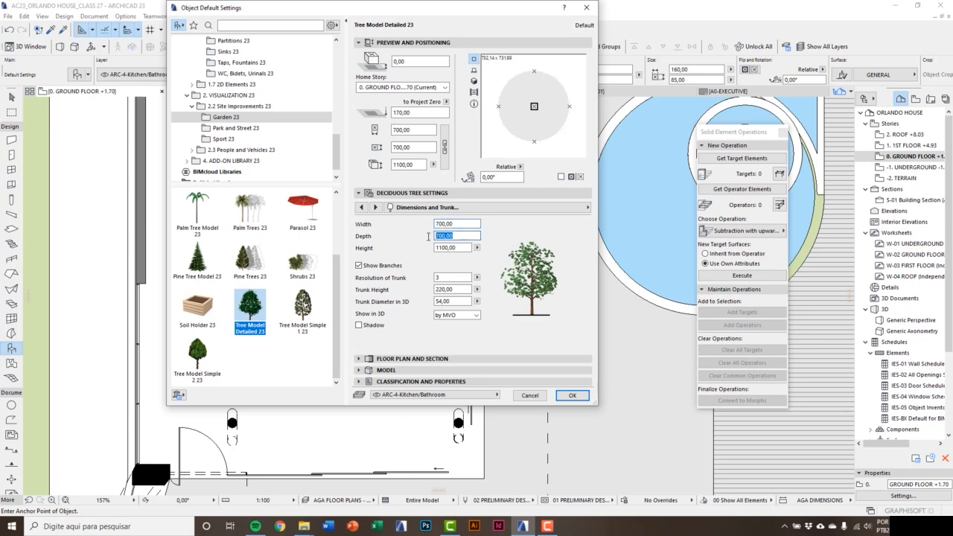
left_click(427, 248)
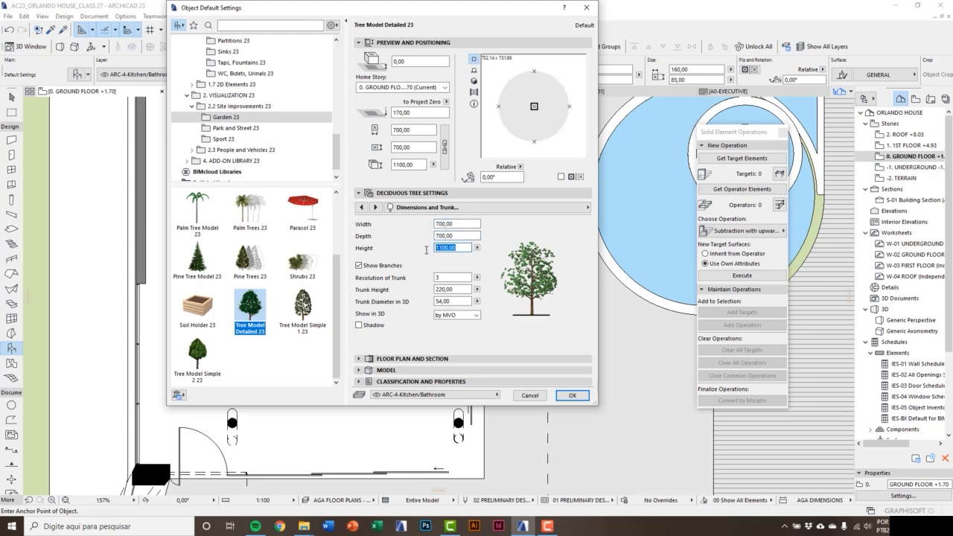
left_click(443, 144)
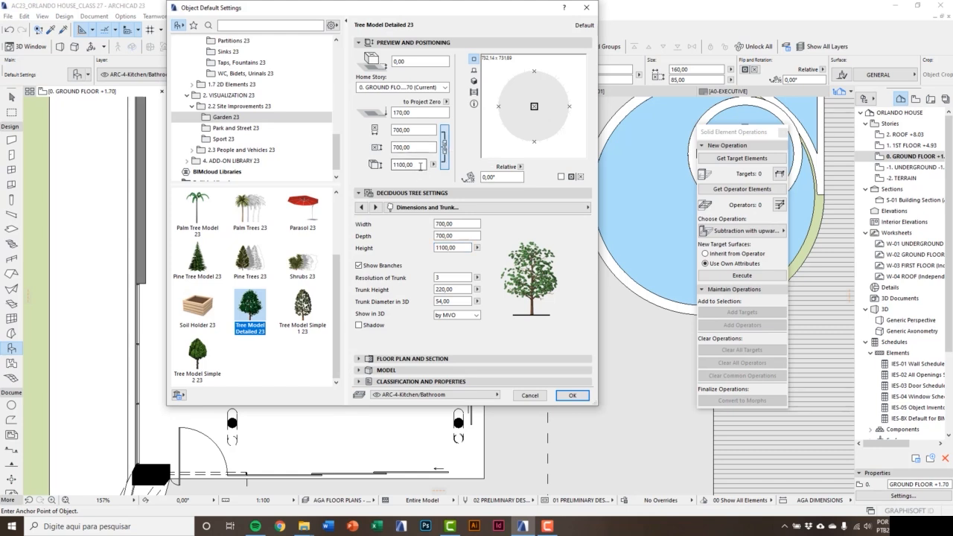
left_click_drag(421, 165, 379, 170)
type("900")
left_click(418, 147)
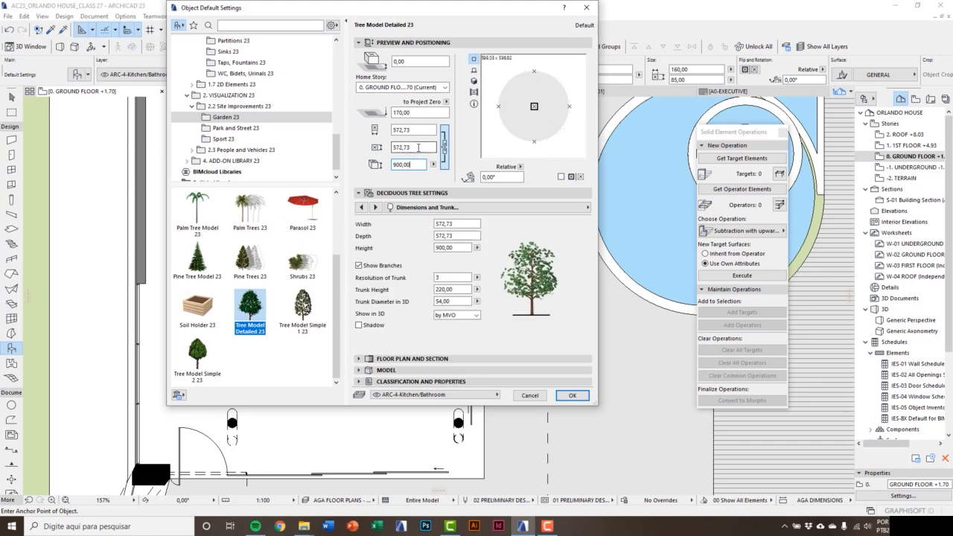
left_click_drag(418, 147, 386, 131)
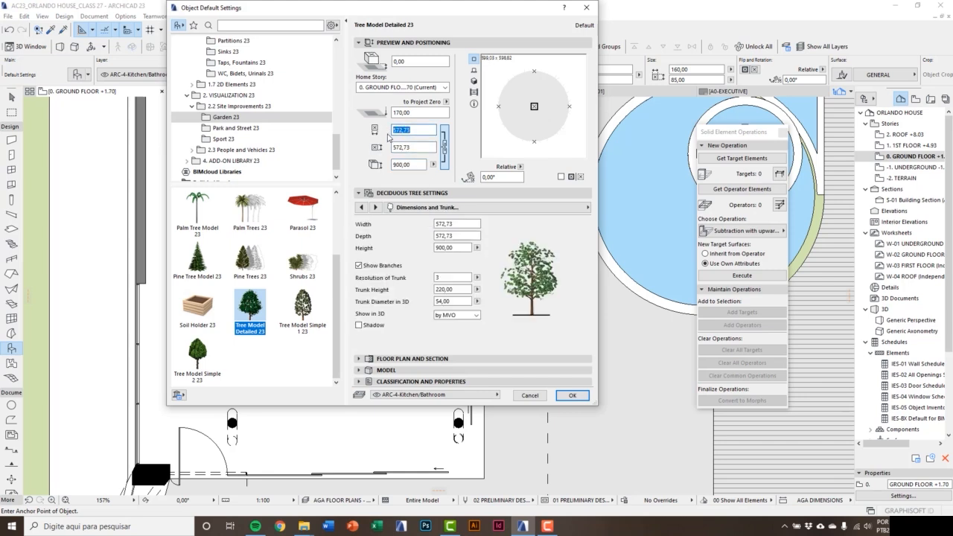
left_click(410, 163)
- Compare the tree's 3D preview with its branches hidden and shown
left_click(359, 265)
left_click(359, 266)
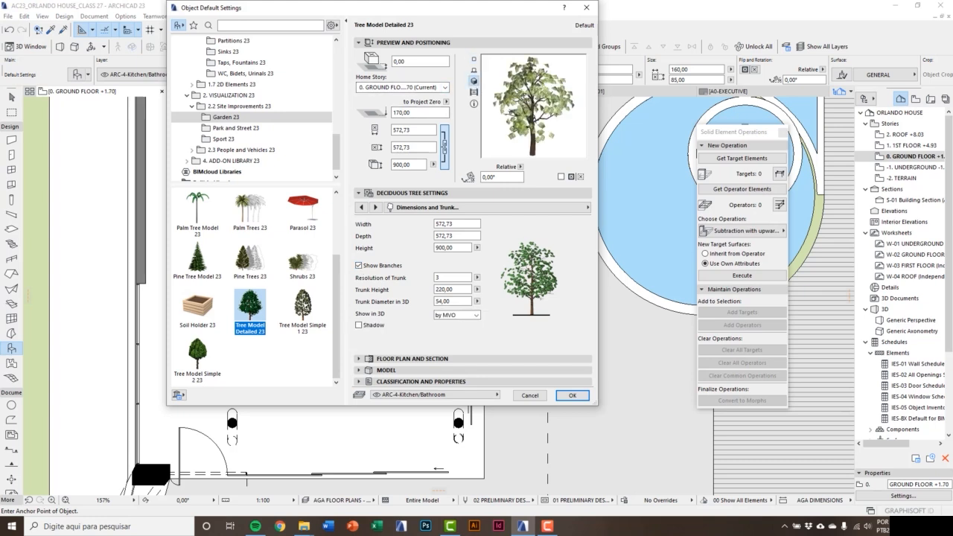
left_click(360, 266)
left_click(359, 266)
- Set the tree's trunk diameter in 3D to 30
key("Tab")
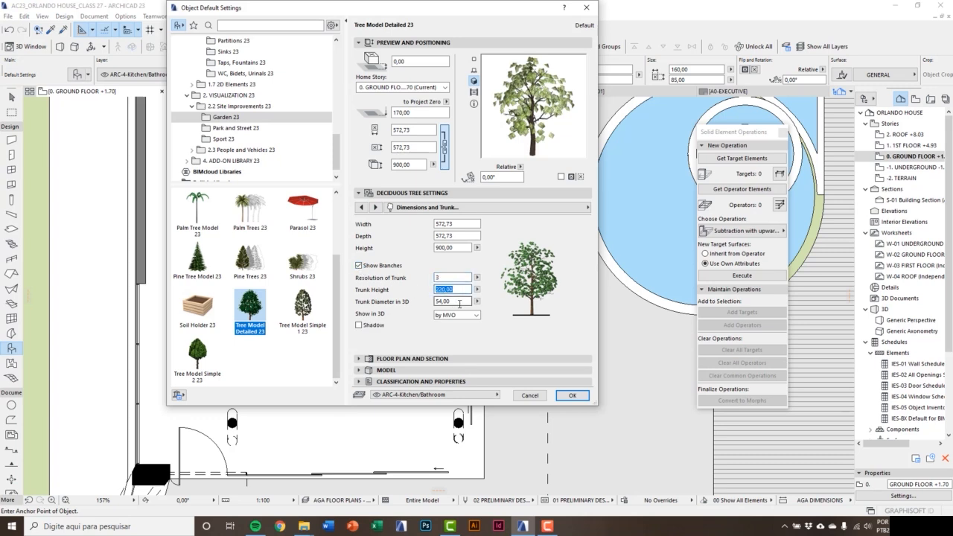
key("Tab")
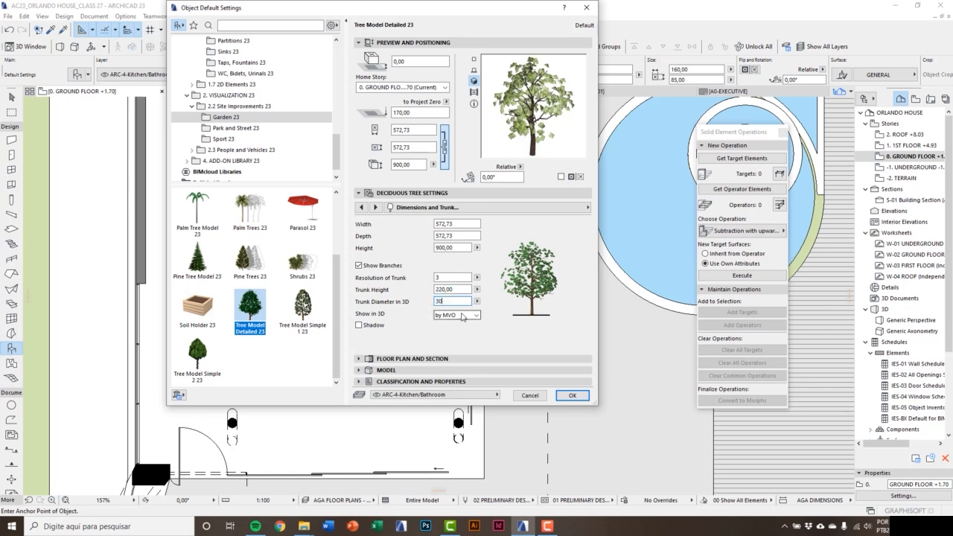
left_click(463, 316)
- Try the Simplified 3D display for the tree, and switch it to Schematic
left_click(464, 316)
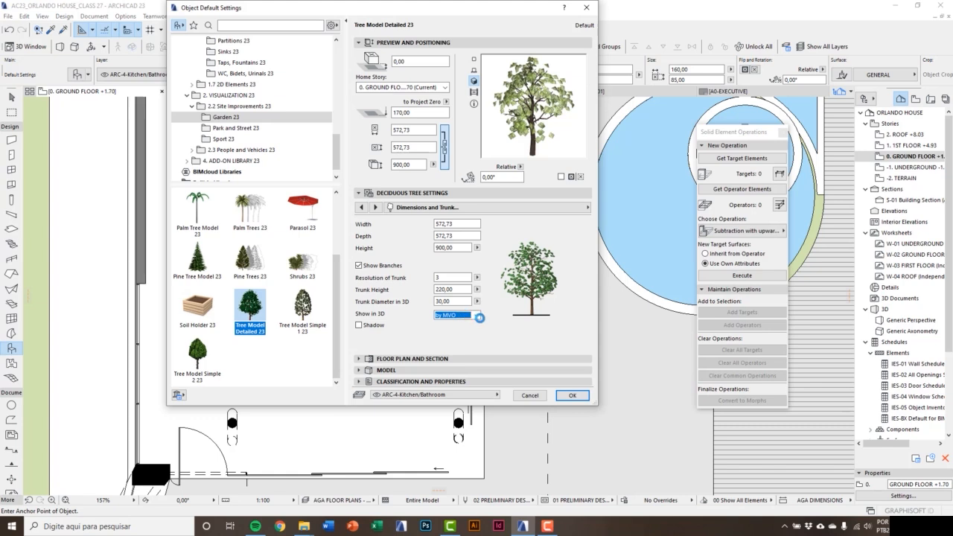
left_click(478, 318)
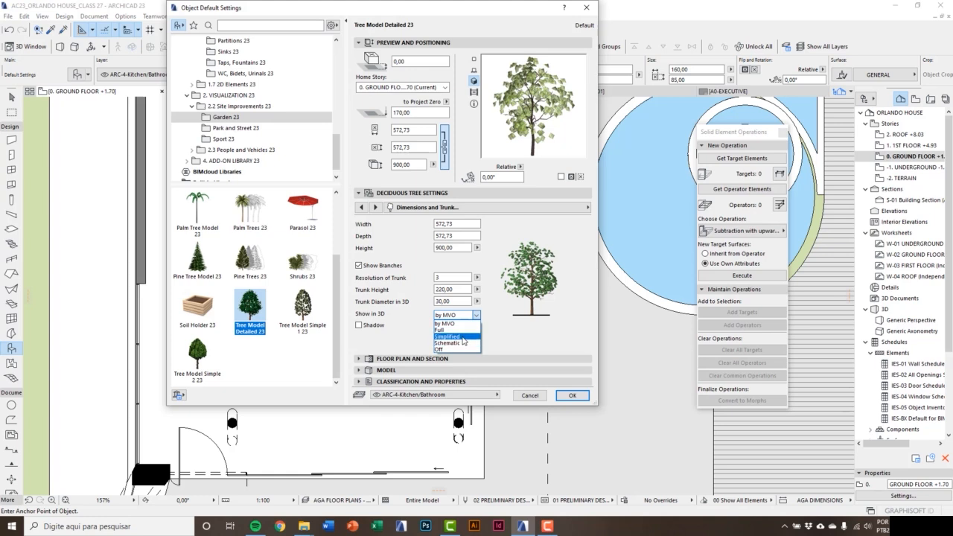
left_click(463, 339)
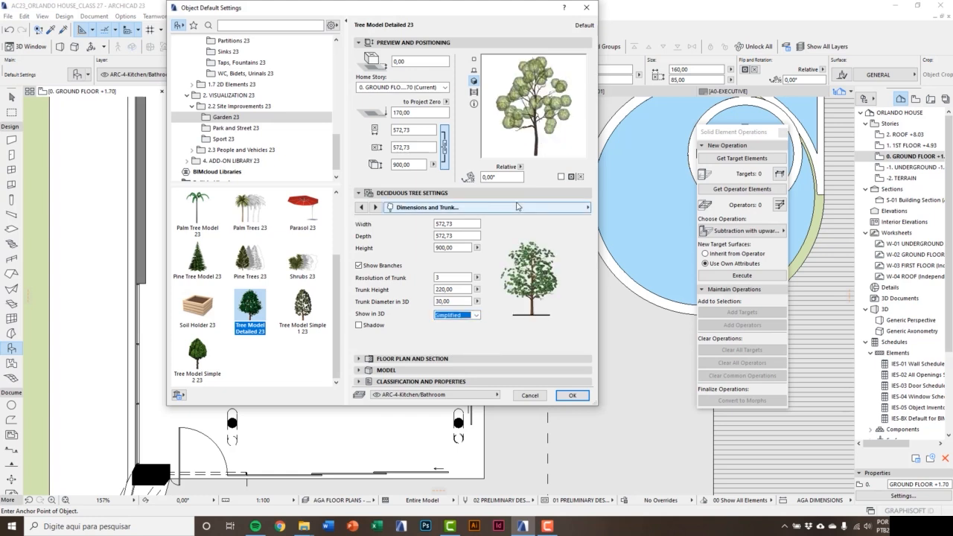
left_click(475, 315)
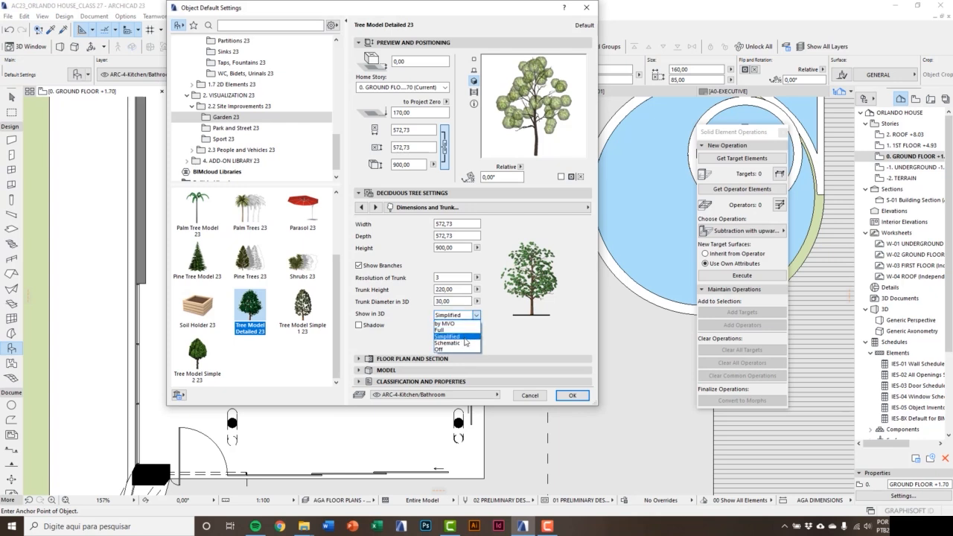
left_click(461, 347)
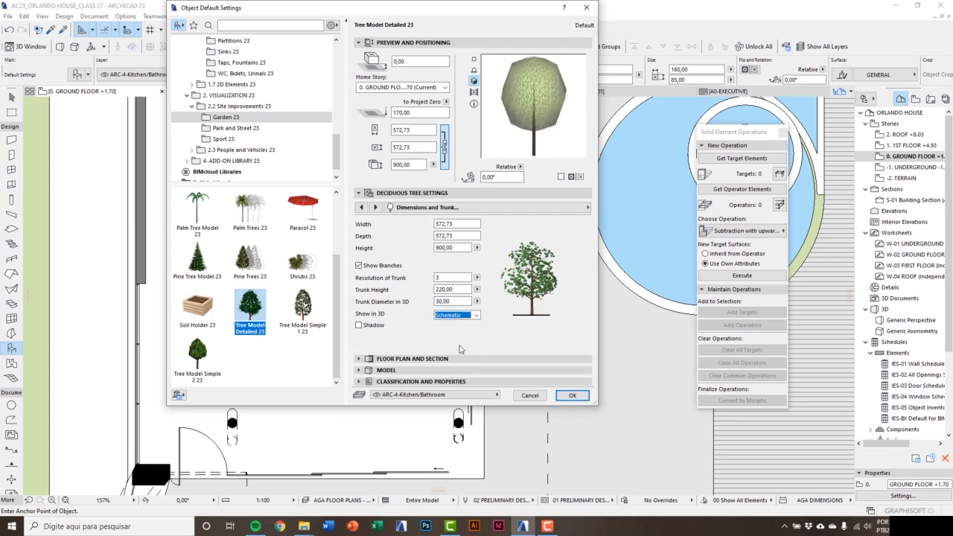
- Set the tree's 3D display to Full, turn on its shadow, and bring up its crown settings
left_click(475, 320)
left_click(455, 334)
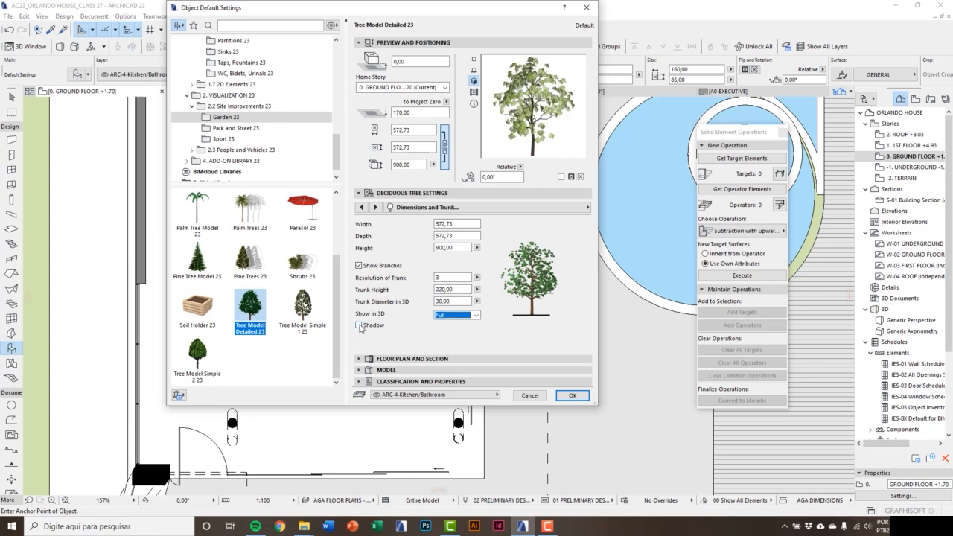
left_click(359, 325)
left_click(379, 209)
left_click(379, 210)
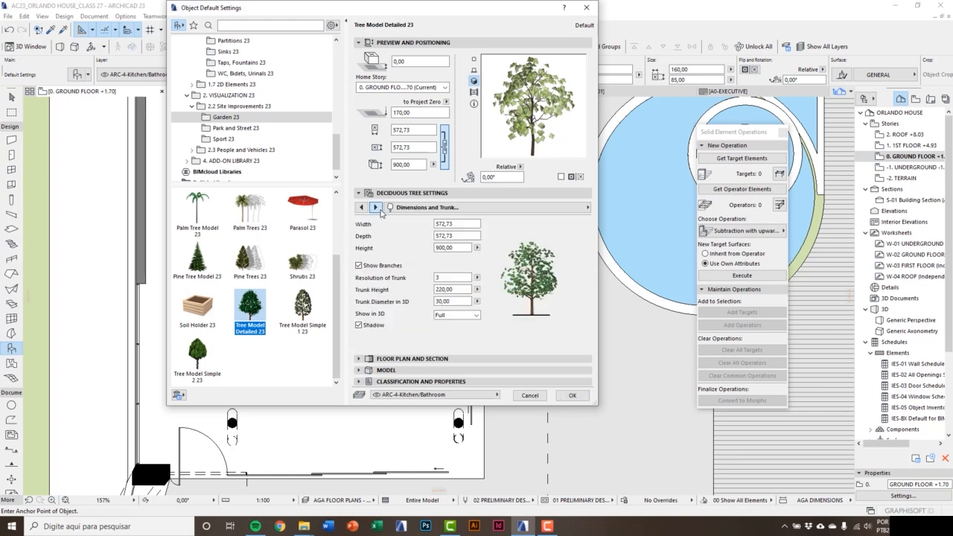
left_click(379, 209)
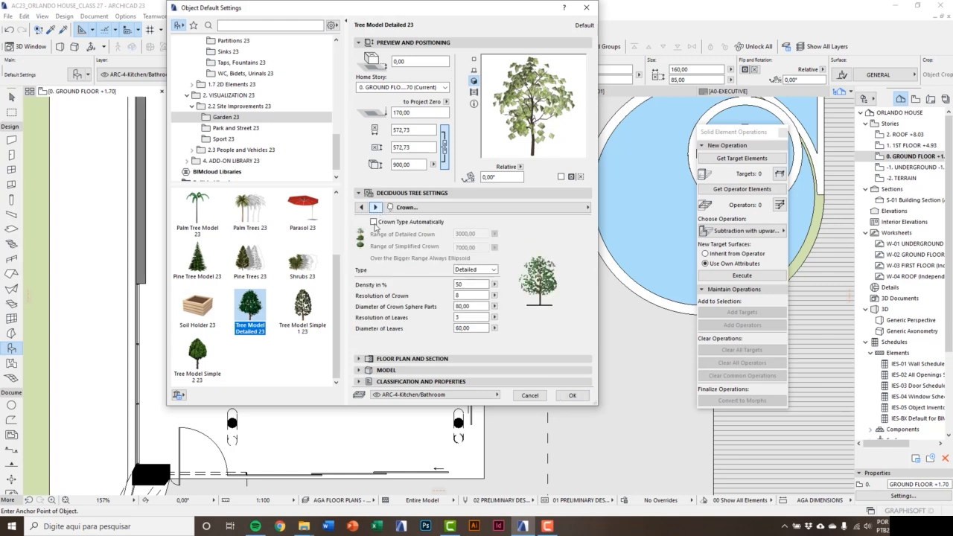
- Try the automatic crown type with its detailed and simplified crown ranges, and turn it off again
left_click(374, 222)
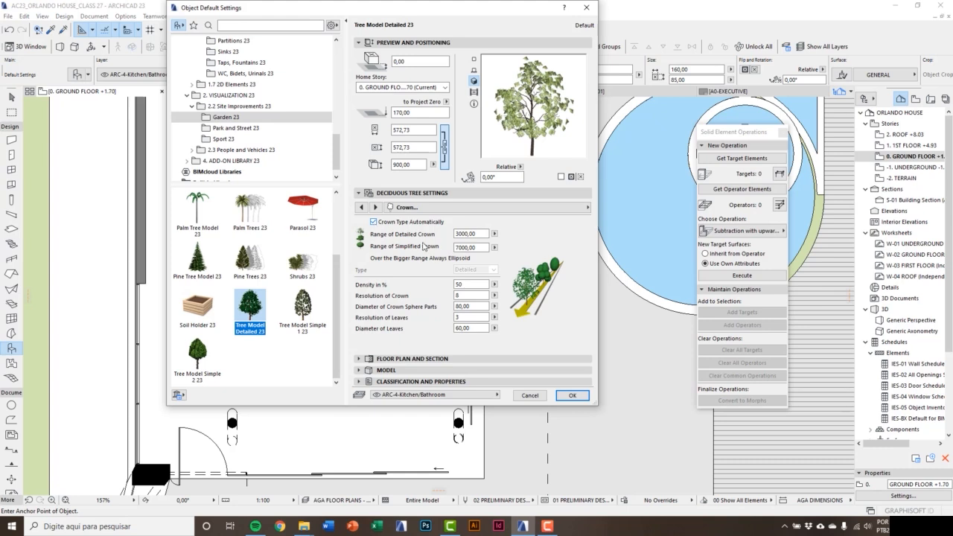
double_click(475, 235)
double_click(478, 247)
left_click(373, 223)
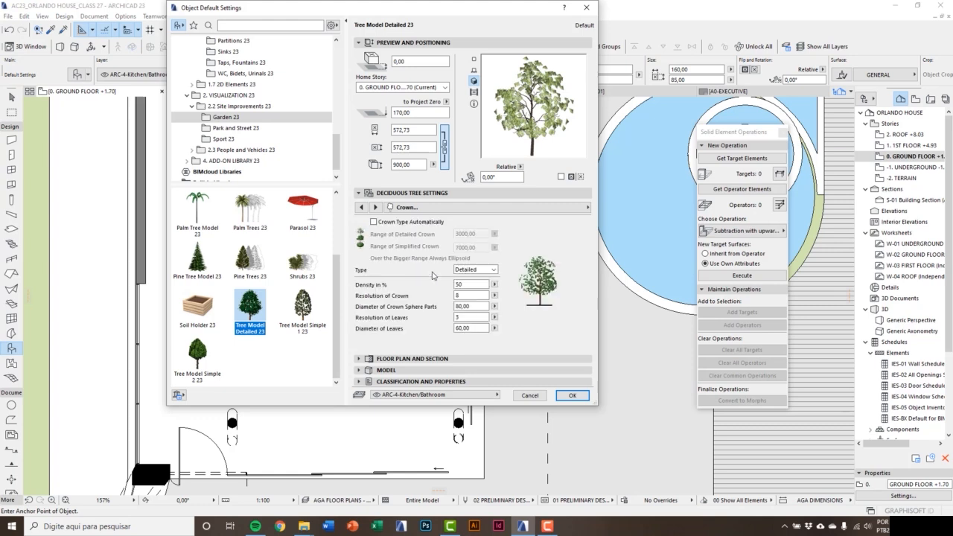
- Keep the tree's crown type as Detailed and set the crown density to 70%
left_click(482, 270)
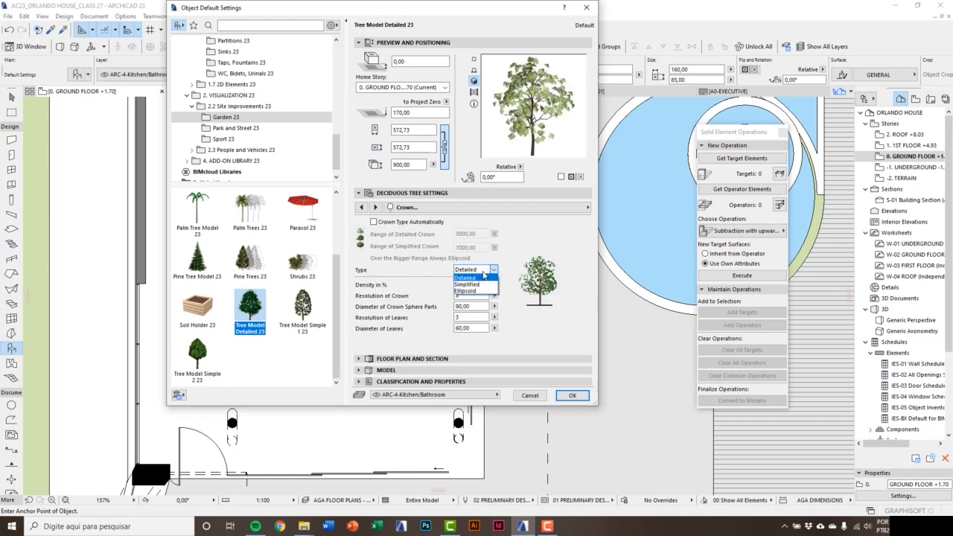
left_click(483, 277)
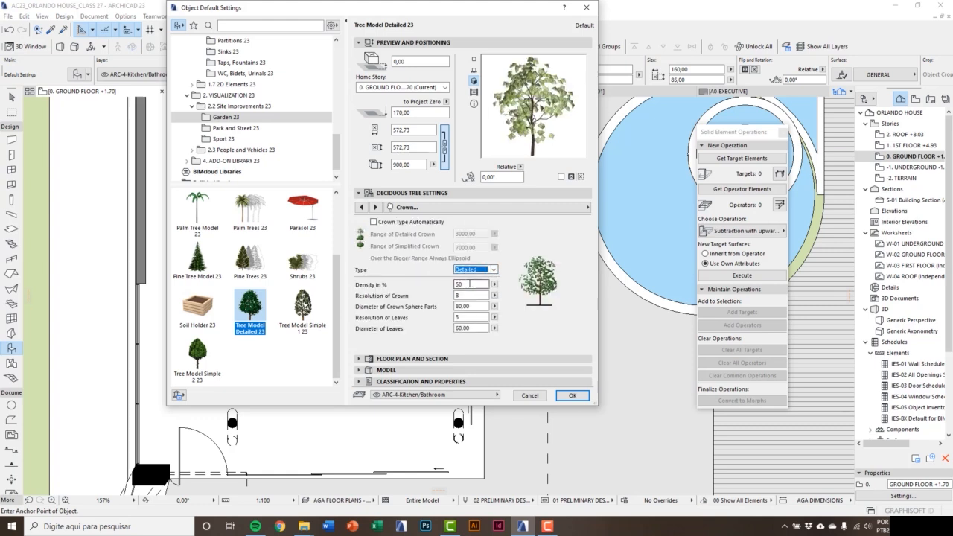
double_click(470, 284)
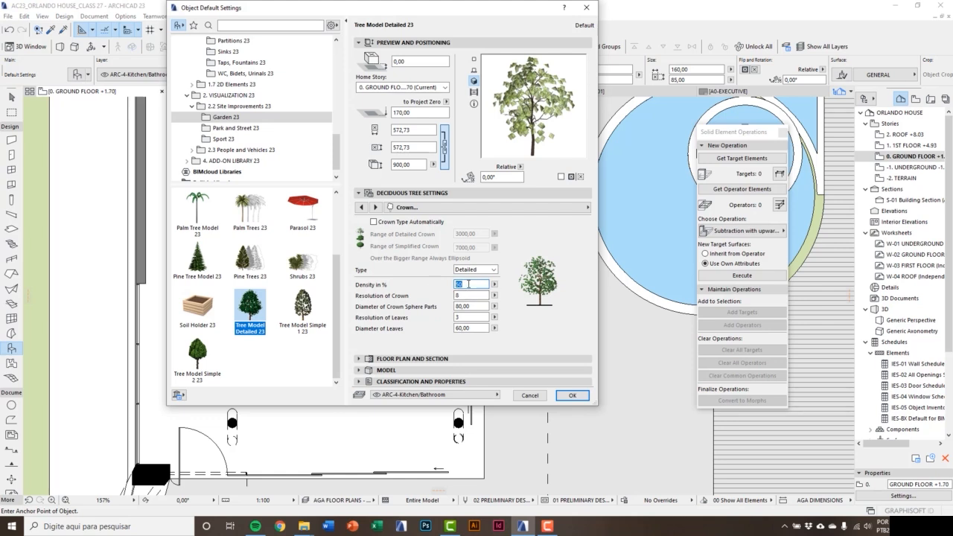
type("70")
key("Return")
- Set the diameter of the crown sphere parts to 70 and the diameter of the leaves to 40
double_click(465, 296)
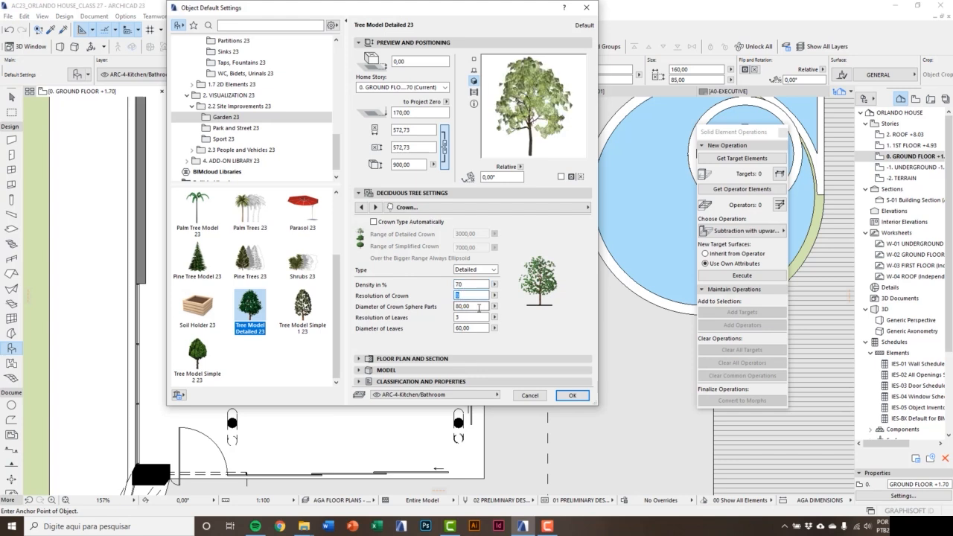
key("Tab")
type("70")
key("Tab")
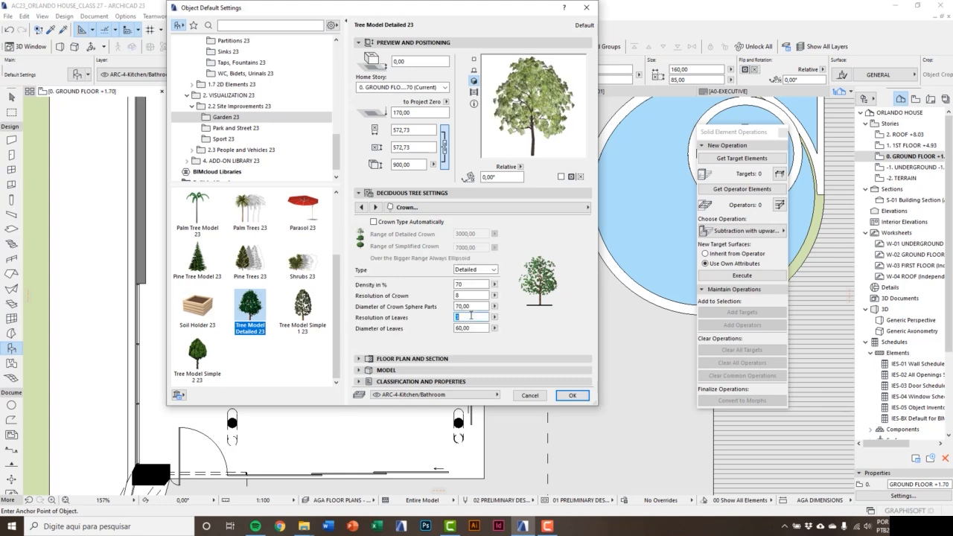
left_click(469, 315)
key("Tab")
type("40")
key("Return")
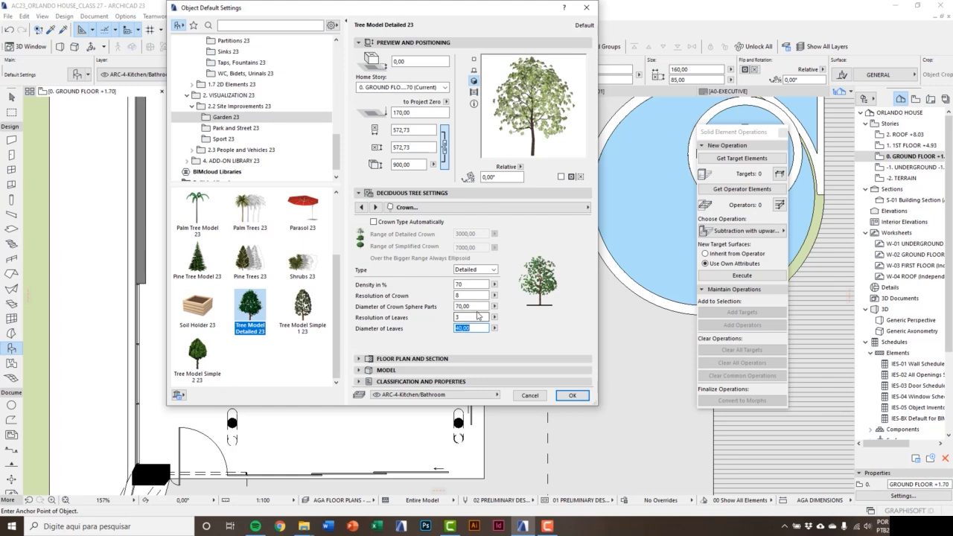
left_click(476, 307)
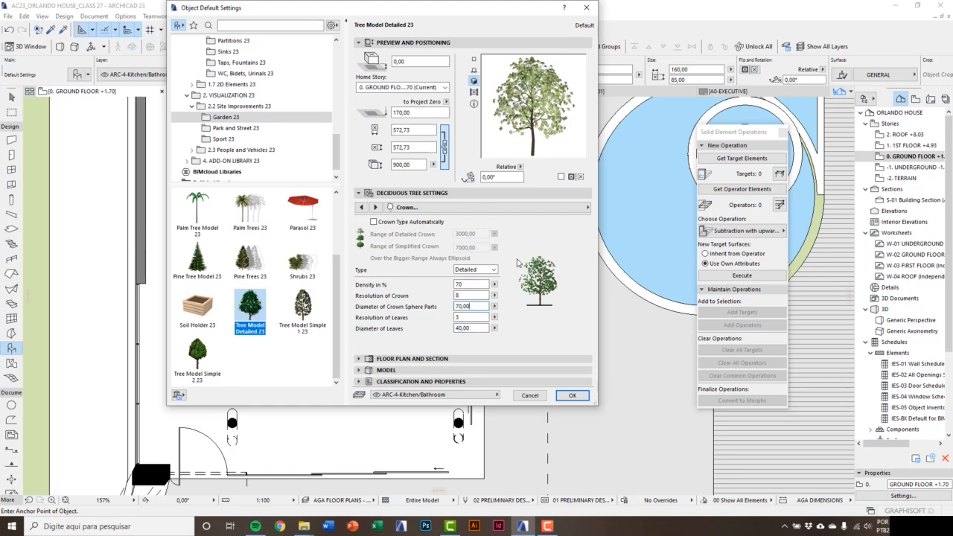
key("Tab")
- Assign the green 0.20 mm VEGETATION pen to the contour of the tree's 2D symbol
left_click(377, 209)
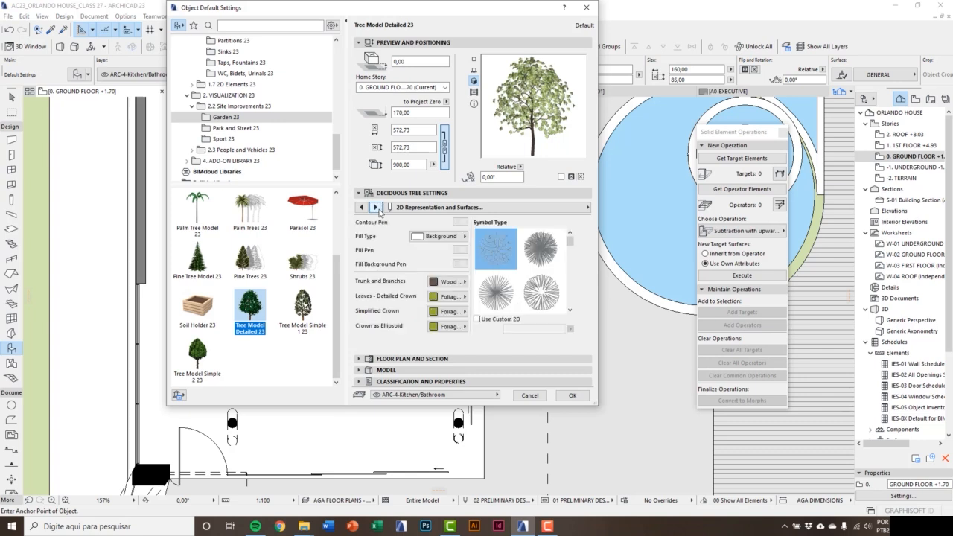
left_click(460, 222)
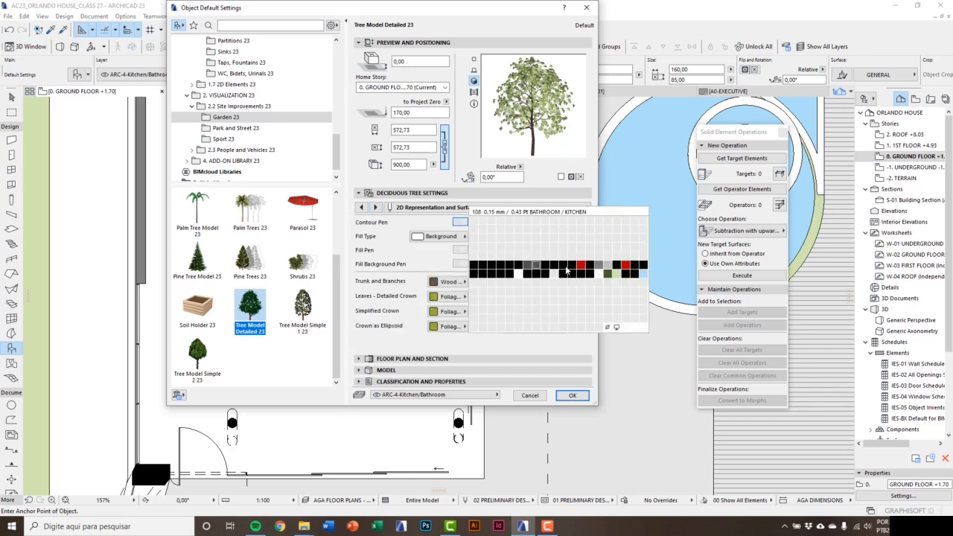
left_click(611, 275)
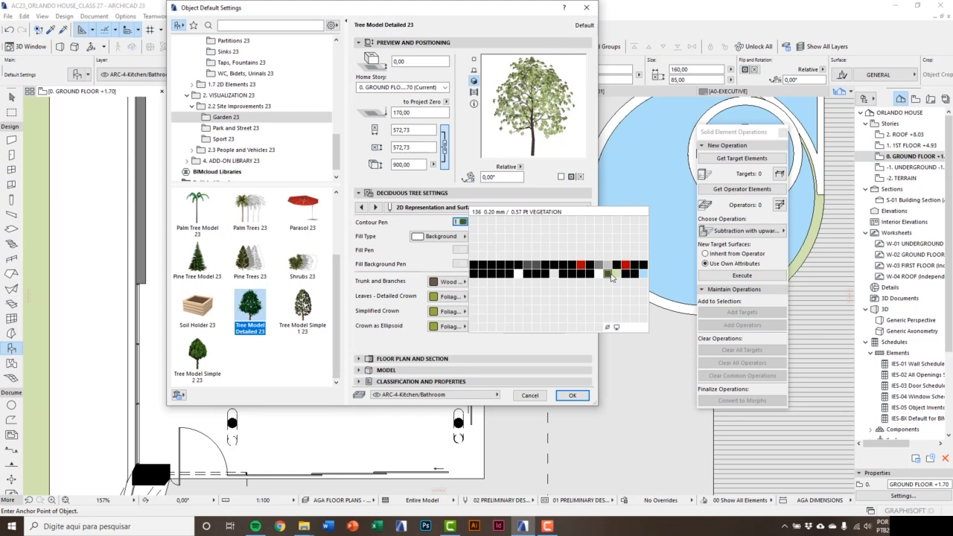
- Make the fill pen and fill background pen of the tree's 2D symbol transparent
left_click(460, 250)
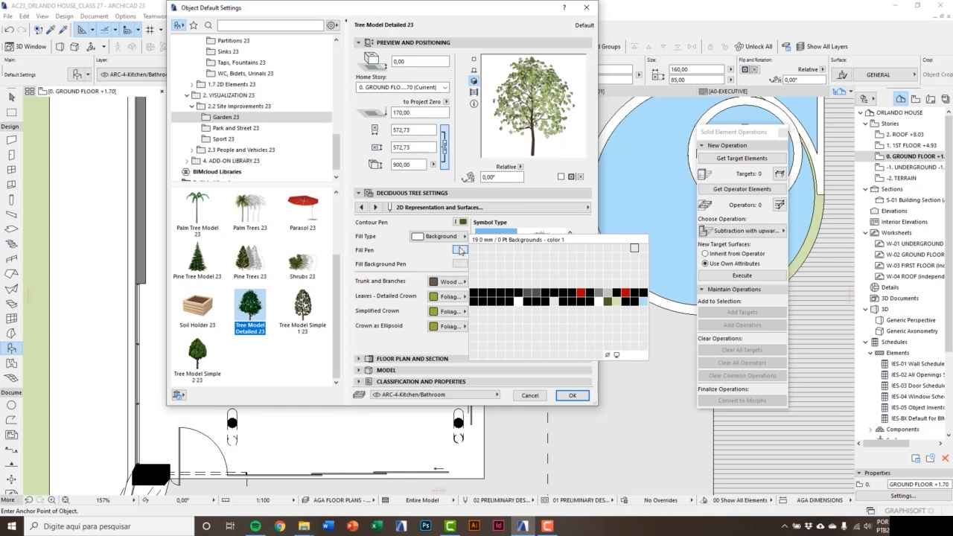
left_click(460, 250)
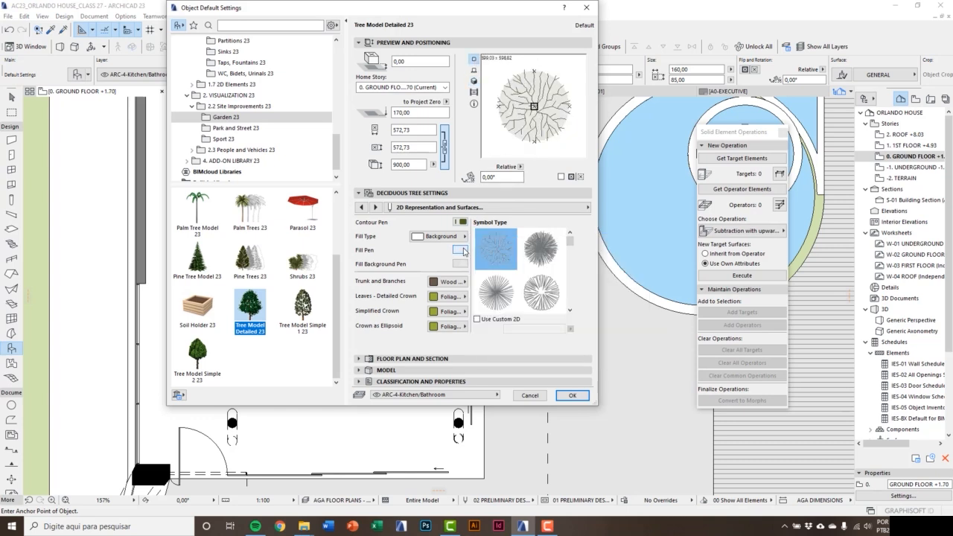
left_click(460, 250)
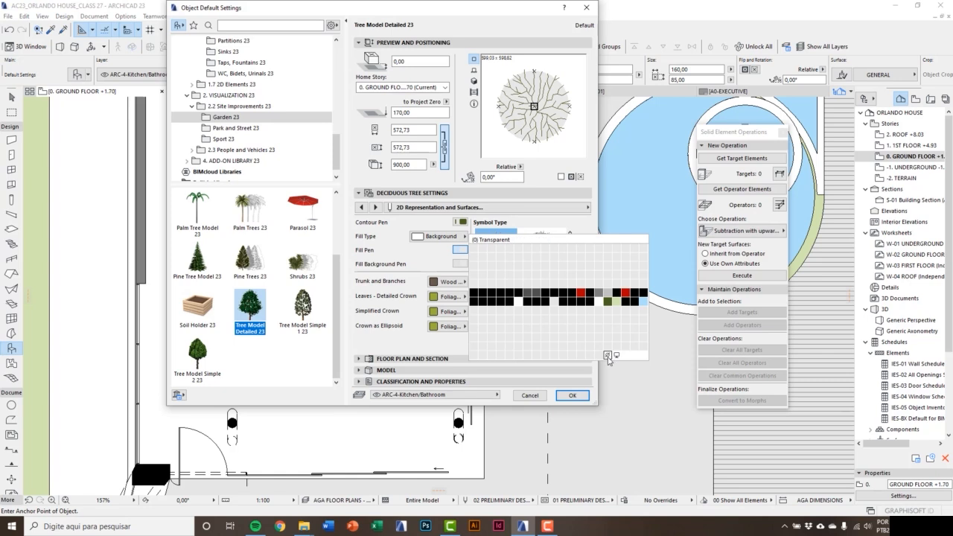
left_click(609, 356)
left_click(460, 263)
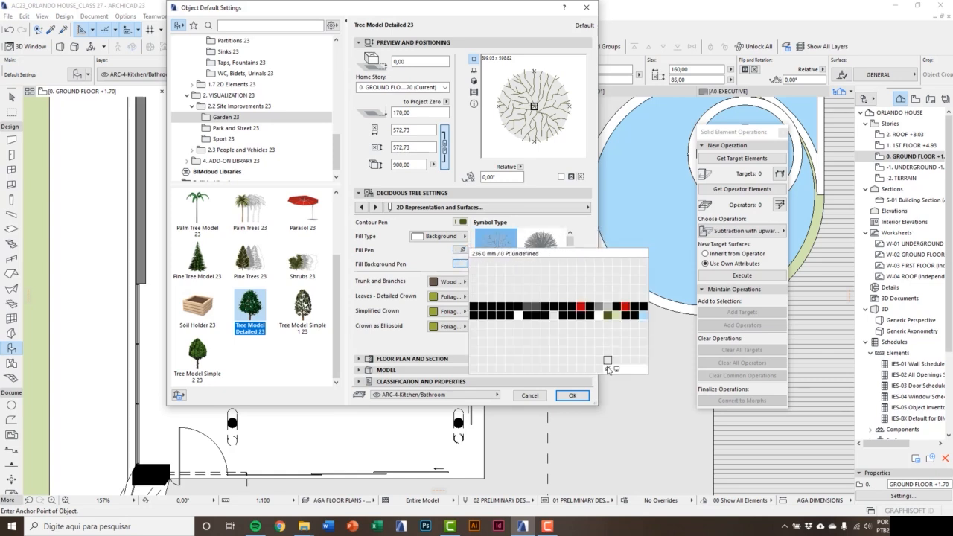
left_click(609, 361)
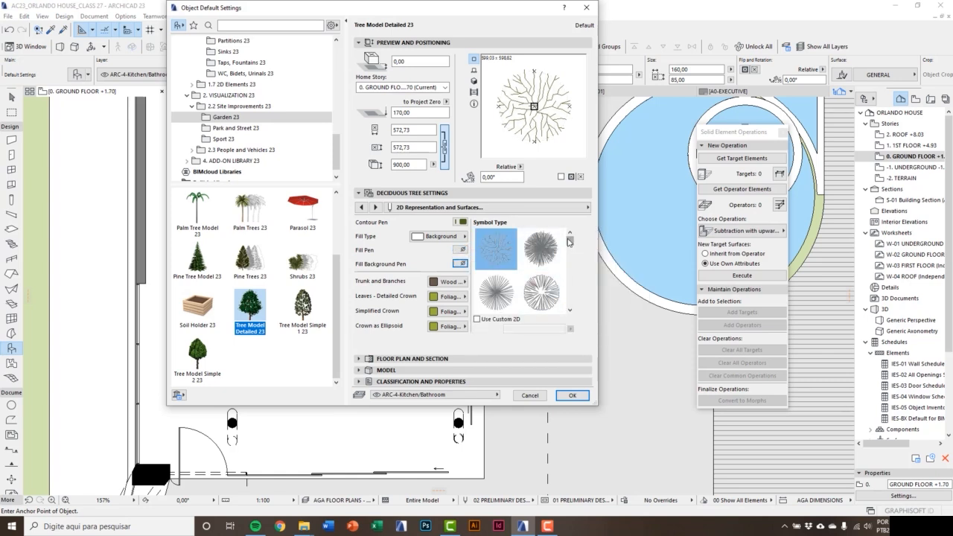
- Choose the open, bare-branched symbol type for the tree's 2D representation
scroll(569, 241, "down", 1)
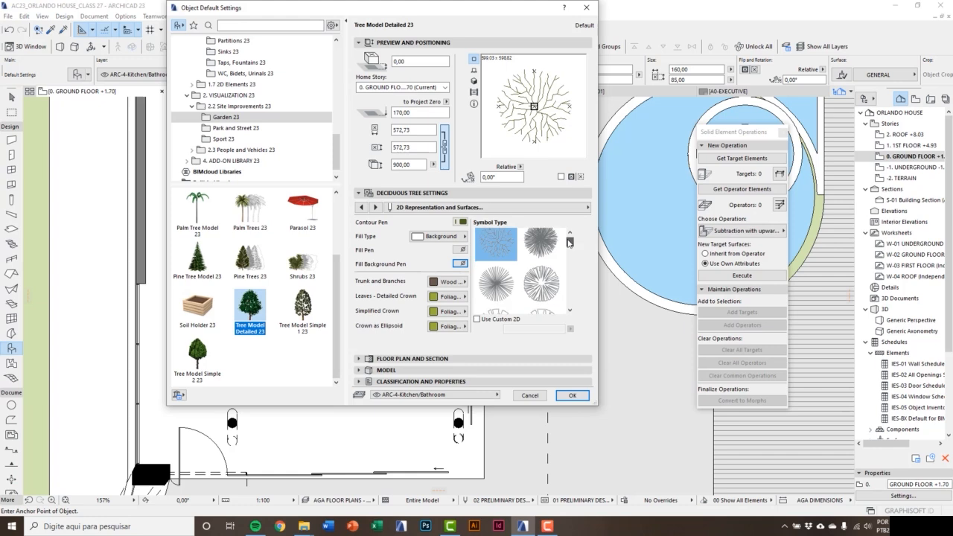
scroll(569, 241, "down", 4)
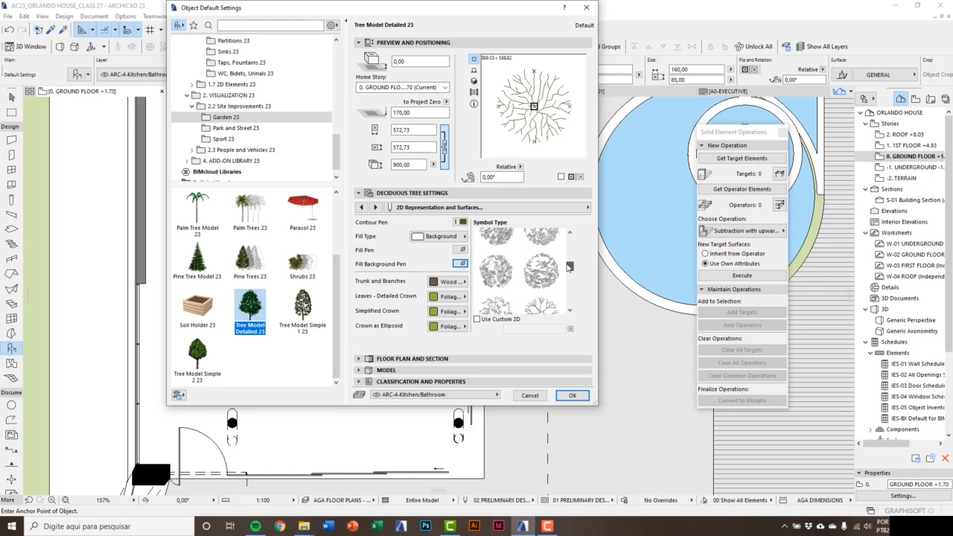
left_click(551, 257)
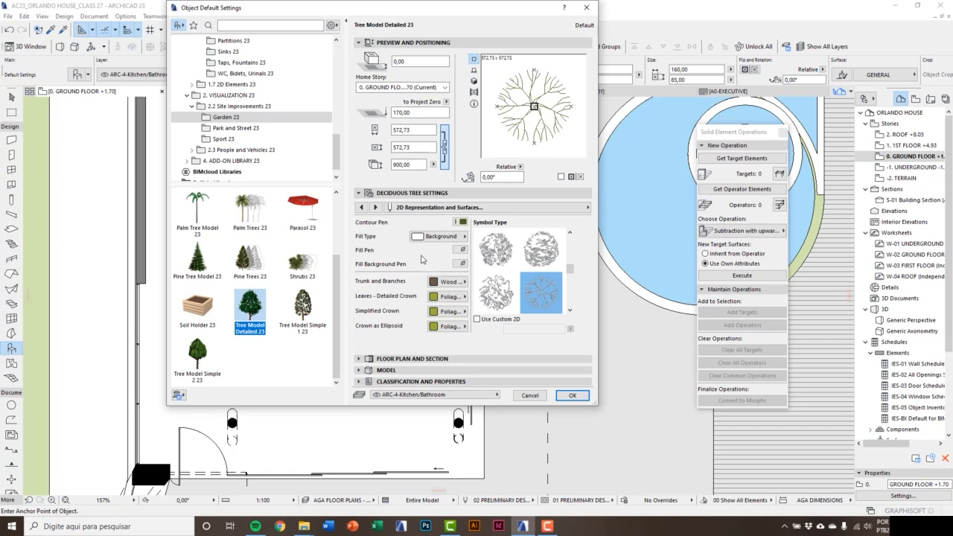
- Assign the tree to the ARC-4-3D Vegetation layer and accept the object settings
left_click(432, 395)
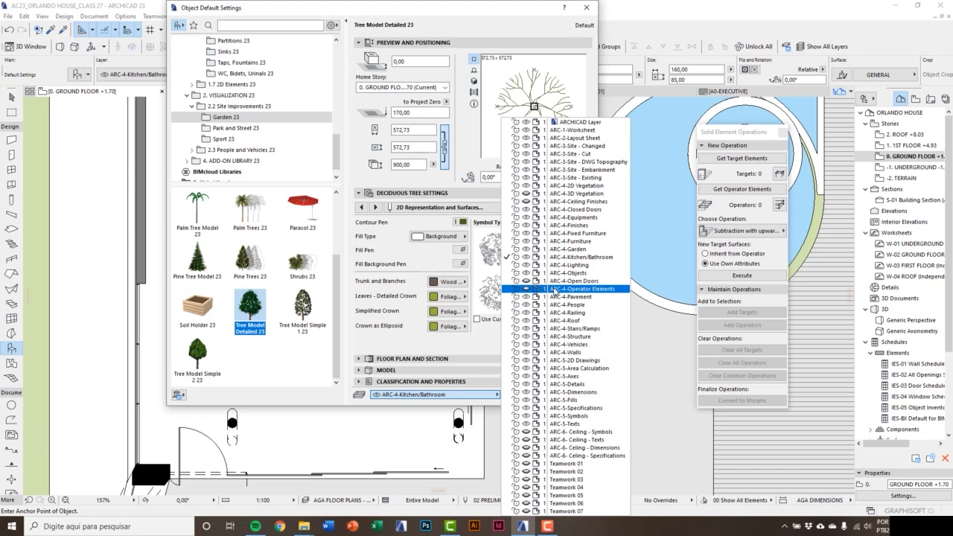
left_click(591, 196)
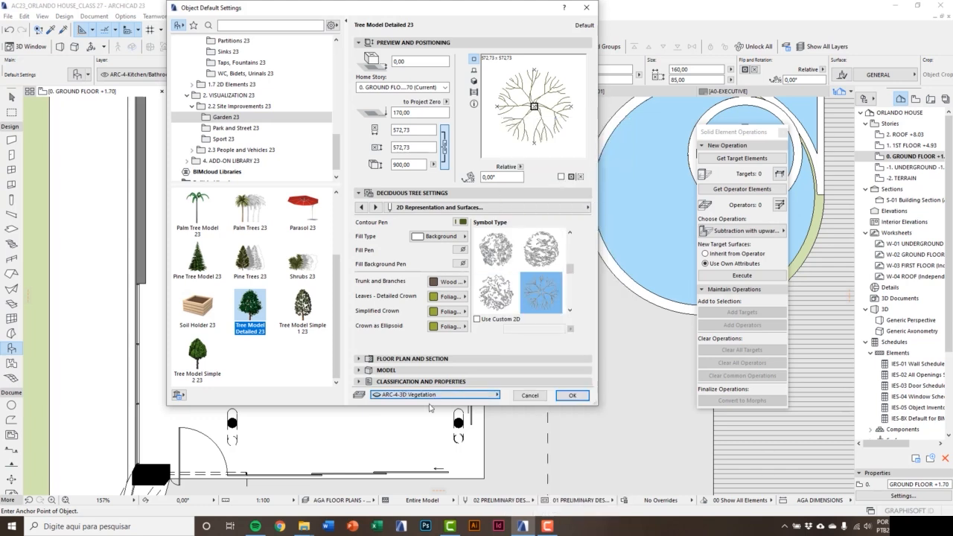
left_click(571, 395)
- Place the tree in the narrow green strip between the pool deck and the boundary wall, showing the hidden ARC-4-3D Vegetation layer
scroll(356, 372, "down", 3)
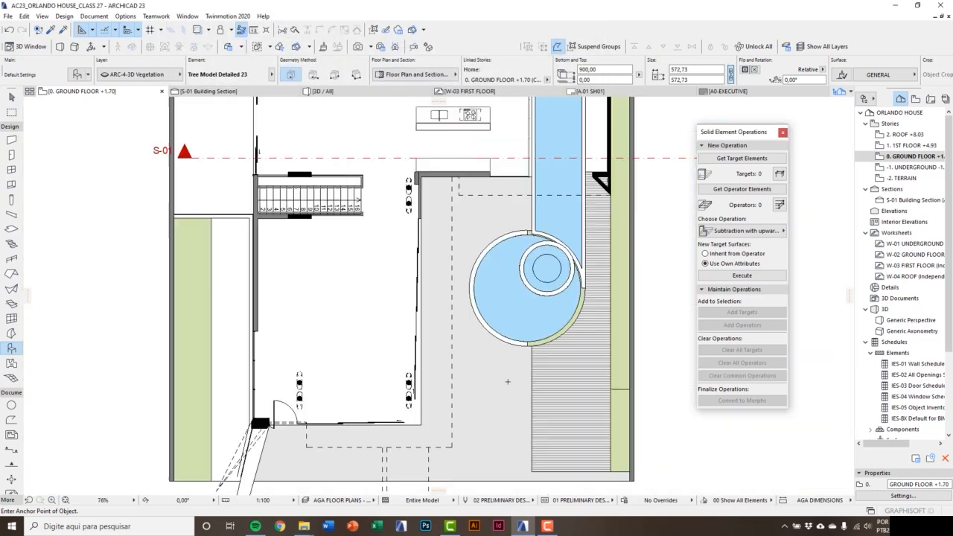
middle_click_drag(555, 394, 434, 341)
scroll(439, 338, "up", 3)
middle_click_drag(524, 387, 461, 326)
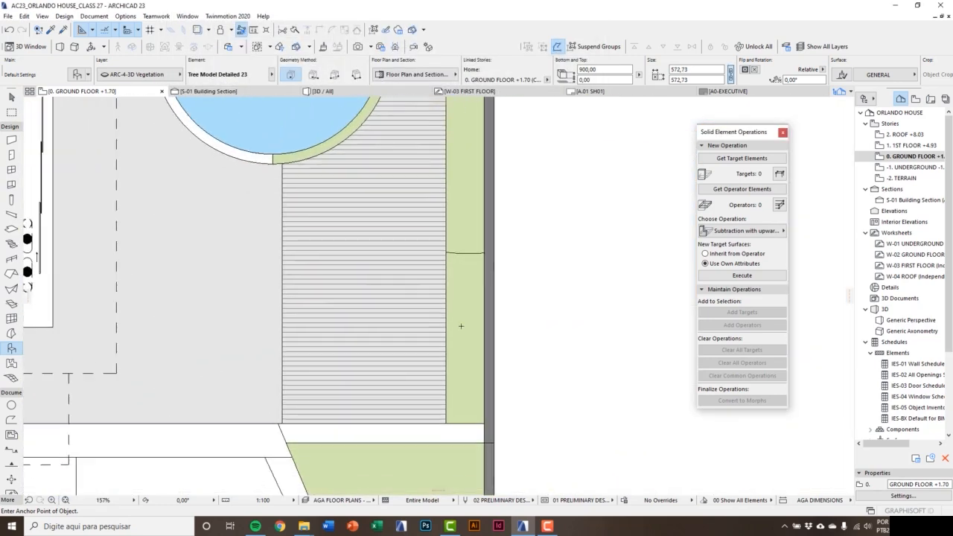
left_click(466, 328)
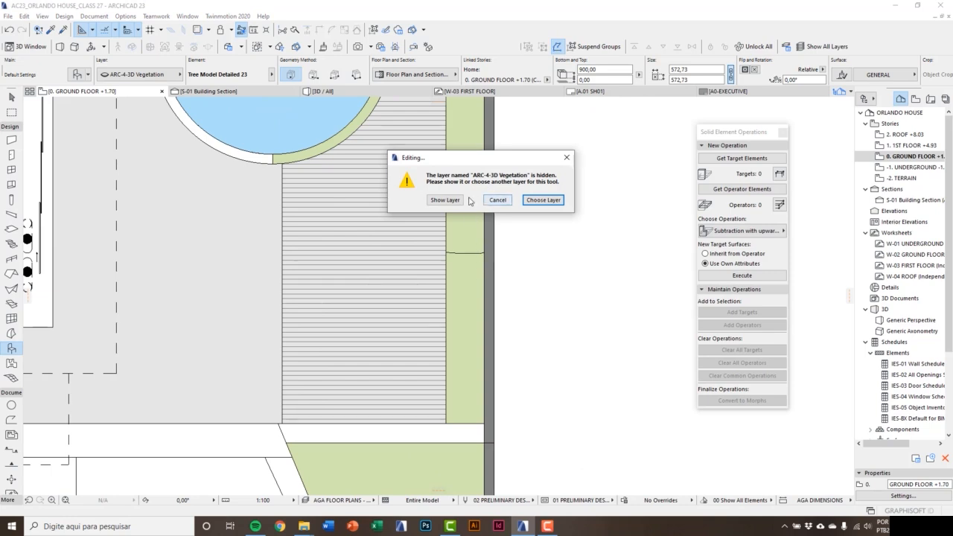
left_click_drag(463, 161, 464, 211)
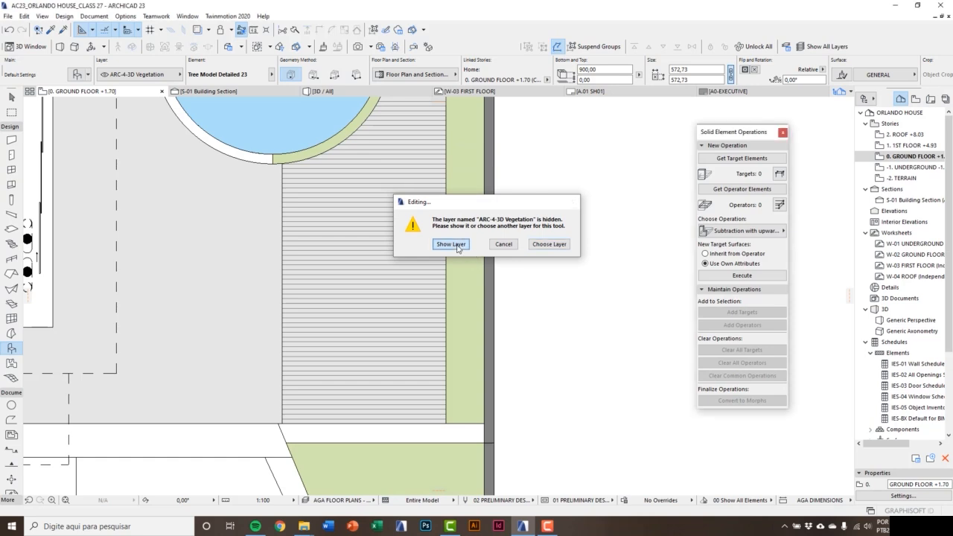
left_click(451, 245)
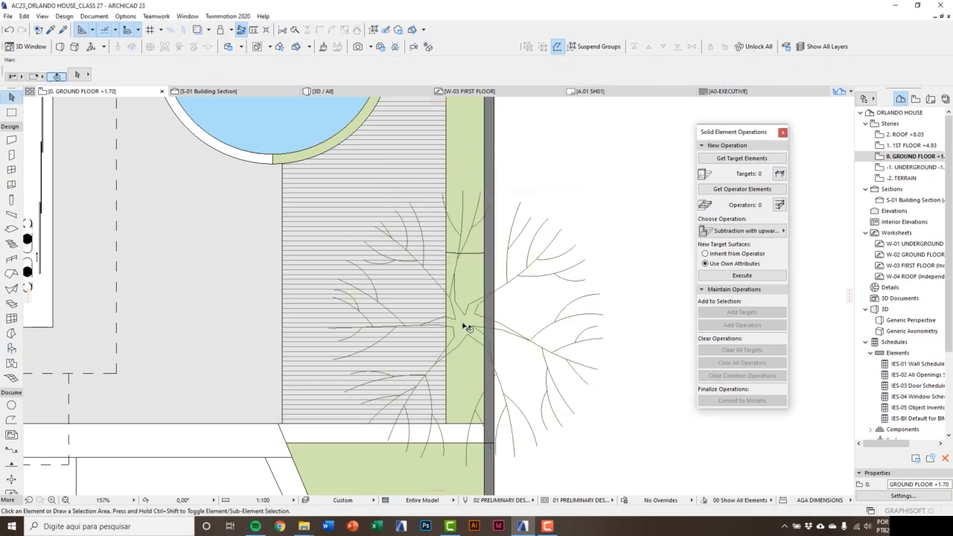
left_click(465, 327)
- Inspect the placed tree beside the pool in the 3D view and select it
key("F3")
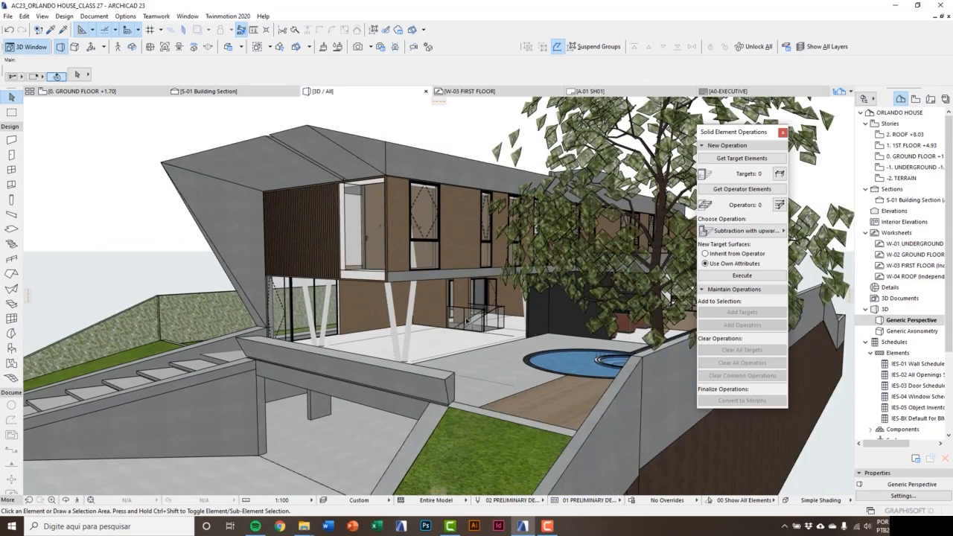
middle_click_drag(475, 329, 419, 339, "shift")
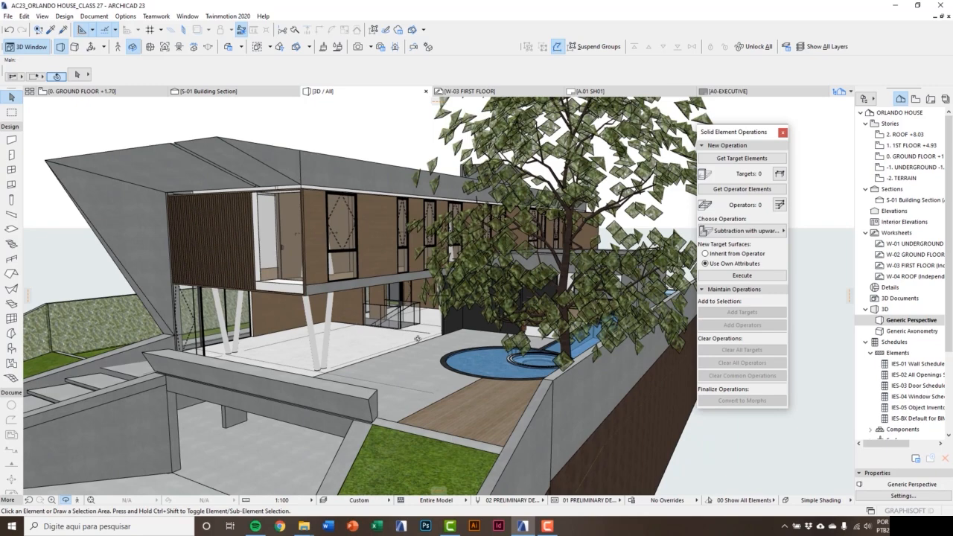
middle_click_drag(425, 337, 523, 370, "shift")
left_click(536, 391)
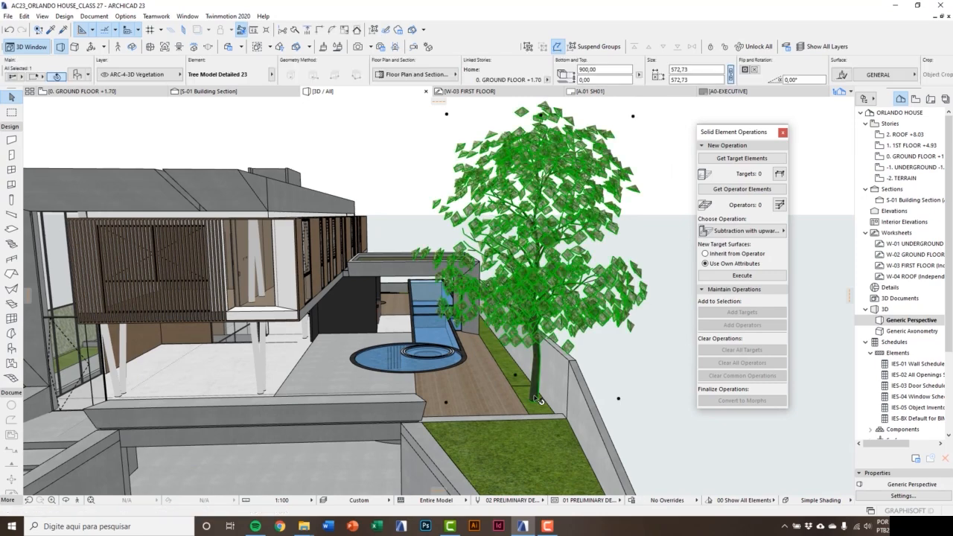
middle_click_drag(519, 389, 481, 384, "shift")
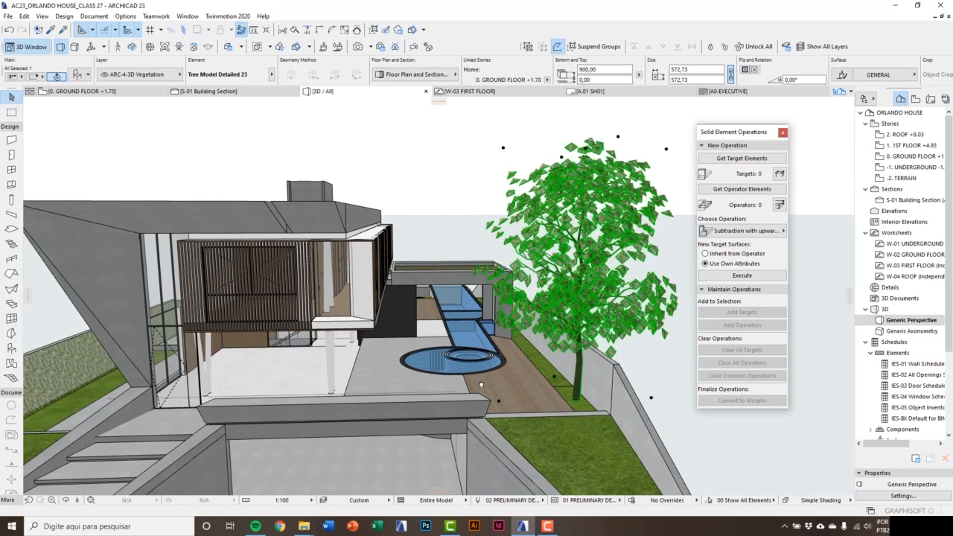
scroll(481, 385, "down", 2)
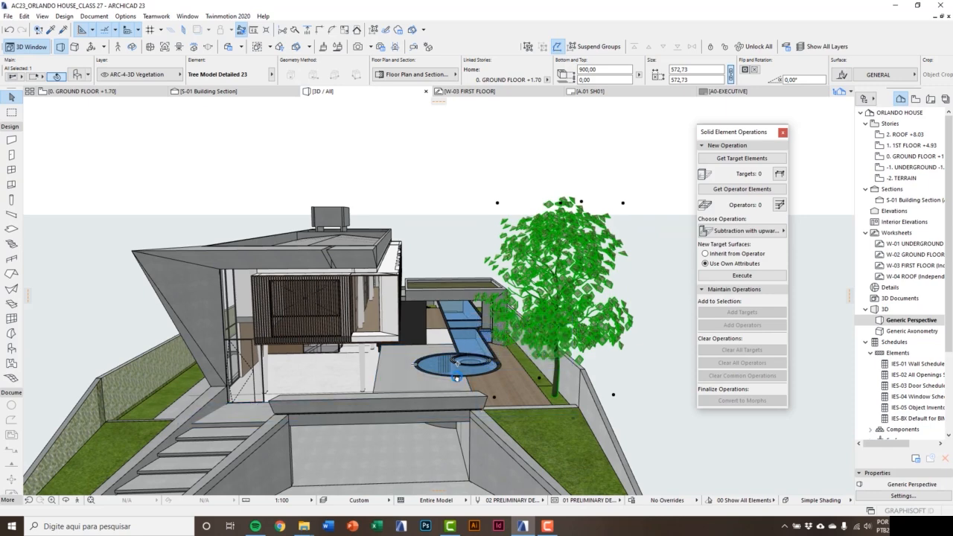
- Try replacing the selected poolside tree with the Maple type of the Deciduous Trees 23 object
double_click(11, 348)
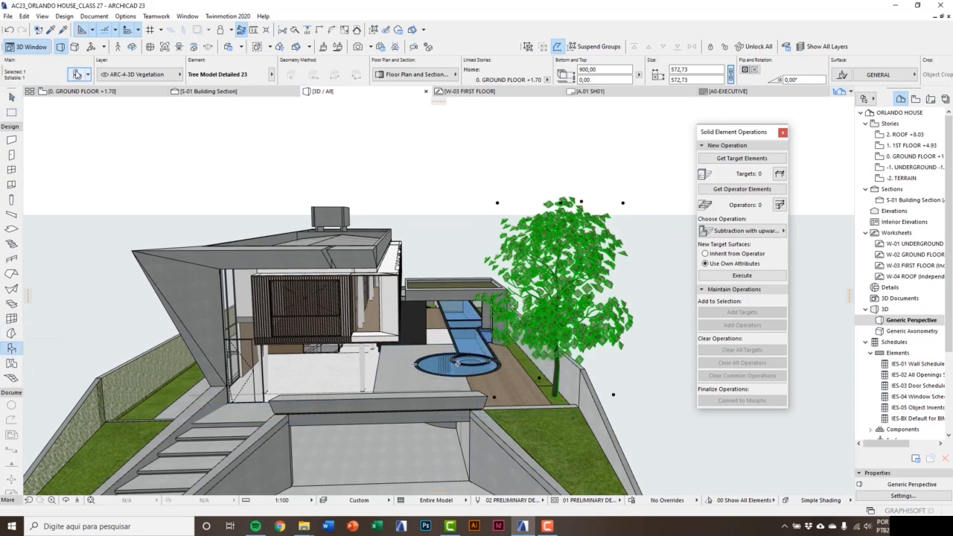
scroll(216, 260, "up", 2)
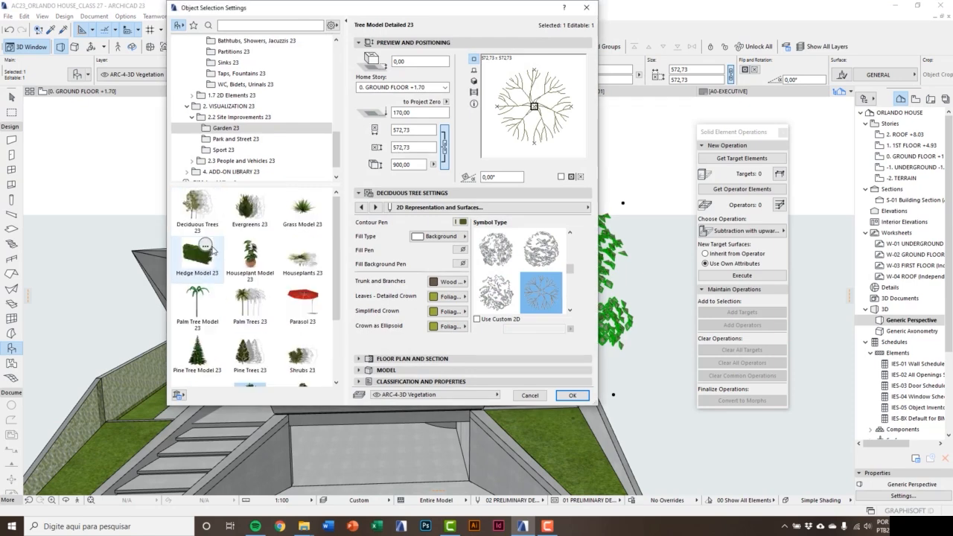
left_click(201, 212)
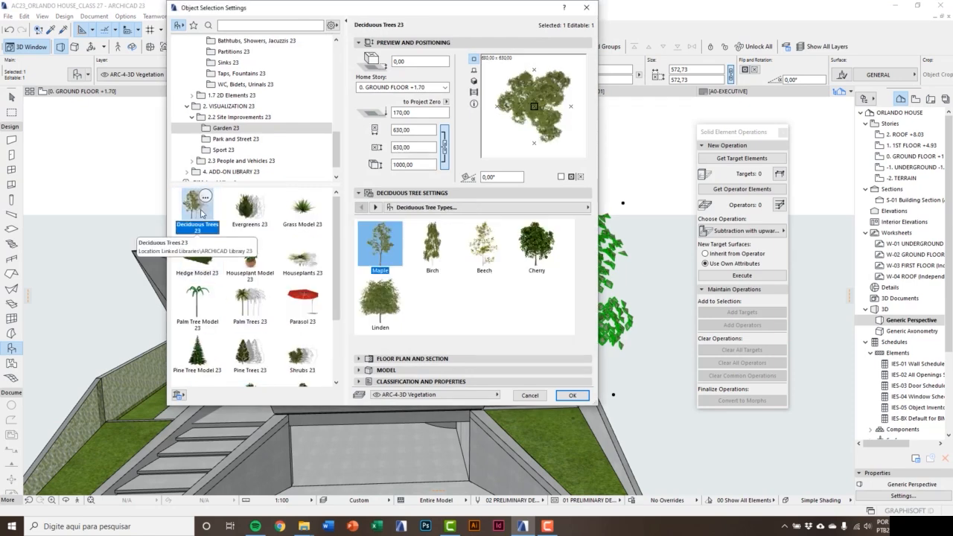
left_click(432, 246)
left_click(484, 246)
left_click(383, 254)
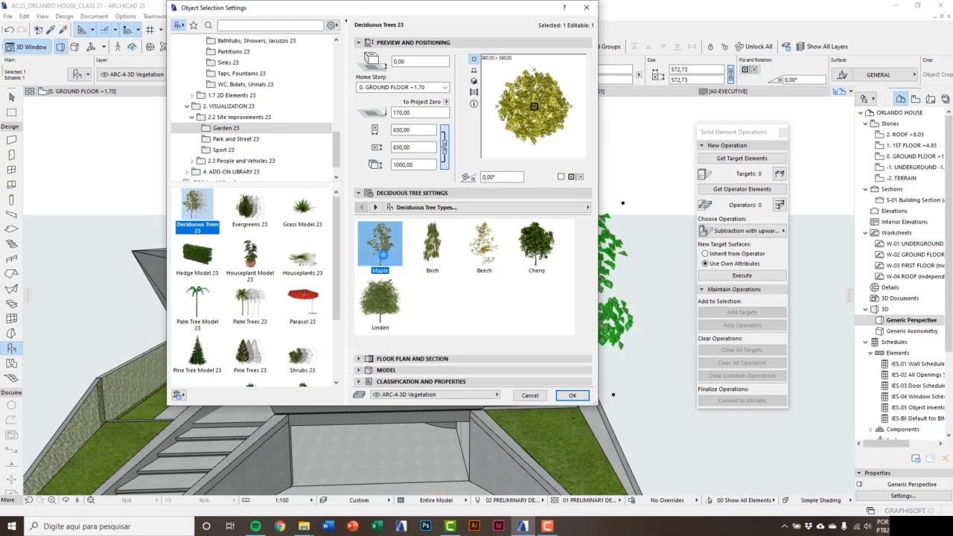
- Try the Summer symbol in Top View for the replacement maple, apply the change to the poolside tree, and undo it
left_click(376, 208)
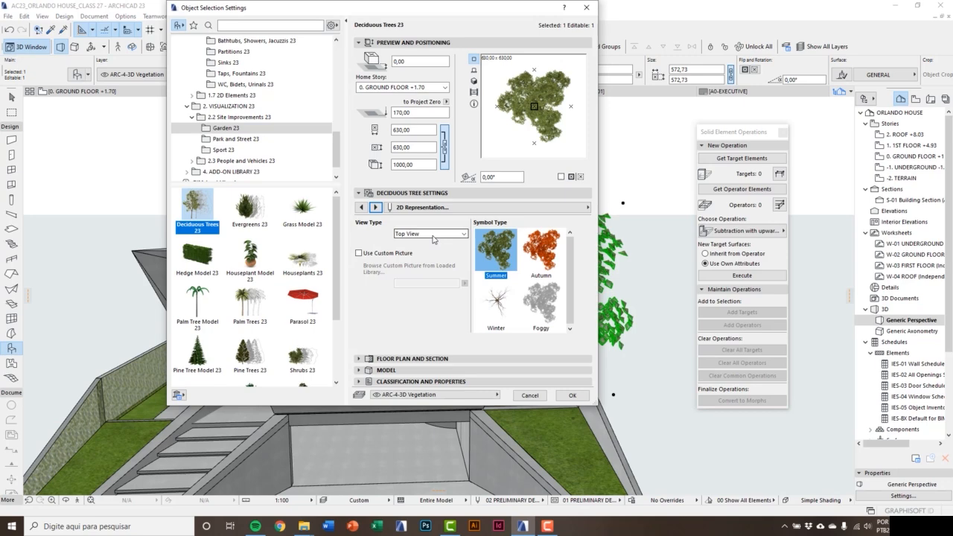
left_click(434, 239)
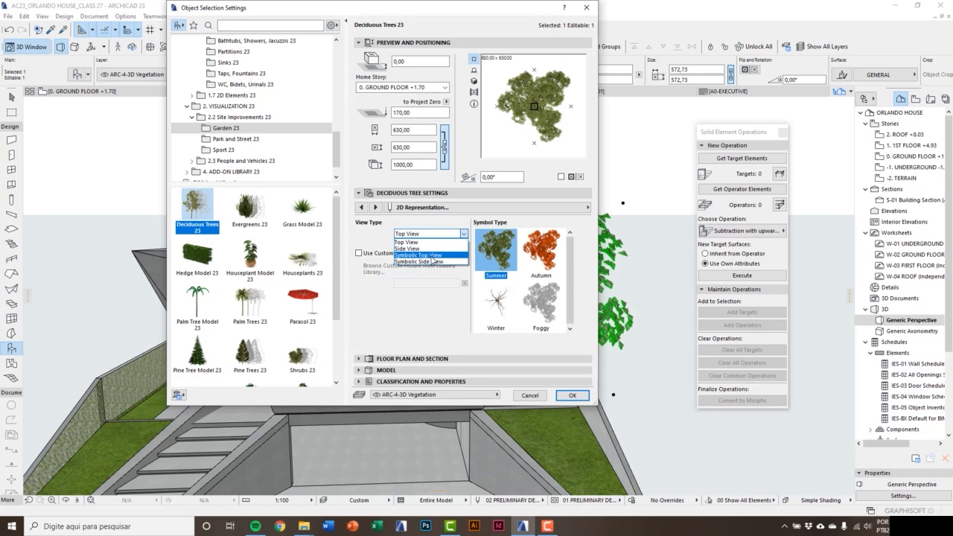
left_click(432, 255)
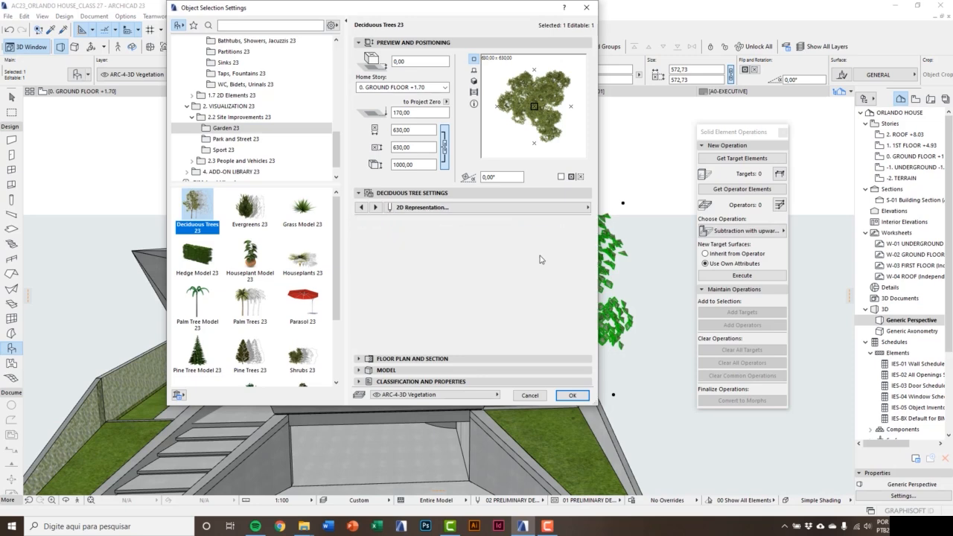
left_click(541, 253)
left_click(507, 258)
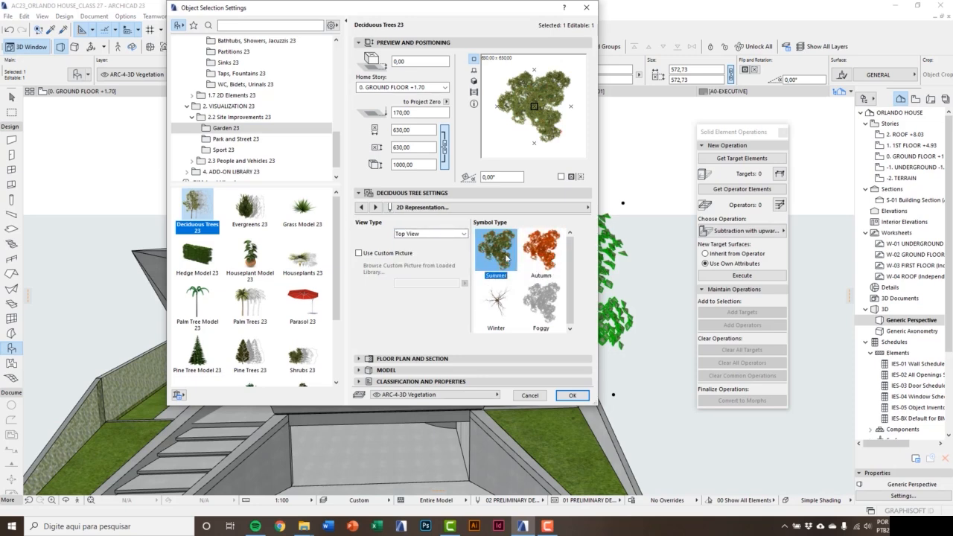
left_click(571, 396)
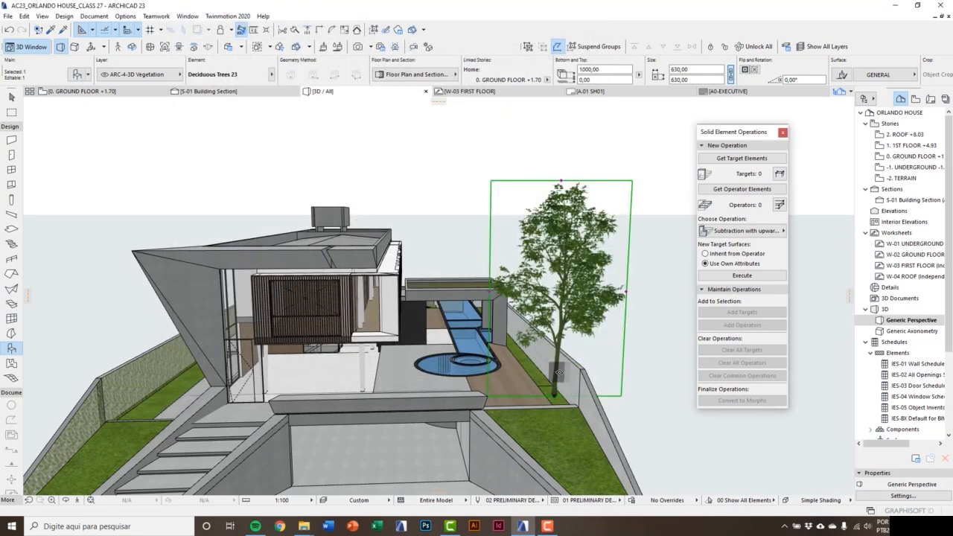
key("ctrl+z")
key("Escape")
- On the ground floor plan, set the object defaults to a Deciduous Trees 23 Maple with a Top View Summer symbol
key("F2")
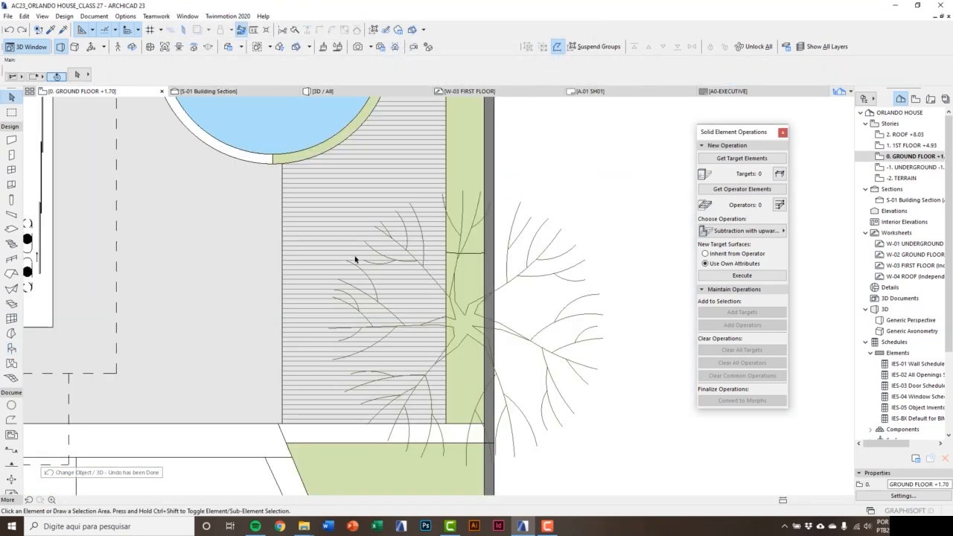
scroll(327, 282, "down", 3)
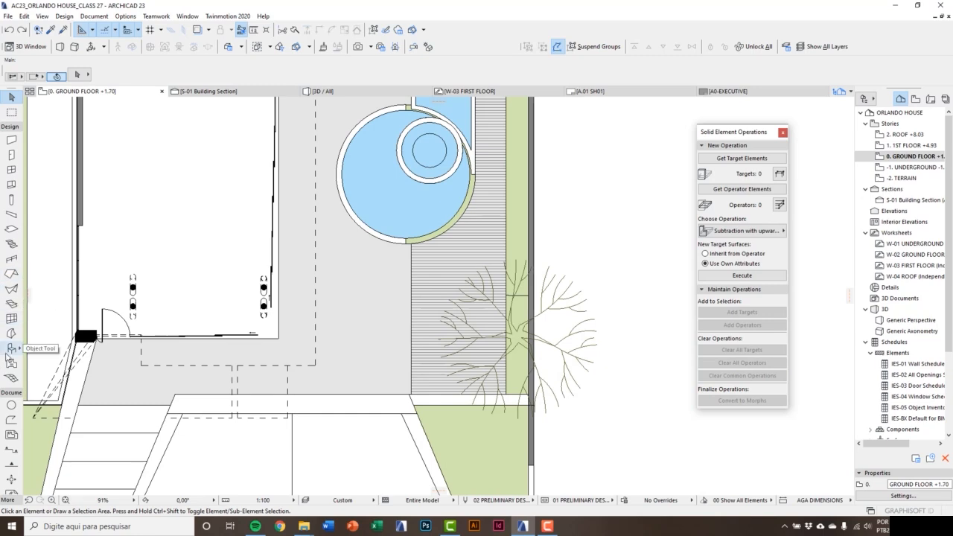
double_click(10, 349)
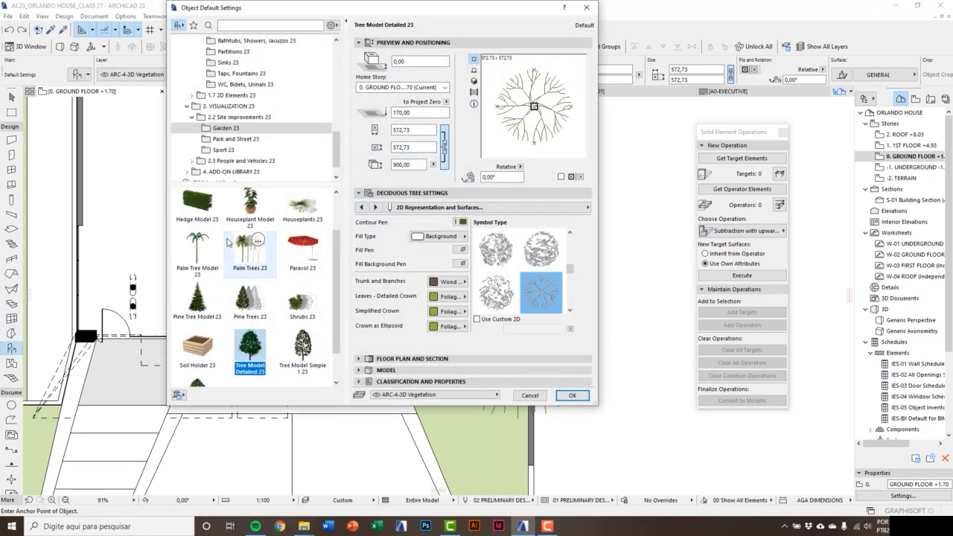
scroll(227, 243, "up", 1)
left_click(197, 208)
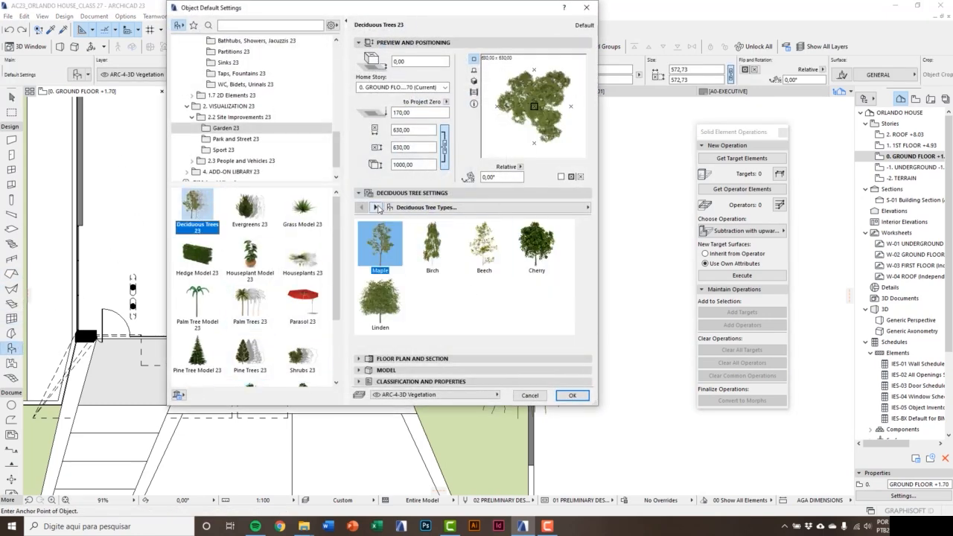
left_click(377, 208)
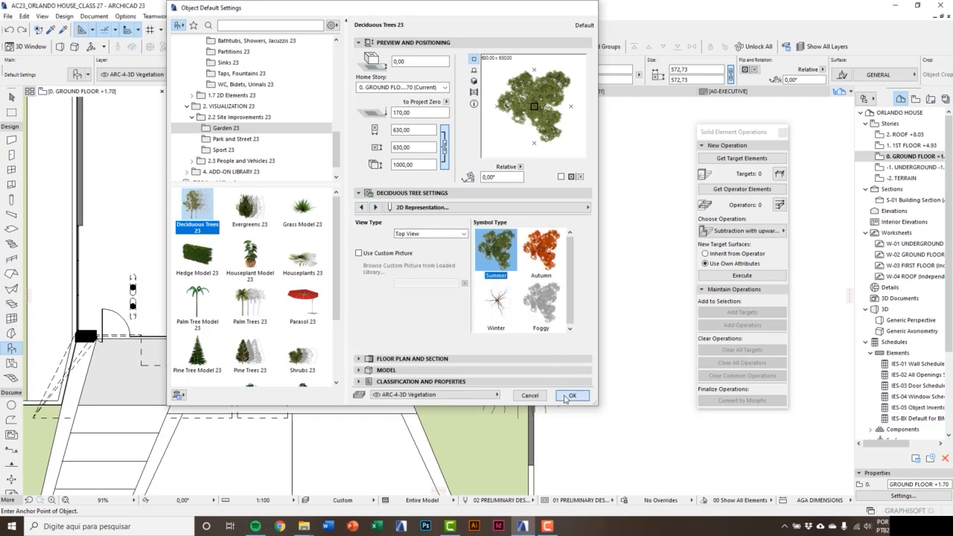
left_click(572, 396)
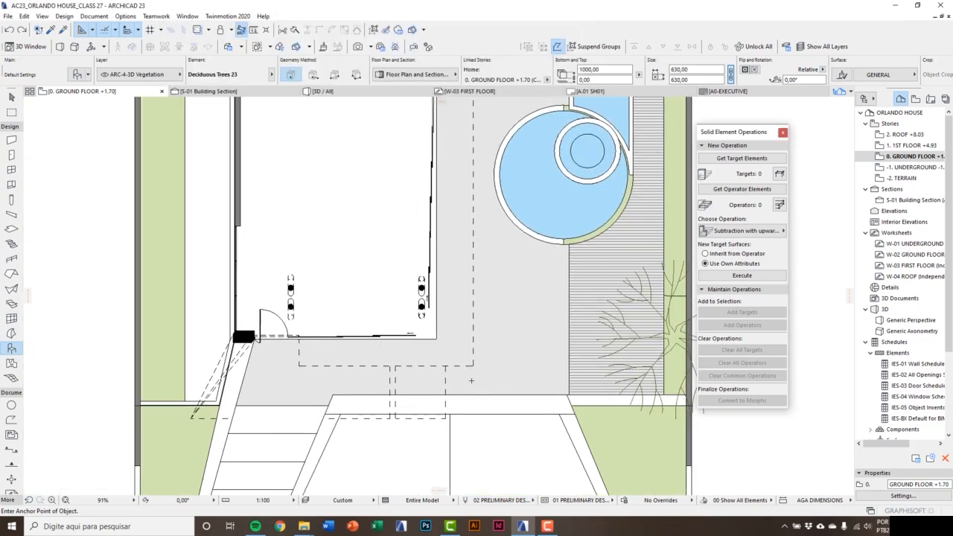
- Place the maple on the front lawn strip between the boundary wall and the entrance stairs
middle_click_drag(471, 381, 433, 295)
left_click(144, 380)
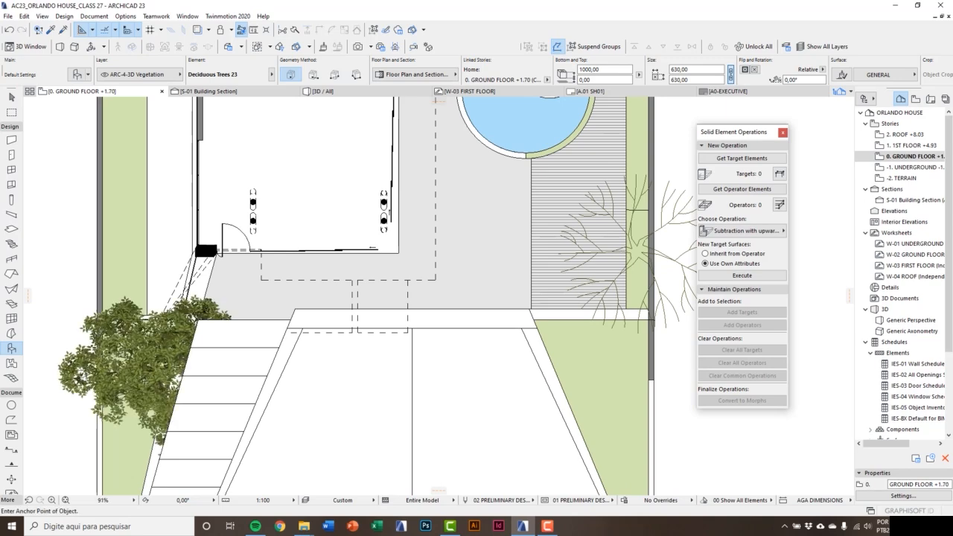
middle_click_drag(145, 381, 253, 321)
key("Escape")
- Examine the placed maple's picture-like symbol in plan and its appearance in the 3D view
left_click(260, 333)
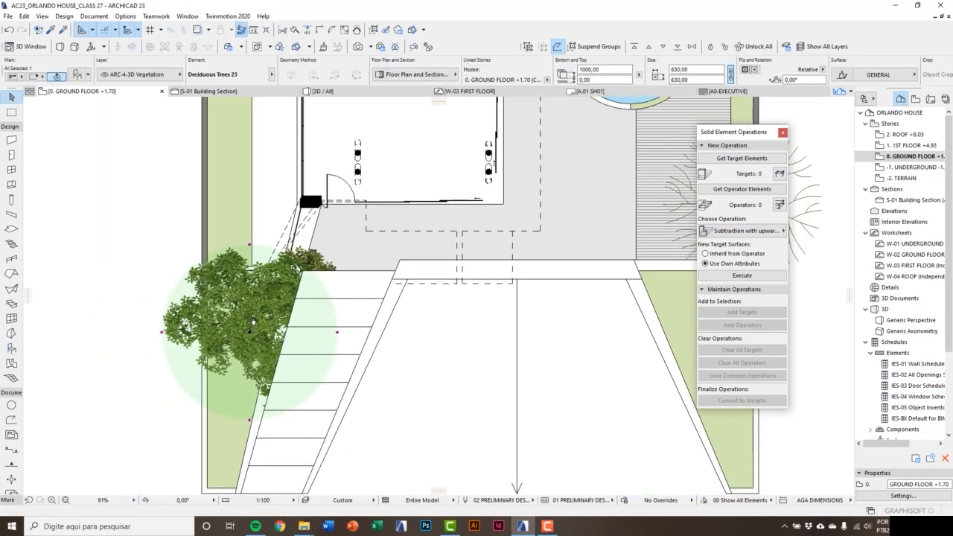
scroll(253, 322, "up", 2)
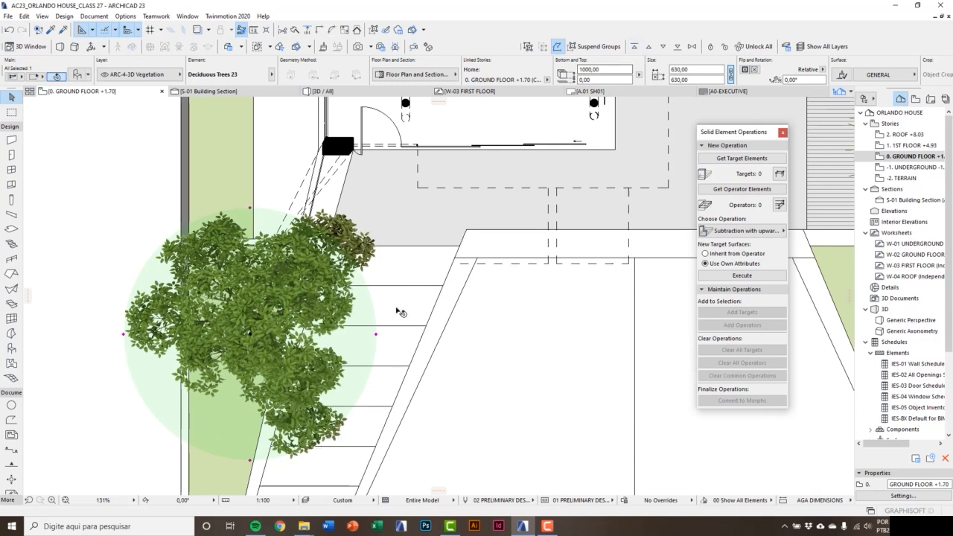
left_click(356, 334)
key("F3")
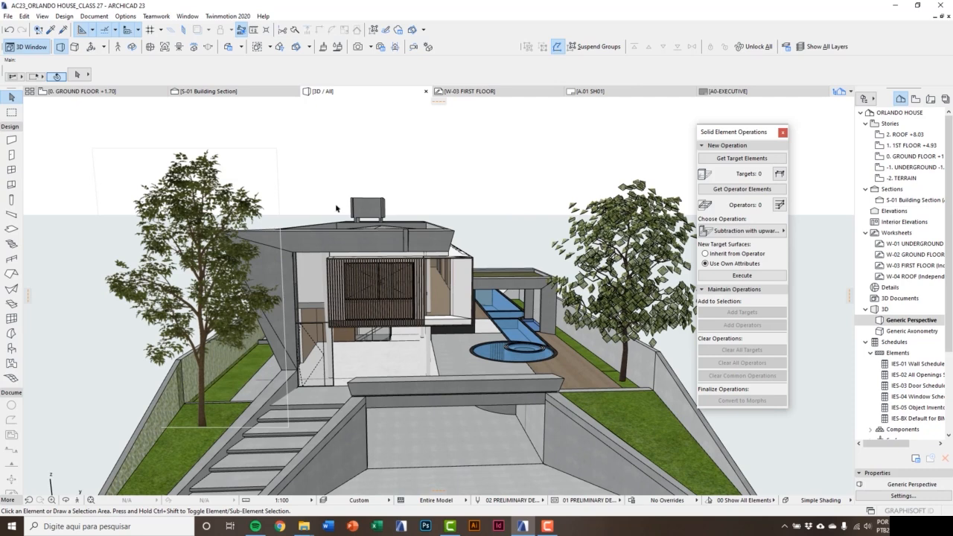
- Change the 2D view type of the maple beside the entrance stairs to Symbolic Top View
key("F2")
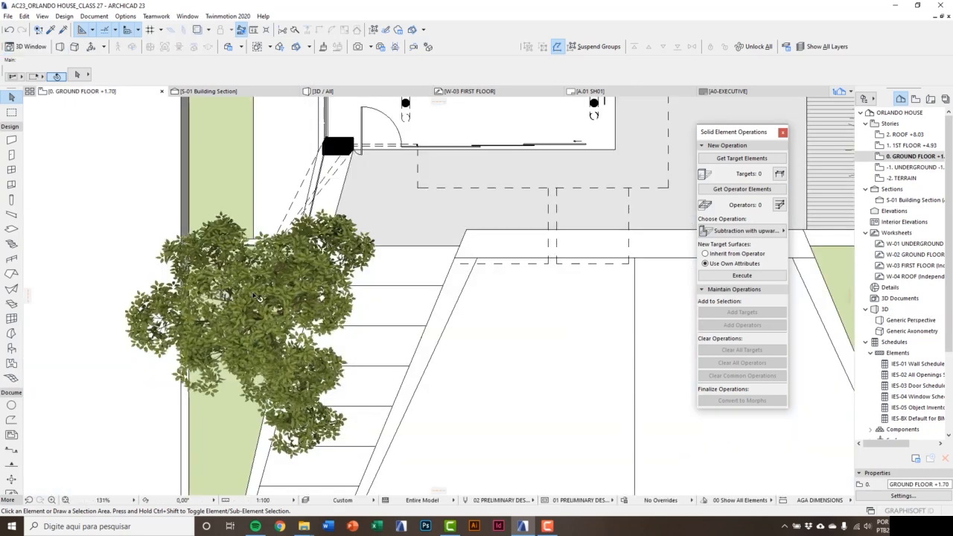
left_click(253, 312)
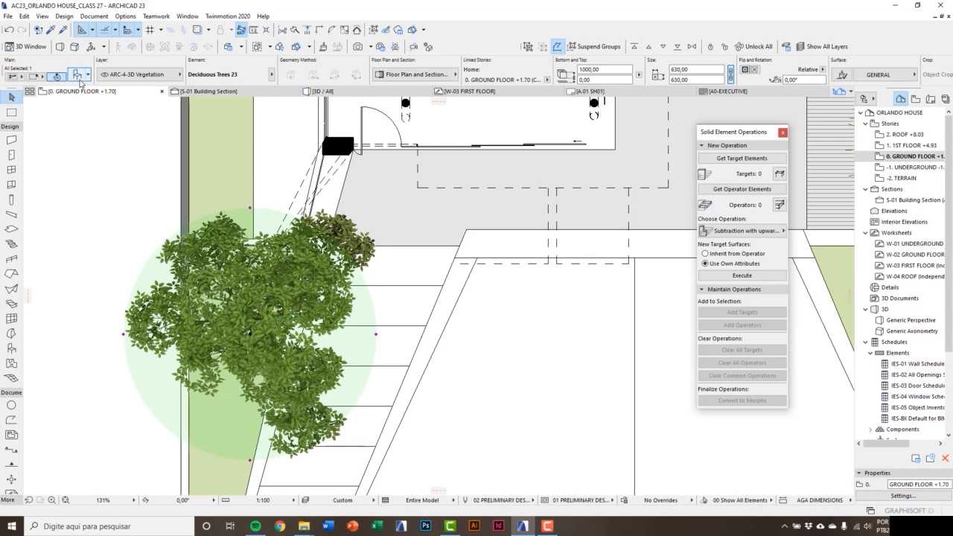
left_click(79, 81)
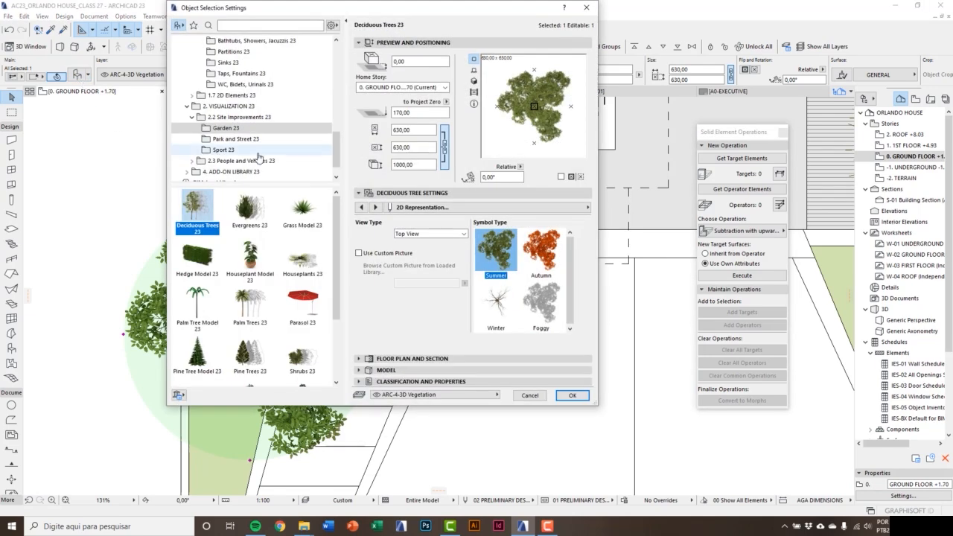
left_click(420, 234)
left_click(419, 256)
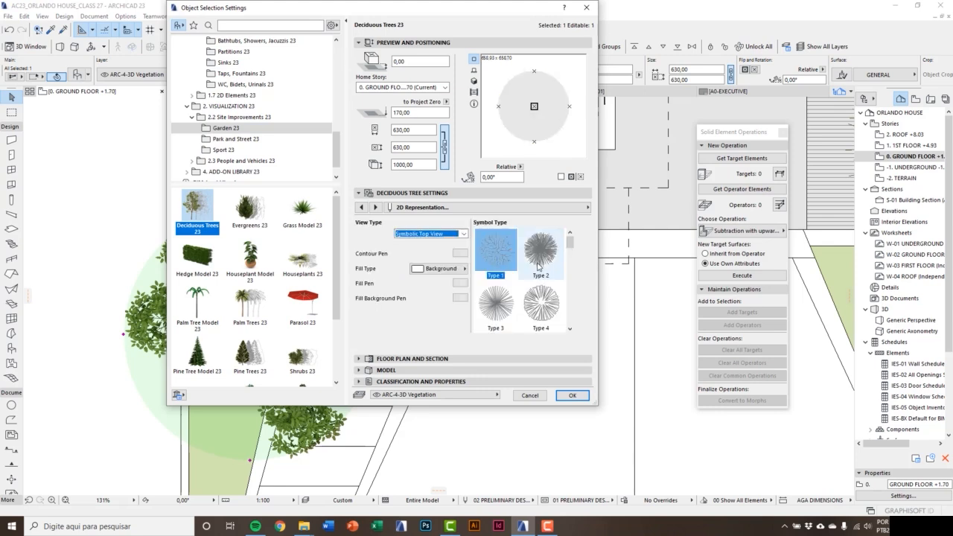
- Set the maple symbol's contour pen to dark green and make its fill pen and fill background pen transparent
left_click(460, 253)
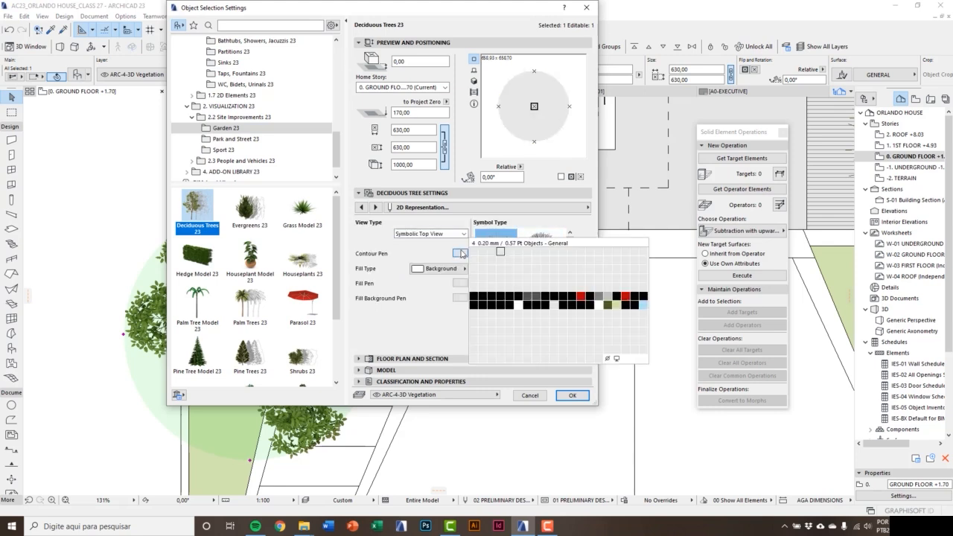
left_click(607, 304)
left_click(459, 283)
left_click(598, 334)
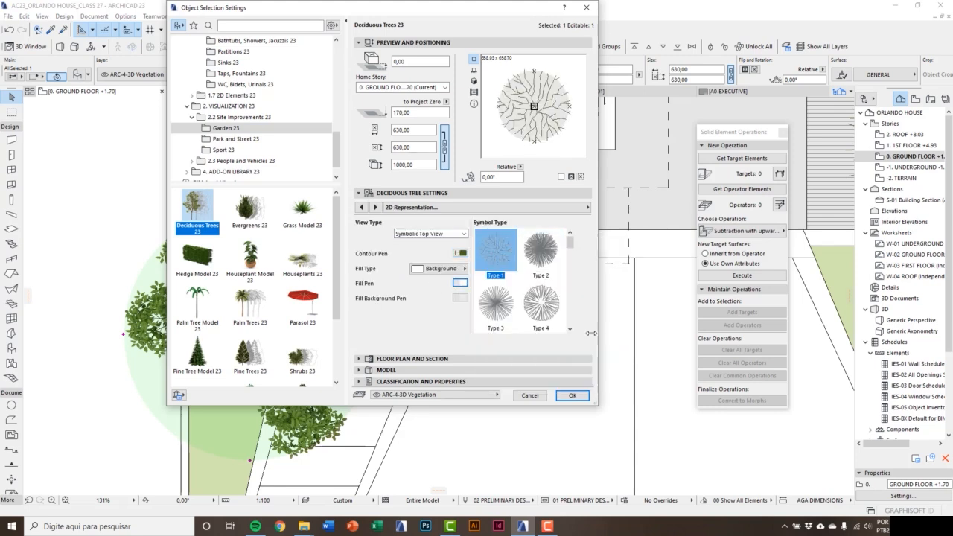
left_click(461, 285)
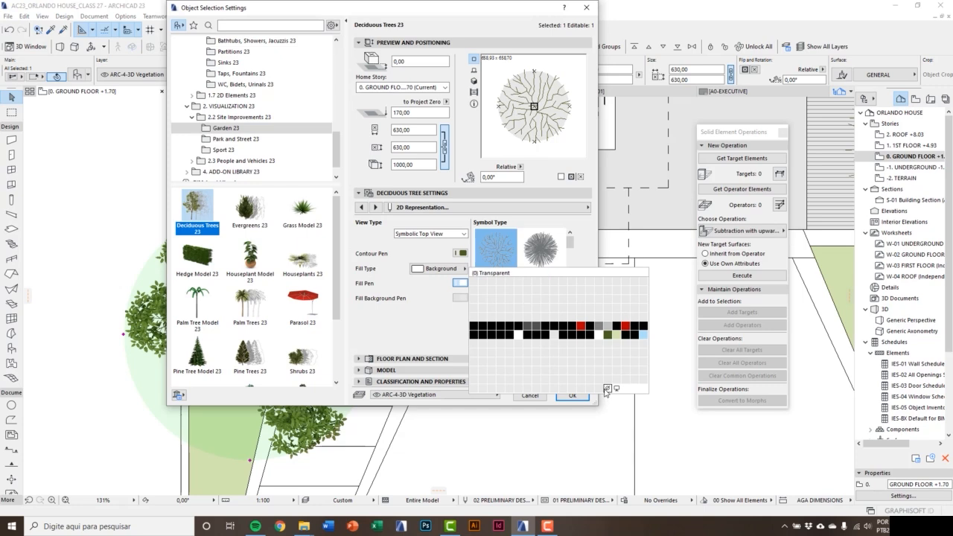
left_click(607, 388)
left_click(460, 298)
left_click(607, 402)
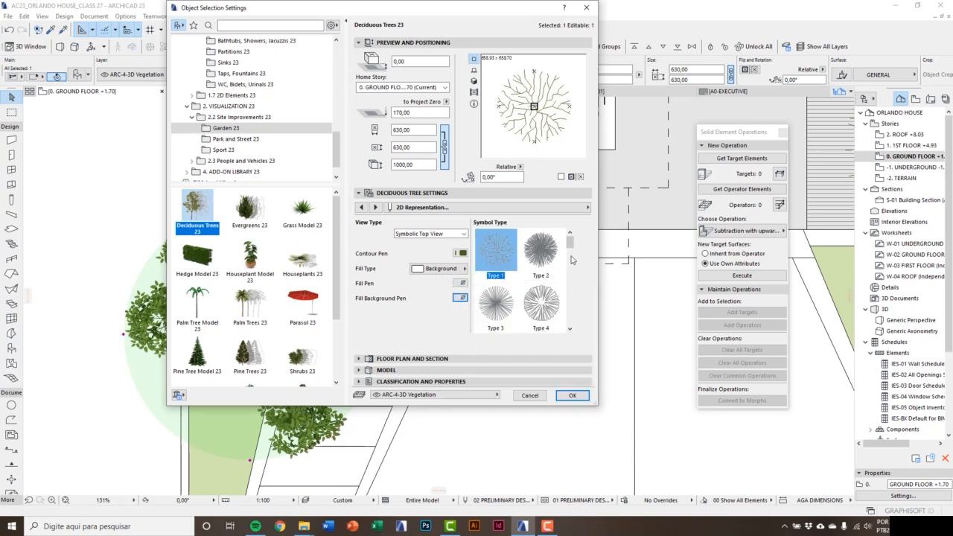
- Choose symbol Type 24 for the maple and apply the object settings
left_click_drag(570, 245, 570, 311)
left_click(552, 302)
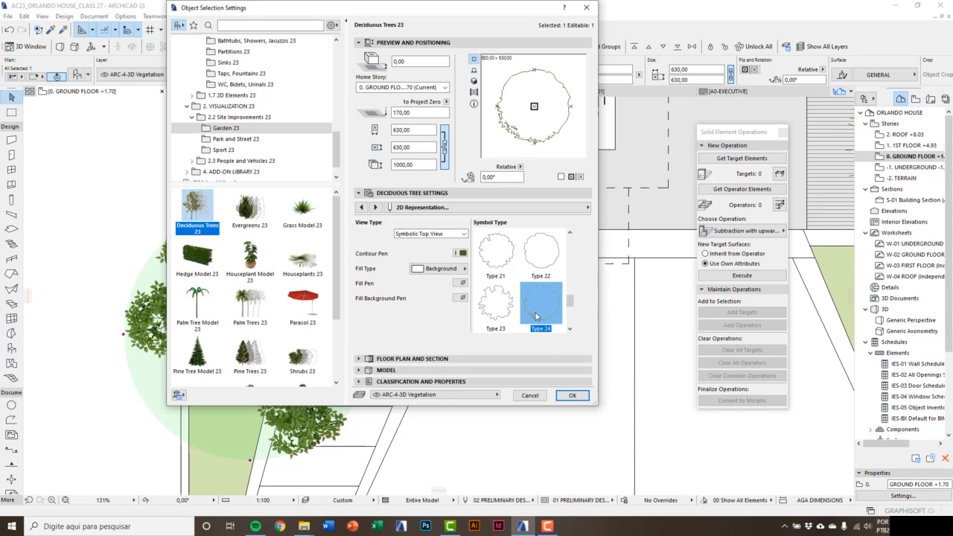
left_click(572, 395)
scroll(274, 317, "down", 5)
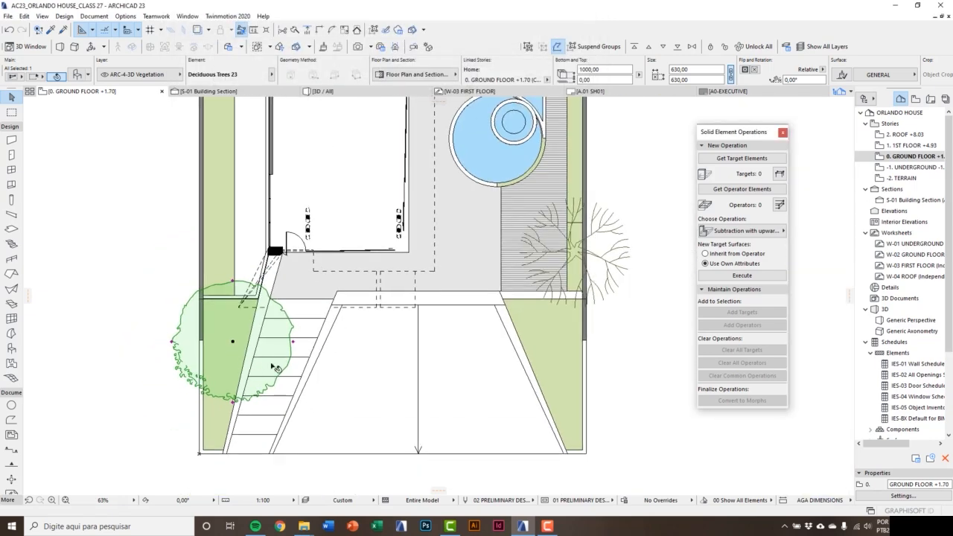
key("Escape")
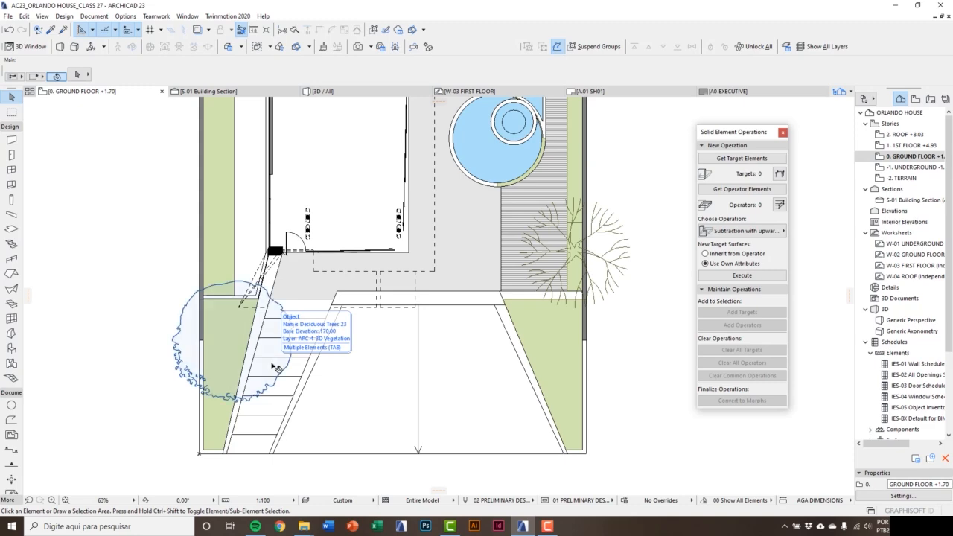
- Compare the flat maple with the detailed poolside tree in 3D, viewing both from the front and from above
key("F3")
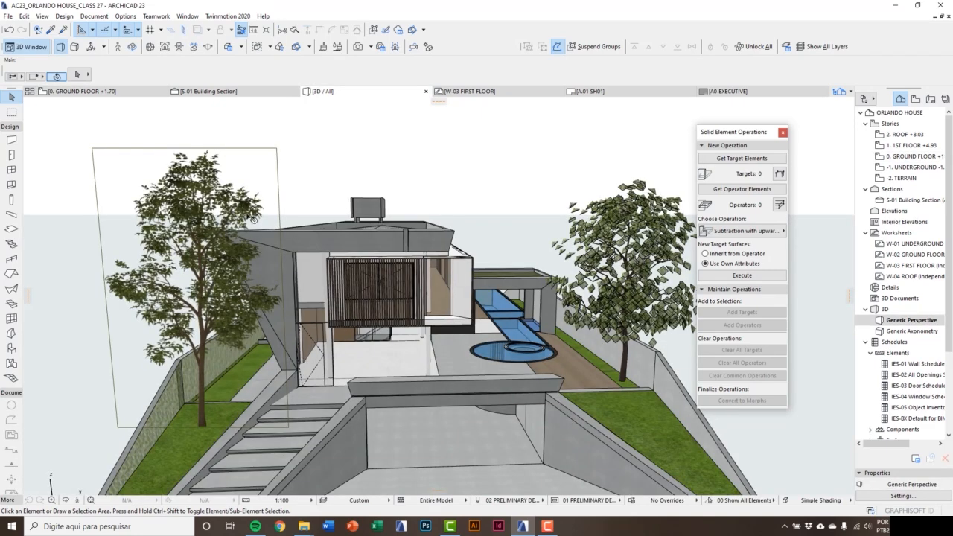
left_click(253, 238)
middle_click_drag(253, 238, 265, 319, "shift")
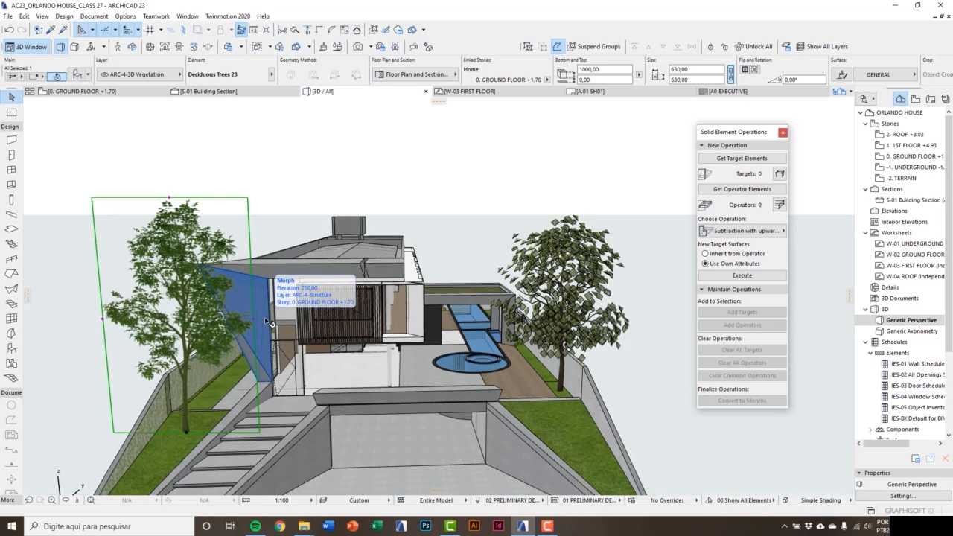
key("Escape")
left_click(230, 222)
middle_click_drag(222, 243, 235, 241)
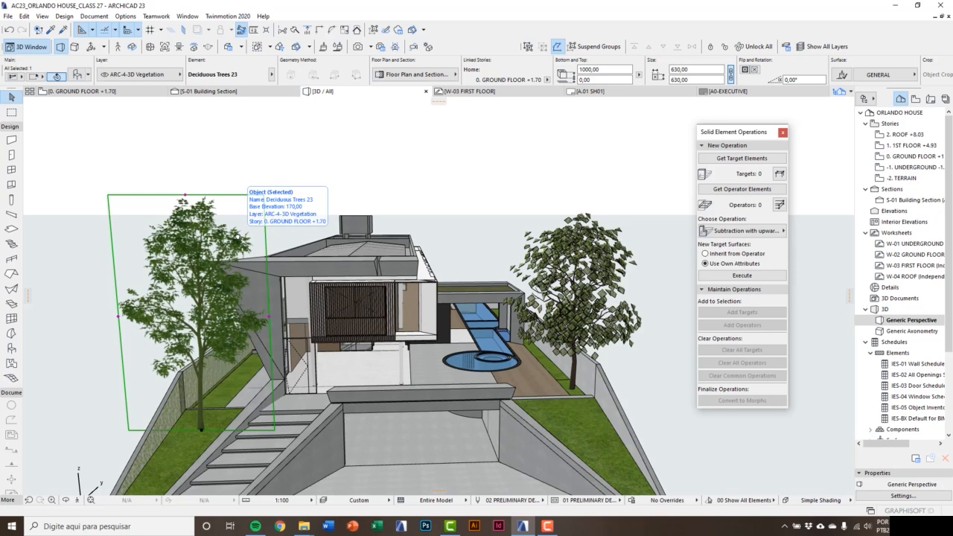
key("Escape")
middle_click_drag(584, 261, 551, 276)
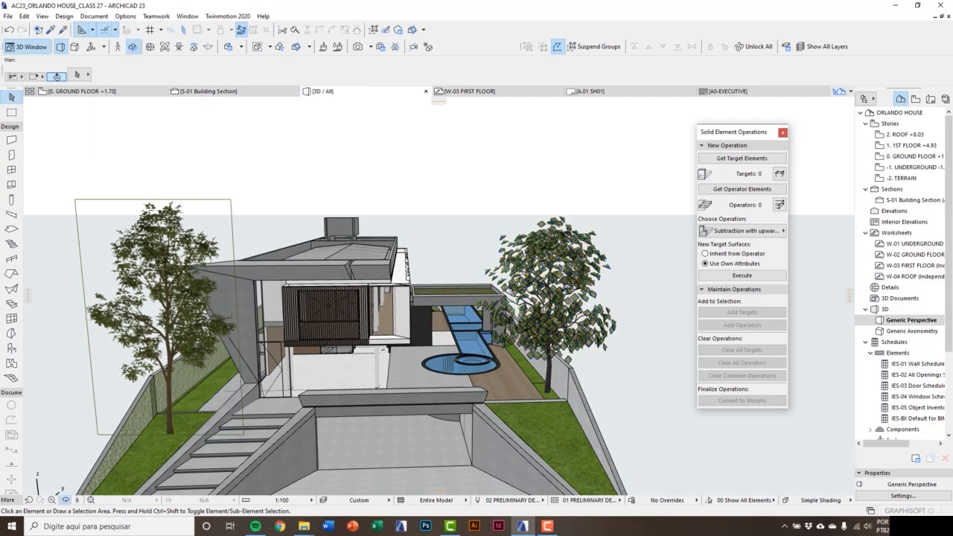
middle_click_drag(545, 310, 501, 346, "shift")
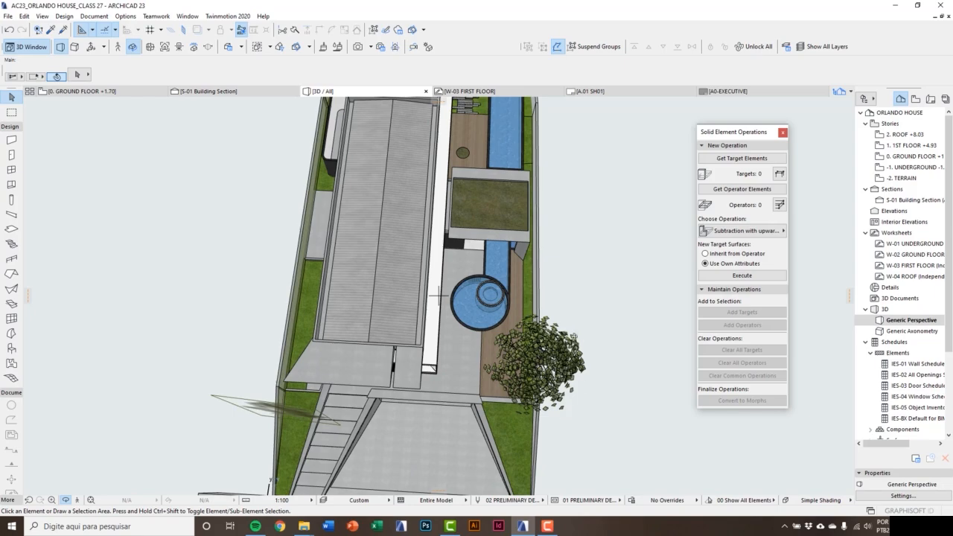
- Examine the detailed poolside tree up close in 3D and return to a front perspective showing both trees
middle_click_drag(439, 296, 517, 297, "shift")
scroll(572, 342, "up", 4)
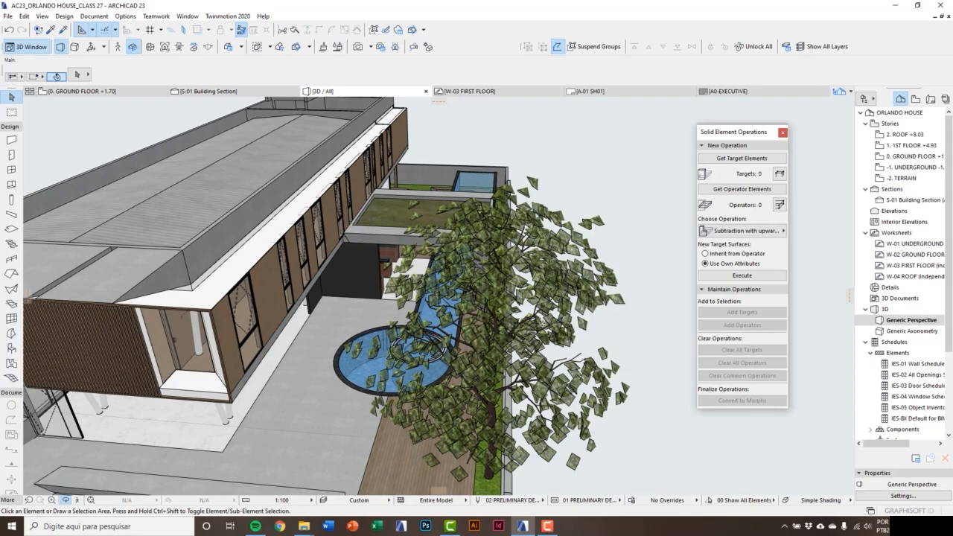
scroll(543, 354, "down", 6)
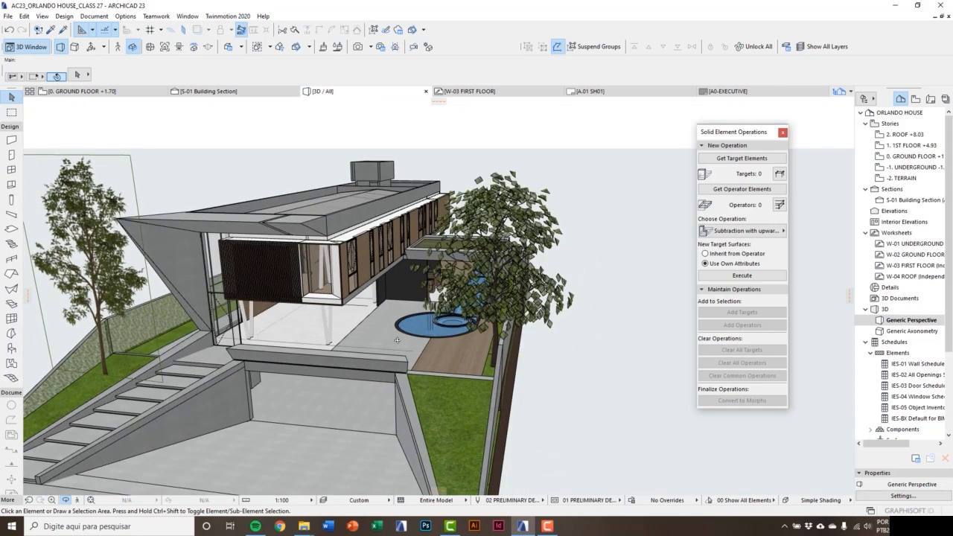
middle_click_drag(398, 340, 469, 367)
scroll(469, 366, "down", 2)
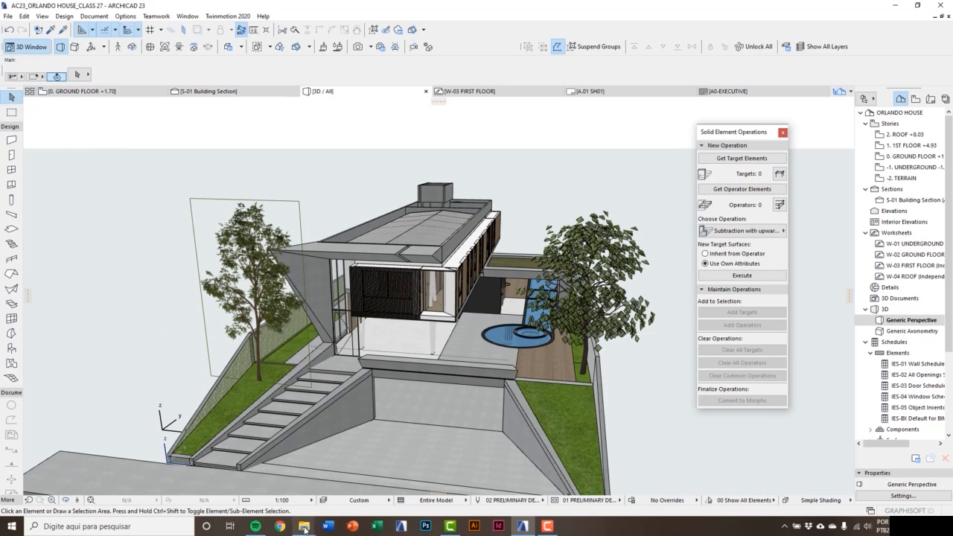
- Switch to the ARCHICAD 23 course's RENDERING folder in File Explorer and view the house renderings from AC22_D-00_IMAGE 01 through IMAGE 08
mouse_move(305, 530)
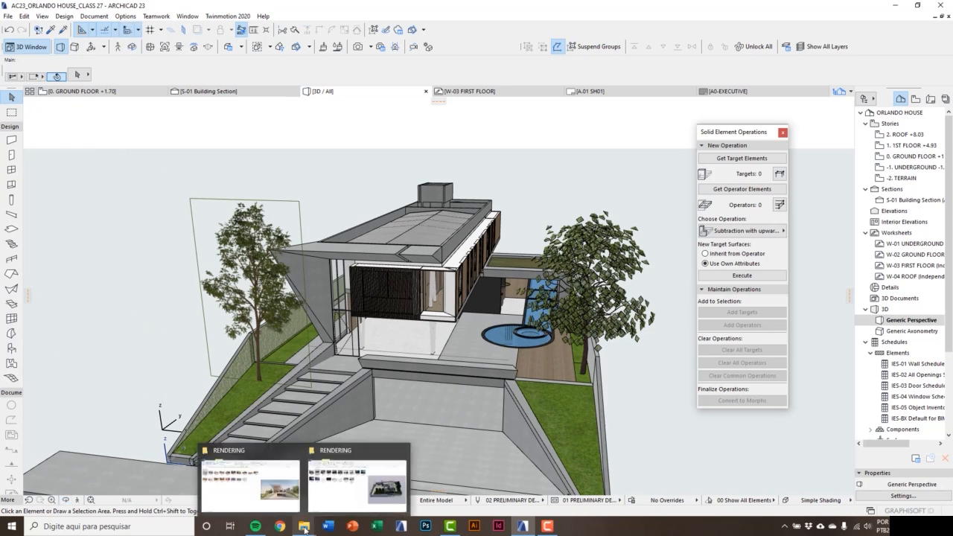
left_click(250, 482)
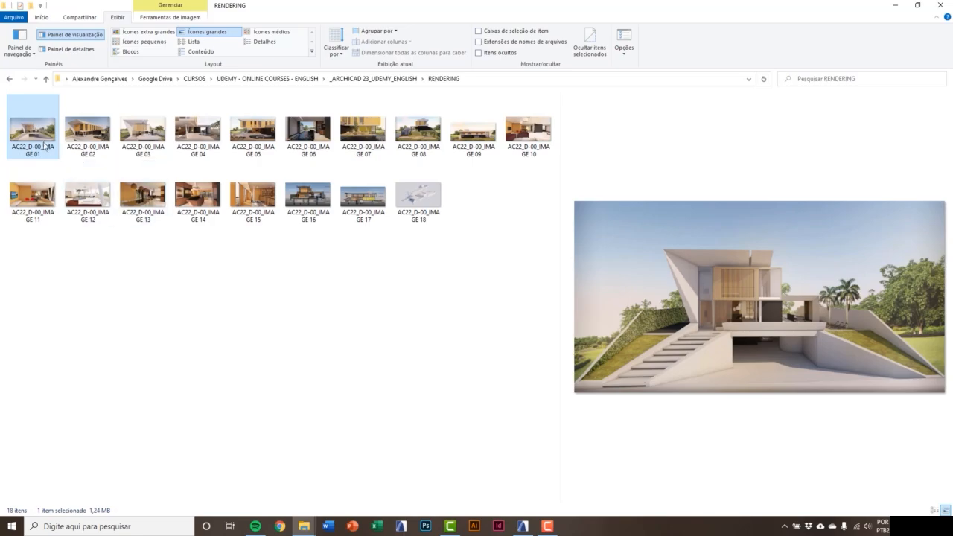
double_click(33, 130)
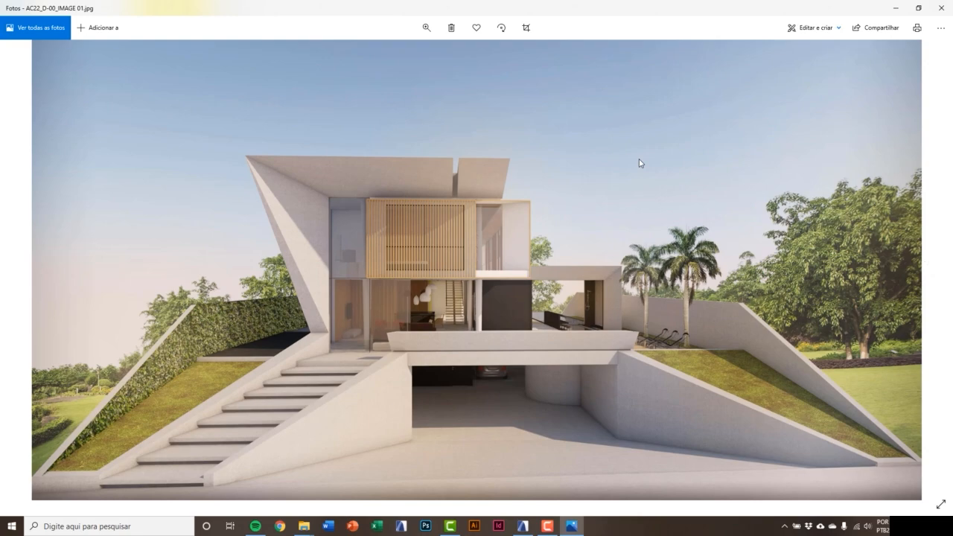
key("Right")
key("Right")
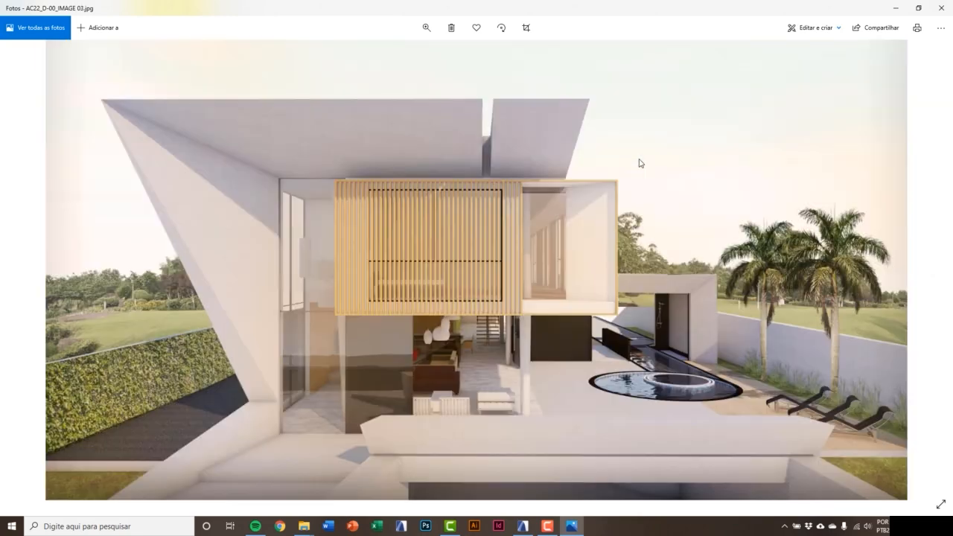
key("Right")
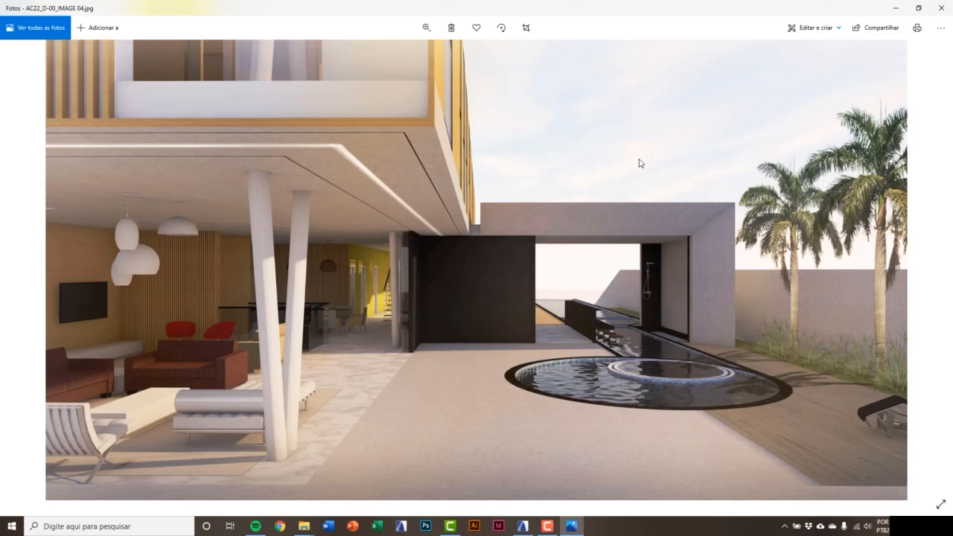
key("Right")
key("Right")
key("Right")
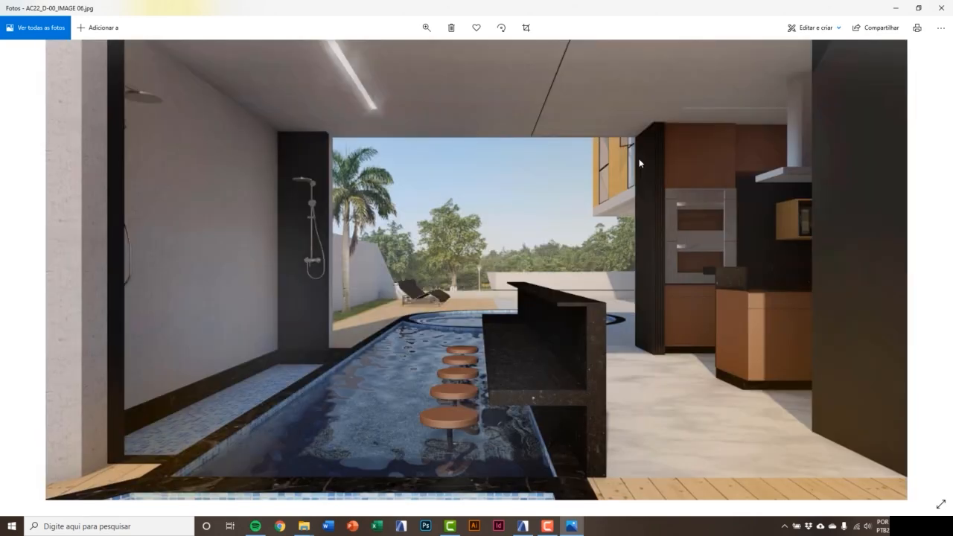
key("Right")
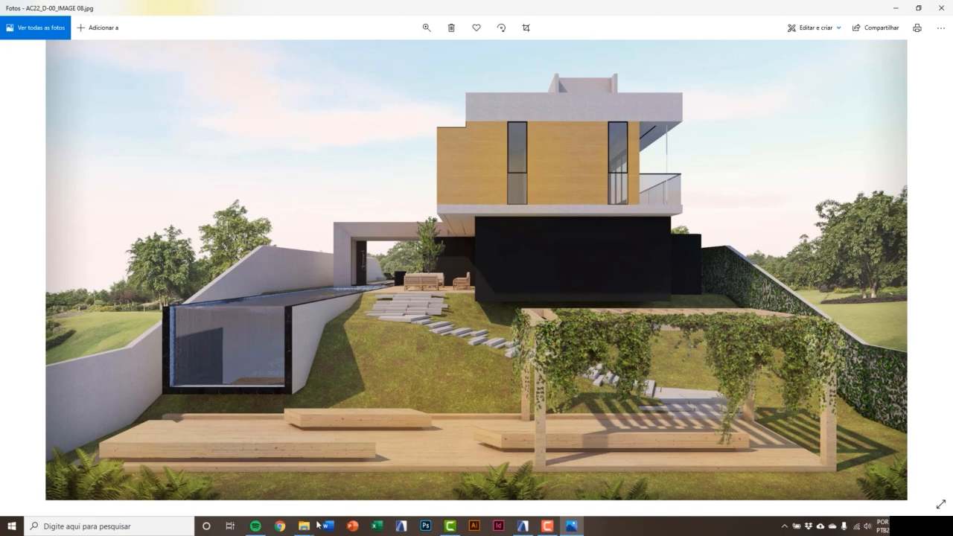
- Open AC19_D-00_IMAGEM 02 from the ARCHICAD 22 course's RENDERING folder and examine the trees in it and in IMAGEM 01
mouse_move(305, 526)
left_click(344, 487)
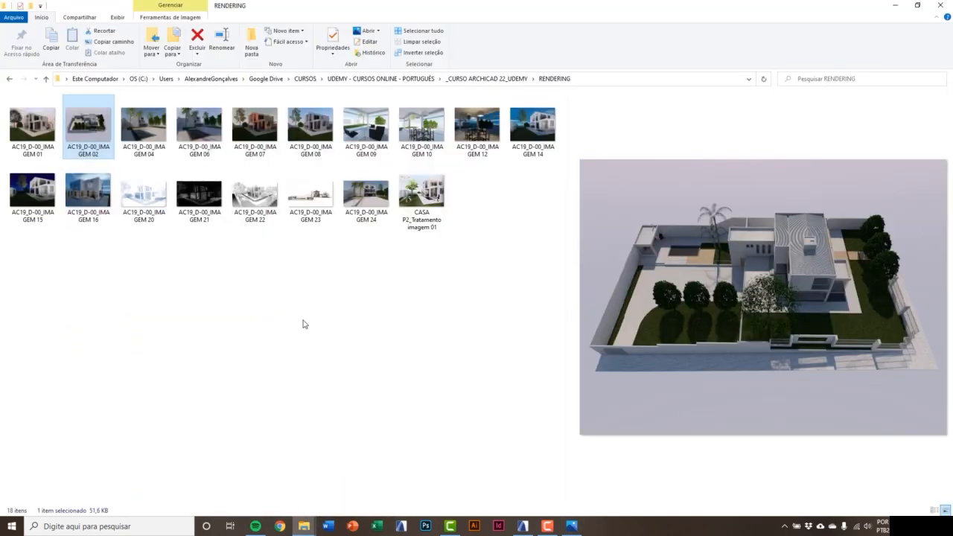
double_click(95, 134)
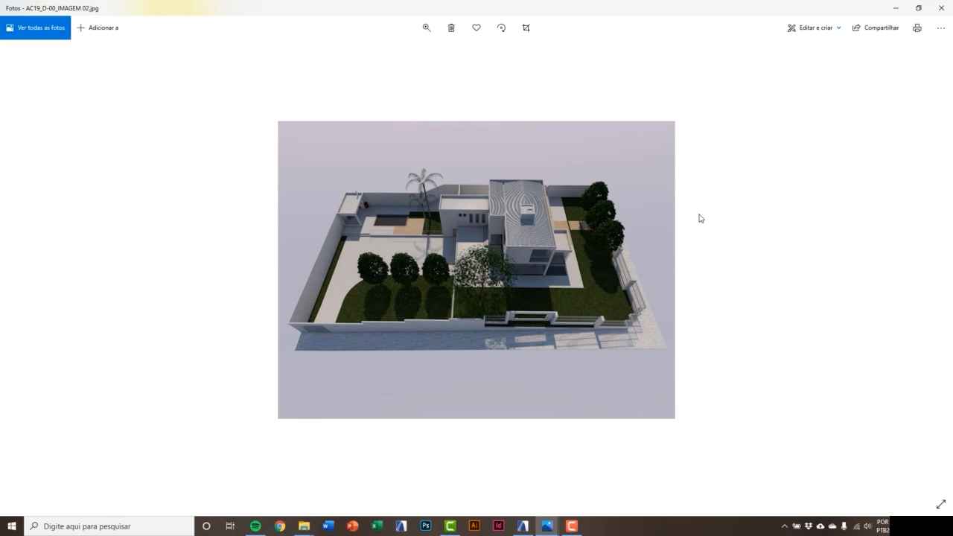
key("Left")
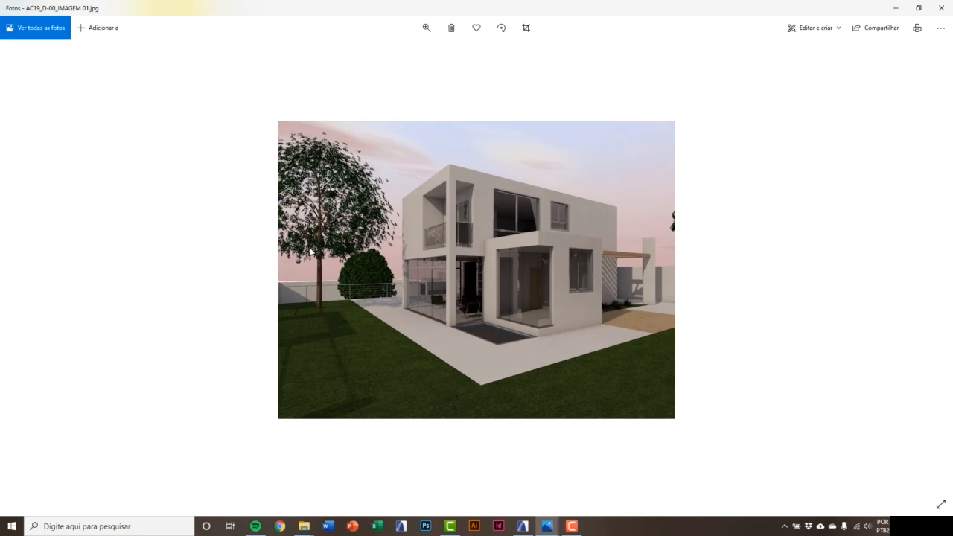
- Browse the AC19 exterior and interior renderings up to IMAGEM 16, examining how the trees look in day and night scenes
key("Right")
key("Right")
key("Right")
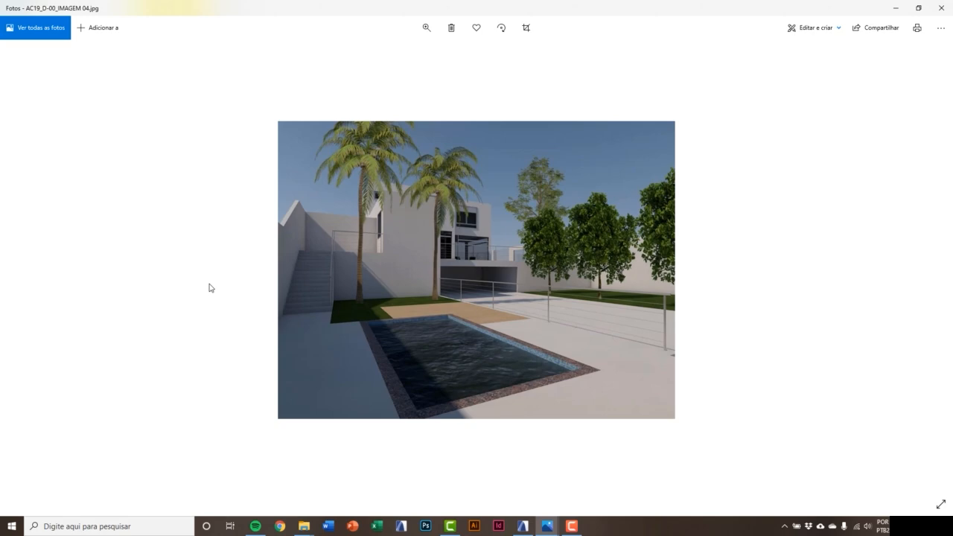
key("Right")
key("Right")
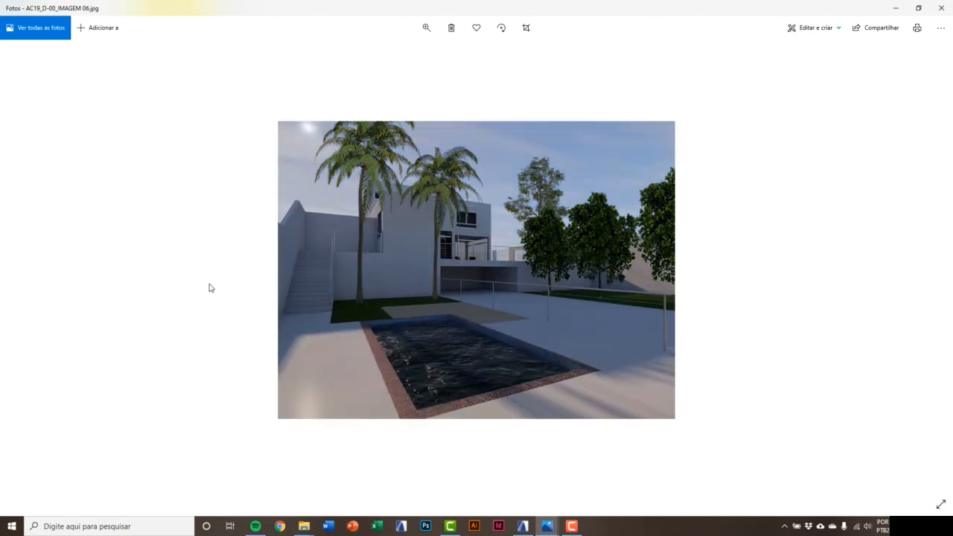
key("Right")
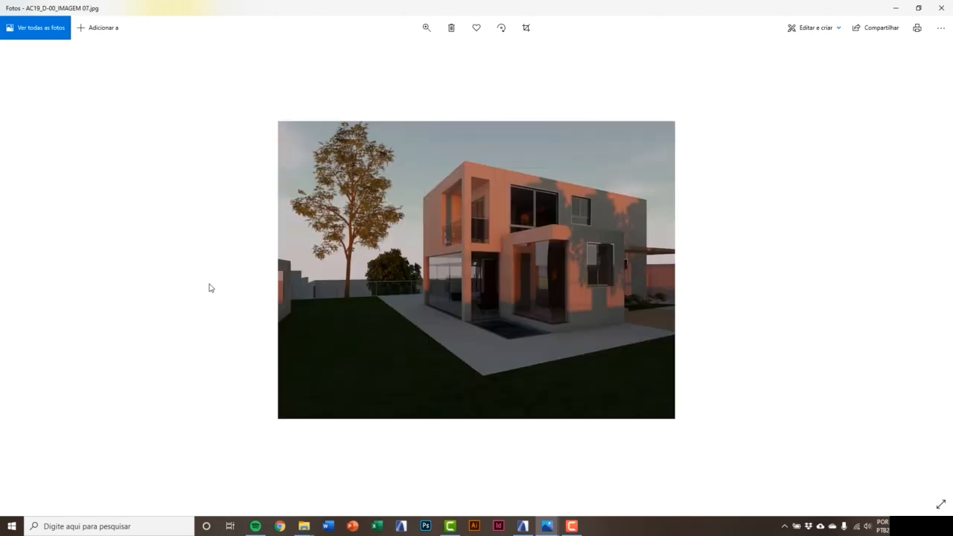
key("Right")
key("Right")
key("Right")
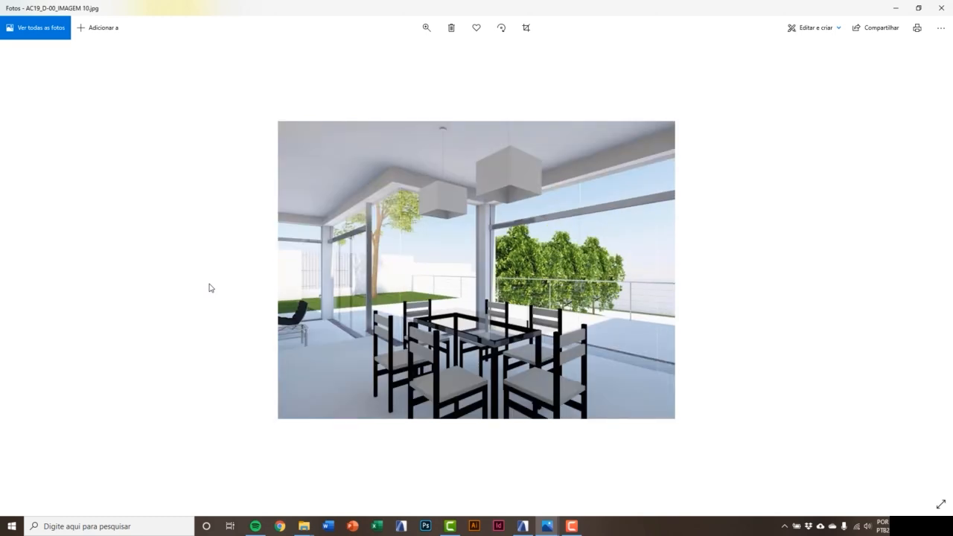
key("Right")
key("Right")
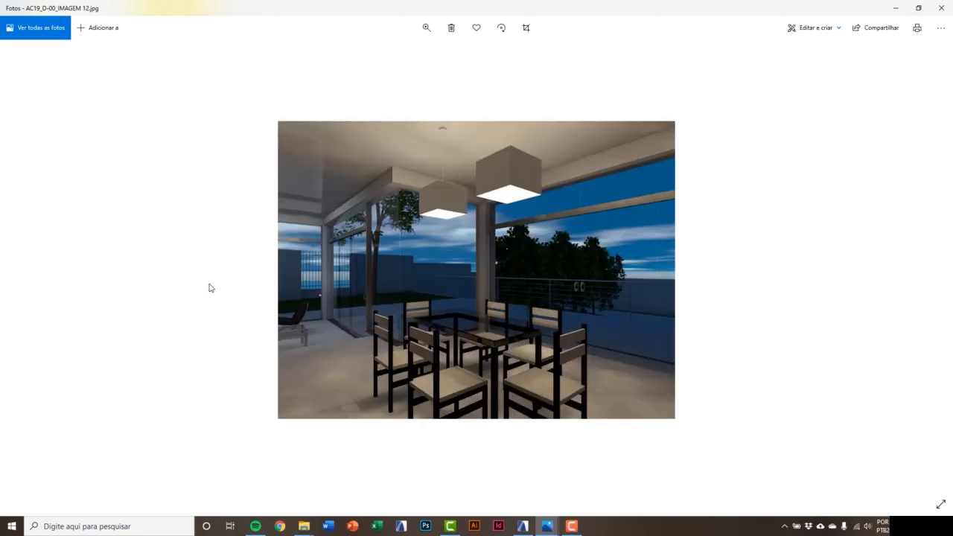
key("Right")
key("Right")
key("Right")
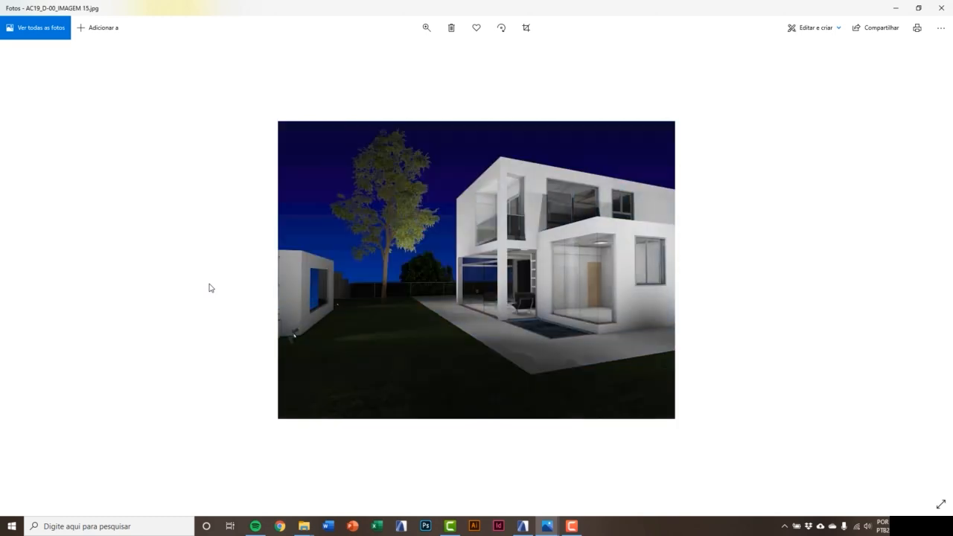
key("Right")
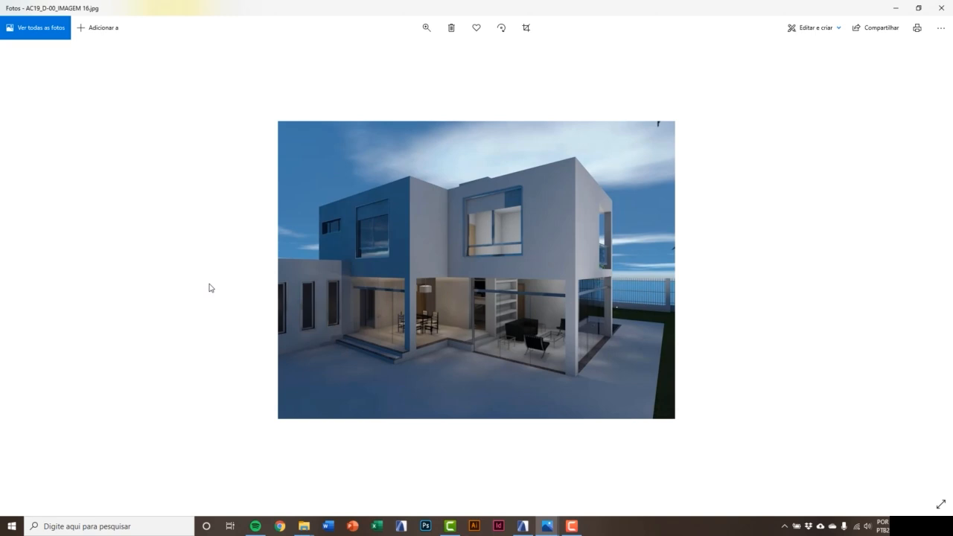
- Examine the trees in the sketch-style images IMAGEM 20 to 22, the section in IMAGEM 23 and the rendering in IMAGEM 24
key("Right")
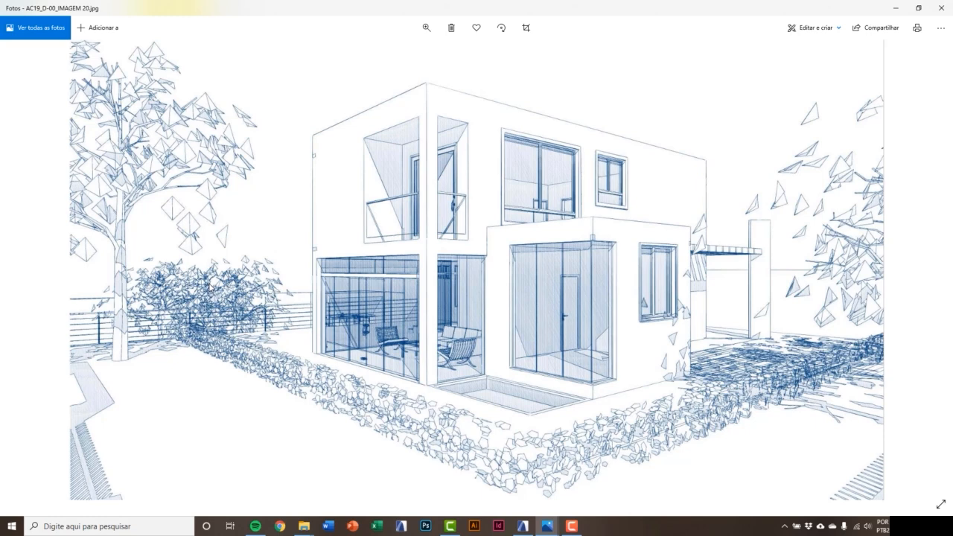
key("Right")
key("Right")
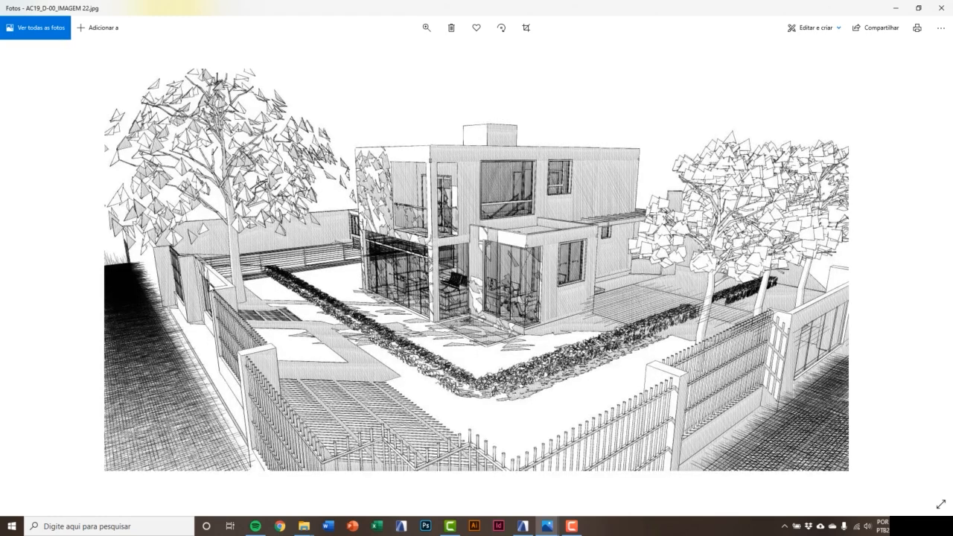
key("Right")
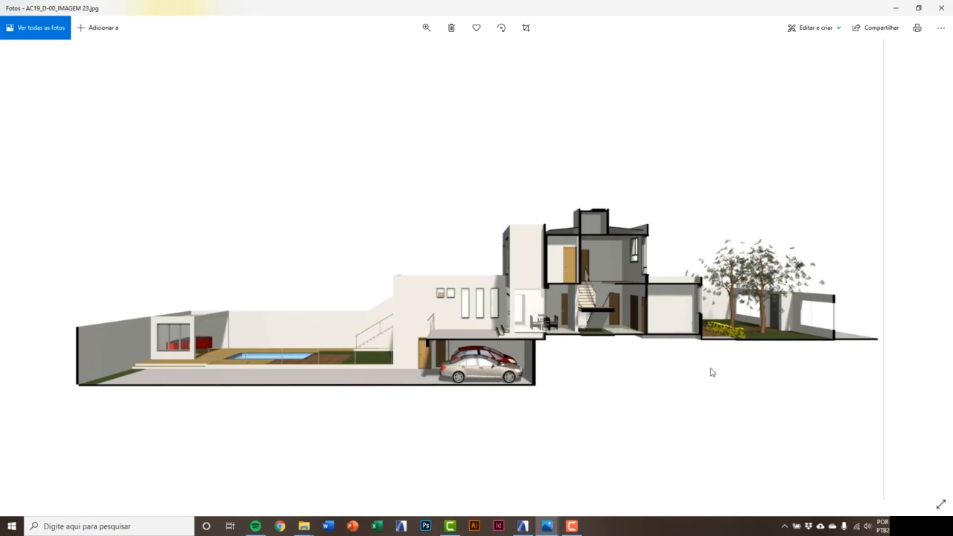
key("Right")
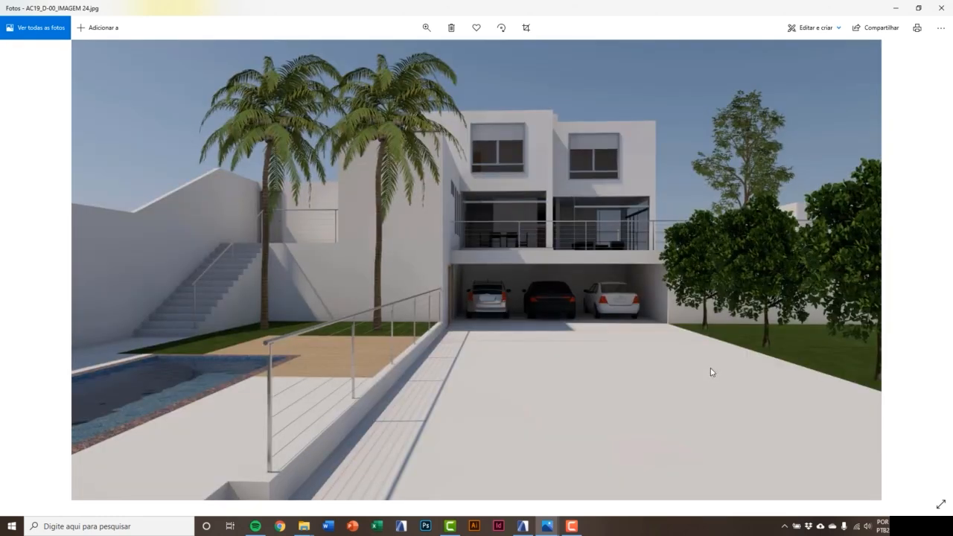